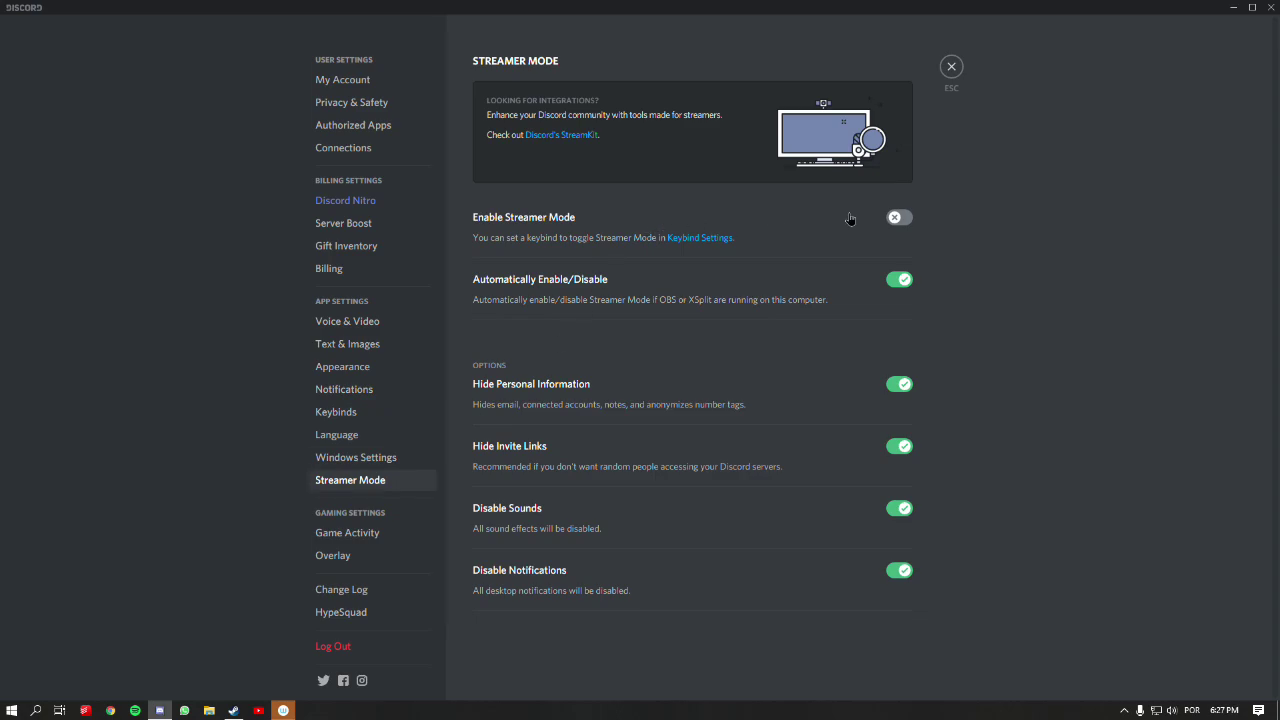
- Enable Streamer Mode in Discord, minimize its window and launch Blender from the desktop
{"action": "left_click", "coordinate": [899, 217]}
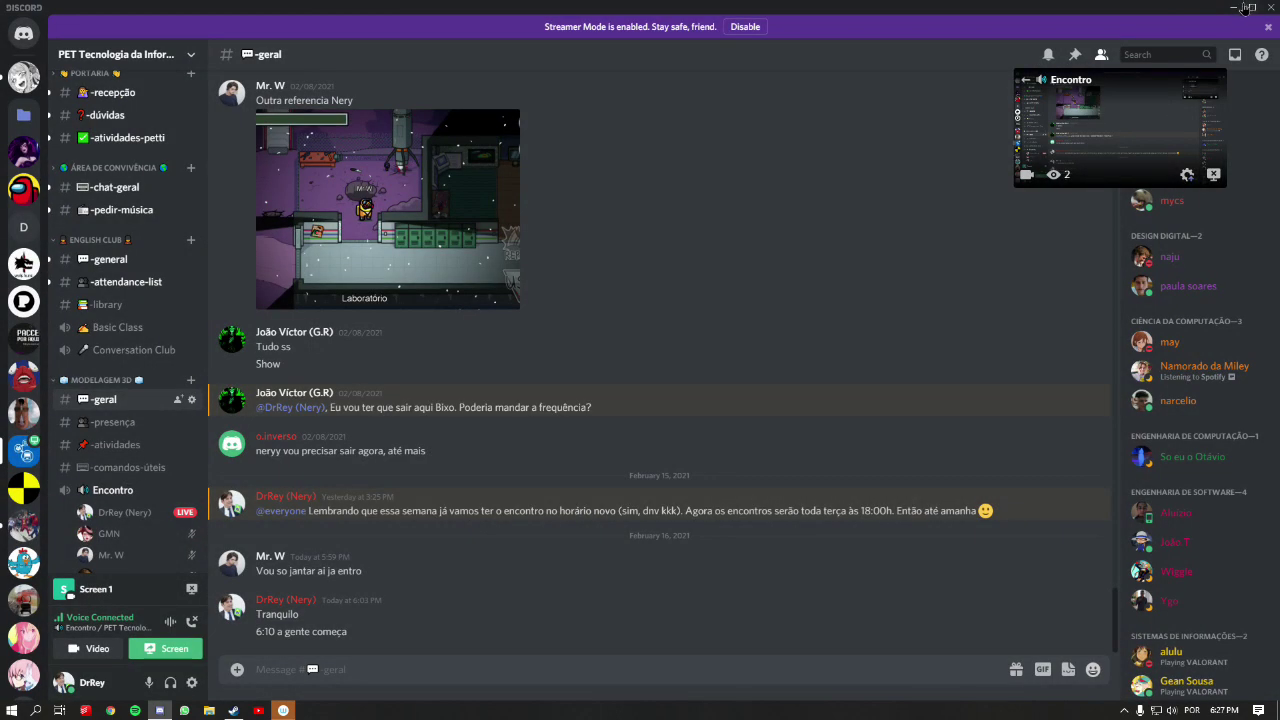
{"action": "left_click", "coordinate": [1234, 8]}
{"action": "double_click", "coordinate": [390, 30]}
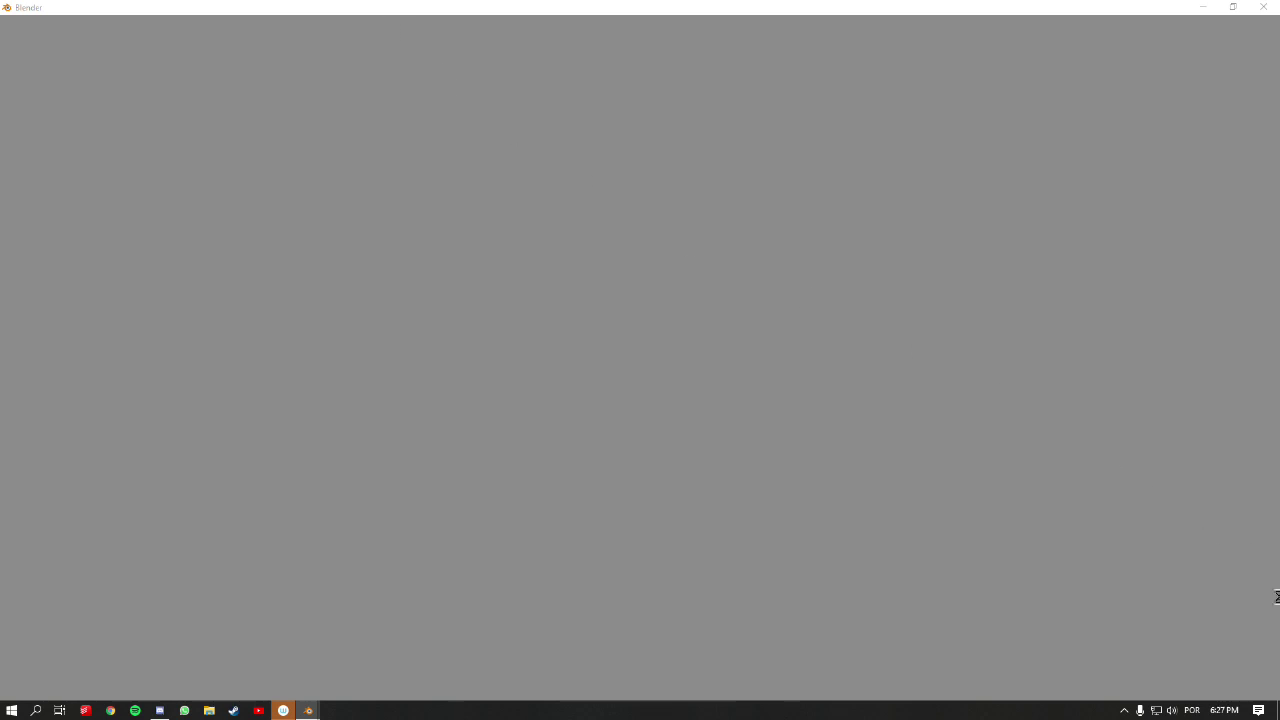
- Switch to the AMD software to check the screen recording status, and close its window
{"action": "left_click", "coordinate": [1124, 710]}
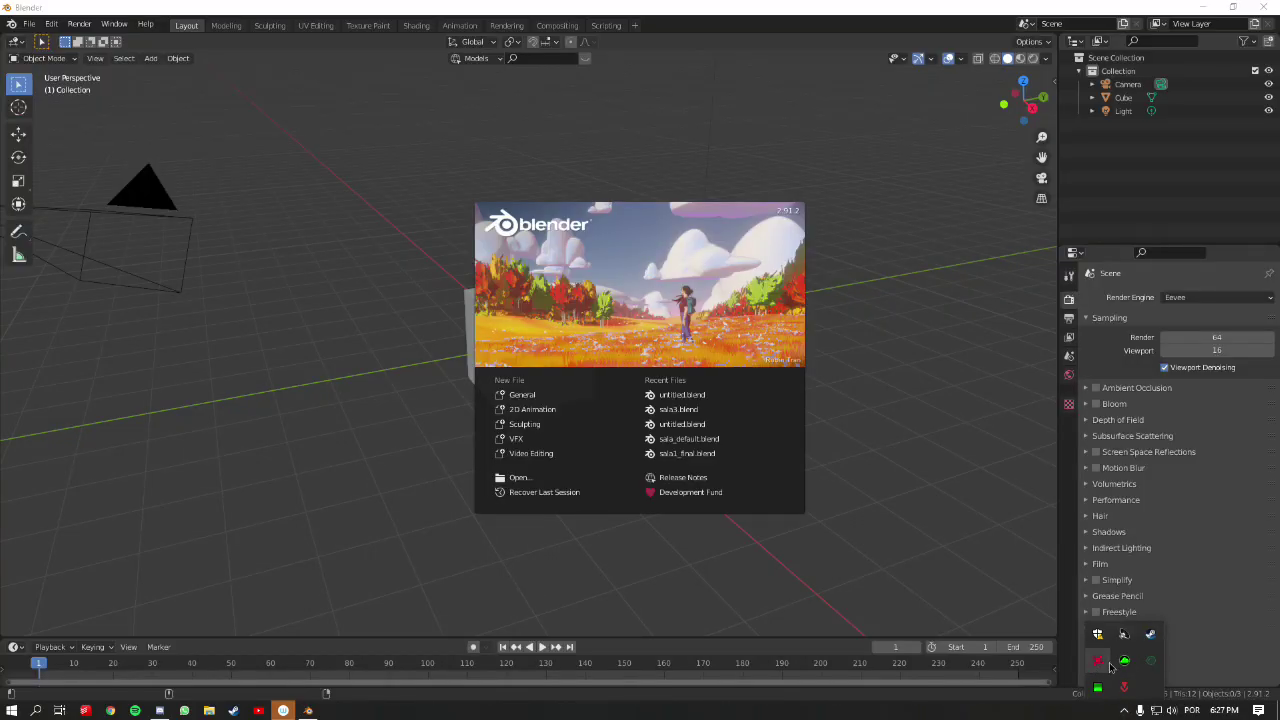
{"action": "left_click", "coordinate": [1108, 664]}
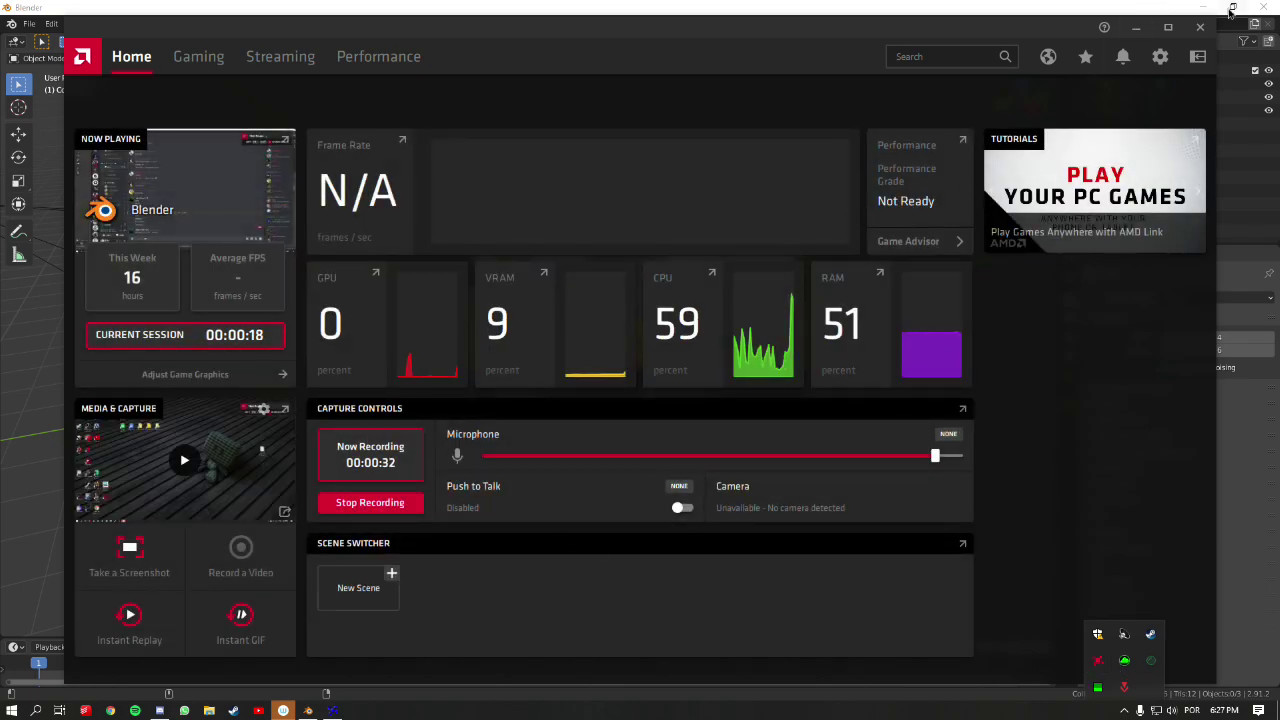
{"action": "left_click", "coordinate": [1200, 27]}
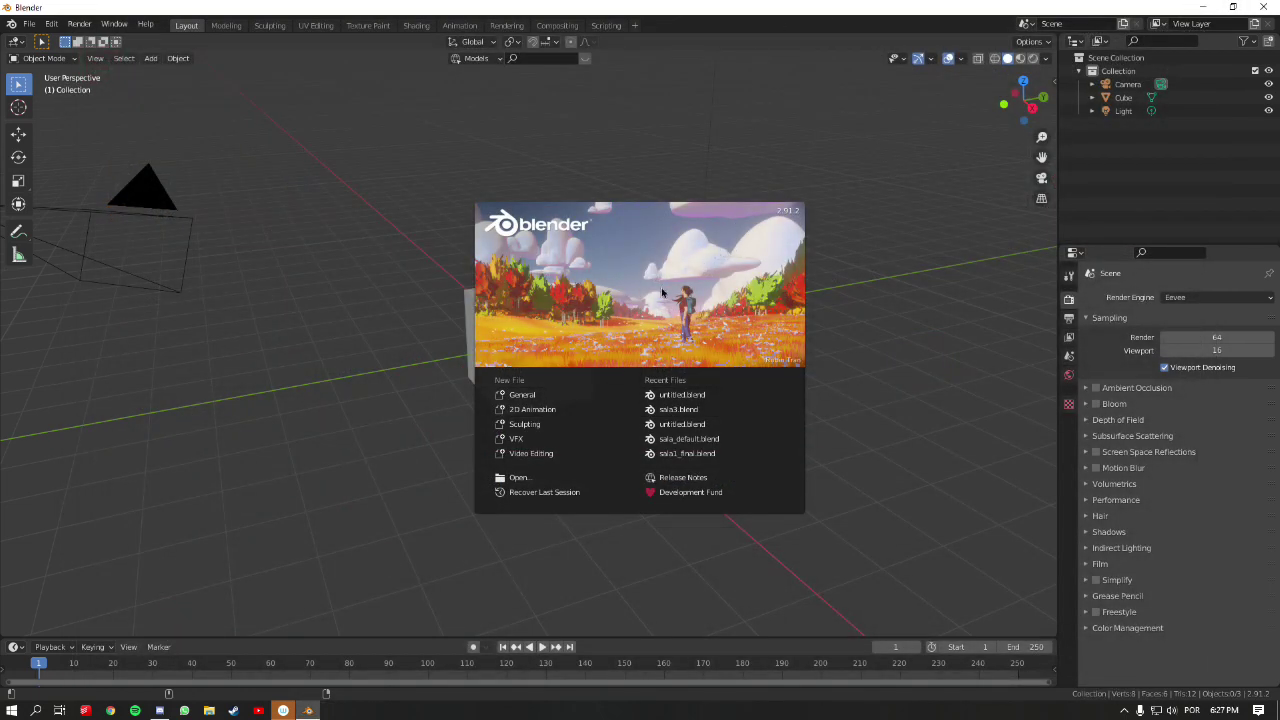
- Dismiss the splash screen and delete all default objects from the scene
{"action": "key", "text": "Escape"}
{"action": "scroll", "coordinate": [537, 404], "scroll_direction": "down", "scroll_amount": 4}
{"action": "key", "text": "a"}
{"action": "key", "text": "x"}
{"action": "left_click", "coordinate": [537, 398]}
{"action": "middle_click_drag", "start_coordinate": [537, 398], "coordinate": [637, 392]}
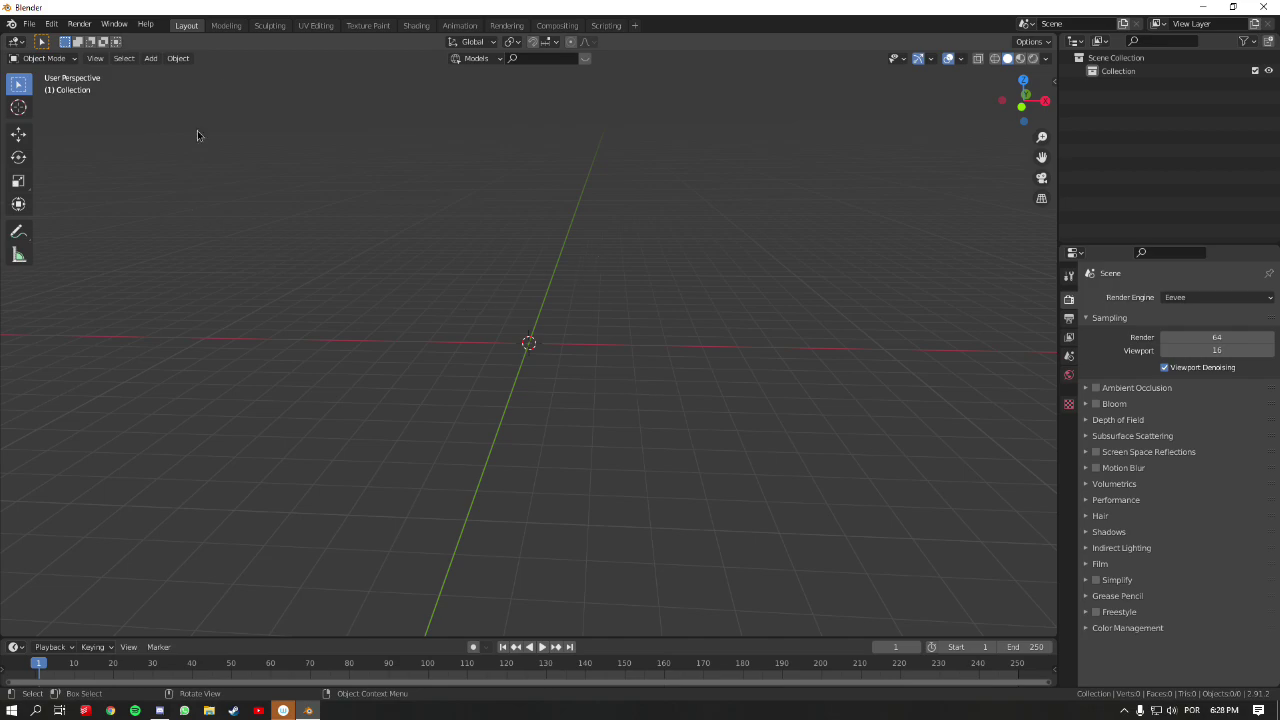
- Add a UV sphere at the origin in the Layout workspace
{"action": "left_click", "coordinate": [269, 25]}
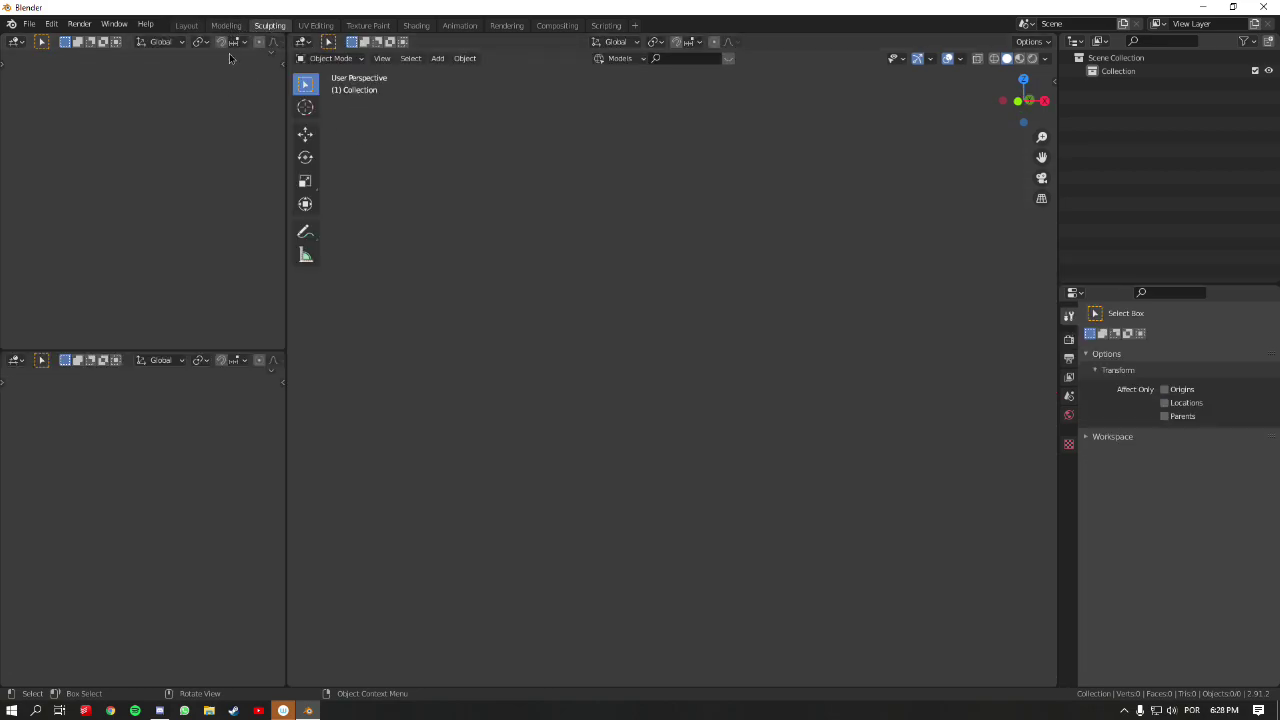
{"action": "left_click", "coordinate": [187, 25]}
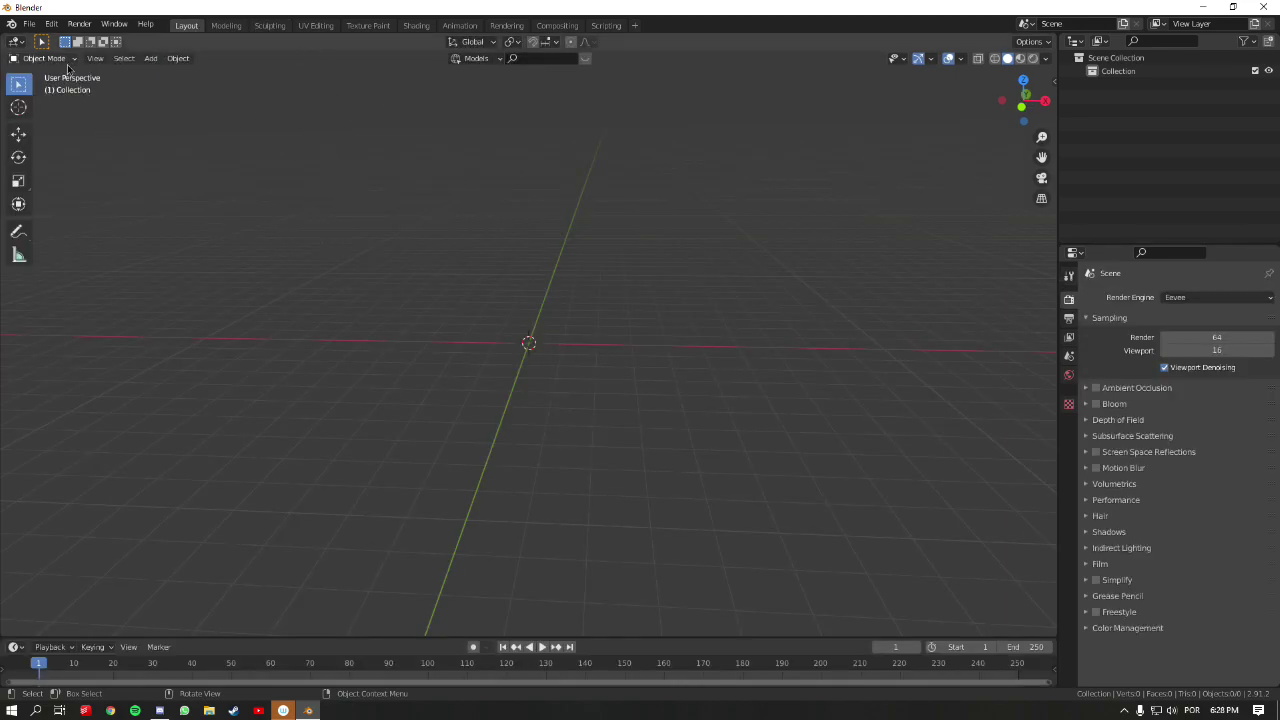
{"action": "key", "text": "shift+a"}
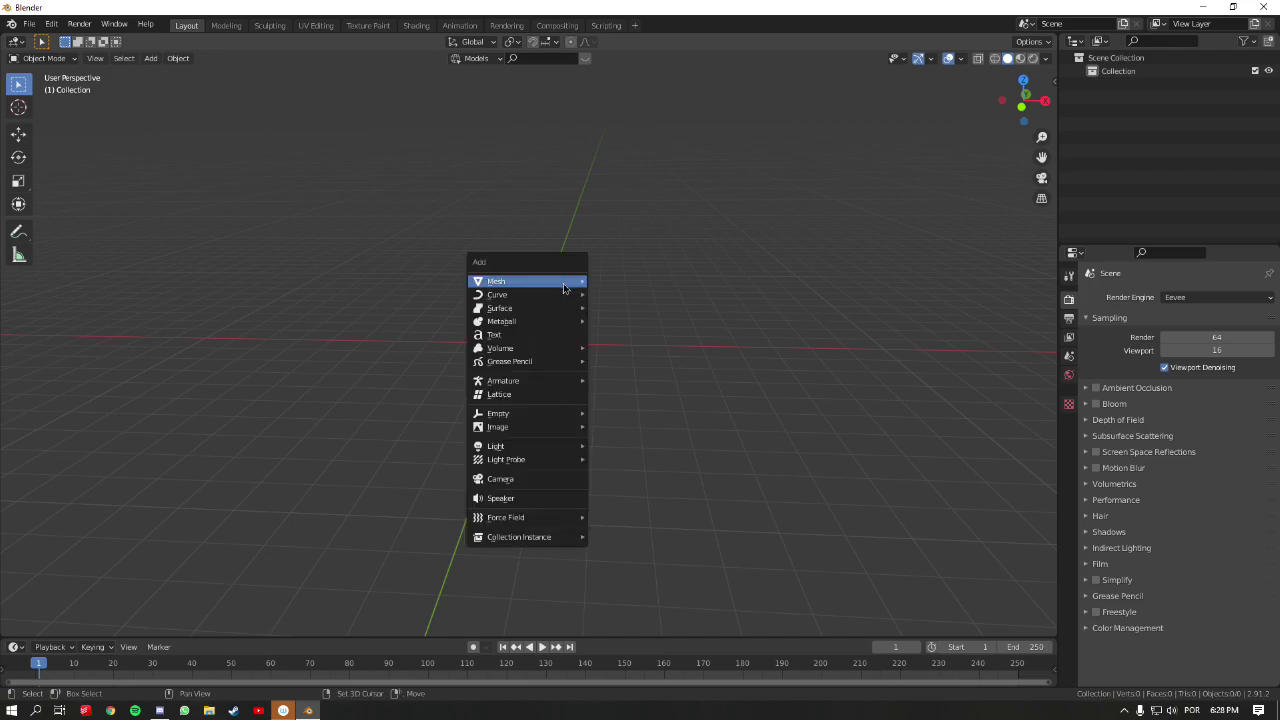
{"action": "mouse_move", "coordinate": [562, 286]}
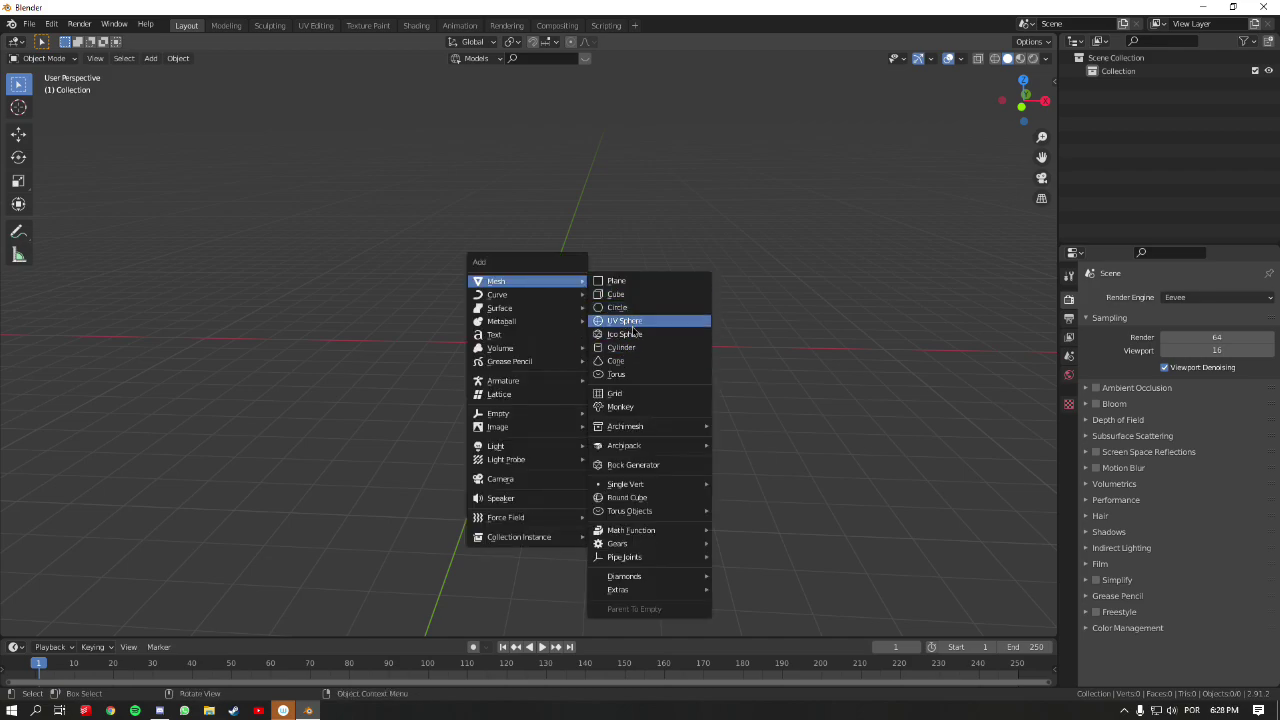
{"action": "left_click", "coordinate": [637, 321]}
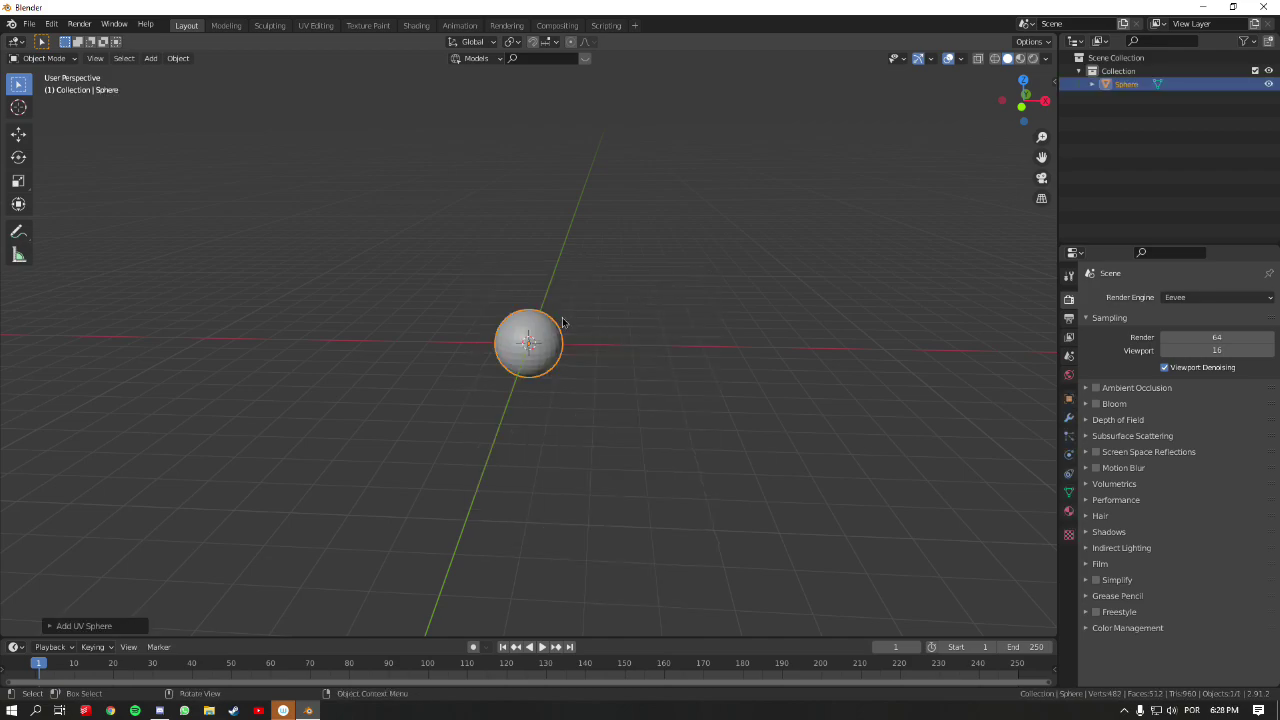
{"action": "key", "text": "KP_Decimal"}
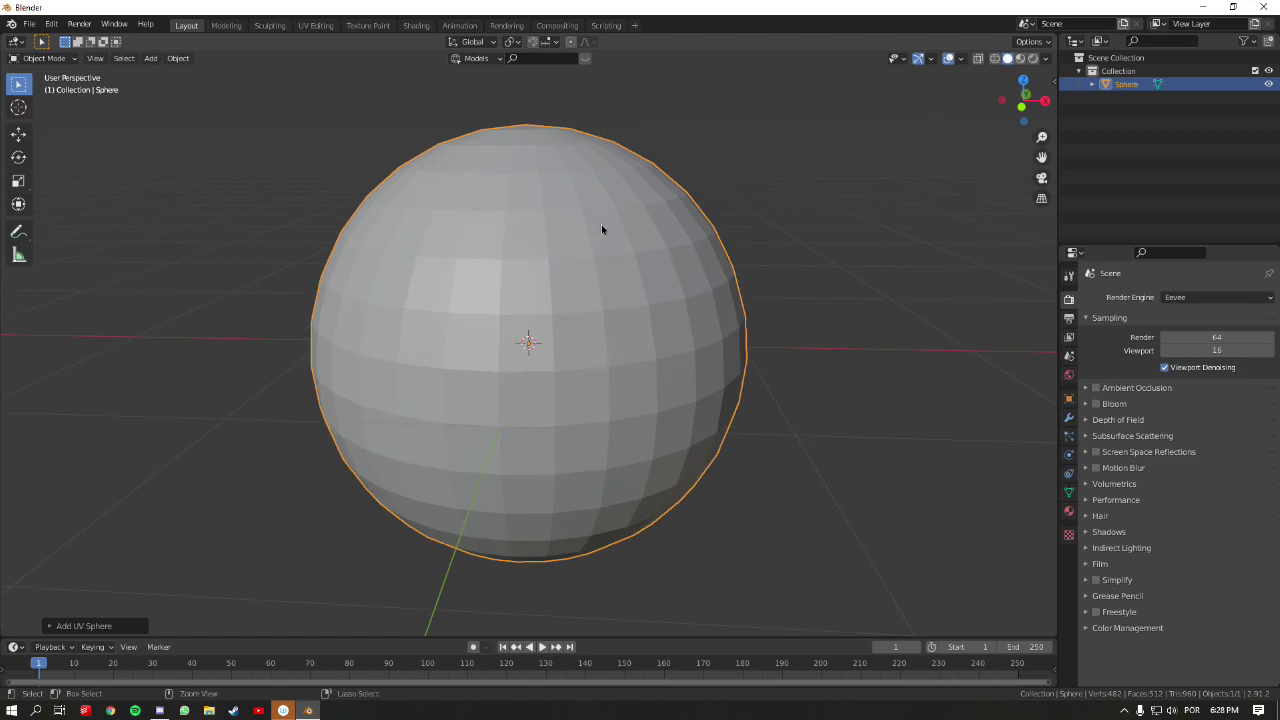
{"action": "key", "text": "ctrl+z"}
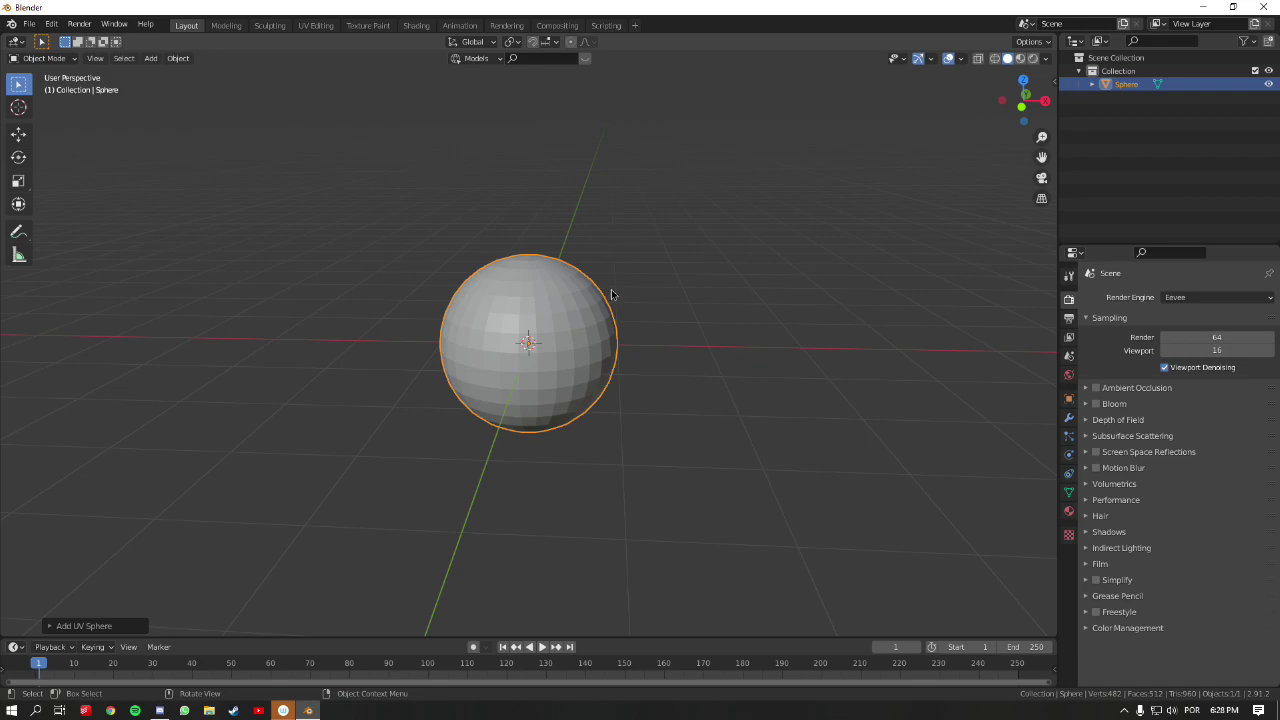
{"action": "left_click_drag", "start_coordinate": [394, 236], "coordinate": [678, 492]}
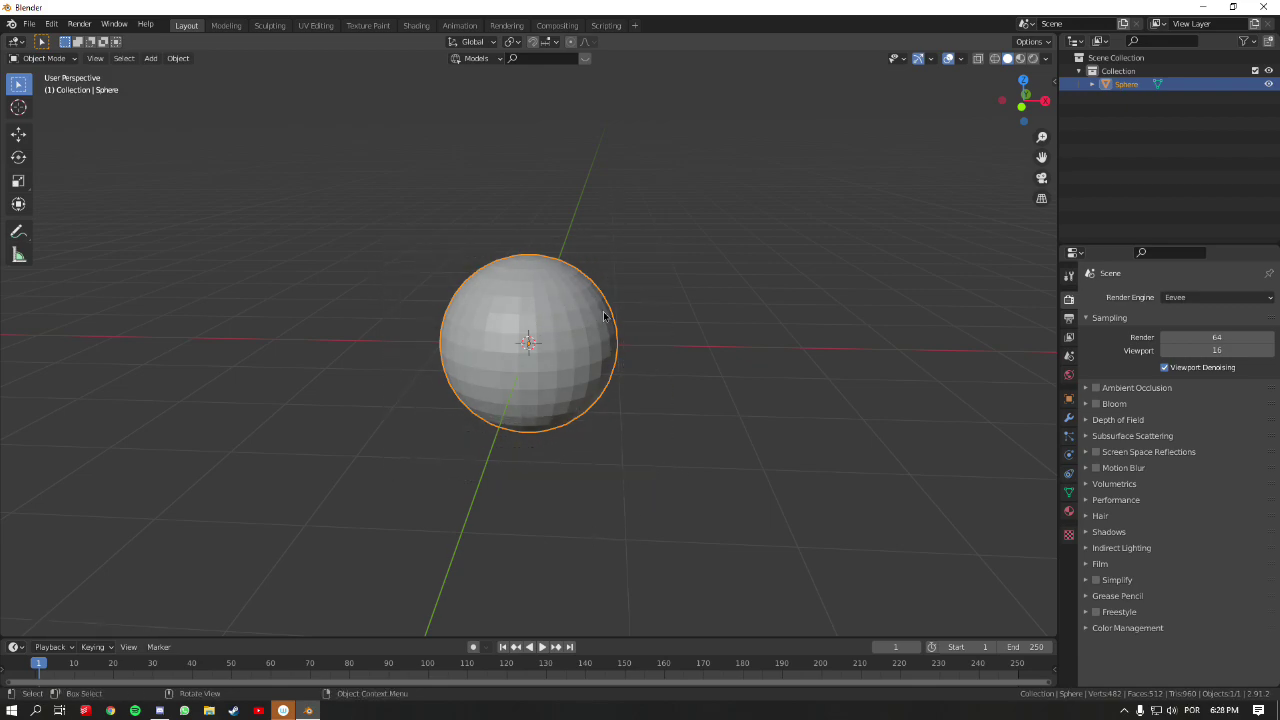
- Try moving a single vertex, edge and face of the sphere in Edit Mode
{"action": "key", "text": "Tab"}
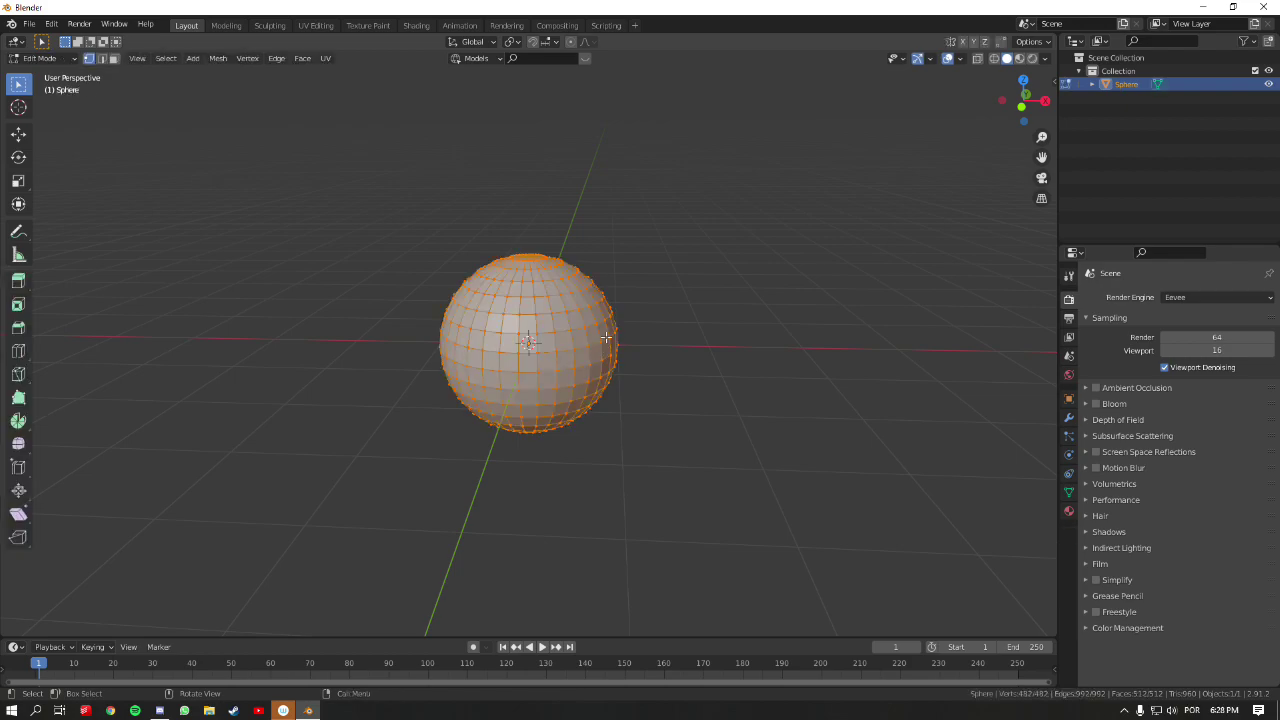
{"action": "left_click", "coordinate": [580, 311]}
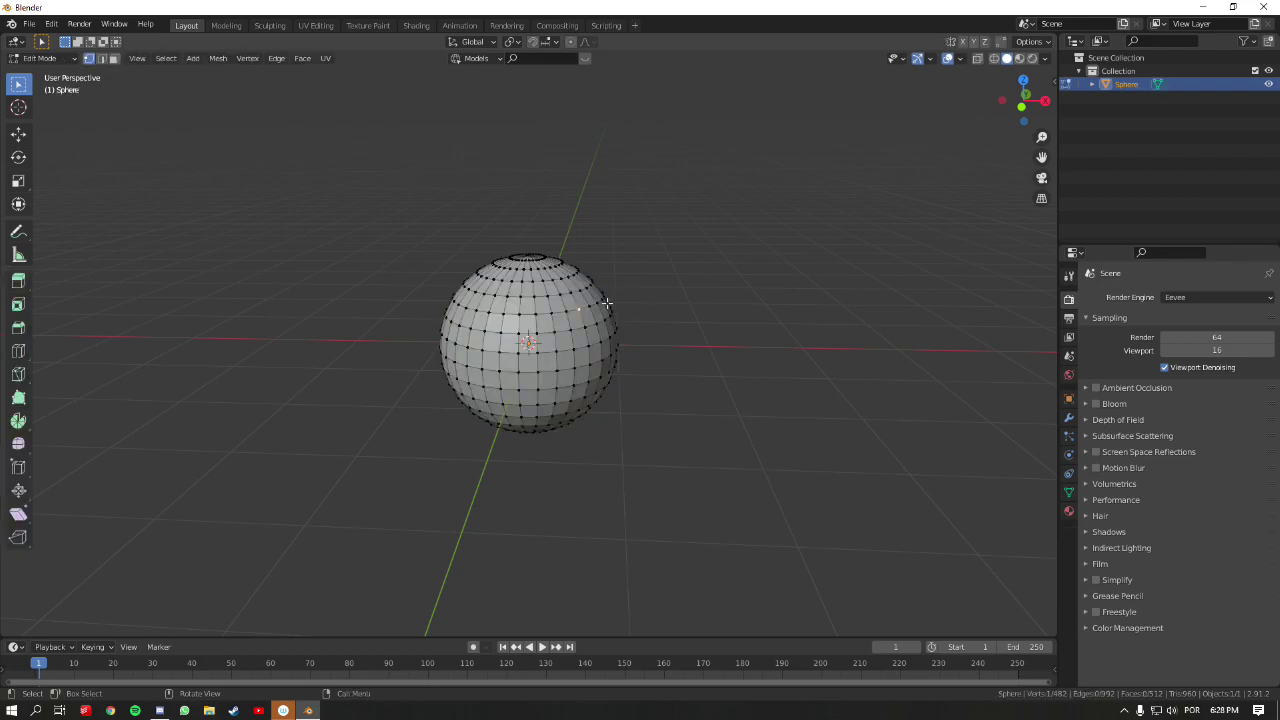
{"action": "key", "text": "g"}
{"action": "left_click", "coordinate": [598, 310]}
{"action": "key", "text": "2"}
{"action": "left_click", "coordinate": [581, 312]}
{"action": "key", "text": "g"}
{"action": "key", "text": "g"}
{"action": "left_click", "coordinate": [595, 296]}
{"action": "key", "text": "3"}
{"action": "left_click", "coordinate": [581, 318]}
{"action": "key", "text": "g"}
{"action": "left_click", "coordinate": [608, 290]}
- Undo the vertex, edge and face moves and return the sphere to Object Mode
{"action": "key", "text": "ctrl+z"}
{"action": "key", "text": "ctrl+z"}
{"action": "key", "text": "ctrl+z"}
{"action": "key", "text": "ctrl+z"}
{"action": "key", "text": "ctrl+z"}
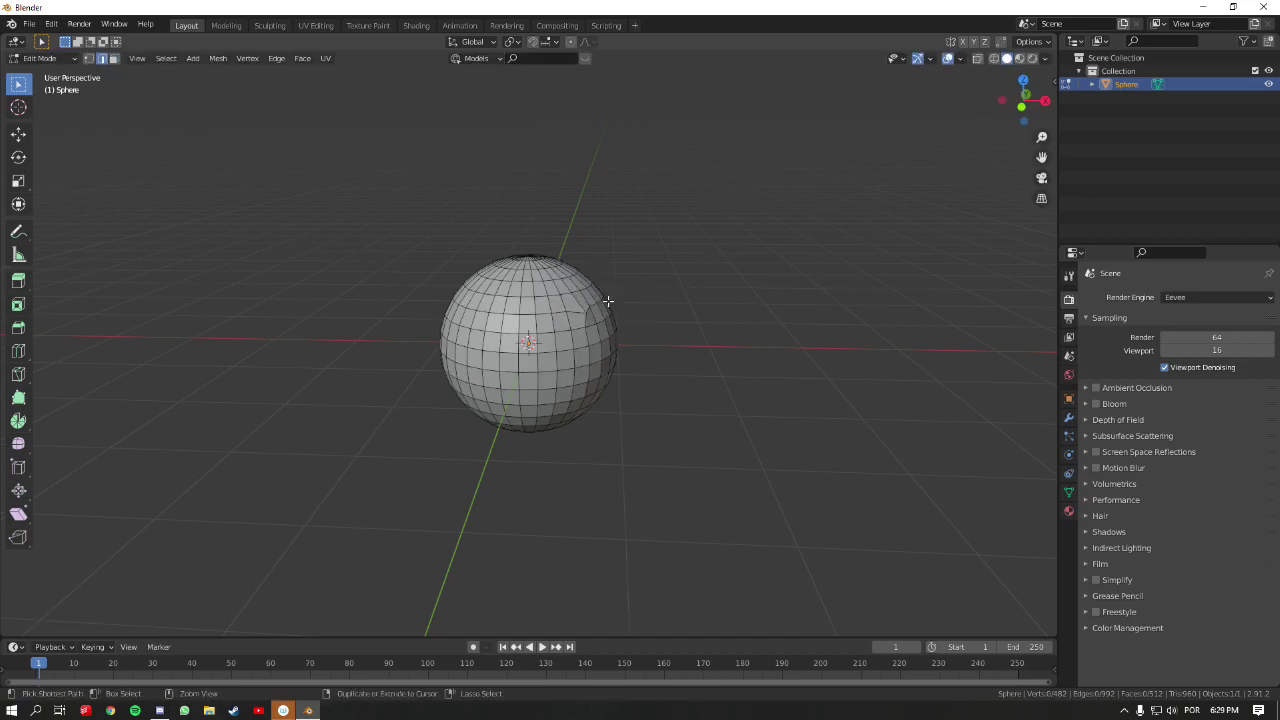
{"action": "key", "text": "ctrl+z"}
{"action": "key", "text": "ctrl+z"}
{"action": "middle_click_drag", "start_coordinate": [668, 336], "coordinate": [587, 308]}
{"action": "scroll", "coordinate": [600, 330], "scroll_direction": "up", "scroll_amount": 2}
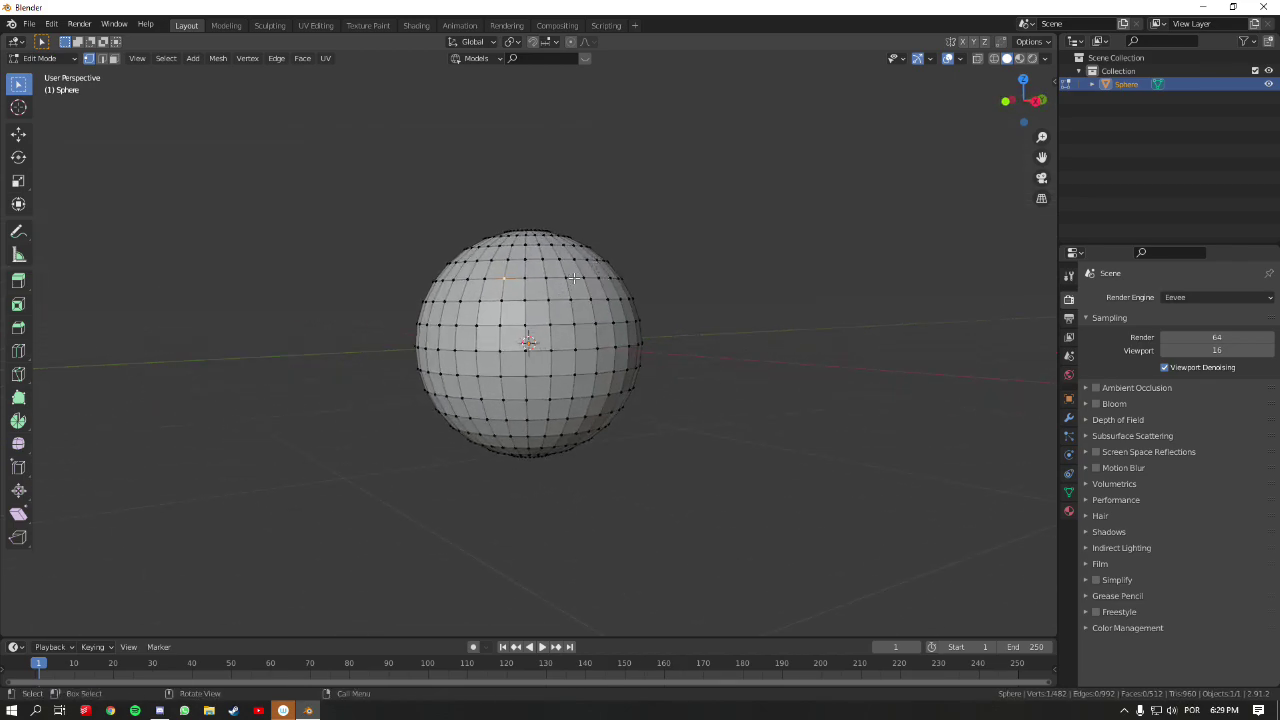
{"action": "middle_click_drag", "start_coordinate": [588, 286], "coordinate": [669, 289]}
{"action": "key", "text": "ctrl+Tab"}
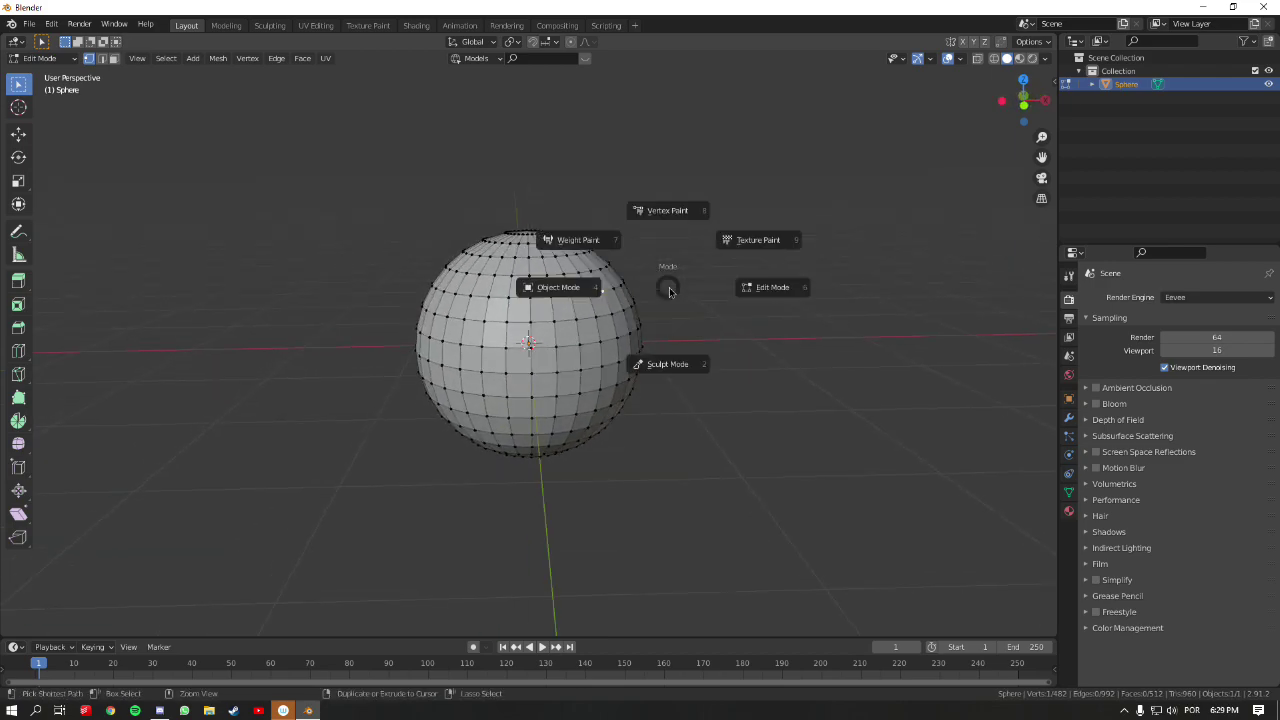
{"action": "key", "text": "Escape"}
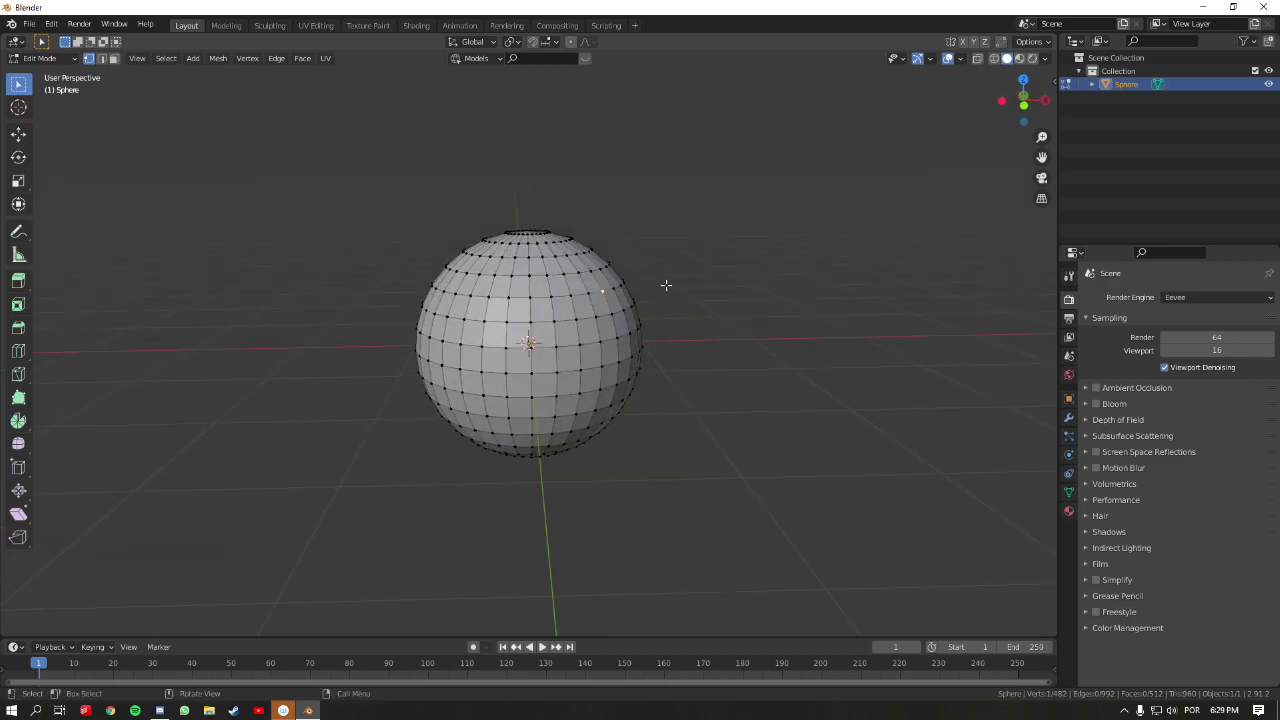
{"action": "key", "text": "Tab"}
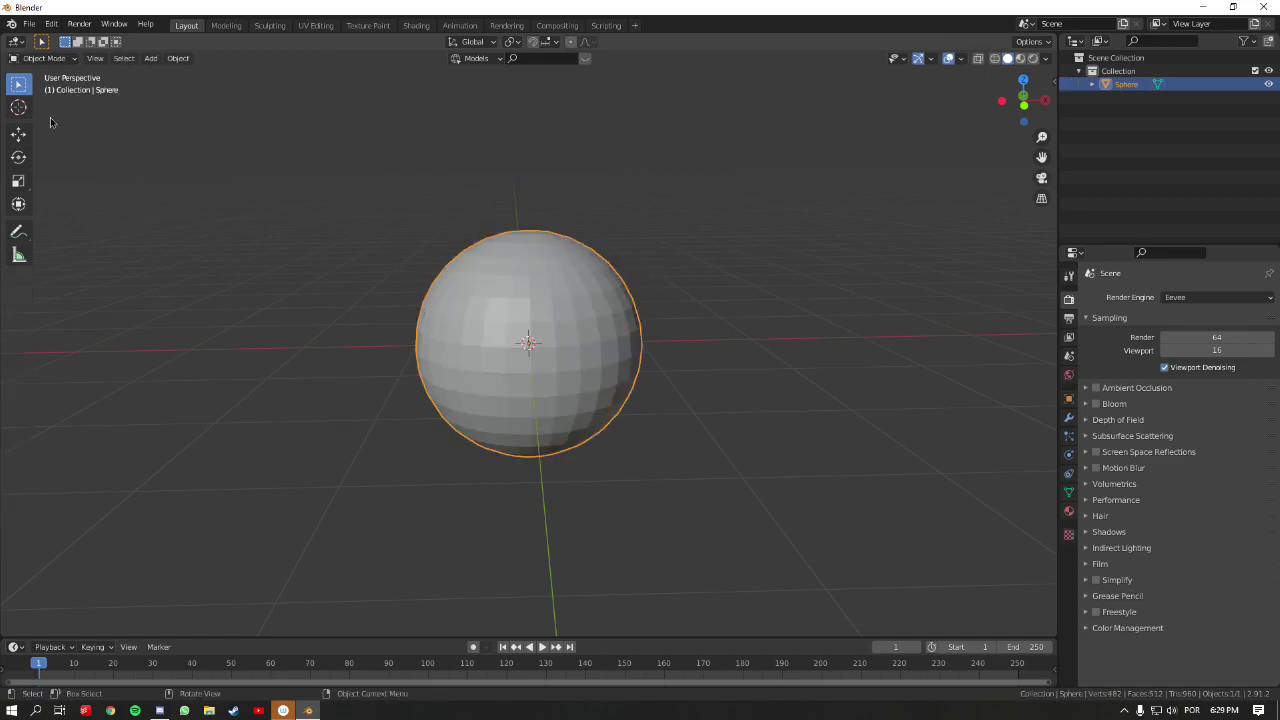
- Turn on the Screencast Keys display in the viewport
{"action": "left_click", "coordinate": [62, 60]}
{"action": "left_click", "coordinate": [650, 277]}
{"action": "key", "text": "n"}
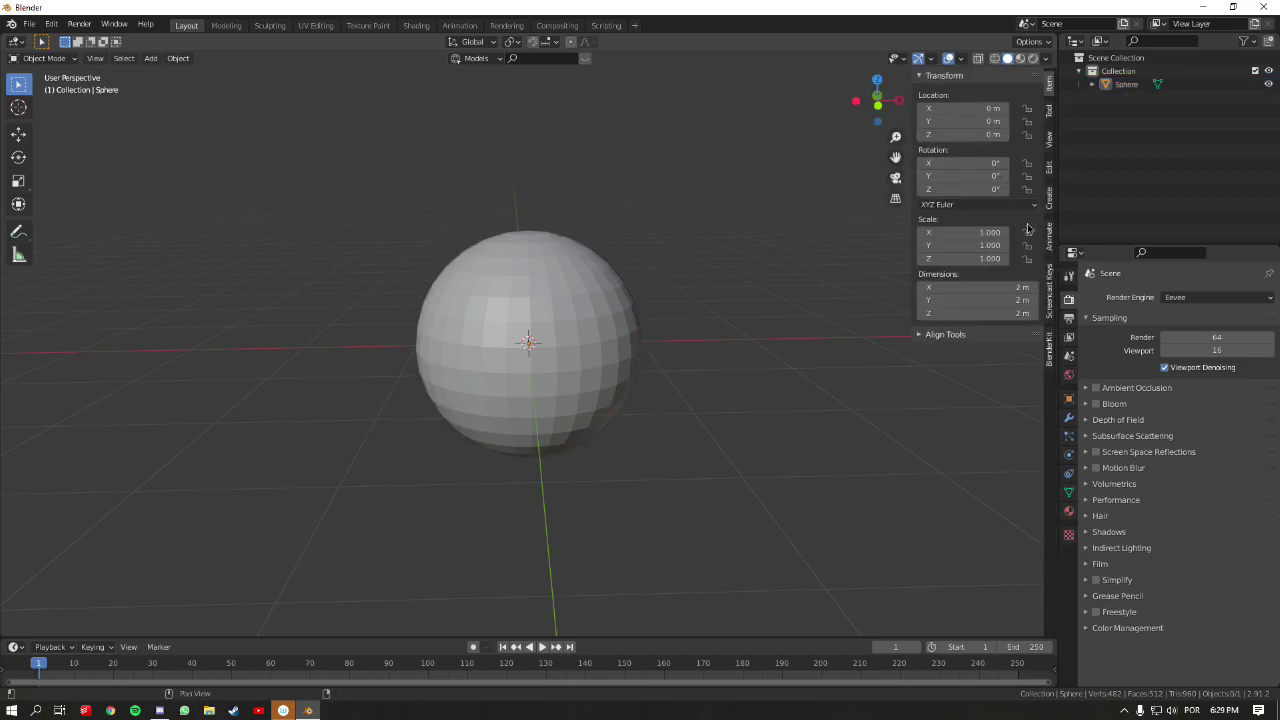
{"action": "left_click", "coordinate": [1049, 295]}
{"action": "left_click", "coordinate": [929, 76]}
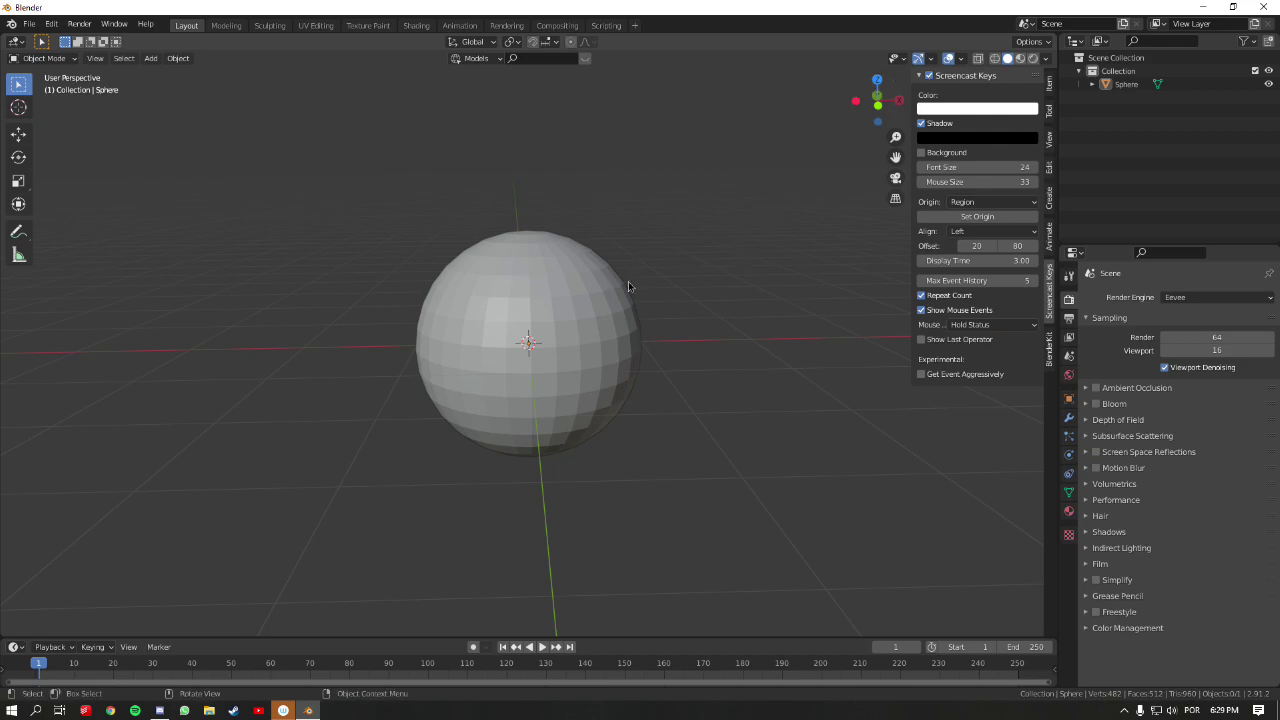
- Reselect the sphere, hide the sidebar and switch the sphere to Sculpt Mode
{"action": "key", "text": "ctrl+Tab"}
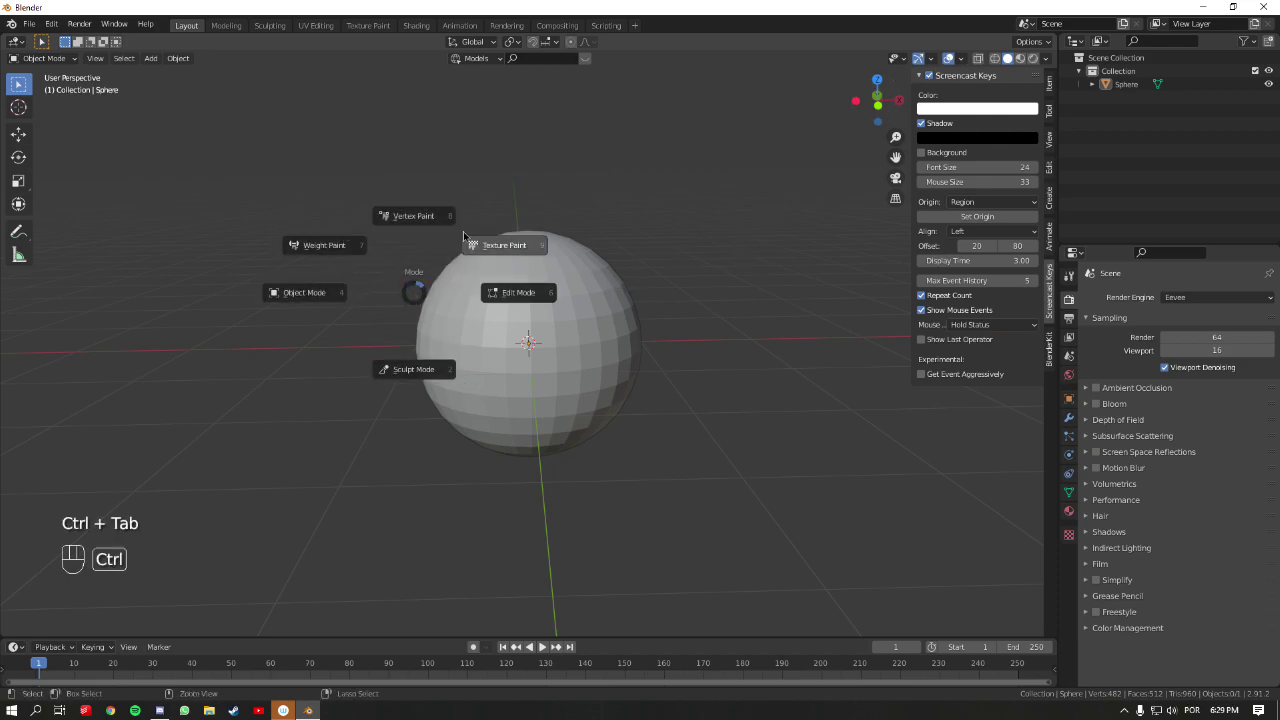
{"action": "left_click", "coordinate": [411, 299]}
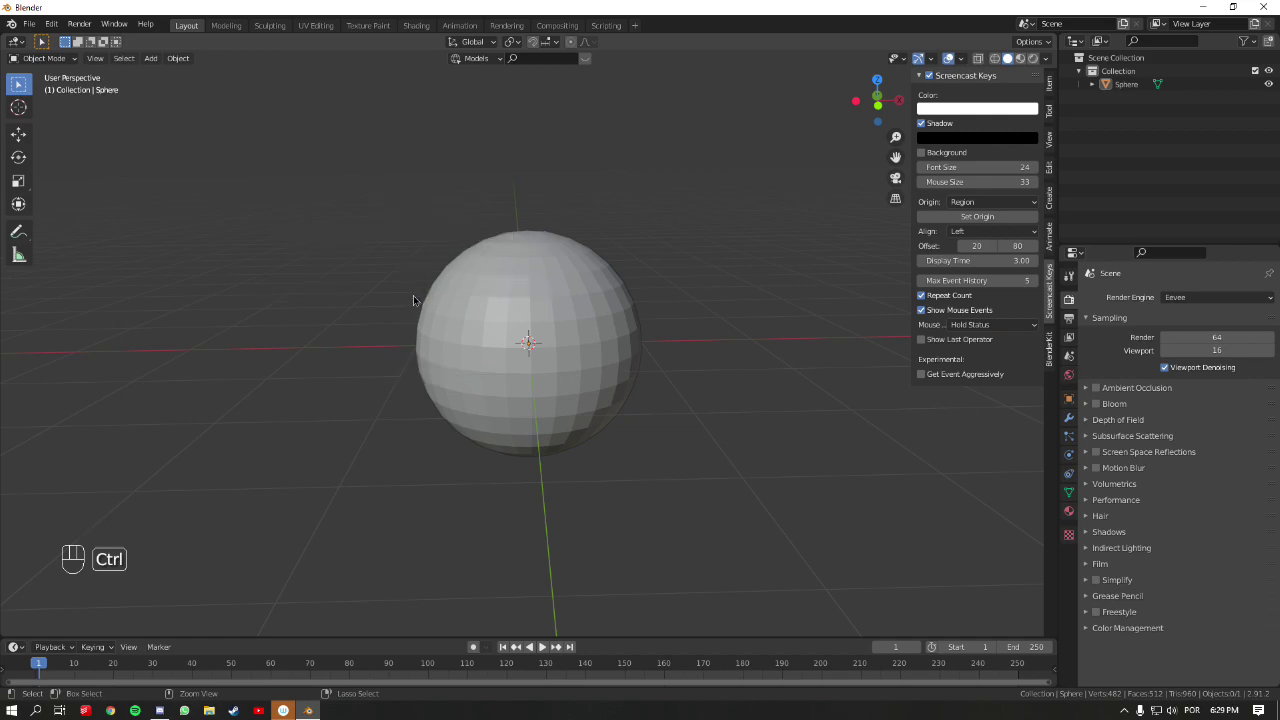
{"action": "left_click", "coordinate": [67, 62]}
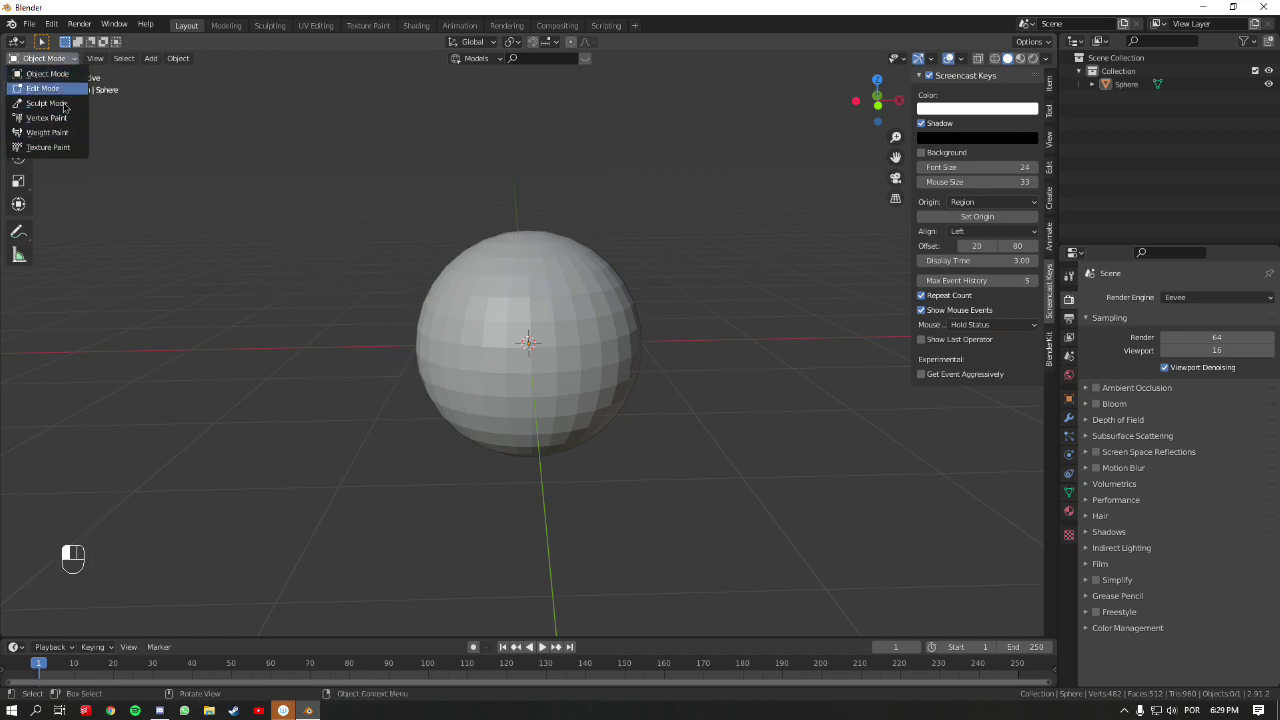
{"action": "left_click", "coordinate": [506, 252]}
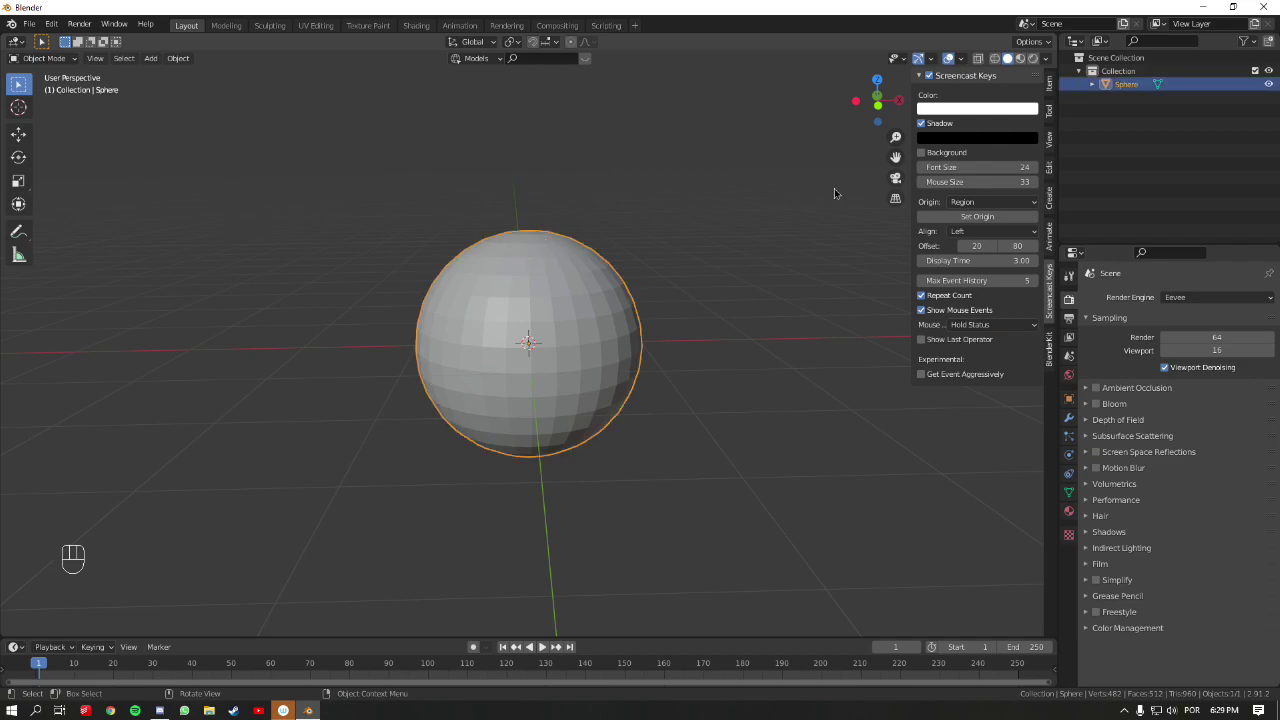
{"action": "key", "text": "n"}
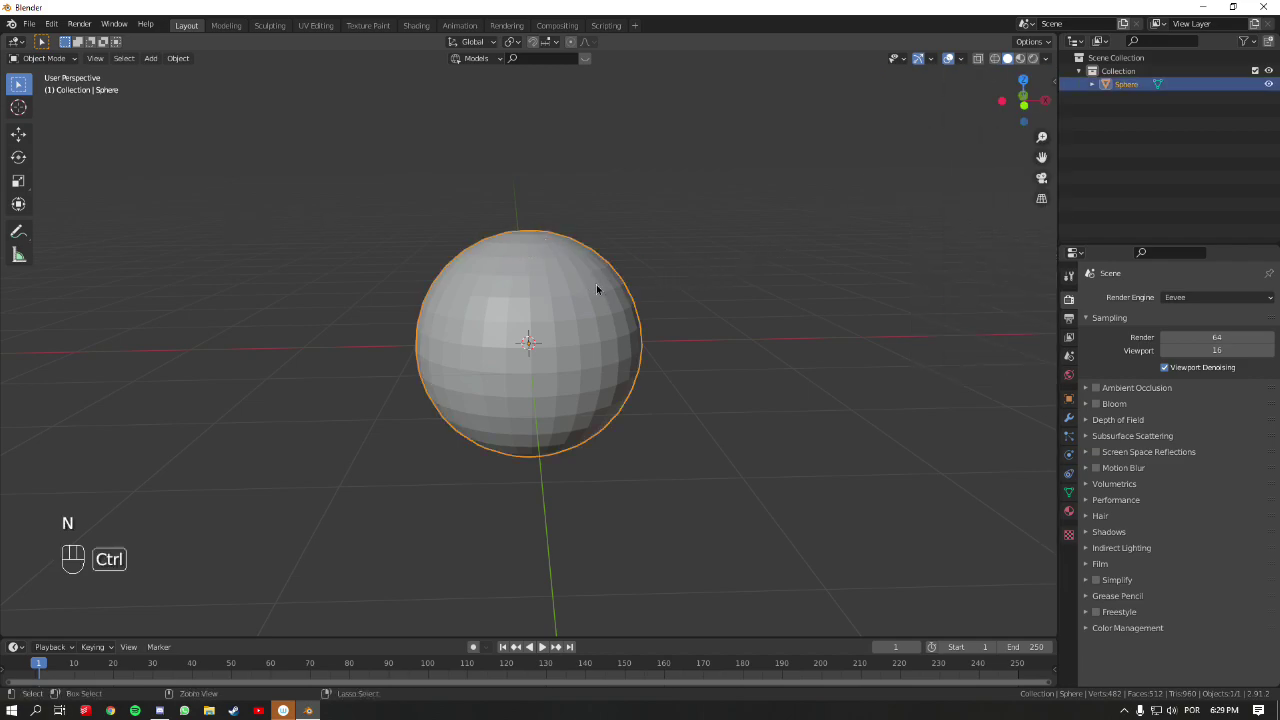
{"action": "key", "text": "ctrl+Tab"}
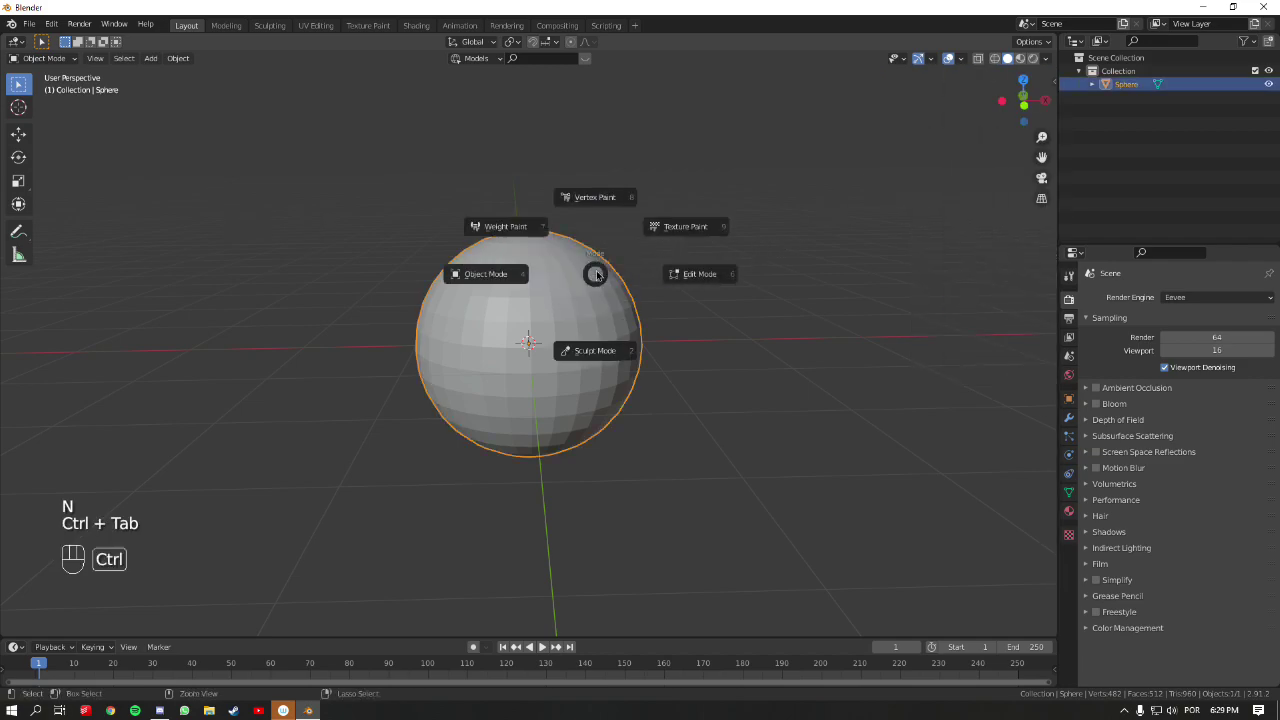
{"action": "left_click", "coordinate": [602, 350]}
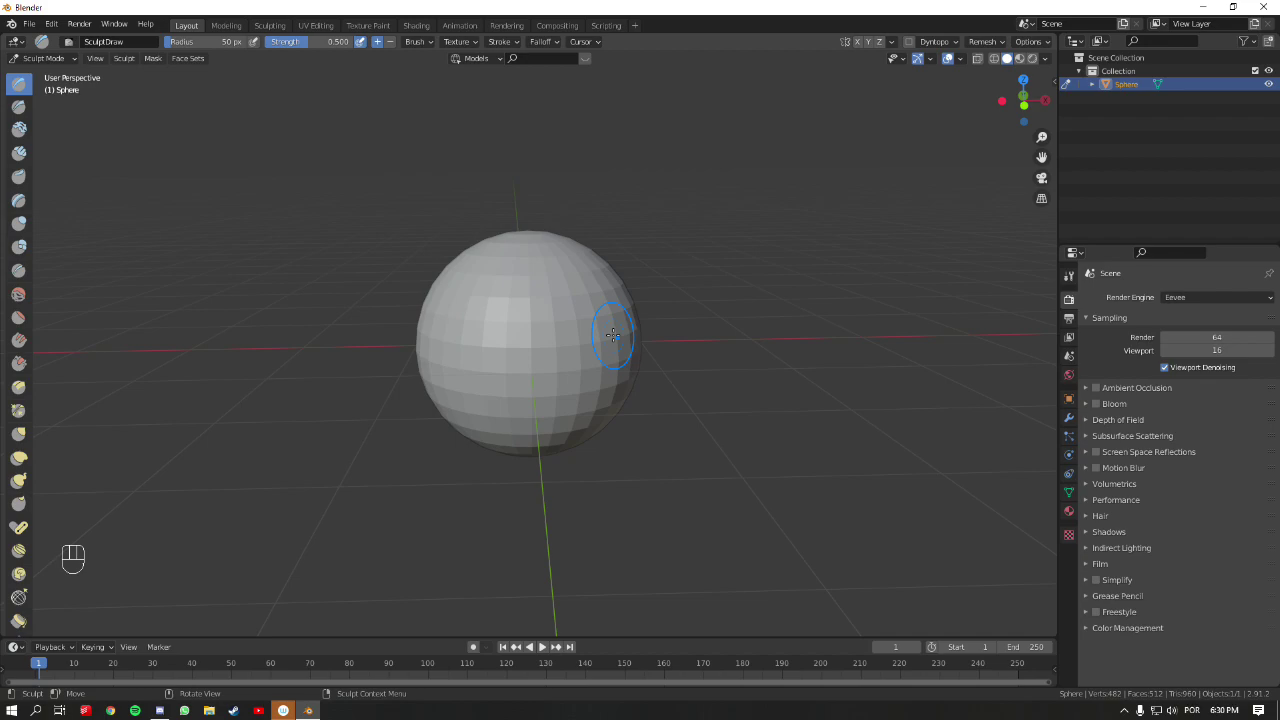
- Sculpt a raised, uneven bulge on one side of the sphere with the Draw brush at 50 px radius and 0.500 strength
{"action": "middle_click_drag", "start_coordinate": [591, 344], "coordinate": [629, 337]}
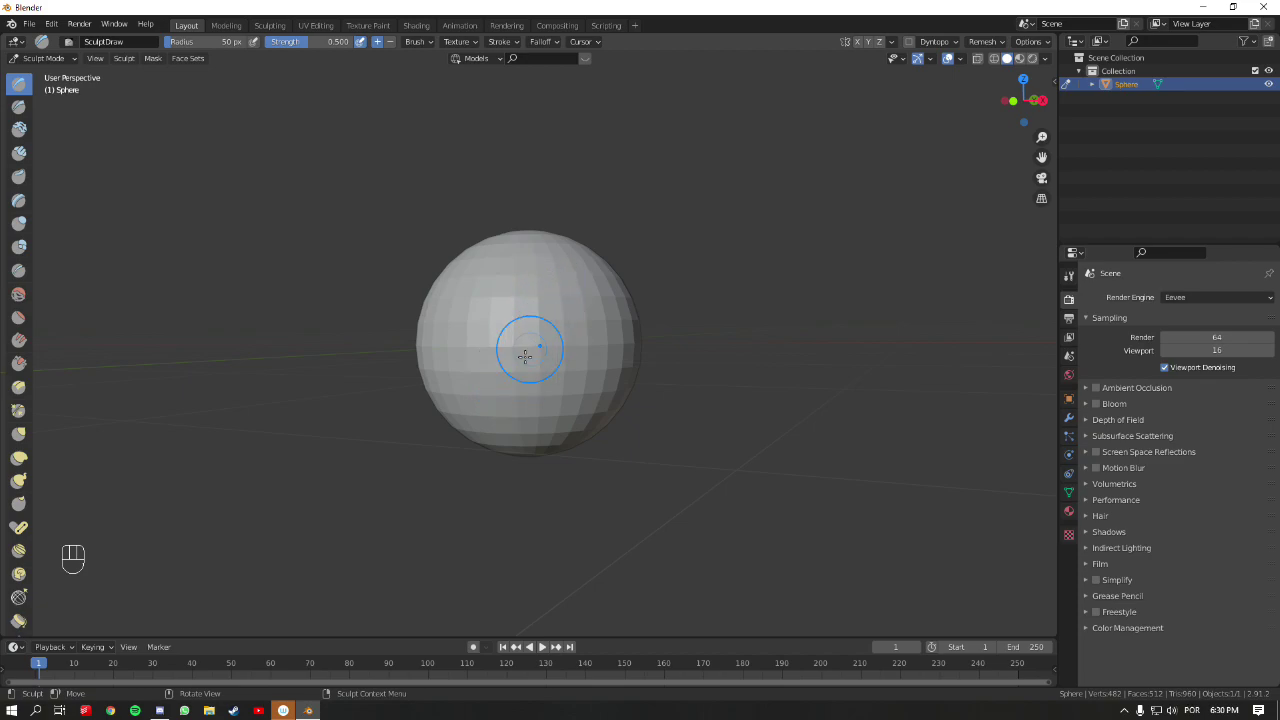
{"action": "mouse_move", "coordinate": [508, 386]}
{"action": "left_mouse_down"}
{"action": "mouse_move", "coordinate": [572, 285]}
{"action": "mouse_move", "coordinate": [535, 400]}
{"action": "mouse_move", "coordinate": [552, 330]}
{"action": "mouse_move", "coordinate": [525, 405]}
{"action": "mouse_move", "coordinate": [528, 355]}
{"action": "mouse_move", "coordinate": [563, 298]}
{"action": "mouse_move", "coordinate": [562, 310]}
{"action": "left_mouse_up"}
{"action": "middle_click_drag", "start_coordinate": [610, 365], "coordinate": [423, 331]}
{"action": "left_click_drag", "start_coordinate": [531, 266], "coordinate": [534, 309]}
{"action": "mouse_move", "coordinate": [536, 306]}
{"action": "middle_mouse_down"}
{"action": "mouse_move", "coordinate": [626, 309]}
{"action": "mouse_move", "coordinate": [594, 350]}
{"action": "mouse_move", "coordinate": [543, 251]}
{"action": "middle_mouse_up"}
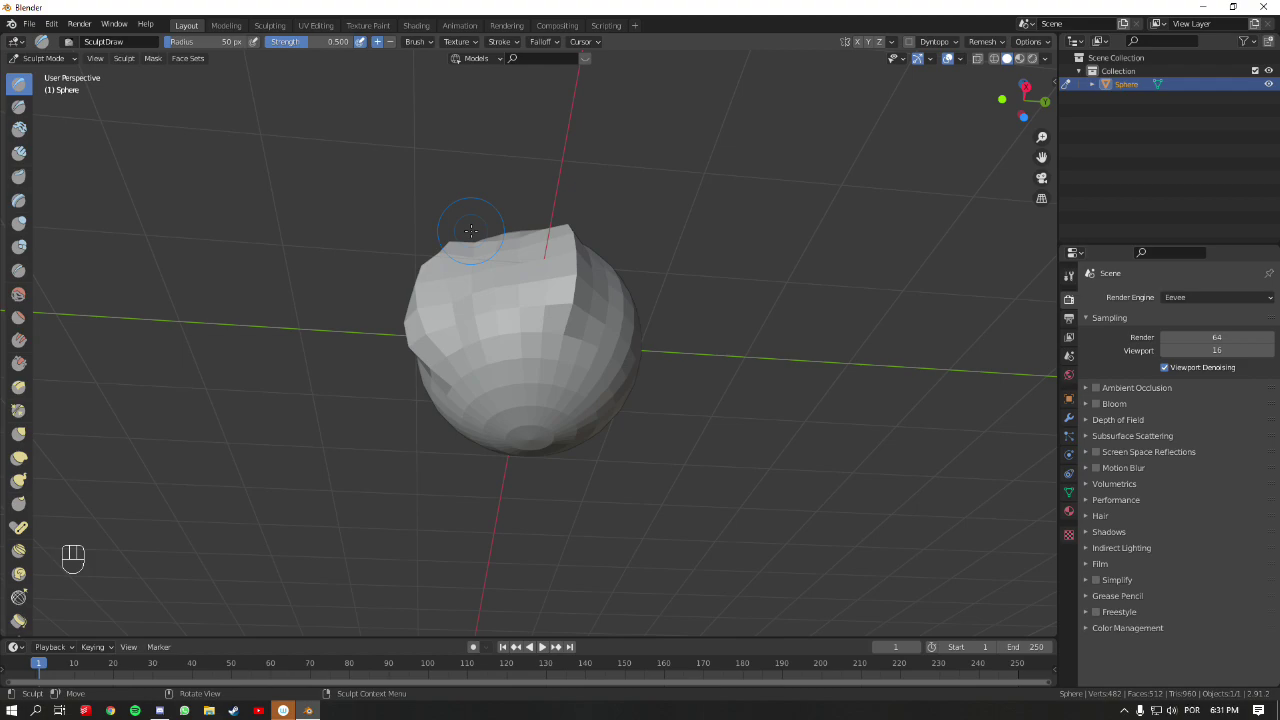
{"action": "mouse_move", "coordinate": [570, 271]}
{"action": "middle_mouse_down"}
{"action": "mouse_move", "coordinate": [524, 355]}
{"action": "mouse_move", "coordinate": [491, 363]}
{"action": "mouse_move", "coordinate": [704, 376]}
{"action": "mouse_move", "coordinate": [640, 355]}
{"action": "mouse_move", "coordinate": [686, 345]}
{"action": "middle_mouse_up"}
{"action": "middle_click_drag", "start_coordinate": [629, 302], "coordinate": [562, 317]}
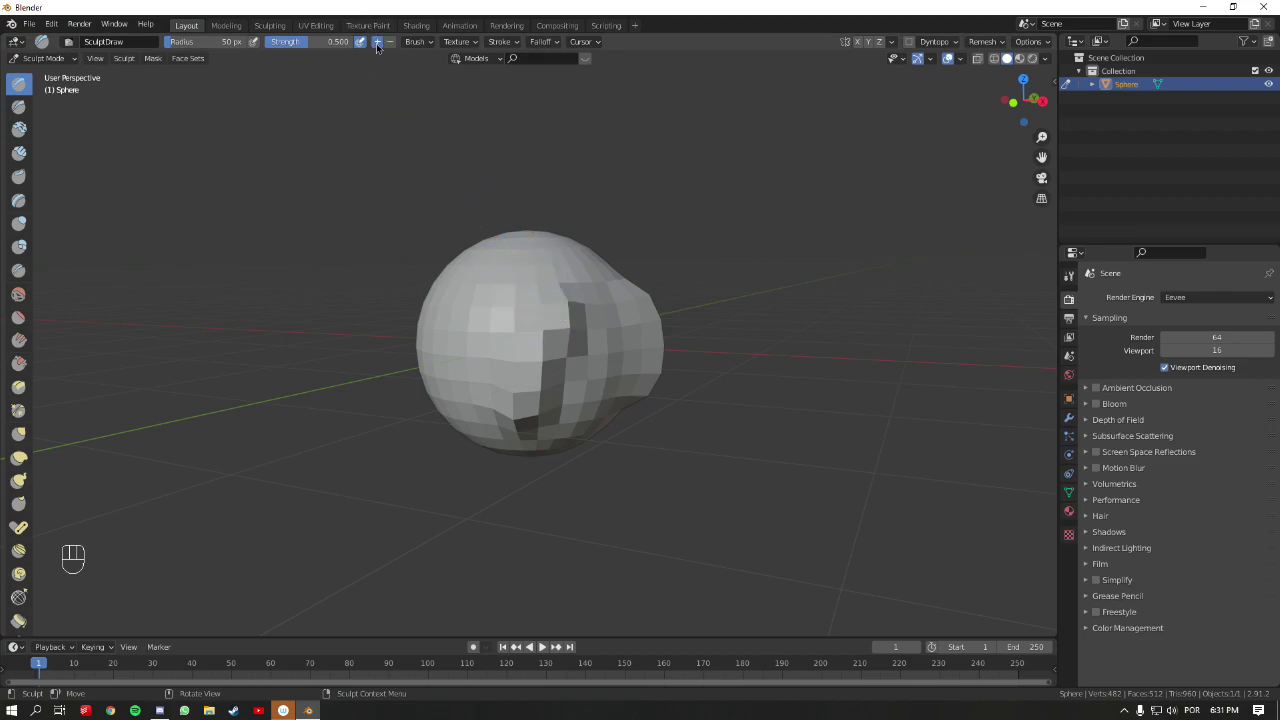
- Sculpt a vertical ridge on the sphere beside the bulge with the Draw brush
{"action": "key", "text": "space"}
{"action": "key", "text": "d"}
{"action": "key", "text": "space"}
{"action": "left_click", "coordinate": [268, 27]}
{"action": "mouse_move", "coordinate": [501, 289]}
{"action": "middle_mouse_down"}
{"action": "mouse_move", "coordinate": [571, 300]}
{"action": "mouse_move", "coordinate": [534, 300]}
{"action": "mouse_move", "coordinate": [511, 320]}
{"action": "mouse_move", "coordinate": [520, 269]}
{"action": "middle_mouse_up"}
{"action": "mouse_move", "coordinate": [504, 265]}
{"action": "left_mouse_down"}
{"action": "mouse_move", "coordinate": [508, 359]}
{"action": "mouse_move", "coordinate": [500, 331]}
{"action": "mouse_move", "coordinate": [524, 220]}
{"action": "left_mouse_up"}
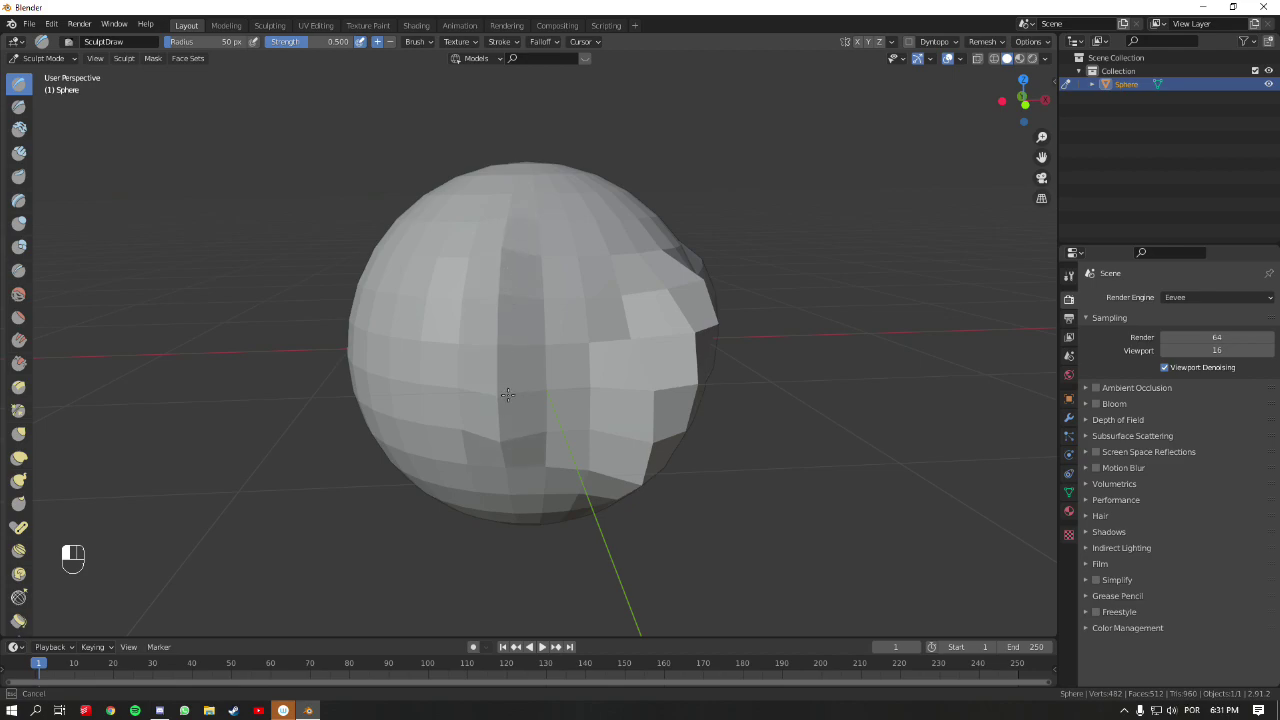
{"action": "left_click_drag", "start_coordinate": [507, 294], "coordinate": [500, 277]}
{"action": "mouse_move", "coordinate": [500, 277]}
{"action": "middle_mouse_down"}
{"action": "mouse_move", "coordinate": [563, 289]}
{"action": "mouse_move", "coordinate": [620, 252]}
{"action": "middle_mouse_up"}
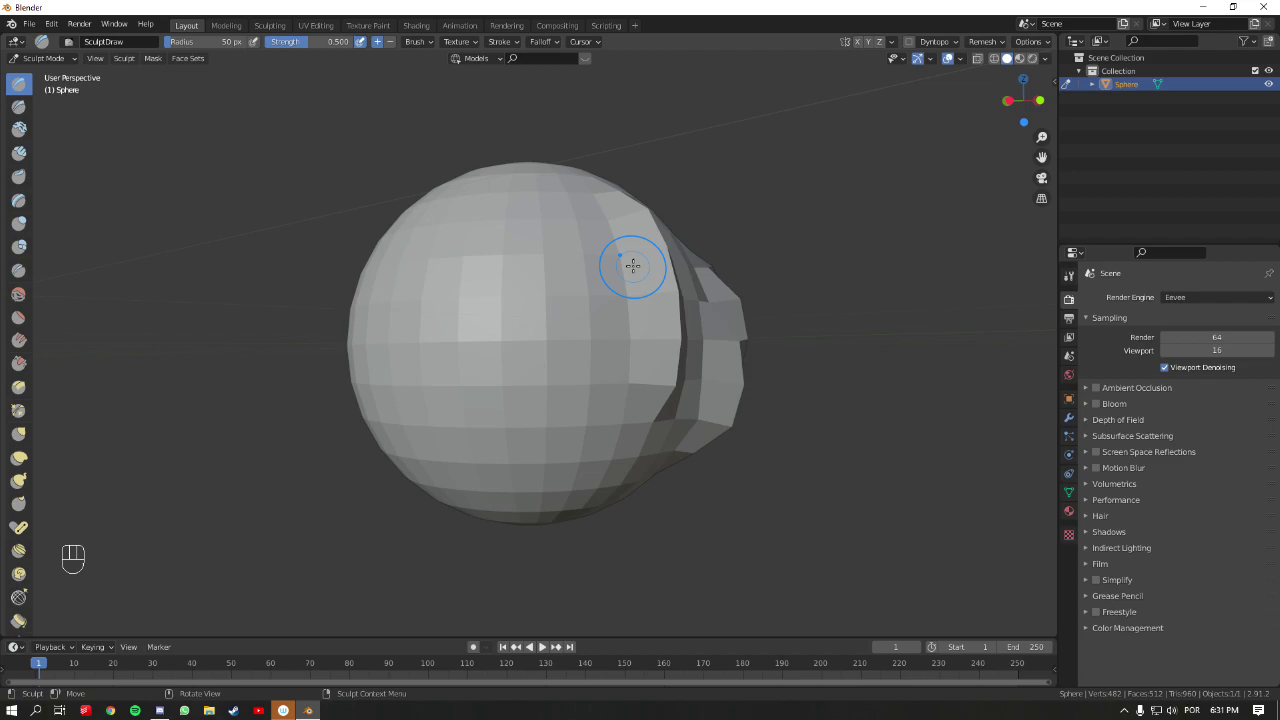
- Carve dents into the sphere's side facing the view with the Draw brush set to Subtract, at 50 px radius and 0.500 strength
{"action": "left_click", "coordinate": [390, 42]}
{"action": "mouse_move", "coordinate": [543, 214]}
{"action": "left_mouse_down"}
{"action": "mouse_move", "coordinate": [529, 200]}
{"action": "mouse_move", "coordinate": [548, 372]}
{"action": "mouse_move", "coordinate": [517, 363]}
{"action": "mouse_move", "coordinate": [508, 242]}
{"action": "mouse_move", "coordinate": [500, 293]}
{"action": "mouse_move", "coordinate": [464, 318]}
{"action": "mouse_move", "coordinate": [469, 344]}
{"action": "left_mouse_up"}
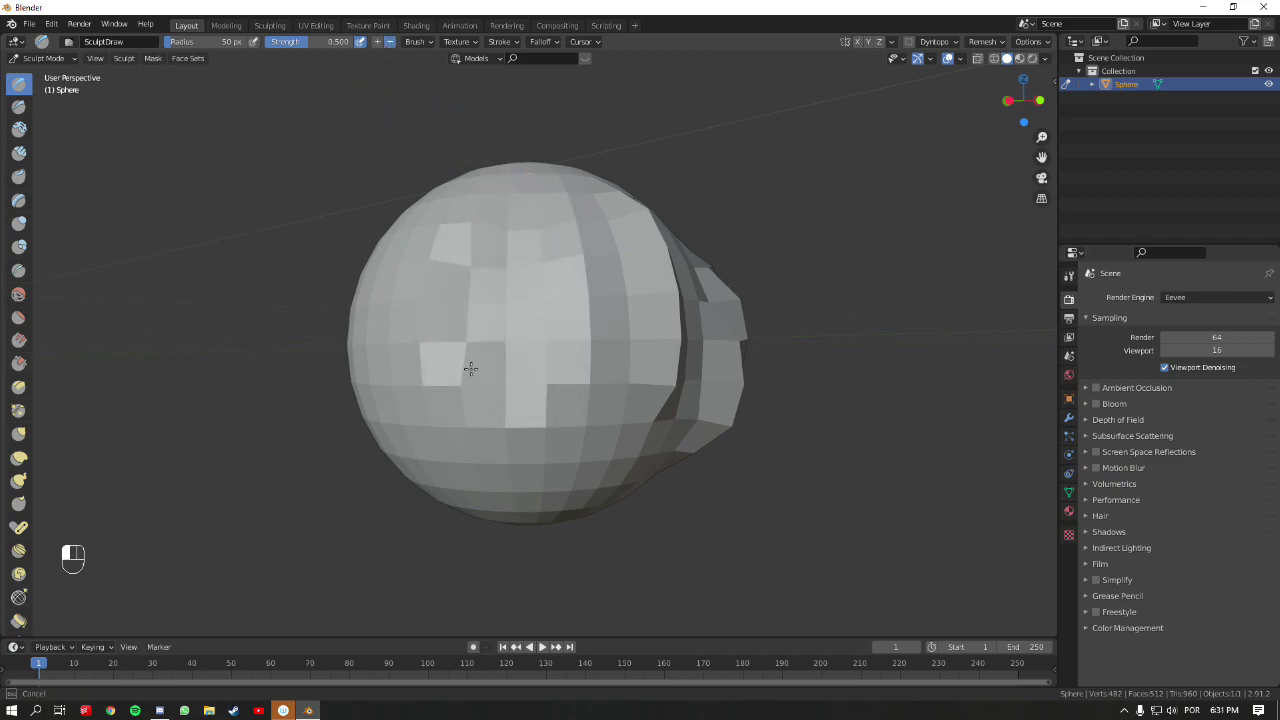
{"action": "left_click_drag", "start_coordinate": [476, 276], "coordinate": [478, 317]}
{"action": "middle_click_drag", "start_coordinate": [560, 285], "coordinate": [624, 293]}
{"action": "mouse_move", "coordinate": [616, 328]}
{"action": "left_mouse_down"}
{"action": "mouse_move", "coordinate": [618, 260]}
{"action": "mouse_move", "coordinate": [602, 218]}
{"action": "mouse_move", "coordinate": [600, 242]}
{"action": "mouse_move", "coordinate": [621, 224]}
{"action": "left_mouse_up"}
{"action": "middle_click_drag", "start_coordinate": [605, 232], "coordinate": [509, 353]}
{"action": "mouse_move", "coordinate": [509, 353]}
{"action": "left_mouse_down"}
{"action": "mouse_move", "coordinate": [555, 270]}
{"action": "mouse_move", "coordinate": [591, 295]}
{"action": "mouse_move", "coordinate": [583, 319]}
{"action": "left_mouse_up"}
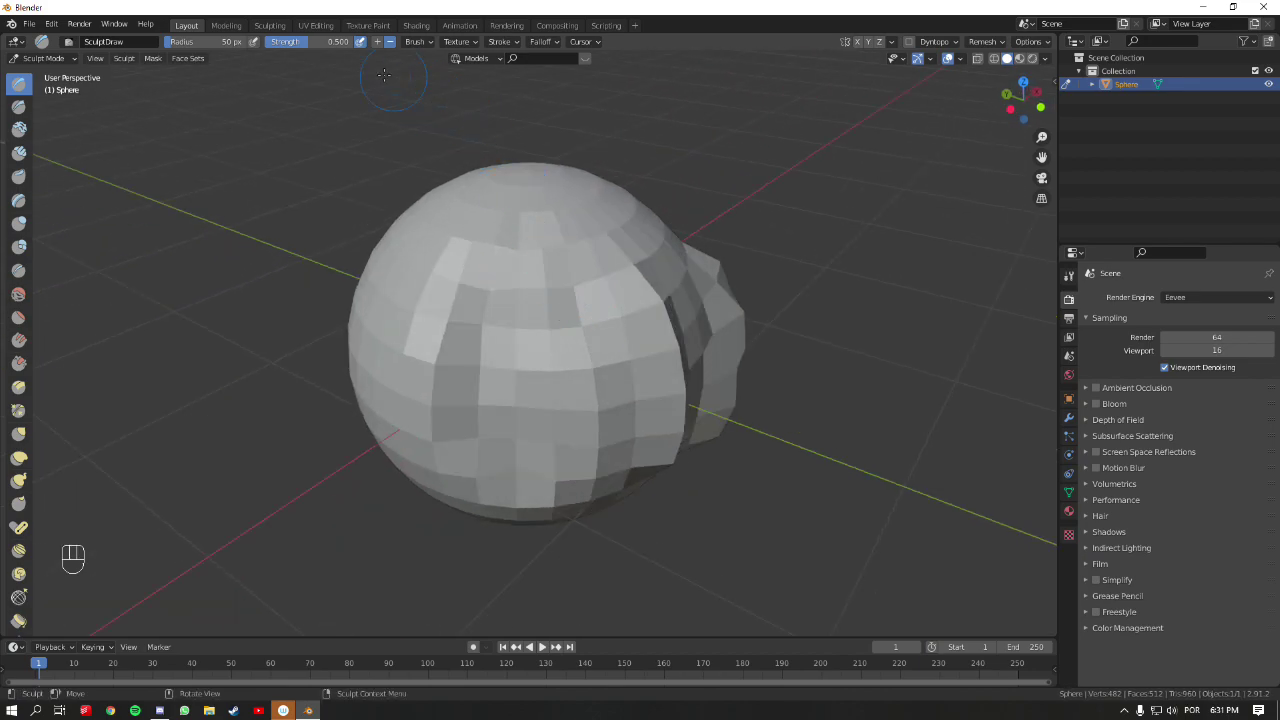
- Set the Draw brush direction back to Add
{"action": "left_click", "coordinate": [390, 42]}
{"action": "left_click", "coordinate": [377, 42]}
{"action": "middle_click_drag", "start_coordinate": [449, 280], "coordinate": [511, 284]}
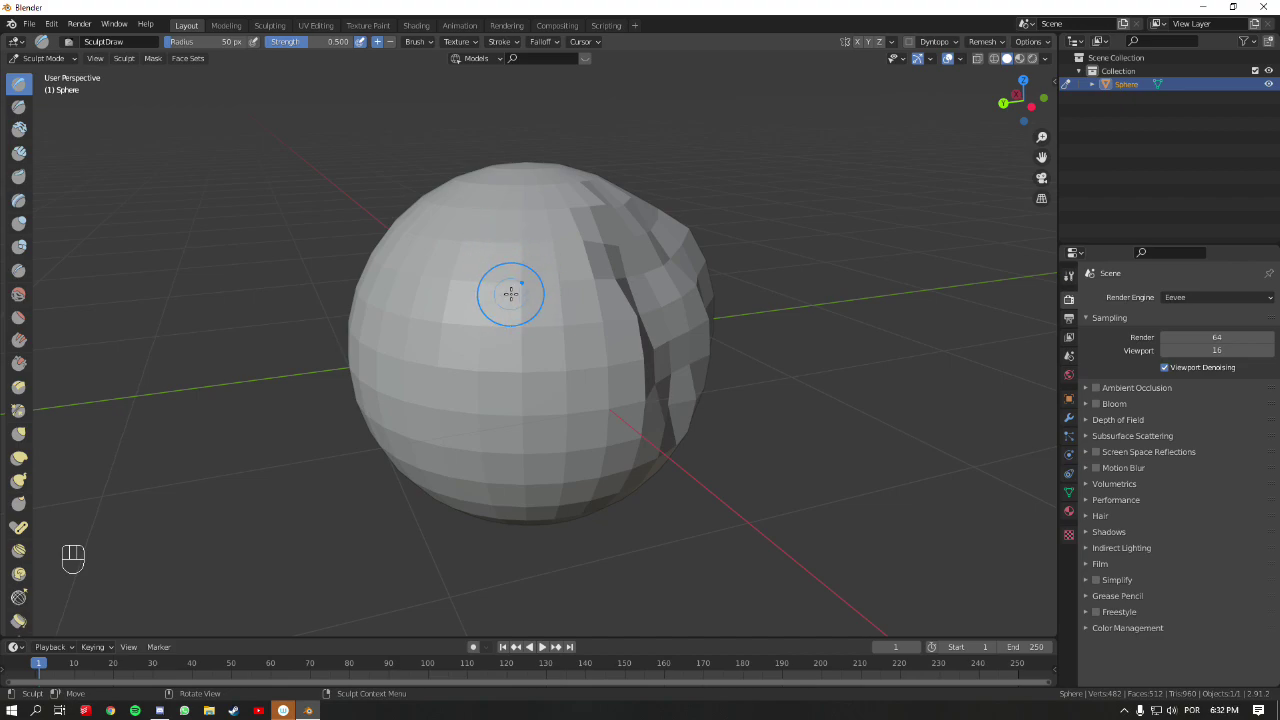
- Show the empty space beside the sphere in front view and activate the Annotate tool
{"action": "key", "text": "KP_1"}
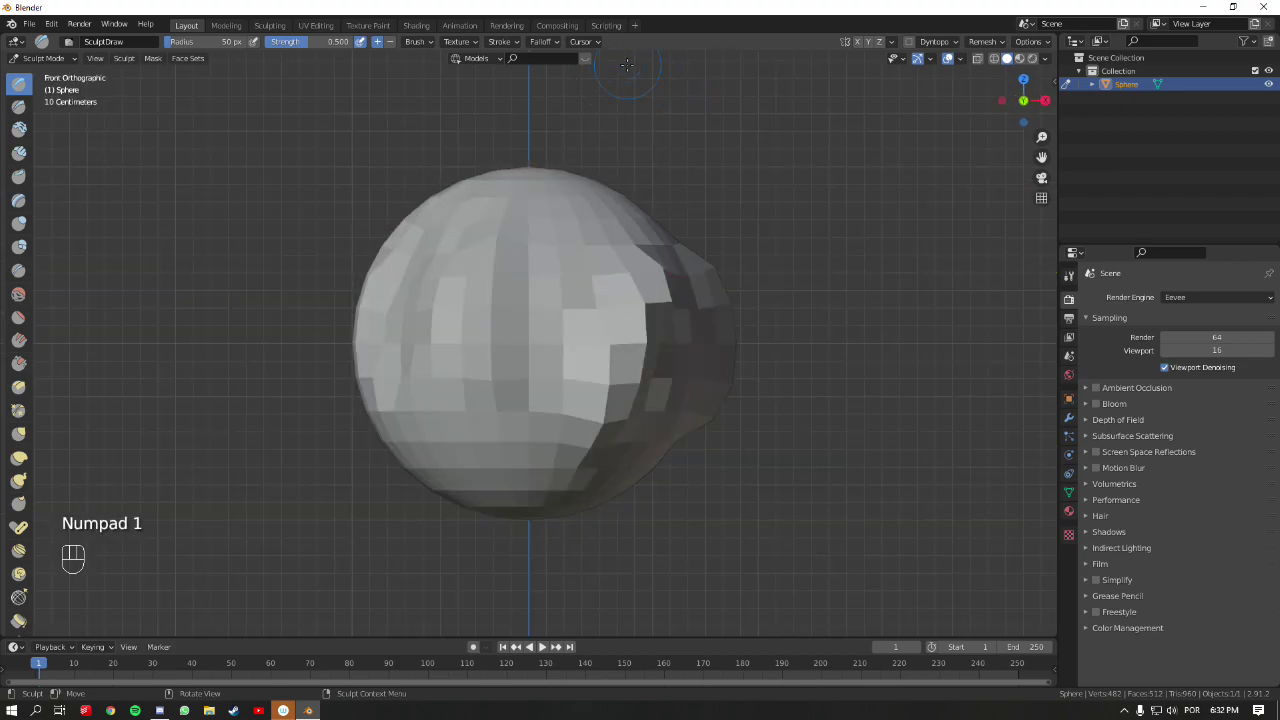
{"action": "middle_click_drag", "start_coordinate": [686, 149], "coordinate": [574, 315], "text": "shift"}
{"action": "middle_click_drag", "start_coordinate": [654, 237], "coordinate": [640, 360], "text": "ctrl"}
{"action": "middle_click_drag", "start_coordinate": [701, 202], "coordinate": [620, 315], "text": "shift"}
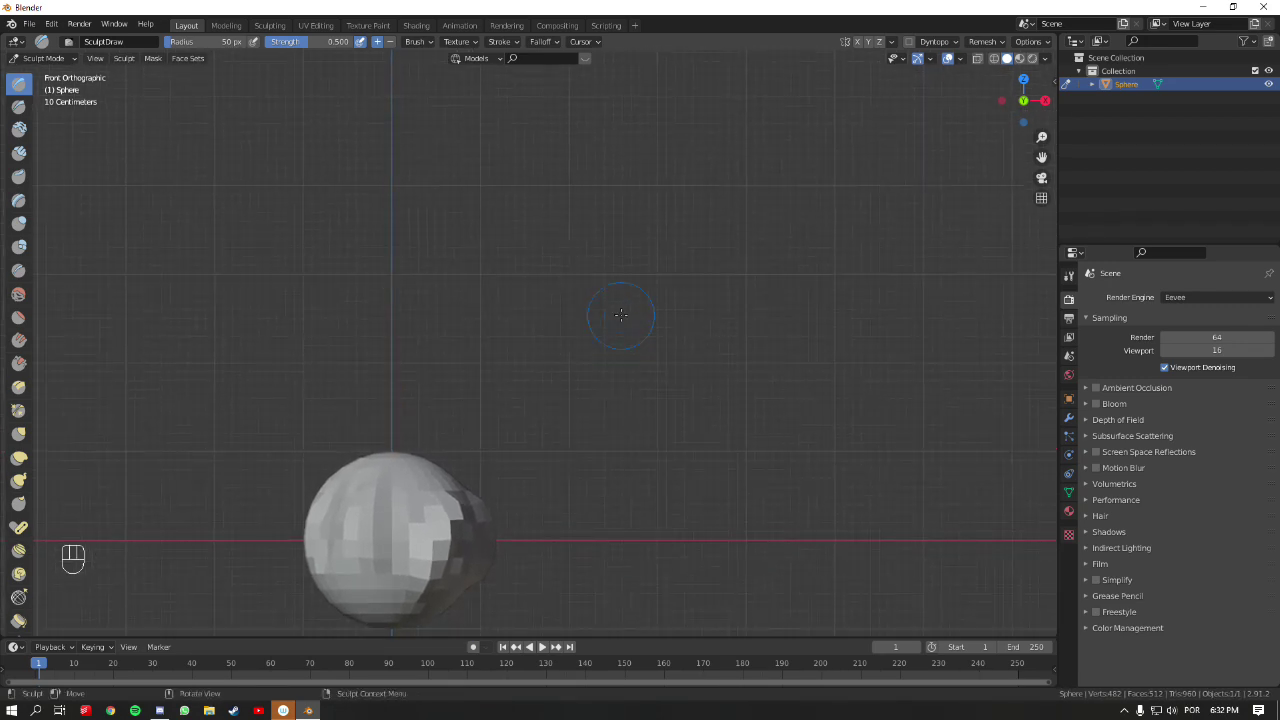
{"action": "key", "text": "space"}
{"action": "key", "text": "i"}
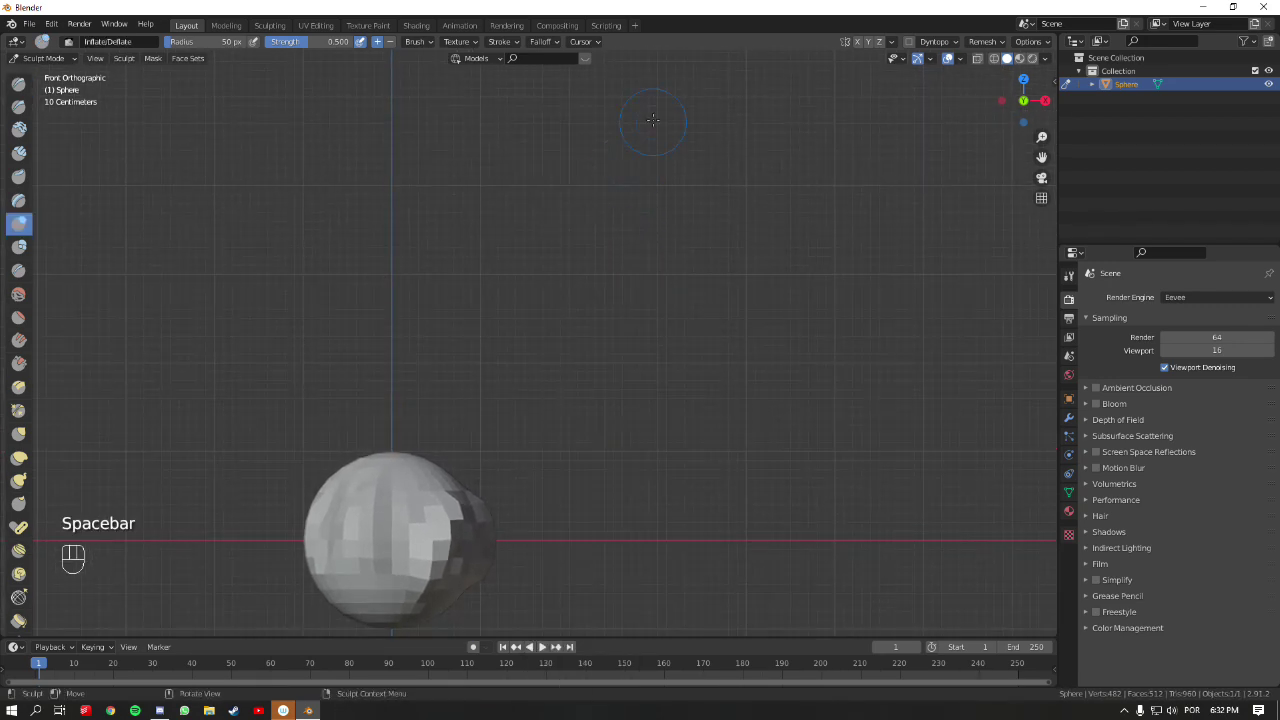
{"action": "key", "text": "space"}
{"action": "key", "text": "d"}
{"action": "key", "text": "space"}
{"action": "left_click", "coordinate": [640, 183]}
{"action": "key", "text": "space"}
{"action": "key", "text": "d"}
- Handwrite the annotation "F = tamanho do brush" in the empty space above and beside the sphere
{"action": "left_click_drag", "start_coordinate": [644, 165], "coordinate": [646, 220]}
{"action": "left_click_drag", "start_coordinate": [645, 166], "coordinate": [667, 170]}
{"action": "left_click_drag", "start_coordinate": [648, 193], "coordinate": [714, 186]}
{"action": "middle_click_drag", "start_coordinate": [792, 128], "coordinate": [686, 174], "text": "shift"}
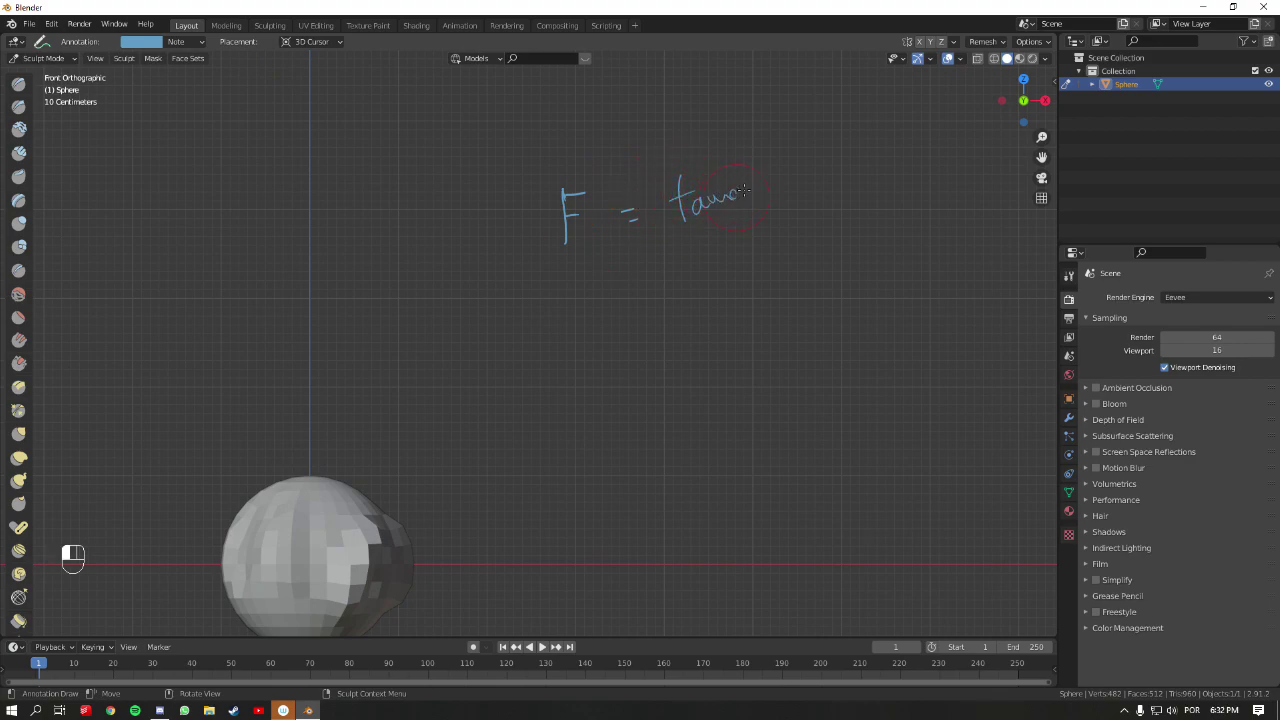
{"action": "left_click_drag", "start_coordinate": [753, 145], "coordinate": [800, 168]}
{"action": "middle_click_drag", "start_coordinate": [841, 153], "coordinate": [801, 168], "text": "shift"}
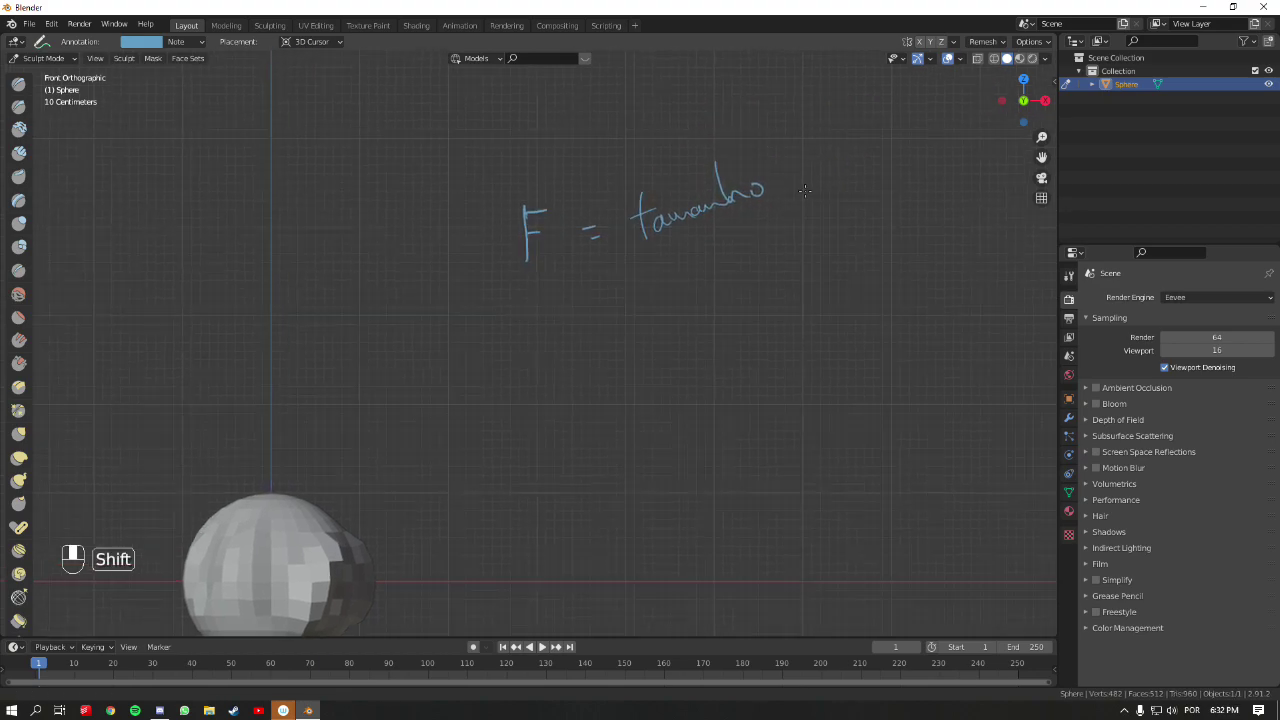
{"action": "left_click_drag", "start_coordinate": [801, 168], "coordinate": [862, 159]}
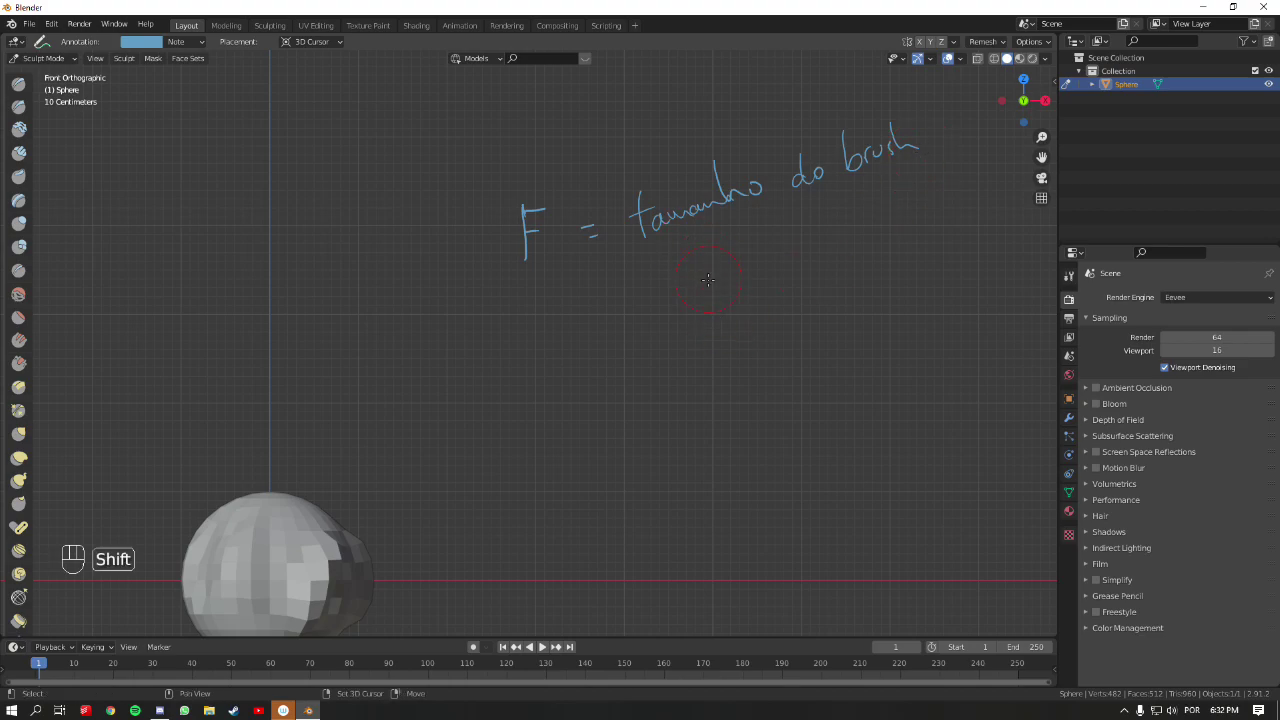
- Handwrite a second annotation line, "shift+F = força do brush", below the first one
{"action": "middle_click_drag", "start_coordinate": [700, 286], "coordinate": [730, 221], "text": "shift"}
{"action": "left_click_drag", "start_coordinate": [558, 265], "coordinate": [590, 265]}
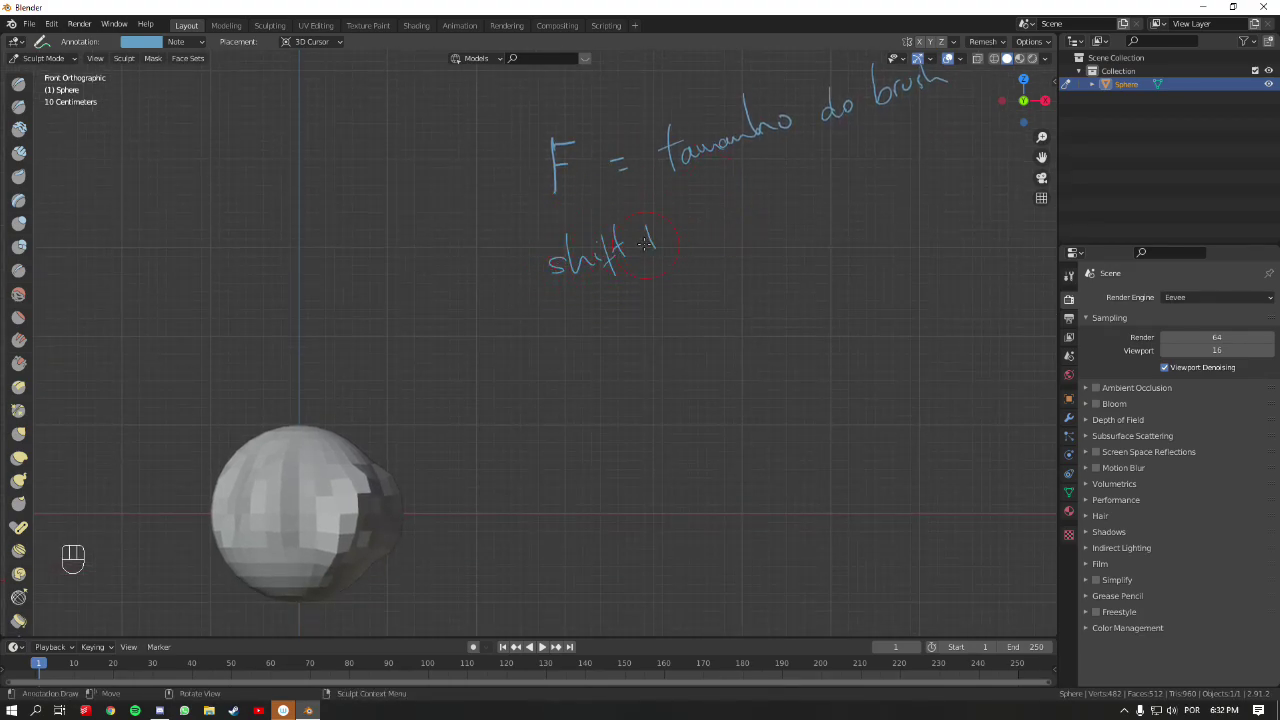
{"action": "mouse_move", "coordinate": [767, 181]}
{"action": "middle_mouse_down", "text": "shift"}
{"action": "mouse_move", "coordinate": [720, 208]}
{"action": "mouse_move", "coordinate": [763, 151]}
{"action": "mouse_move", "coordinate": [729, 221]}
{"action": "middle_mouse_up", "text": "shift"}
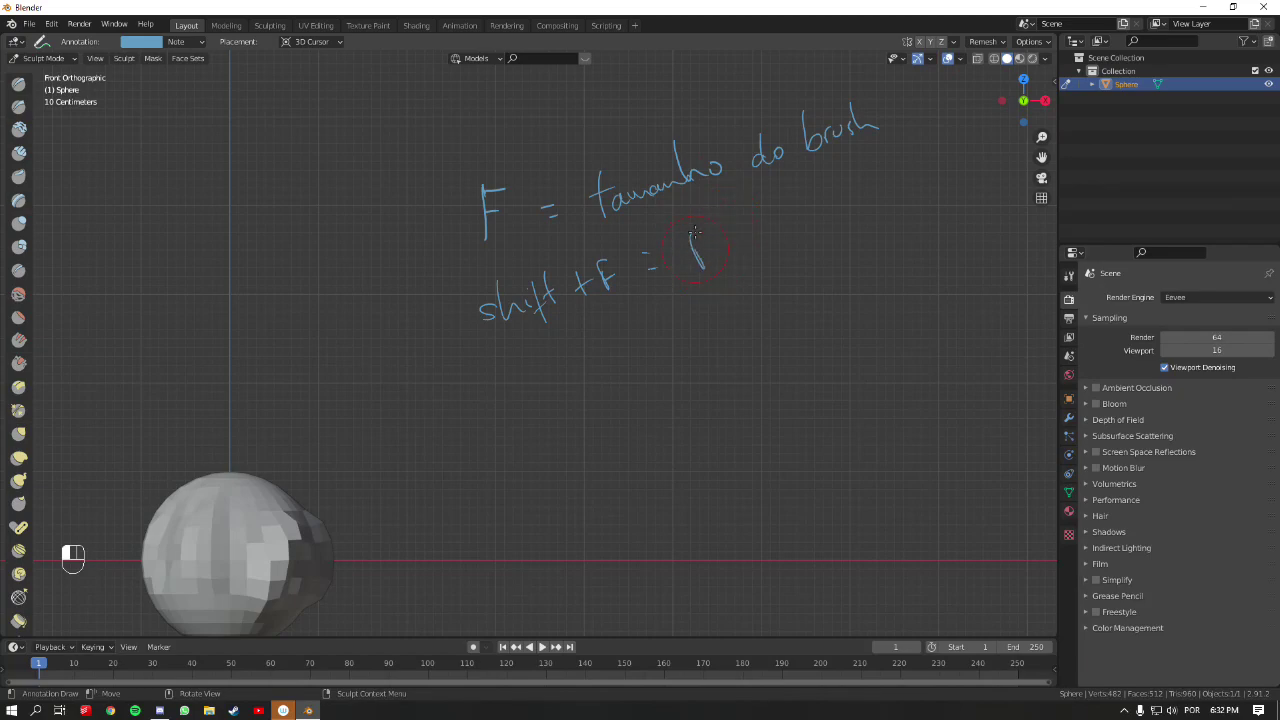
{"action": "left_click_drag", "start_coordinate": [727, 254], "coordinate": [741, 233]}
{"action": "left_click_drag", "start_coordinate": [825, 203], "coordinate": [835, 211]}
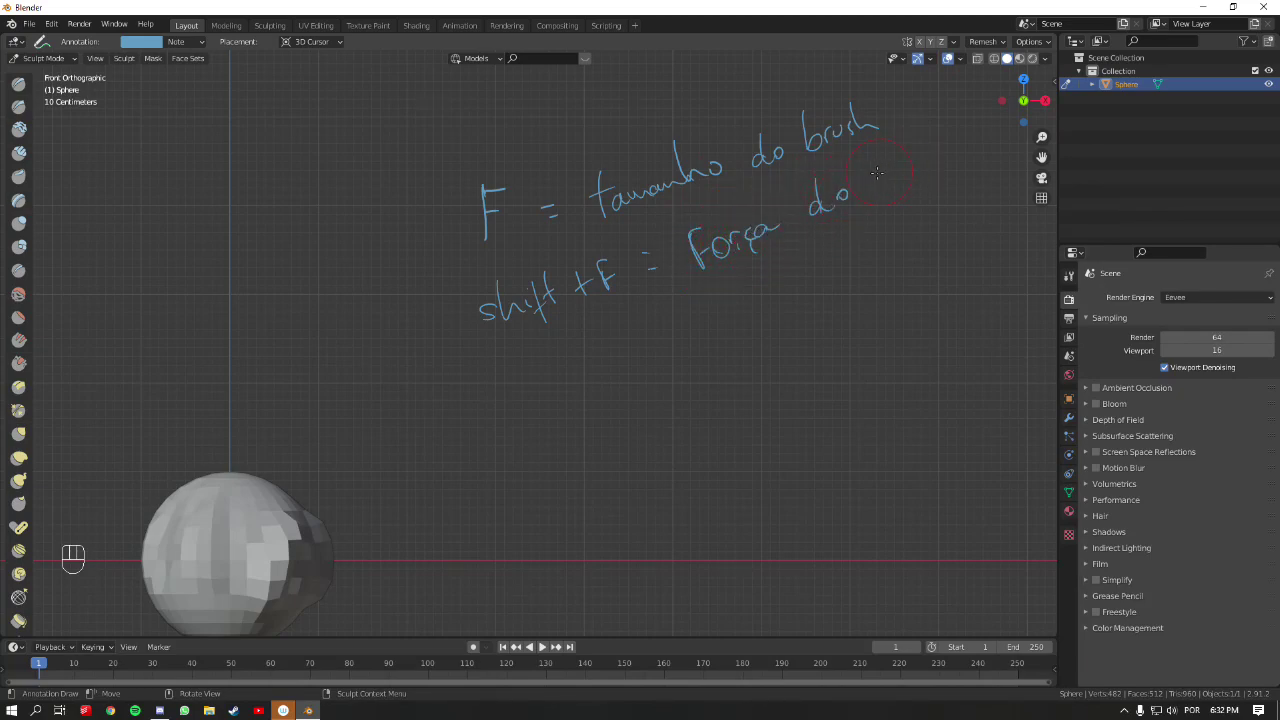
{"action": "left_click_drag", "start_coordinate": [908, 157], "coordinate": [940, 140]}
- Delete all the sphere's vertices in Edit Mode from the top view
{"action": "mouse_move", "coordinate": [541, 327]}
{"action": "middle_mouse_down", "text": "shift"}
{"action": "mouse_move", "coordinate": [641, 229]}
{"action": "mouse_move", "coordinate": [764, 180]}
{"action": "middle_mouse_up", "text": "shift"}
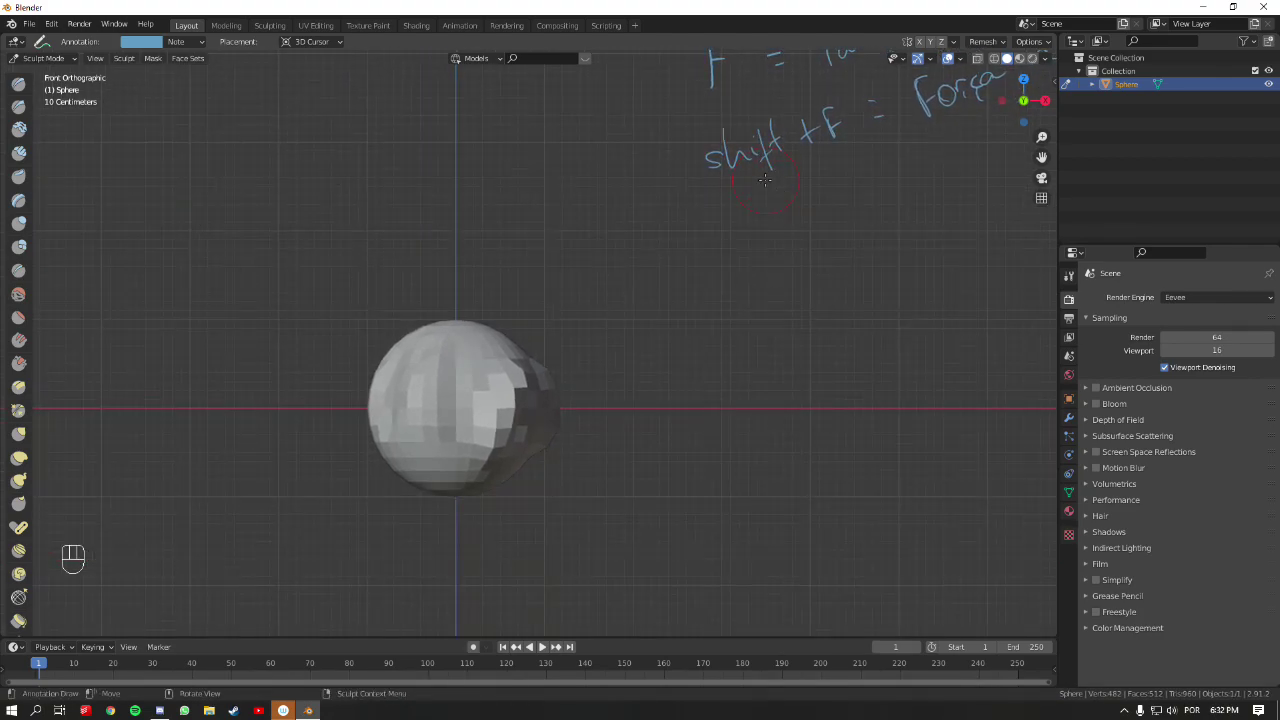
{"action": "key", "text": "KP_7"}
{"action": "middle_click_drag", "start_coordinate": [514, 286], "coordinate": [688, 313], "text": "shift"}
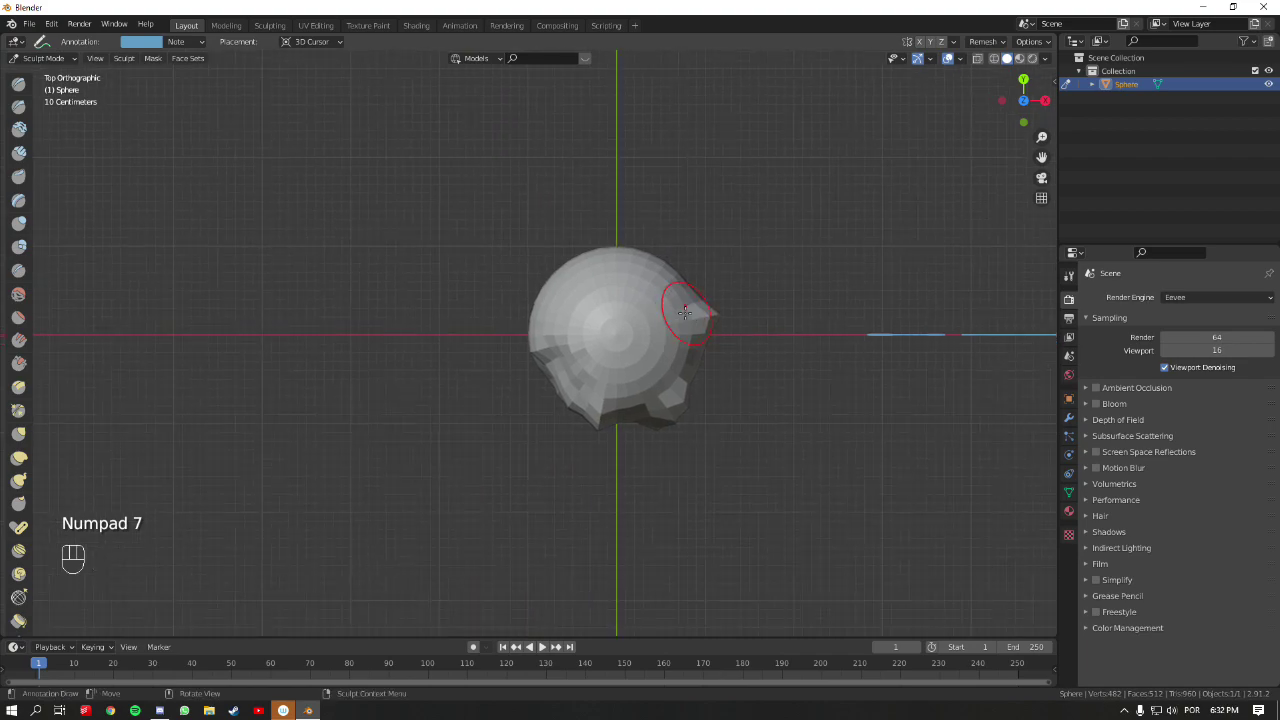
{"action": "key", "text": "Tab"}
{"action": "key", "text": "a"}
{"action": "key", "text": "x"}
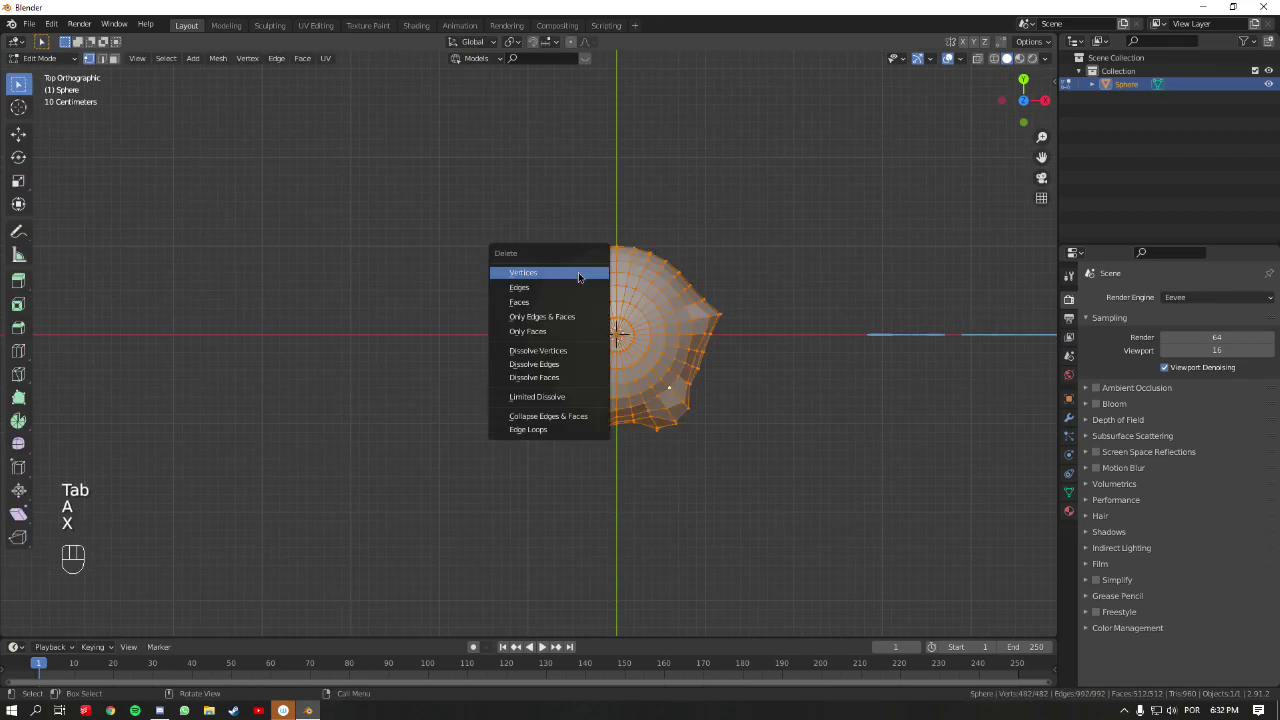
{"action": "left_click", "coordinate": [589, 266]}
- Add a plane to the emptied mesh at the scene origin
{"action": "key", "text": "shift+a"}
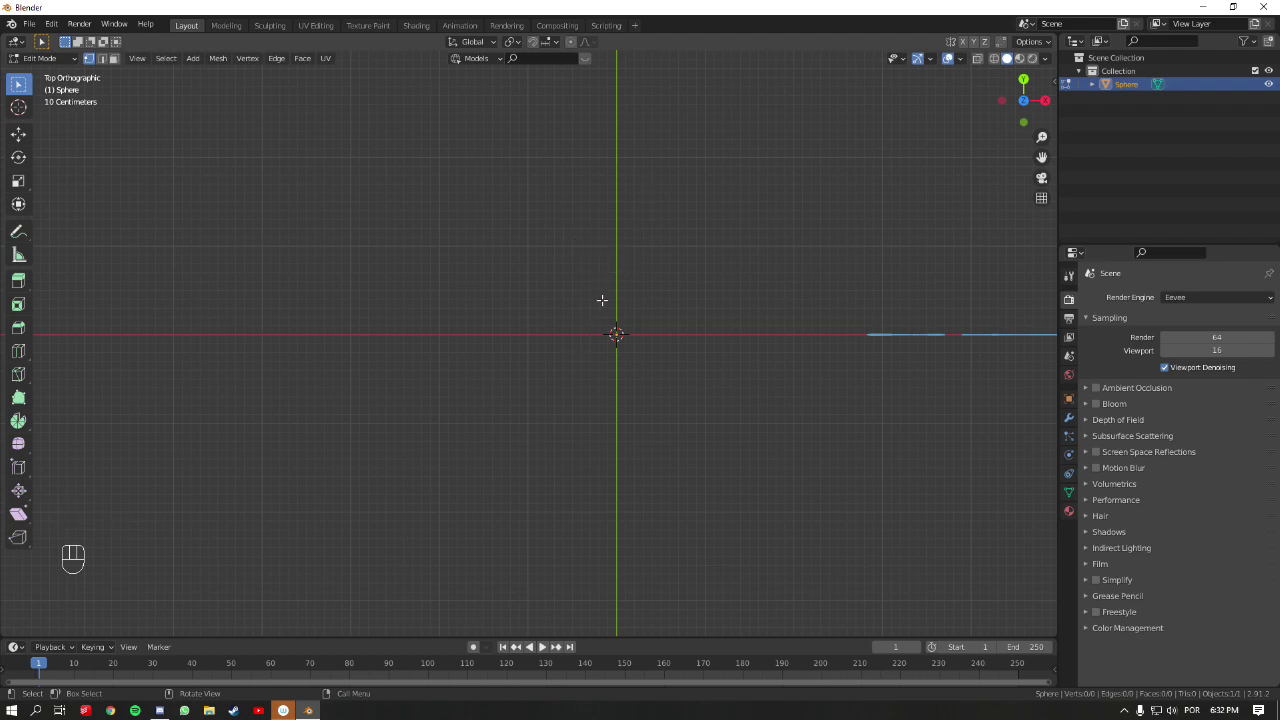
{"action": "key", "text": "shift+a"}
{"action": "left_click", "coordinate": [582, 301]}
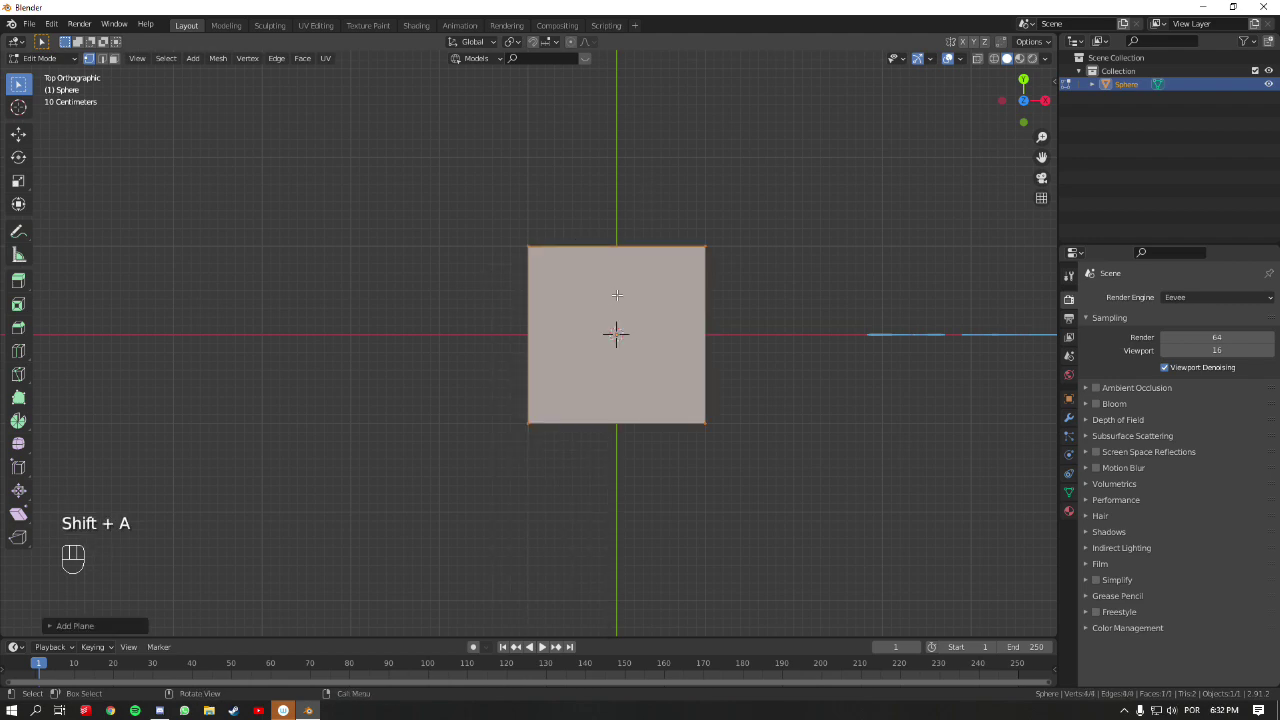
{"action": "middle_click_drag", "start_coordinate": [668, 281], "coordinate": [546, 312], "text": "shift"}
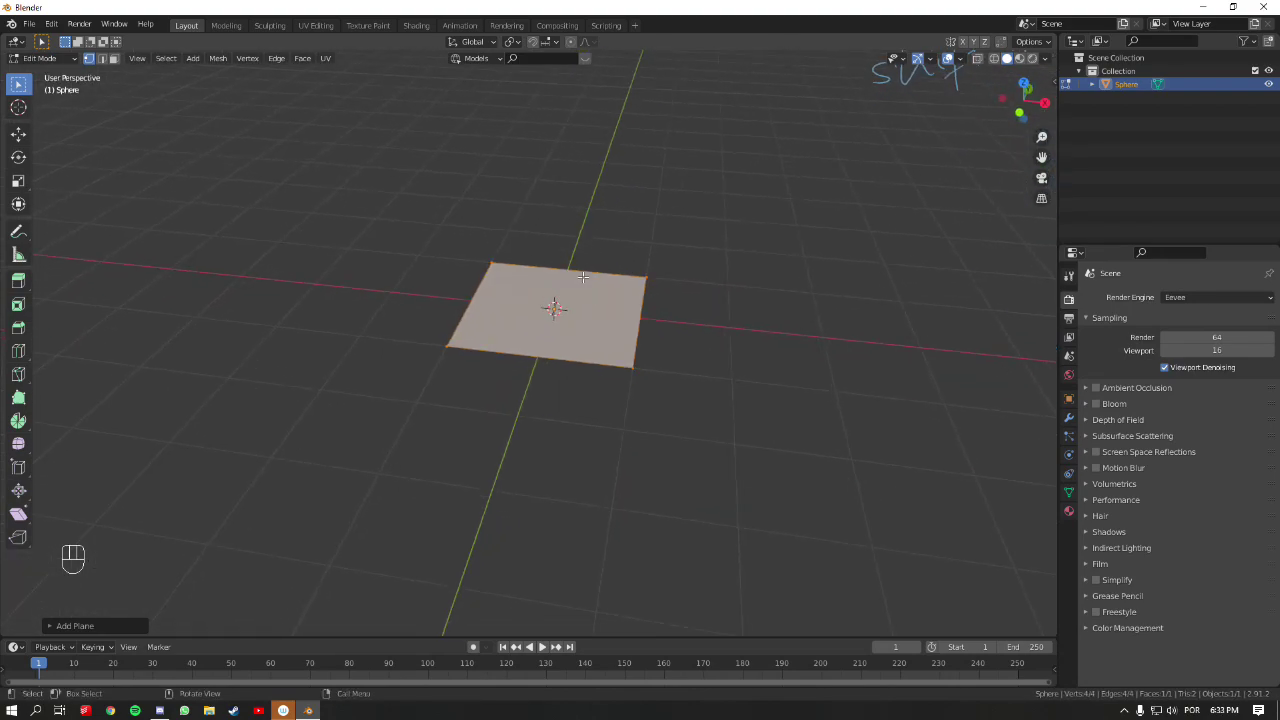
- Switch the plane to Sculpt Mode and activate the Draw brush
{"action": "key", "text": "ctrl+Tab"}
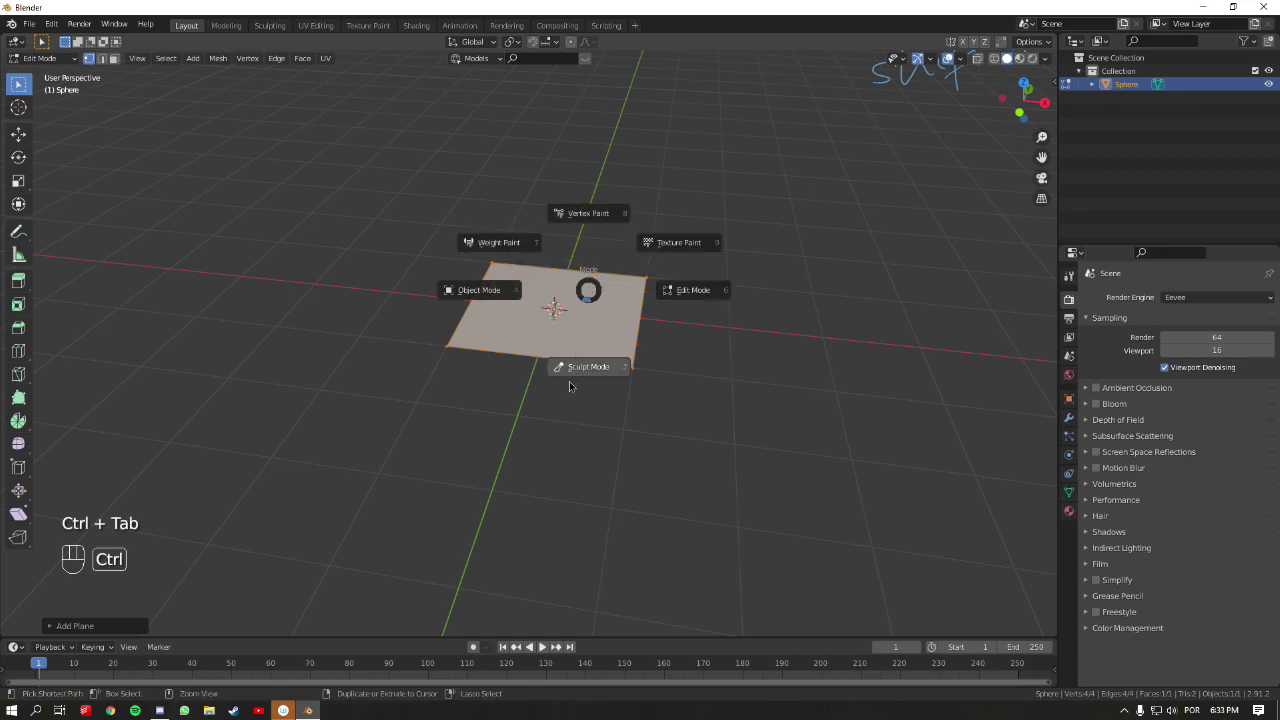
{"action": "left_click", "coordinate": [570, 385]}
{"action": "middle_click_drag", "start_coordinate": [600, 329], "coordinate": [614, 349]}
{"action": "key", "text": "x"}
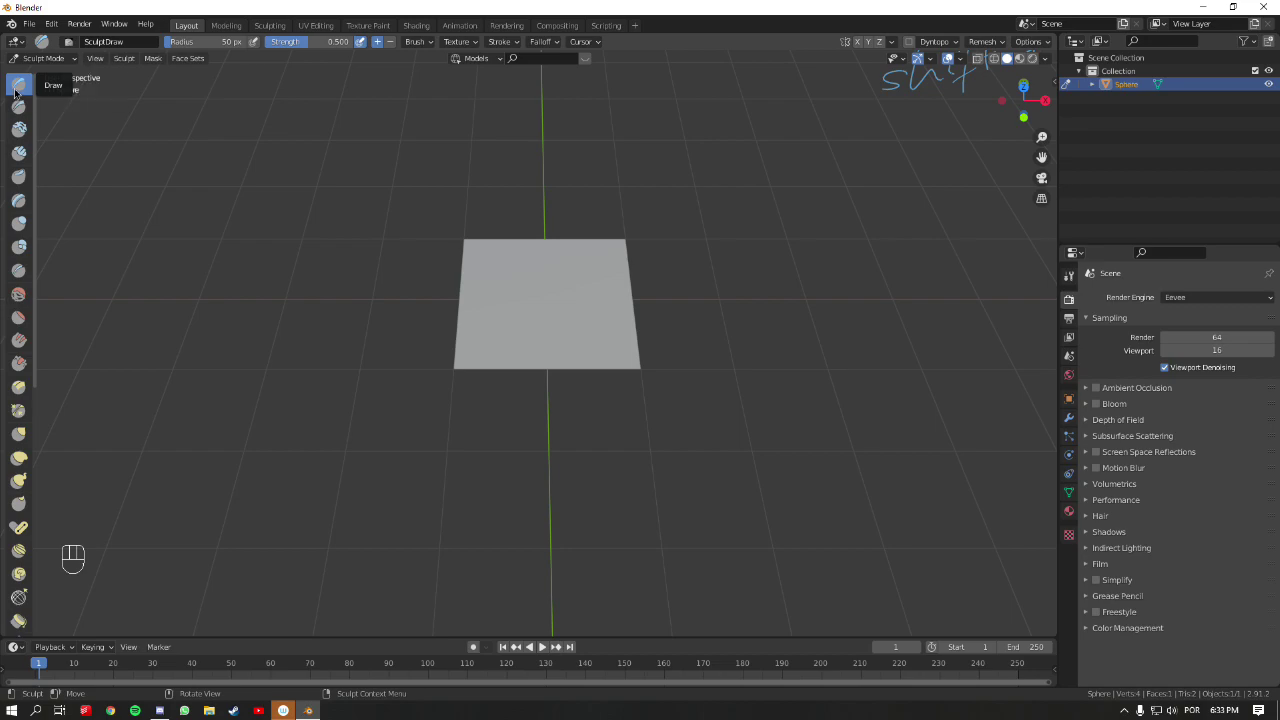
- Try to sculpt the middle of the undivided plane with the Draw brush at 50 px radius and 0.500 strength
{"action": "key", "text": "KP_7"}
{"action": "left_click_drag", "start_coordinate": [530, 304], "coordinate": [534, 305]}
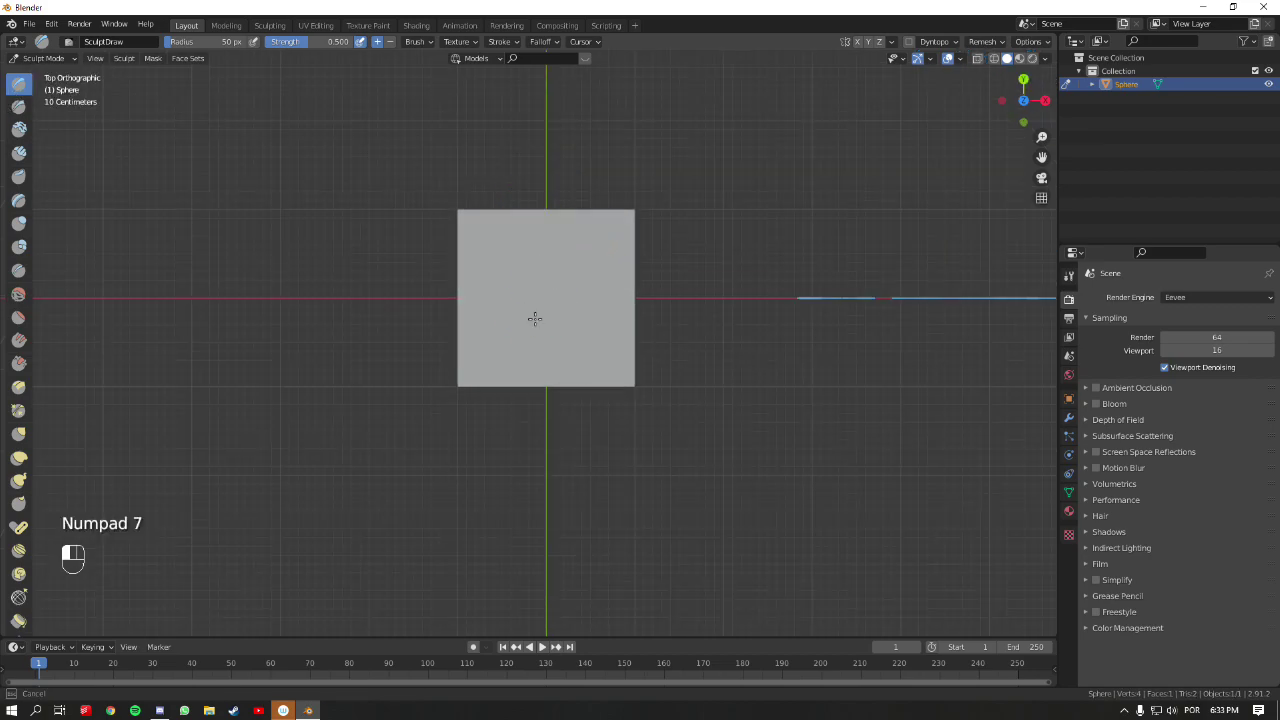
{"action": "left_click_drag", "start_coordinate": [537, 251], "coordinate": [553, 325]}
{"action": "middle_click_drag", "start_coordinate": [566, 284], "coordinate": [586, 229], "text": "ctrl"}
{"action": "left_click_drag", "start_coordinate": [580, 212], "coordinate": [552, 358]}
{"action": "mouse_move", "coordinate": [580, 280]}
{"action": "middle_mouse_down"}
{"action": "mouse_move", "coordinate": [589, 231]}
{"action": "mouse_move", "coordinate": [548, 318]}
{"action": "middle_mouse_up"}
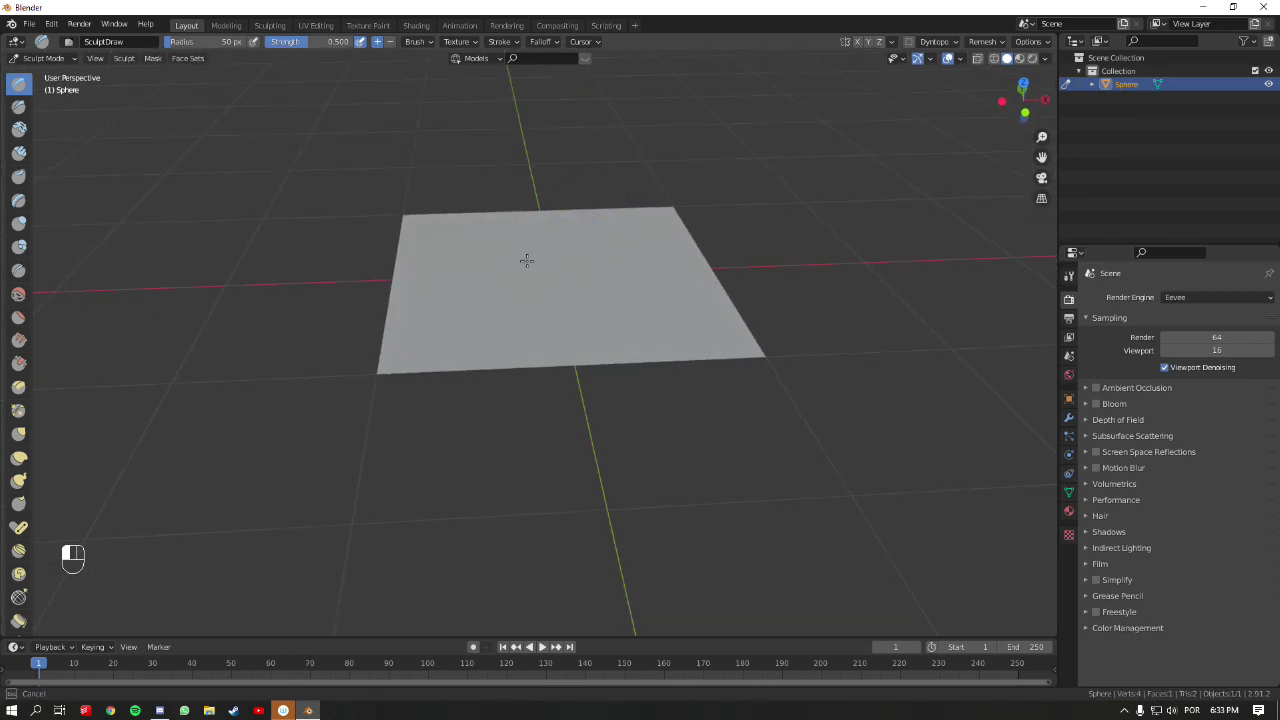
{"action": "mouse_move", "coordinate": [654, 260]}
{"action": "middle_mouse_down"}
{"action": "mouse_move", "coordinate": [568, 261]}
{"action": "mouse_move", "coordinate": [631, 257]}
{"action": "mouse_move", "coordinate": [679, 284]}
{"action": "mouse_move", "coordinate": [712, 235]}
{"action": "mouse_move", "coordinate": [693, 235]}
{"action": "mouse_move", "coordinate": [700, 263]}
{"action": "mouse_move", "coordinate": [637, 277]}
{"action": "middle_mouse_up"}
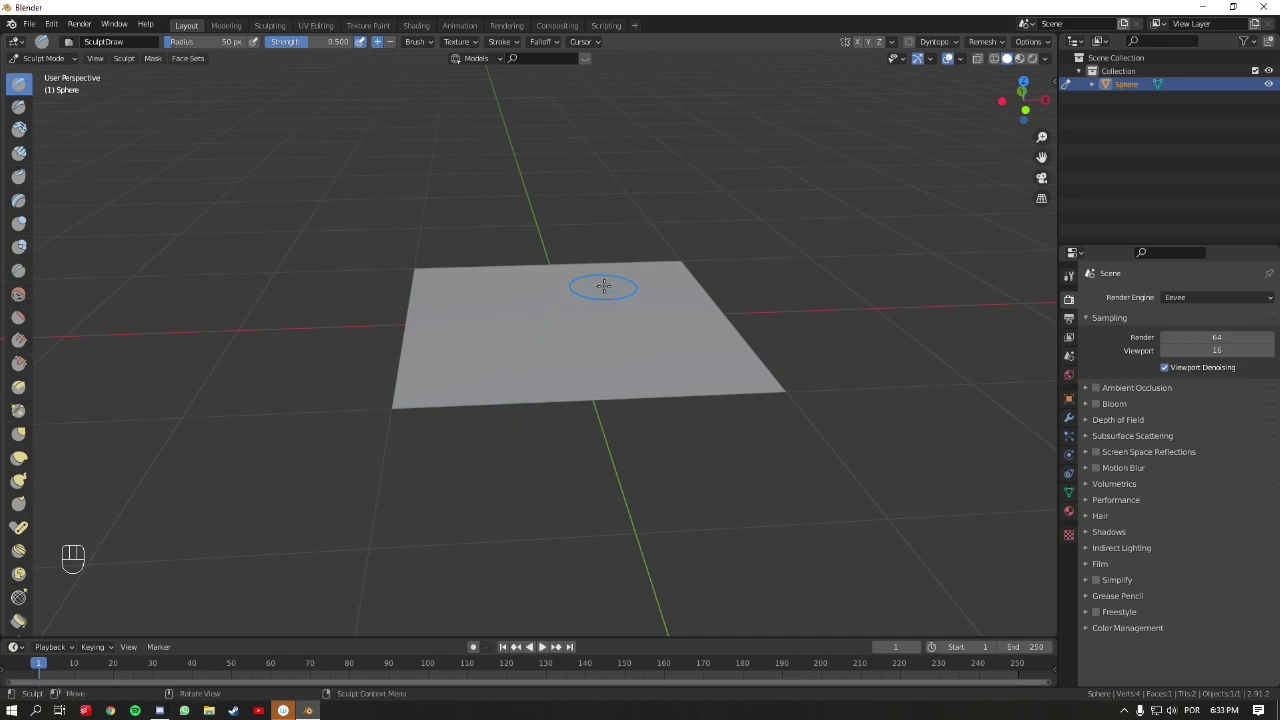
- Circle each of the plane's four corner vertices with the Annotate tool
{"action": "middle_click_drag", "start_coordinate": [586, 311], "coordinate": [540, 347]}
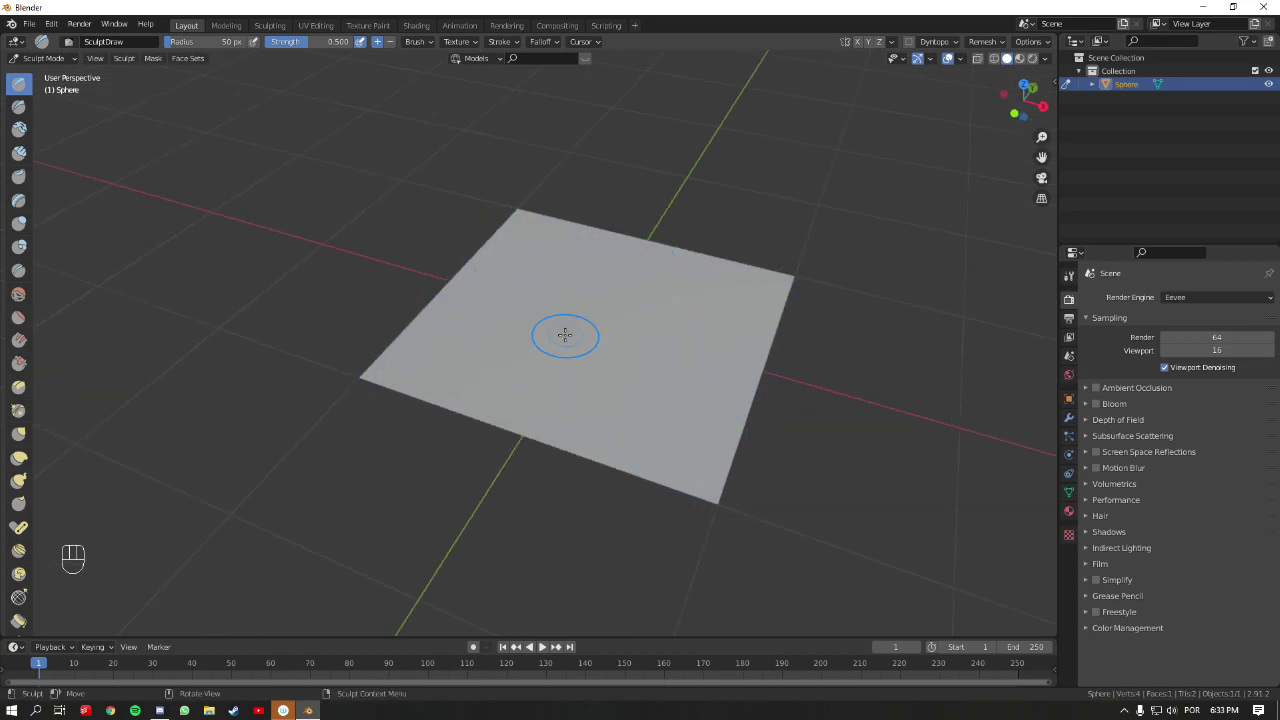
{"action": "key", "text": "space"}
{"action": "key", "text": "d"}
{"action": "left_click_drag", "start_coordinate": [346, 368], "coordinate": [348, 386]}
{"action": "mouse_move", "coordinate": [516, 201]}
{"action": "left_mouse_down"}
{"action": "mouse_move", "coordinate": [527, 211]}
{"action": "mouse_move", "coordinate": [514, 208]}
{"action": "left_mouse_up"}
{"action": "left_click_drag", "start_coordinate": [712, 499], "coordinate": [704, 516]}
{"action": "left_click_drag", "start_coordinate": [786, 266], "coordinate": [792, 292]}
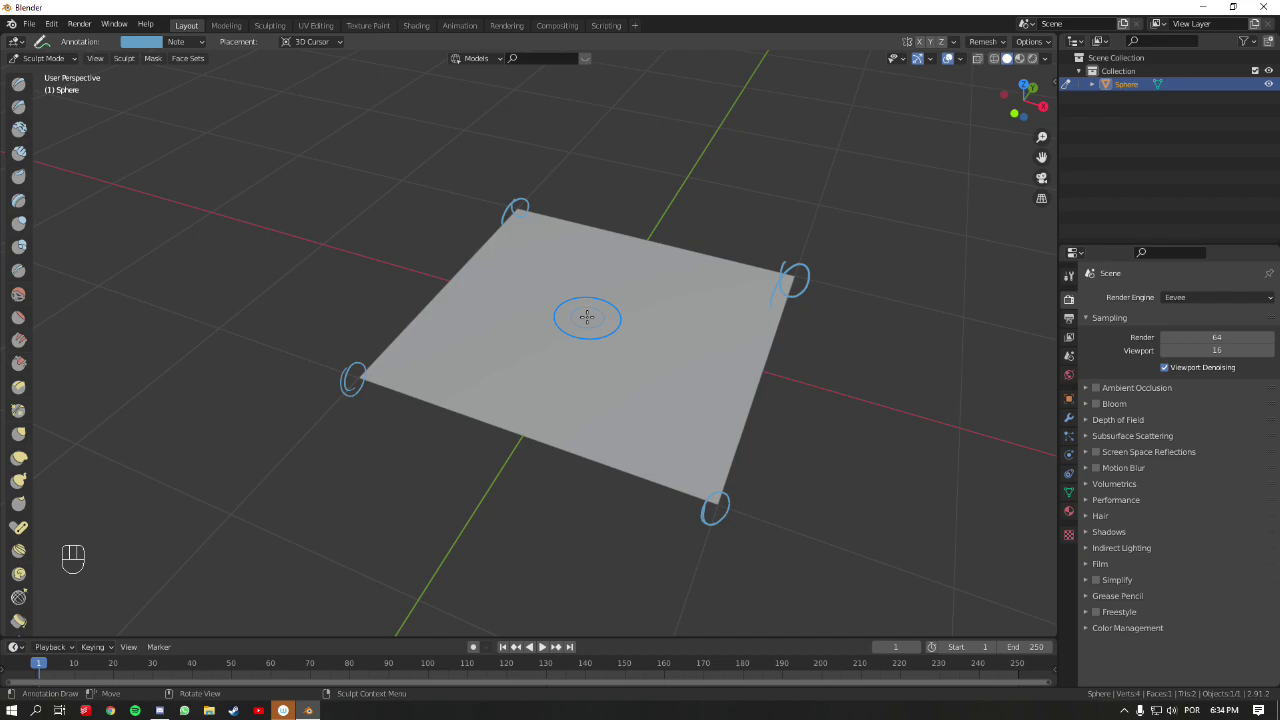
- Switch the plane to Object Mode and back to Sculpt Mode
{"action": "key", "text": "ctrl+Tab"}
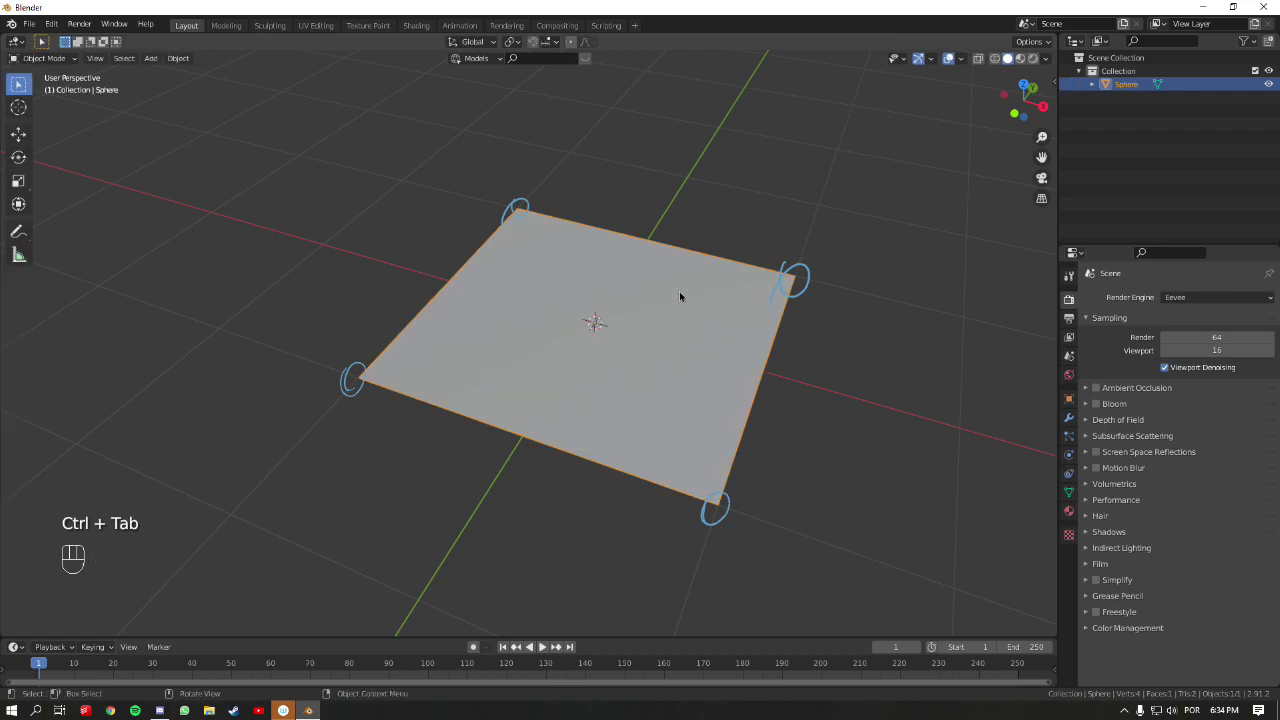
{"action": "middle_click_drag", "start_coordinate": [633, 366], "coordinate": [649, 329]}
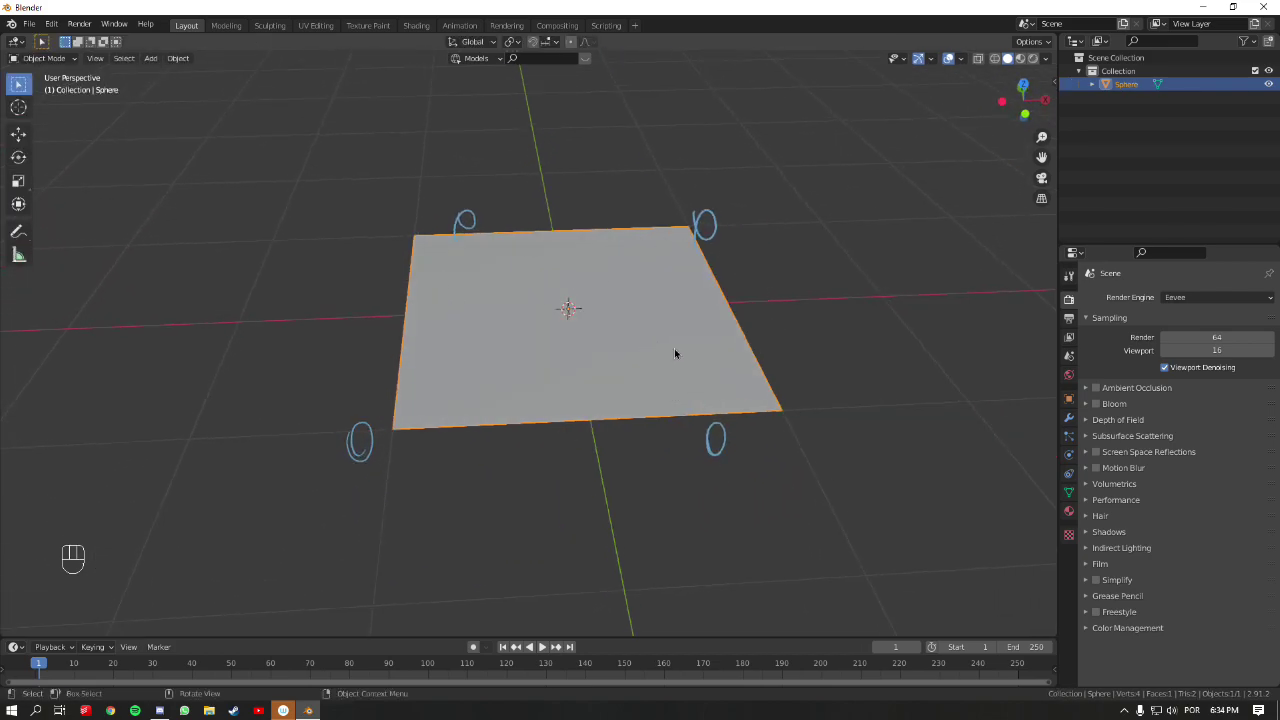
{"action": "key", "text": "ctrl+Tab"}
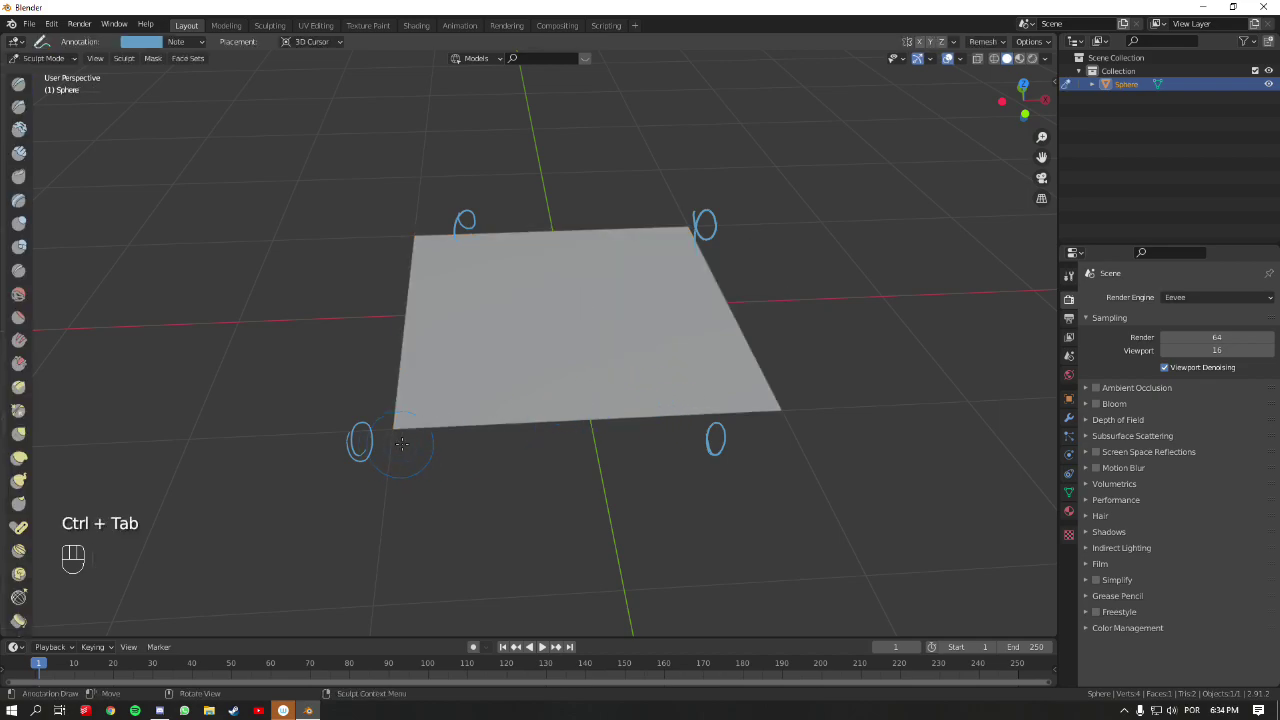
- Set the Draw brush radius to 133 px and sculpt the plane's near corner
{"action": "key", "text": "f"}
{"action": "left_click", "coordinate": [400, 420]}
{"action": "mouse_move", "coordinate": [396, 426]}
{"action": "left_mouse_down"}
{"action": "mouse_move", "coordinate": [432, 428]}
{"action": "mouse_move", "coordinate": [396, 424]}
{"action": "left_mouse_up"}
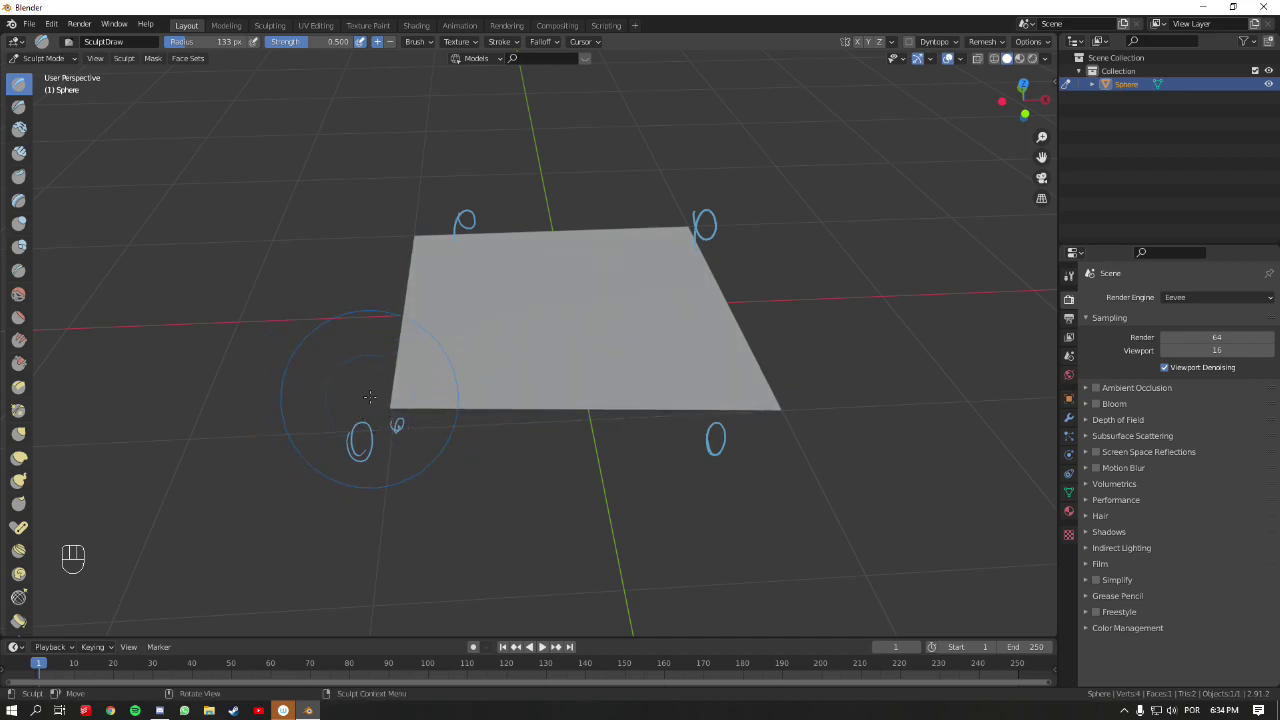
- Undo the corner stroke and erase the circle annotations around the plane
{"action": "key", "text": "ctrl+z"}
{"action": "key", "text": "space"}
{"action": "key", "text": "d"}
{"action": "mouse_move", "coordinate": [464, 220]}
{"action": "left_mouse_down", "text": "ctrl"}
{"action": "mouse_move", "coordinate": [374, 481]}
{"action": "mouse_move", "coordinate": [686, 266]}
{"action": "mouse_move", "coordinate": [690, 245]}
{"action": "mouse_move", "coordinate": [727, 427]}
{"action": "mouse_move", "coordinate": [729, 334]}
{"action": "left_mouse_up", "text": "ctrl"}
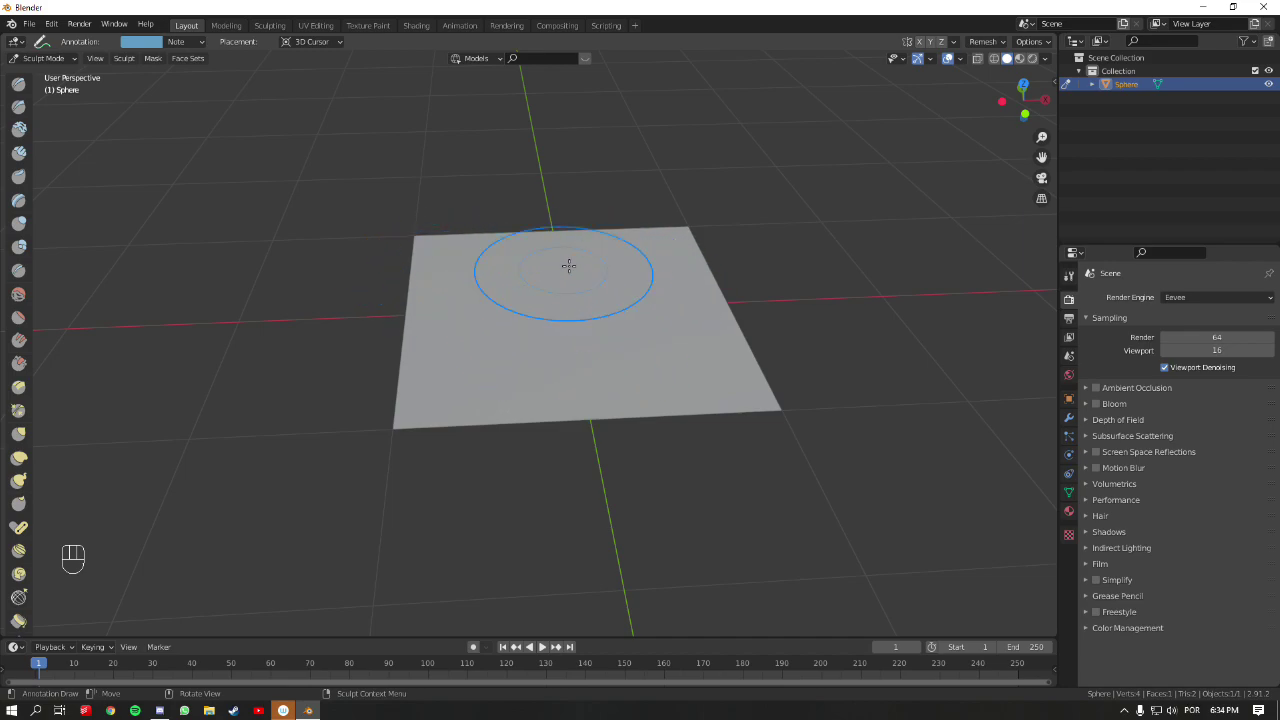
- Switch the plane to Edit Mode and subdivide it six times
{"action": "key", "text": "ctrl+Tab"}
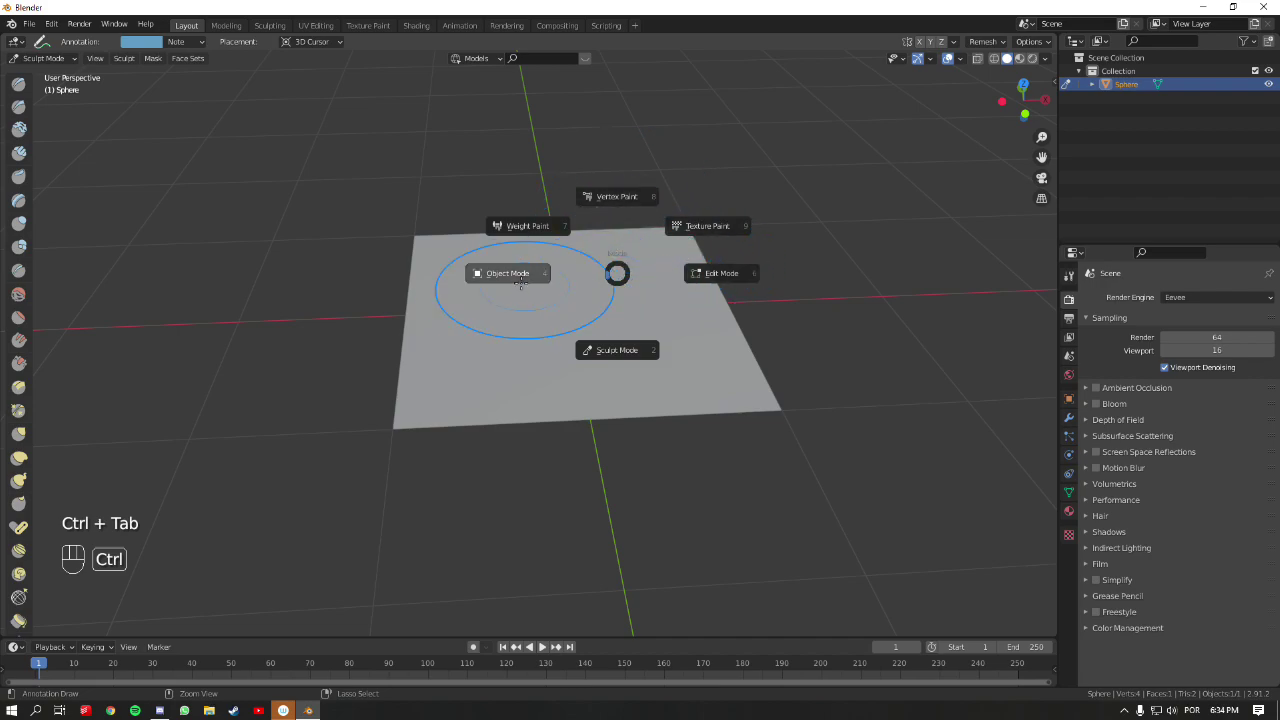
{"action": "left_click", "coordinate": [712, 273]}
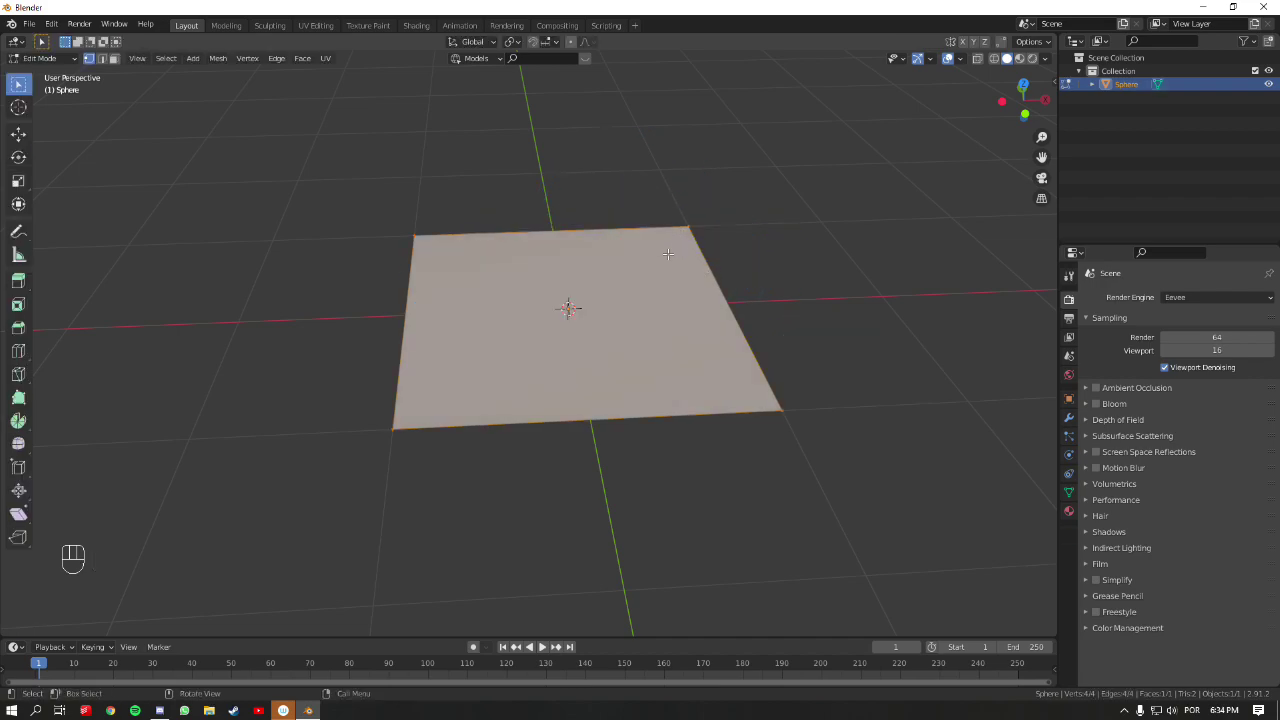
{"action": "middle_click_drag", "start_coordinate": [670, 256], "coordinate": [626, 289]}
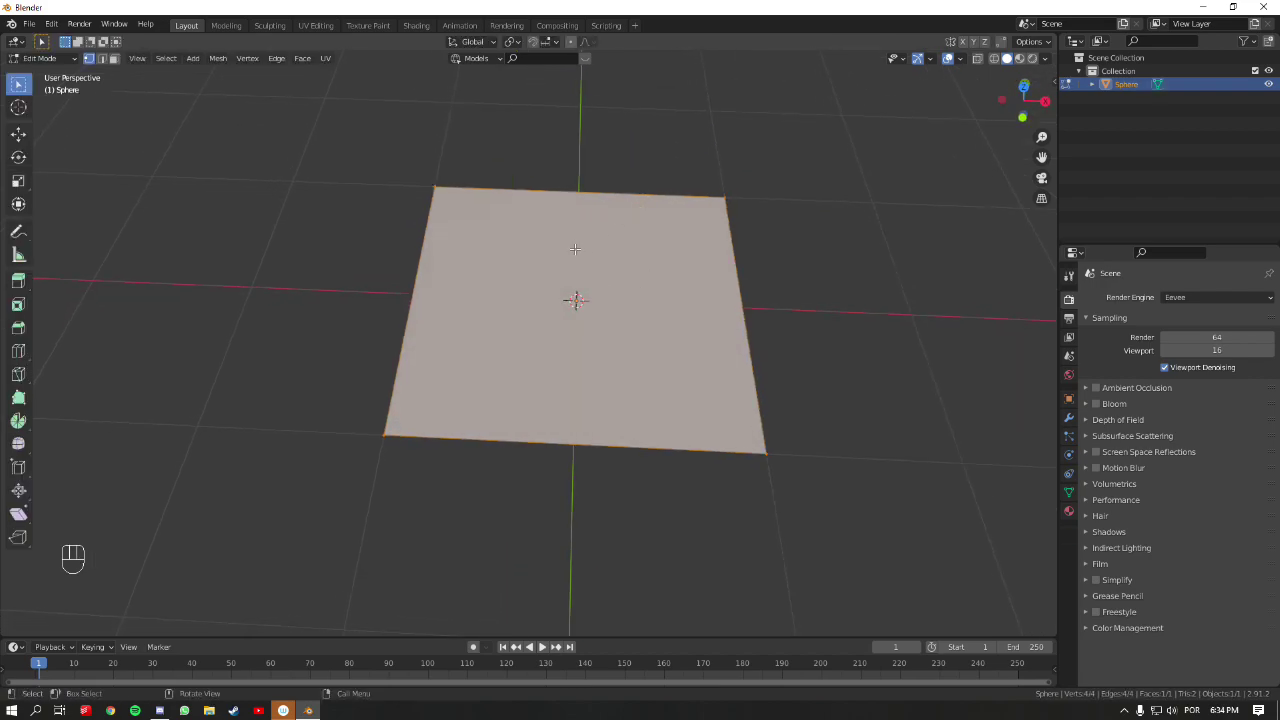
{"action": "right_click", "coordinate": [577, 283]}
{"action": "right_click", "coordinate": [573, 290]}
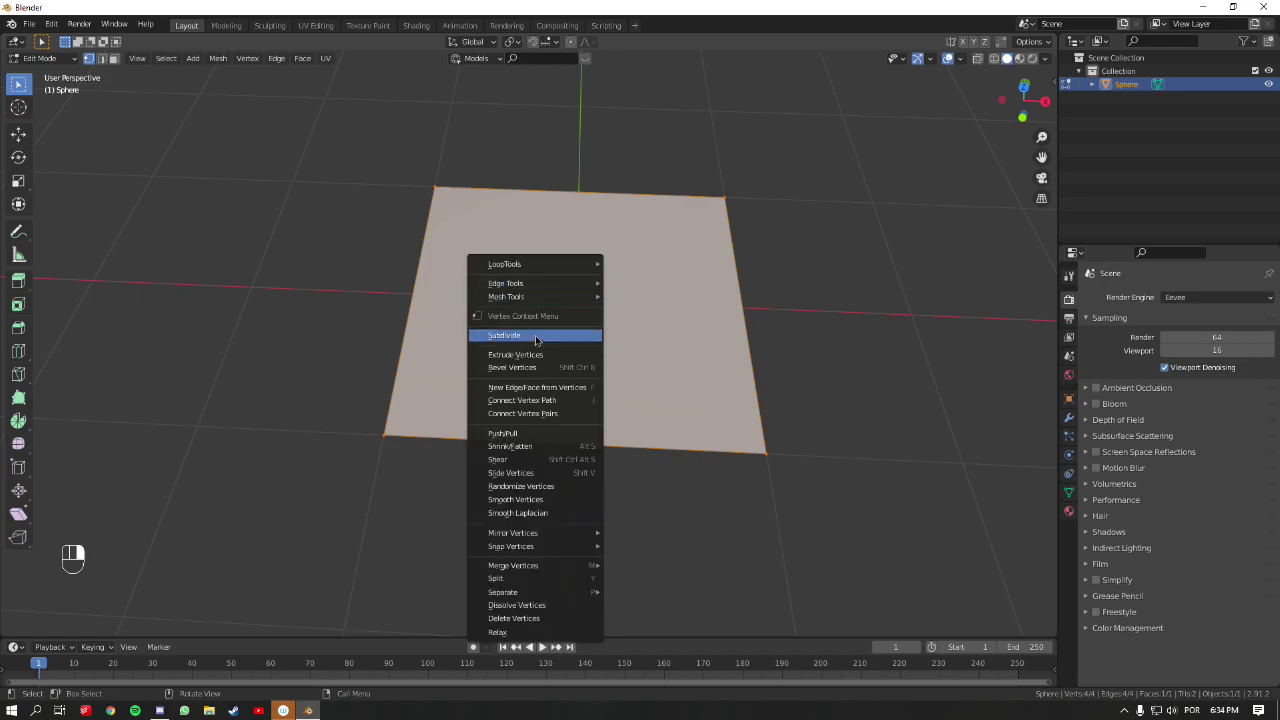
{"action": "left_click", "coordinate": [537, 337]}
{"action": "right_click", "coordinate": [573, 299]}
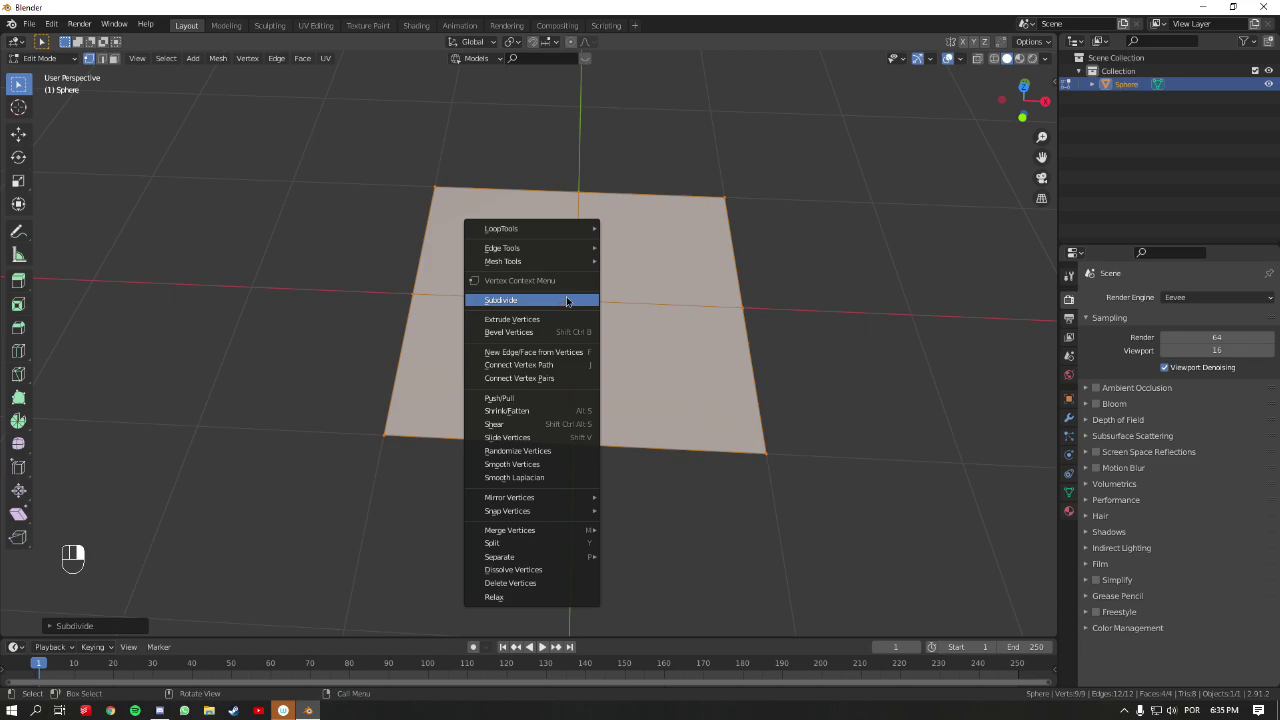
{"action": "left_click", "coordinate": [559, 302]}
{"action": "right_click", "coordinate": [565, 298]}
{"action": "left_click", "coordinate": [565, 300]}
{"action": "right_click", "coordinate": [568, 298]}
{"action": "left_click", "coordinate": [571, 299]}
{"action": "right_click", "coordinate": [571, 298]}
{"action": "left_click", "coordinate": [569, 300]}
{"action": "right_click", "coordinate": [569, 300]}
{"action": "left_click", "coordinate": [567, 304]}
- Return the subdivided plane to Sculpt Mode and activate the Draw brush
{"action": "middle_click_drag", "start_coordinate": [566, 308], "coordinate": [625, 345]}
{"action": "middle_click_drag", "start_coordinate": [625, 345], "coordinate": [570, 260], "text": "ctrl"}
{"action": "key", "text": "ctrl+Tab"}
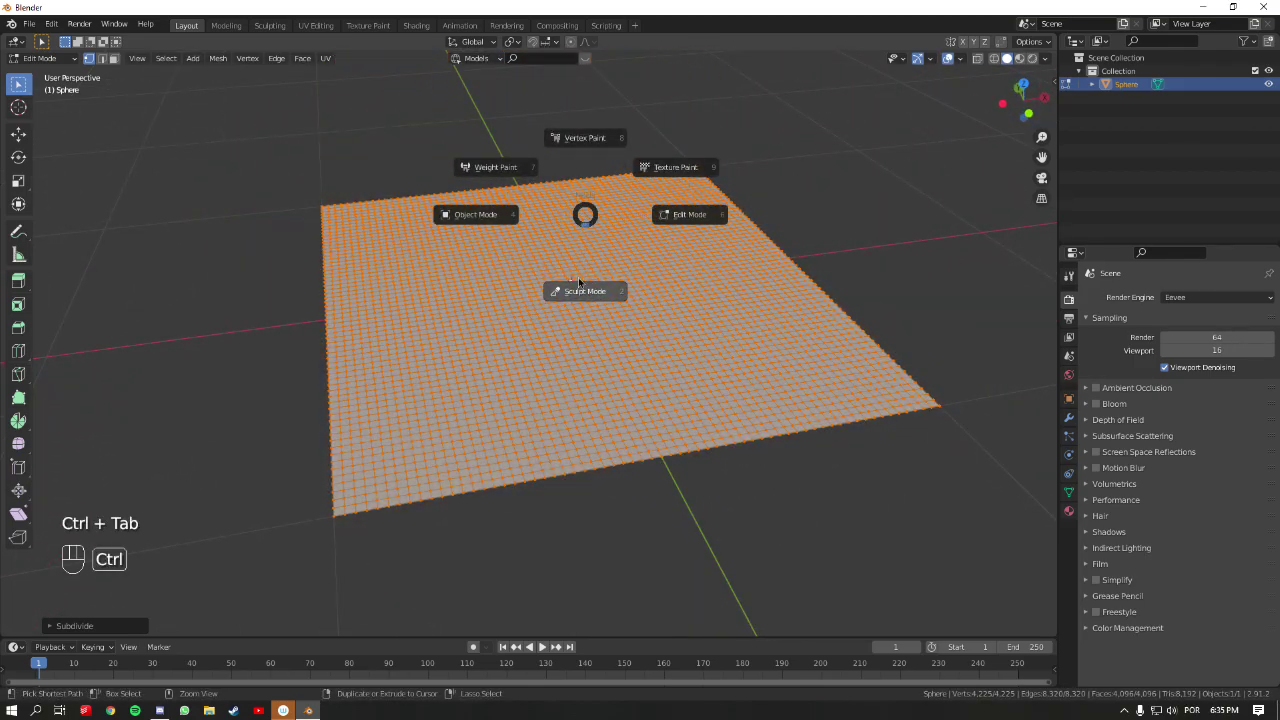
{"action": "left_click", "coordinate": [585, 291]}
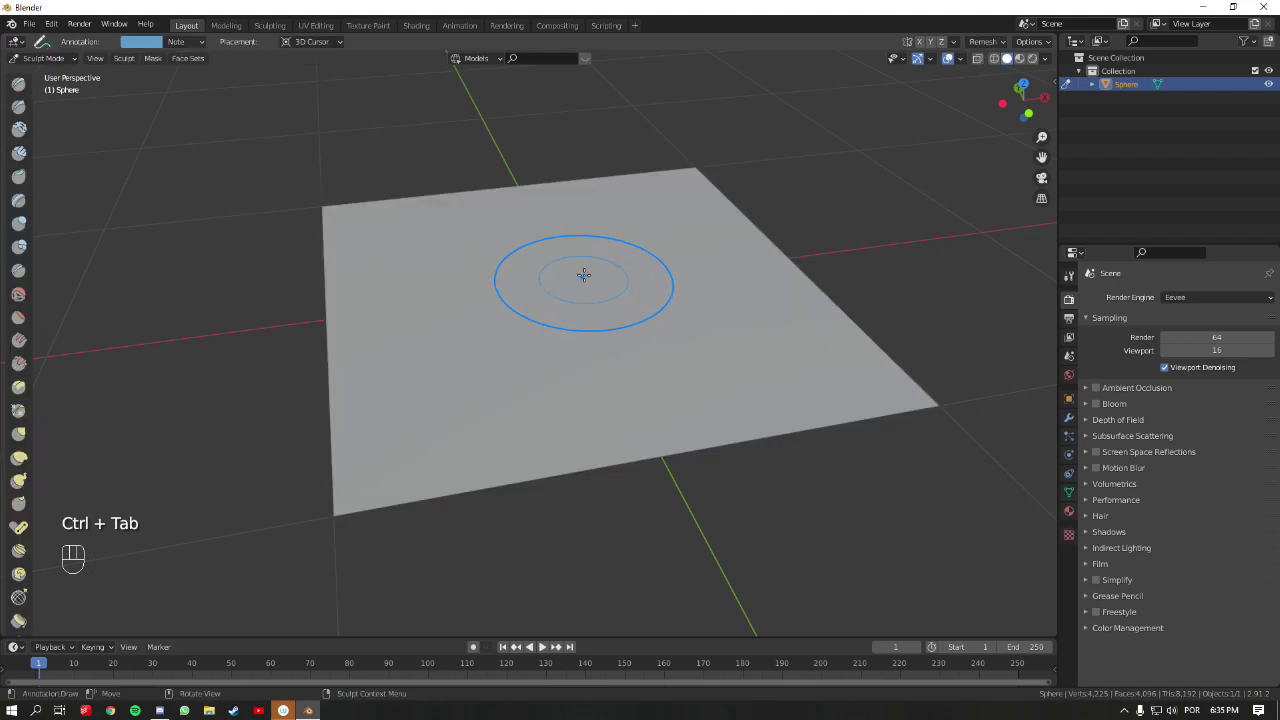
{"action": "middle_click_drag", "start_coordinate": [591, 266], "coordinate": [577, 260]}
{"action": "key", "text": "x"}
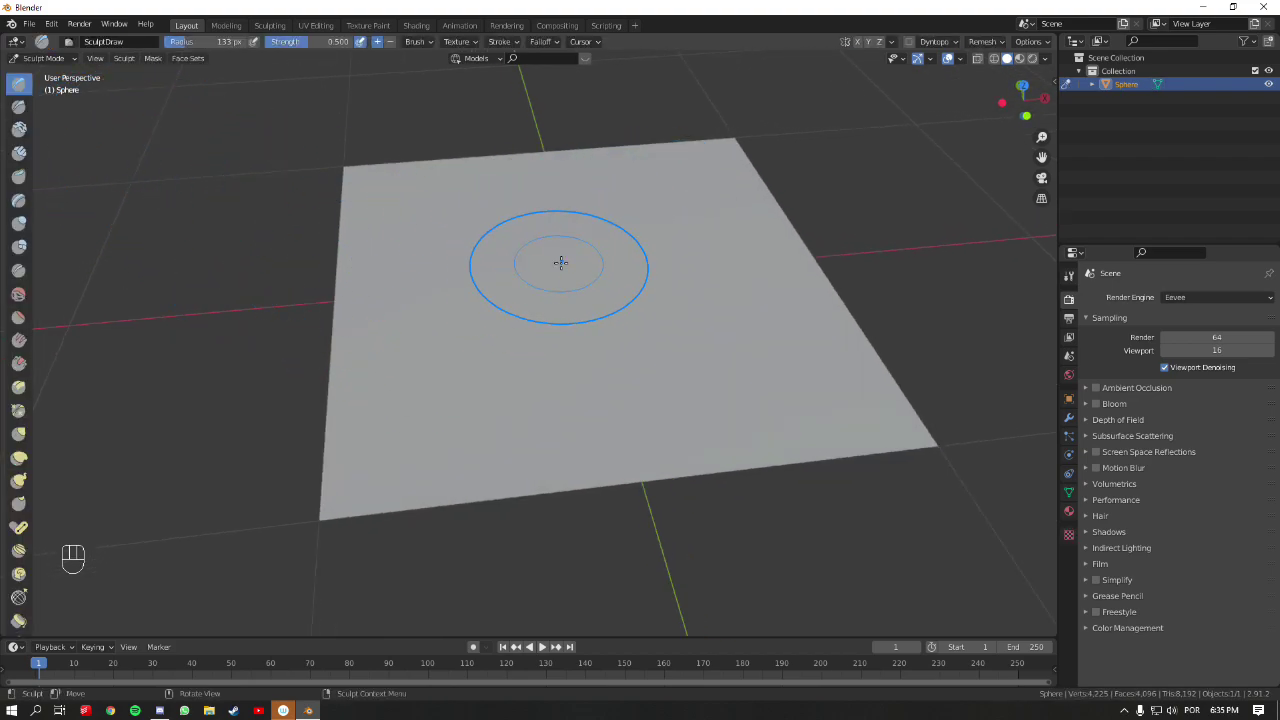
- Resize the Draw brush to a 132 px radius and finally to 87 px
{"action": "key", "text": "f"}
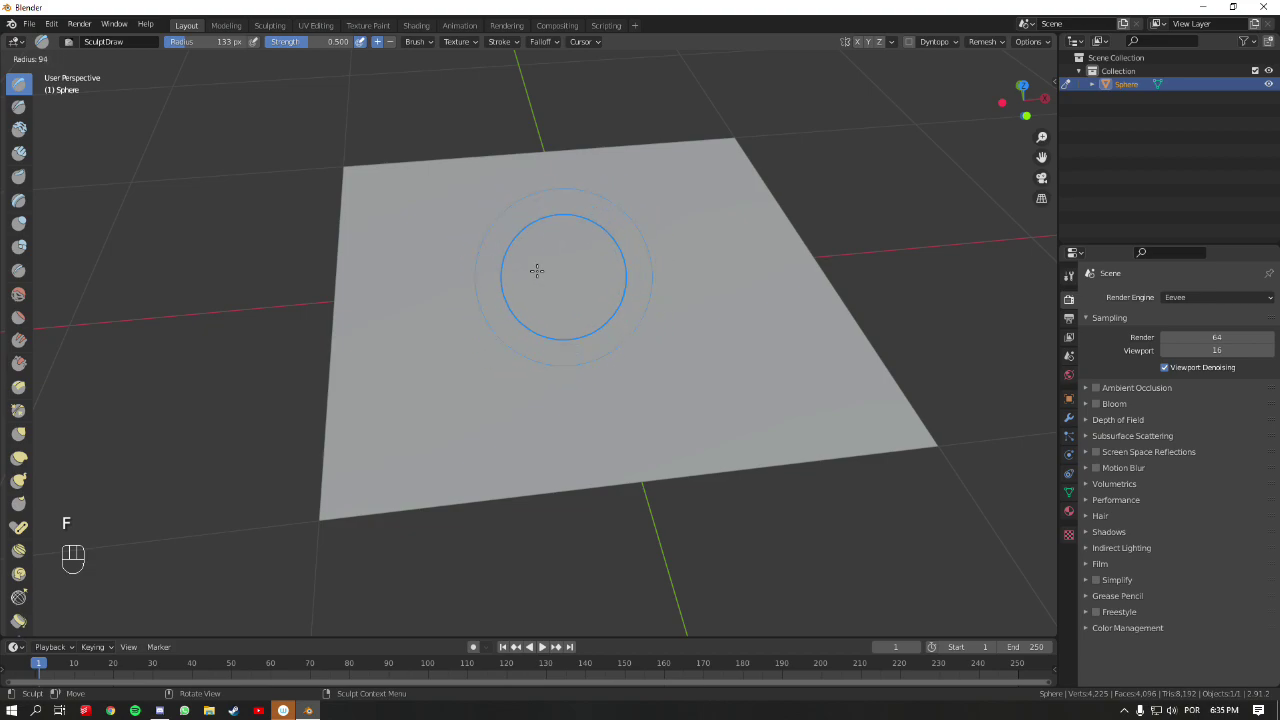
{"action": "left_click", "coordinate": [560, 255]}
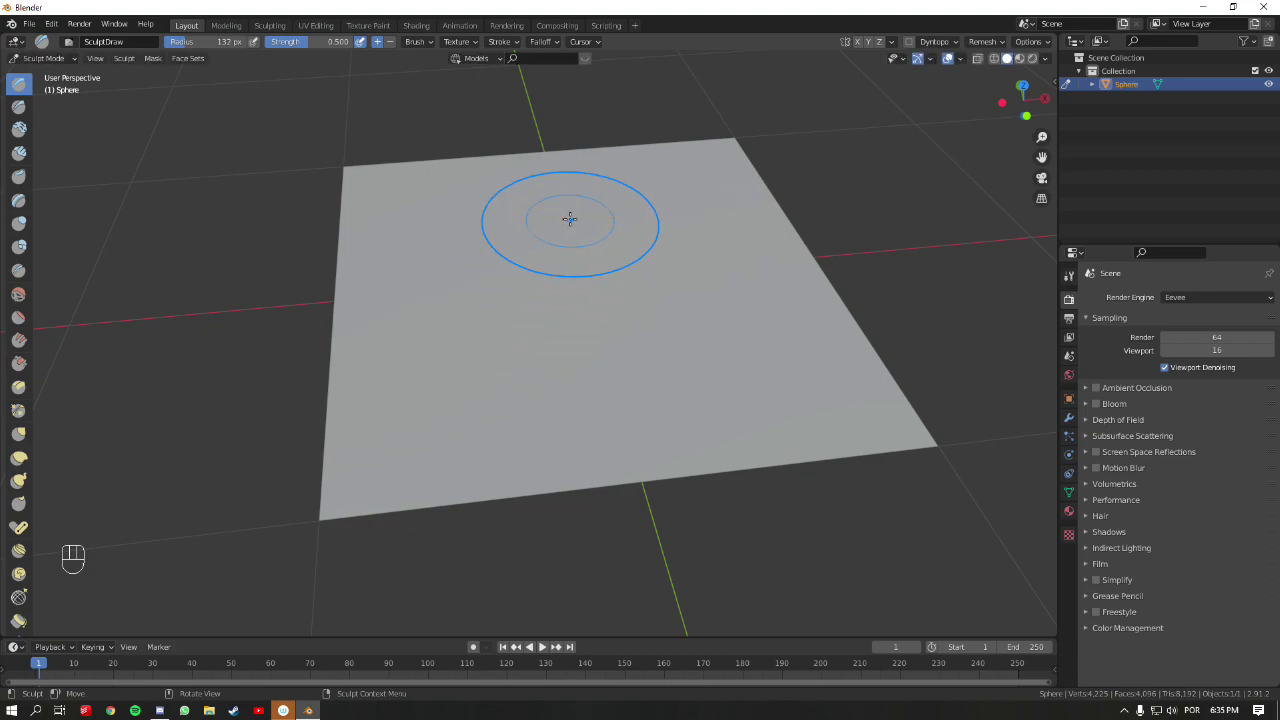
{"action": "middle_click_drag", "start_coordinate": [620, 286], "coordinate": [600, 309], "text": "shift"}
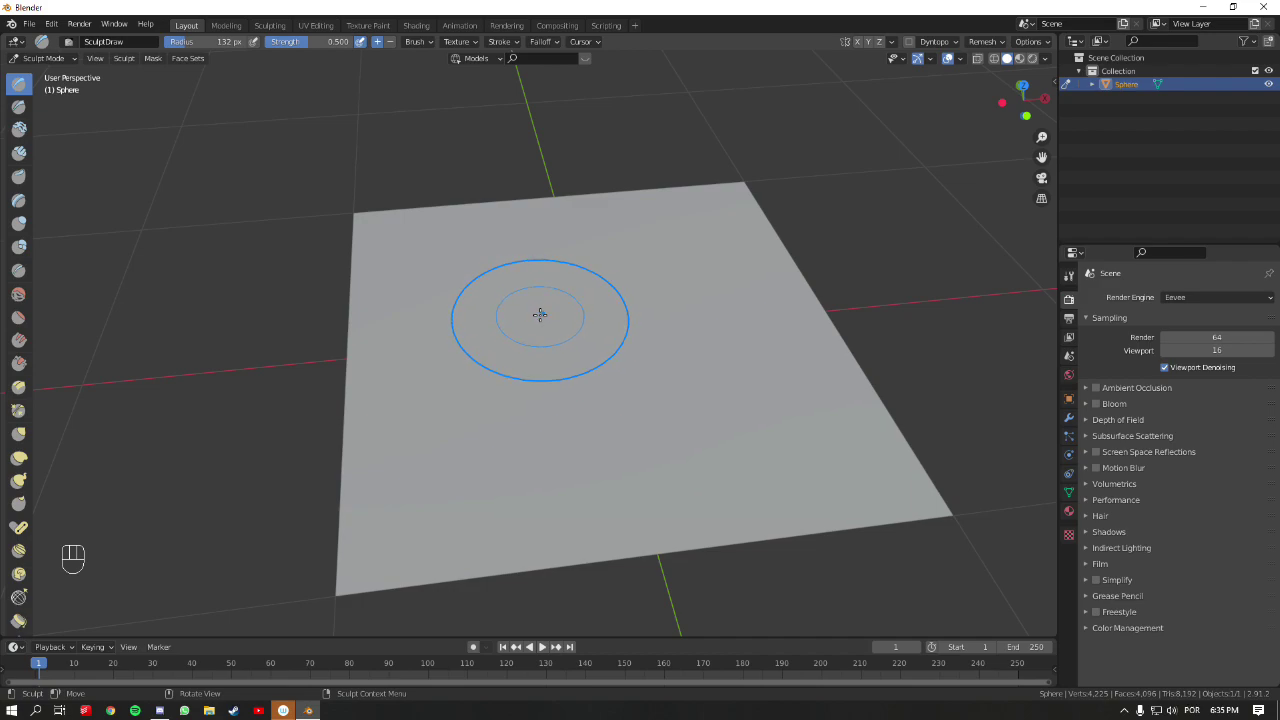
{"action": "key", "text": "f"}
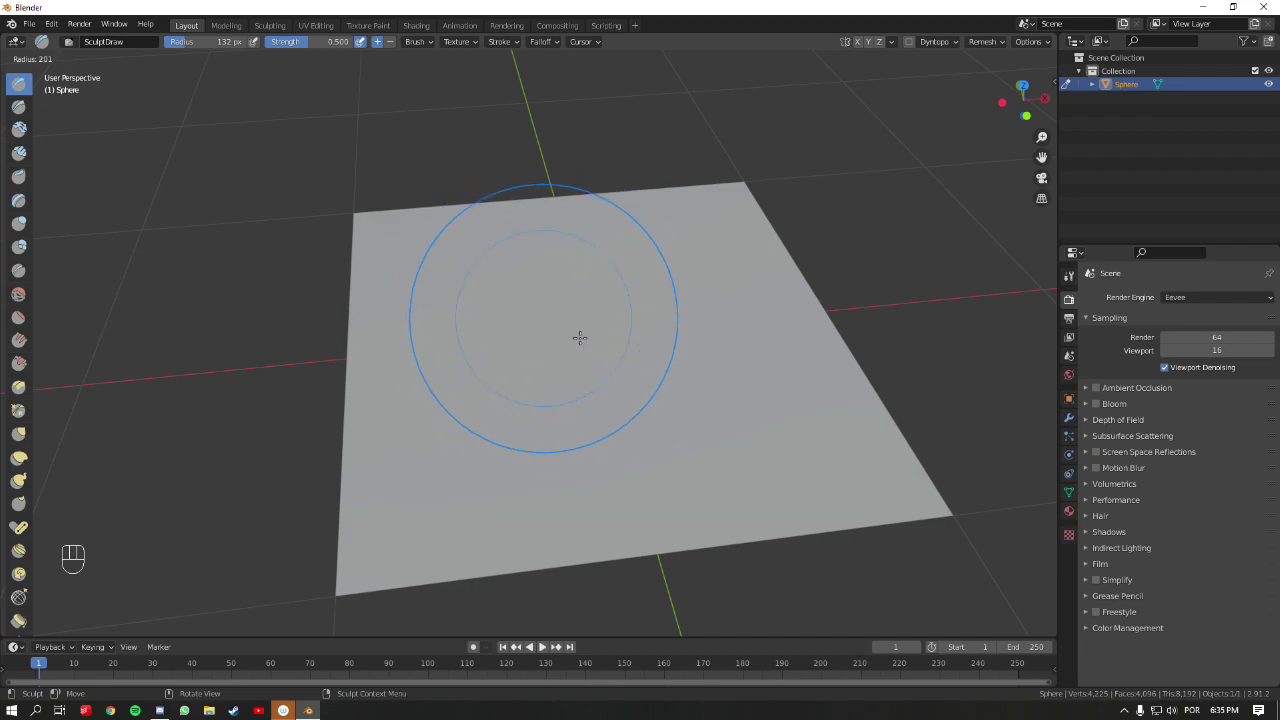
{"action": "left_click", "coordinate": [512, 347]}
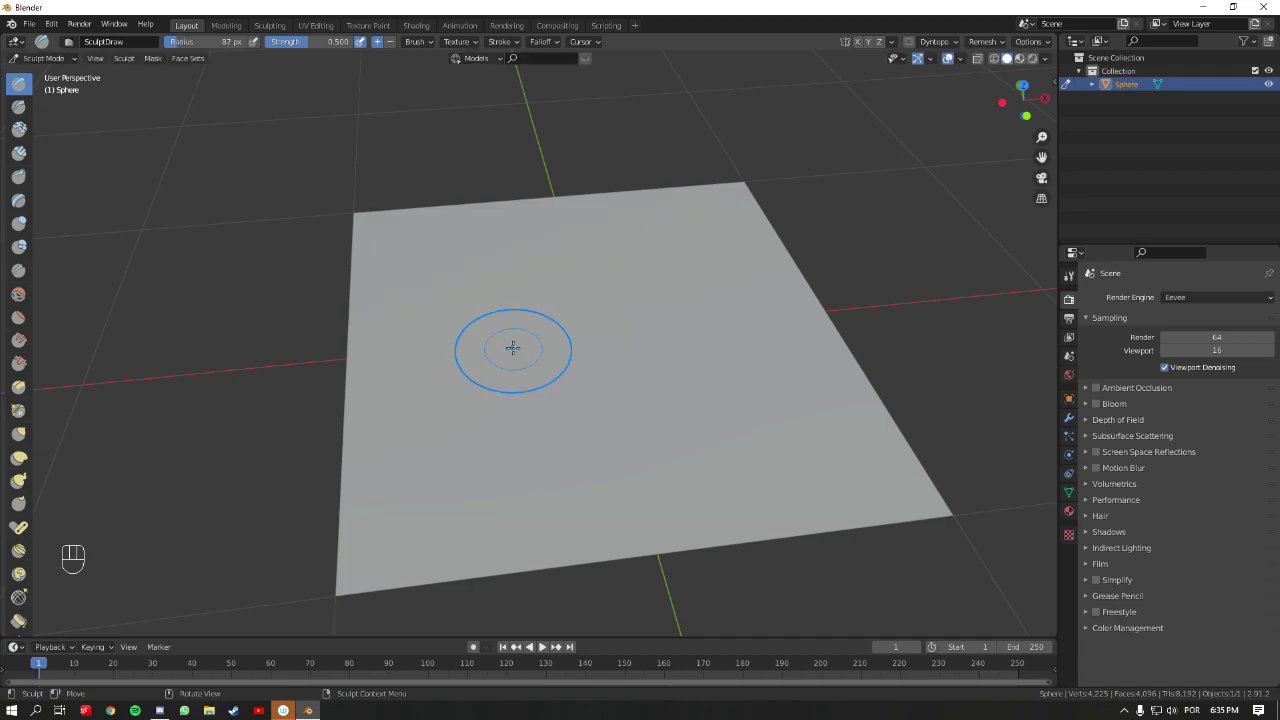
- Review the handwritten shortcut notes for brush size and strength beside the plane
{"action": "middle_click_drag", "start_coordinate": [567, 326], "coordinate": [549, 287]}
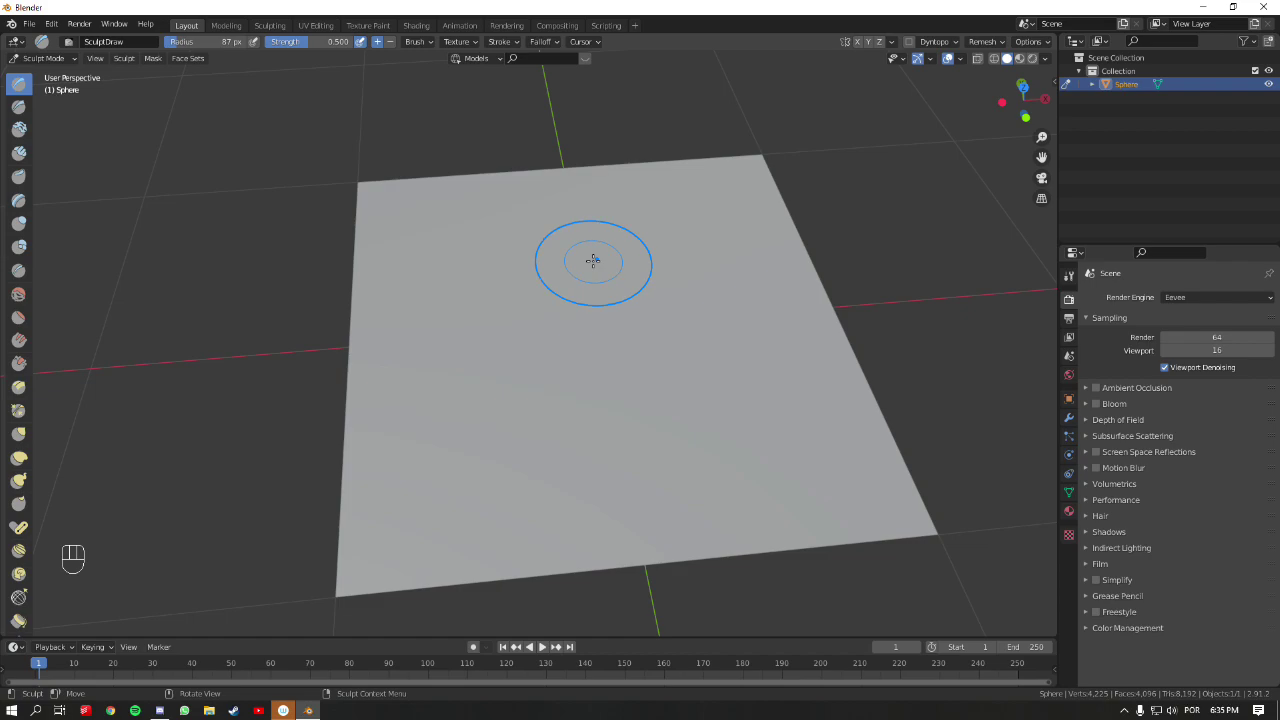
{"action": "middle_click_drag", "start_coordinate": [584, 271], "coordinate": [579, 288], "text": "shift"}
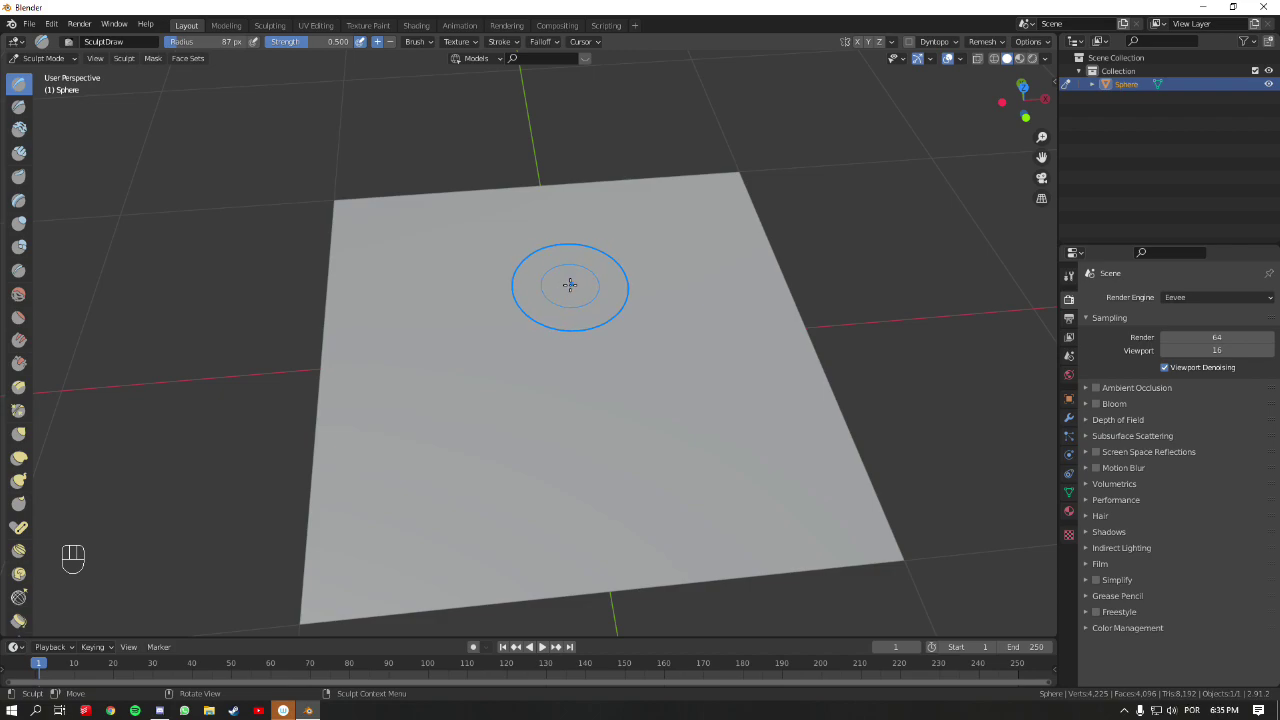
{"action": "middle_click_drag", "start_coordinate": [629, 271], "coordinate": [515, 382], "text": "ctrl"}
{"action": "mouse_move", "coordinate": [617, 310]}
{"action": "middle_mouse_down", "text": "ctrl"}
{"action": "mouse_move", "coordinate": [619, 322]}
{"action": "mouse_move", "coordinate": [741, 196]}
{"action": "middle_mouse_up", "text": "ctrl"}
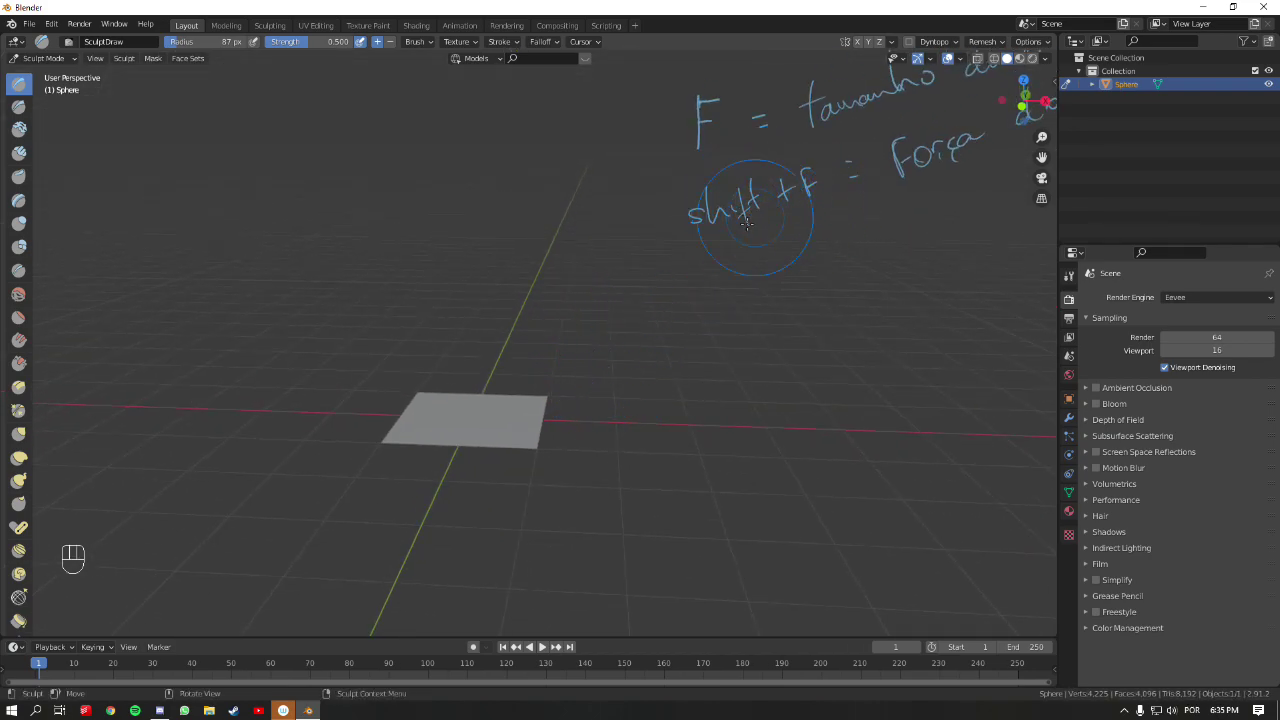
{"action": "middle_click_drag", "start_coordinate": [648, 291], "coordinate": [412, 168]}
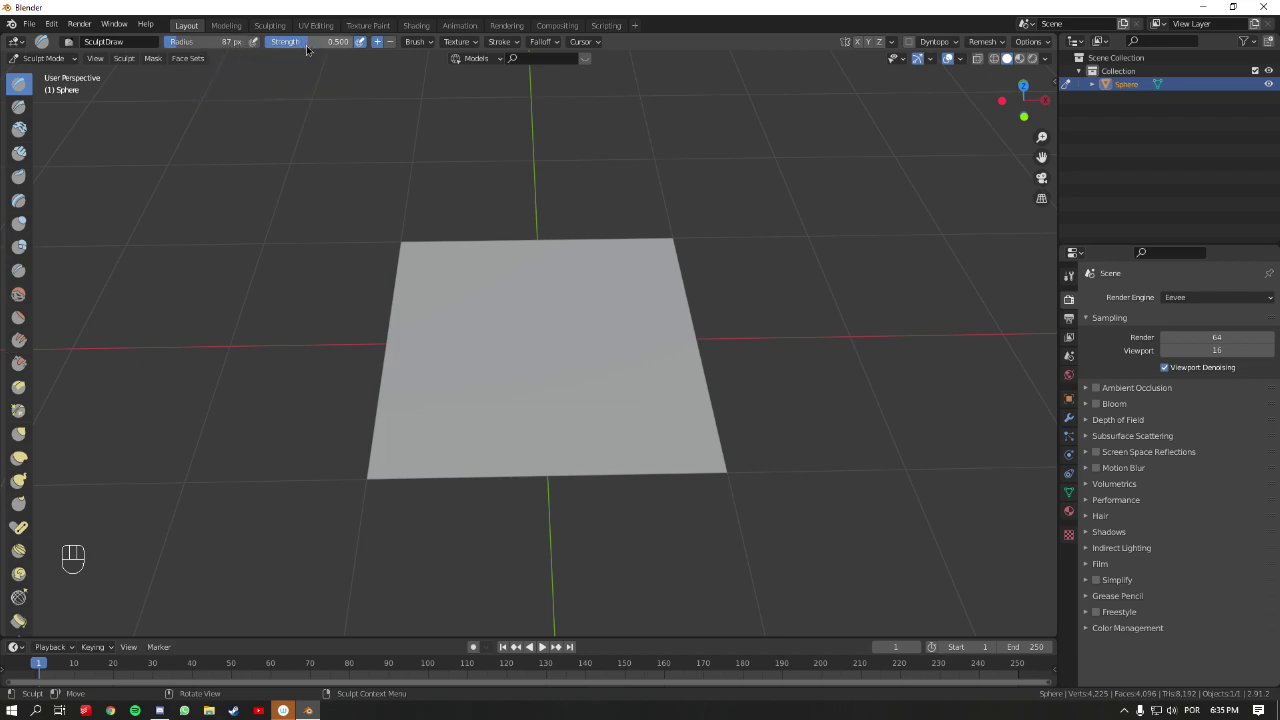
{"action": "mouse_move", "coordinate": [543, 274]}
{"action": "middle_mouse_down", "text": "ctrl"}
{"action": "mouse_move", "coordinate": [557, 240]}
{"action": "mouse_move", "coordinate": [563, 280]}
{"action": "mouse_move", "coordinate": [533, 284]}
{"action": "middle_mouse_up", "text": "ctrl"}
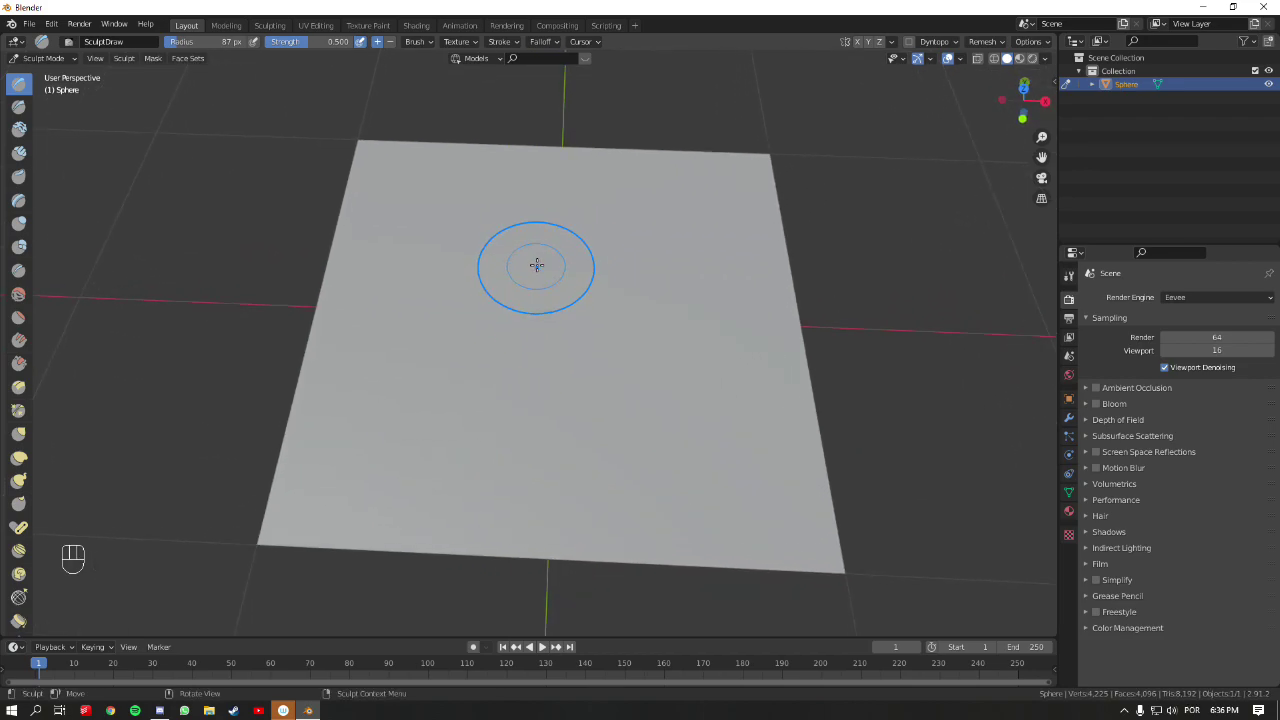
- Try a raised Draw ridge lengthwise near the plane's centre and undo it
{"action": "mouse_move", "coordinate": [534, 234]}
{"action": "left_mouse_down"}
{"action": "mouse_move", "coordinate": [517, 351]}
{"action": "mouse_move", "coordinate": [534, 266]}
{"action": "left_mouse_up"}
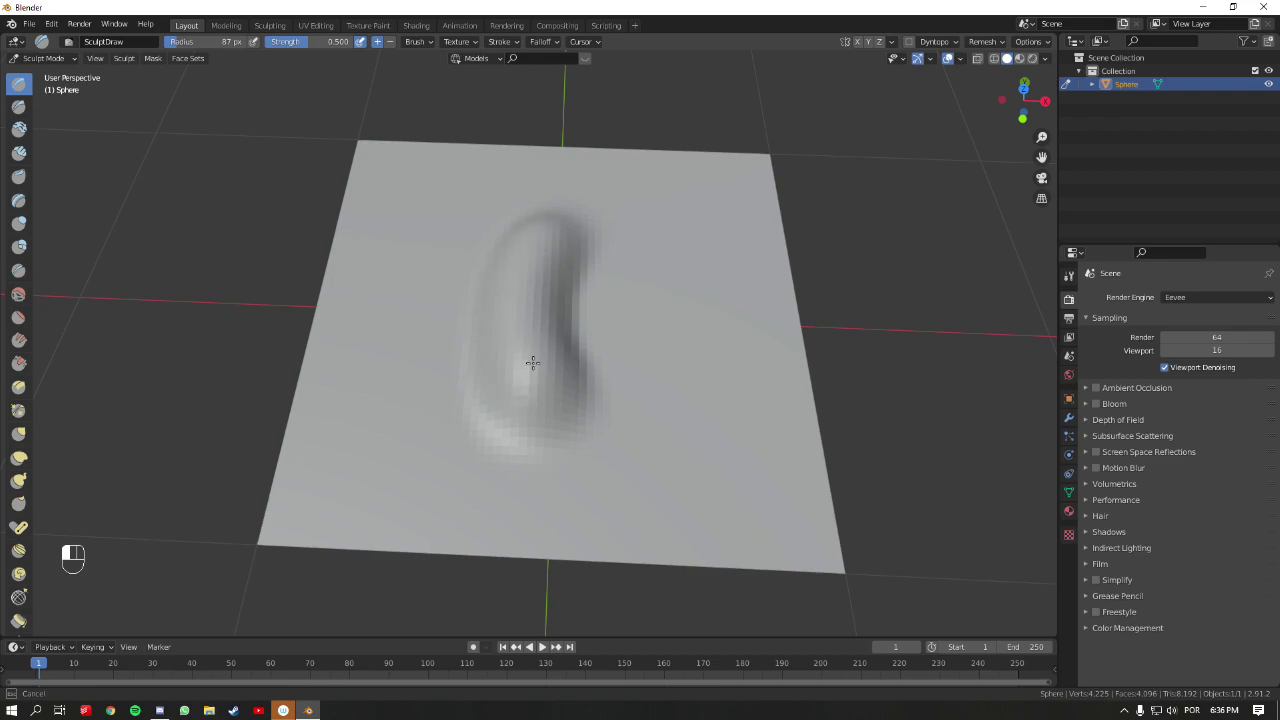
{"action": "left_click_drag", "start_coordinate": [540, 360], "coordinate": [500, 286]}
{"action": "mouse_move", "coordinate": [500, 286]}
{"action": "middle_mouse_down"}
{"action": "mouse_move", "coordinate": [591, 306]}
{"action": "mouse_move", "coordinate": [570, 385]}
{"action": "mouse_move", "coordinate": [597, 263]}
{"action": "mouse_move", "coordinate": [571, 323]}
{"action": "middle_mouse_up"}
{"action": "mouse_move", "coordinate": [623, 284]}
{"action": "middle_mouse_down"}
{"action": "mouse_move", "coordinate": [586, 337]}
{"action": "mouse_move", "coordinate": [576, 294]}
{"action": "middle_mouse_up"}
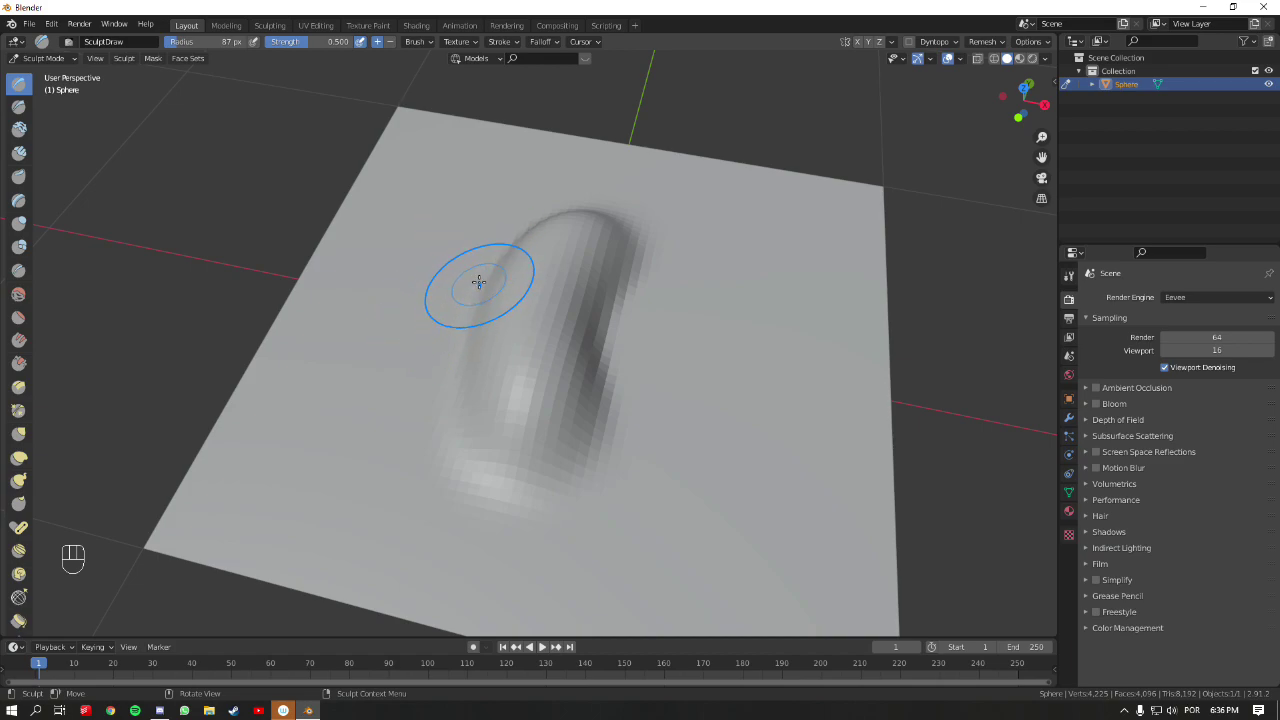
{"action": "key", "text": "ctrl+z"}
- Sculpt two raised, curved ridges side by side on one half of the plane with the Draw brush
{"action": "mouse_move", "coordinate": [516, 186]}
{"action": "left_mouse_down"}
{"action": "mouse_move", "coordinate": [383, 266]}
{"action": "mouse_move", "coordinate": [463, 157]}
{"action": "mouse_move", "coordinate": [425, 202]}
{"action": "left_mouse_up"}
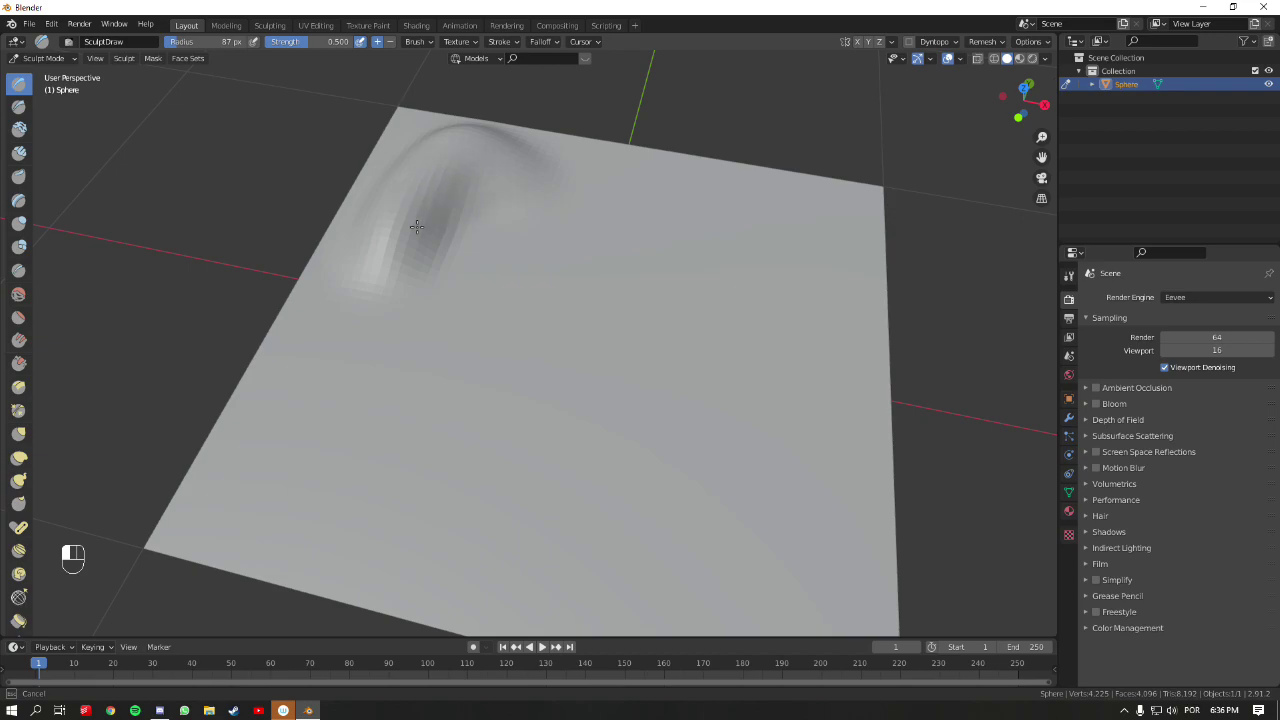
{"action": "mouse_move", "coordinate": [492, 248]}
{"action": "left_mouse_down"}
{"action": "mouse_move", "coordinate": [474, 309]}
{"action": "mouse_move", "coordinate": [571, 257]}
{"action": "mouse_move", "coordinate": [446, 357]}
{"action": "mouse_move", "coordinate": [465, 416]}
{"action": "left_mouse_up"}
{"action": "left_click_drag", "start_coordinate": [544, 233], "coordinate": [569, 250]}
{"action": "mouse_move", "coordinate": [569, 234]}
{"action": "middle_mouse_down", "text": "shift"}
{"action": "mouse_move", "coordinate": [623, 249]}
{"action": "mouse_move", "coordinate": [586, 229]}
{"action": "middle_mouse_up", "text": "shift"}
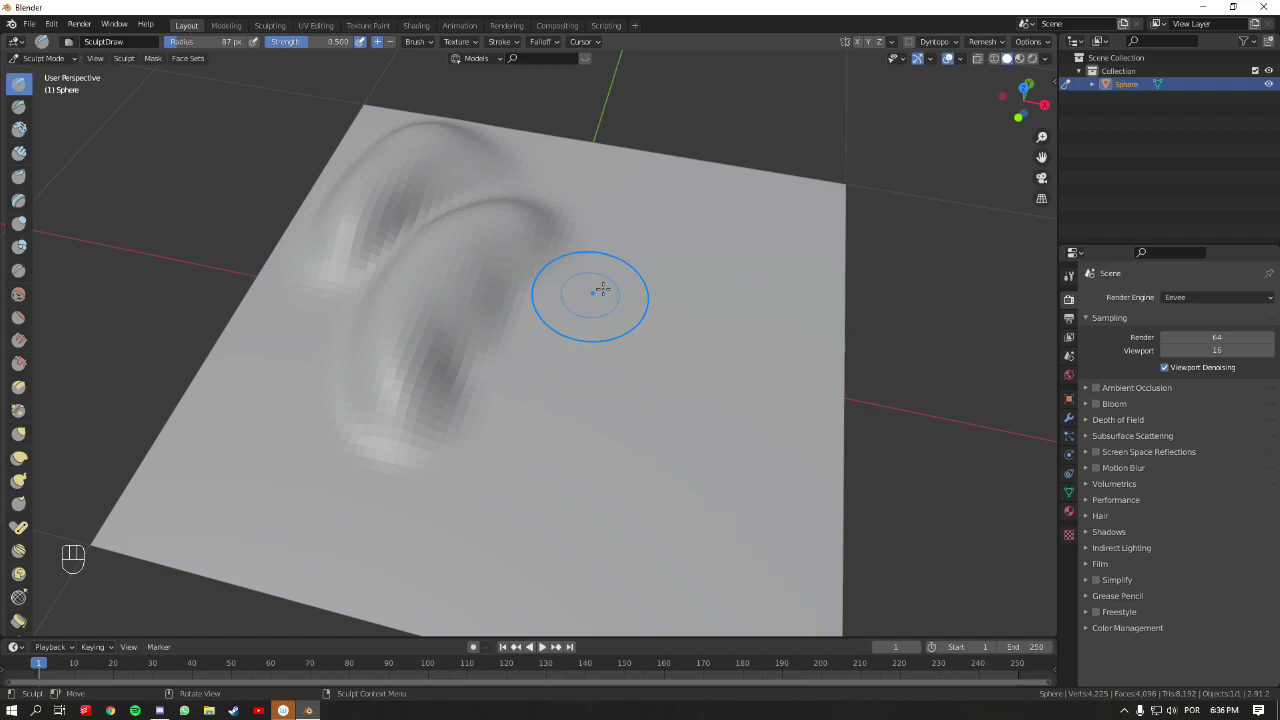
- Lower the Draw brush strength to 0.170 and sculpt a shallow ridge on the plane's empty half
{"action": "key", "text": "shift+f"}
{"action": "left_click", "coordinate": [635, 270]}
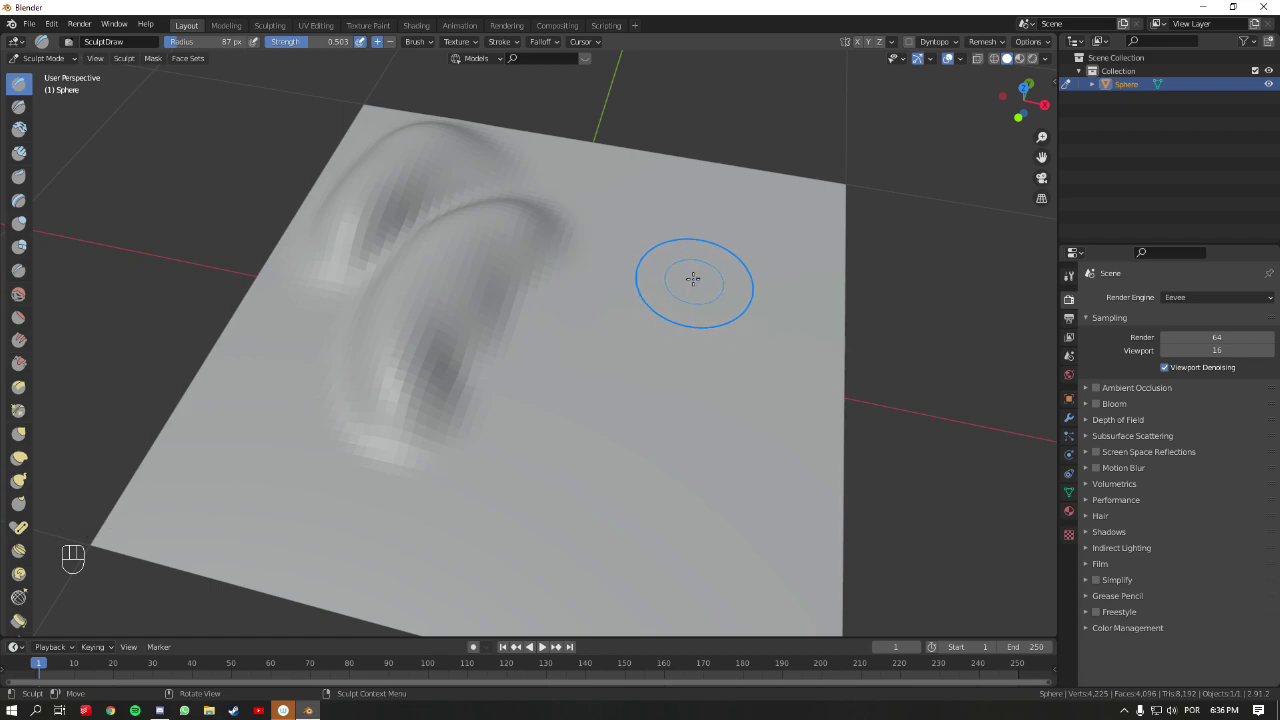
{"action": "key", "text": "shift+f"}
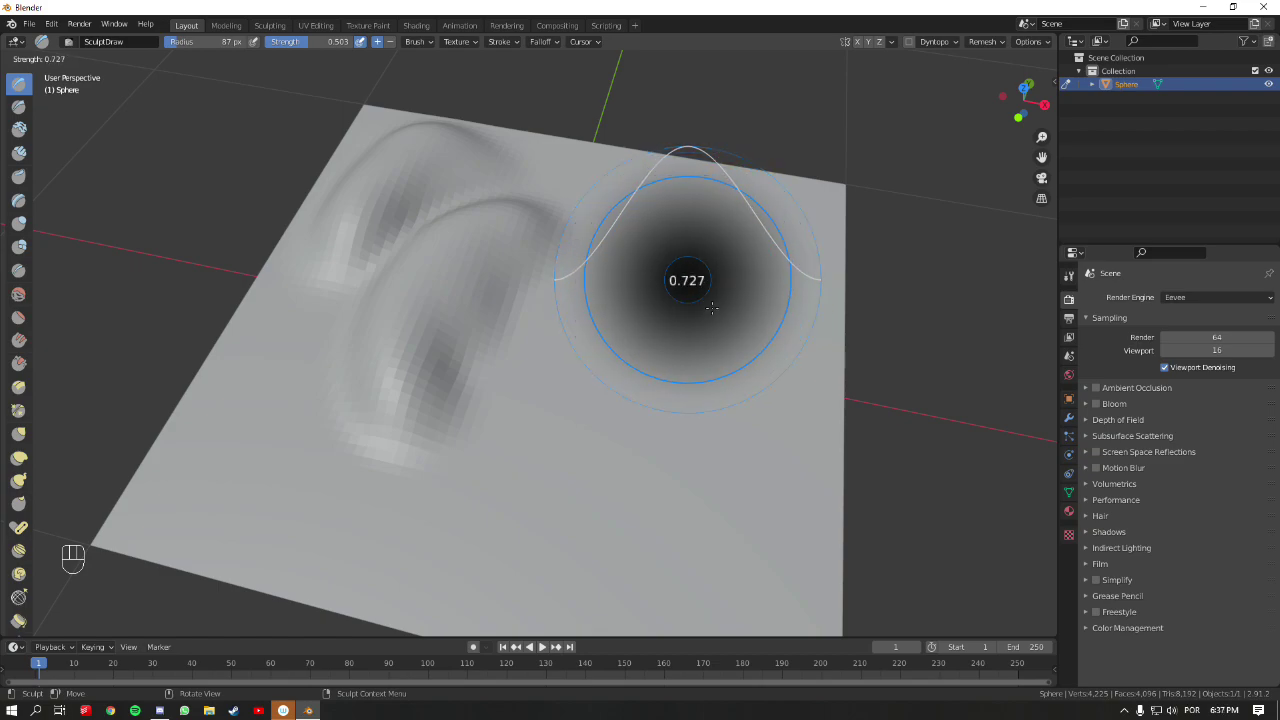
{"action": "left_click", "coordinate": [644, 294]}
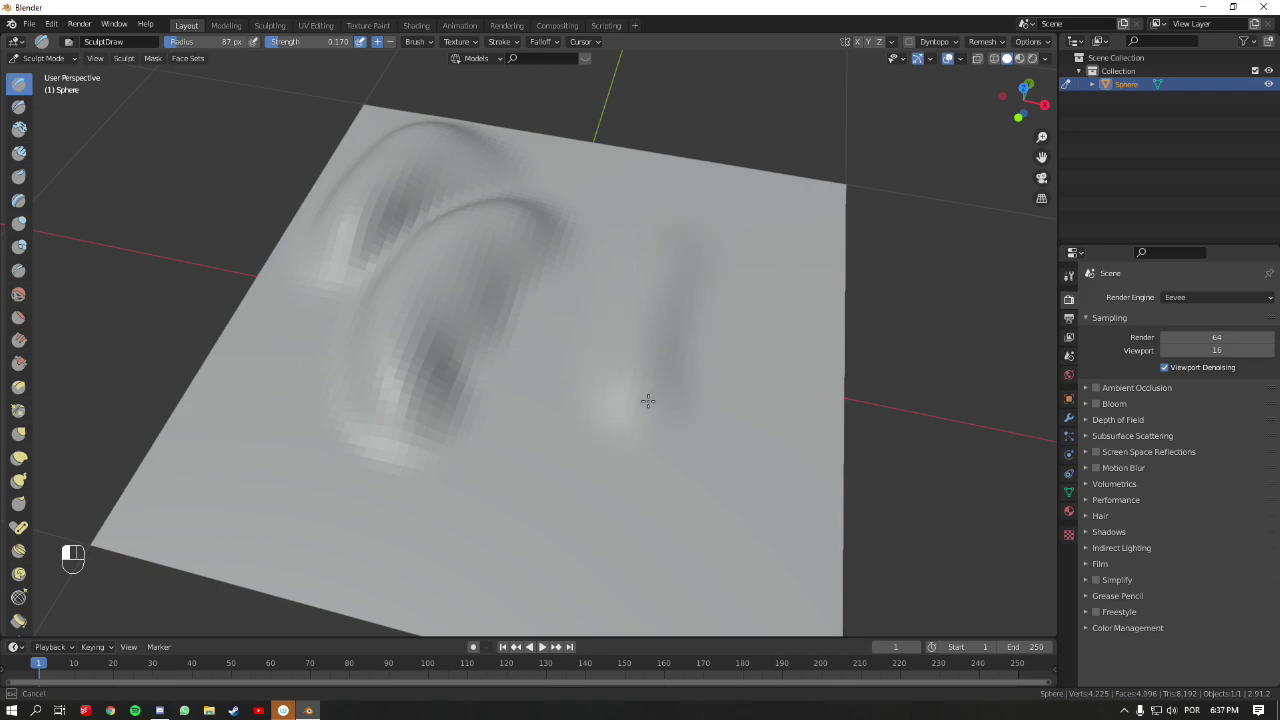
{"action": "mouse_move", "coordinate": [717, 200]}
{"action": "middle_mouse_down"}
{"action": "mouse_move", "coordinate": [674, 260]}
{"action": "mouse_move", "coordinate": [603, 199]}
{"action": "mouse_move", "coordinate": [594, 240]}
{"action": "mouse_move", "coordinate": [610, 295]}
{"action": "middle_mouse_up"}
- Raise the Draw brush strength to 1.000 and build up a tall ridge beyond the shallow one
{"action": "key", "text": "shift+f"}
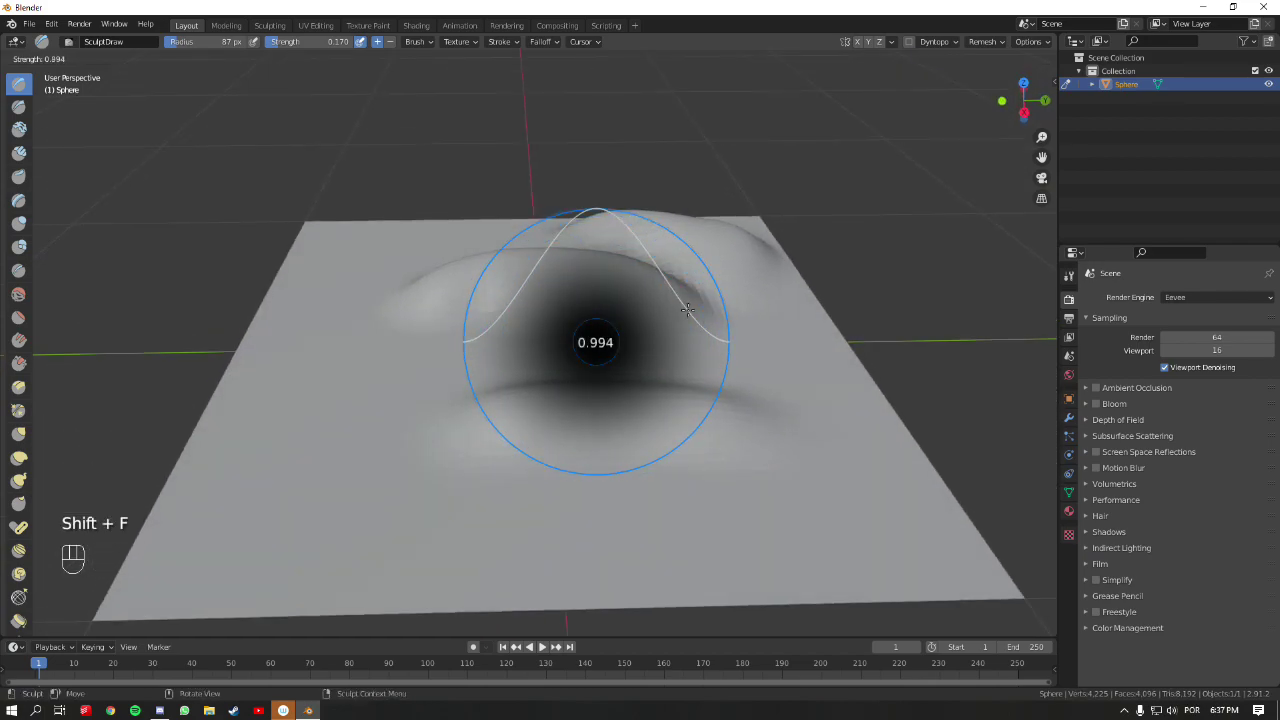
{"action": "left_click", "coordinate": [680, 318]}
{"action": "mouse_move", "coordinate": [348, 342]}
{"action": "left_mouse_down"}
{"action": "mouse_move", "coordinate": [345, 510]}
{"action": "mouse_move", "coordinate": [345, 350]}
{"action": "mouse_move", "coordinate": [360, 300]}
{"action": "mouse_move", "coordinate": [406, 488]}
{"action": "mouse_move", "coordinate": [332, 325]}
{"action": "mouse_move", "coordinate": [334, 509]}
{"action": "mouse_move", "coordinate": [323, 334]}
{"action": "mouse_move", "coordinate": [403, 483]}
{"action": "mouse_move", "coordinate": [380, 500]}
{"action": "mouse_move", "coordinate": [337, 460]}
{"action": "mouse_move", "coordinate": [329, 420]}
{"action": "mouse_move", "coordinate": [304, 397]}
{"action": "mouse_move", "coordinate": [336, 366]}
{"action": "mouse_move", "coordinate": [418, 492]}
{"action": "left_mouse_up"}
{"action": "mouse_move", "coordinate": [500, 396]}
{"action": "middle_mouse_down"}
{"action": "mouse_move", "coordinate": [689, 346]}
{"action": "mouse_move", "coordinate": [763, 400]}
{"action": "mouse_move", "coordinate": [762, 373]}
{"action": "middle_mouse_up"}
{"action": "mouse_move", "coordinate": [618, 386]}
{"action": "middle_mouse_down"}
{"action": "mouse_move", "coordinate": [666, 369]}
{"action": "mouse_move", "coordinate": [571, 320]}
{"action": "middle_mouse_up"}
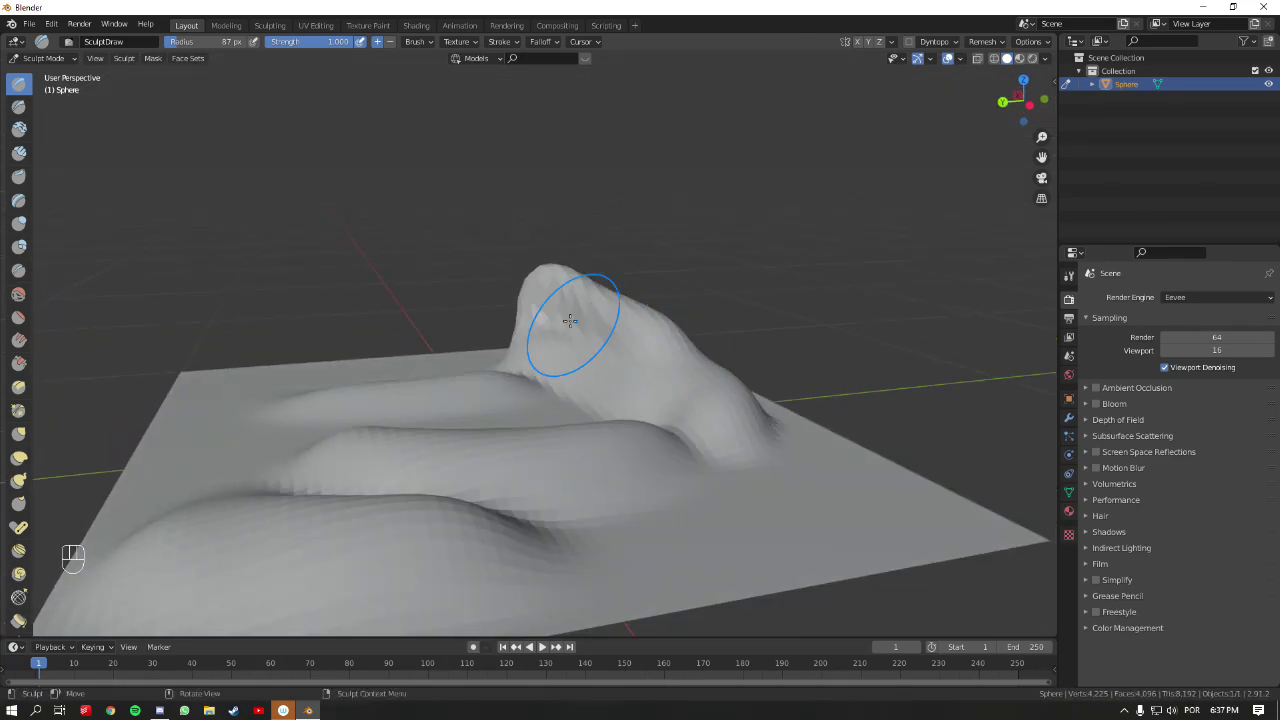
- Sculpt a deep hollow and uneven mounds around the tall and shallow ridges at full brush strength
{"action": "mouse_move", "coordinate": [474, 345]}
{"action": "middle_mouse_down"}
{"action": "mouse_move", "coordinate": [614, 446]}
{"action": "mouse_move", "coordinate": [702, 318]}
{"action": "middle_mouse_up"}
{"action": "mouse_move", "coordinate": [495, 257]}
{"action": "left_mouse_down"}
{"action": "mouse_move", "coordinate": [463, 379]}
{"action": "mouse_move", "coordinate": [443, 286]}
{"action": "mouse_move", "coordinate": [457, 386]}
{"action": "mouse_move", "coordinate": [480, 230]}
{"action": "mouse_move", "coordinate": [487, 274]}
{"action": "left_mouse_up"}
{"action": "middle_click_drag", "start_coordinate": [597, 317], "coordinate": [559, 323], "text": "shift"}
{"action": "mouse_move", "coordinate": [471, 277]}
{"action": "left_mouse_down", "text": "ctrl"}
{"action": "mouse_move", "coordinate": [452, 318]}
{"action": "mouse_move", "coordinate": [452, 268]}
{"action": "left_mouse_up", "text": "ctrl"}
{"action": "left_click_drag", "start_coordinate": [537, 254], "coordinate": [517, 367], "text": "ctrl"}
{"action": "left_click_drag", "start_coordinate": [521, 284], "coordinate": [519, 377], "text": "ctrl"}
{"action": "left_click_drag", "start_coordinate": [628, 286], "coordinate": [622, 364], "text": "ctrl"}
{"action": "mouse_move", "coordinate": [600, 298]}
{"action": "left_mouse_down"}
{"action": "mouse_move", "coordinate": [600, 371]}
{"action": "mouse_move", "coordinate": [566, 235]}
{"action": "mouse_move", "coordinate": [618, 258]}
{"action": "left_mouse_up"}
{"action": "middle_click_drag", "start_coordinate": [646, 269], "coordinate": [626, 286], "text": "shift"}
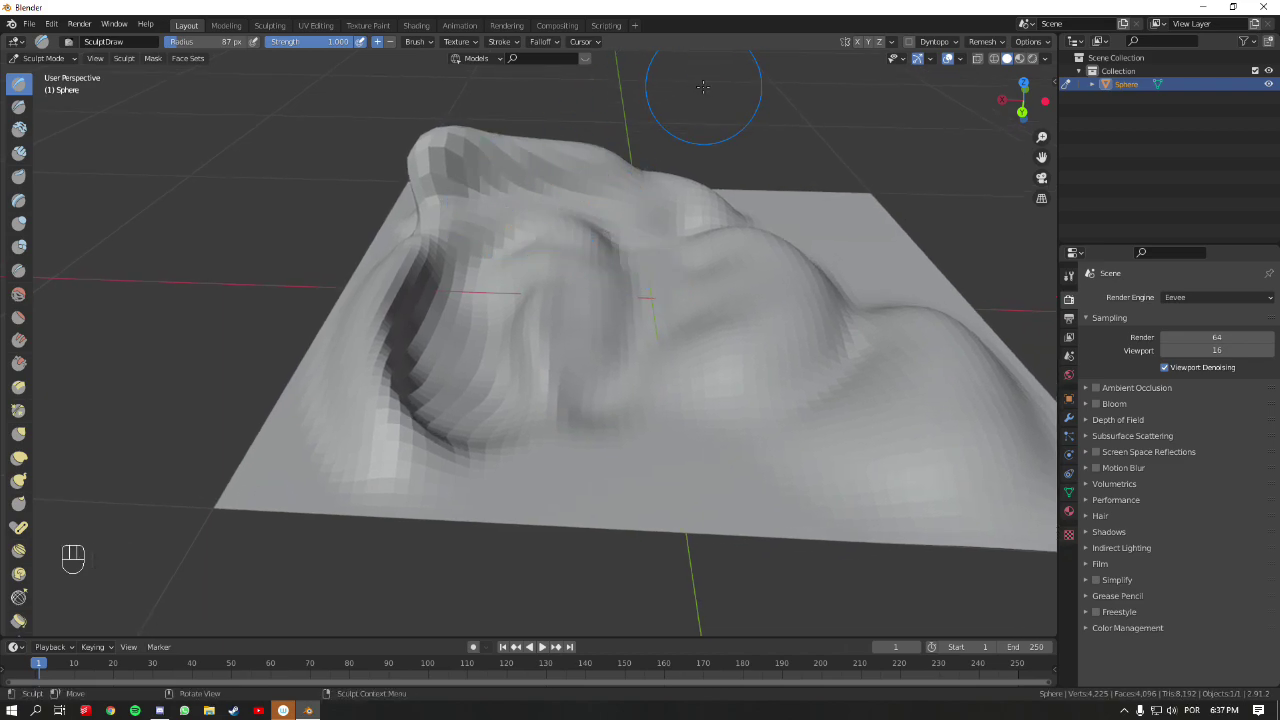
- Look through the available sculpting brushes from the first to the last ones
{"action": "middle_click_drag", "start_coordinate": [694, 229], "coordinate": [343, 486]}
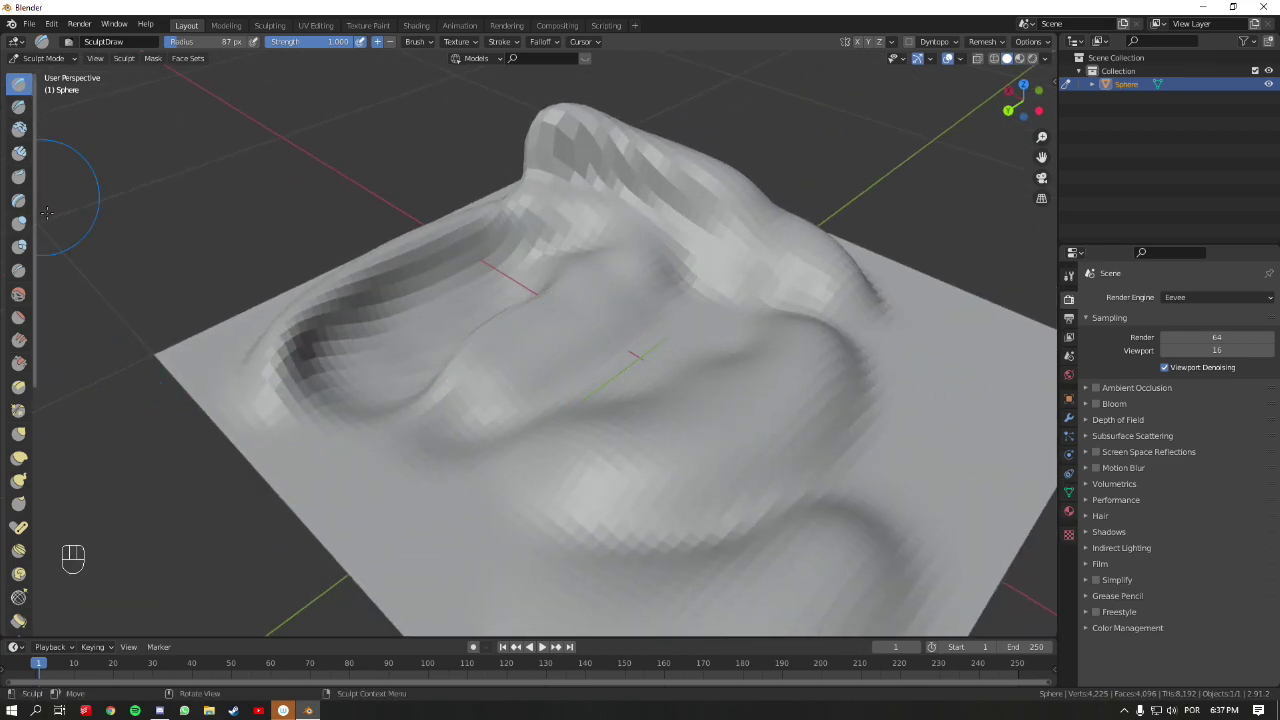
{"action": "scroll", "coordinate": [28, 308], "scroll_direction": "down", "scroll_amount": 8}
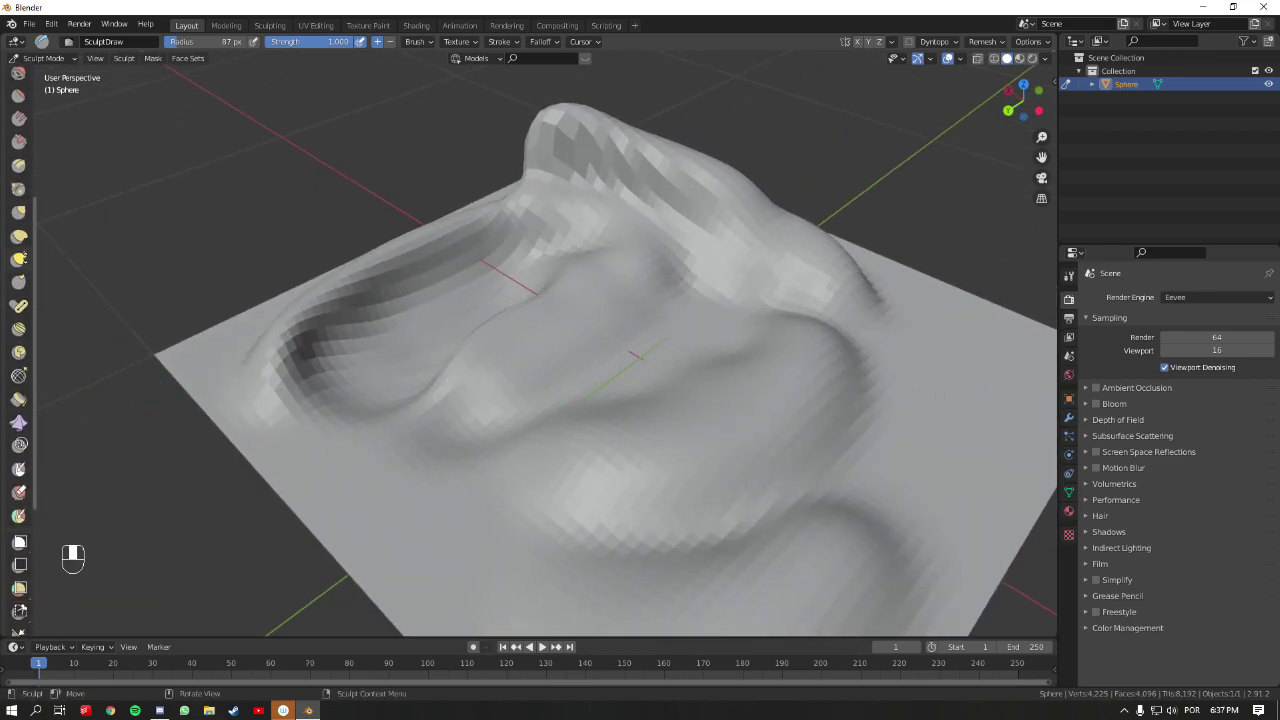
{"action": "scroll", "coordinate": [33, 178], "scroll_direction": "up", "scroll_amount": 6}
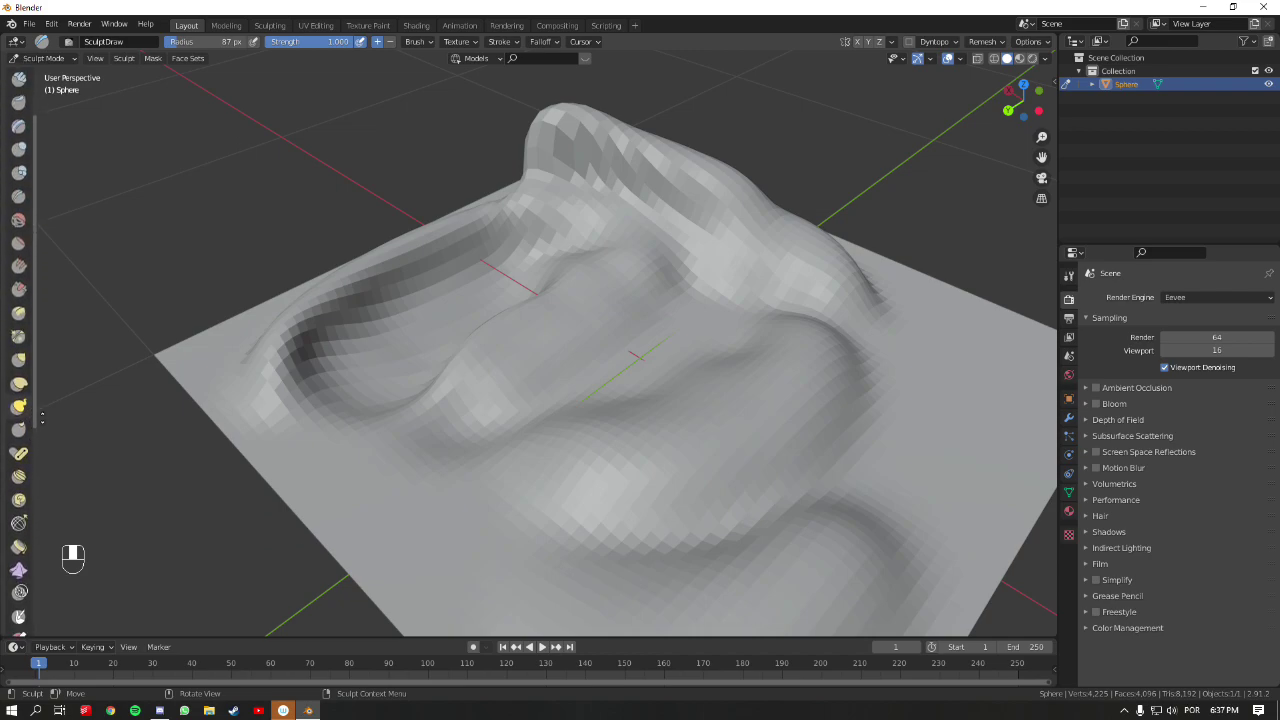
{"action": "scroll", "coordinate": [14, 221], "scroll_direction": "up", "scroll_amount": 2}
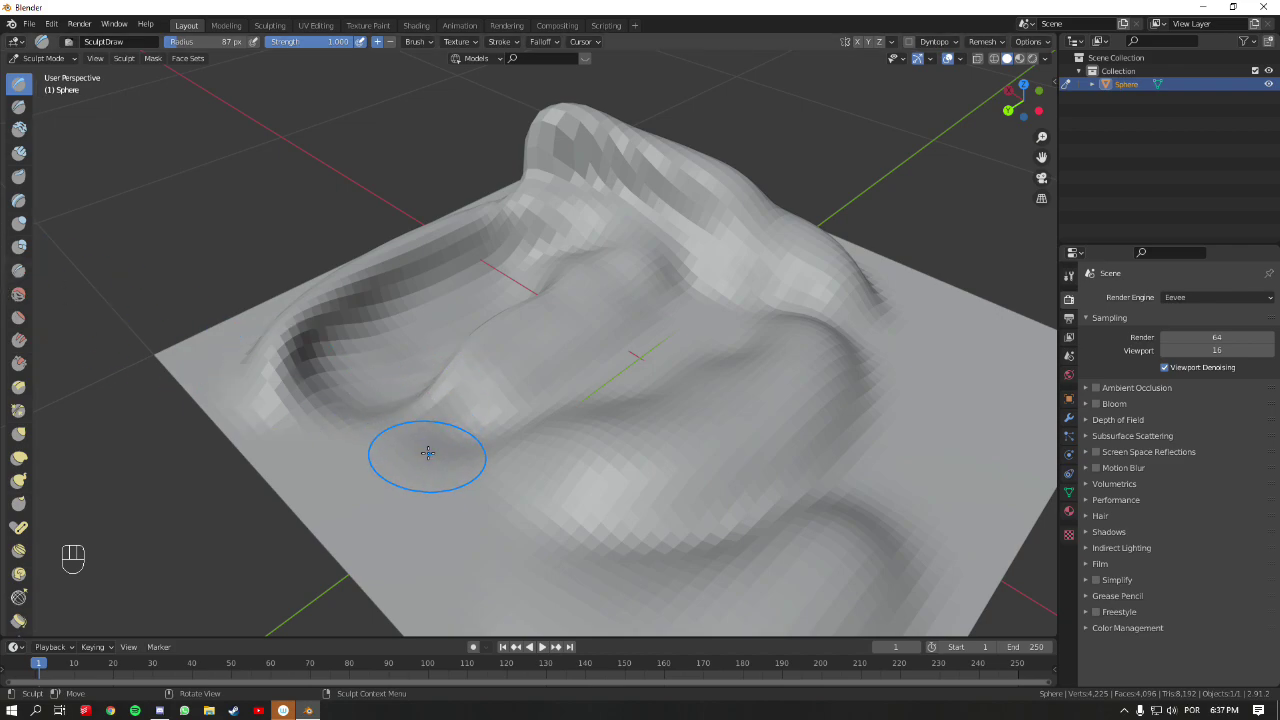
- Sculpt further mounds and recesses around the plane's two original ridges with the Draw brush
{"action": "middle_click_drag", "start_coordinate": [591, 381], "coordinate": [560, 369], "text": "shift"}
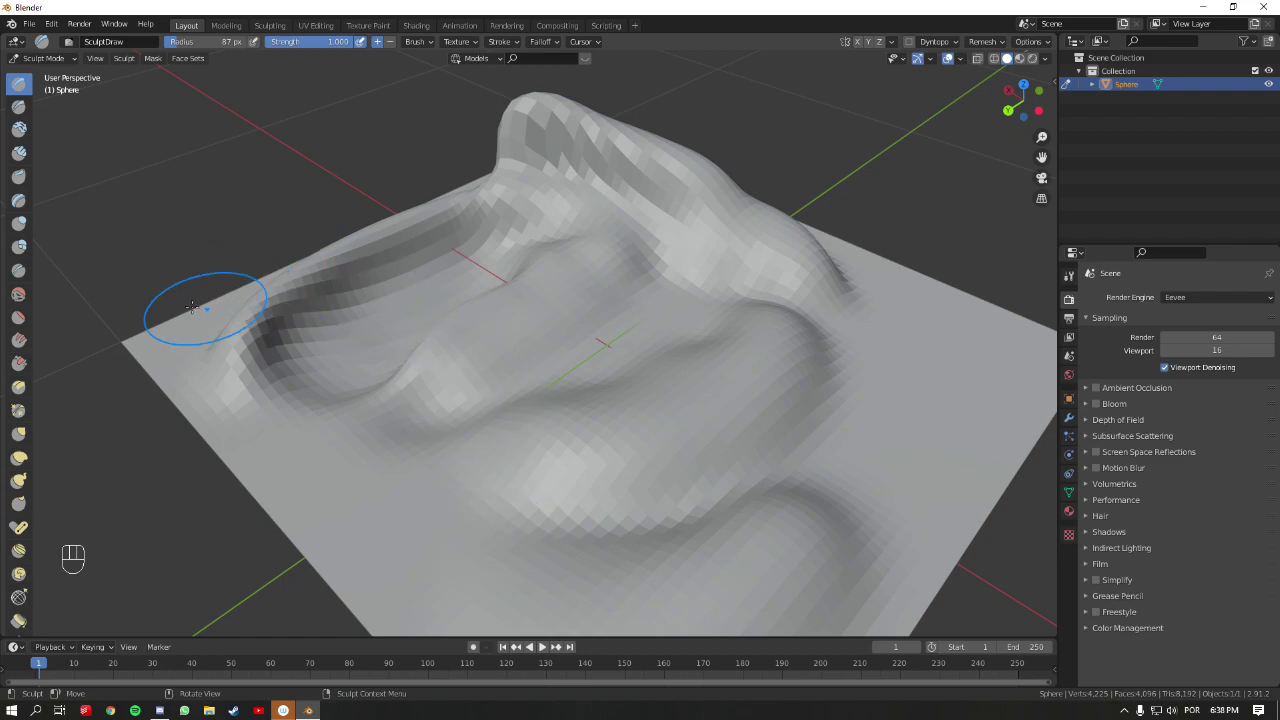
{"action": "mouse_move", "coordinate": [630, 308]}
{"action": "middle_mouse_down"}
{"action": "mouse_move", "coordinate": [706, 340]}
{"action": "mouse_move", "coordinate": [729, 366]}
{"action": "mouse_move", "coordinate": [689, 329]}
{"action": "mouse_move", "coordinate": [672, 278]}
{"action": "mouse_move", "coordinate": [717, 298]}
{"action": "mouse_move", "coordinate": [574, 315]}
{"action": "middle_mouse_up"}
{"action": "mouse_move", "coordinate": [699, 340]}
{"action": "left_mouse_down", "text": "ctrl"}
{"action": "mouse_move", "coordinate": [680, 384]}
{"action": "mouse_move", "coordinate": [697, 360]}
{"action": "mouse_move", "coordinate": [751, 349]}
{"action": "mouse_move", "coordinate": [780, 366]}
{"action": "left_mouse_up", "text": "ctrl"}
{"action": "mouse_move", "coordinate": [792, 303]}
{"action": "left_mouse_down", "text": "ctrl"}
{"action": "mouse_move", "coordinate": [769, 446]}
{"action": "mouse_move", "coordinate": [725, 443]}
{"action": "mouse_move", "coordinate": [804, 377]}
{"action": "mouse_move", "coordinate": [777, 294]}
{"action": "mouse_move", "coordinate": [743, 305]}
{"action": "left_mouse_up", "text": "ctrl"}
{"action": "mouse_move", "coordinate": [697, 363]}
{"action": "left_mouse_down", "text": "ctrl"}
{"action": "mouse_move", "coordinate": [591, 283]}
{"action": "mouse_move", "coordinate": [590, 312]}
{"action": "left_mouse_up", "text": "ctrl"}
{"action": "mouse_move", "coordinate": [598, 324]}
{"action": "middle_mouse_down"}
{"action": "mouse_move", "coordinate": [700, 354]}
{"action": "mouse_move", "coordinate": [680, 363]}
{"action": "mouse_move", "coordinate": [663, 306]}
{"action": "mouse_move", "coordinate": [651, 314]}
{"action": "mouse_move", "coordinate": [671, 371]}
{"action": "mouse_move", "coordinate": [727, 390]}
{"action": "mouse_move", "coordinate": [608, 337]}
{"action": "mouse_move", "coordinate": [591, 306]}
{"action": "mouse_move", "coordinate": [673, 259]}
{"action": "mouse_move", "coordinate": [686, 329]}
{"action": "mouse_move", "coordinate": [600, 343]}
{"action": "mouse_move", "coordinate": [620, 393]}
{"action": "mouse_move", "coordinate": [680, 410]}
{"action": "mouse_move", "coordinate": [766, 400]}
{"action": "mouse_move", "coordinate": [710, 400]}
{"action": "mouse_move", "coordinate": [774, 431]}
{"action": "middle_mouse_up"}
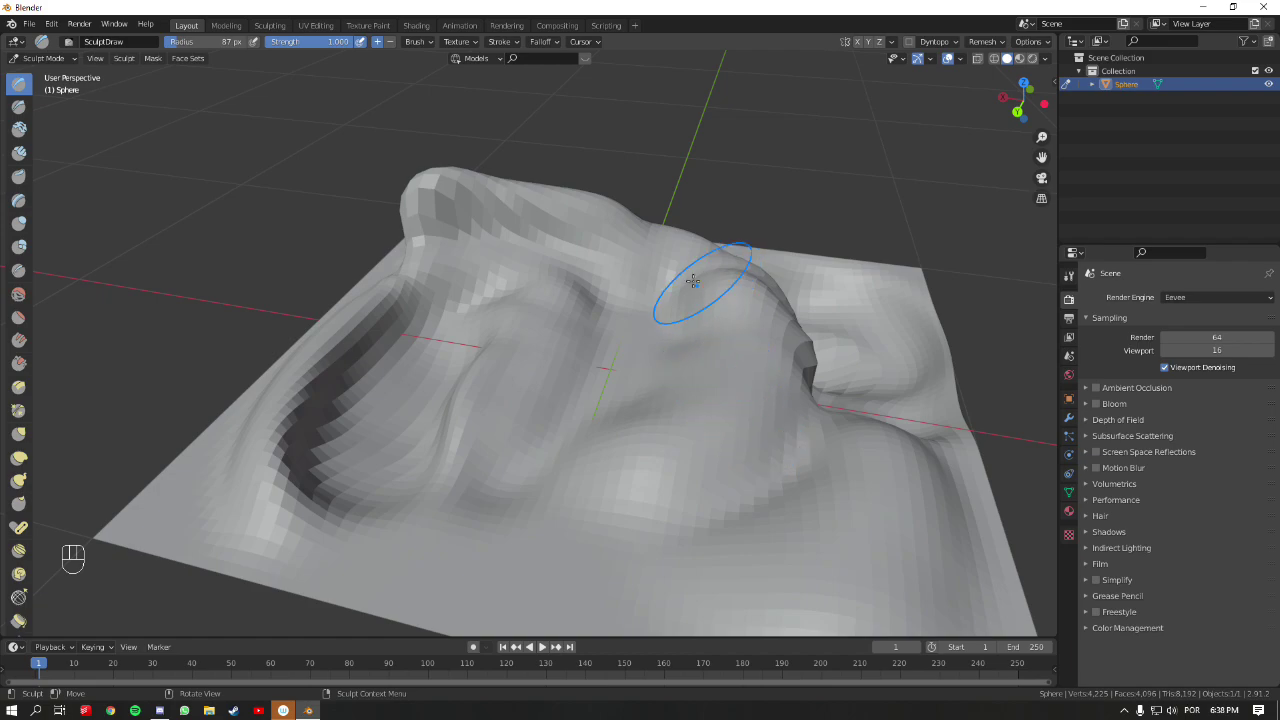
- Enable dynamic topology (Dyntopo) for sculpting the plane
{"action": "key", "text": "KP_1"}
{"action": "mouse_move", "coordinate": [666, 223]}
{"action": "middle_mouse_down", "text": "shift"}
{"action": "mouse_move", "coordinate": [659, 348]}
{"action": "mouse_move", "coordinate": [682, 215]}
{"action": "middle_mouse_up", "text": "shift"}
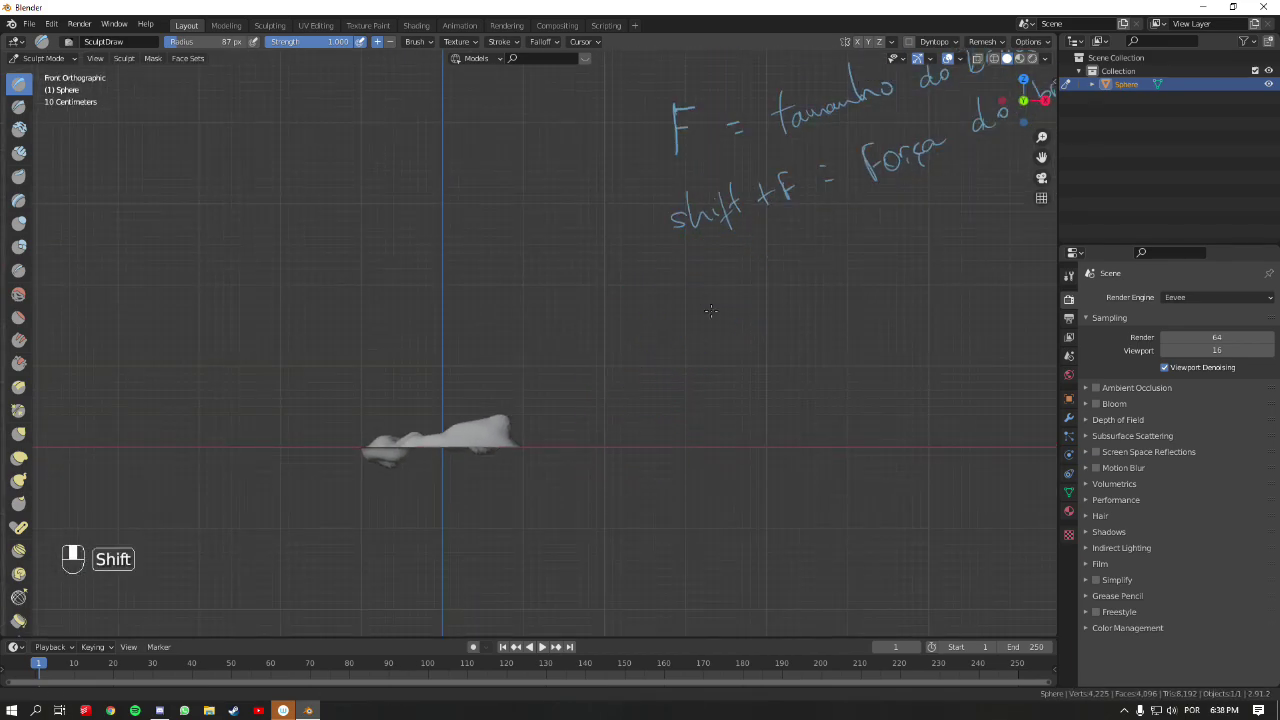
{"action": "middle_click_drag", "start_coordinate": [722, 290], "coordinate": [659, 361], "text": "shift"}
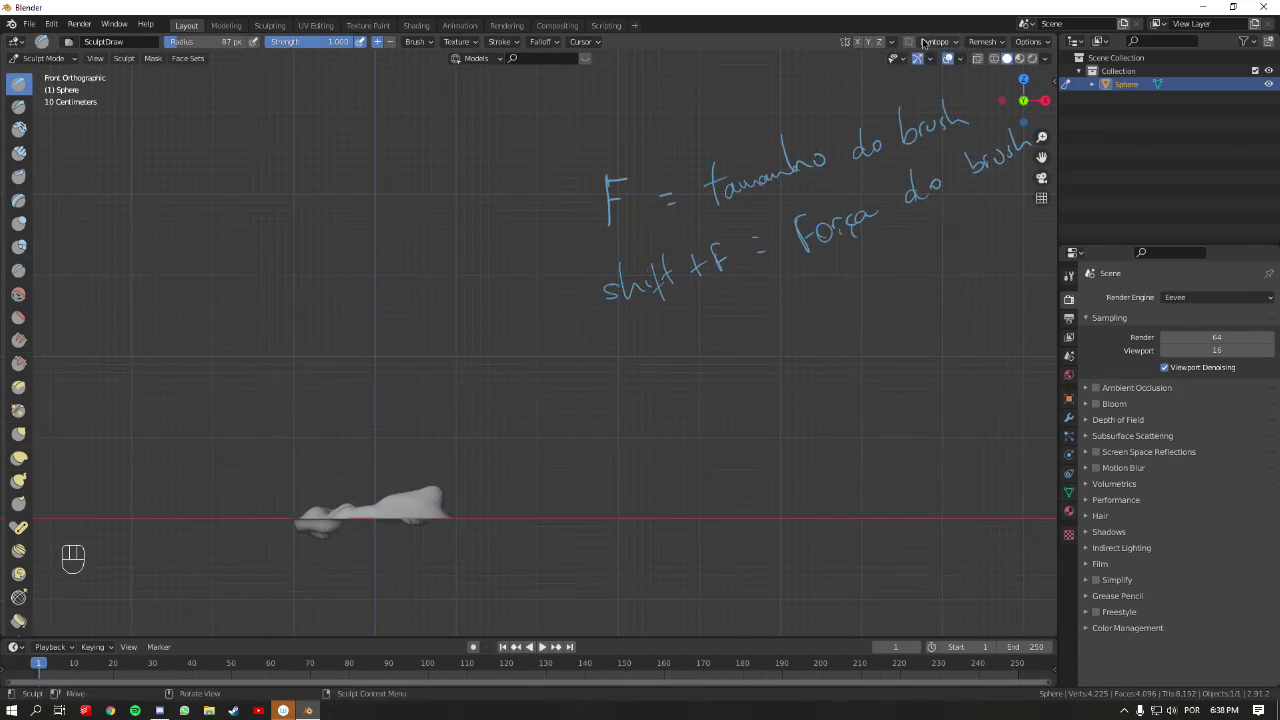
{"action": "mouse_move", "coordinate": [547, 416]}
{"action": "middle_mouse_down"}
{"action": "mouse_move", "coordinate": [643, 607]}
{"action": "mouse_move", "coordinate": [600, 420]}
{"action": "mouse_move", "coordinate": [656, 306]}
{"action": "mouse_move", "coordinate": [676, 320]}
{"action": "middle_mouse_up"}
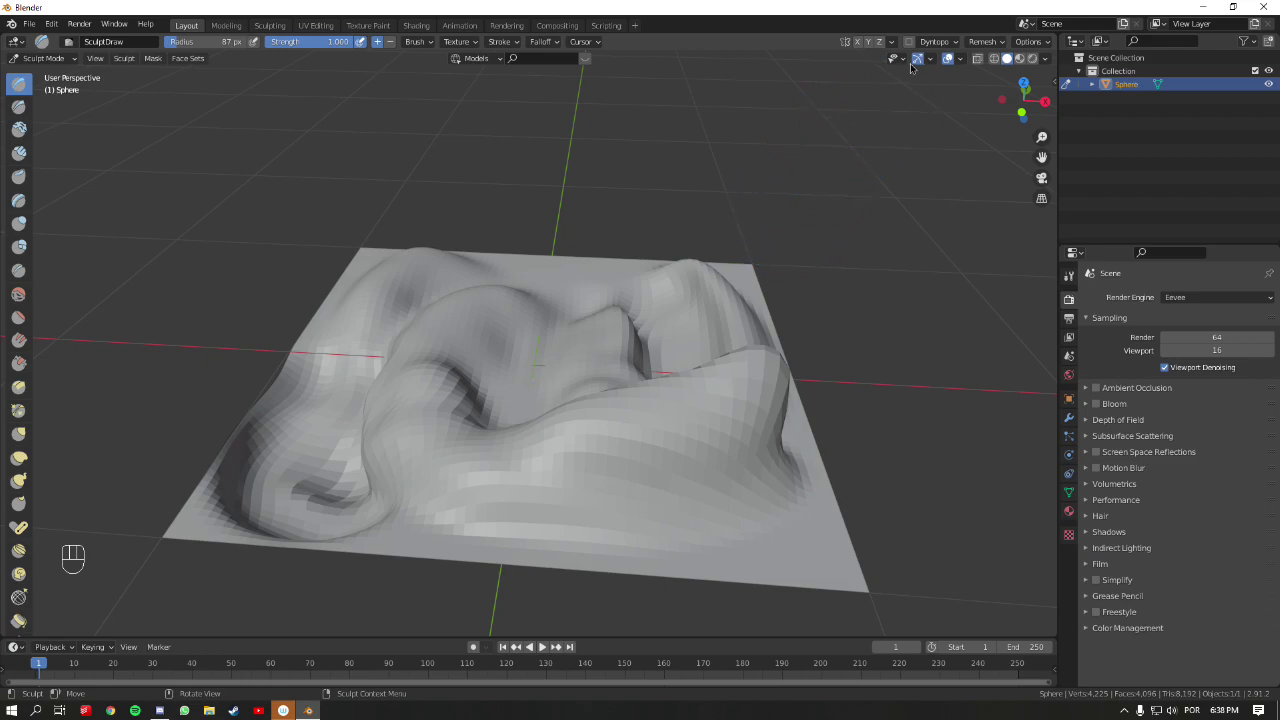
{"action": "left_click", "coordinate": [934, 43]}
{"action": "middle_click_drag", "start_coordinate": [577, 257], "coordinate": [748, 212]}
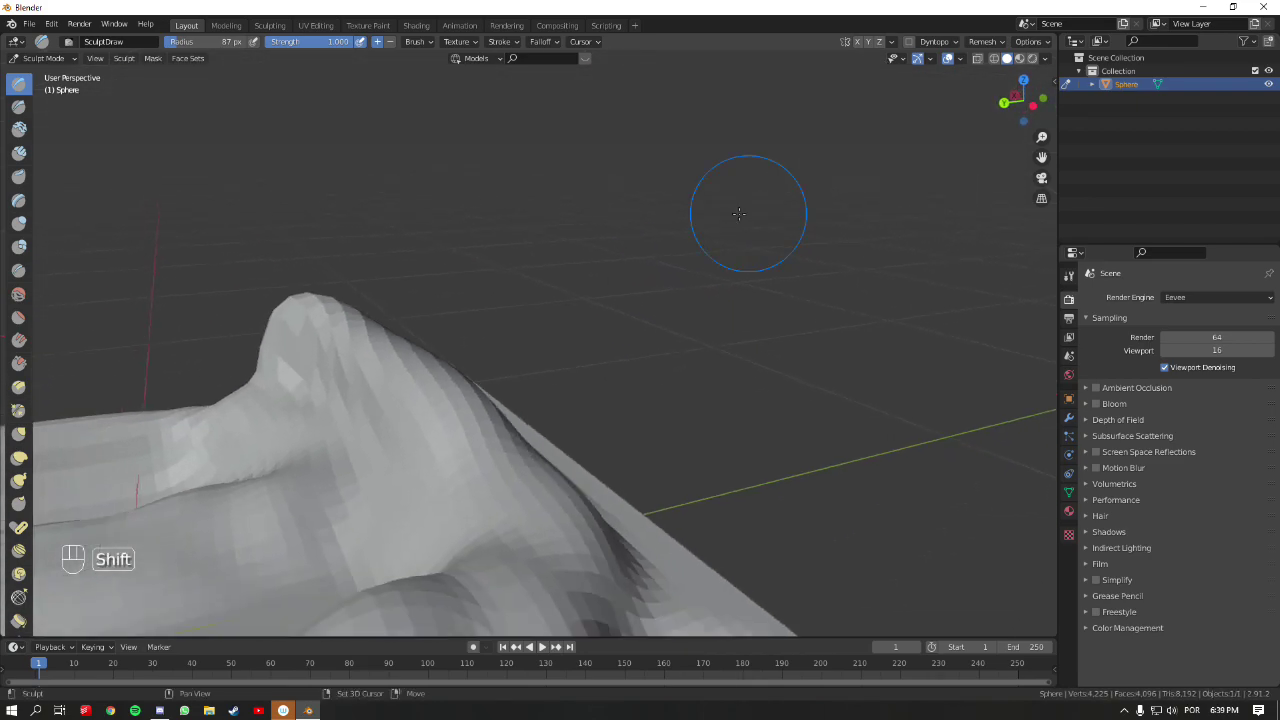
{"action": "key", "text": "KP_Decimal"}
{"action": "mouse_move", "coordinate": [609, 329]}
{"action": "middle_mouse_down"}
{"action": "mouse_move", "coordinate": [714, 277]}
{"action": "mouse_move", "coordinate": [786, 194]}
{"action": "middle_mouse_up"}
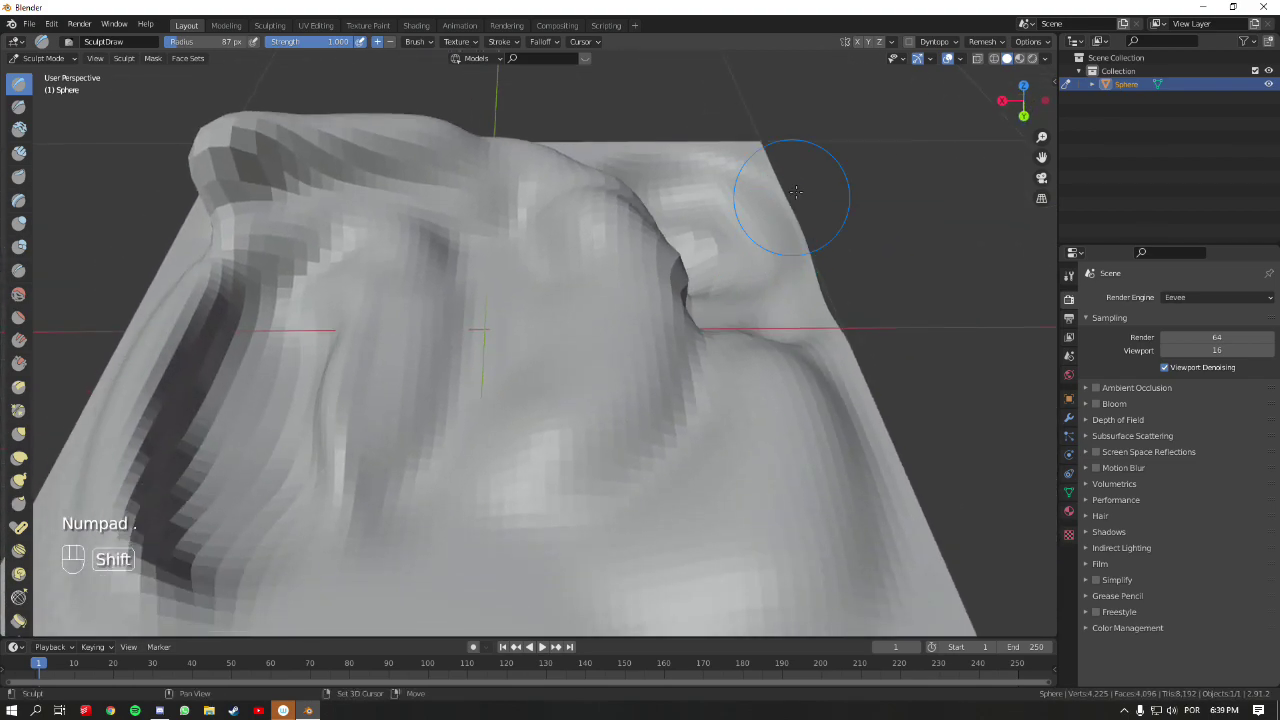
{"action": "left_click", "coordinate": [909, 43]}
{"action": "left_click", "coordinate": [898, 84]}
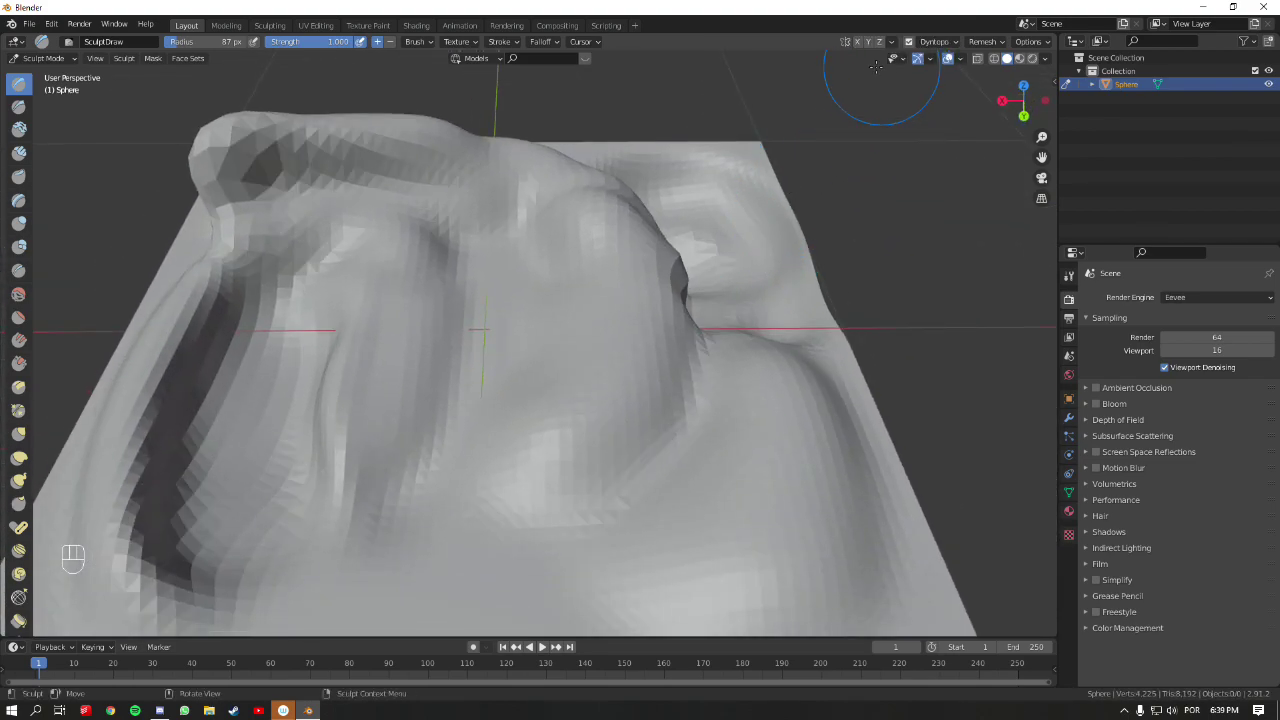
- Sculpt the large mound with the Draw brush using dynamic topology and display the mesh as wireframe
{"action": "middle_click_drag", "start_coordinate": [694, 294], "coordinate": [651, 277]}
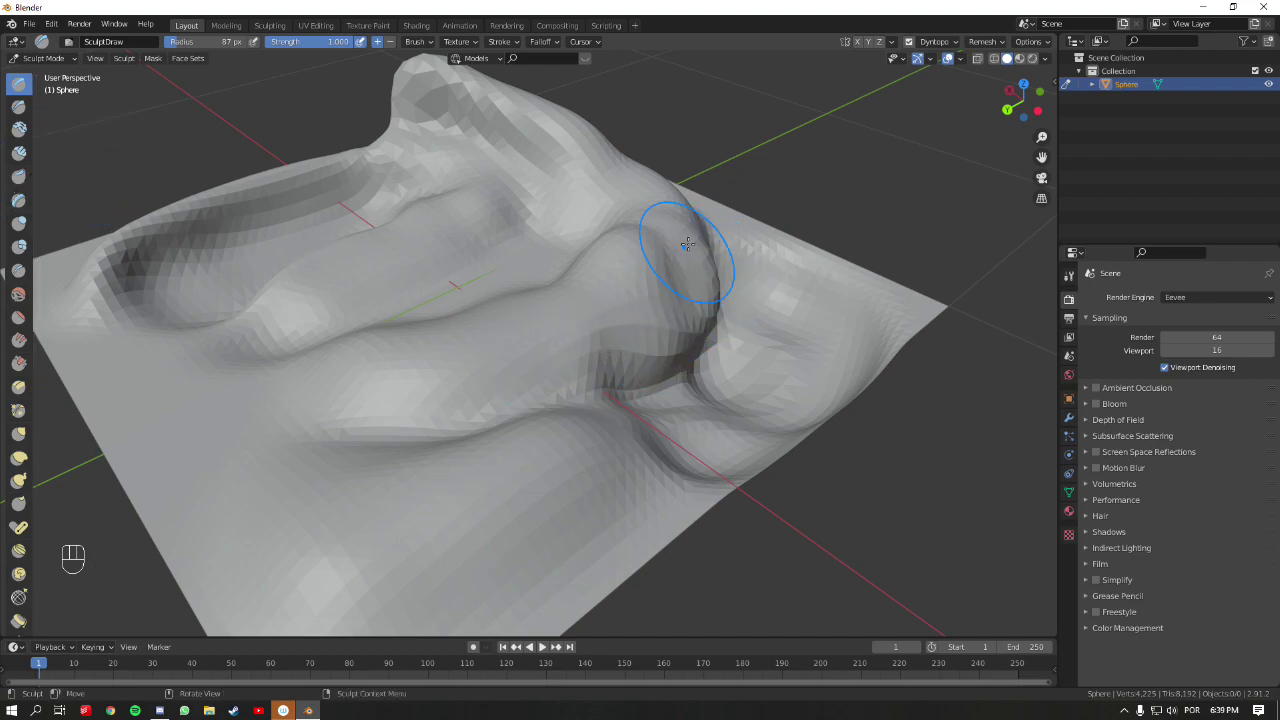
{"action": "middle_click_drag", "start_coordinate": [714, 272], "coordinate": [643, 294]}
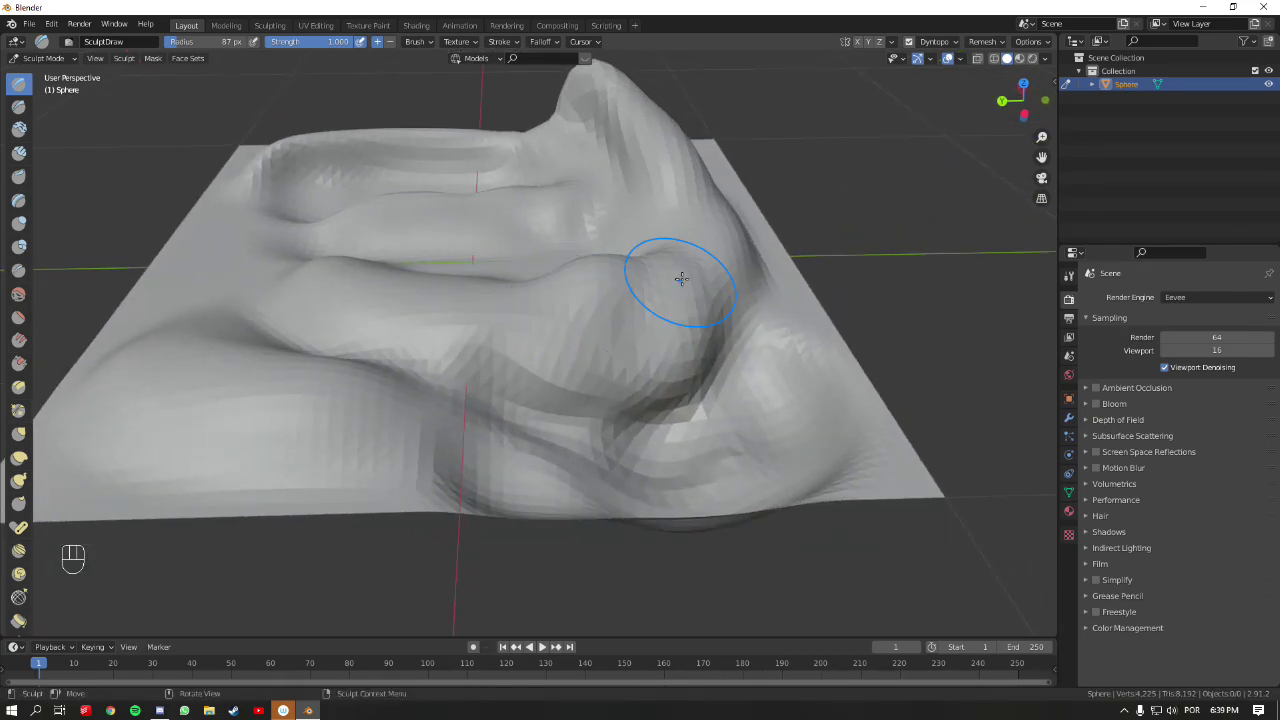
{"action": "scroll", "coordinate": [678, 318], "scroll_direction": "up", "scroll_amount": 6}
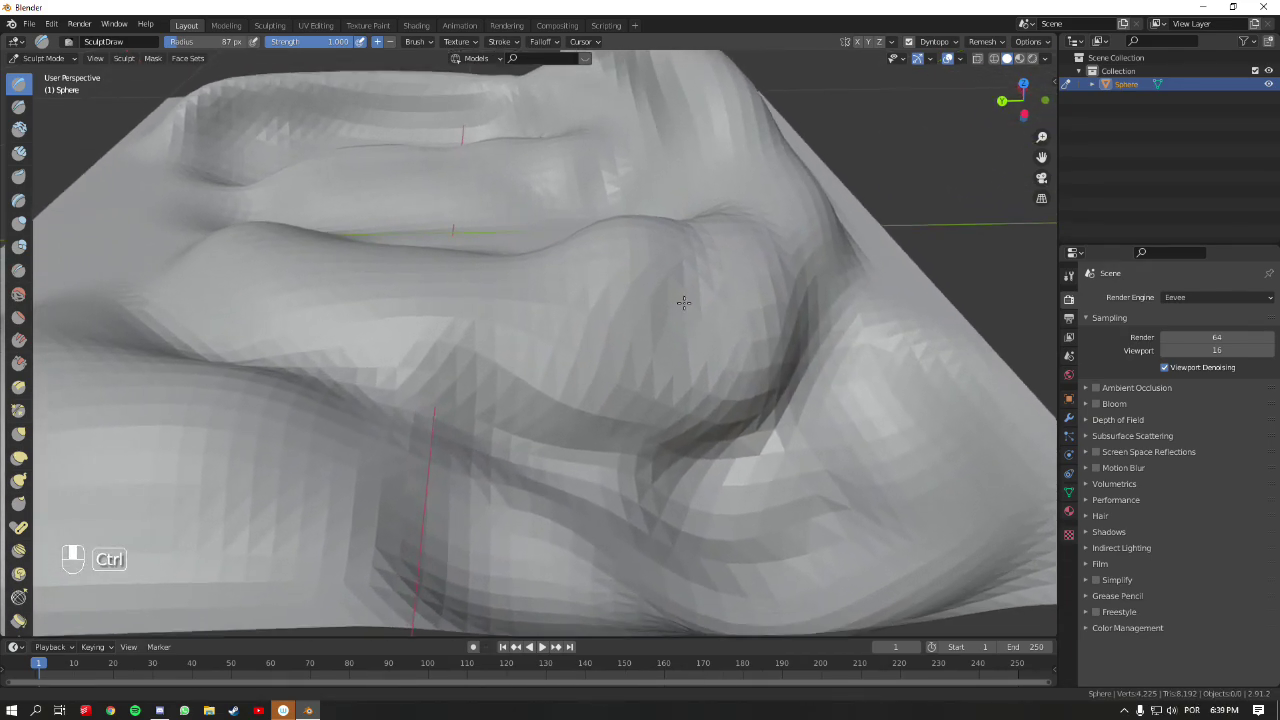
{"action": "mouse_move", "coordinate": [701, 300]}
{"action": "left_mouse_down"}
{"action": "mouse_move", "coordinate": [686, 323]}
{"action": "mouse_move", "coordinate": [600, 334]}
{"action": "mouse_move", "coordinate": [650, 355]}
{"action": "mouse_move", "coordinate": [723, 281]}
{"action": "mouse_move", "coordinate": [715, 378]}
{"action": "mouse_move", "coordinate": [571, 314]}
{"action": "mouse_move", "coordinate": [680, 250]}
{"action": "mouse_move", "coordinate": [716, 318]}
{"action": "mouse_move", "coordinate": [634, 306]}
{"action": "mouse_move", "coordinate": [657, 329]}
{"action": "left_mouse_up"}
{"action": "key", "text": "shift+z"}
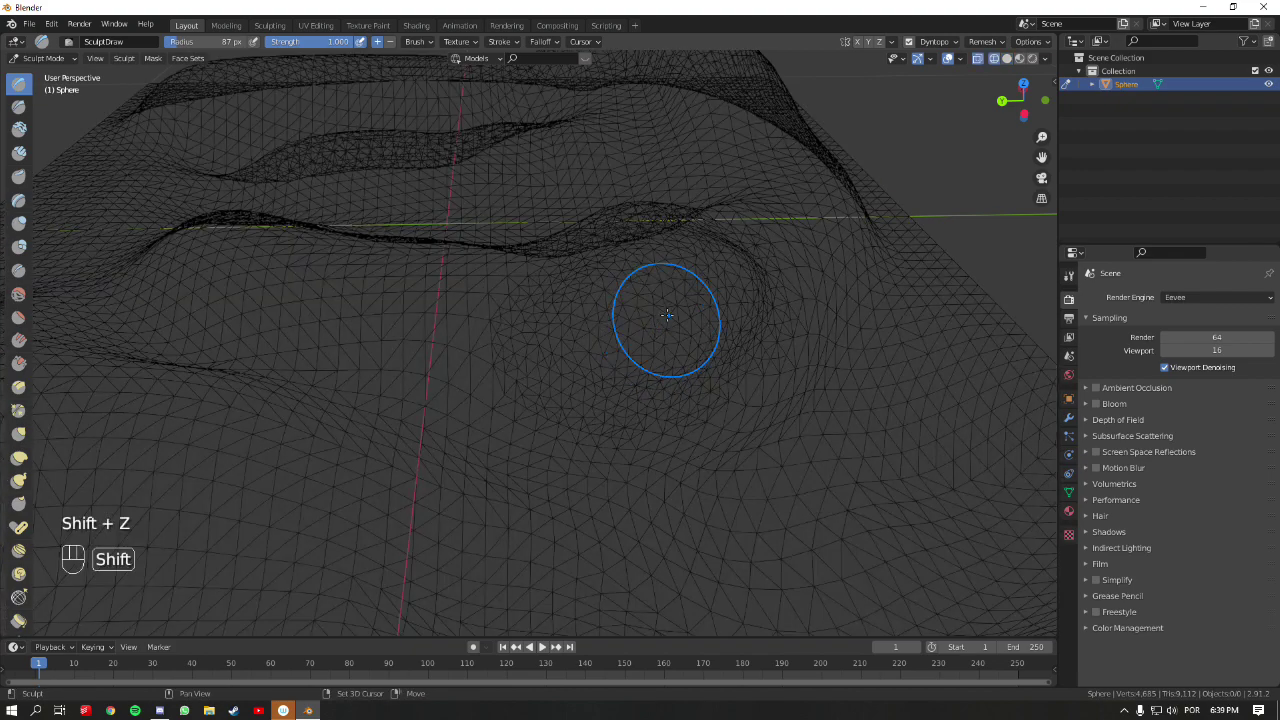
- Sculpt a curved raised band around the mound with the Draw brush while in wireframe display
{"action": "middle_click_drag", "start_coordinate": [604, 397], "coordinate": [667, 290], "text": "shift"}
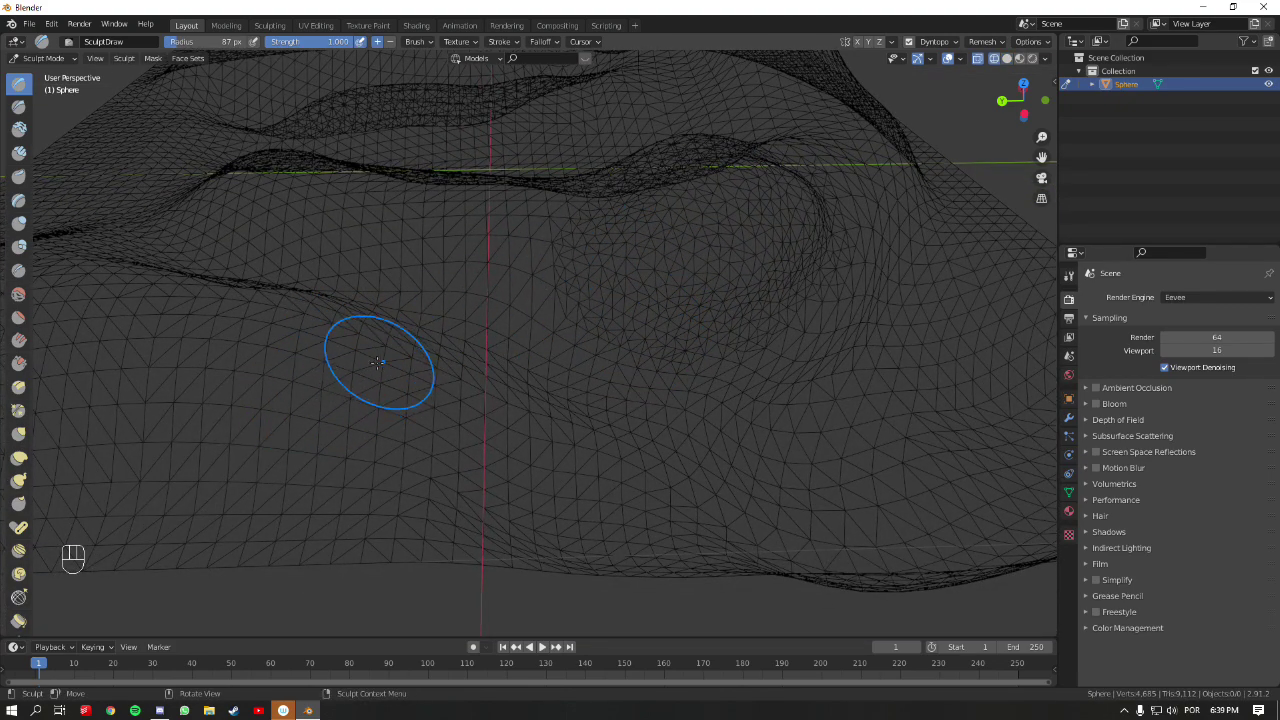
{"action": "middle_click_drag", "start_coordinate": [589, 261], "coordinate": [525, 330], "text": "shift"}
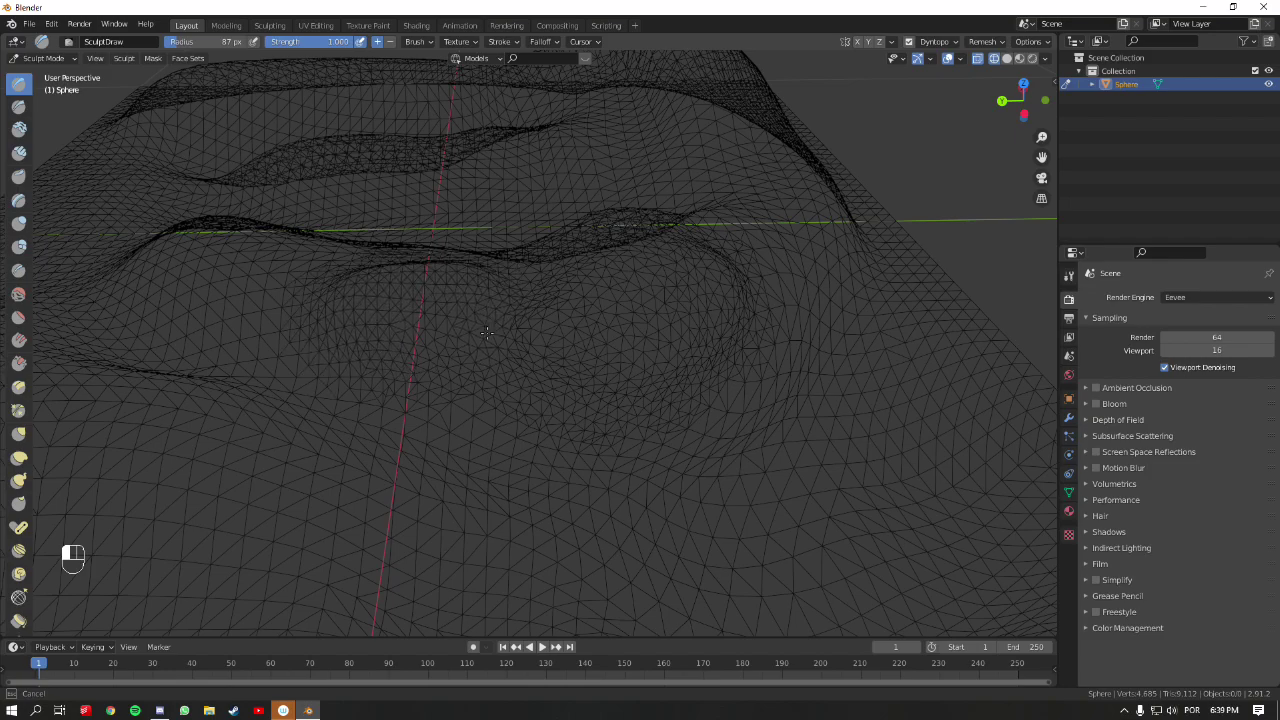
{"action": "mouse_move", "coordinate": [477, 380]}
{"action": "left_mouse_down"}
{"action": "mouse_move", "coordinate": [474, 426]}
{"action": "mouse_move", "coordinate": [450, 440]}
{"action": "mouse_move", "coordinate": [568, 448]}
{"action": "mouse_move", "coordinate": [632, 428]}
{"action": "mouse_move", "coordinate": [679, 440]}
{"action": "mouse_move", "coordinate": [768, 398]}
{"action": "mouse_move", "coordinate": [806, 345]}
{"action": "mouse_move", "coordinate": [812, 290]}
{"action": "mouse_move", "coordinate": [782, 234]}
{"action": "left_mouse_up"}
{"action": "middle_click_drag", "start_coordinate": [782, 234], "coordinate": [766, 286]}
{"action": "left_click_drag", "start_coordinate": [738, 248], "coordinate": [662, 214]}
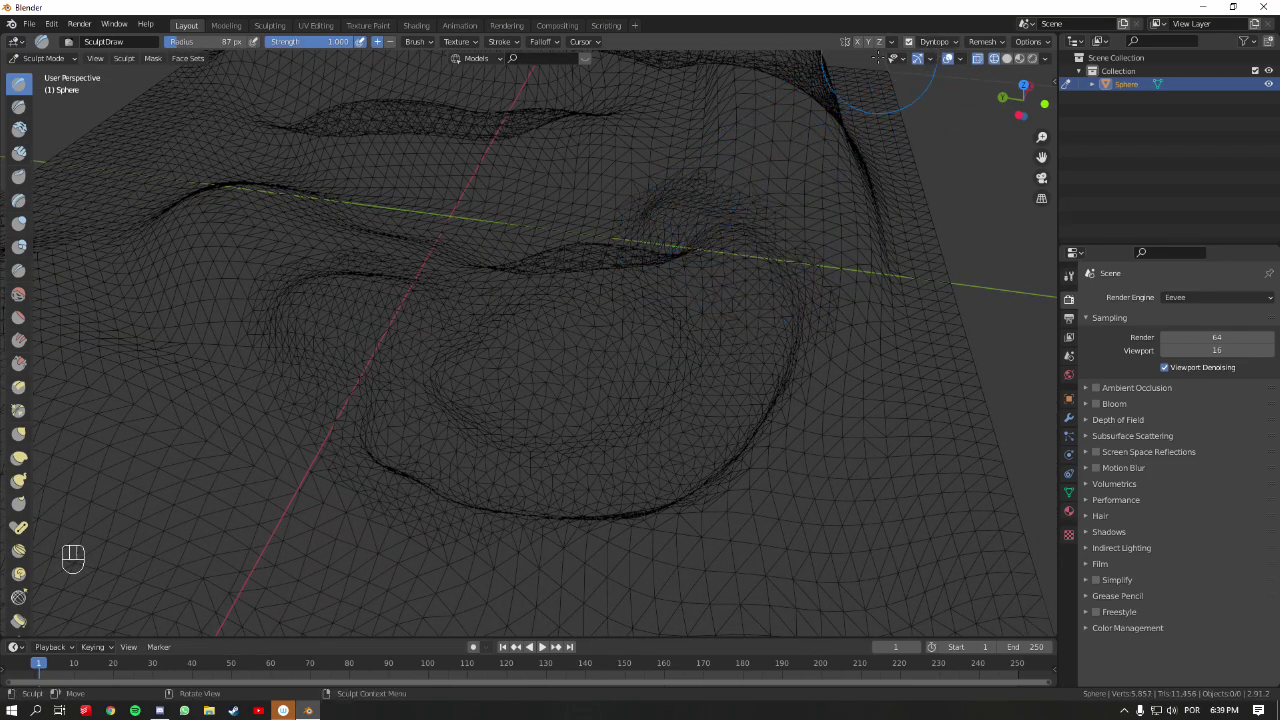
- Set the Dyntopo detail size to 5 px and raise a finely meshed round bump inside the curved band
{"action": "left_click", "coordinate": [930, 43]}
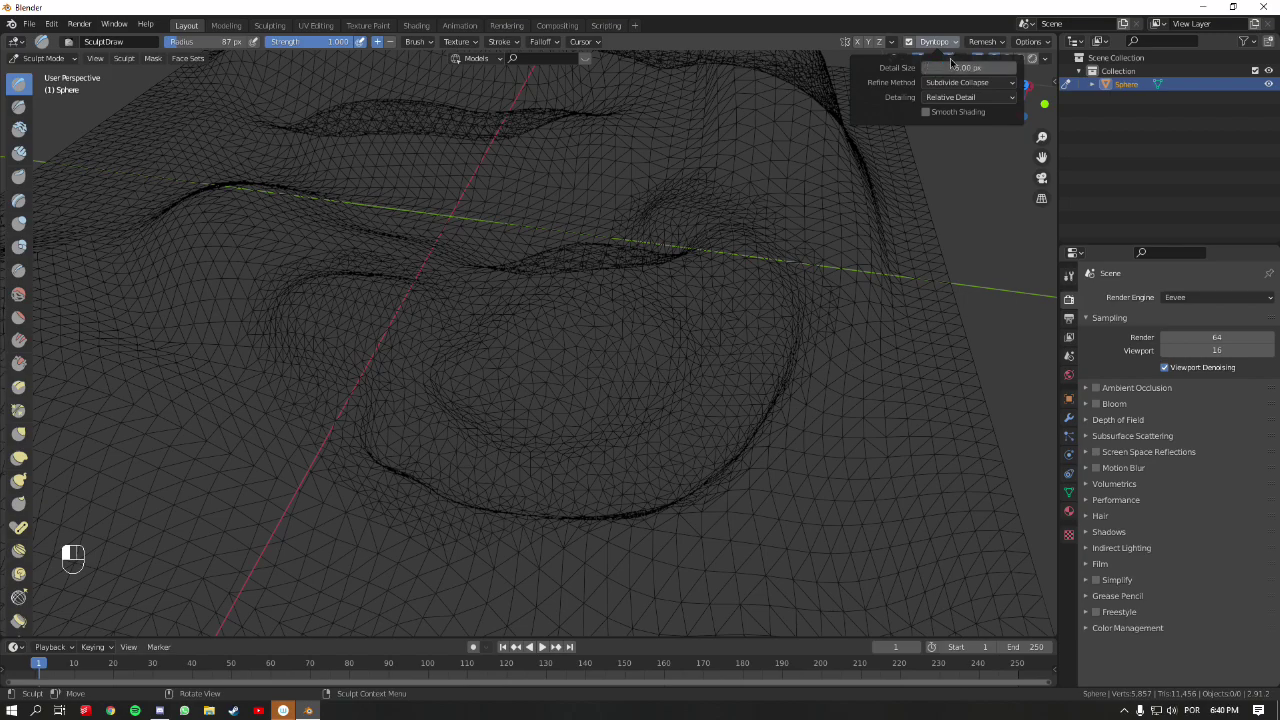
{"action": "mouse_move", "coordinate": [569, 343]}
{"action": "left_mouse_down"}
{"action": "mouse_move", "coordinate": [585, 383]}
{"action": "mouse_move", "coordinate": [665, 315]}
{"action": "mouse_move", "coordinate": [690, 425]}
{"action": "mouse_move", "coordinate": [480, 415]}
{"action": "mouse_move", "coordinate": [511, 367]}
{"action": "mouse_move", "coordinate": [489, 326]}
{"action": "mouse_move", "coordinate": [574, 294]}
{"action": "mouse_move", "coordinate": [636, 341]}
{"action": "mouse_move", "coordinate": [560, 372]}
{"action": "mouse_move", "coordinate": [600, 322]}
{"action": "mouse_move", "coordinate": [628, 353]}
{"action": "mouse_move", "coordinate": [625, 330]}
{"action": "left_mouse_up"}
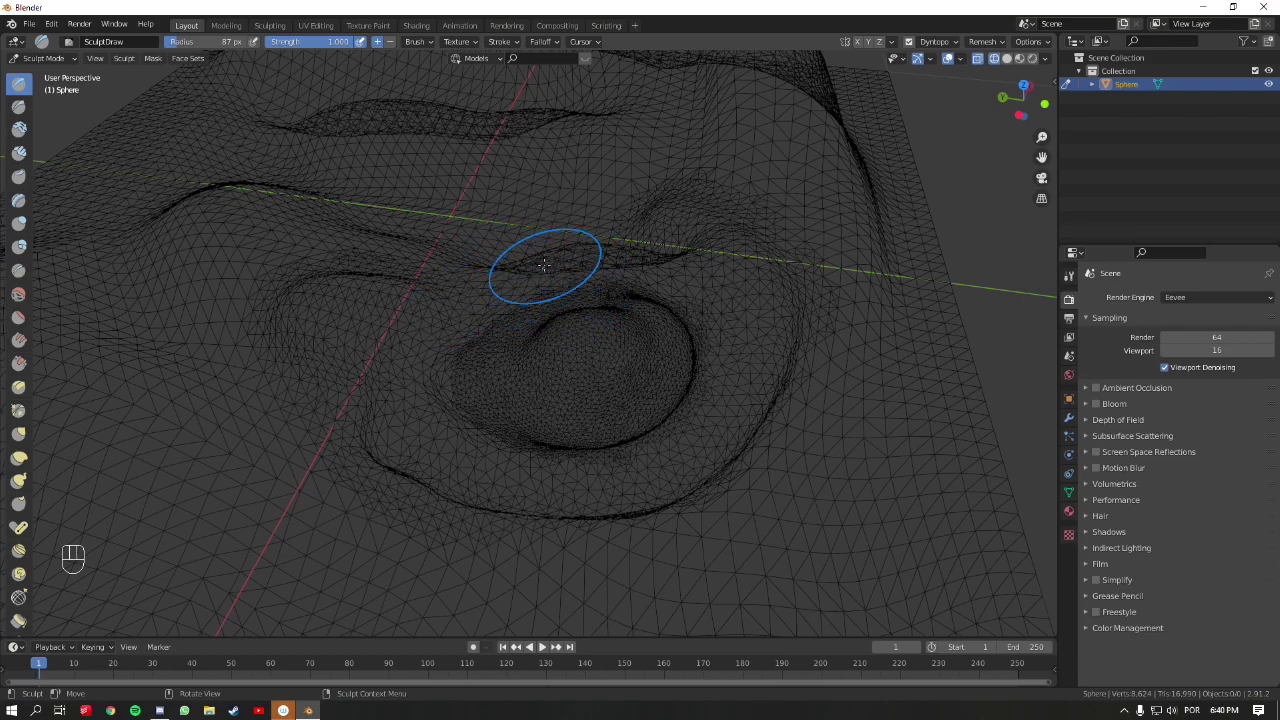
{"action": "left_click", "coordinate": [936, 44]}
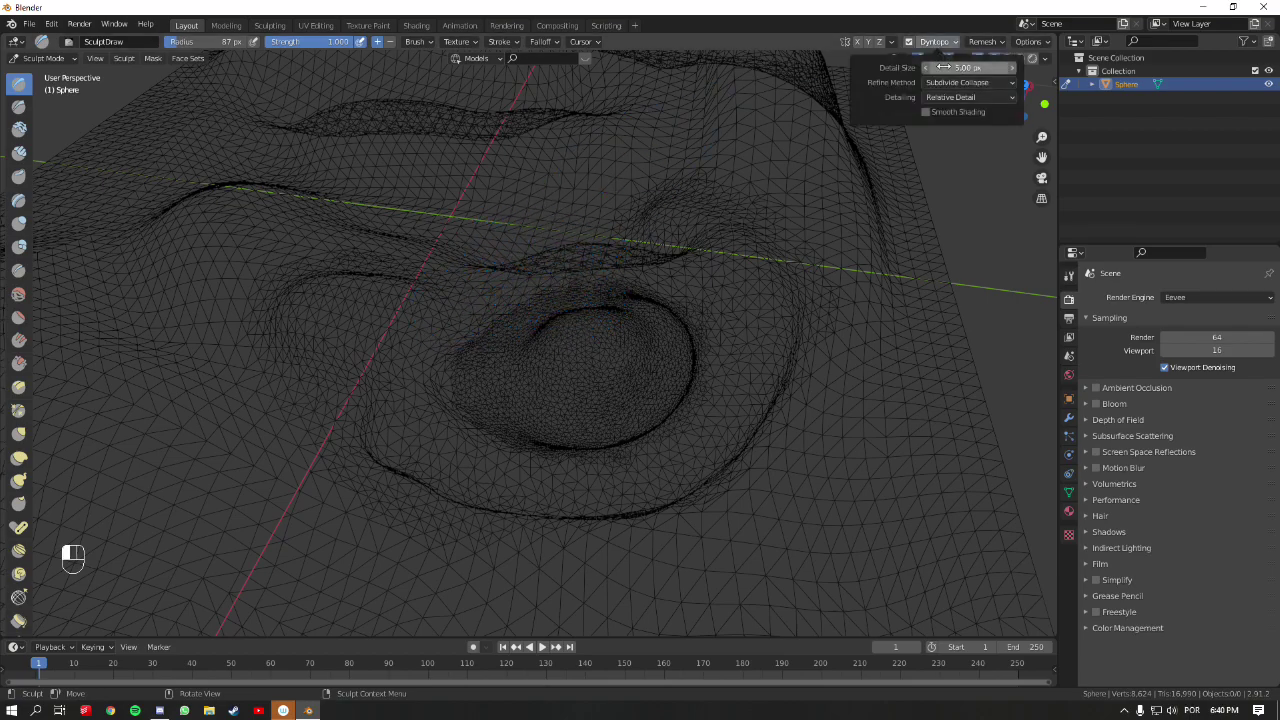
- Return to solid shading, examine the refined bump from several sides and look at the Remesh options
{"action": "mouse_move", "coordinate": [677, 377]}
{"action": "middle_mouse_down"}
{"action": "mouse_move", "coordinate": [637, 321]}
{"action": "mouse_move", "coordinate": [654, 302]}
{"action": "mouse_move", "coordinate": [700, 335]}
{"action": "mouse_move", "coordinate": [669, 367]}
{"action": "mouse_move", "coordinate": [563, 357]}
{"action": "mouse_move", "coordinate": [693, 353]}
{"action": "mouse_move", "coordinate": [709, 320]}
{"action": "middle_mouse_up"}
{"action": "key", "text": "shift+z"}
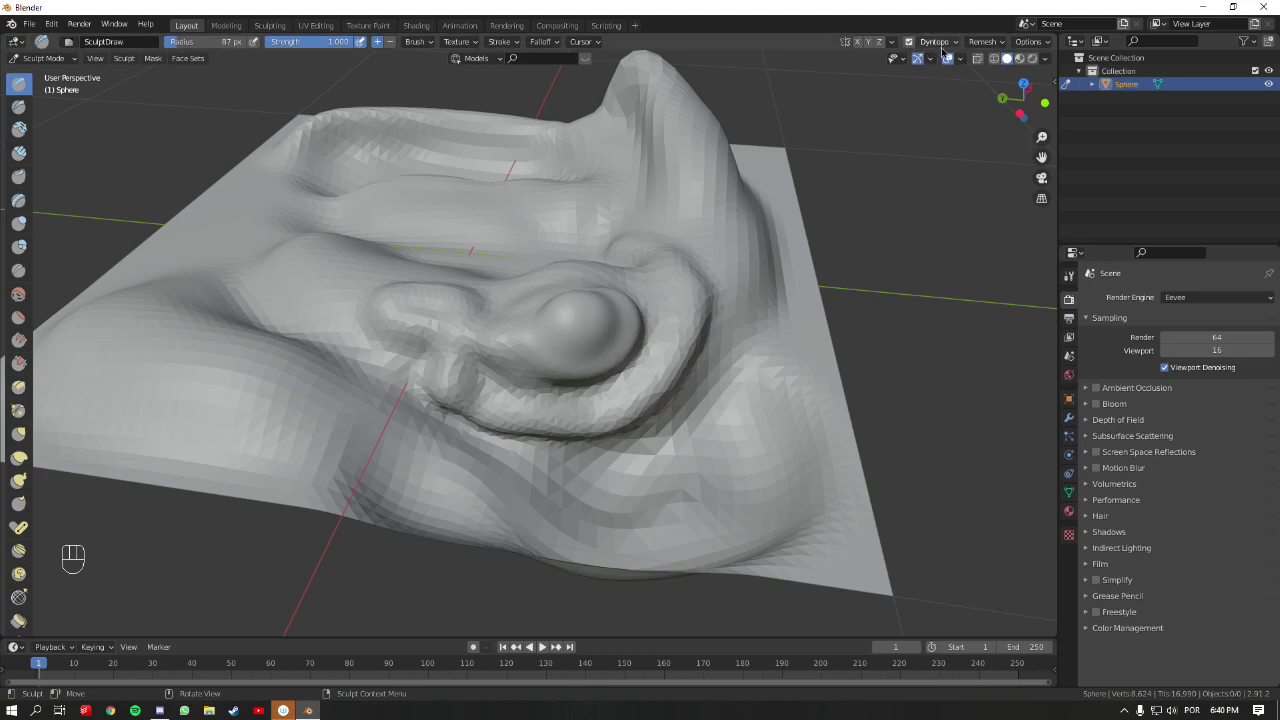
{"action": "middle_click_drag", "start_coordinate": [841, 73], "coordinate": [671, 289]}
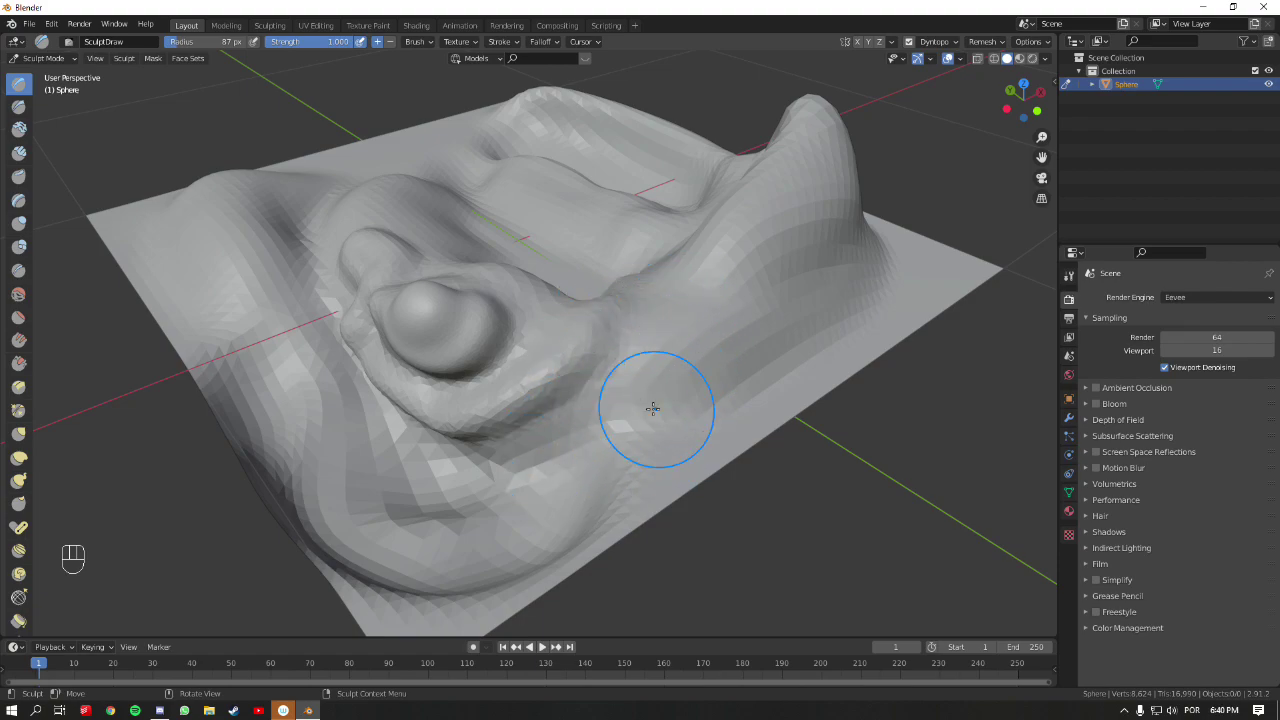
{"action": "middle_click_drag", "start_coordinate": [646, 323], "coordinate": [835, 316]}
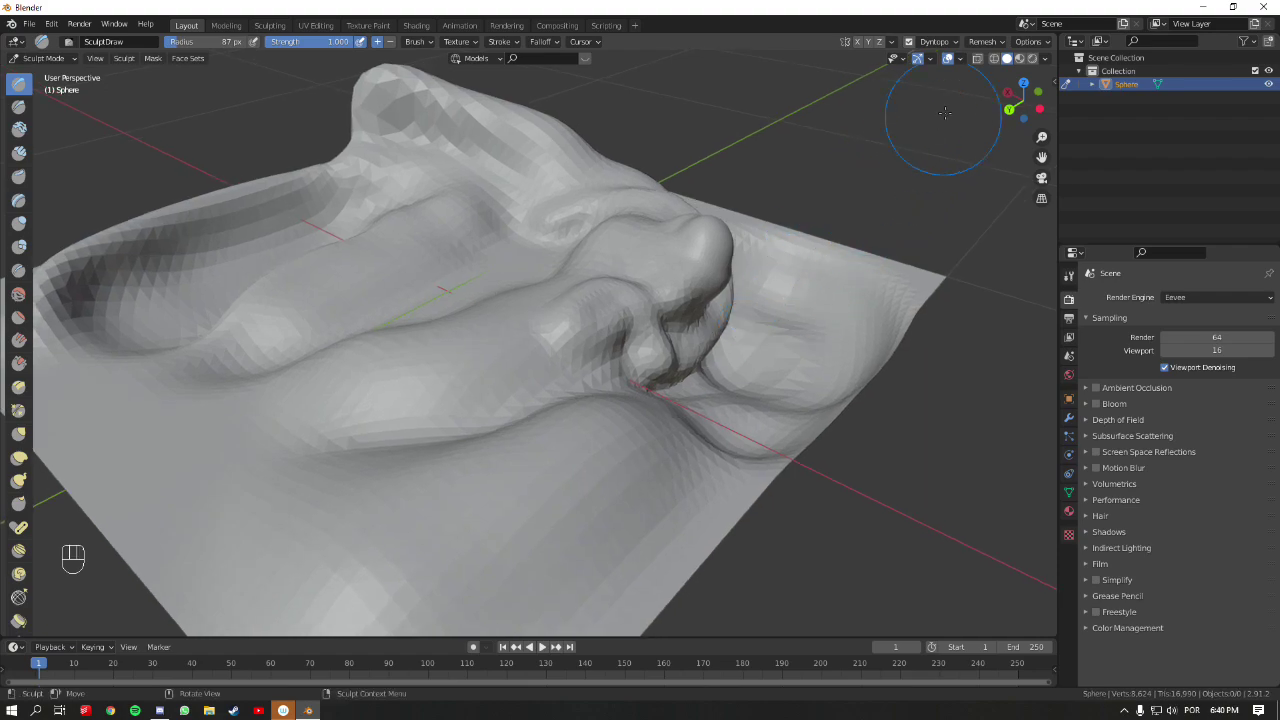
{"action": "left_click", "coordinate": [985, 42]}
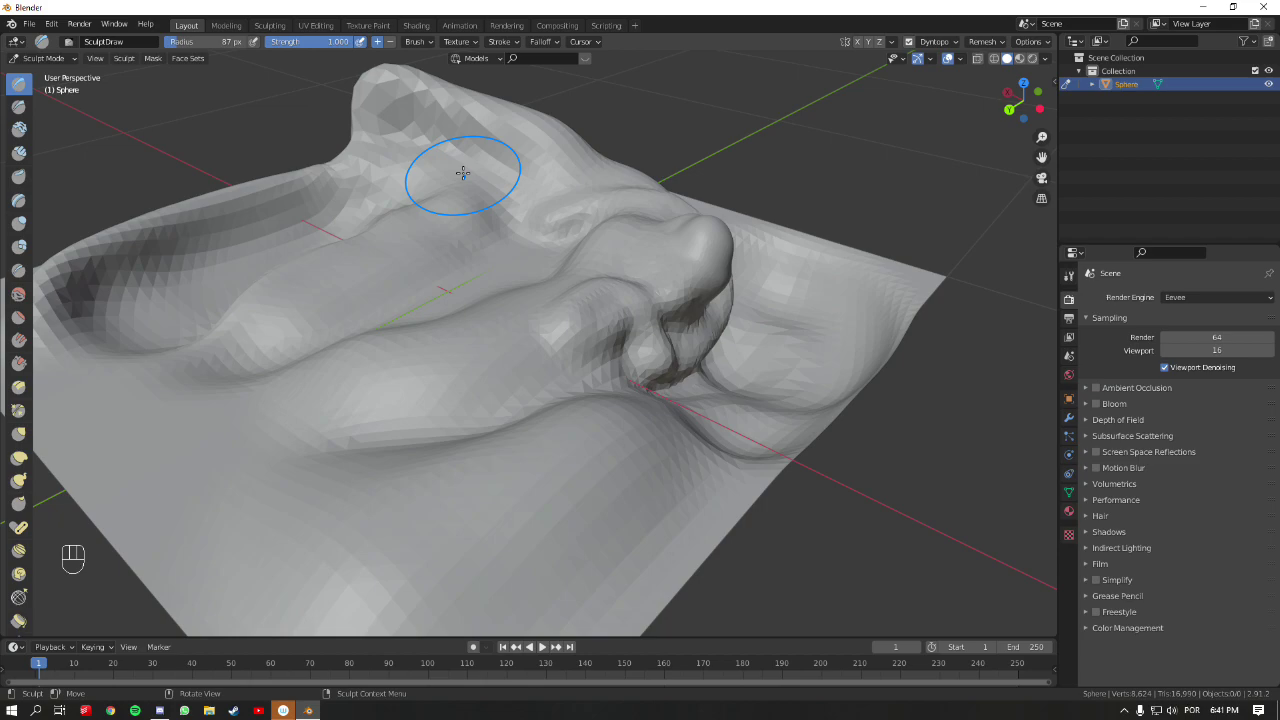
- Sculpt a curved ridge and a small hollow beside the round bump with the Draw brush
{"action": "mouse_move", "coordinate": [700, 292]}
{"action": "middle_mouse_down"}
{"action": "mouse_move", "coordinate": [674, 300]}
{"action": "mouse_move", "coordinate": [591, 271]}
{"action": "mouse_move", "coordinate": [613, 277]}
{"action": "mouse_move", "coordinate": [628, 236]}
{"action": "mouse_move", "coordinate": [588, 302]}
{"action": "middle_mouse_up"}
{"action": "mouse_move", "coordinate": [591, 306]}
{"action": "left_mouse_down"}
{"action": "mouse_move", "coordinate": [514, 334]}
{"action": "mouse_move", "coordinate": [449, 331]}
{"action": "mouse_move", "coordinate": [702, 312]}
{"action": "mouse_move", "coordinate": [748, 248]}
{"action": "left_mouse_up"}
{"action": "middle_click_drag", "start_coordinate": [757, 263], "coordinate": [654, 296]}
{"action": "mouse_move", "coordinate": [438, 407]}
{"action": "left_mouse_down", "text": "ctrl"}
{"action": "mouse_move", "coordinate": [466, 391]}
{"action": "mouse_move", "coordinate": [512, 290]}
{"action": "left_mouse_up", "text": "ctrl"}
{"action": "middle_click_drag", "start_coordinate": [480, 369], "coordinate": [537, 377]}
{"action": "mouse_move", "coordinate": [420, 500]}
{"action": "left_mouse_down", "text": "ctrl"}
{"action": "mouse_move", "coordinate": [395, 420]}
{"action": "mouse_move", "coordinate": [403, 357]}
{"action": "mouse_move", "coordinate": [414, 417]}
{"action": "mouse_move", "coordinate": [400, 371]}
{"action": "mouse_move", "coordinate": [330, 320]}
{"action": "mouse_move", "coordinate": [285, 315]}
{"action": "mouse_move", "coordinate": [406, 277]}
{"action": "mouse_move", "coordinate": [490, 405]}
{"action": "mouse_move", "coordinate": [500, 371]}
{"action": "left_mouse_up", "text": "ctrl"}
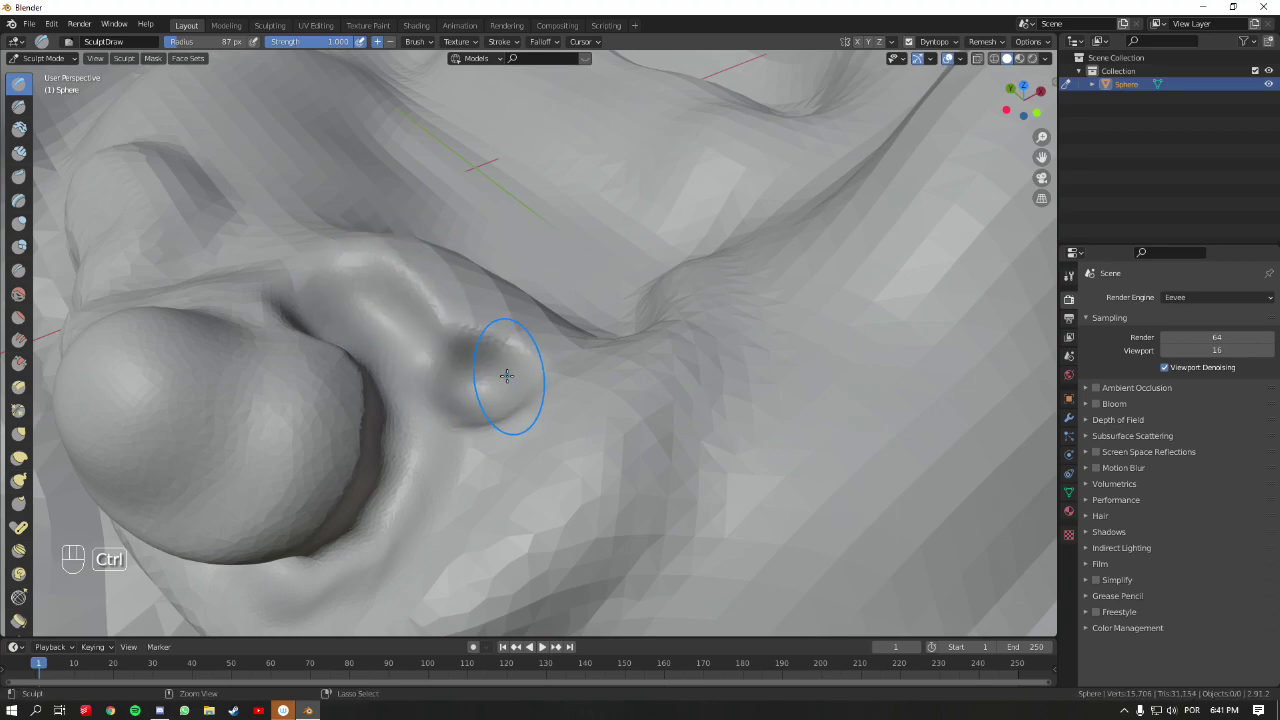
- Carve a deep curved groove next to the round bump and display the mesh as wireframe
{"action": "mouse_move", "coordinate": [470, 295]}
{"action": "middle_mouse_down"}
{"action": "mouse_move", "coordinate": [606, 294]}
{"action": "mouse_move", "coordinate": [591, 331]}
{"action": "mouse_move", "coordinate": [627, 346]}
{"action": "middle_mouse_up"}
{"action": "middle_click_drag", "start_coordinate": [627, 346], "coordinate": [600, 351], "text": "shift"}
{"action": "mouse_move", "coordinate": [660, 294]}
{"action": "left_mouse_down", "text": "ctrl"}
{"action": "mouse_move", "coordinate": [590, 405]}
{"action": "mouse_move", "coordinate": [625, 293]}
{"action": "left_mouse_up", "text": "ctrl"}
{"action": "key", "text": "shift+z"}
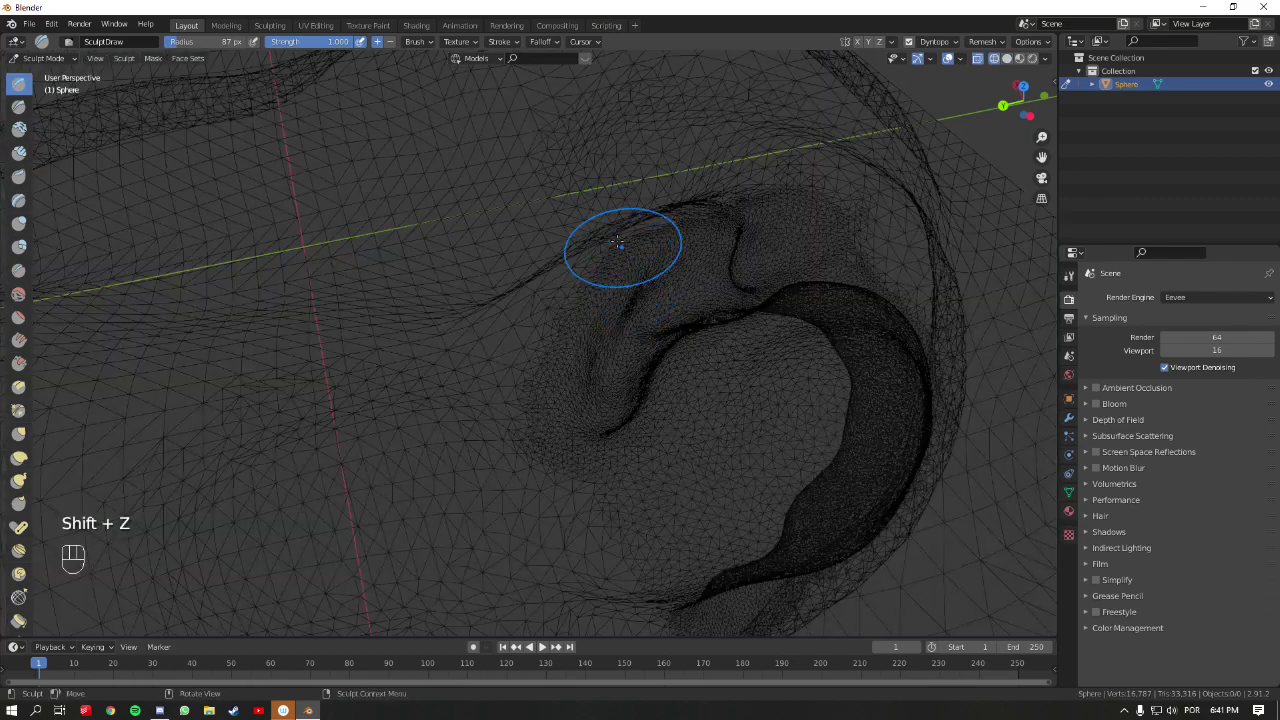
- Examine the groove's mesh density and the Remesh options, returning the display to solid shading
{"action": "mouse_move", "coordinate": [594, 277]}
{"action": "middle_mouse_down"}
{"action": "mouse_move", "coordinate": [527, 368]}
{"action": "mouse_move", "coordinate": [629, 377]}
{"action": "middle_mouse_up"}
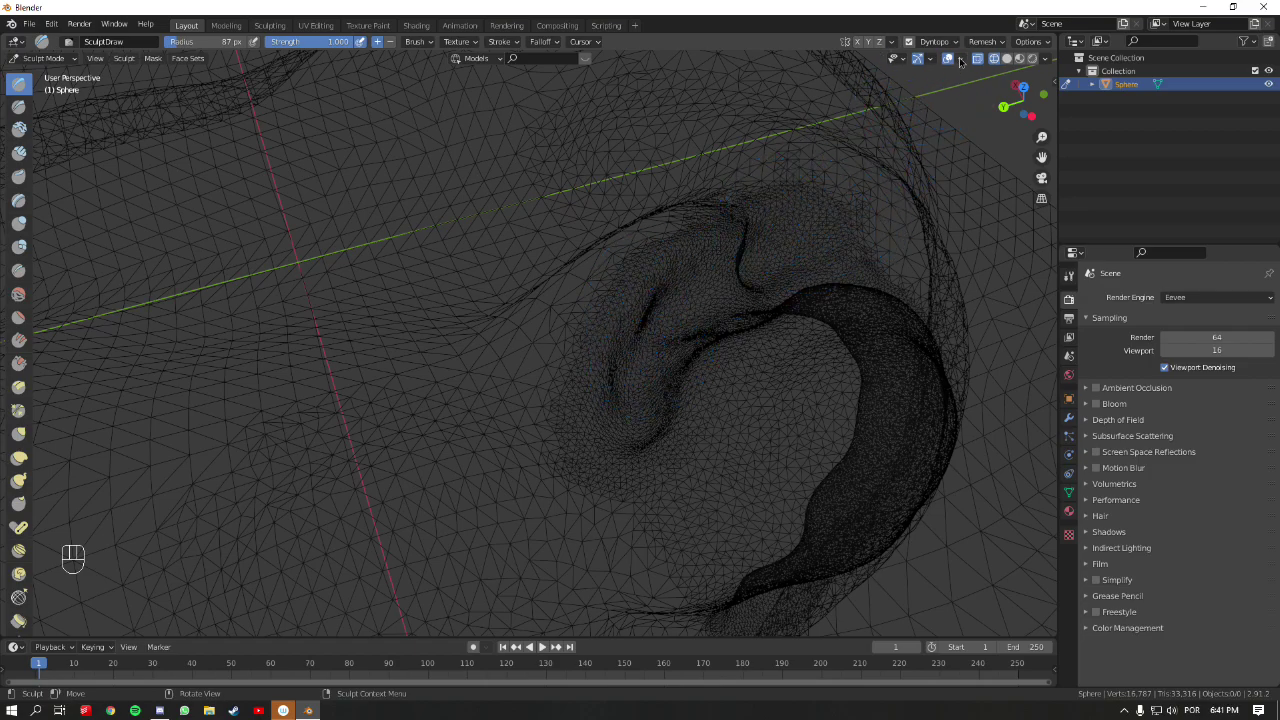
{"action": "left_click", "coordinate": [984, 41]}
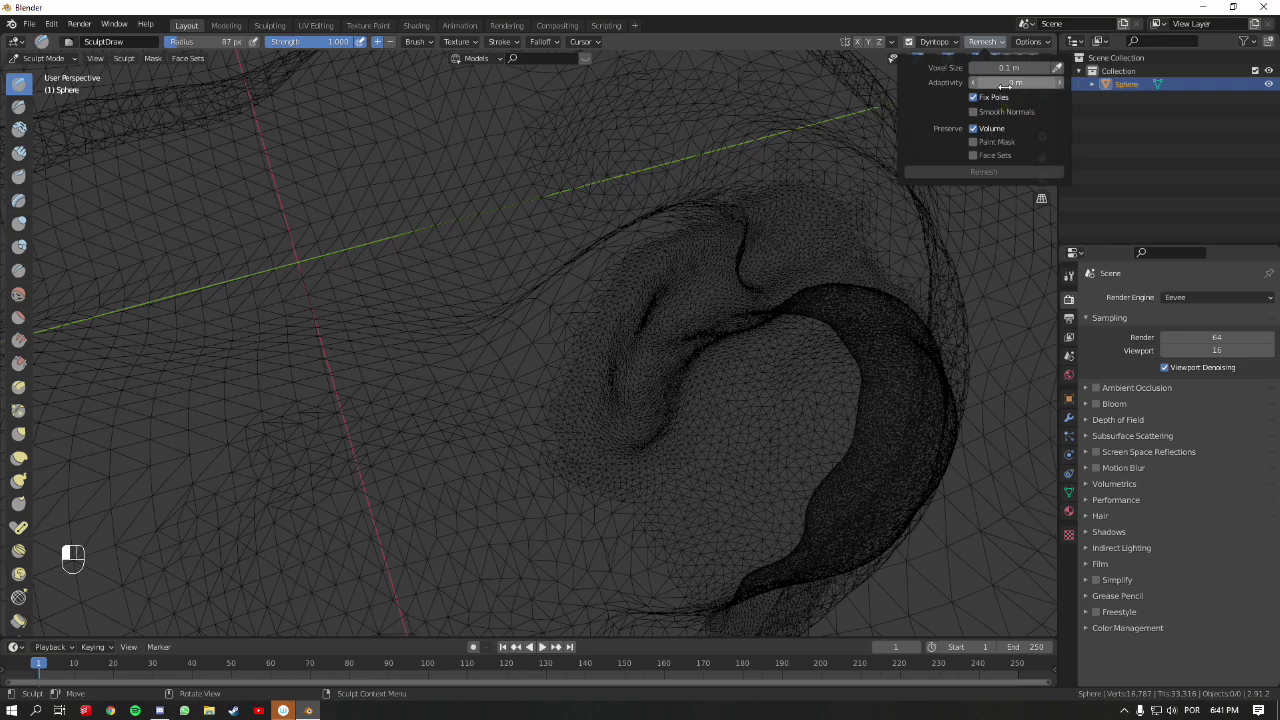
{"action": "key", "text": "shift+z"}
{"action": "left_click", "coordinate": [984, 41]}
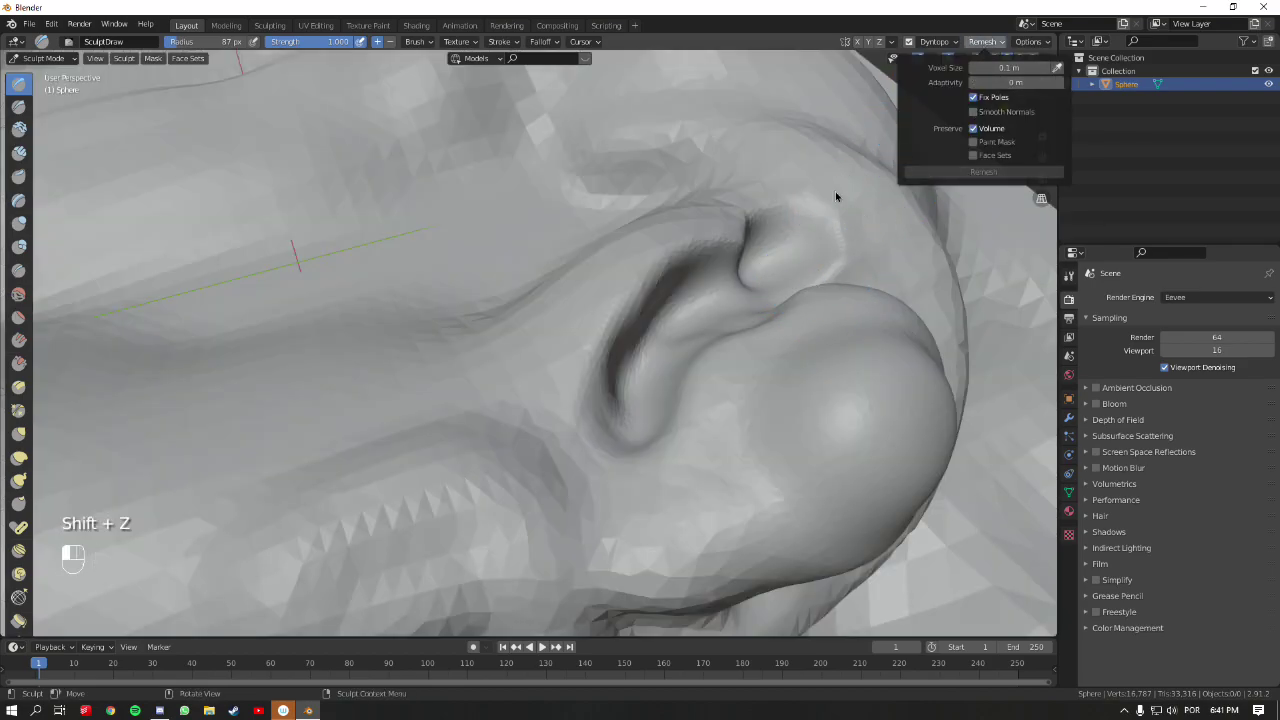
- Turn off dynamic topology and set the Remesh voxel size to 0.01 m
{"action": "mouse_move", "coordinate": [765, 202]}
{"action": "middle_mouse_down", "text": "ctrl"}
{"action": "mouse_move", "coordinate": [729, 267]}
{"action": "mouse_move", "coordinate": [734, 330]}
{"action": "middle_mouse_up", "text": "ctrl"}
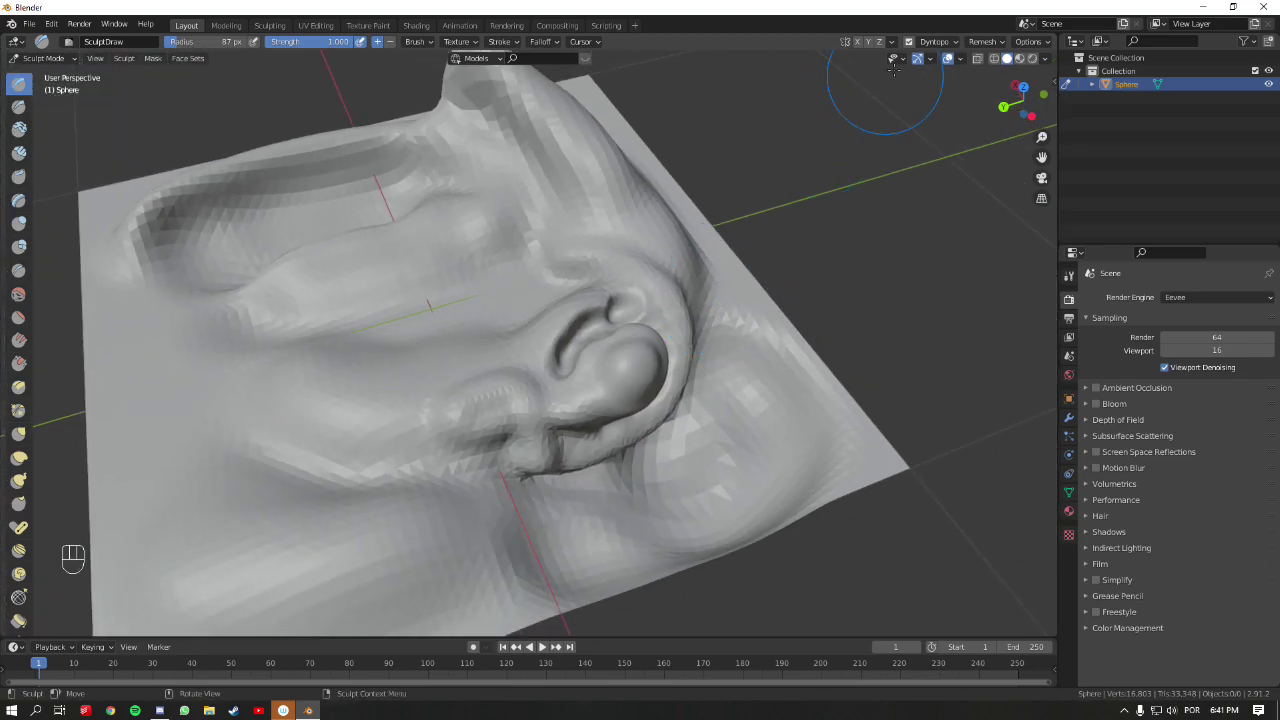
{"action": "left_click", "coordinate": [981, 41]}
{"action": "left_click", "coordinate": [983, 43]}
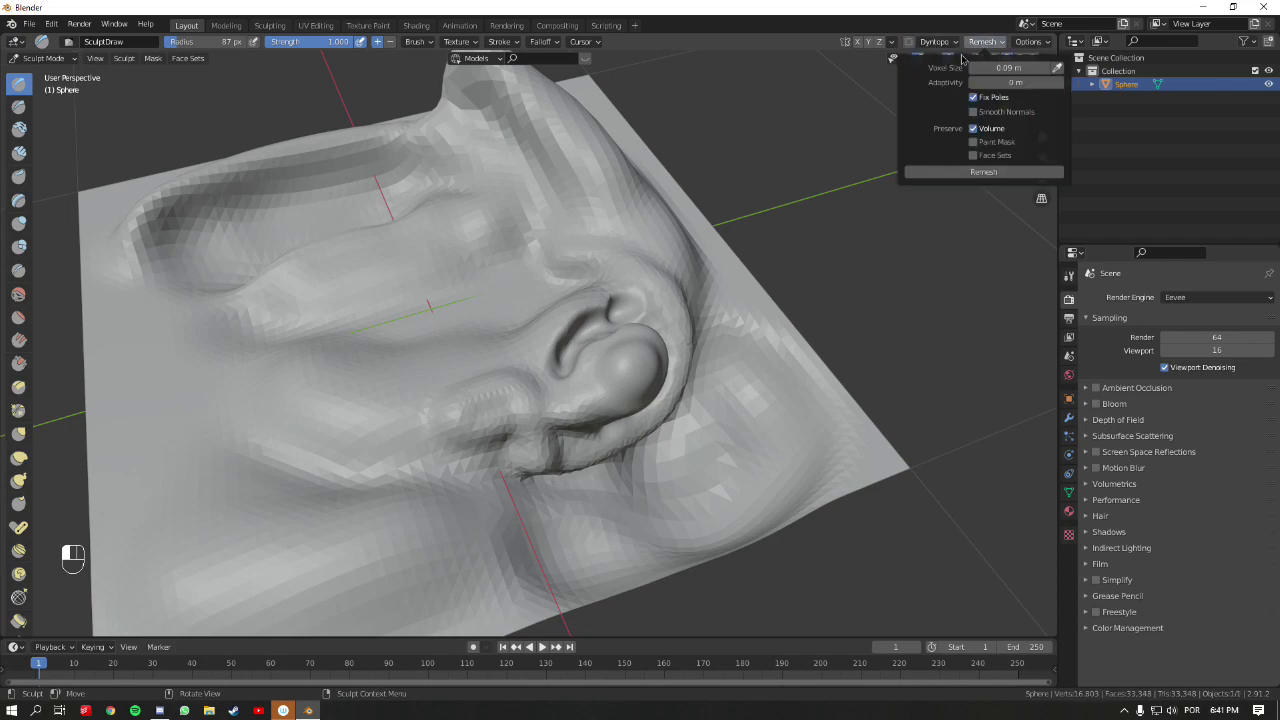
{"action": "middle_click_drag", "start_coordinate": [702, 325], "coordinate": [696, 256], "text": "ctrl"}
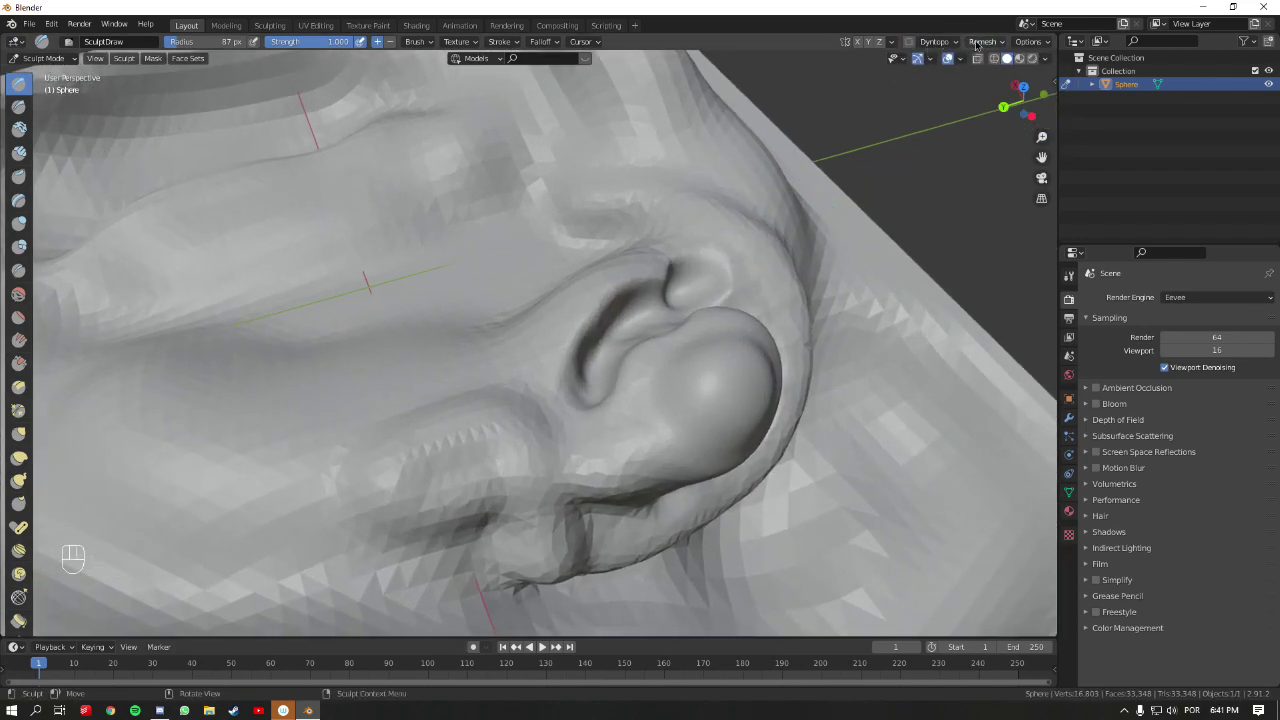
{"action": "left_click", "coordinate": [978, 43]}
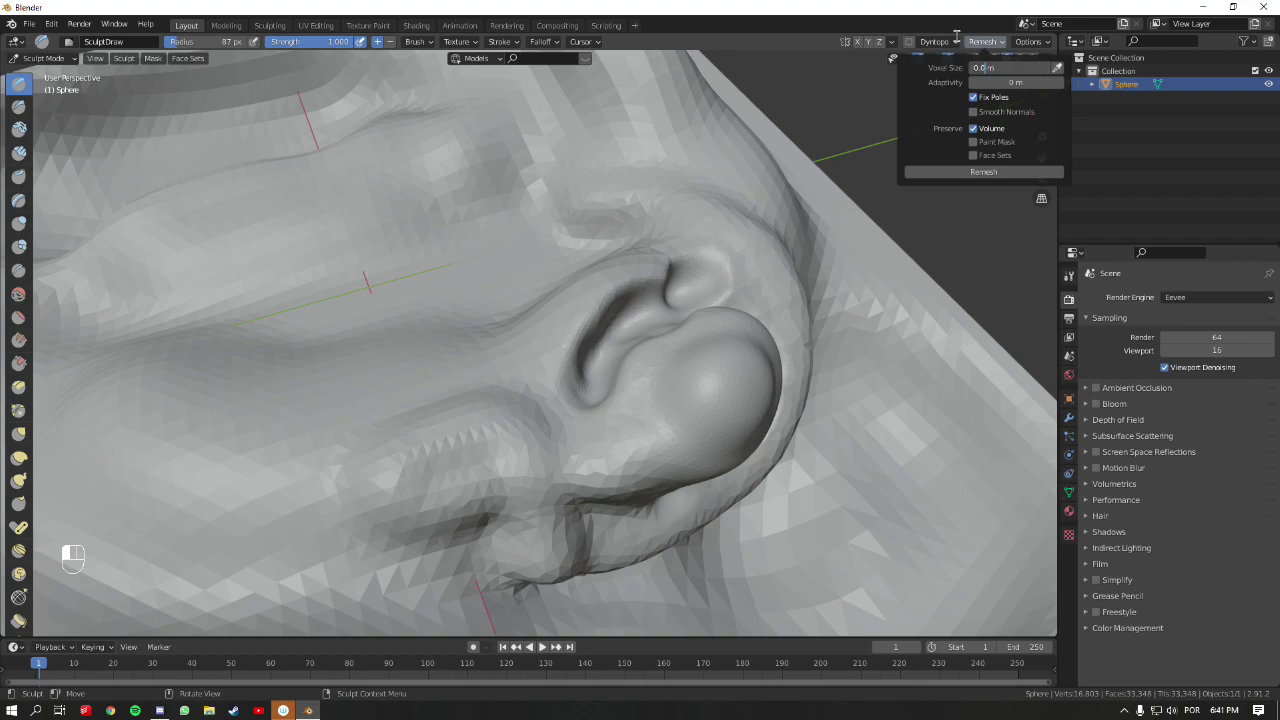
- Display the sculpt as wireframe and remesh it with the 0.01 m voxel size
{"action": "key", "text": "shift+z"}
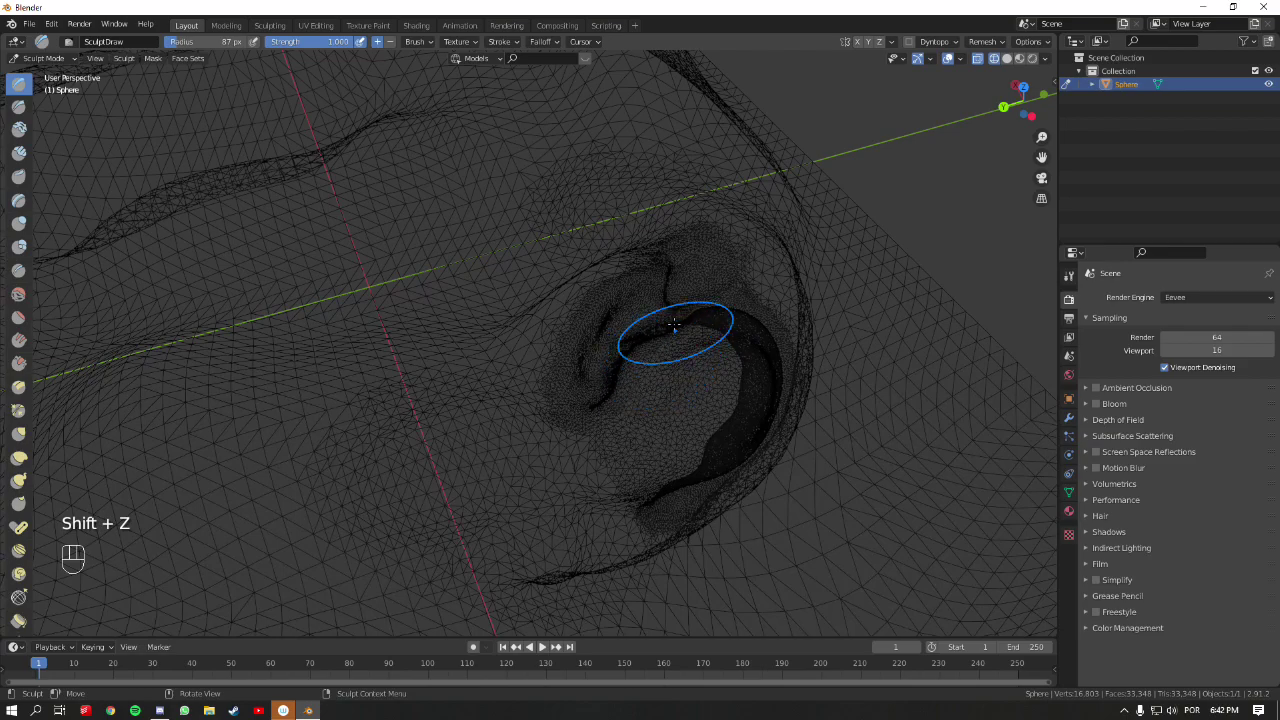
{"action": "middle_click_drag", "start_coordinate": [632, 360], "coordinate": [623, 320]}
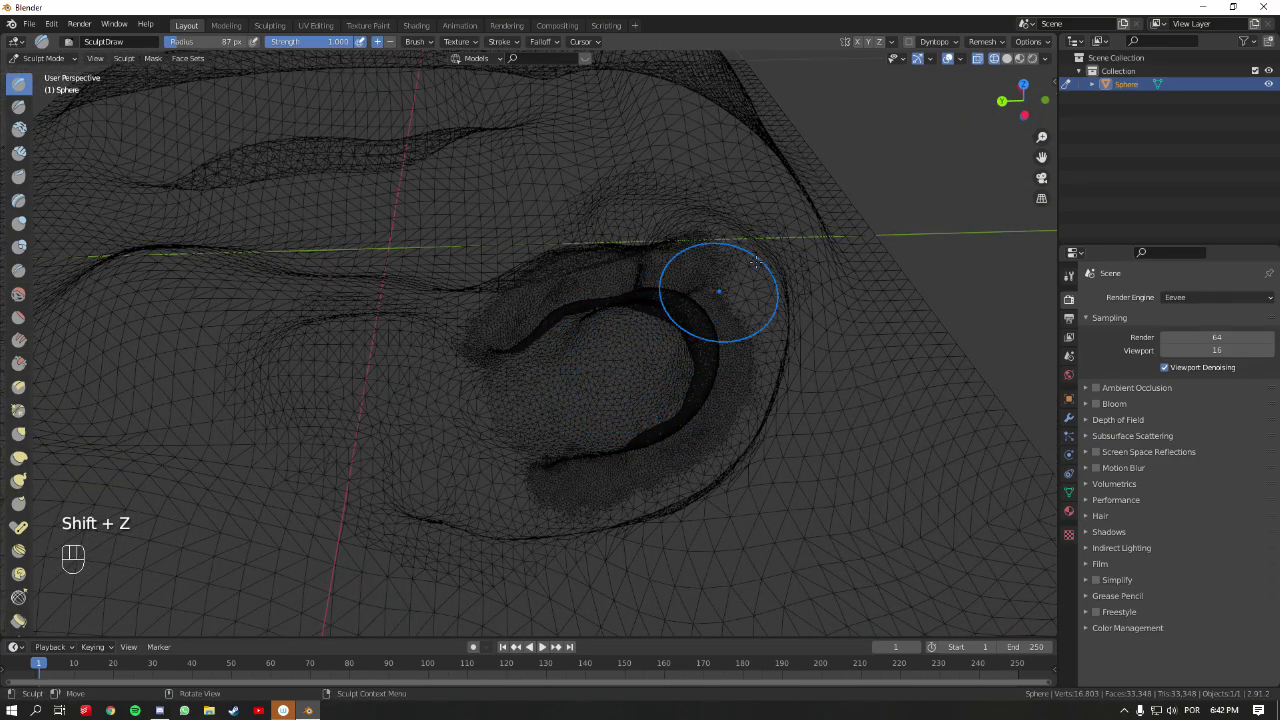
{"action": "left_click", "coordinate": [988, 43]}
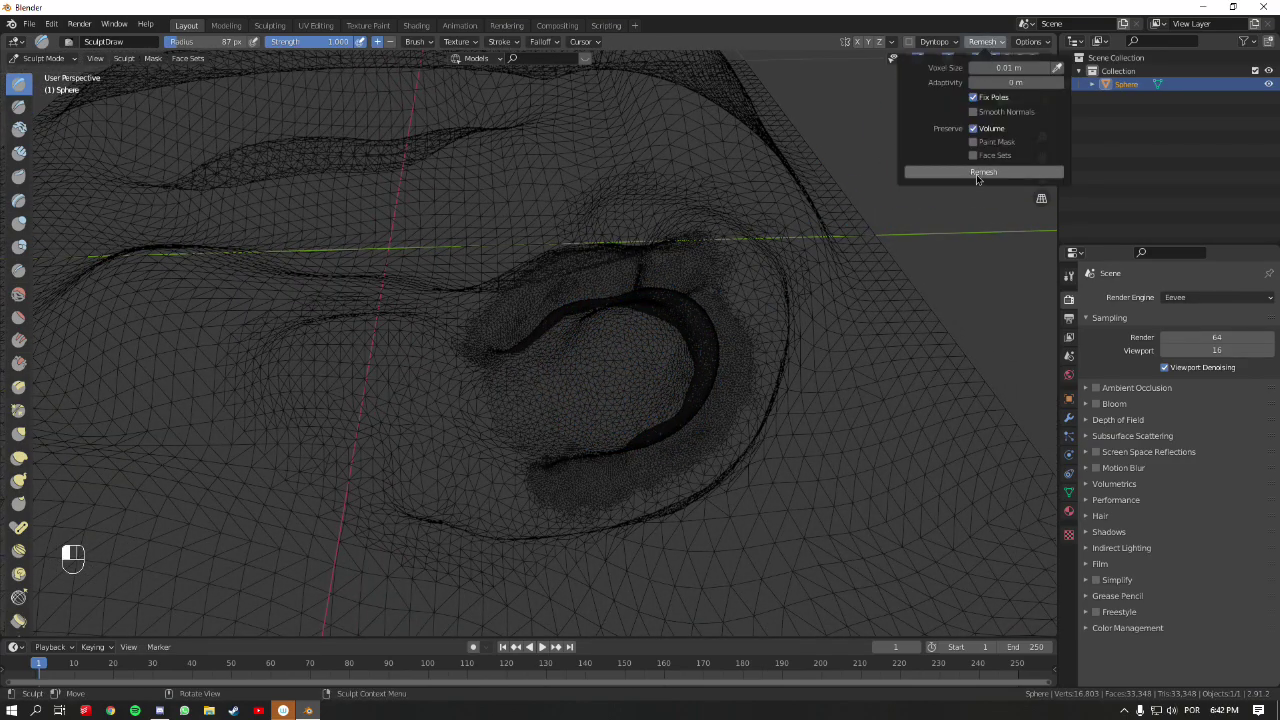
{"action": "left_click", "coordinate": [969, 173]}
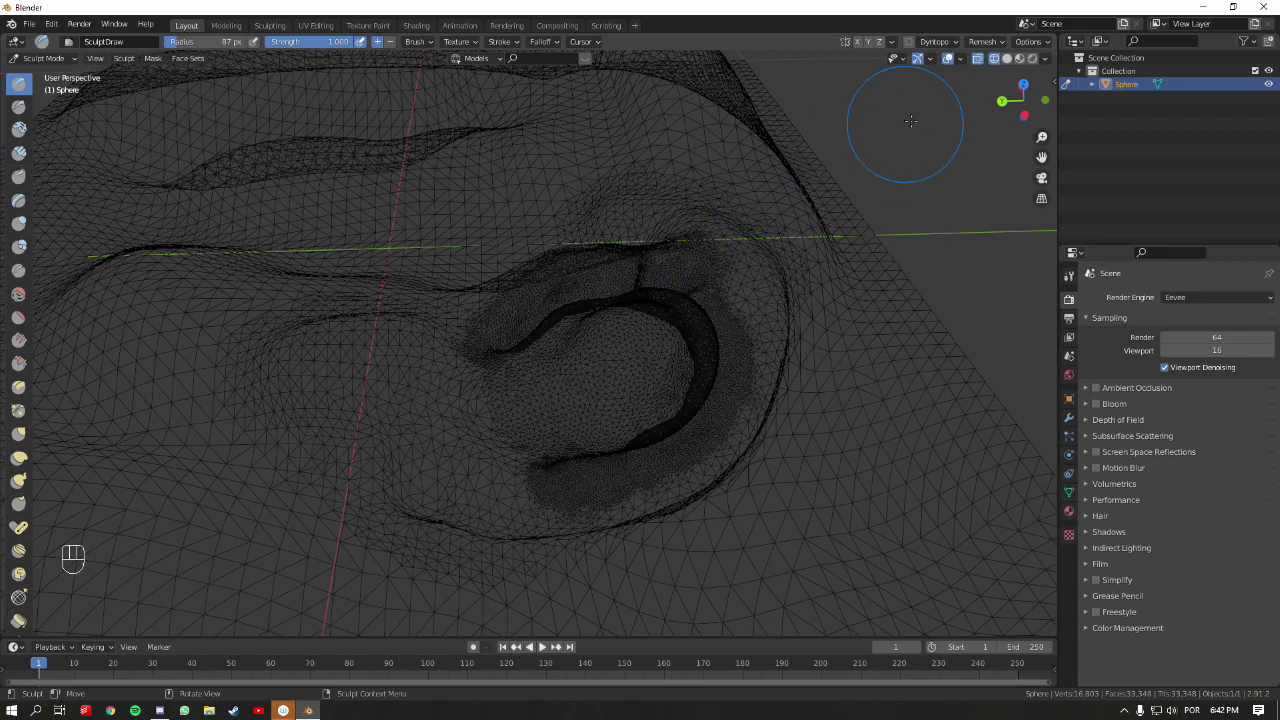
{"action": "left_click", "coordinate": [975, 42]}
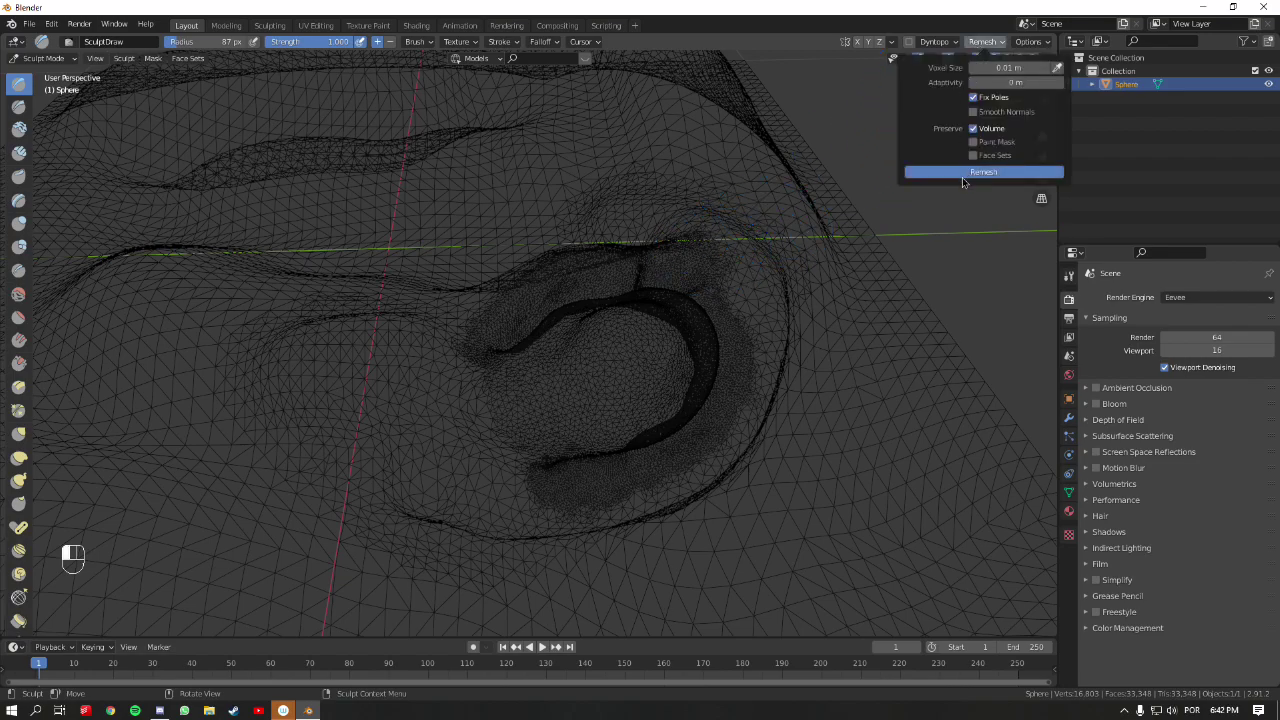
{"action": "left_click", "coordinate": [961, 174]}
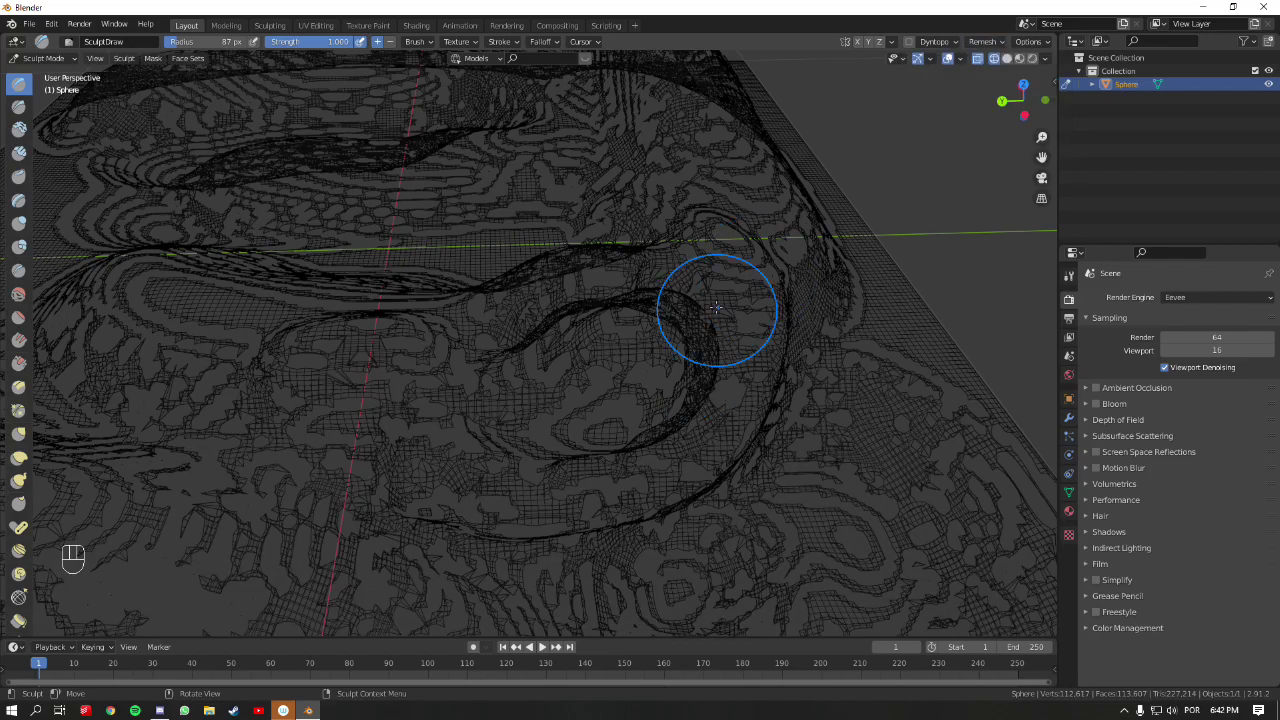
- Switch the display back to solid shading and undo the 0.01 m voxel remesh of the open sculpted surface
{"action": "mouse_move", "coordinate": [729, 329]}
{"action": "middle_mouse_down"}
{"action": "mouse_move", "coordinate": [638, 266]}
{"action": "mouse_move", "coordinate": [717, 355]}
{"action": "mouse_move", "coordinate": [657, 405]}
{"action": "mouse_move", "coordinate": [654, 334]}
{"action": "mouse_move", "coordinate": [620, 357]}
{"action": "mouse_move", "coordinate": [530, 344]}
{"action": "middle_mouse_up"}
{"action": "key", "text": "shift+z"}
{"action": "mouse_move", "coordinate": [530, 344]}
{"action": "left_mouse_down", "text": "shift"}
{"action": "mouse_move", "coordinate": [720, 424]}
{"action": "mouse_move", "coordinate": [700, 388]}
{"action": "left_mouse_up", "text": "shift"}
{"action": "key", "text": "ctrl+z"}
{"action": "mouse_move", "coordinate": [688, 347]}
{"action": "middle_mouse_down"}
{"action": "mouse_move", "coordinate": [666, 350]}
{"action": "mouse_move", "coordinate": [757, 307]}
{"action": "middle_mouse_up"}
{"action": "key", "text": "ctrl+z"}
{"action": "middle_click_drag", "start_coordinate": [717, 257], "coordinate": [684, 396], "text": "ctrl"}
{"action": "middle_click_drag", "start_coordinate": [684, 396], "coordinate": [742, 348]}
- Try remeshing the open sculpted surface with a 0.09 m voxel size and undo the remeshing
{"action": "left_click", "coordinate": [988, 42]}
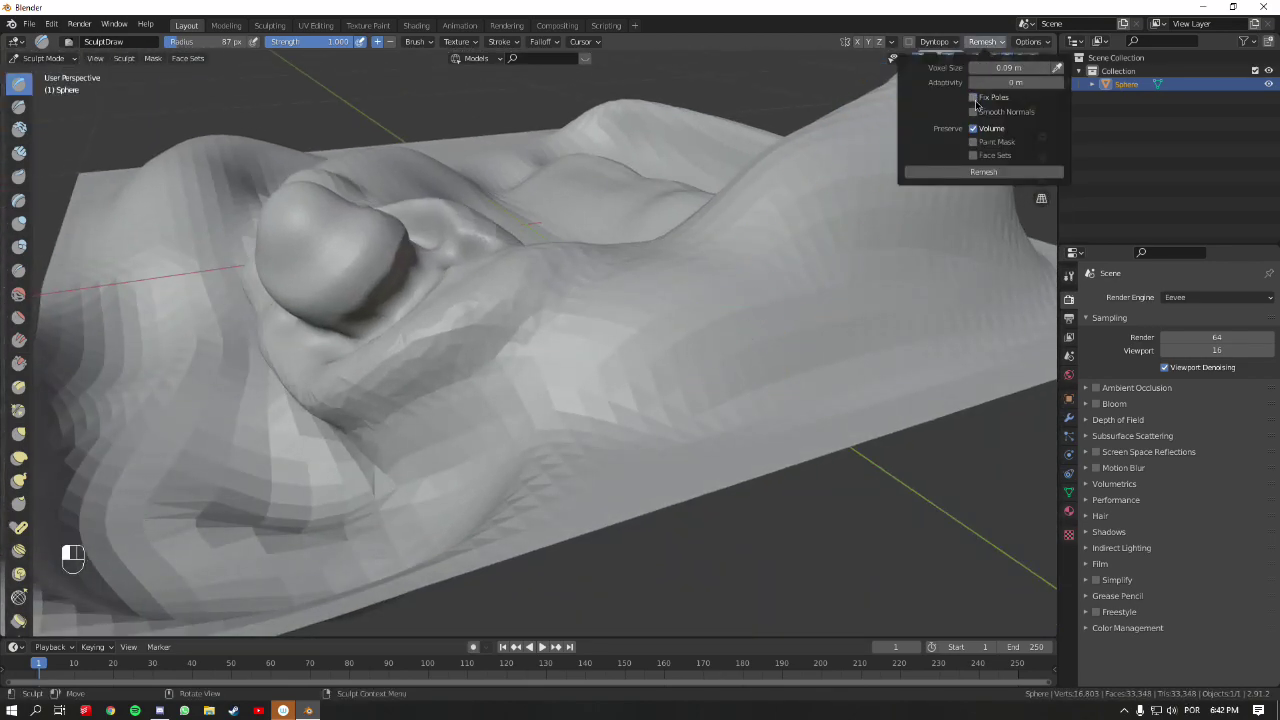
{"action": "left_click", "coordinate": [980, 173]}
{"action": "left_click", "coordinate": [980, 173]}
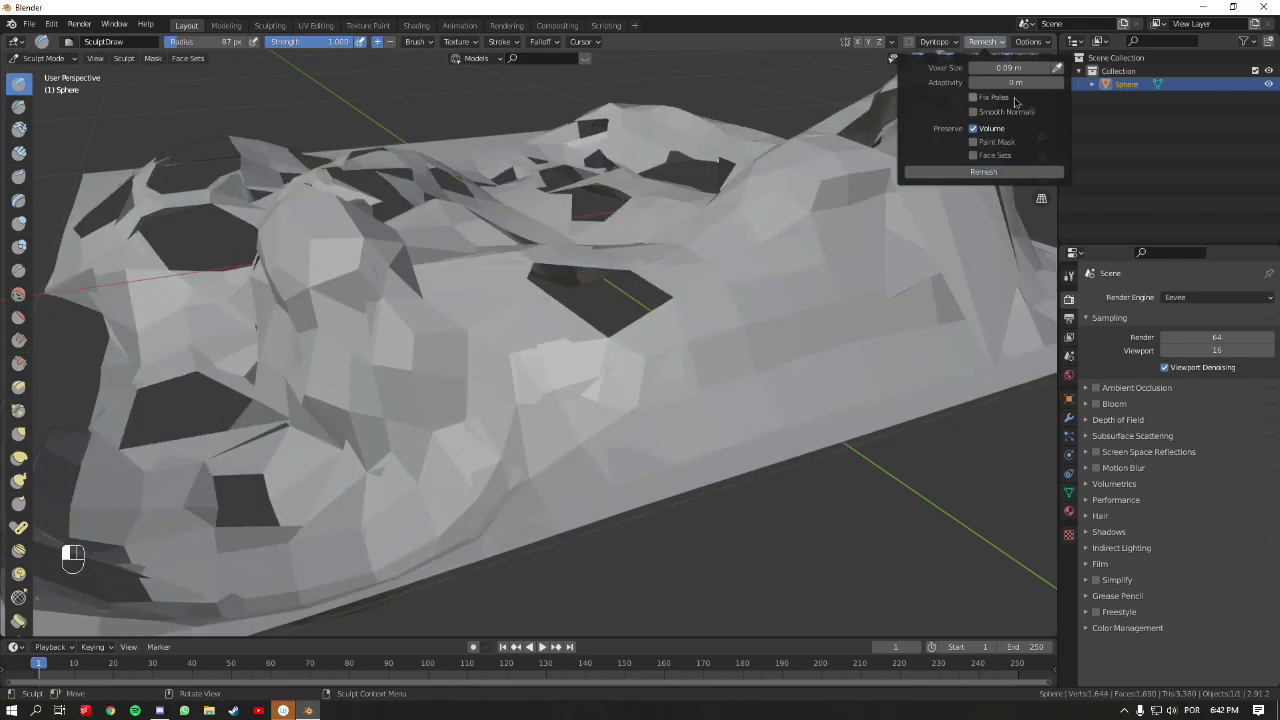
{"action": "key", "text": "ctrl+z"}
{"action": "key", "text": "ctrl+z"}
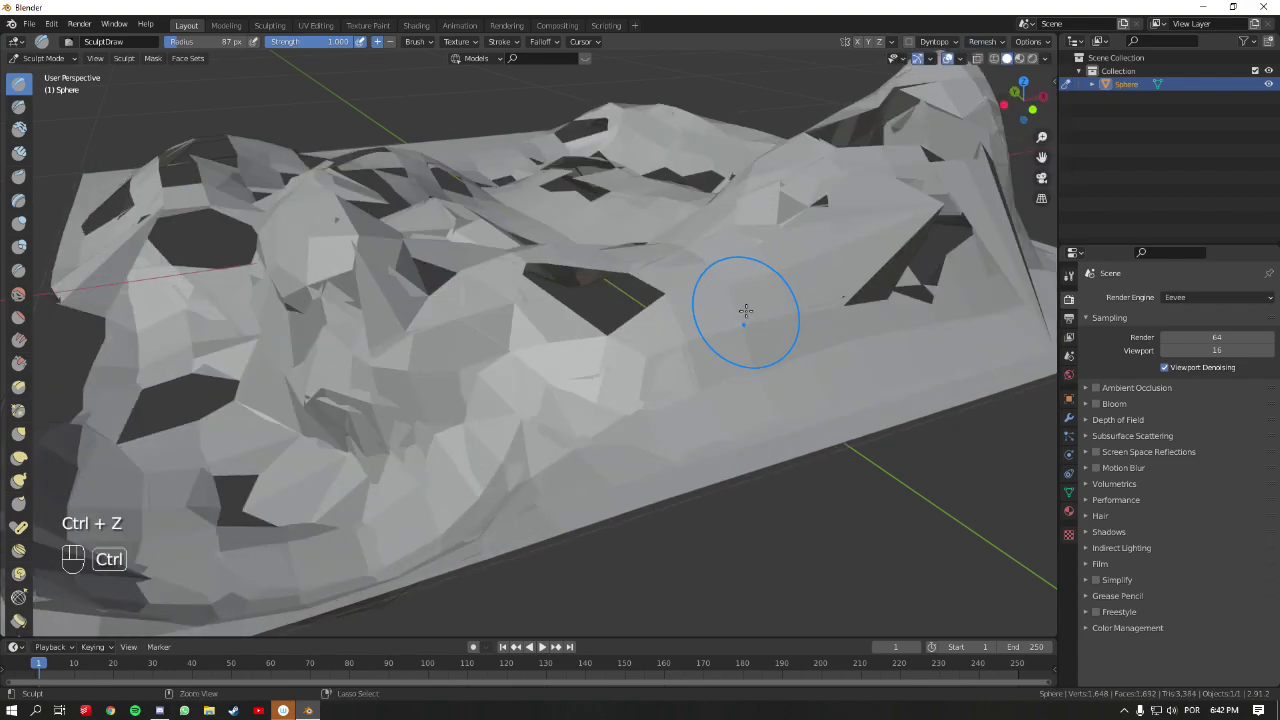
- Extrude the entire sculpted surface downward in Edit Mode to give it thickness, and return to Sculpt Mode
{"action": "scroll", "coordinate": [743, 290], "scroll_direction": "down", "scroll_amount": 5}
{"action": "key", "text": "Tab"}
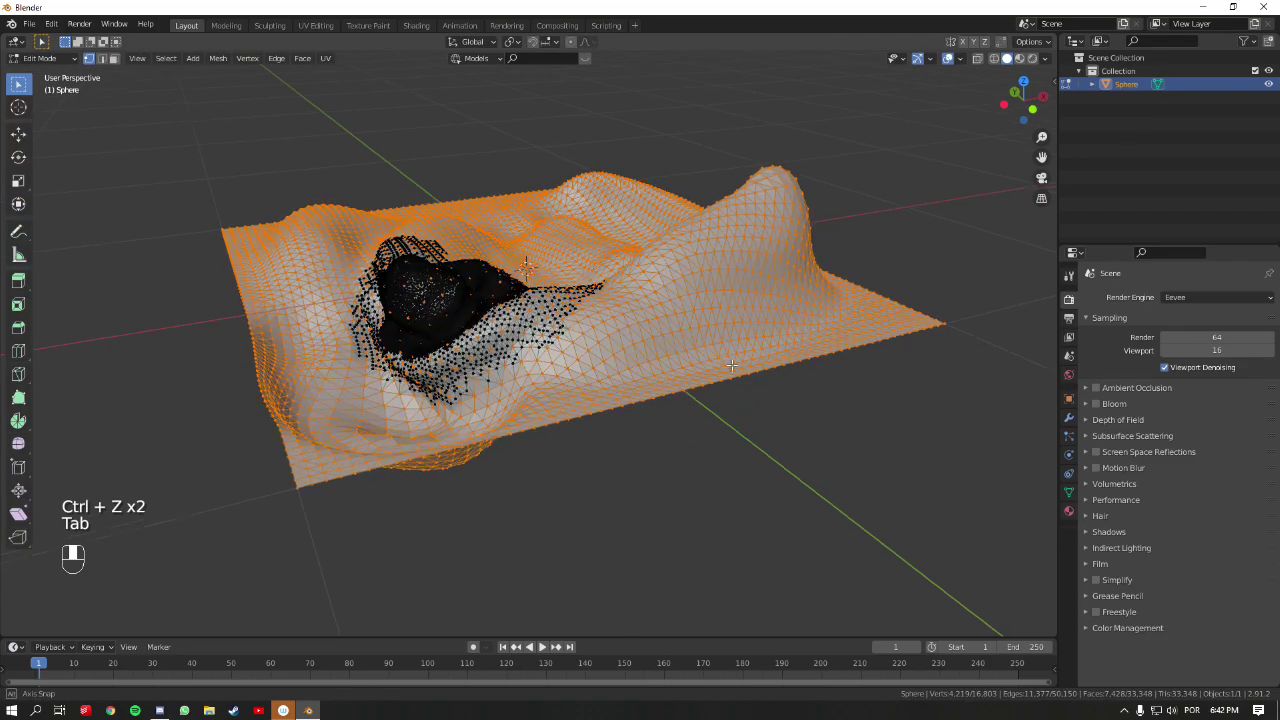
{"action": "key", "text": "1"}
{"action": "left_click", "coordinate": [712, 372], "text": "alt"}
{"action": "mouse_move", "coordinate": [714, 372]}
{"action": "middle_mouse_down", "text": "alt"}
{"action": "mouse_move", "coordinate": [814, 357]}
{"action": "mouse_move", "coordinate": [774, 378]}
{"action": "middle_mouse_up", "text": "alt"}
{"action": "mouse_move", "coordinate": [460, 414]}
{"action": "middle_mouse_down"}
{"action": "mouse_move", "coordinate": [480, 469]}
{"action": "mouse_move", "coordinate": [331, 456]}
{"action": "mouse_move", "coordinate": [663, 297]}
{"action": "middle_mouse_up"}
{"action": "key", "text": "a"}
{"action": "key", "text": "e"}
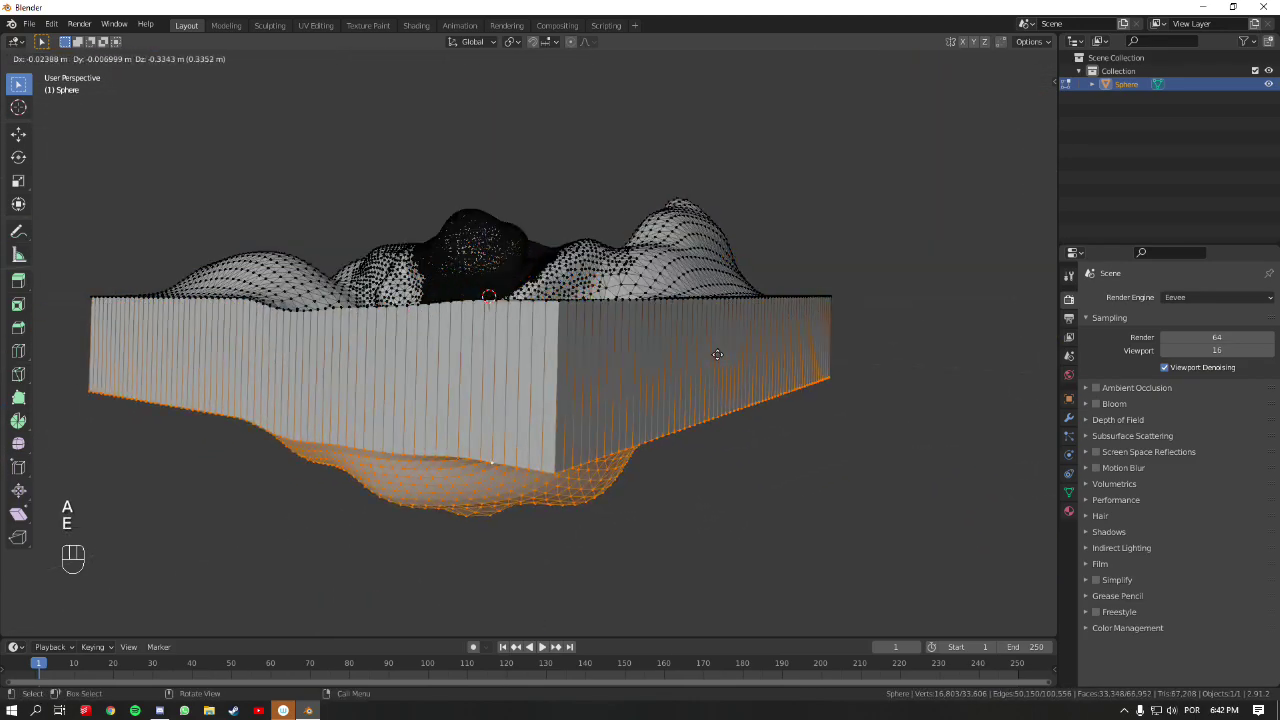
{"action": "left_click", "coordinate": [719, 392]}
{"action": "key", "text": "Tab"}
- Try a coarse voxel remesh on the thickened block, inspect it from below and above, and undo it
{"action": "mouse_move", "coordinate": [701, 292]}
{"action": "middle_mouse_down"}
{"action": "mouse_move", "coordinate": [671, 361]}
{"action": "mouse_move", "coordinate": [748, 362]}
{"action": "mouse_move", "coordinate": [512, 387]}
{"action": "middle_mouse_up"}
{"action": "left_click", "coordinate": [980, 42]}
{"action": "left_click", "coordinate": [982, 180]}
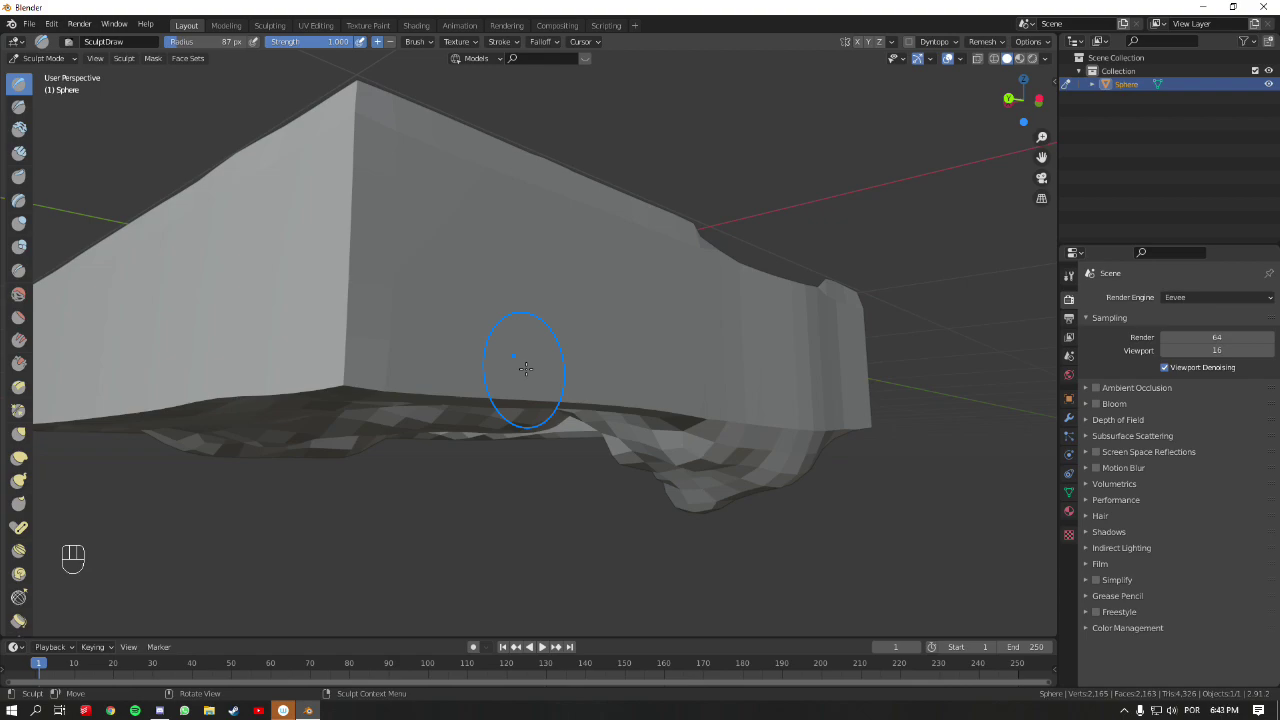
{"action": "middle_click_drag", "start_coordinate": [689, 307], "coordinate": [700, 480]}
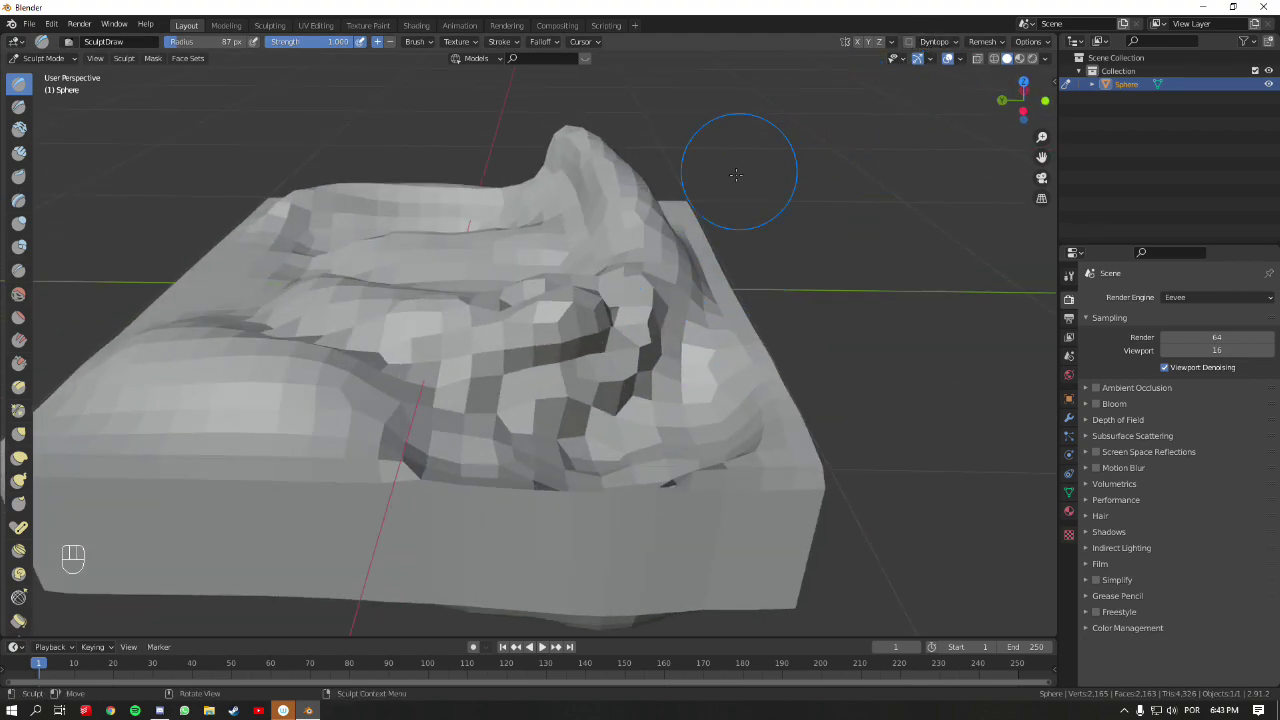
{"action": "key", "text": "ctrl+z"}
- Display the thickened block as wireframe and remesh it with a 0.01 m voxel size and Fix Poles enabled
{"action": "mouse_move", "coordinate": [666, 271]}
{"action": "middle_mouse_down"}
{"action": "mouse_move", "coordinate": [623, 323]}
{"action": "mouse_move", "coordinate": [654, 345]}
{"action": "middle_mouse_up"}
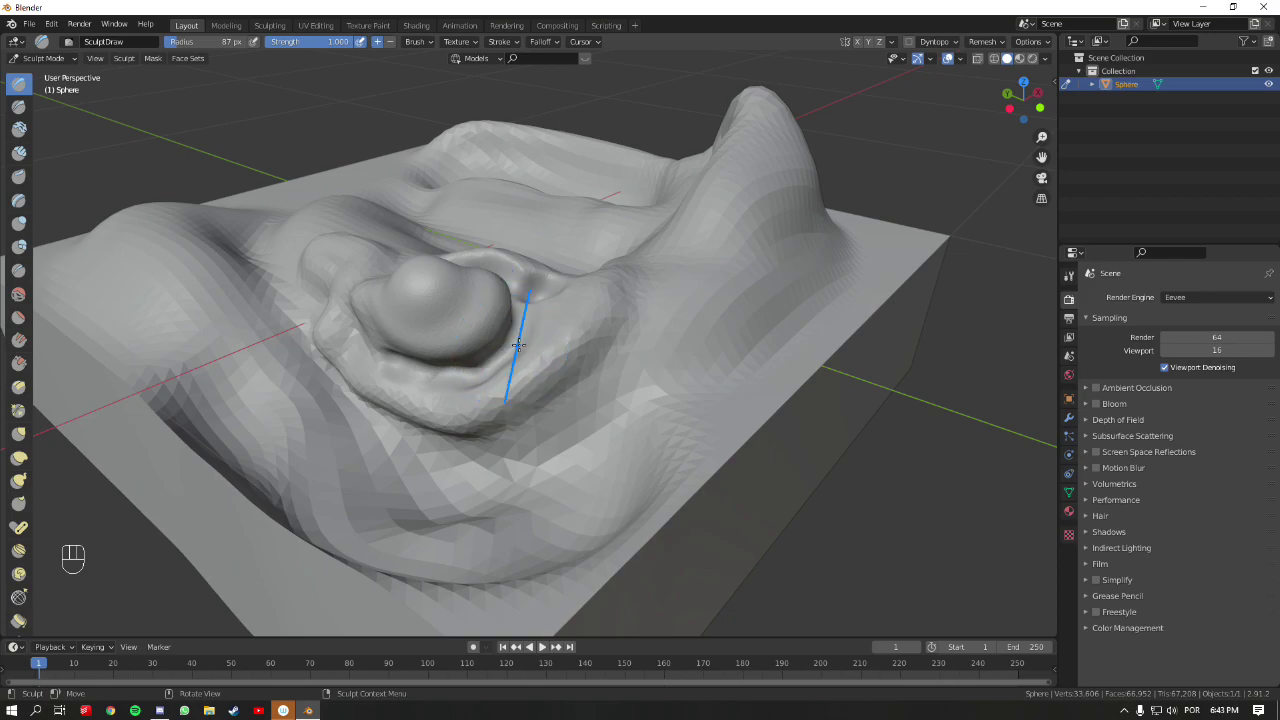
{"action": "key", "text": "shift+z"}
{"action": "mouse_move", "coordinate": [663, 337]}
{"action": "middle_mouse_down"}
{"action": "mouse_move", "coordinate": [798, 379]}
{"action": "mouse_move", "coordinate": [709, 329]}
{"action": "mouse_move", "coordinate": [634, 363]}
{"action": "middle_mouse_up"}
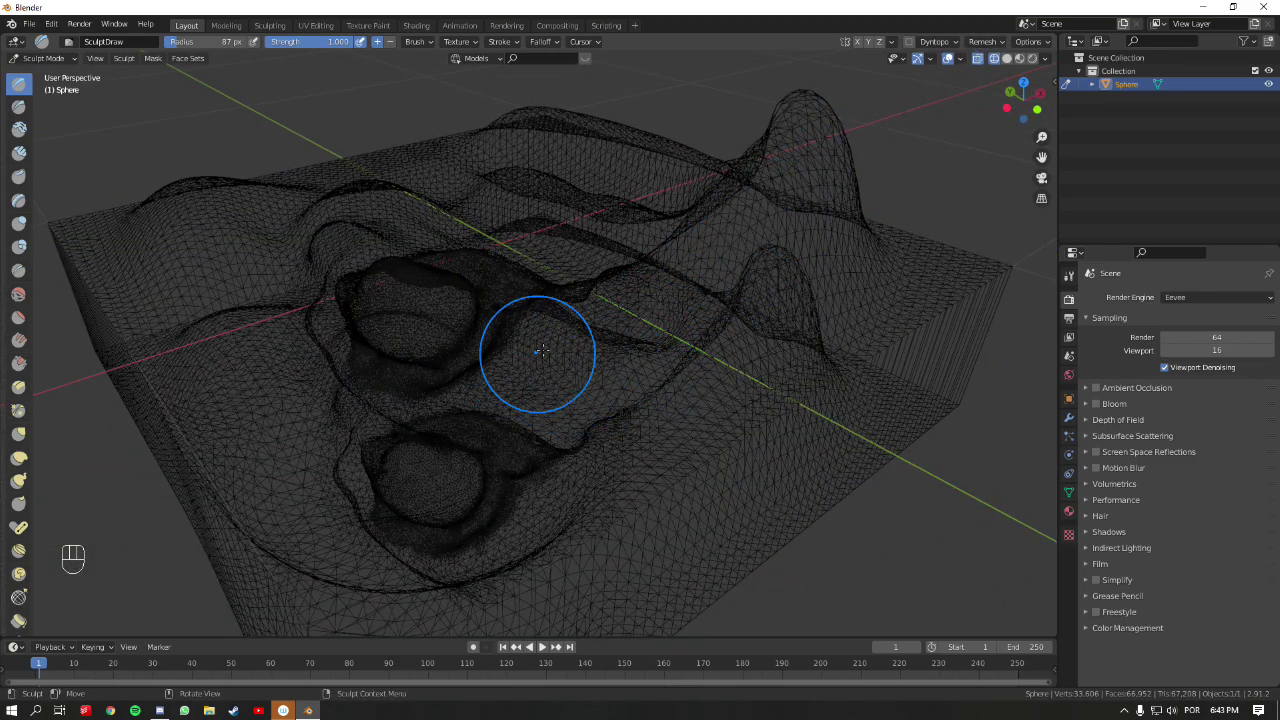
{"action": "middle_click_drag", "start_coordinate": [709, 291], "coordinate": [640, 320]}
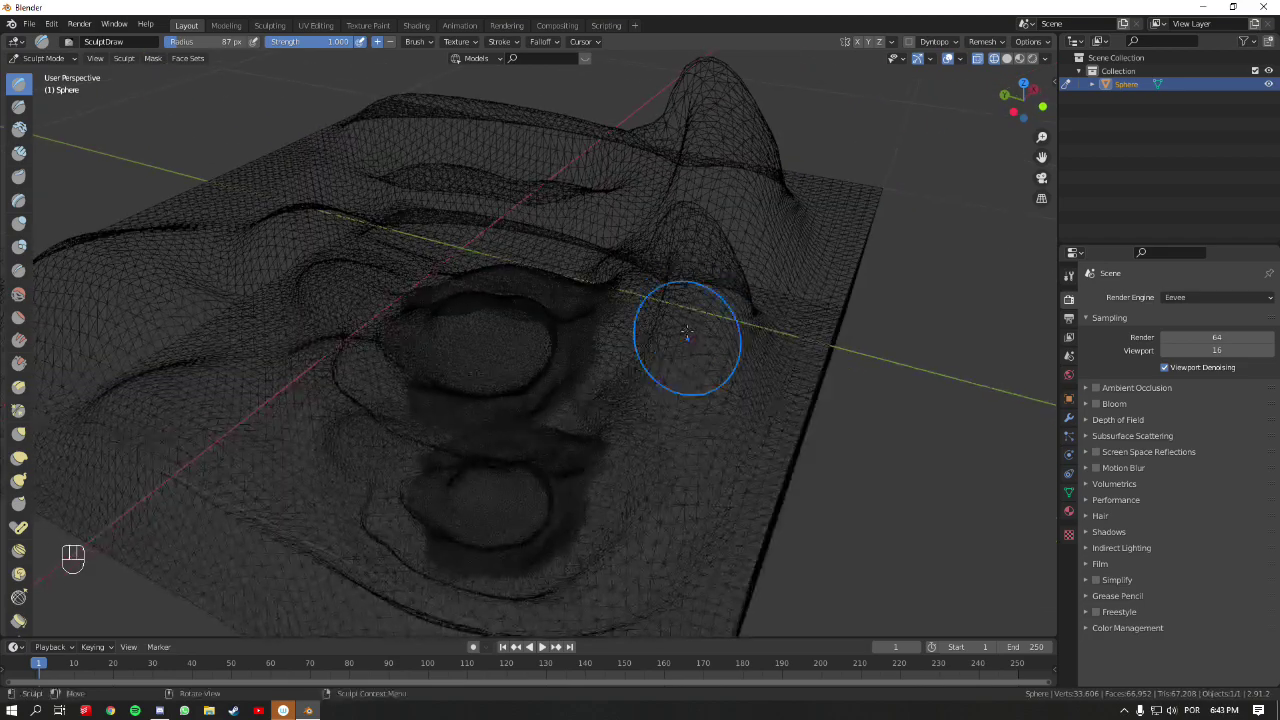
{"action": "left_click", "coordinate": [980, 42]}
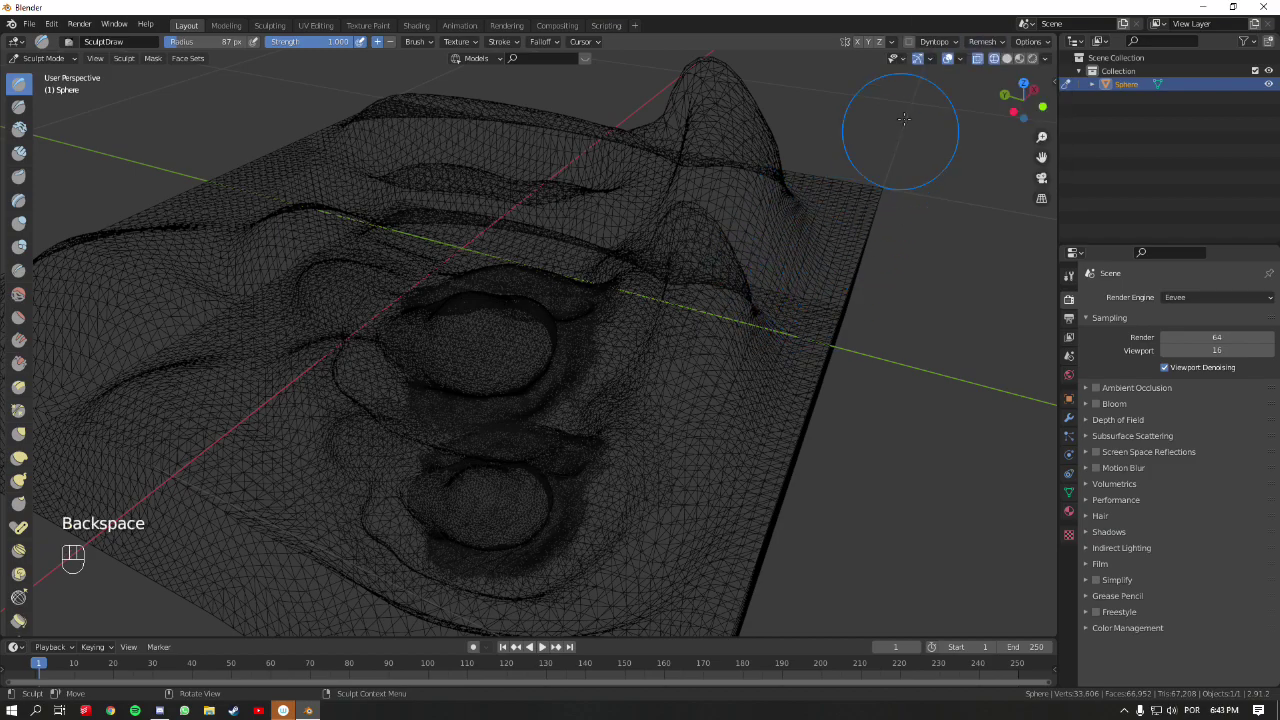
{"action": "left_click", "coordinate": [987, 42]}
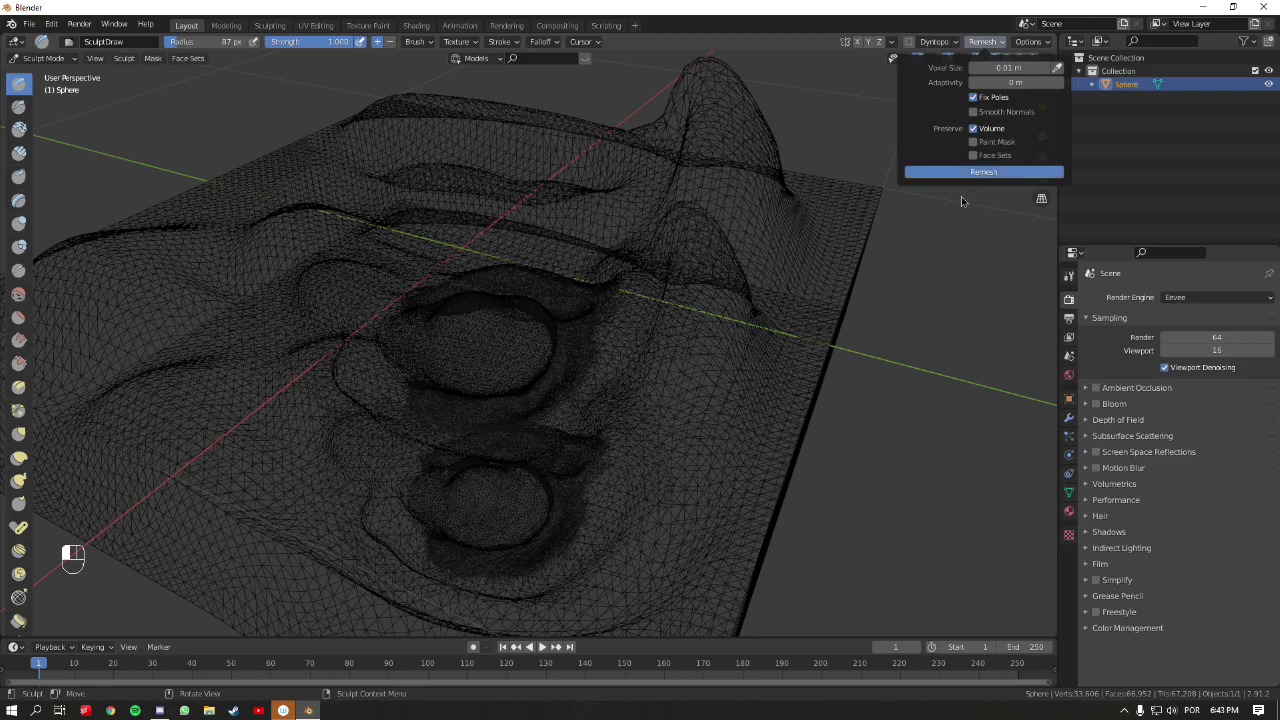
{"action": "key", "text": "ctrl+r"}
- Examine the remeshed block's topology around the round bump in wireframe and solid shading
{"action": "mouse_move", "coordinate": [523, 291]}
{"action": "middle_mouse_down"}
{"action": "mouse_move", "coordinate": [629, 357]}
{"action": "mouse_move", "coordinate": [686, 320]}
{"action": "mouse_move", "coordinate": [700, 234]}
{"action": "mouse_move", "coordinate": [729, 306]}
{"action": "mouse_move", "coordinate": [698, 283]}
{"action": "mouse_move", "coordinate": [586, 297]}
{"action": "mouse_move", "coordinate": [602, 305]}
{"action": "middle_mouse_up"}
{"action": "key", "text": "shift+z"}
{"action": "key", "text": "shift+z"}
{"action": "key", "text": "shift+z"}
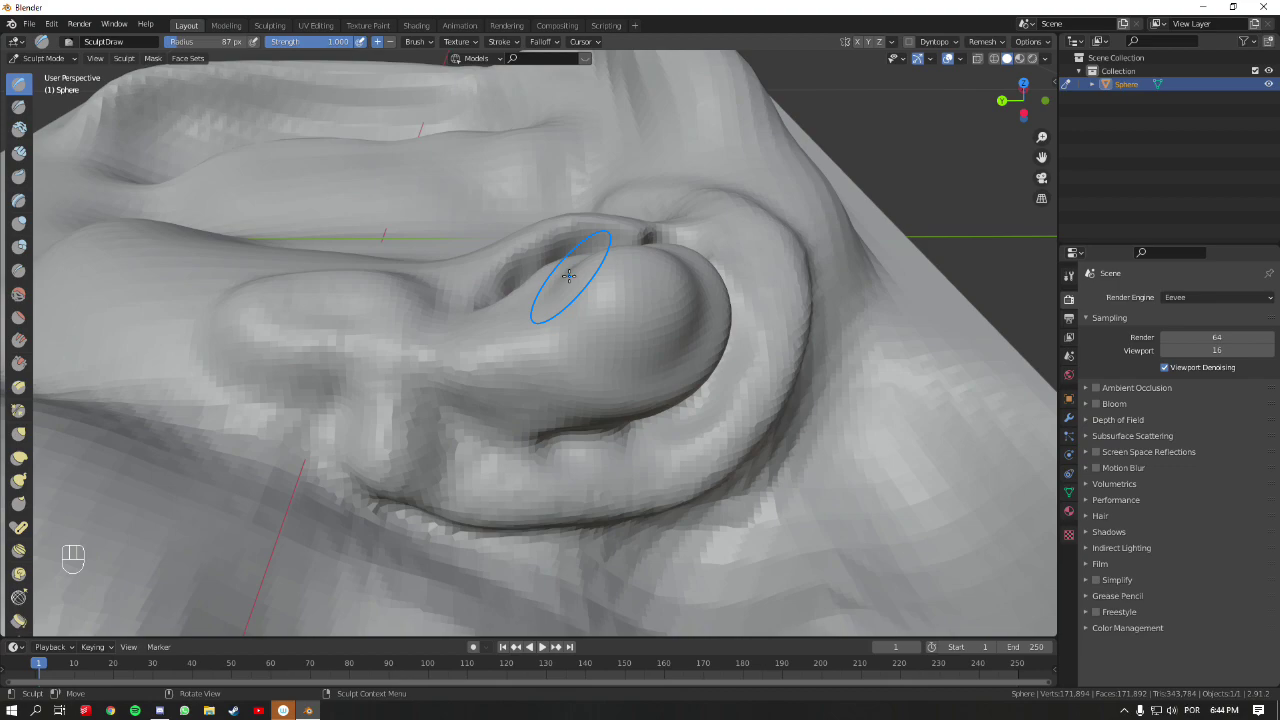
{"action": "mouse_move", "coordinate": [617, 347]}
{"action": "middle_mouse_down", "text": "ctrl"}
{"action": "mouse_move", "coordinate": [614, 330]}
{"action": "mouse_move", "coordinate": [597, 380]}
{"action": "middle_mouse_up", "text": "ctrl"}
- Switch to Object Mode and delete the sculpted block
{"action": "key", "text": "ctrl+Tab"}
{"action": "left_click", "coordinate": [498, 385]}
{"action": "key", "text": "x"}
{"action": "left_click", "coordinate": [585, 362]}
- Add a cube mesh at the world origin and check its geometry in Edit Mode
{"action": "middle_click_drag", "start_coordinate": [601, 402], "coordinate": [710, 420]}
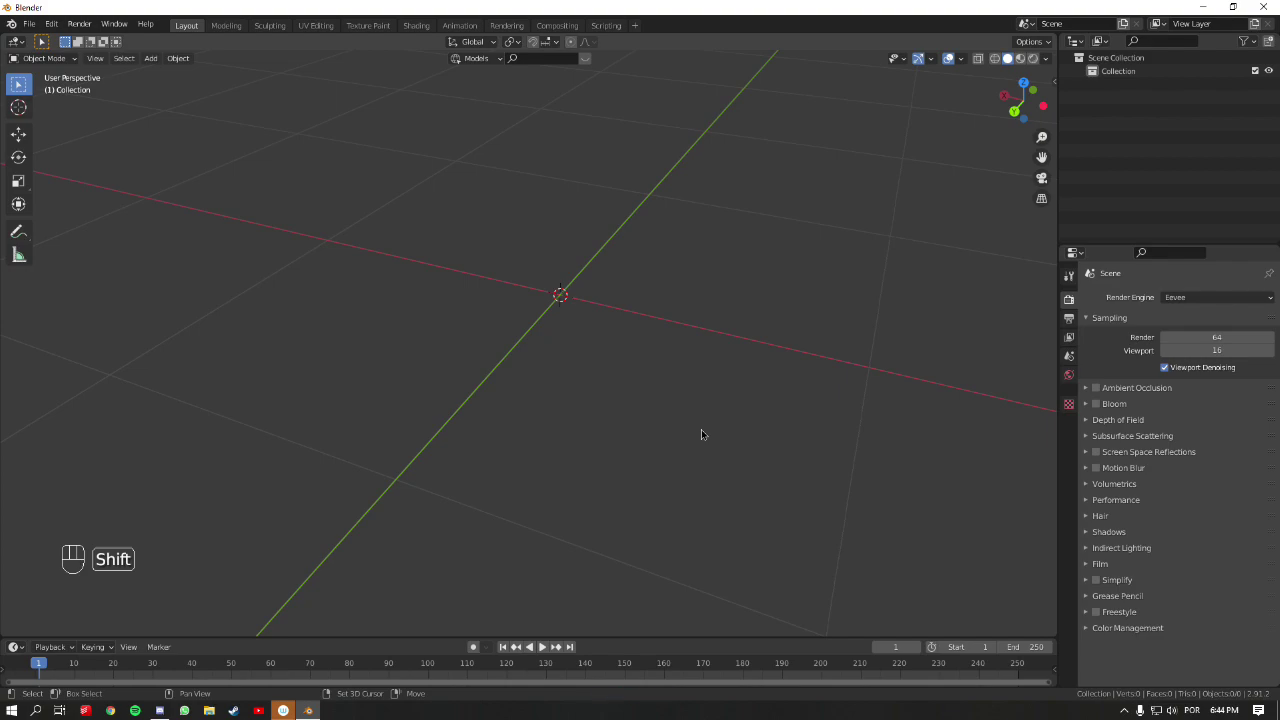
{"action": "mouse_move", "coordinate": [655, 332]}
{"action": "middle_mouse_down", "text": "shift"}
{"action": "mouse_move", "coordinate": [671, 403]}
{"action": "mouse_move", "coordinate": [671, 346]}
{"action": "middle_mouse_up", "text": "shift"}
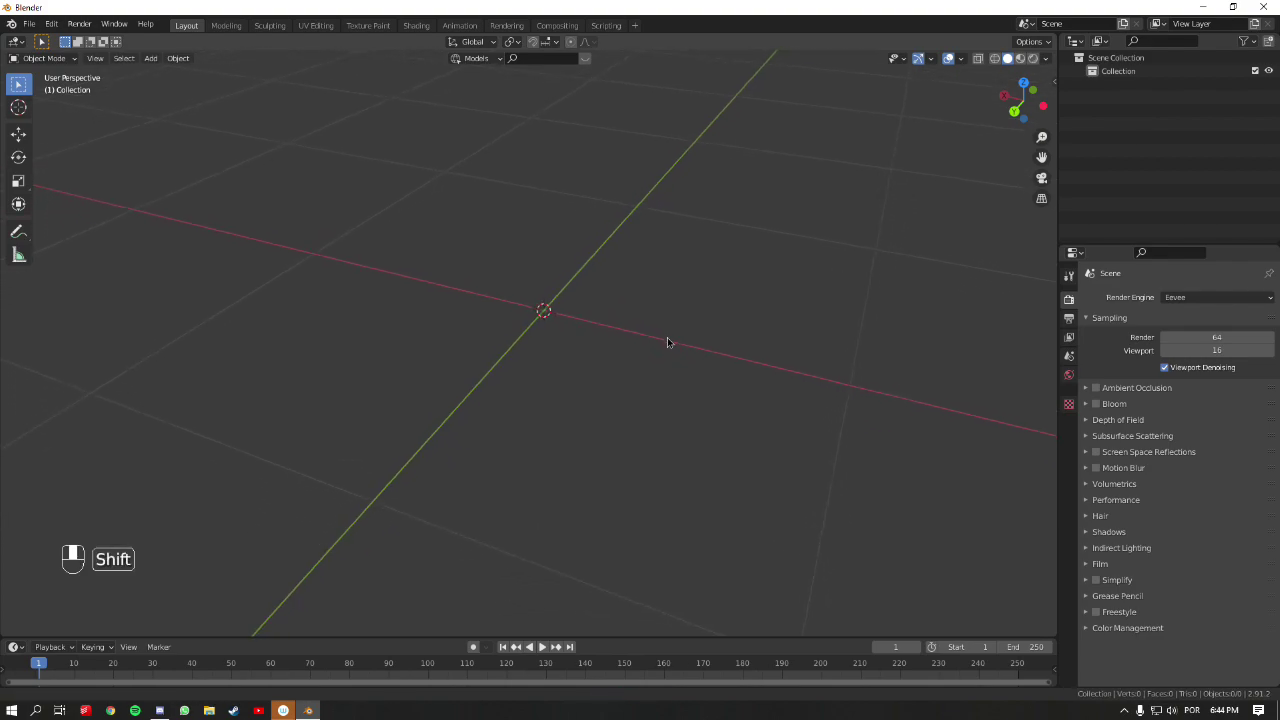
{"action": "key", "text": "shift+a"}
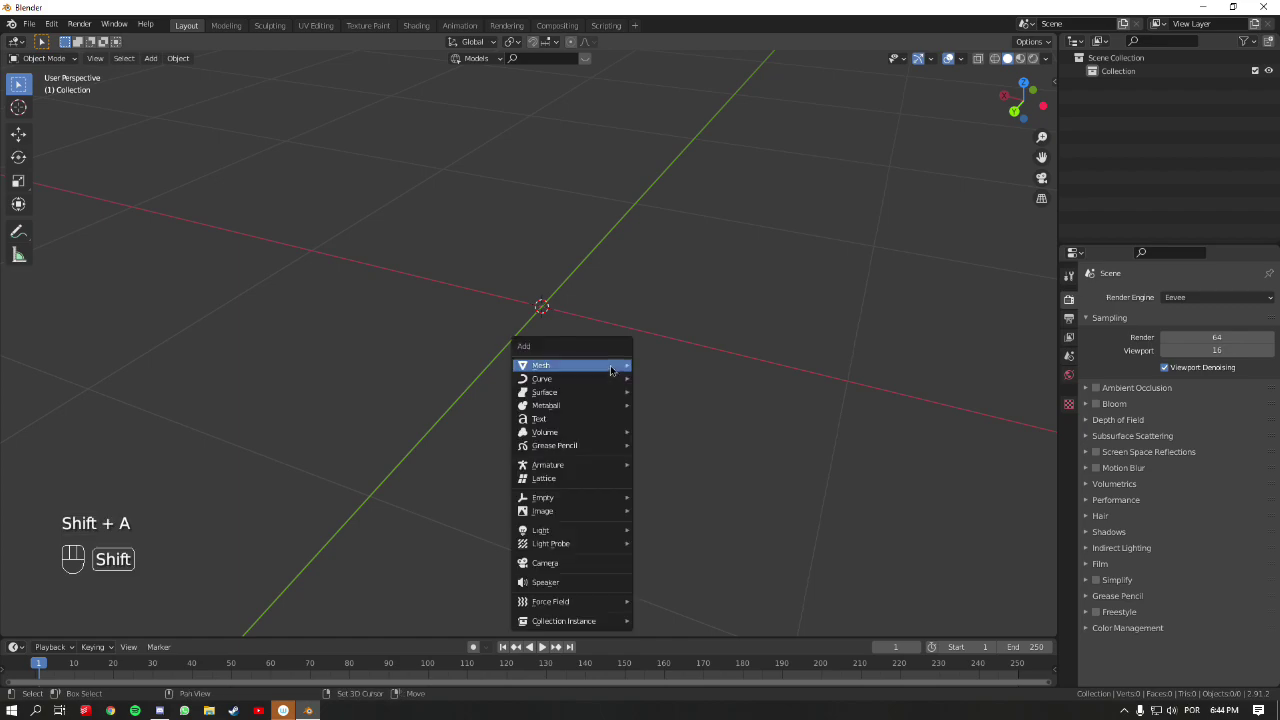
{"action": "mouse_move", "coordinate": [609, 366]}
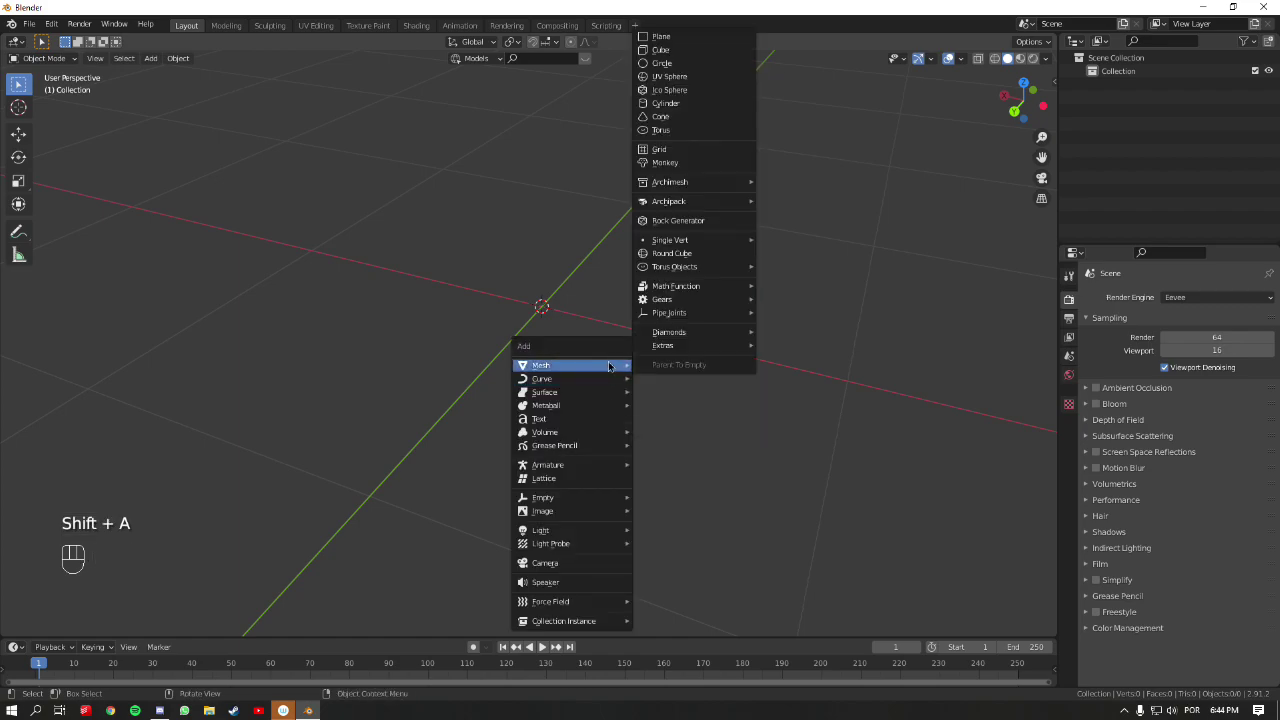
{"action": "left_click", "coordinate": [700, 52]}
{"action": "middle_click_drag", "start_coordinate": [698, 186], "coordinate": [683, 319], "text": "ctrl"}
{"action": "key", "text": "Tab"}
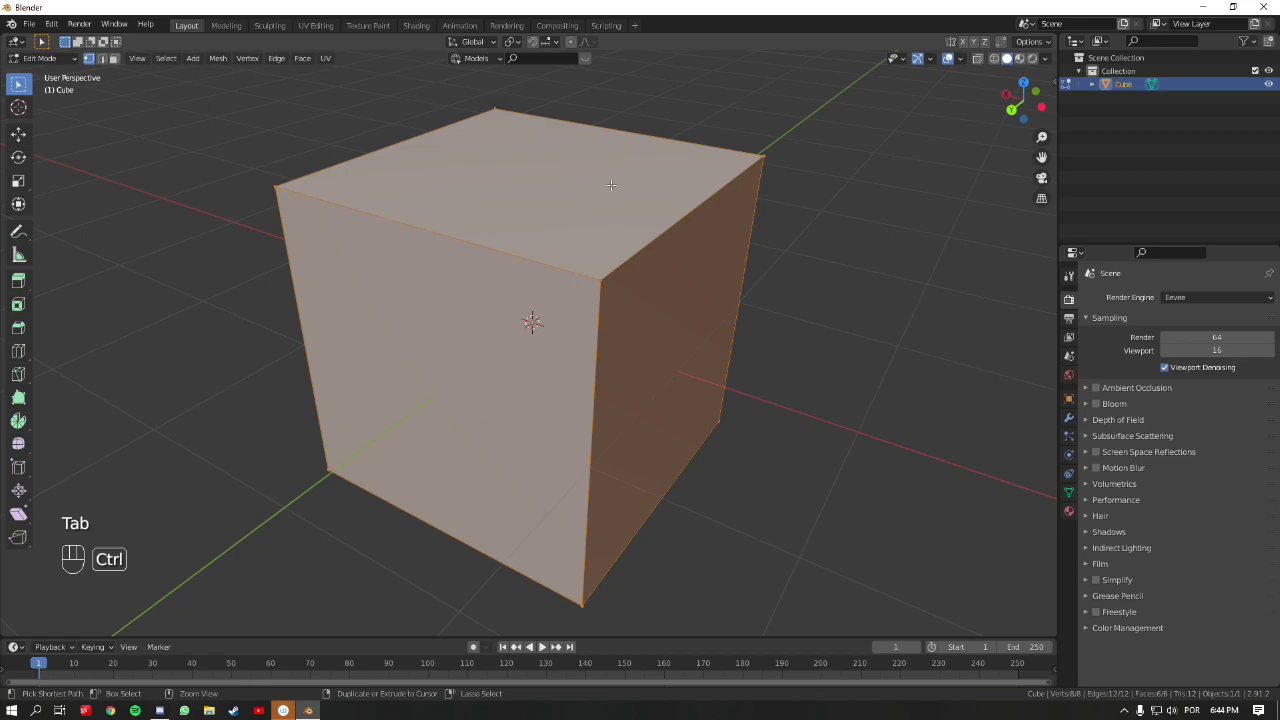
{"action": "key", "text": "Tab"}
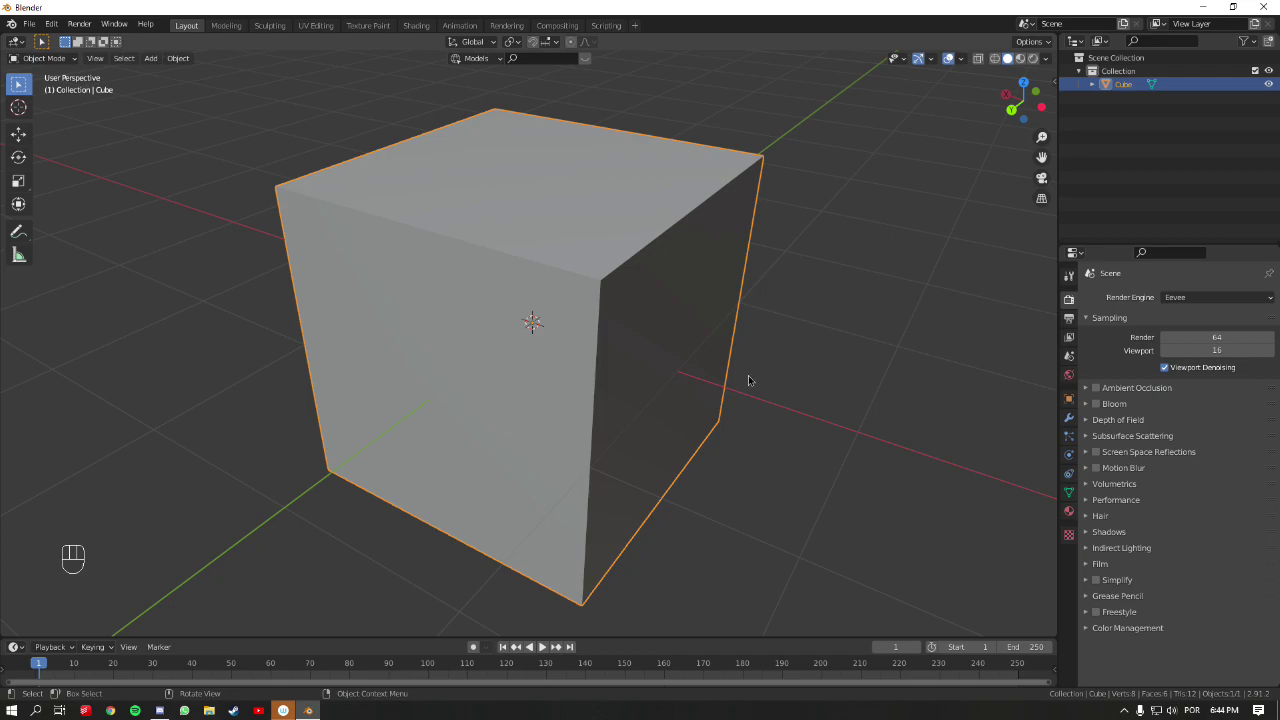
- Add a Subdivision Surface modifier to the cube and inspect the rounded shape from several sides
{"action": "left_click", "coordinate": [1069, 418]}
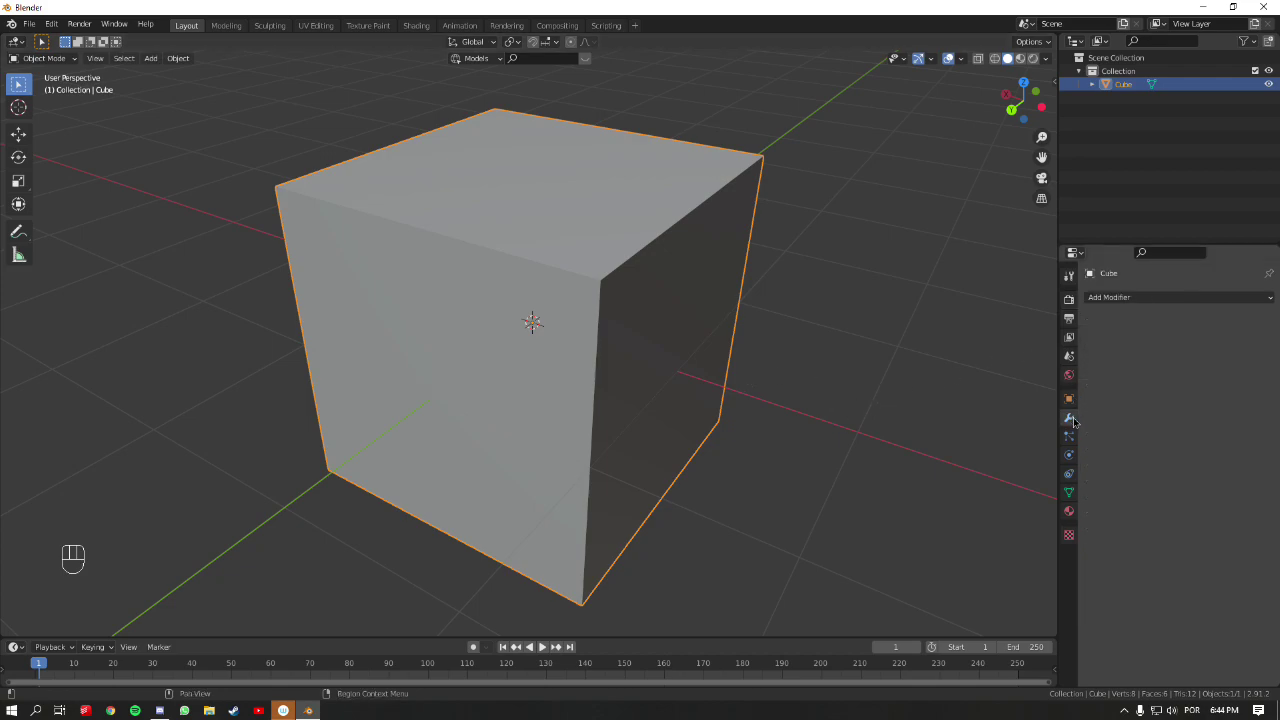
{"action": "left_click", "coordinate": [1138, 297]}
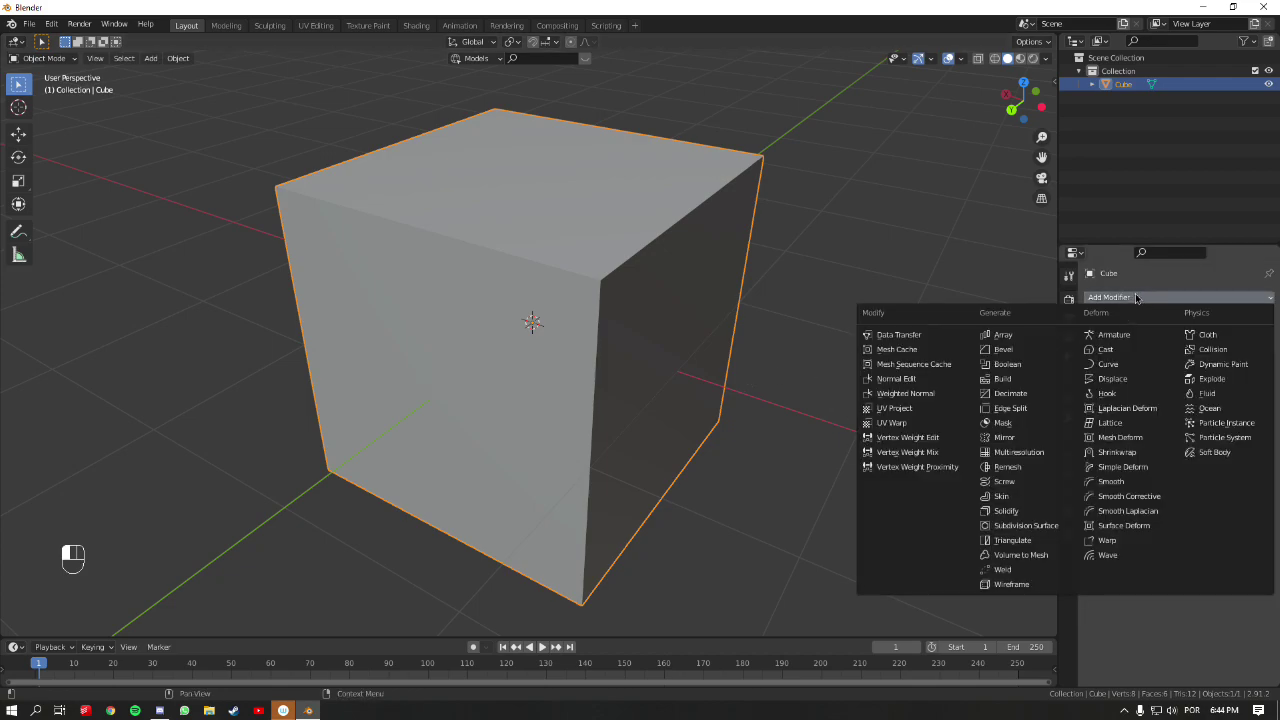
{"action": "left_click", "coordinate": [1024, 524]}
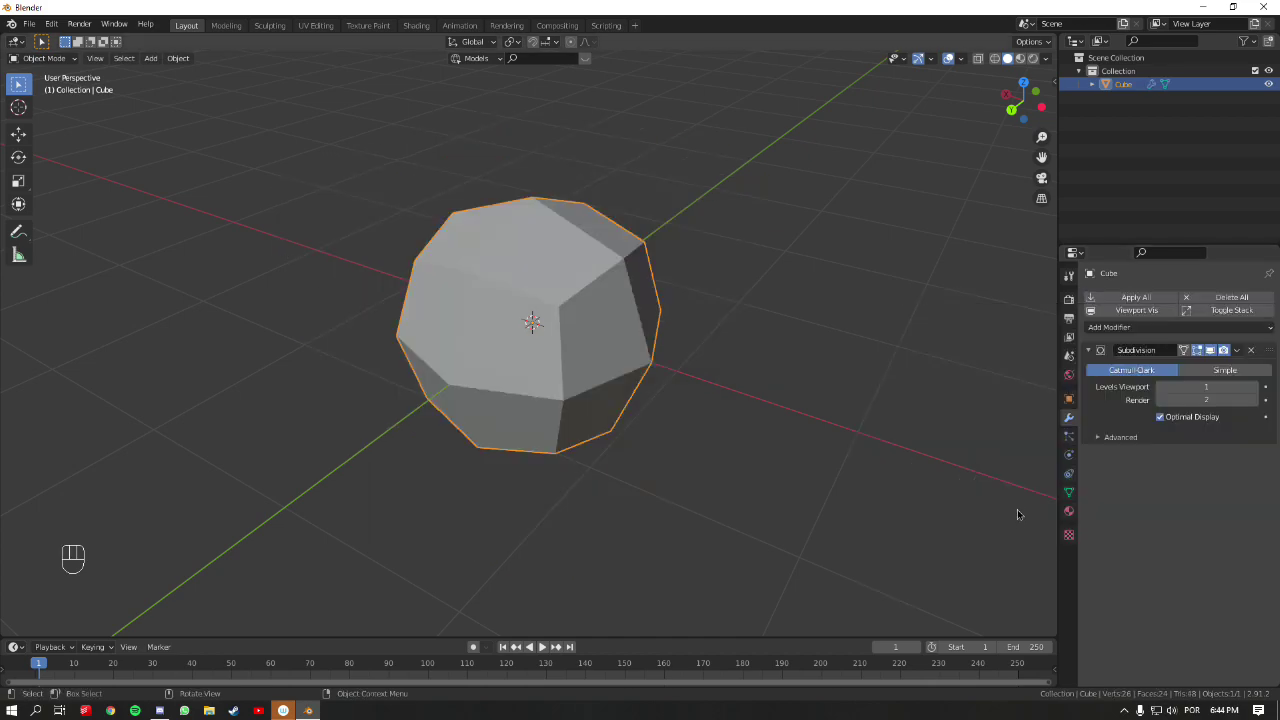
{"action": "middle_click_drag", "start_coordinate": [679, 435], "coordinate": [725, 394]}
{"action": "middle_click_drag", "start_coordinate": [630, 330], "coordinate": [636, 370]}
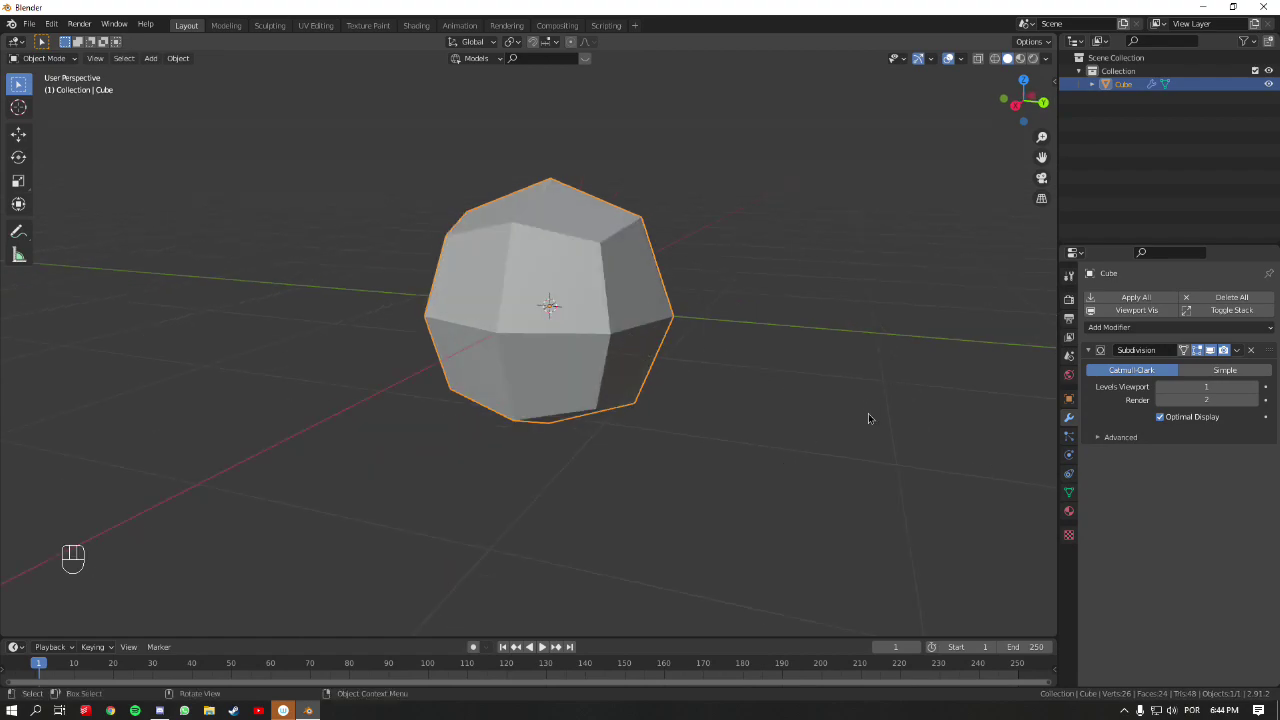
{"action": "middle_click_drag", "start_coordinate": [1000, 391], "coordinate": [949, 371]}
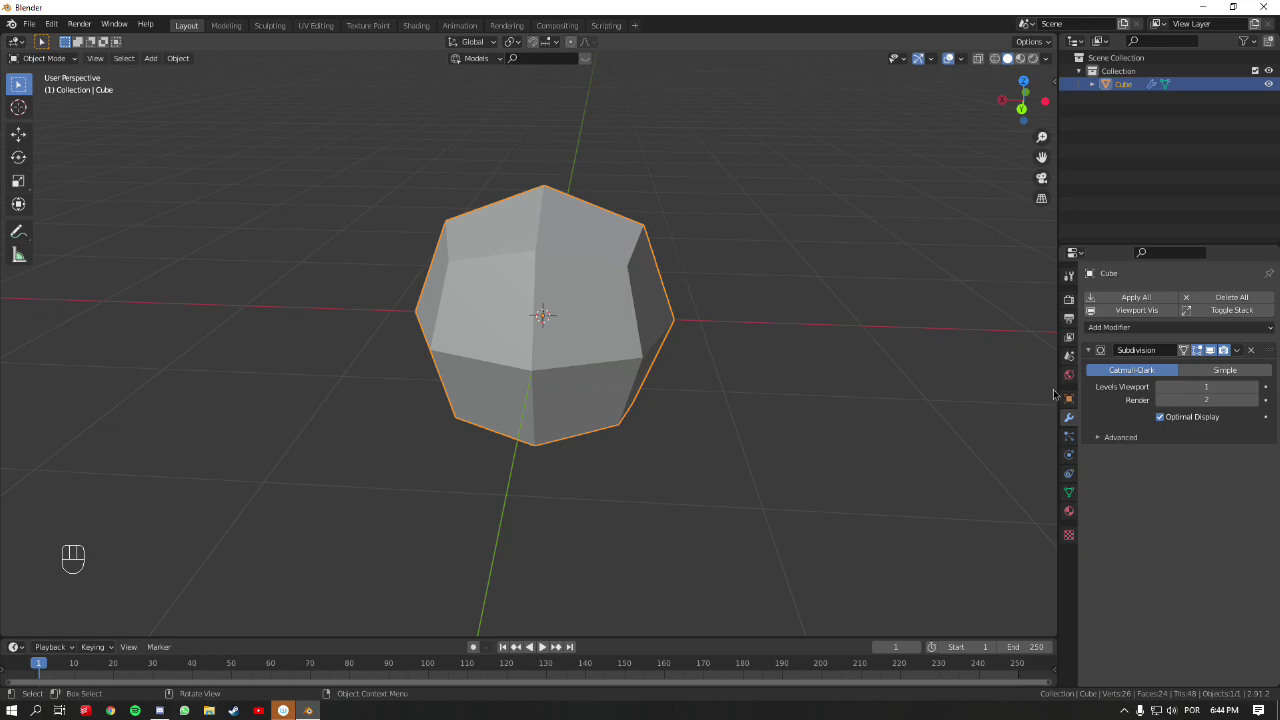
- Apply the cube's Subdivision modifier and check the resulting geometry in Edit Mode
{"action": "left_click", "coordinate": [1236, 351]}
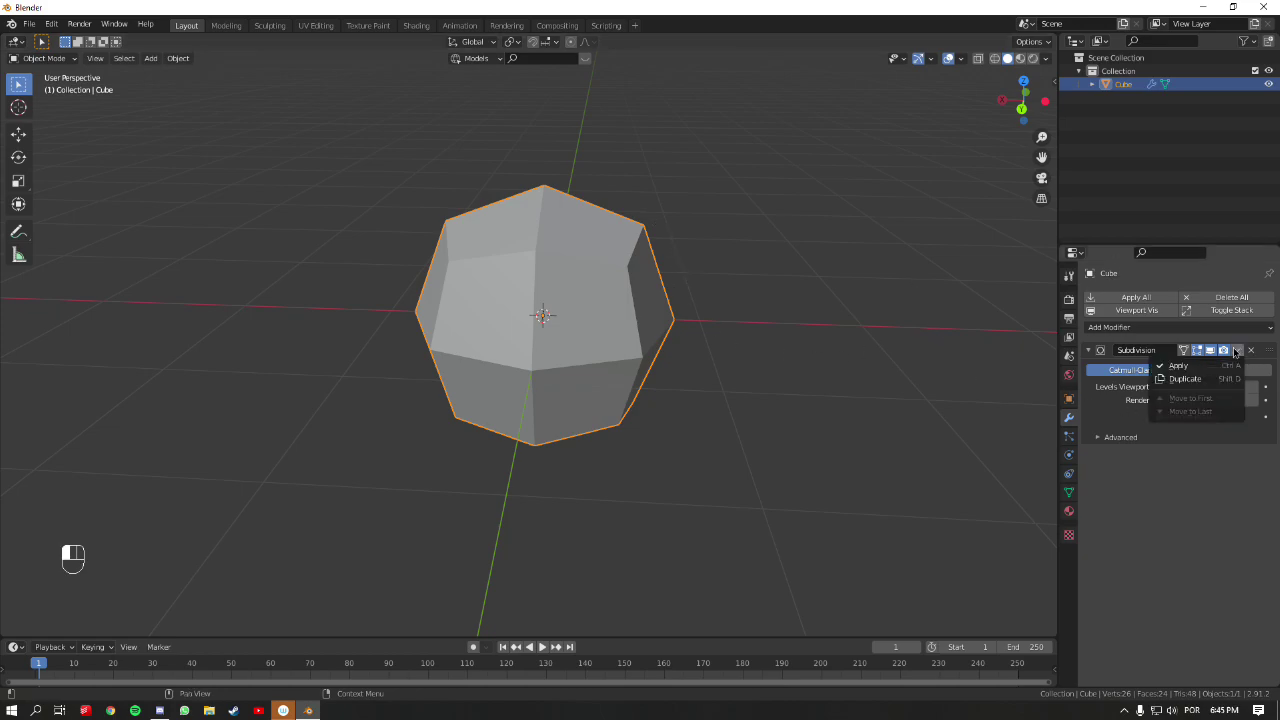
{"action": "left_click", "coordinate": [1210, 372]}
{"action": "key", "text": "Tab"}
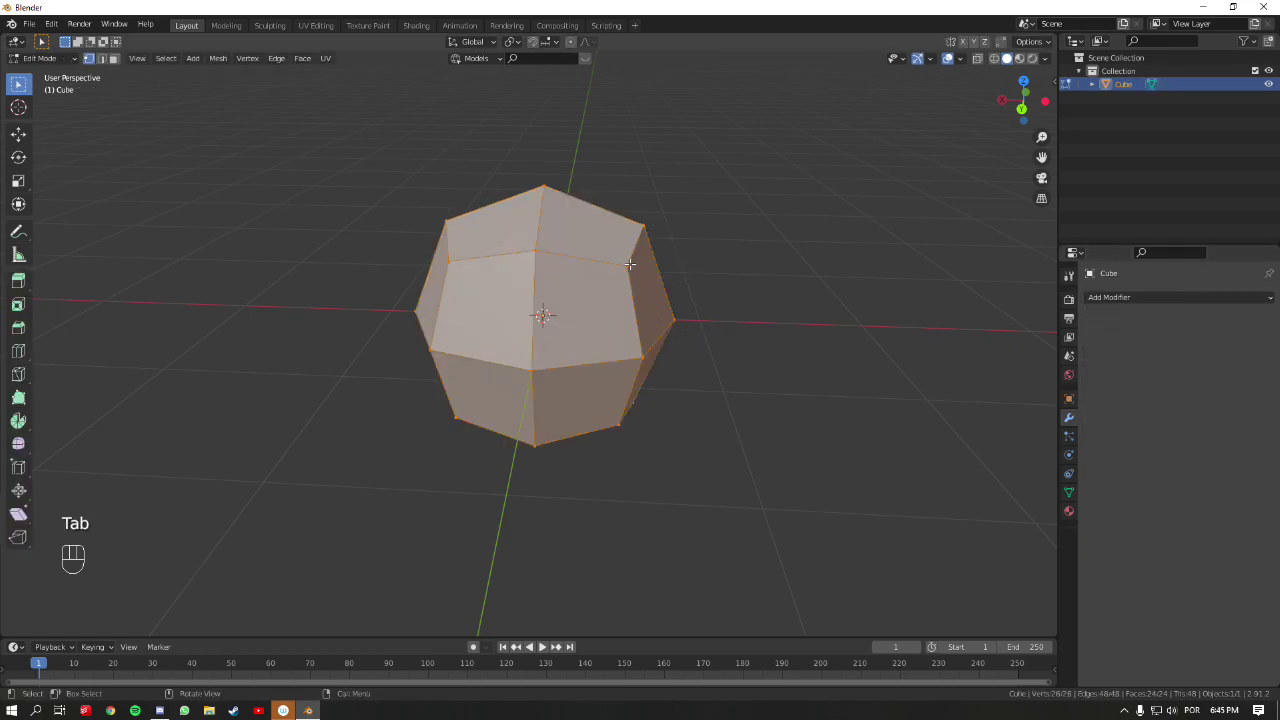
{"action": "middle_click_drag", "start_coordinate": [630, 262], "coordinate": [646, 296]}
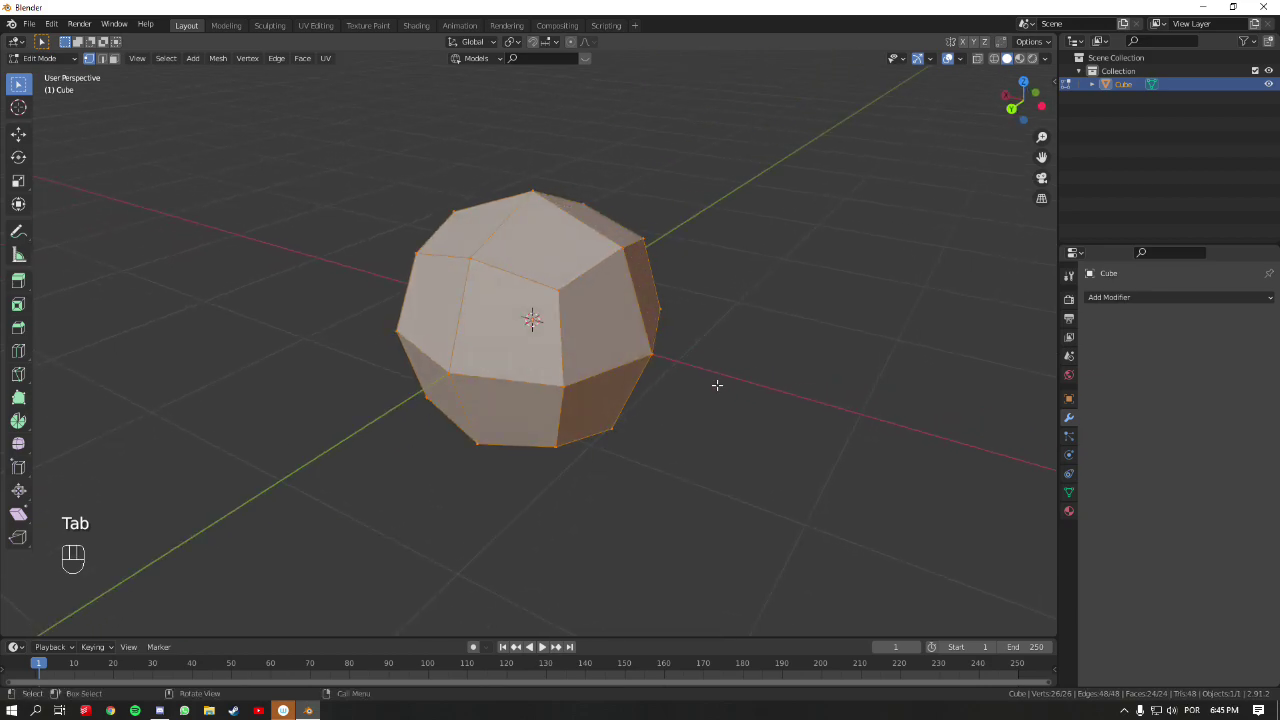
{"action": "key", "text": "Tab"}
{"action": "middle_click_drag", "start_coordinate": [673, 382], "coordinate": [700, 288]}
- Switch the rounded cube to Sculpt Mode and activate the Grab brush
{"action": "key", "text": "ctrl+Tab"}
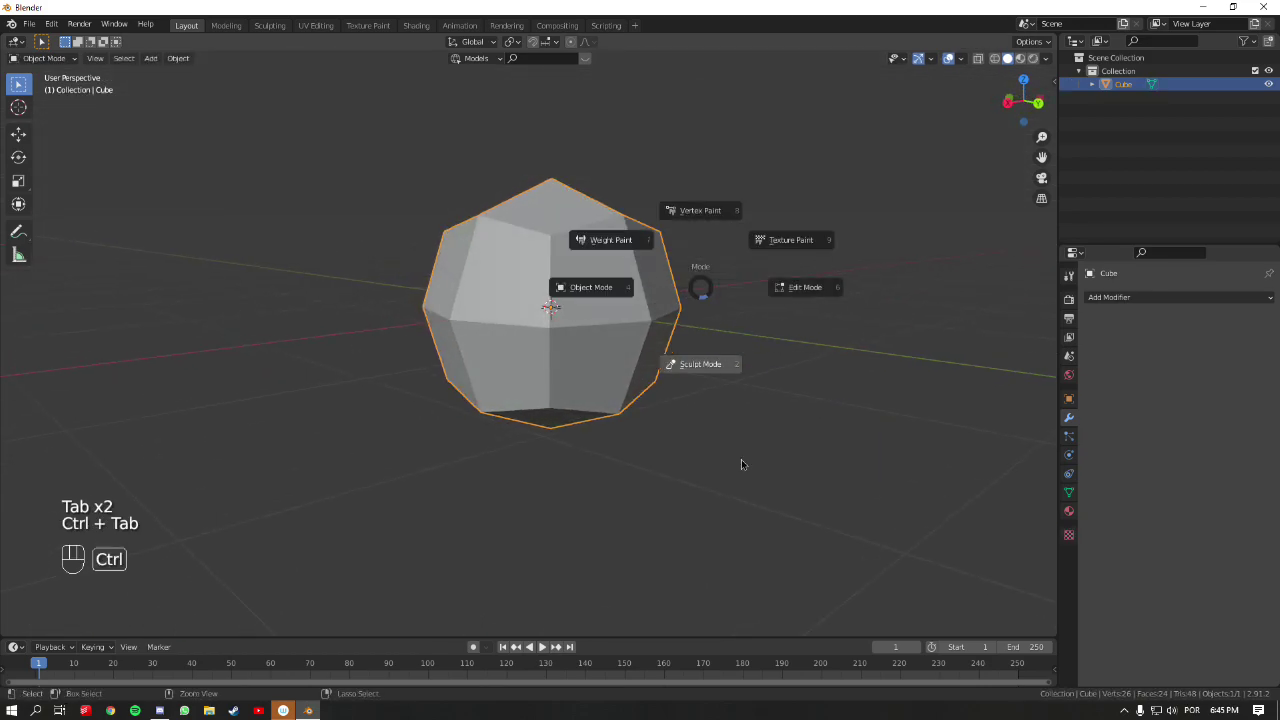
{"action": "left_click", "coordinate": [738, 463]}
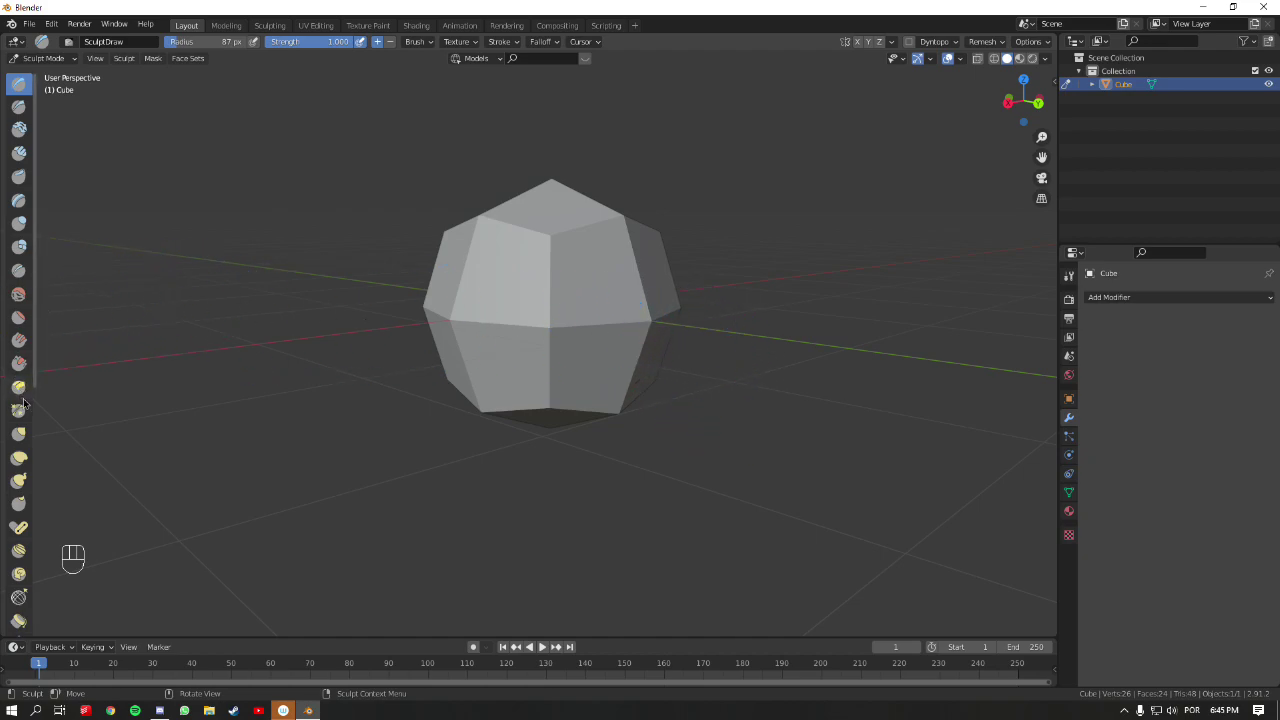
{"action": "scroll", "coordinate": [22, 402], "scroll_direction": "down", "scroll_amount": 5}
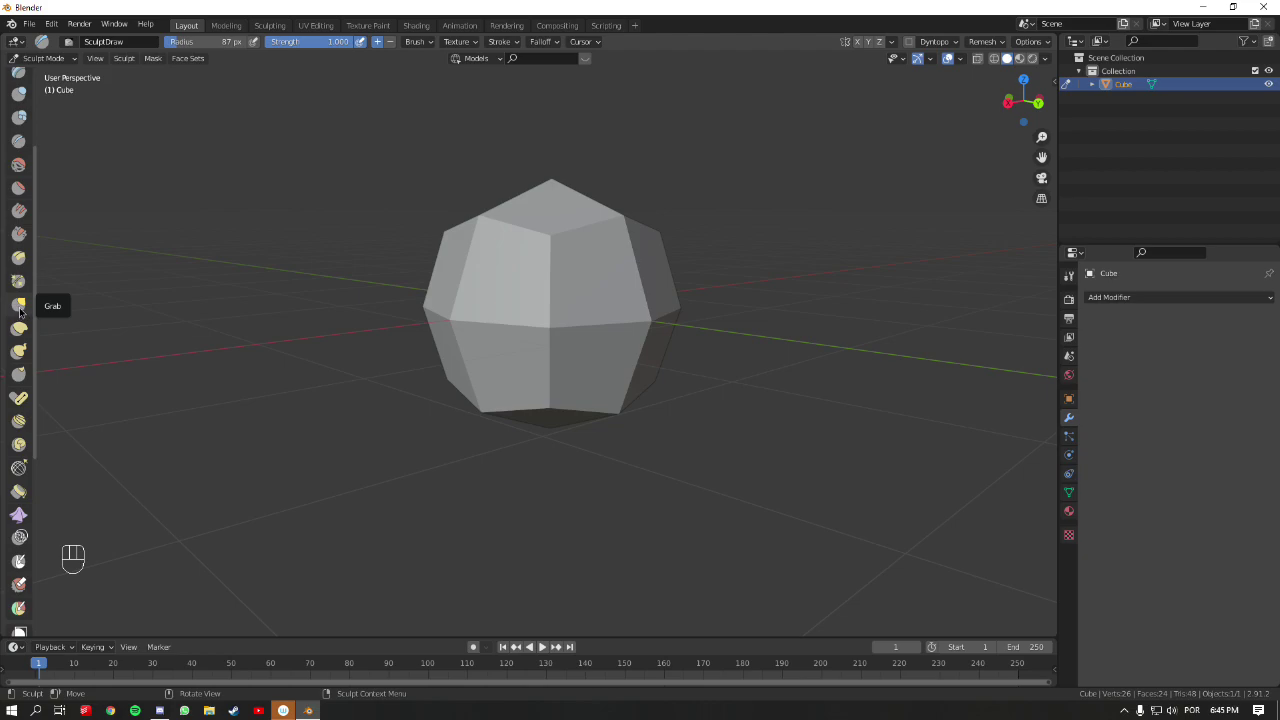
{"action": "left_click", "coordinate": [19, 305]}
{"action": "middle_click_drag", "start_coordinate": [634, 286], "coordinate": [651, 306], "text": "ctrl"}
{"action": "key", "text": "g"}
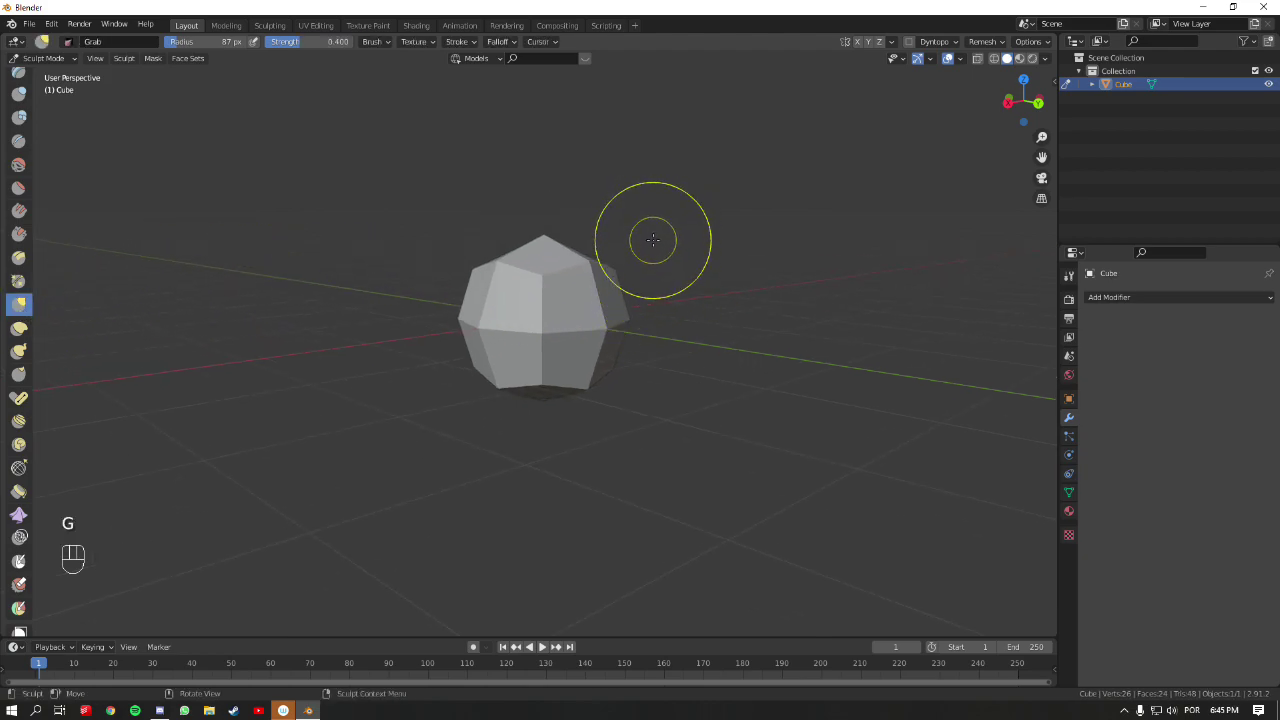
- Enlarge the Grab brush radius to 134 px
{"action": "middle_click_drag", "start_coordinate": [663, 257], "coordinate": [589, 300]}
{"action": "key", "text": "f"}
{"action": "left_click", "coordinate": [639, 291]}
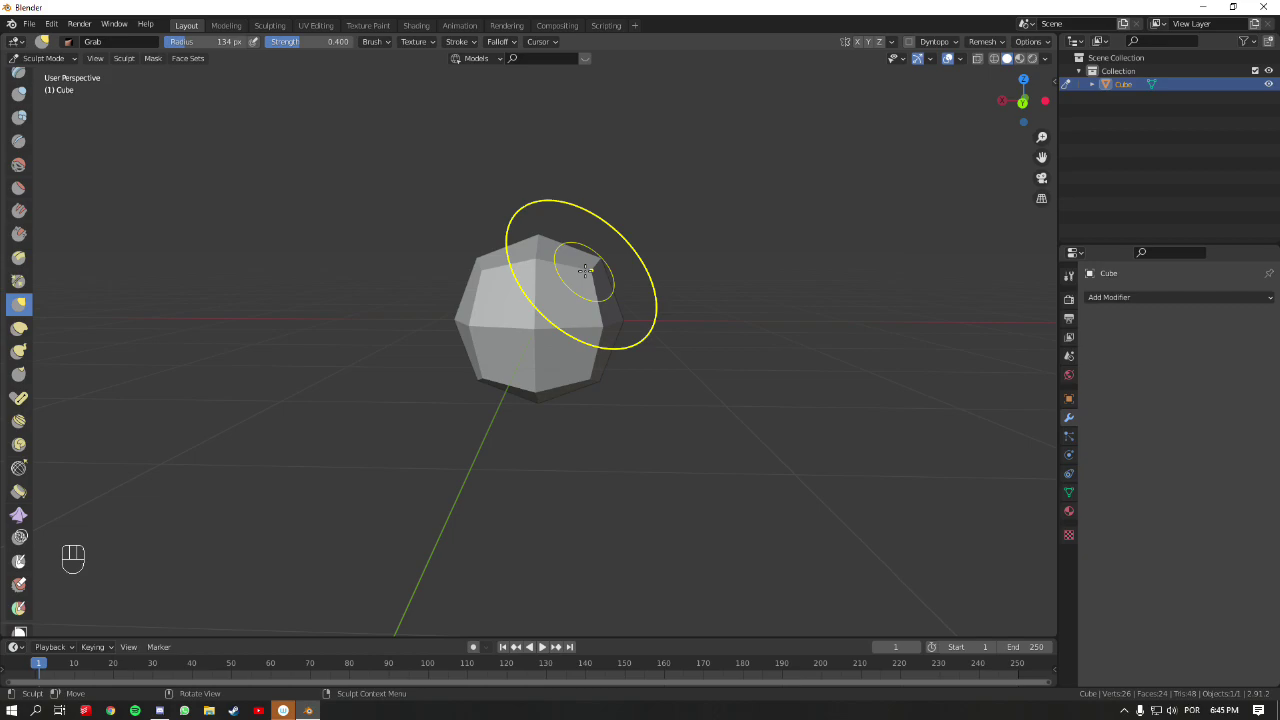
- Pull the upper corners of the rounded cube from several sides with the Grab brush to reshape it
{"action": "middle_click_drag", "start_coordinate": [586, 220], "coordinate": [587, 281]}
{"action": "left_click_drag", "start_coordinate": [579, 289], "coordinate": [641, 292]}
{"action": "middle_click_drag", "start_coordinate": [641, 292], "coordinate": [587, 271]}
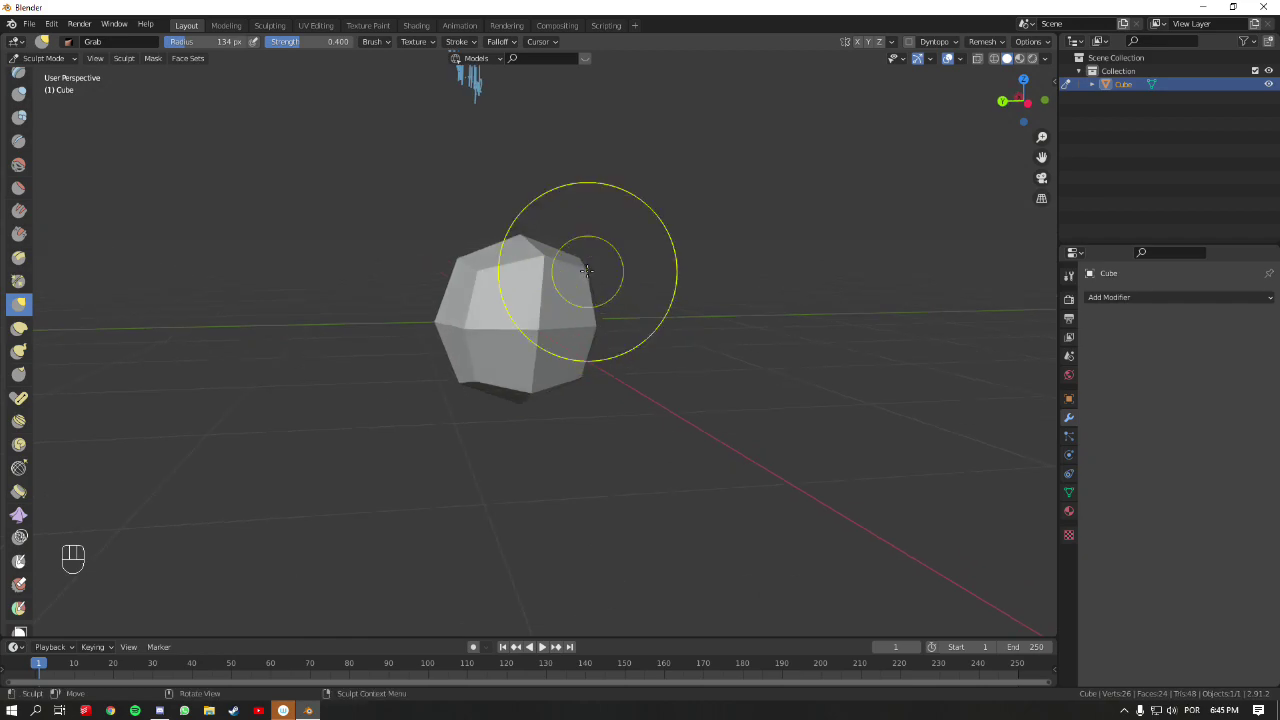
{"action": "left_click_drag", "start_coordinate": [551, 281], "coordinate": [553, 283]}
{"action": "middle_click_drag", "start_coordinate": [553, 283], "coordinate": [585, 296]}
{"action": "left_click_drag", "start_coordinate": [568, 262], "coordinate": [613, 202]}
{"action": "middle_click_drag", "start_coordinate": [657, 294], "coordinate": [549, 297]}
{"action": "left_click_drag", "start_coordinate": [570, 268], "coordinate": [572, 265]}
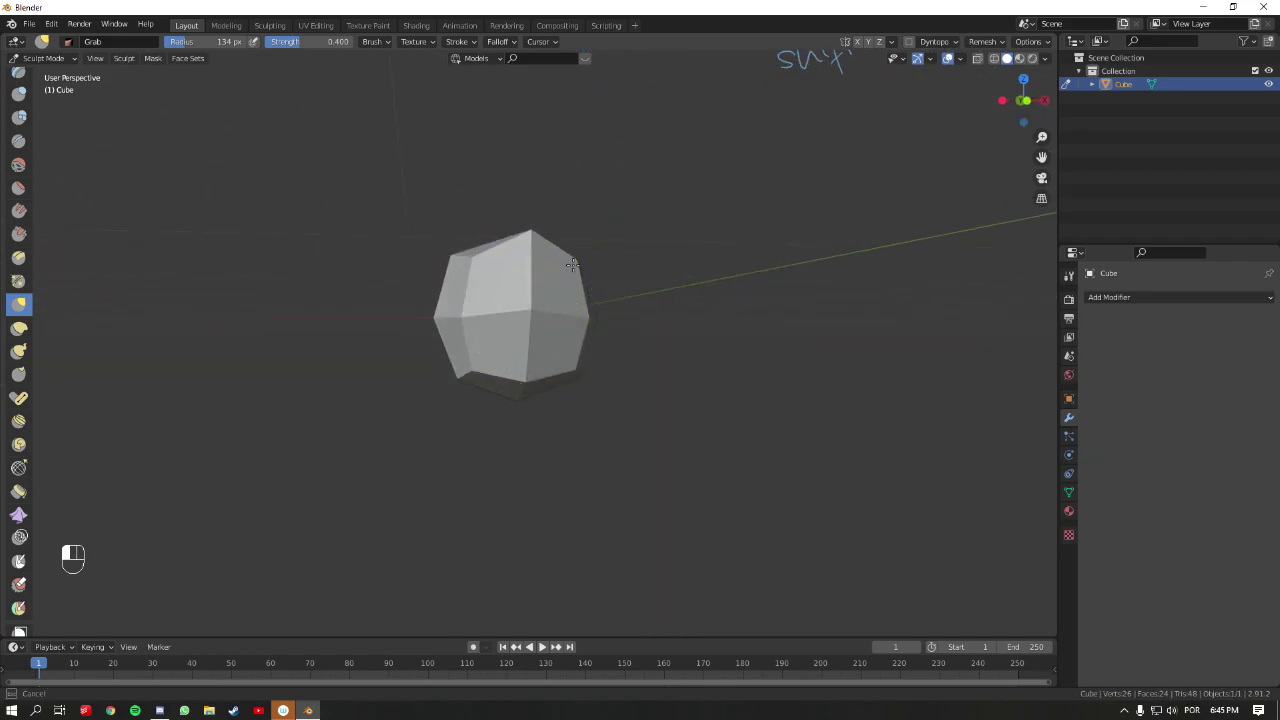
{"action": "mouse_move", "coordinate": [622, 222]}
{"action": "middle_mouse_down"}
{"action": "mouse_move", "coordinate": [544, 260]}
{"action": "mouse_move", "coordinate": [602, 295]}
{"action": "mouse_move", "coordinate": [572, 404]}
{"action": "mouse_move", "coordinate": [589, 100]}
{"action": "middle_mouse_up"}
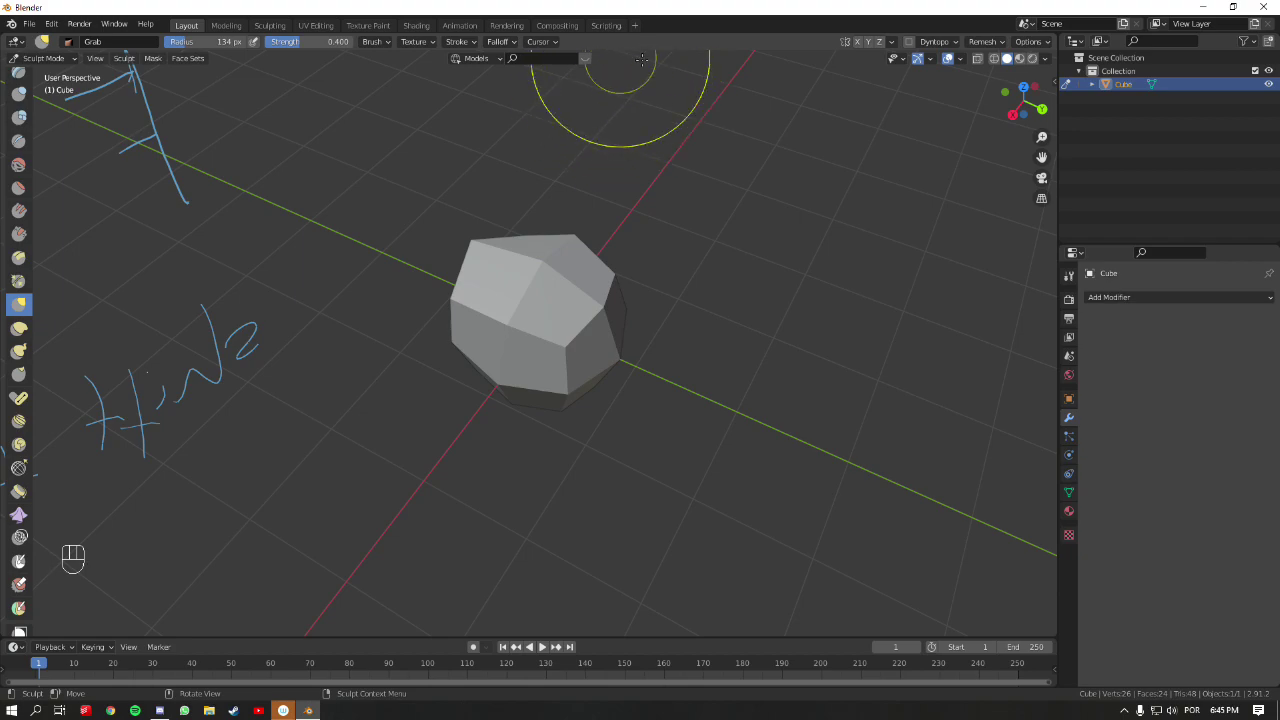
- Enlarge the Grab brush radius to 302 px and pull the rounded cube's sides and underside into a lopsided form
{"action": "left_click_drag", "start_coordinate": [546, 262], "coordinate": [547, 262]}
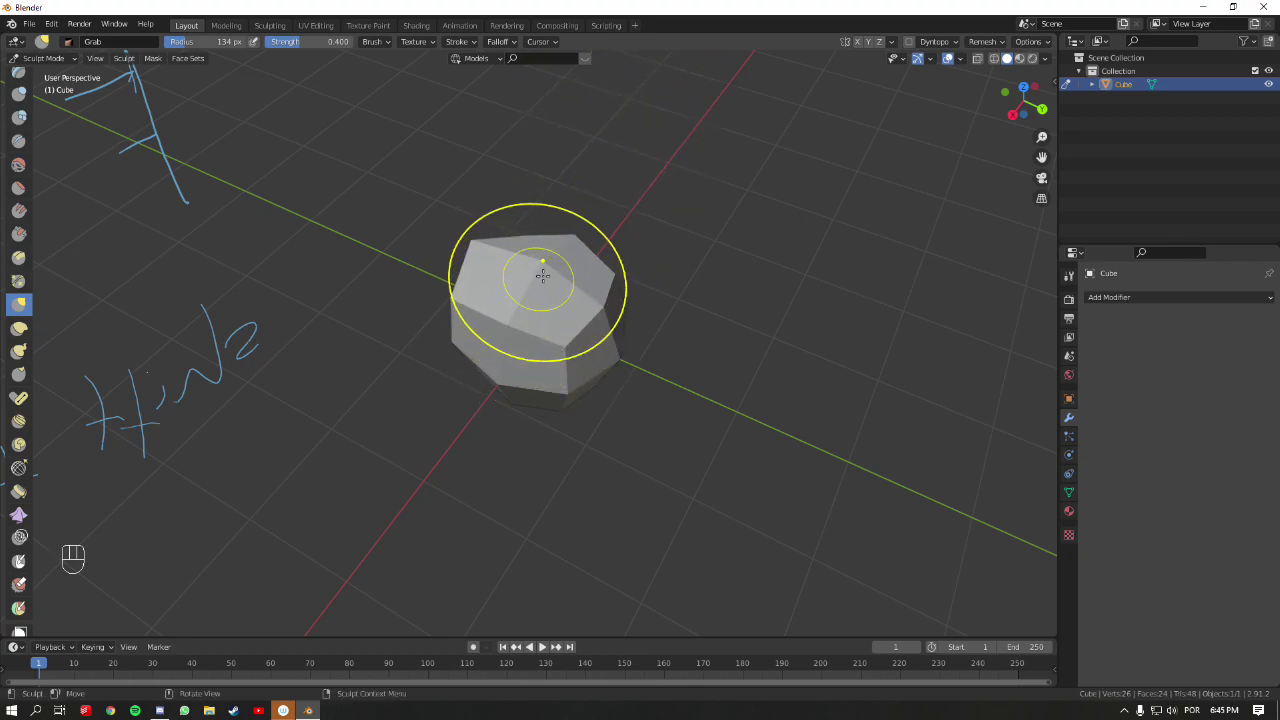
{"action": "key", "text": "f"}
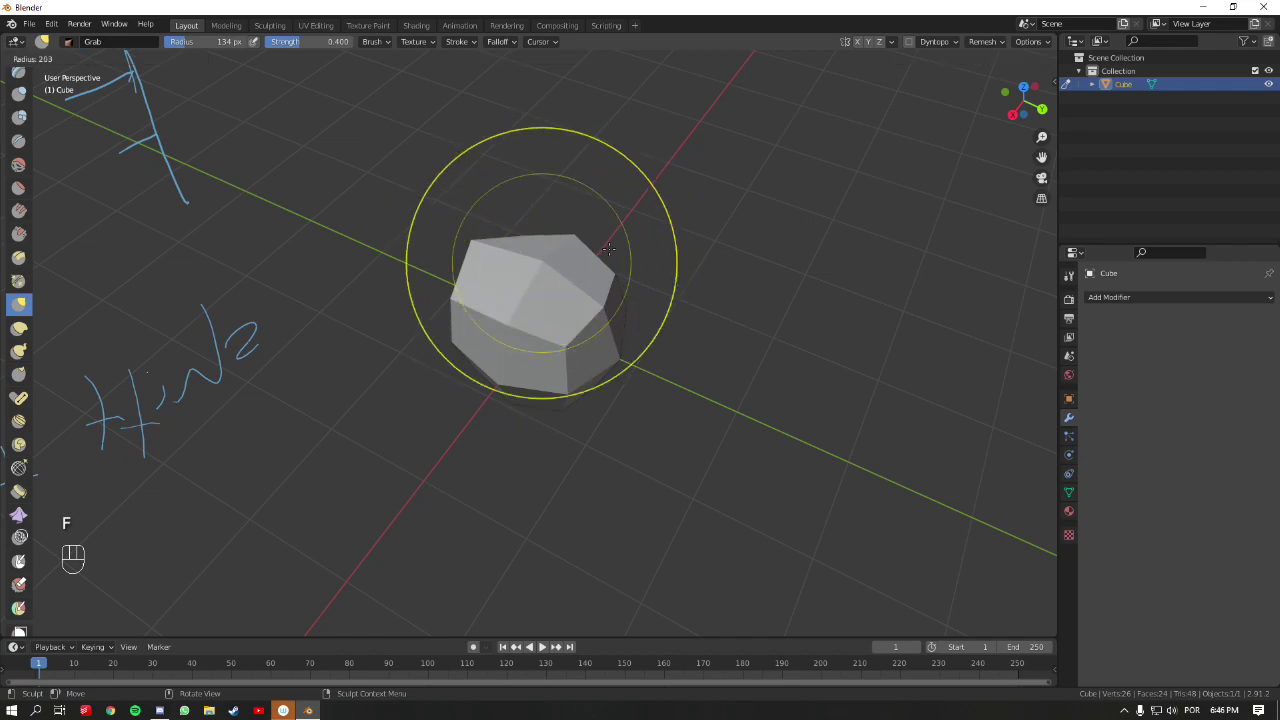
{"action": "left_click", "coordinate": [598, 229]}
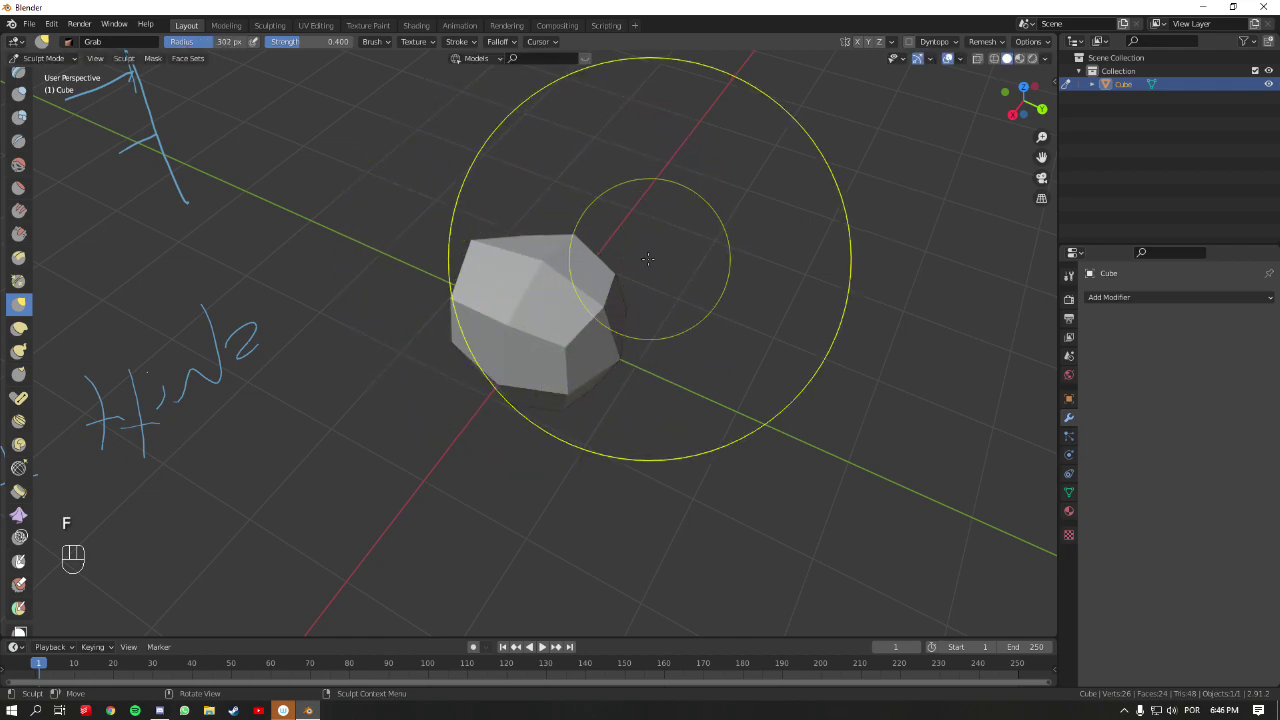
{"action": "middle_click_drag", "start_coordinate": [594, 229], "coordinate": [624, 221]}
{"action": "left_click_drag", "start_coordinate": [500, 285], "coordinate": [447, 256]}
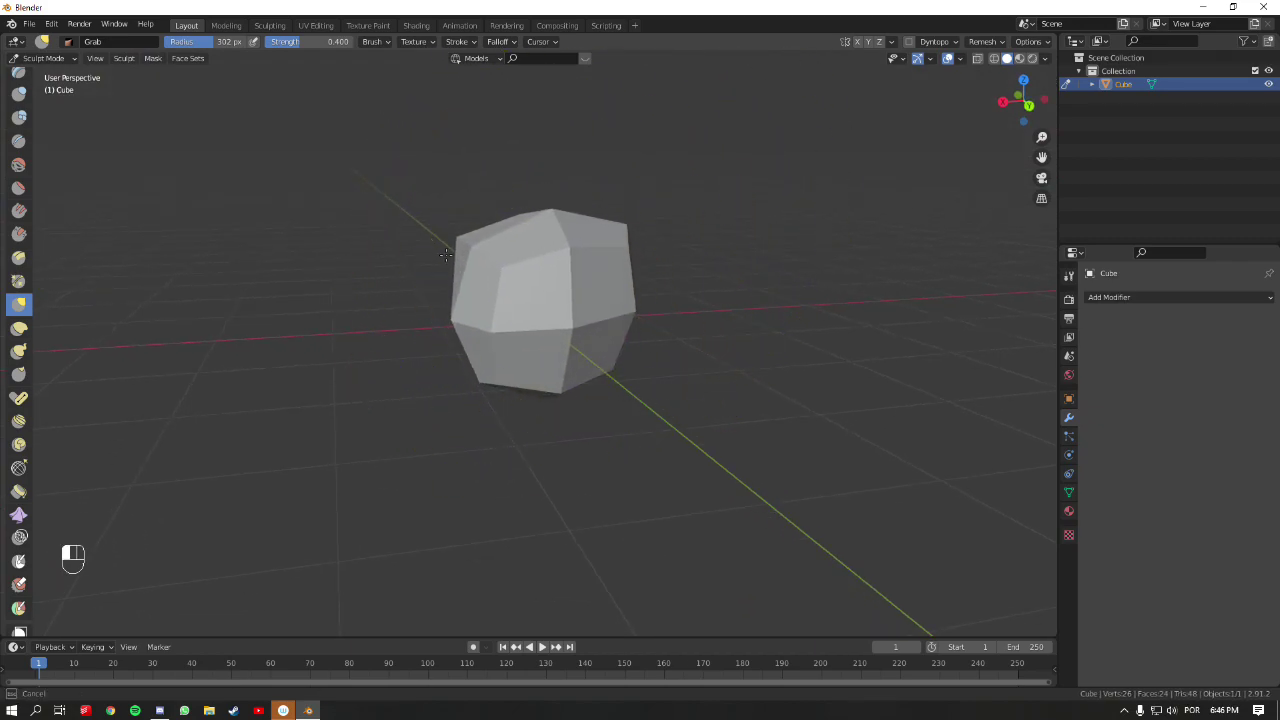
{"action": "mouse_move", "coordinate": [480, 310]}
{"action": "middle_mouse_down"}
{"action": "mouse_move", "coordinate": [717, 345]}
{"action": "mouse_move", "coordinate": [471, 300]}
{"action": "mouse_move", "coordinate": [402, 322]}
{"action": "middle_mouse_up"}
{"action": "middle_click_drag", "start_coordinate": [298, 330], "coordinate": [662, 262]}
{"action": "mouse_move", "coordinate": [771, 227]}
{"action": "middle_mouse_down"}
{"action": "mouse_move", "coordinate": [603, 274]}
{"action": "mouse_move", "coordinate": [388, 289]}
{"action": "mouse_move", "coordinate": [551, 271]}
{"action": "mouse_move", "coordinate": [520, 157]}
{"action": "mouse_move", "coordinate": [566, 223]}
{"action": "mouse_move", "coordinate": [703, 229]}
{"action": "middle_mouse_up"}
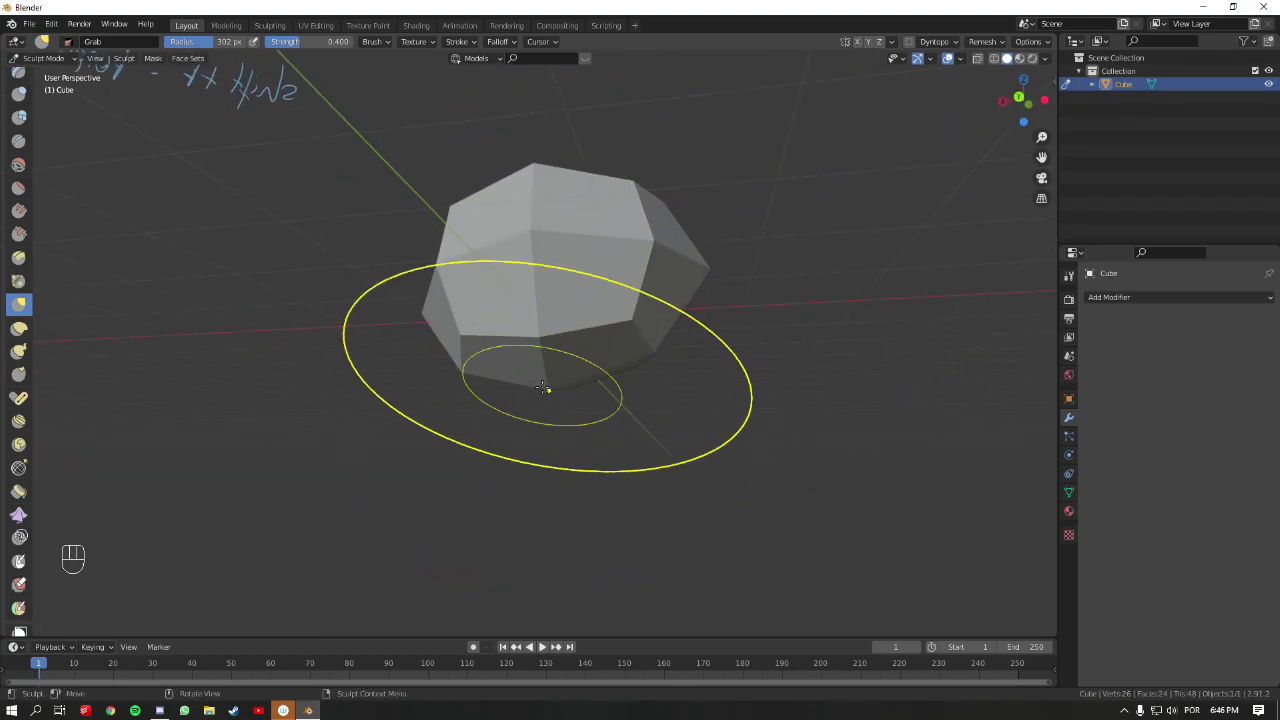
{"action": "left_click_drag", "start_coordinate": [540, 388], "coordinate": [549, 355]}
{"action": "mouse_move", "coordinate": [544, 290]}
{"action": "middle_mouse_down"}
{"action": "mouse_move", "coordinate": [587, 304]}
{"action": "mouse_move", "coordinate": [706, 243]}
{"action": "middle_mouse_up"}
- Reduce the Grab brush radius to 196 px and adjust the corners and top of the shape from several angles
{"action": "key", "text": "f"}
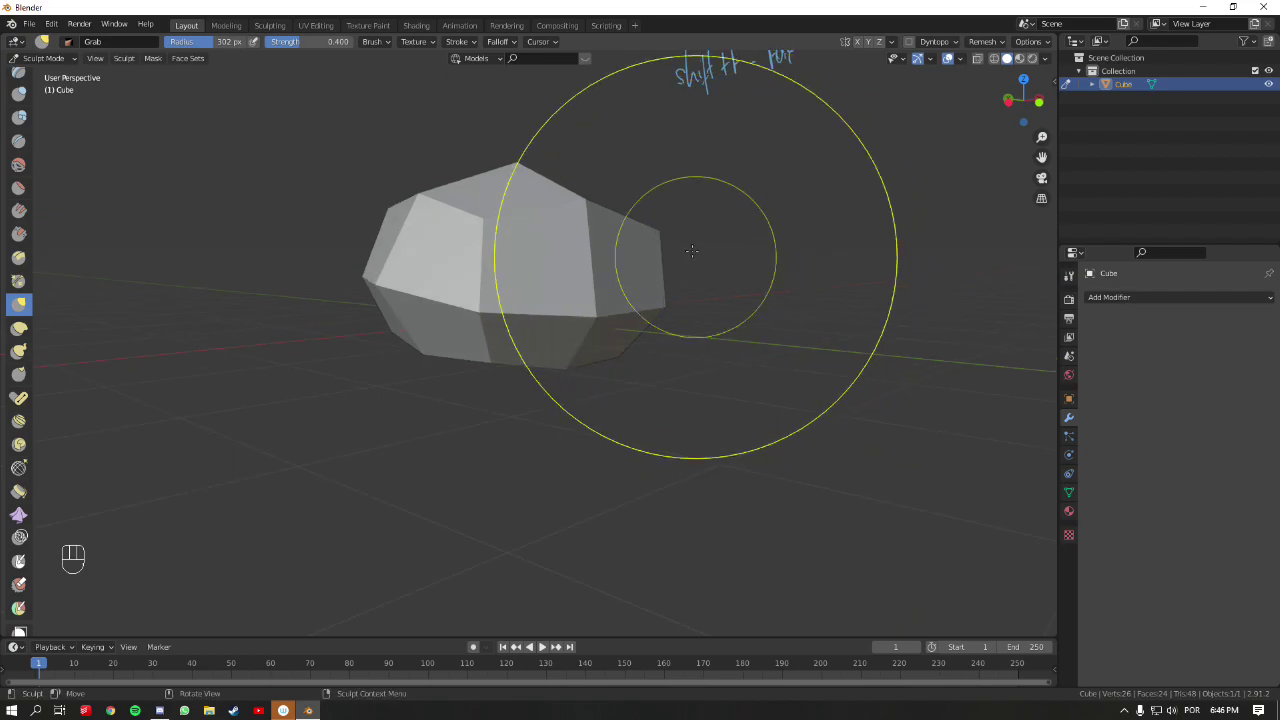
{"action": "left_click", "coordinate": [620, 236]}
{"action": "mouse_move", "coordinate": [660, 234]}
{"action": "middle_mouse_down"}
{"action": "mouse_move", "coordinate": [569, 323]}
{"action": "mouse_move", "coordinate": [614, 306]}
{"action": "mouse_move", "coordinate": [571, 266]}
{"action": "middle_mouse_up"}
{"action": "mouse_move", "coordinate": [650, 292]}
{"action": "middle_mouse_down"}
{"action": "mouse_move", "coordinate": [650, 275]}
{"action": "mouse_move", "coordinate": [657, 302]}
{"action": "mouse_move", "coordinate": [604, 312]}
{"action": "middle_mouse_up"}
{"action": "left_click_drag", "start_coordinate": [670, 324], "coordinate": [683, 353]}
{"action": "mouse_move", "coordinate": [684, 350]}
{"action": "middle_mouse_down"}
{"action": "mouse_move", "coordinate": [665, 286]}
{"action": "mouse_move", "coordinate": [631, 309]}
{"action": "middle_mouse_up"}
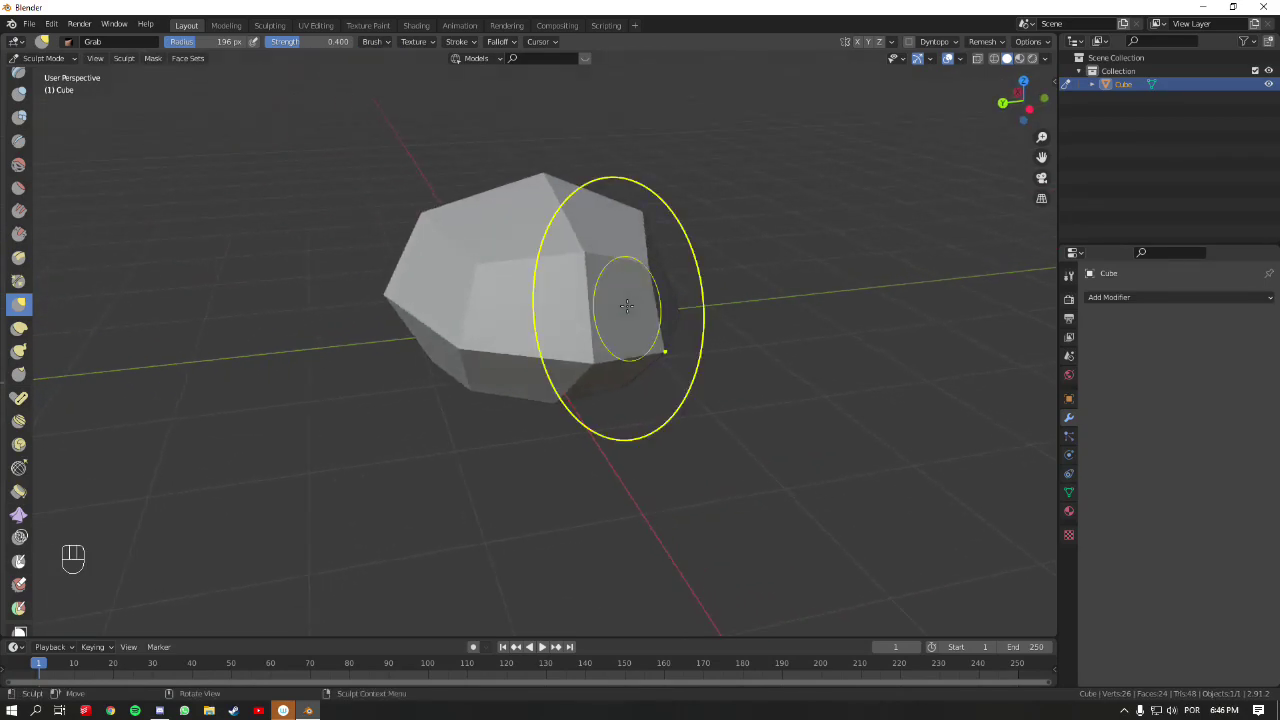
{"action": "mouse_move", "coordinate": [533, 162]}
{"action": "left_mouse_down"}
{"action": "mouse_move", "coordinate": [597, 177]}
{"action": "mouse_move", "coordinate": [543, 229]}
{"action": "left_mouse_up"}
{"action": "mouse_move", "coordinate": [543, 229]}
{"action": "middle_mouse_down"}
{"action": "mouse_move", "coordinate": [666, 294]}
{"action": "mouse_move", "coordinate": [683, 276]}
{"action": "mouse_move", "coordinate": [665, 227]}
{"action": "middle_mouse_up"}
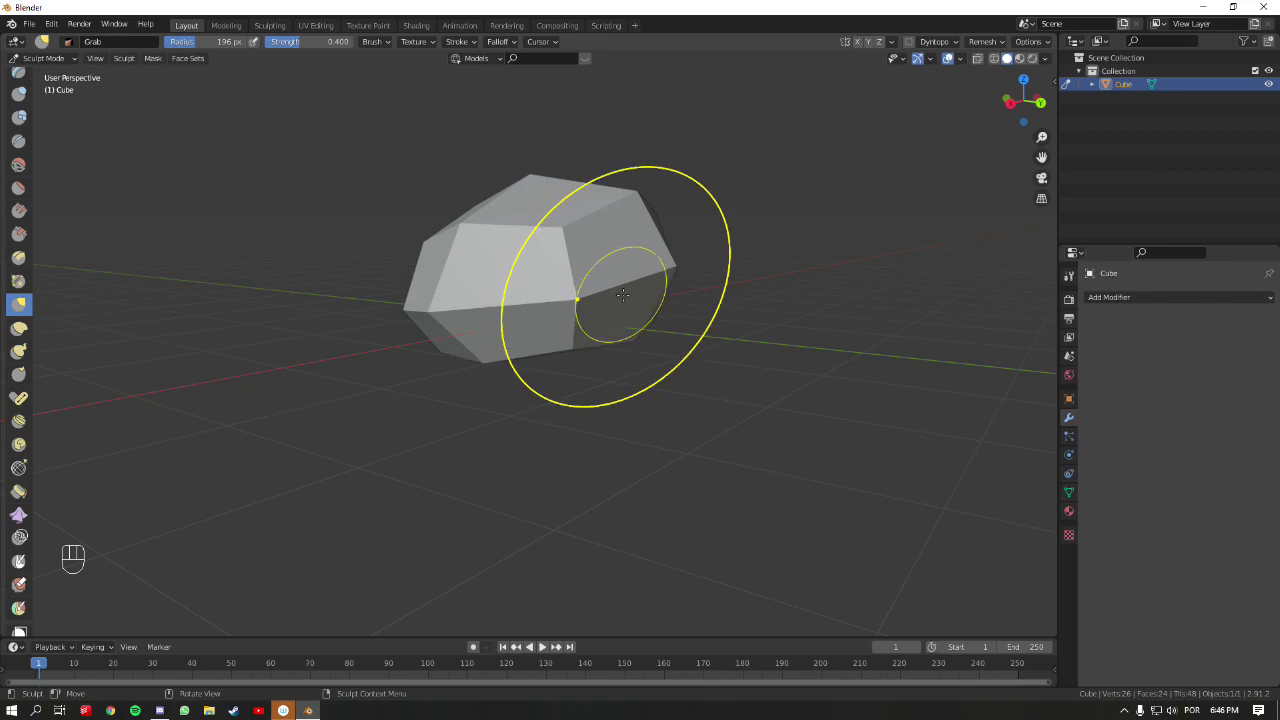
- Stretch the shape with the Grab brush into an elongated, rock-like form with one pointed end
{"action": "mouse_move", "coordinate": [686, 229]}
{"action": "middle_mouse_down"}
{"action": "mouse_move", "coordinate": [690, 248]}
{"action": "mouse_move", "coordinate": [613, 198]}
{"action": "mouse_move", "coordinate": [608, 248]}
{"action": "mouse_move", "coordinate": [660, 251]}
{"action": "middle_mouse_up"}
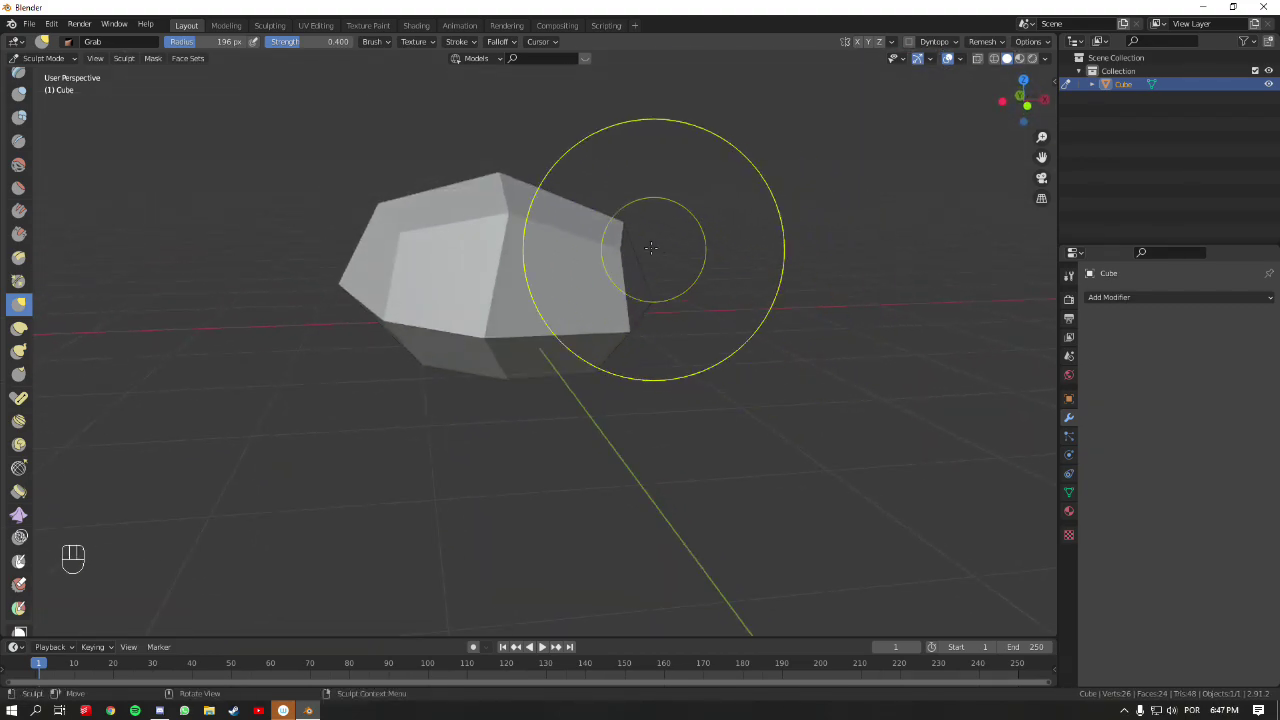
{"action": "left_click_drag", "start_coordinate": [642, 292], "coordinate": [601, 264]}
{"action": "mouse_move", "coordinate": [636, 281]}
{"action": "middle_mouse_down"}
{"action": "mouse_move", "coordinate": [662, 295]}
{"action": "mouse_move", "coordinate": [682, 374]}
{"action": "middle_mouse_up"}
{"action": "mouse_move", "coordinate": [560, 345]}
{"action": "middle_mouse_down"}
{"action": "mouse_move", "coordinate": [652, 342]}
{"action": "mouse_move", "coordinate": [704, 294]}
{"action": "mouse_move", "coordinate": [640, 360]}
{"action": "mouse_move", "coordinate": [684, 298]}
{"action": "middle_mouse_up"}
{"action": "mouse_move", "coordinate": [684, 298]}
{"action": "left_mouse_down"}
{"action": "mouse_move", "coordinate": [630, 293]}
{"action": "mouse_move", "coordinate": [657, 400]}
{"action": "mouse_move", "coordinate": [612, 370]}
{"action": "mouse_move", "coordinate": [562, 362]}
{"action": "left_mouse_up"}
{"action": "middle_click_drag", "start_coordinate": [498, 310], "coordinate": [551, 280]}
{"action": "left_click_drag", "start_coordinate": [560, 281], "coordinate": [602, 280]}
{"action": "left_click_drag", "start_coordinate": [583, 168], "coordinate": [672, 120]}
{"action": "mouse_move", "coordinate": [688, 274]}
{"action": "middle_mouse_down"}
{"action": "mouse_move", "coordinate": [614, 237]}
{"action": "mouse_move", "coordinate": [548, 172]}
{"action": "middle_mouse_up"}
{"action": "left_click_drag", "start_coordinate": [698, 311], "coordinate": [839, 314]}
{"action": "middle_click_drag", "start_coordinate": [688, 258], "coordinate": [570, 364]}
{"action": "mouse_move", "coordinate": [436, 405]}
{"action": "left_mouse_down"}
{"action": "mouse_move", "coordinate": [252, 450]}
{"action": "mouse_move", "coordinate": [275, 455]}
{"action": "left_mouse_up"}
{"action": "mouse_move", "coordinate": [560, 337]}
{"action": "left_mouse_down"}
{"action": "mouse_move", "coordinate": [478, 371]}
{"action": "mouse_move", "coordinate": [489, 352]}
{"action": "left_mouse_up"}
{"action": "mouse_move", "coordinate": [577, 366]}
{"action": "middle_mouse_down"}
{"action": "mouse_move", "coordinate": [606, 353]}
{"action": "mouse_move", "coordinate": [482, 218]}
{"action": "middle_mouse_up"}
{"action": "left_click_drag", "start_coordinate": [443, 269], "coordinate": [391, 310]}
{"action": "mouse_move", "coordinate": [535, 350]}
{"action": "middle_mouse_down"}
{"action": "mouse_move", "coordinate": [925, 380]}
{"action": "mouse_move", "coordinate": [830, 380]}
{"action": "mouse_move", "coordinate": [918, 388]}
{"action": "middle_mouse_up"}
{"action": "middle_click_drag", "start_coordinate": [745, 343], "coordinate": [824, 311]}
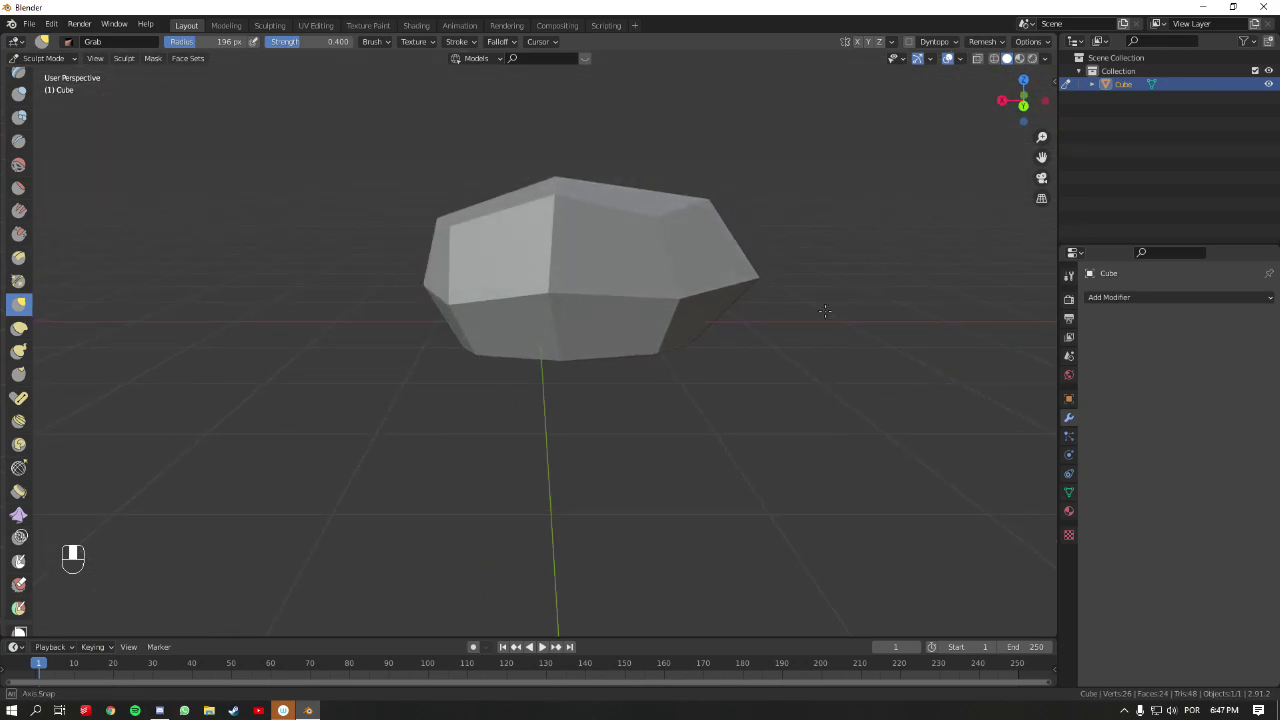
{"action": "middle_click_drag", "start_coordinate": [824, 311], "coordinate": [810, 302]}
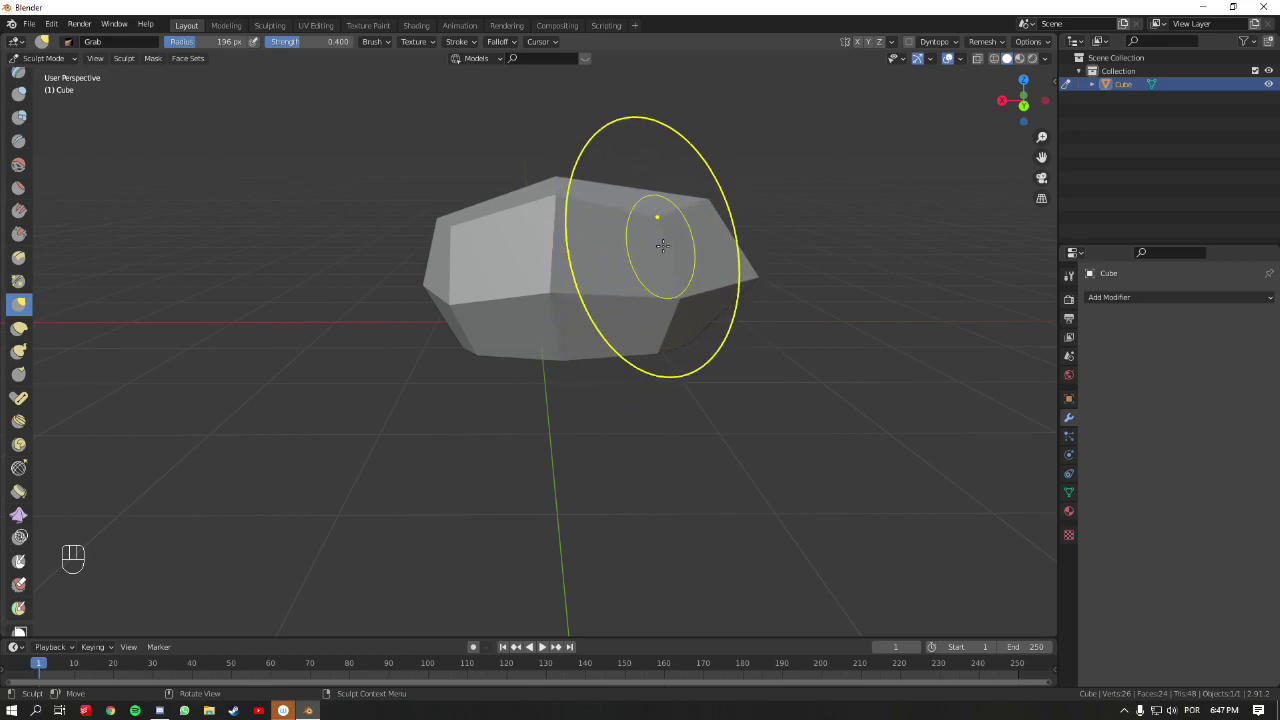
{"action": "mouse_move", "coordinate": [652, 260]}
{"action": "middle_mouse_down"}
{"action": "mouse_move", "coordinate": [685, 277]}
{"action": "mouse_move", "coordinate": [591, 286]}
{"action": "mouse_move", "coordinate": [613, 313]}
{"action": "middle_mouse_up"}
{"action": "left_click_drag", "start_coordinate": [518, 409], "coordinate": [497, 436]}
{"action": "middle_click_drag", "start_coordinate": [510, 413], "coordinate": [560, 380]}
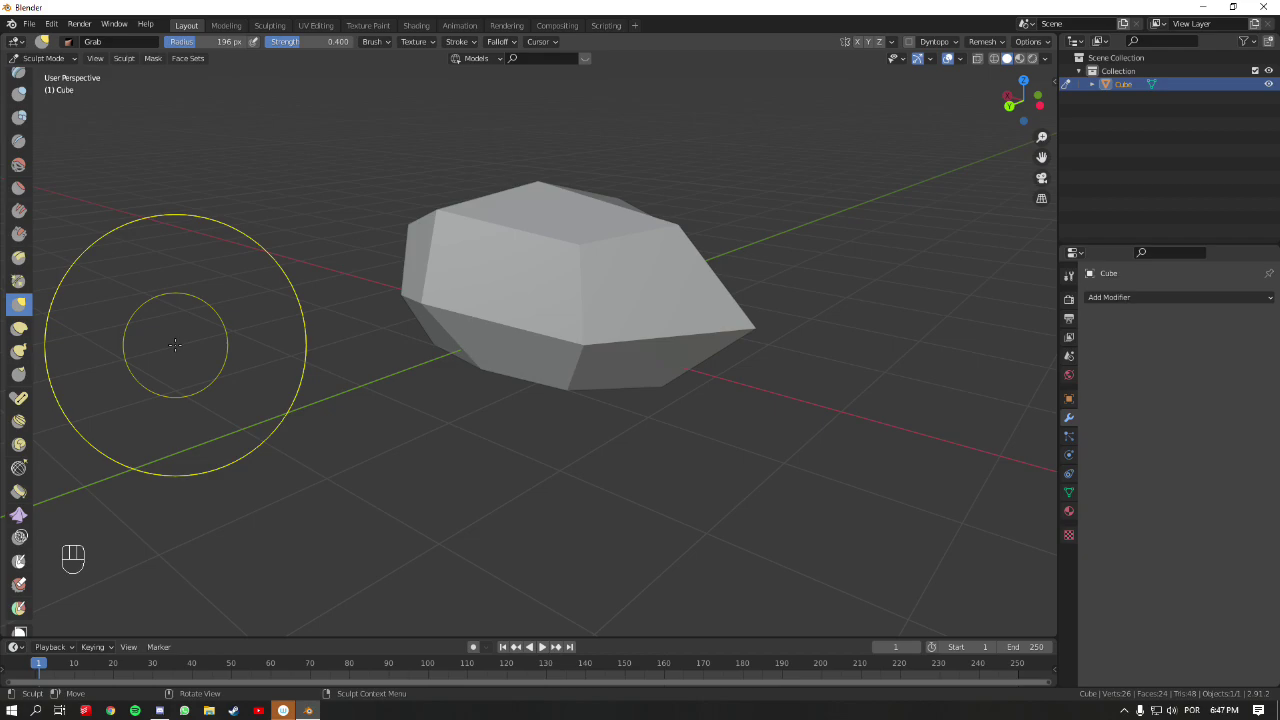
{"action": "middle_click_drag", "start_coordinate": [560, 243], "coordinate": [571, 286]}
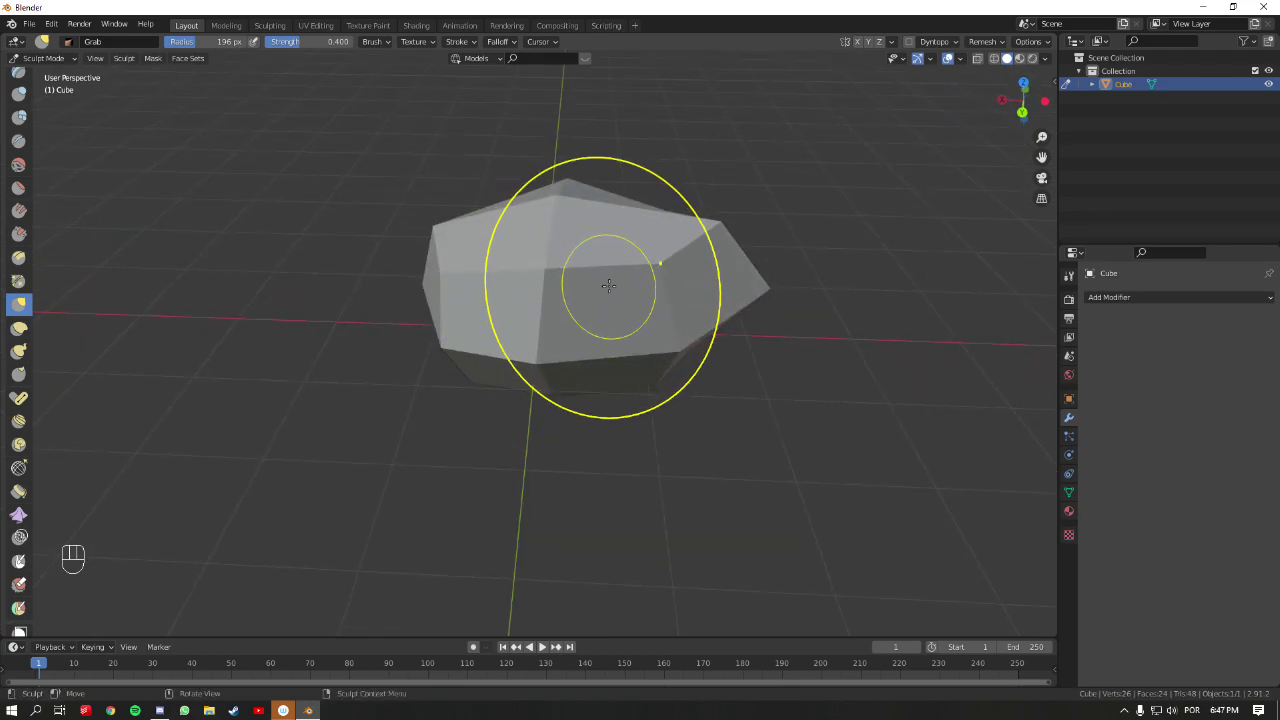
- Try dynamic topology with the Draw brush on the rock shape, accepting the vertex data warning
{"action": "left_click", "coordinate": [908, 42]}
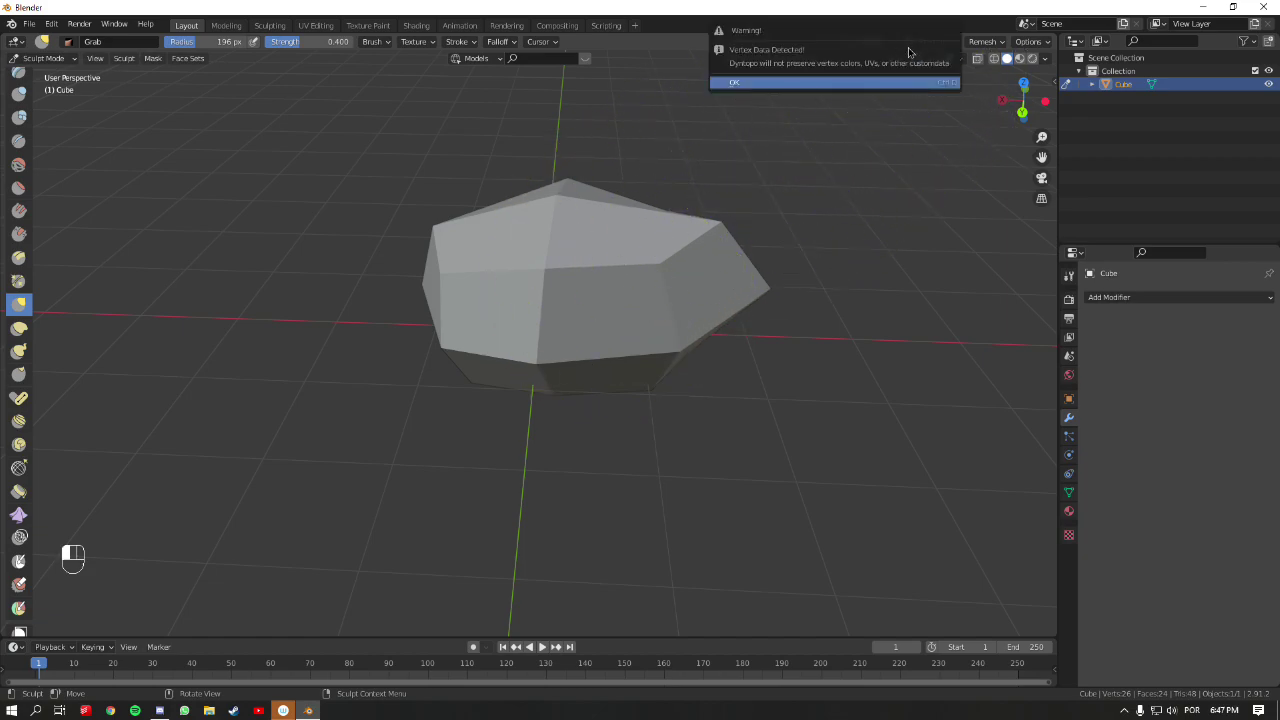
{"action": "left_click", "coordinate": [897, 82]}
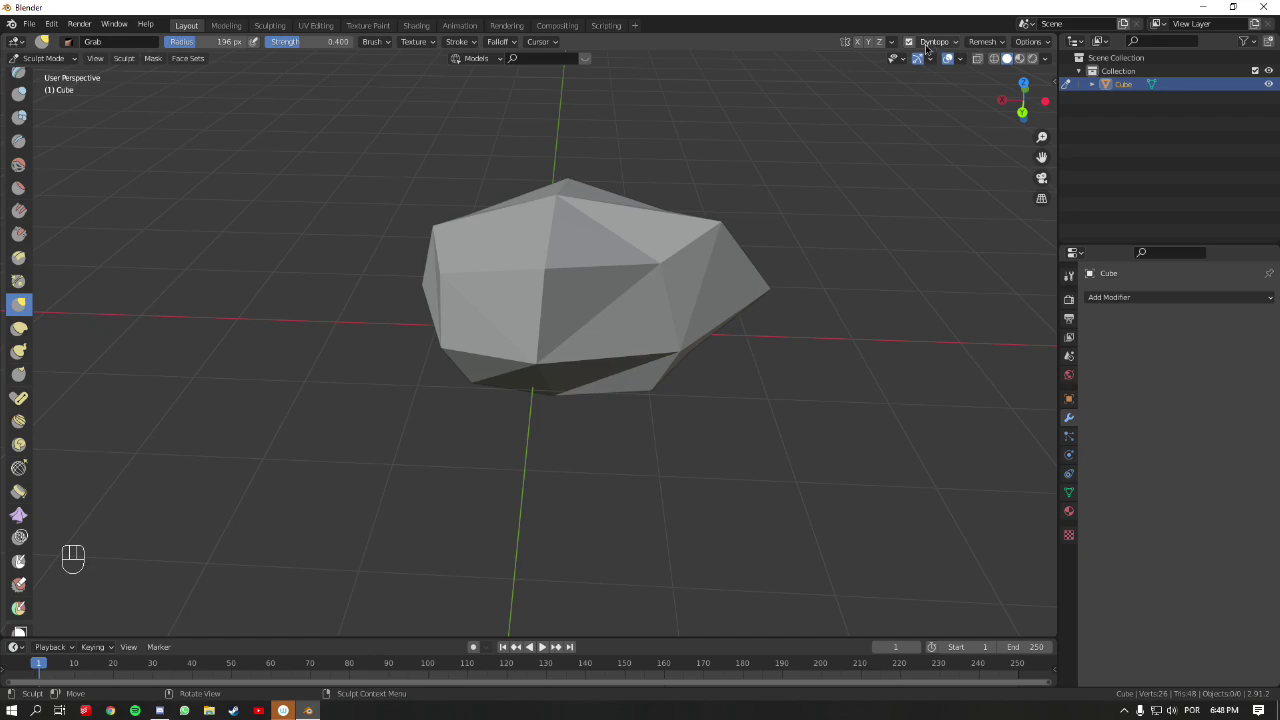
{"action": "mouse_move", "coordinate": [680, 271]}
{"action": "middle_mouse_down"}
{"action": "mouse_move", "coordinate": [632, 348]}
{"action": "mouse_move", "coordinate": [654, 358]}
{"action": "mouse_move", "coordinate": [654, 311]}
{"action": "middle_mouse_up"}
{"action": "key", "text": "x"}
{"action": "mouse_move", "coordinate": [520, 307]}
{"action": "left_mouse_down"}
{"action": "mouse_move", "coordinate": [471, 305]}
{"action": "mouse_move", "coordinate": [583, 360]}
{"action": "left_mouse_up"}
{"action": "key", "text": "ctrl+z"}
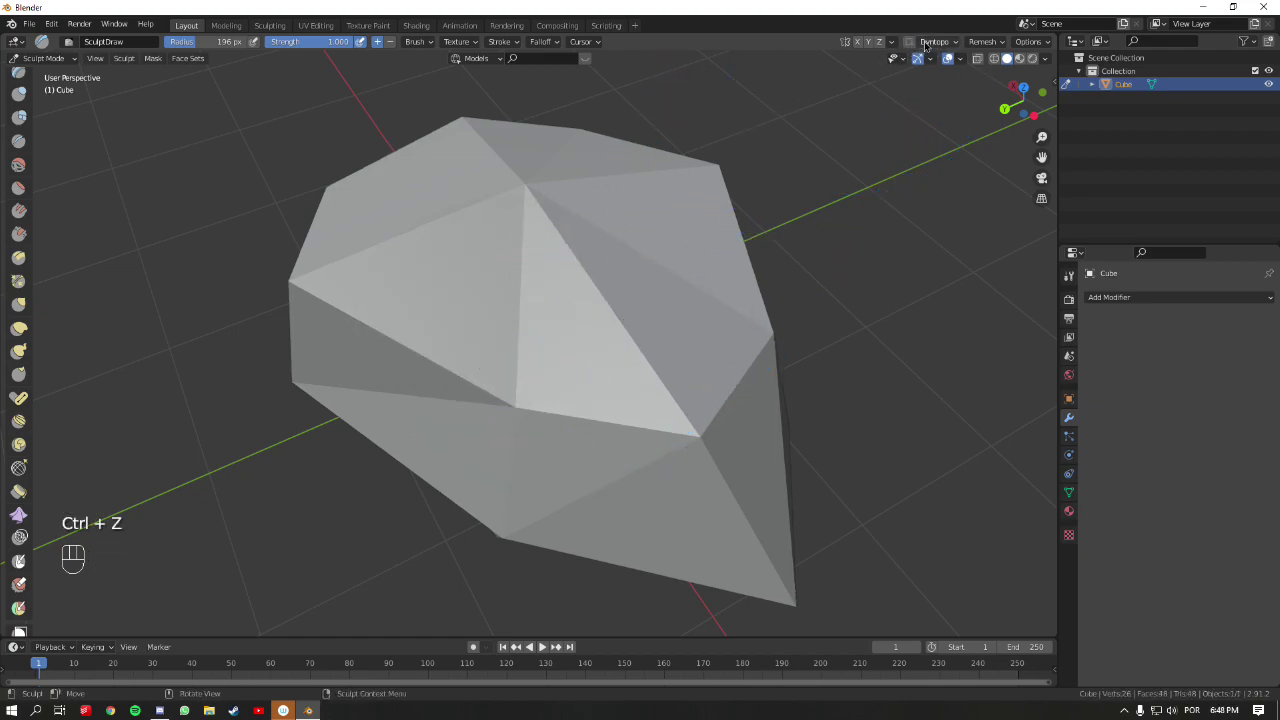
- Remesh the rock with a voxel size of 0.1 m and inspect its new topology in wireframe shading
{"action": "middle_click_drag", "start_coordinate": [706, 251], "coordinate": [941, 87]}
{"action": "left_click", "coordinate": [984, 42]}
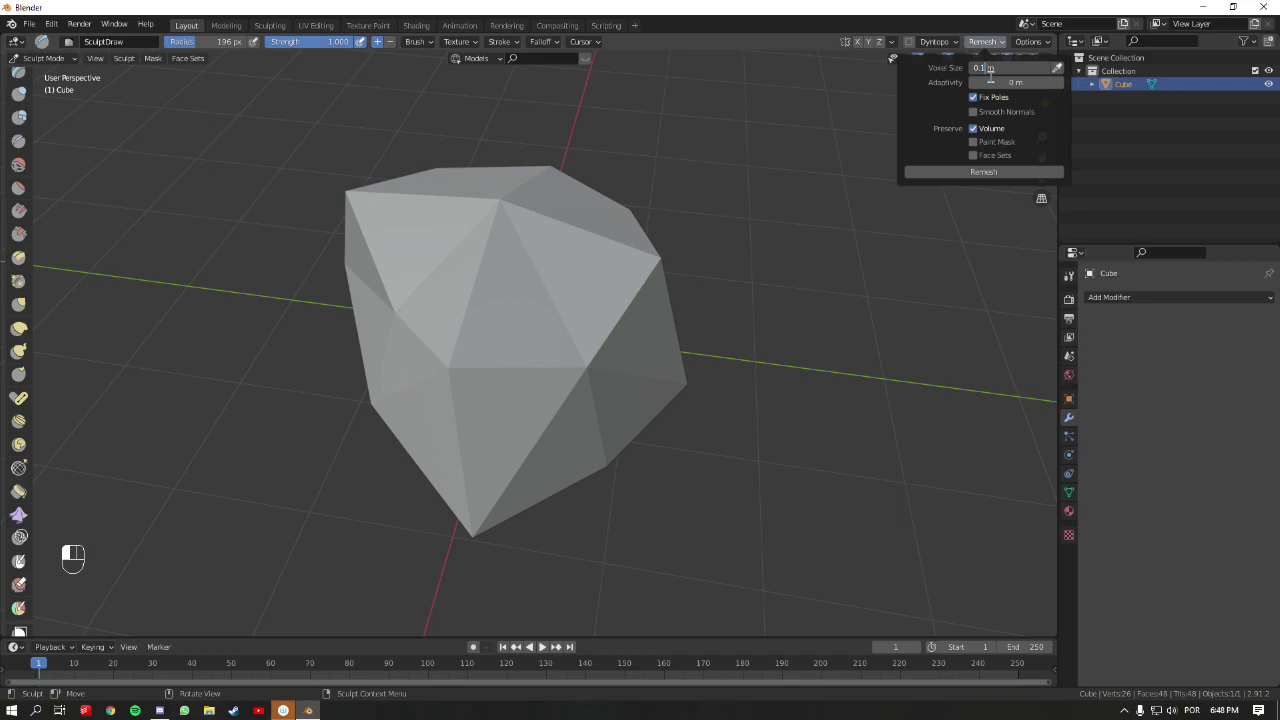
{"action": "left_click", "coordinate": [985, 173]}
{"action": "mouse_move", "coordinate": [754, 294]}
{"action": "middle_mouse_down"}
{"action": "mouse_move", "coordinate": [705, 306]}
{"action": "mouse_move", "coordinate": [777, 366]}
{"action": "middle_mouse_up"}
{"action": "key", "text": "shift+z"}
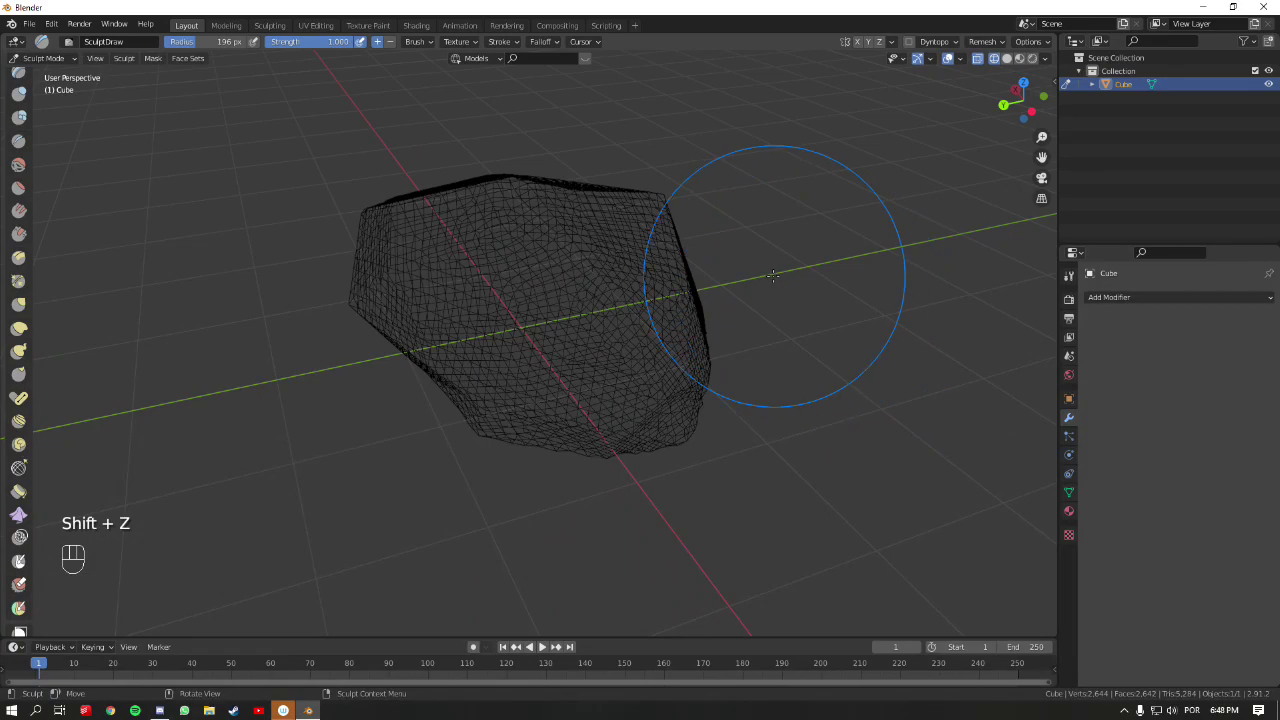
{"action": "middle_click_drag", "start_coordinate": [624, 307], "coordinate": [689, 336]}
{"action": "mouse_move", "coordinate": [689, 336]}
{"action": "middle_mouse_down", "text": "ctrl"}
{"action": "mouse_move", "coordinate": [655, 292]}
{"action": "mouse_move", "coordinate": [605, 270]}
{"action": "middle_mouse_up", "text": "ctrl"}
{"action": "middle_click_drag", "start_coordinate": [605, 270], "coordinate": [723, 329]}
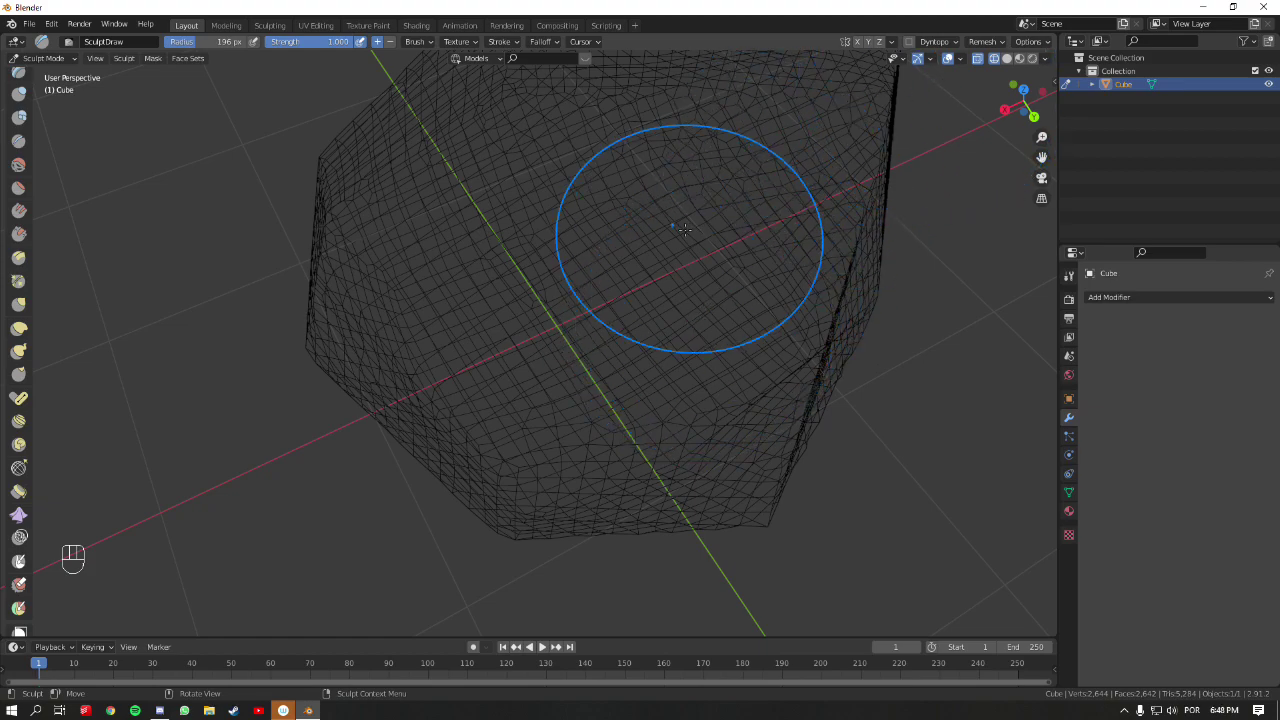
- Remesh the rock with a voxel size of 0.05 m, check the denser wireframe and return to solid shading
{"action": "left_click", "coordinate": [992, 42]}
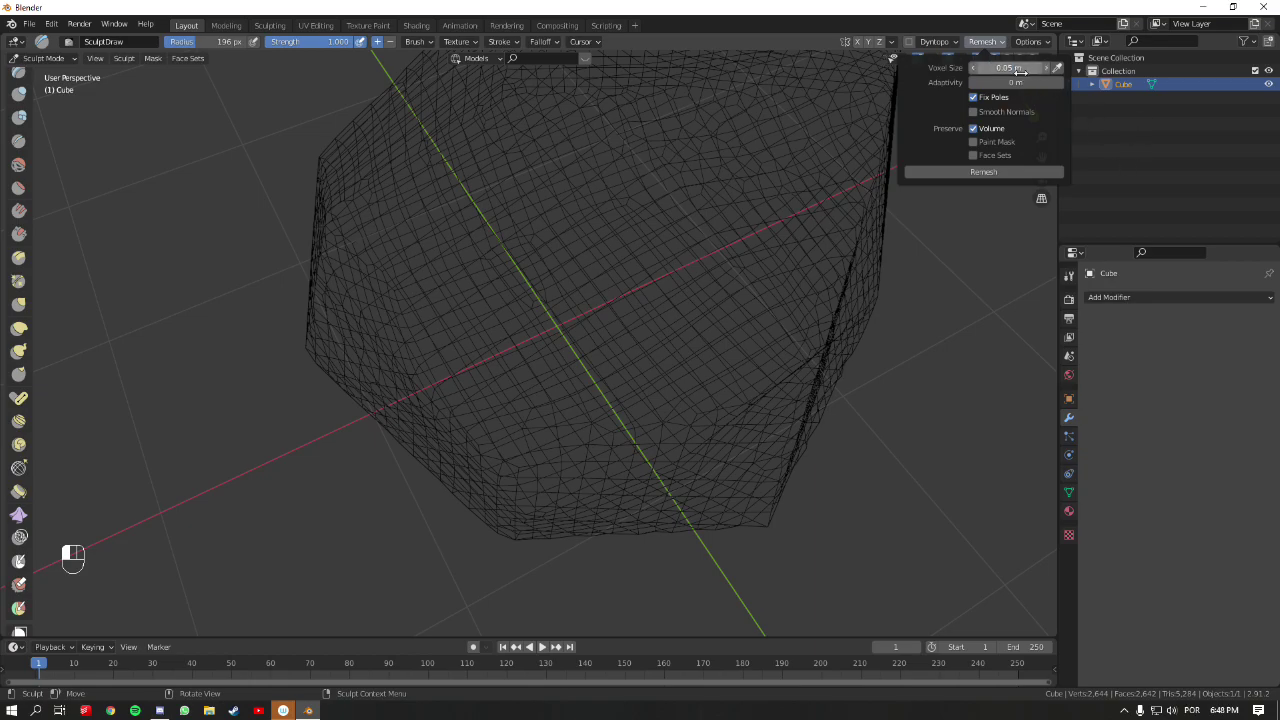
{"action": "left_click", "coordinate": [1003, 172]}
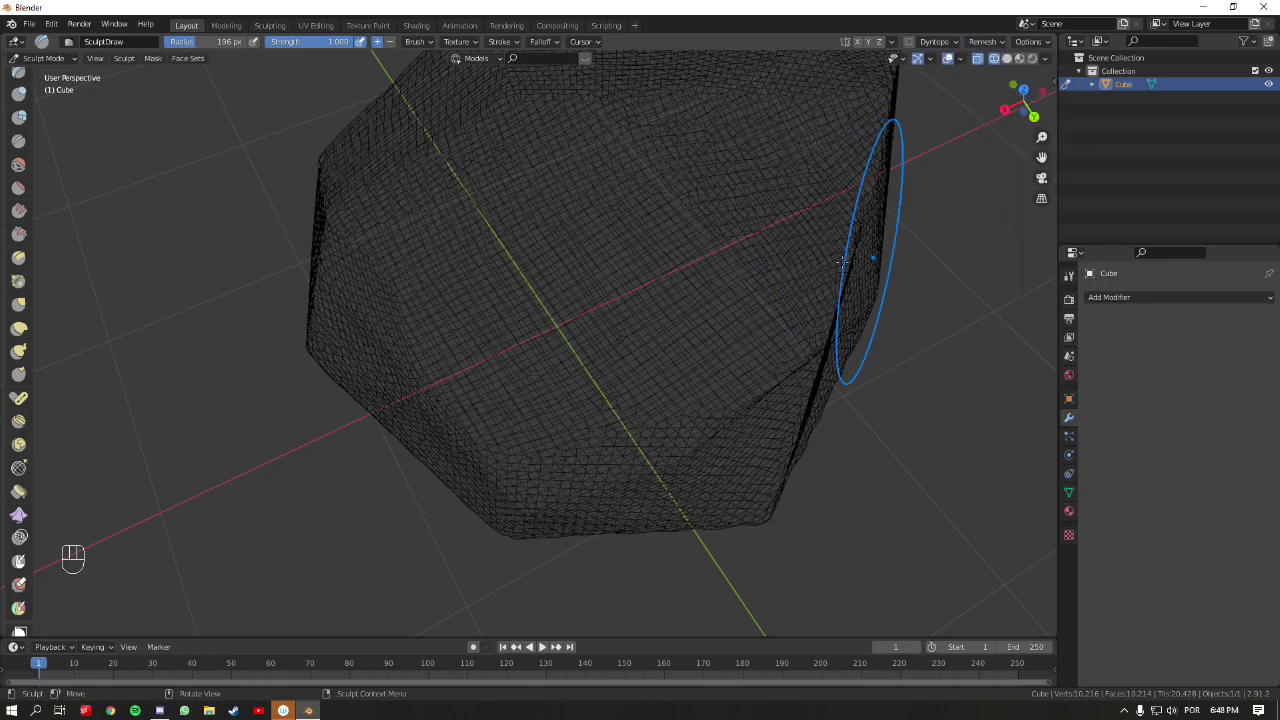
{"action": "mouse_move", "coordinate": [723, 286]}
{"action": "middle_mouse_down"}
{"action": "mouse_move", "coordinate": [820, 234]}
{"action": "mouse_move", "coordinate": [741, 261]}
{"action": "mouse_move", "coordinate": [808, 320]}
{"action": "mouse_move", "coordinate": [786, 285]}
{"action": "middle_mouse_up"}
{"action": "middle_click_drag", "start_coordinate": [790, 212], "coordinate": [771, 311], "text": "shift"}
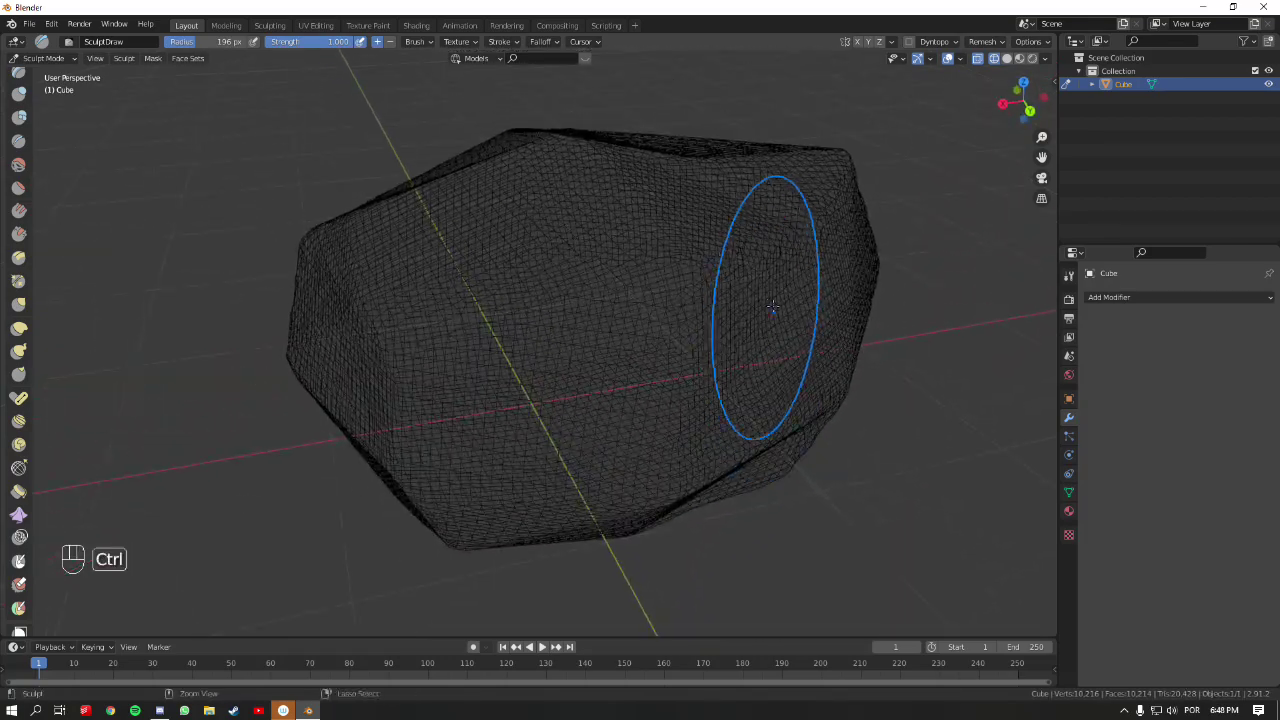
{"action": "key", "text": "ctrl+Tab"}
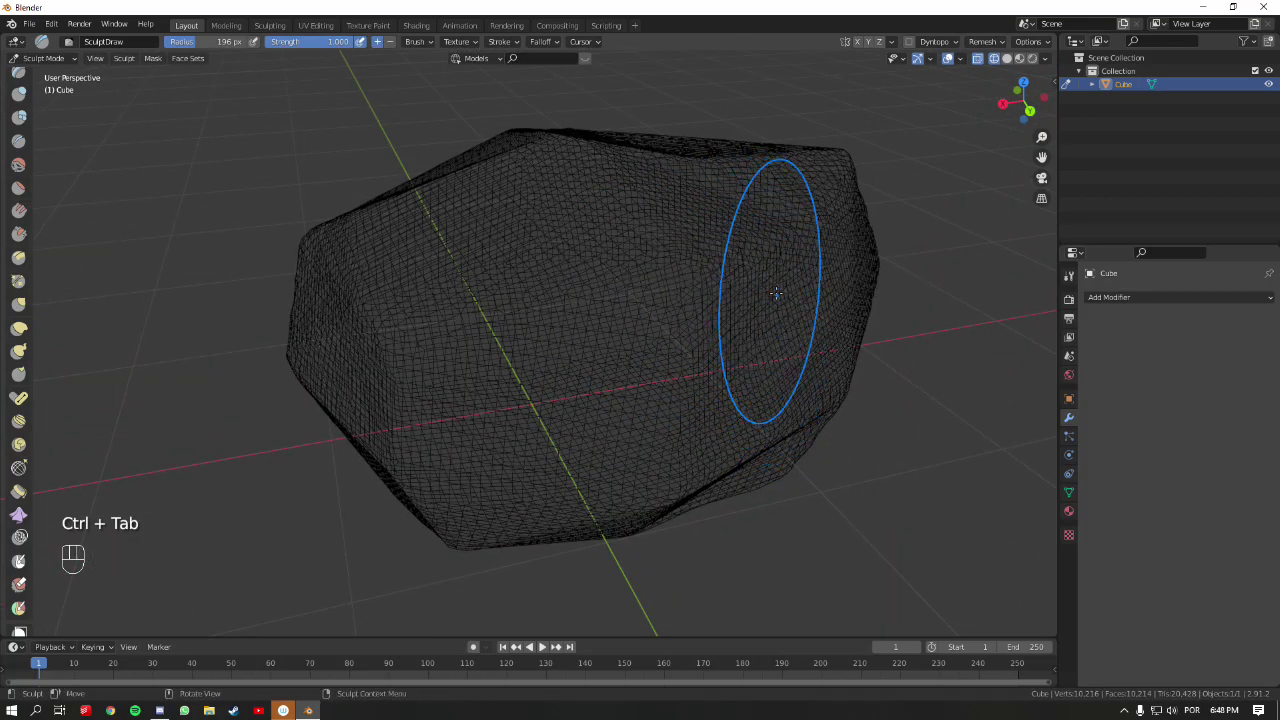
{"action": "key", "text": "shift+z"}
{"action": "mouse_move", "coordinate": [772, 292]}
{"action": "middle_mouse_down"}
{"action": "mouse_move", "coordinate": [720, 340]}
{"action": "mouse_move", "coordinate": [643, 340]}
{"action": "mouse_move", "coordinate": [736, 359]}
{"action": "mouse_move", "coordinate": [725, 311]}
{"action": "middle_mouse_up"}
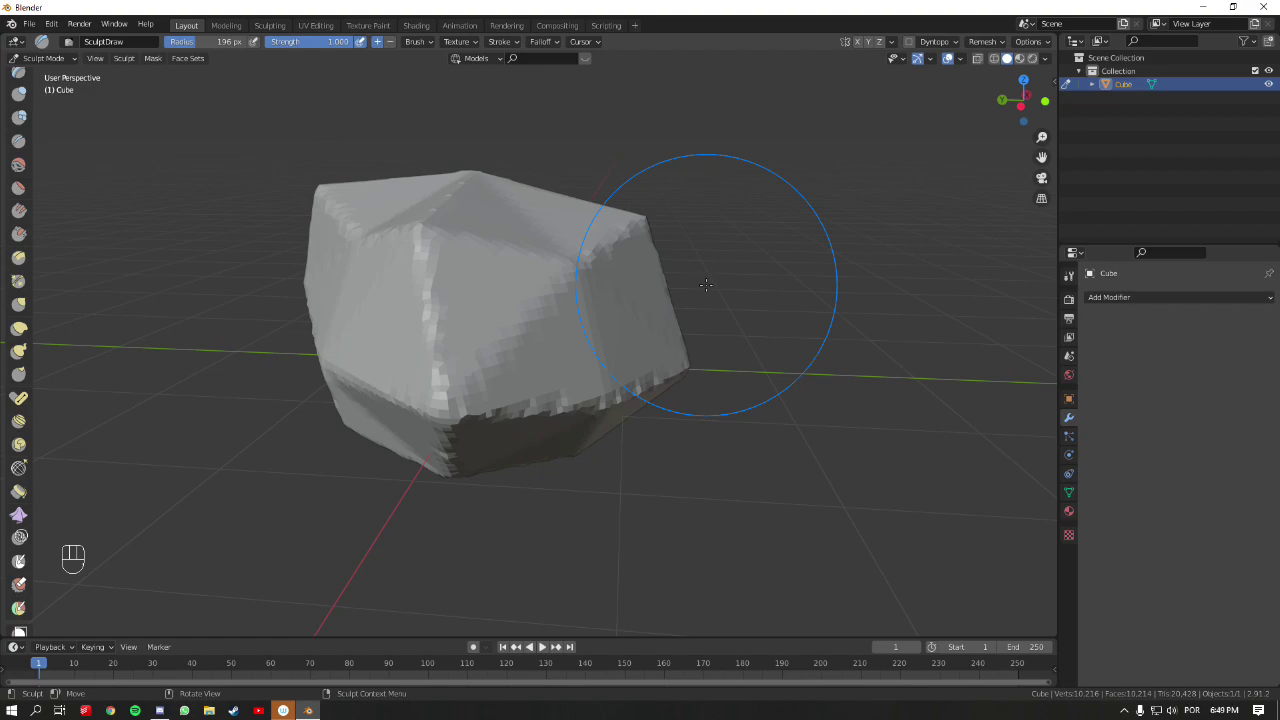
{"action": "mouse_move", "coordinate": [626, 298]}
{"action": "middle_mouse_down"}
{"action": "mouse_move", "coordinate": [781, 416]}
{"action": "mouse_move", "coordinate": [737, 380]}
{"action": "mouse_move", "coordinate": [827, 382]}
{"action": "middle_mouse_up"}
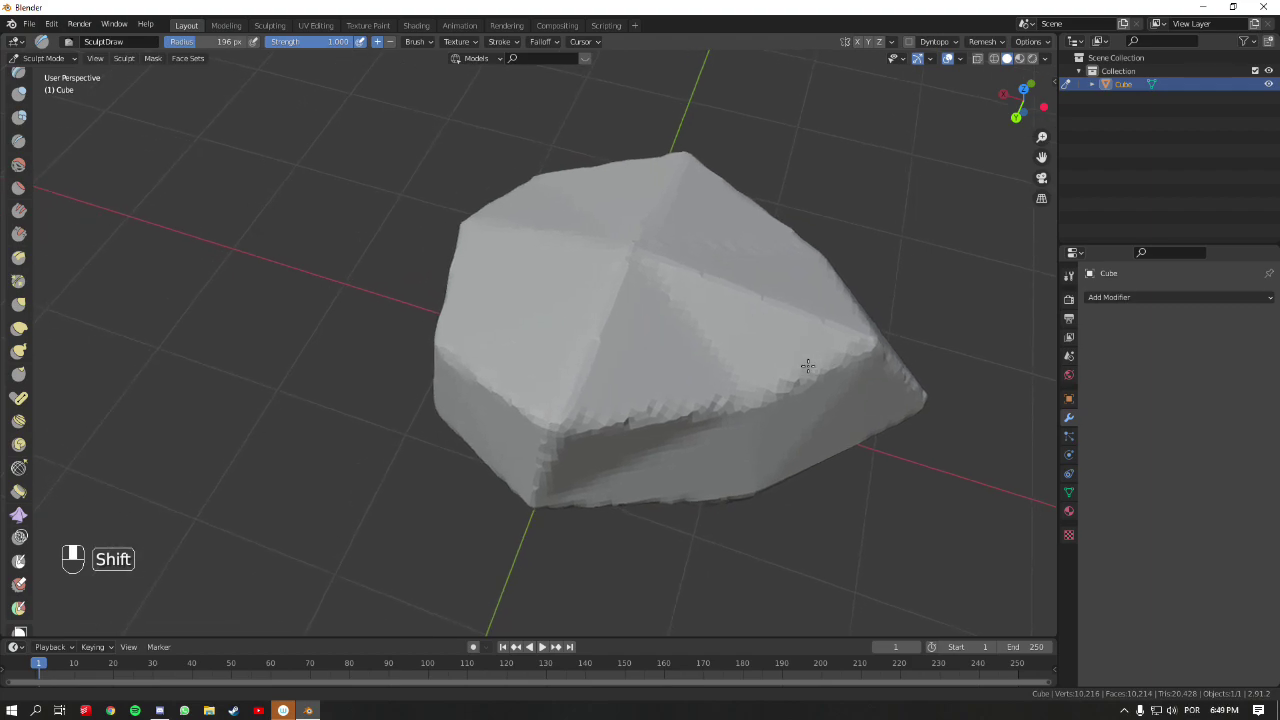
- Activate the Smooth brush with a 113 px radius and start softening the peak on the rock's upper surface
{"action": "left_click", "coordinate": [19, 166]}
{"action": "key", "text": "f"}
{"action": "left_click", "coordinate": [545, 312]}
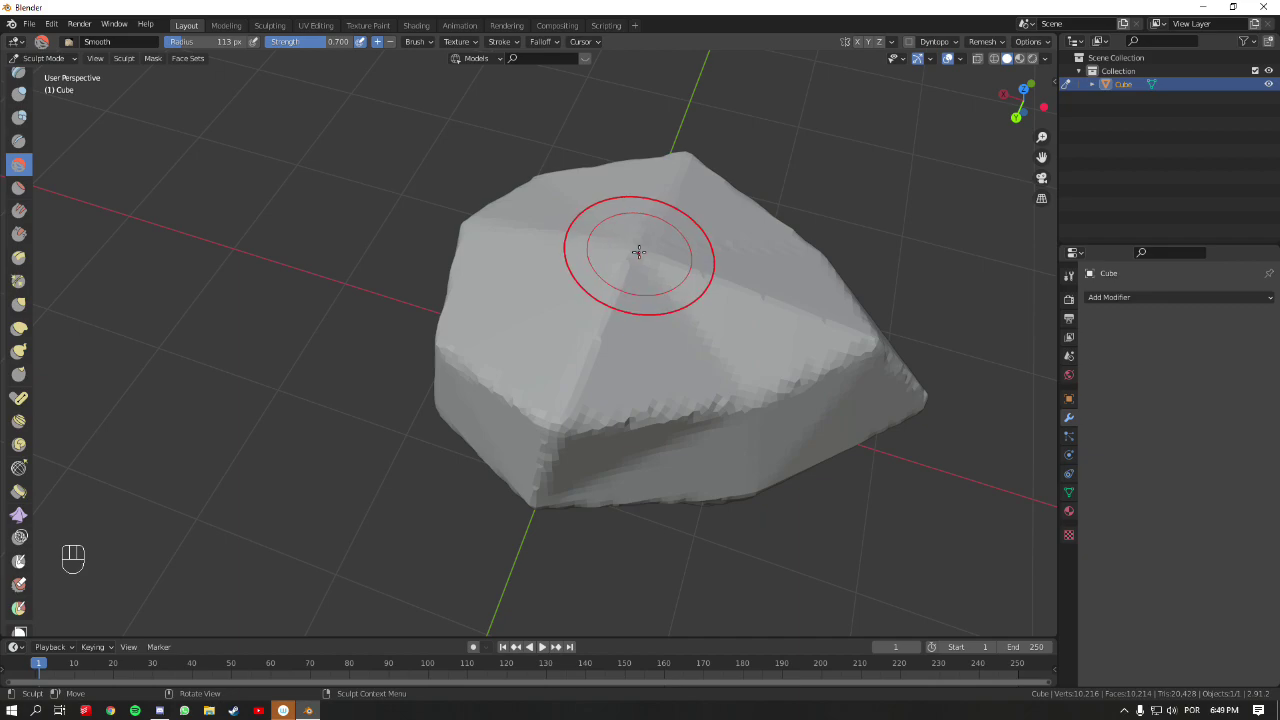
{"action": "mouse_move", "coordinate": [719, 293]}
{"action": "middle_mouse_down"}
{"action": "mouse_move", "coordinate": [606, 294]}
{"action": "mouse_move", "coordinate": [623, 277]}
{"action": "middle_mouse_up"}
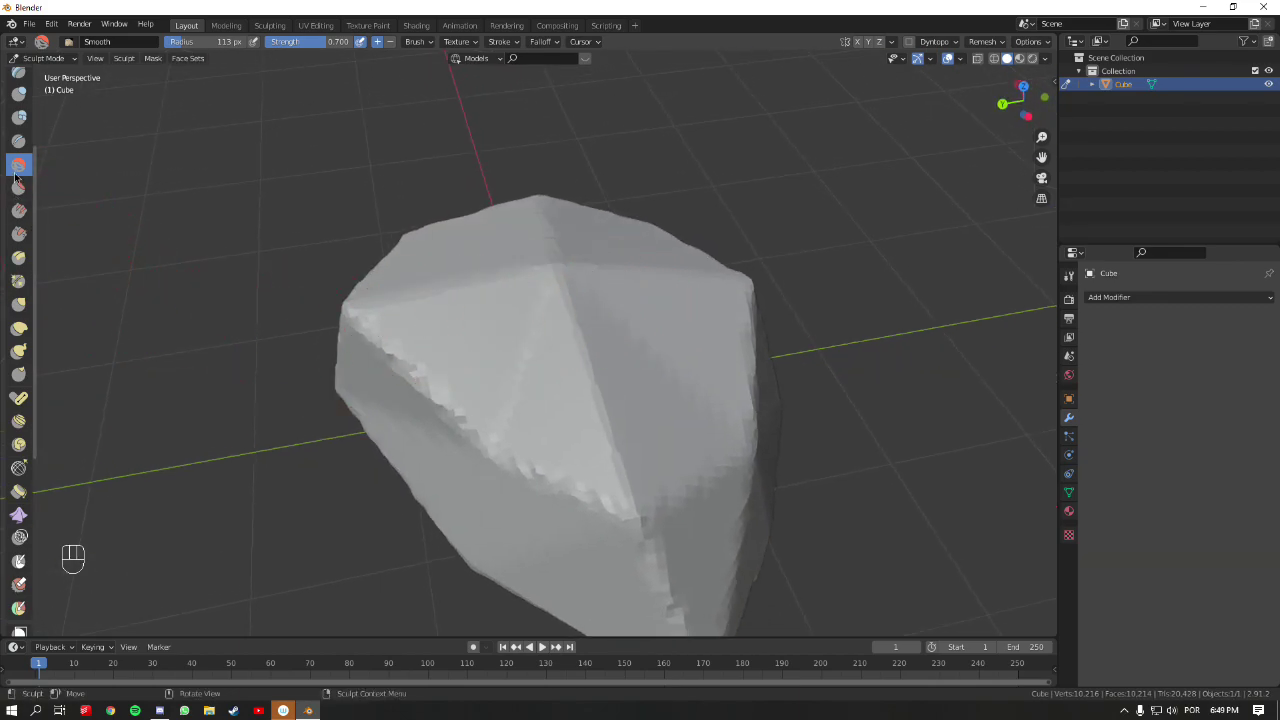
{"action": "middle_click_drag", "start_coordinate": [100, 200], "coordinate": [524, 291]}
{"action": "mouse_move", "coordinate": [614, 309]}
{"action": "middle_mouse_down"}
{"action": "mouse_move", "coordinate": [657, 320]}
{"action": "mouse_move", "coordinate": [594, 361]}
{"action": "middle_mouse_up"}
{"action": "middle_click_drag", "start_coordinate": [695, 323], "coordinate": [645, 266]}
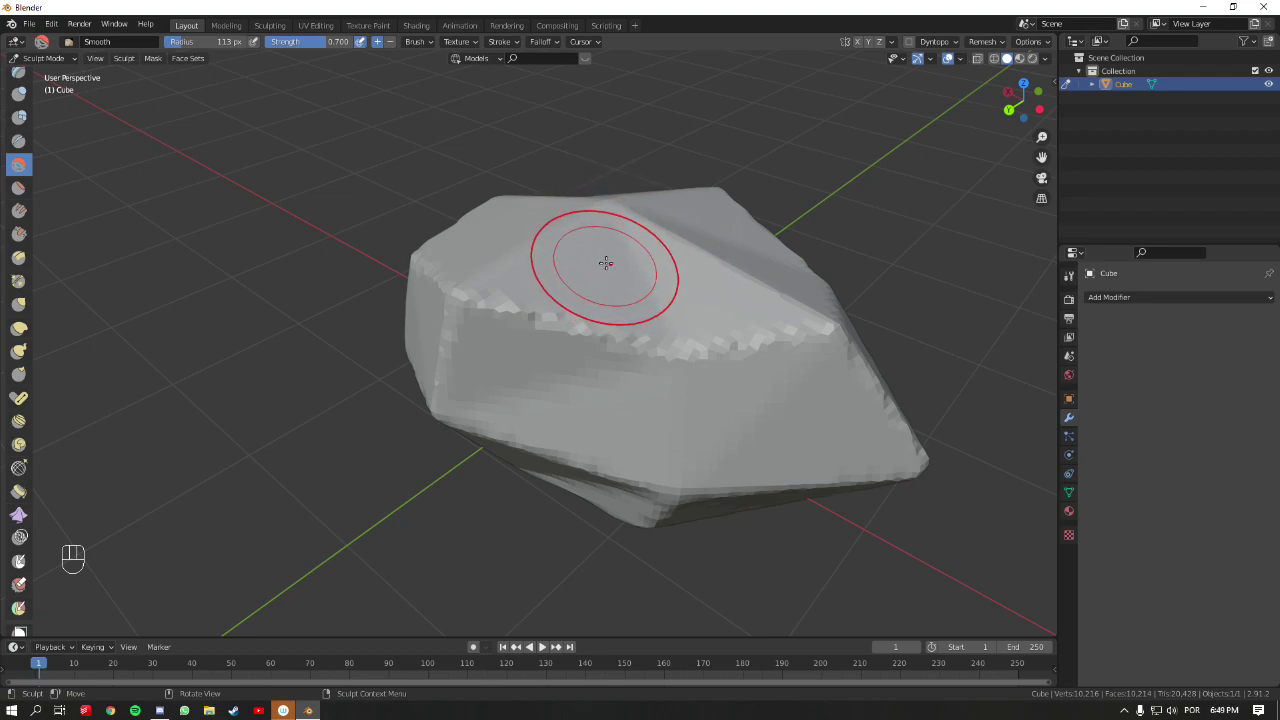
- Smooth the ridges across the rock's upper surface and soften its jagged upper edges
{"action": "middle_click_drag", "start_coordinate": [625, 227], "coordinate": [584, 318]}
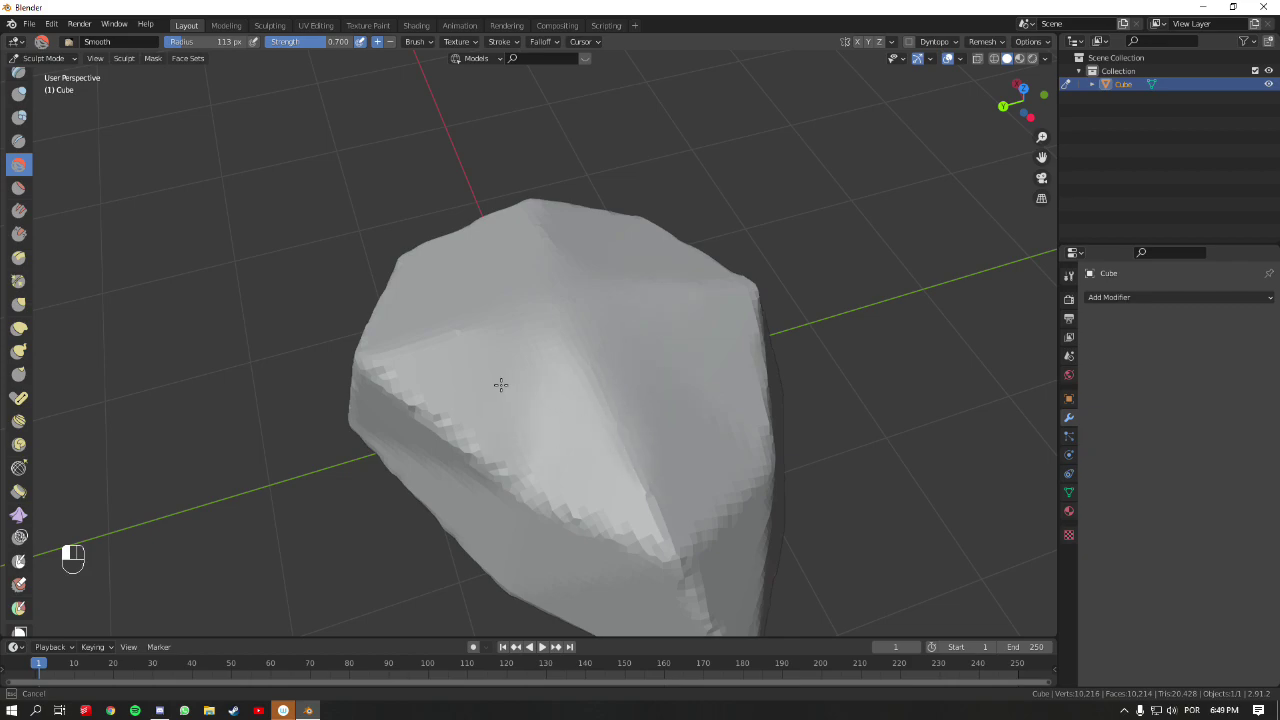
{"action": "middle_click_drag", "start_coordinate": [557, 277], "coordinate": [651, 214]}
{"action": "mouse_move", "coordinate": [615, 173]}
{"action": "middle_mouse_down"}
{"action": "mouse_move", "coordinate": [629, 180]}
{"action": "mouse_move", "coordinate": [600, 220]}
{"action": "mouse_move", "coordinate": [670, 268]}
{"action": "middle_mouse_up"}
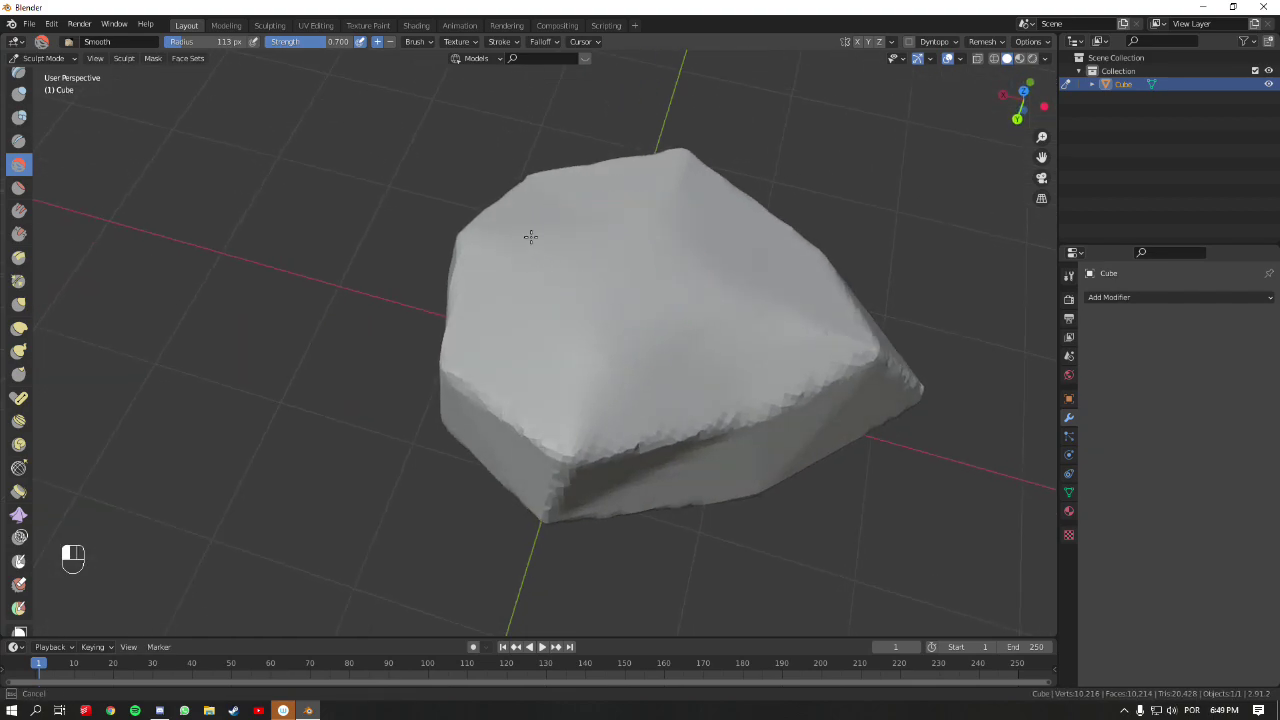
{"action": "mouse_move", "coordinate": [685, 190]}
{"action": "middle_mouse_down"}
{"action": "mouse_move", "coordinate": [700, 257]}
{"action": "mouse_move", "coordinate": [640, 214]}
{"action": "mouse_move", "coordinate": [449, 206]}
{"action": "middle_mouse_up"}
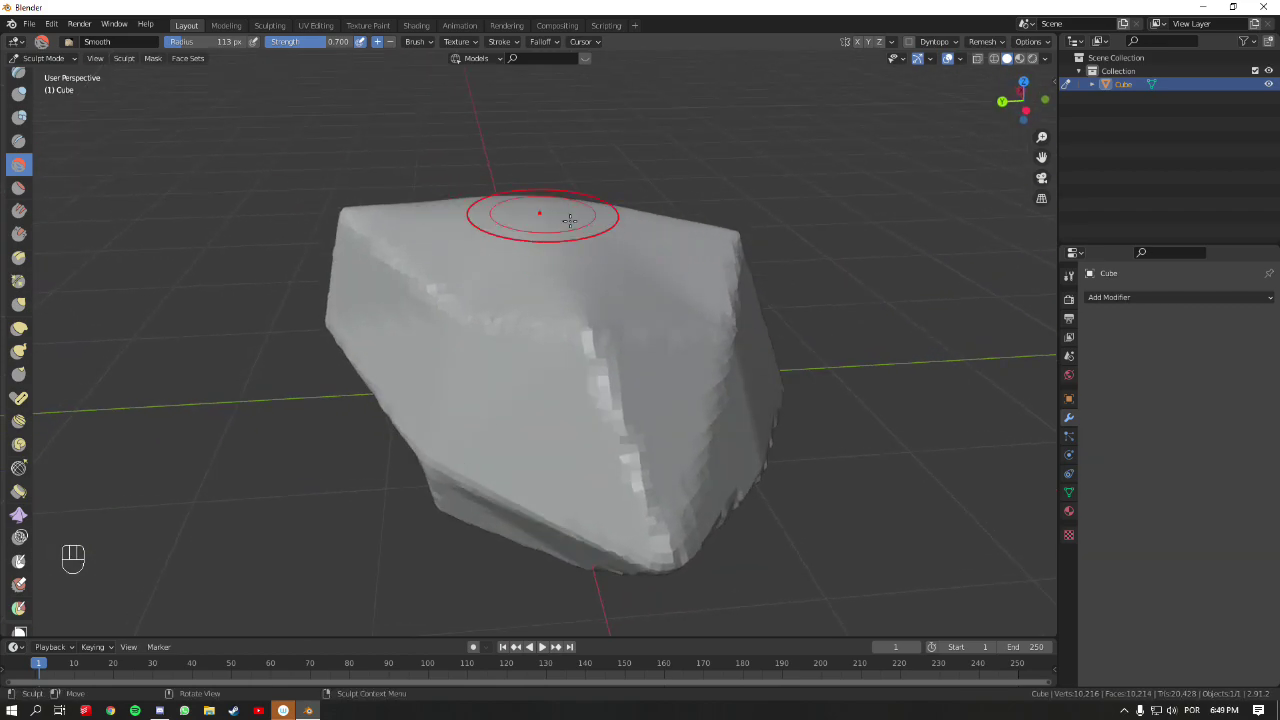
{"action": "middle_click_drag", "start_coordinate": [654, 240], "coordinate": [638, 358]}
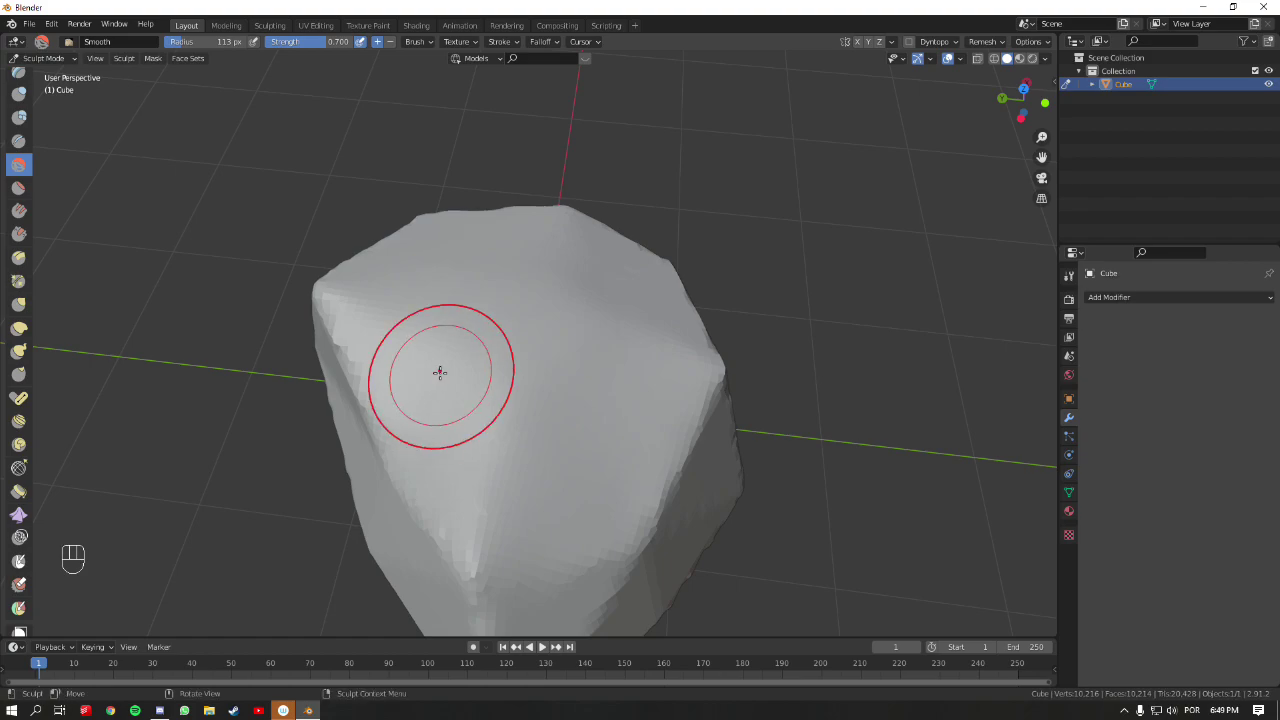
{"action": "mouse_move", "coordinate": [440, 372]}
{"action": "left_mouse_down"}
{"action": "mouse_move", "coordinate": [566, 306]}
{"action": "mouse_move", "coordinate": [411, 286]}
{"action": "mouse_move", "coordinate": [372, 316]}
{"action": "left_mouse_up"}
{"action": "left_click_drag", "start_coordinate": [596, 375], "coordinate": [594, 400]}
{"action": "right_click", "coordinate": [710, 430]}
- Reduce the Smooth brush radius to 73 px and smooth the jagged edges along the rock's sides
{"action": "mouse_move", "coordinate": [804, 430]}
{"action": "middle_mouse_down"}
{"action": "mouse_move", "coordinate": [712, 345]}
{"action": "mouse_move", "coordinate": [786, 343]}
{"action": "mouse_move", "coordinate": [637, 291]}
{"action": "middle_mouse_up"}
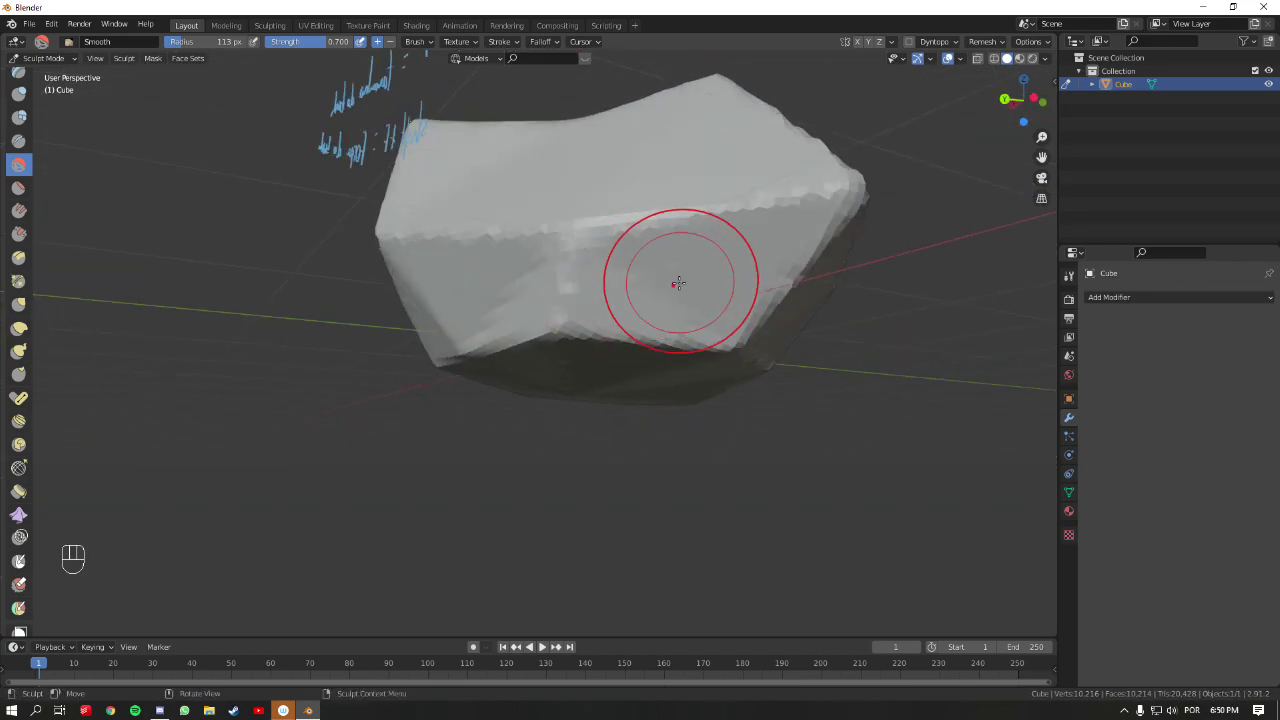
{"action": "scroll", "coordinate": [682, 278], "scroll_direction": "up", "scroll_amount": 2}
{"action": "key", "text": "f"}
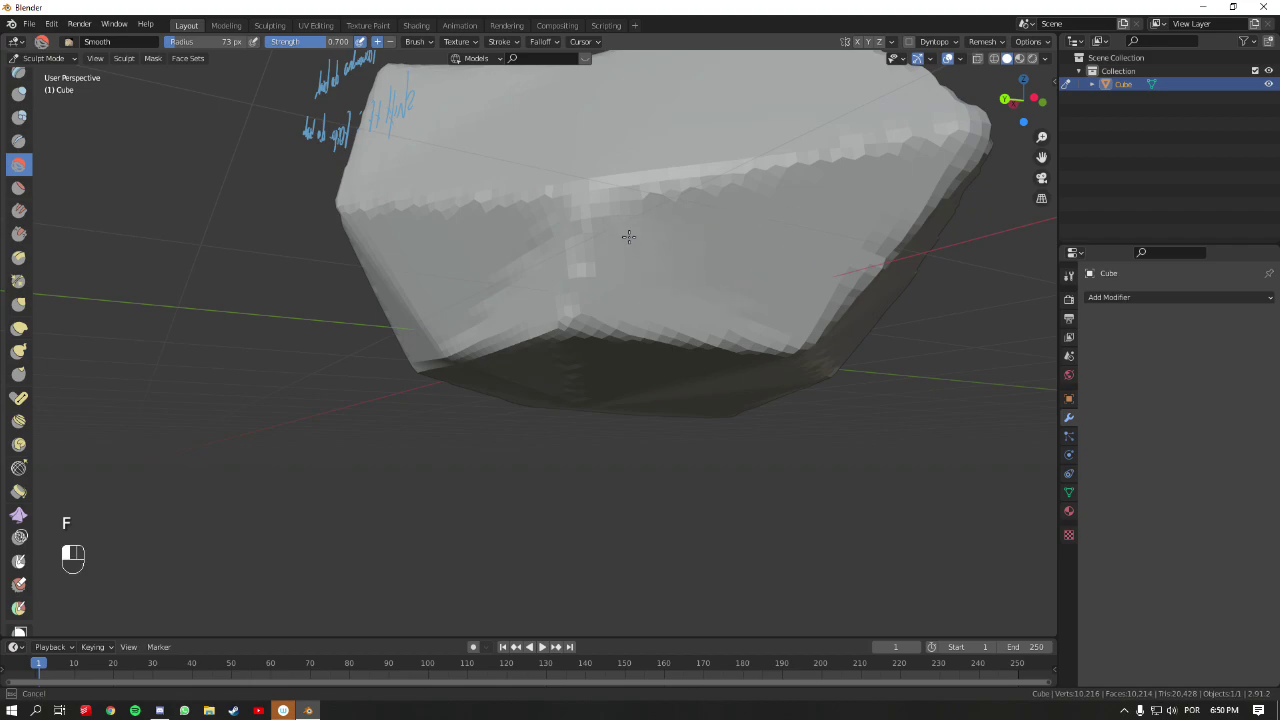
{"action": "left_click", "coordinate": [718, 287]}
{"action": "mouse_move", "coordinate": [757, 309]}
{"action": "middle_mouse_down"}
{"action": "mouse_move", "coordinate": [663, 263]}
{"action": "mouse_move", "coordinate": [417, 246]}
{"action": "mouse_move", "coordinate": [640, 400]}
{"action": "middle_mouse_up"}
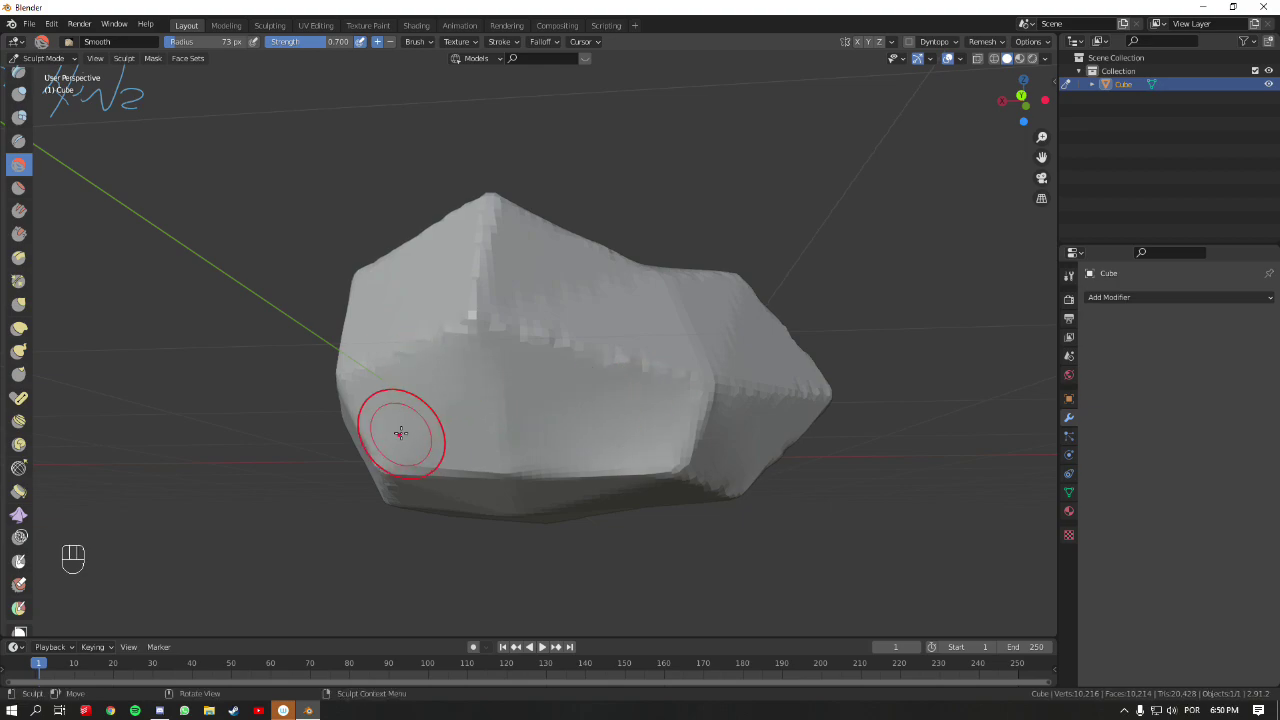
- Smooth the jagged ridges around the rock's sides and lower edges with the 73 px Smooth brush
{"action": "middle_click_drag", "start_coordinate": [400, 434], "coordinate": [414, 473]}
{"action": "left_click_drag", "start_coordinate": [470, 380], "coordinate": [465, 371]}
{"action": "mouse_move", "coordinate": [603, 323]}
{"action": "middle_mouse_down"}
{"action": "mouse_move", "coordinate": [666, 380]}
{"action": "mouse_move", "coordinate": [717, 351]}
{"action": "mouse_move", "coordinate": [674, 400]}
{"action": "middle_mouse_up"}
{"action": "mouse_move", "coordinate": [566, 515]}
{"action": "middle_mouse_down"}
{"action": "mouse_move", "coordinate": [480, 320]}
{"action": "mouse_move", "coordinate": [563, 369]}
{"action": "middle_mouse_up"}
{"action": "mouse_move", "coordinate": [604, 319]}
{"action": "middle_mouse_down"}
{"action": "mouse_move", "coordinate": [451, 326]}
{"action": "mouse_move", "coordinate": [560, 343]}
{"action": "mouse_move", "coordinate": [456, 365]}
{"action": "middle_mouse_up"}
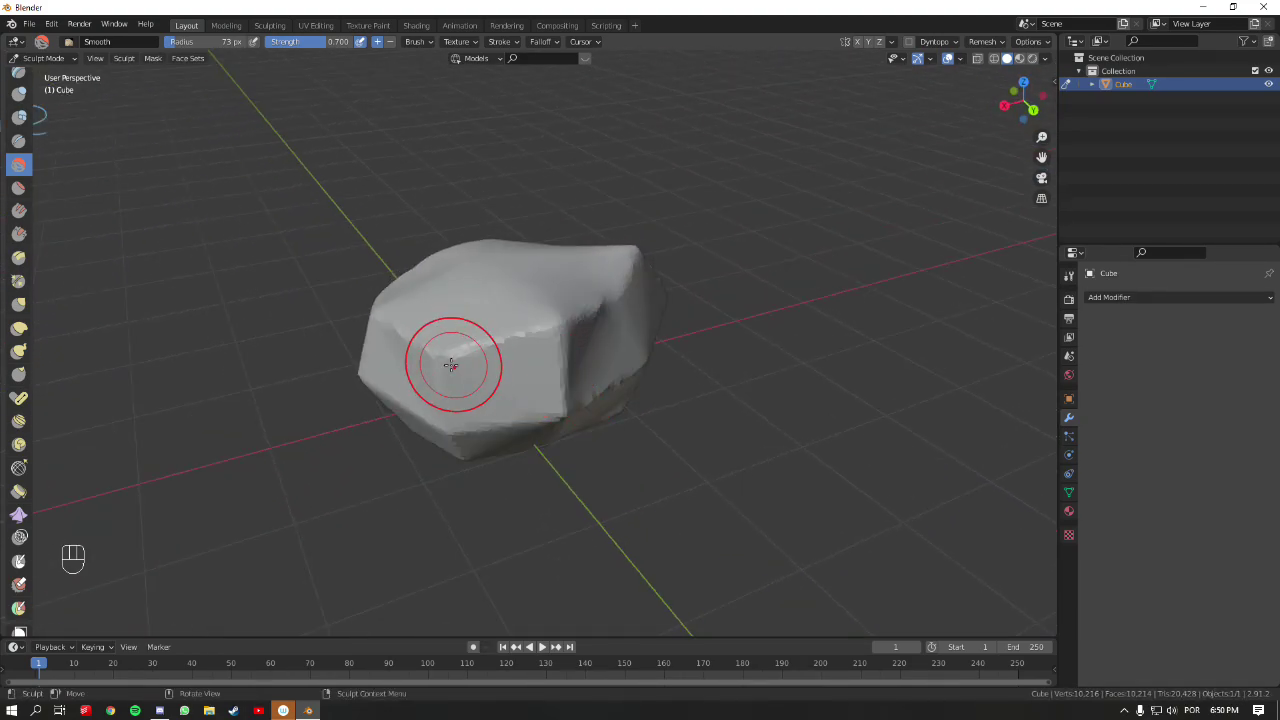
{"action": "scroll", "coordinate": [560, 366], "scroll_direction": "up", "scroll_amount": 2}
{"action": "middle_click_drag", "start_coordinate": [560, 366], "coordinate": [491, 306]}
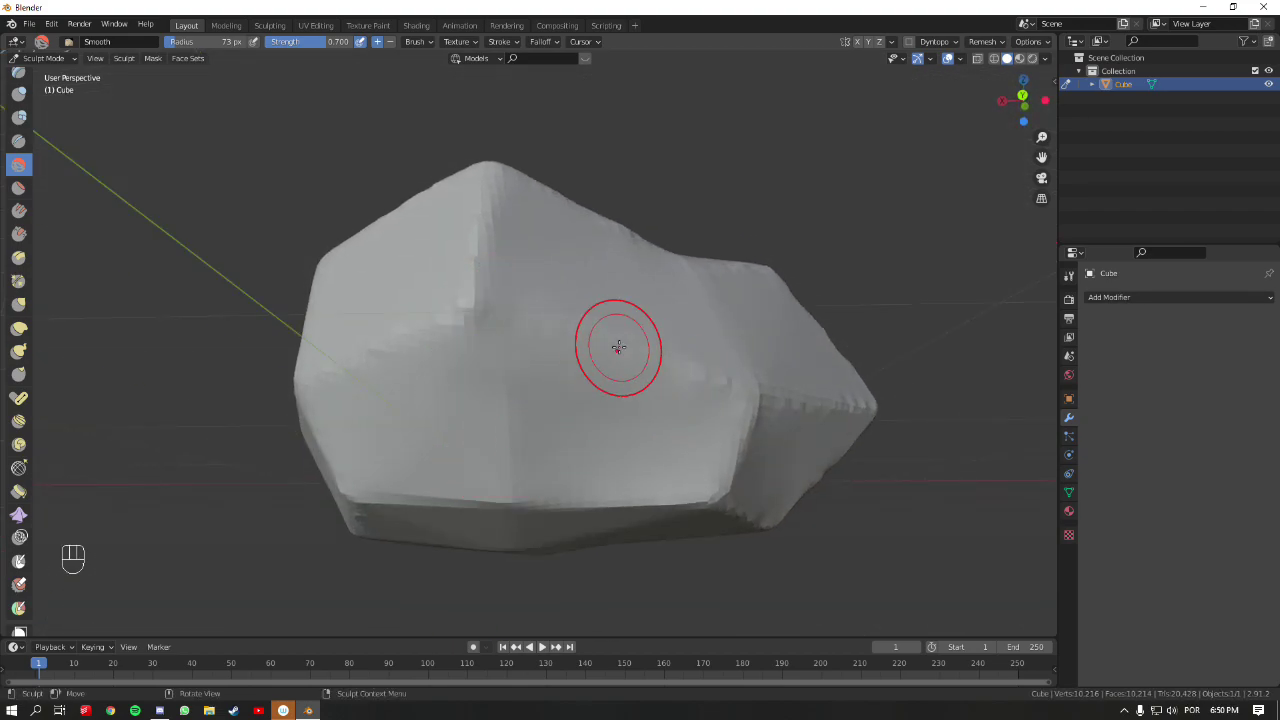
{"action": "middle_click_drag", "start_coordinate": [618, 347], "coordinate": [624, 414]}
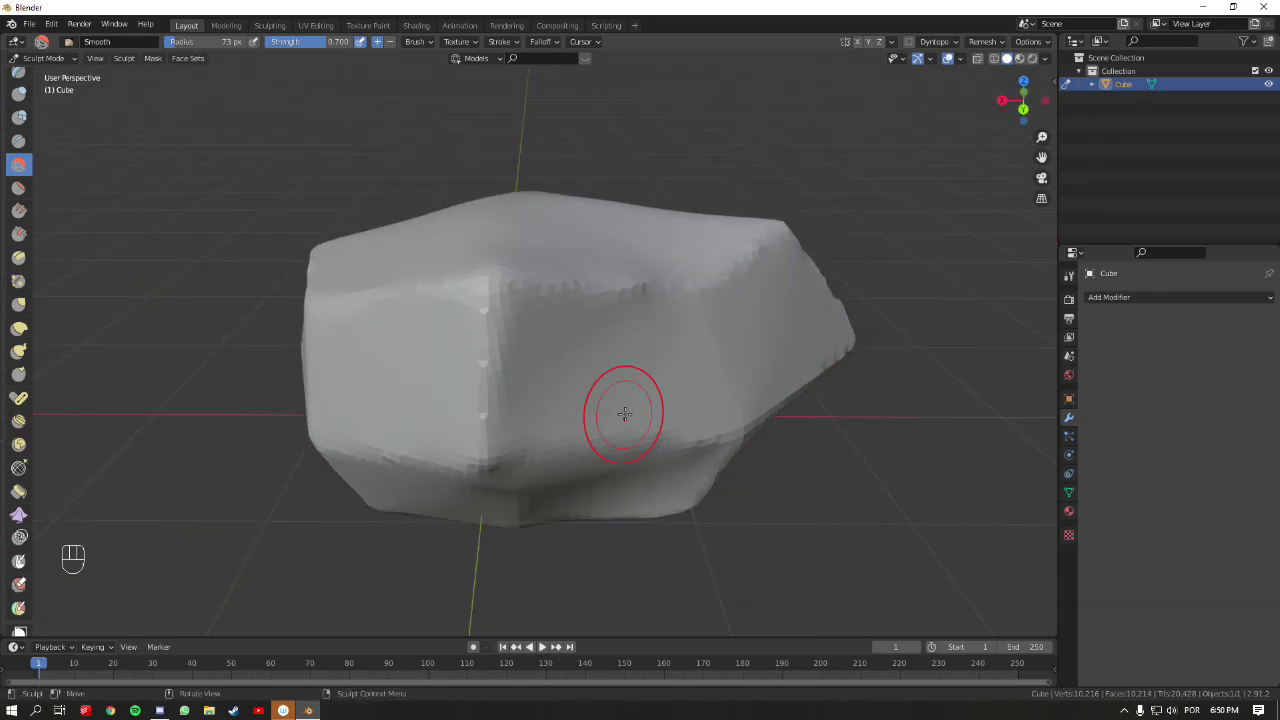
{"action": "mouse_move", "coordinate": [587, 350]}
{"action": "middle_mouse_down"}
{"action": "mouse_move", "coordinate": [666, 409]}
{"action": "mouse_move", "coordinate": [654, 409]}
{"action": "middle_mouse_up"}
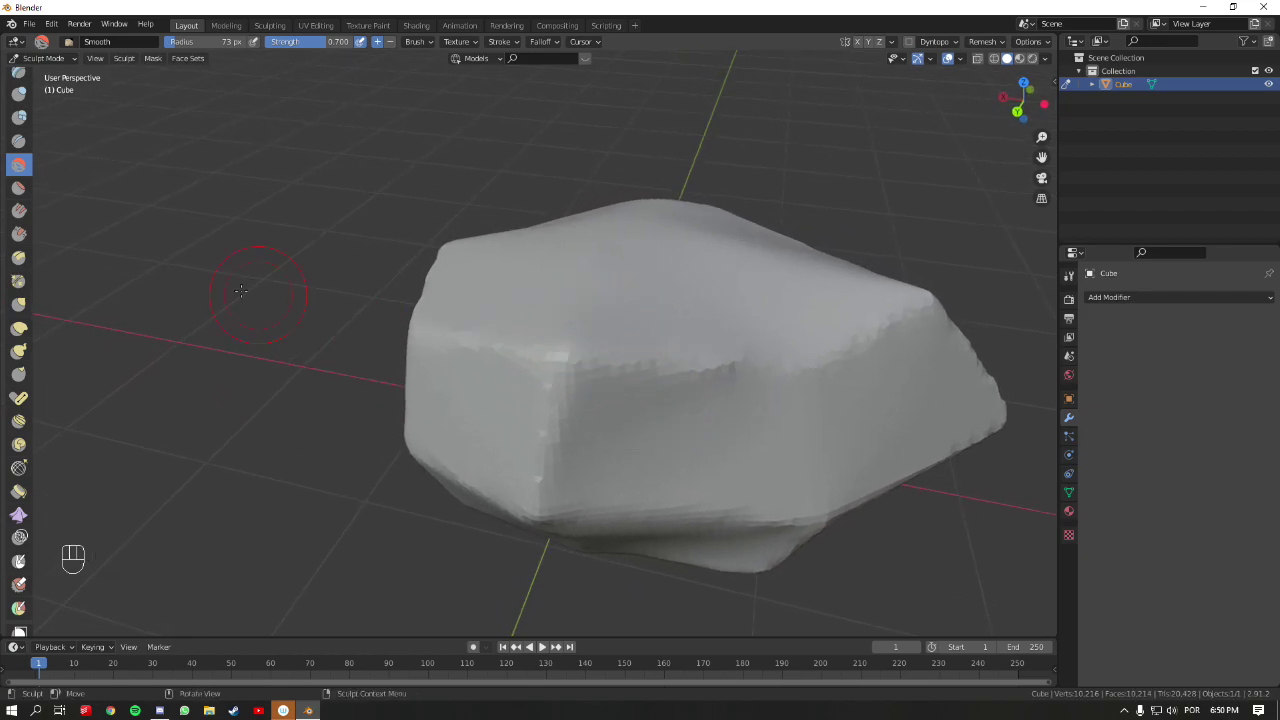
- Try the Draw brush with curved strokes across the rock's upper surface and undo them
{"action": "scroll", "coordinate": [18, 350], "scroll_direction": "up", "scroll_amount": 3}
{"action": "scroll", "coordinate": [10, 165], "scroll_direction": "up", "scroll_amount": 2}
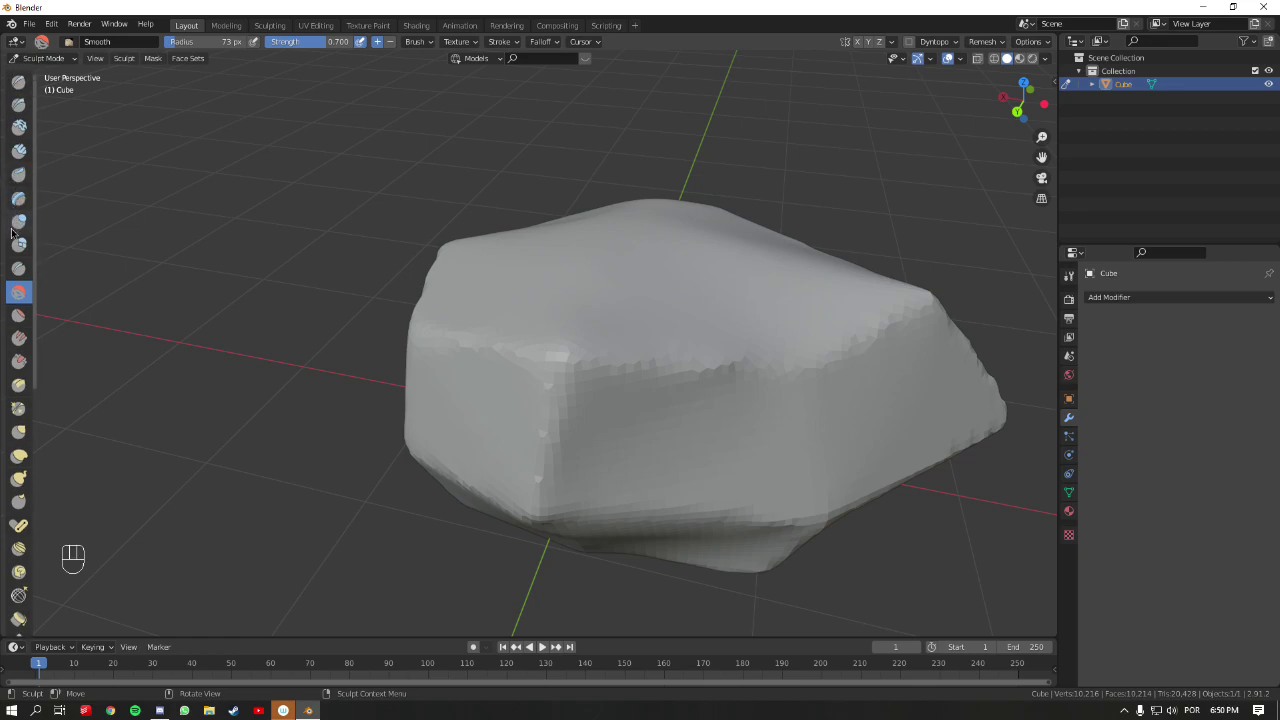
{"action": "left_click", "coordinate": [18, 88]}
{"action": "mouse_move", "coordinate": [666, 251]}
{"action": "middle_mouse_down"}
{"action": "mouse_move", "coordinate": [654, 329]}
{"action": "mouse_move", "coordinate": [649, 276]}
{"action": "middle_mouse_up"}
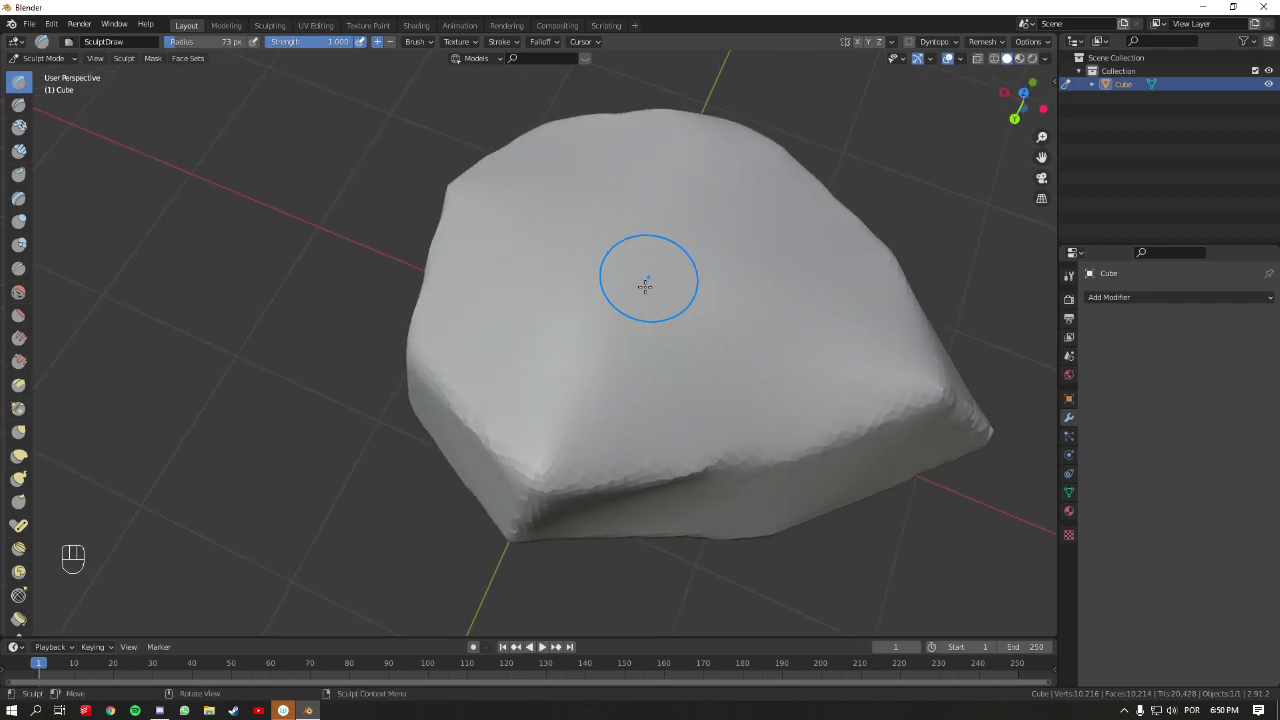
{"action": "mouse_move", "coordinate": [619, 337]}
{"action": "left_mouse_down"}
{"action": "mouse_move", "coordinate": [634, 286]}
{"action": "mouse_move", "coordinate": [690, 228]}
{"action": "mouse_move", "coordinate": [730, 225]}
{"action": "mouse_move", "coordinate": [608, 342]}
{"action": "mouse_move", "coordinate": [530, 240]}
{"action": "mouse_move", "coordinate": [543, 331]}
{"action": "mouse_move", "coordinate": [515, 215]}
{"action": "mouse_move", "coordinate": [610, 196]}
{"action": "left_mouse_up"}
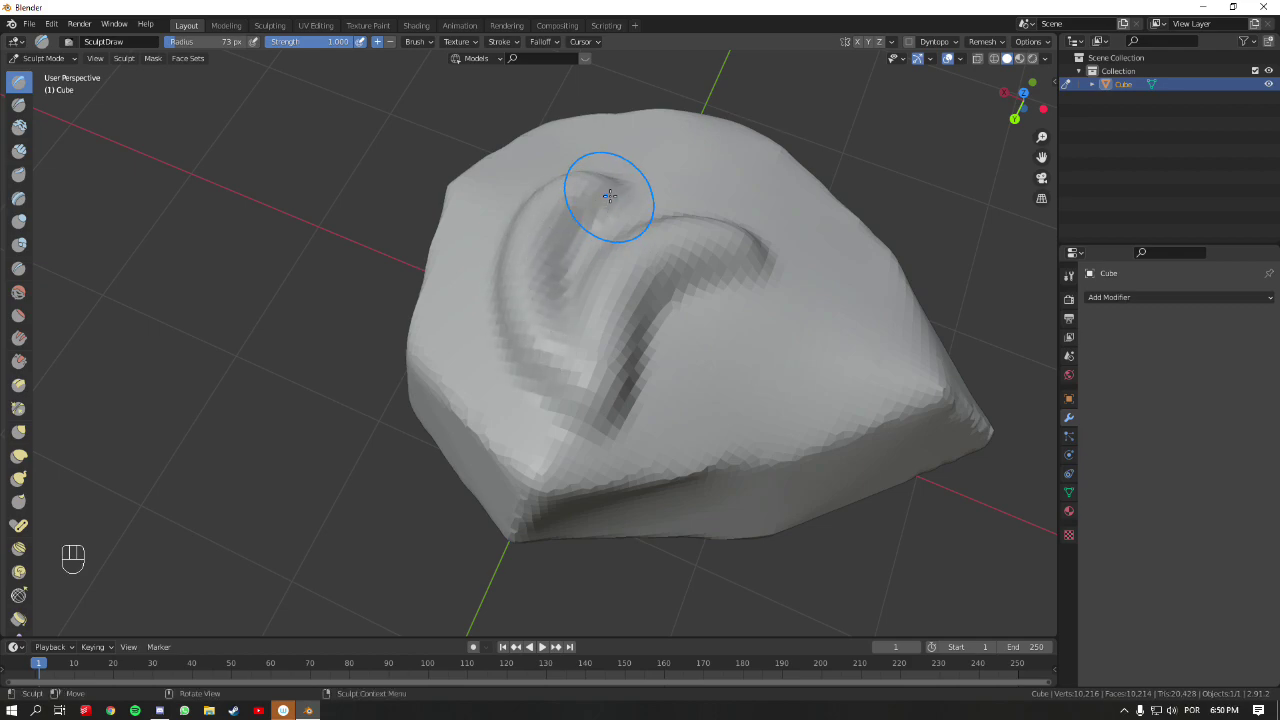
{"action": "key", "text": "ctrl+z"}
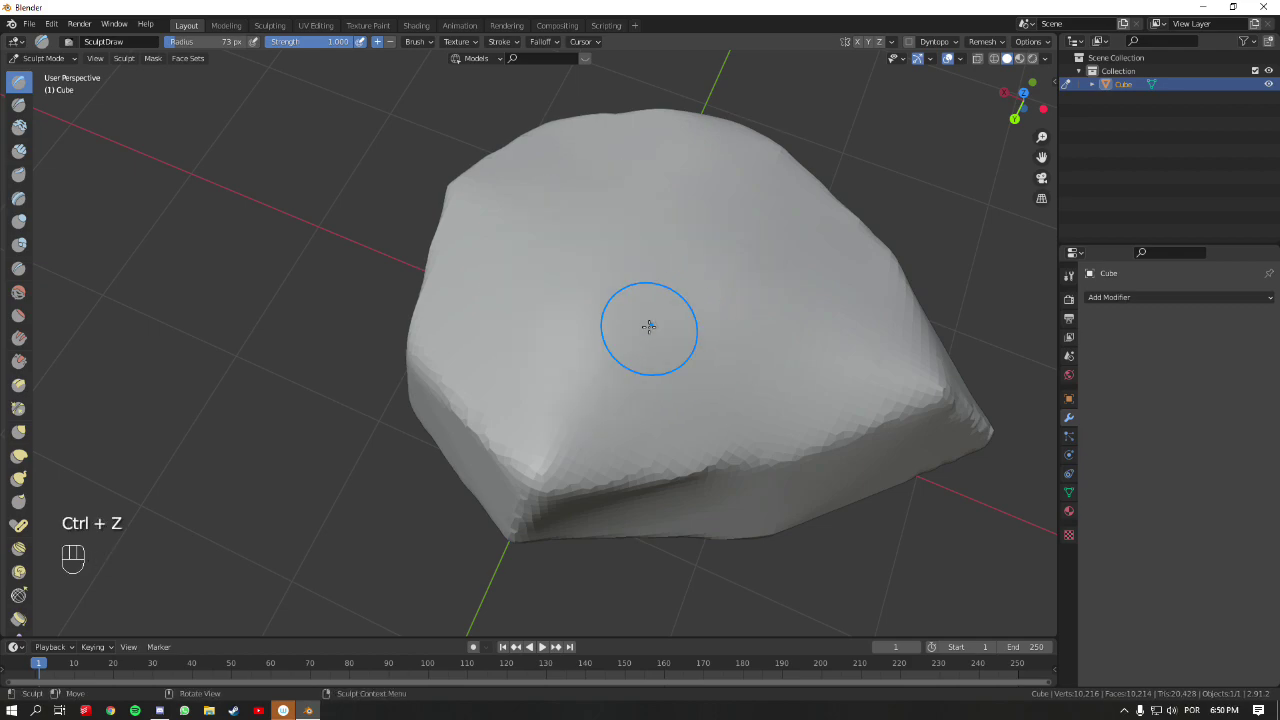
{"action": "mouse_move", "coordinate": [575, 246]}
{"action": "left_mouse_down", "text": "ctrl"}
{"action": "mouse_move", "coordinate": [577, 214]}
{"action": "mouse_move", "coordinate": [595, 228]}
{"action": "left_mouse_up", "text": "ctrl"}
{"action": "key", "text": "ctrl+z"}
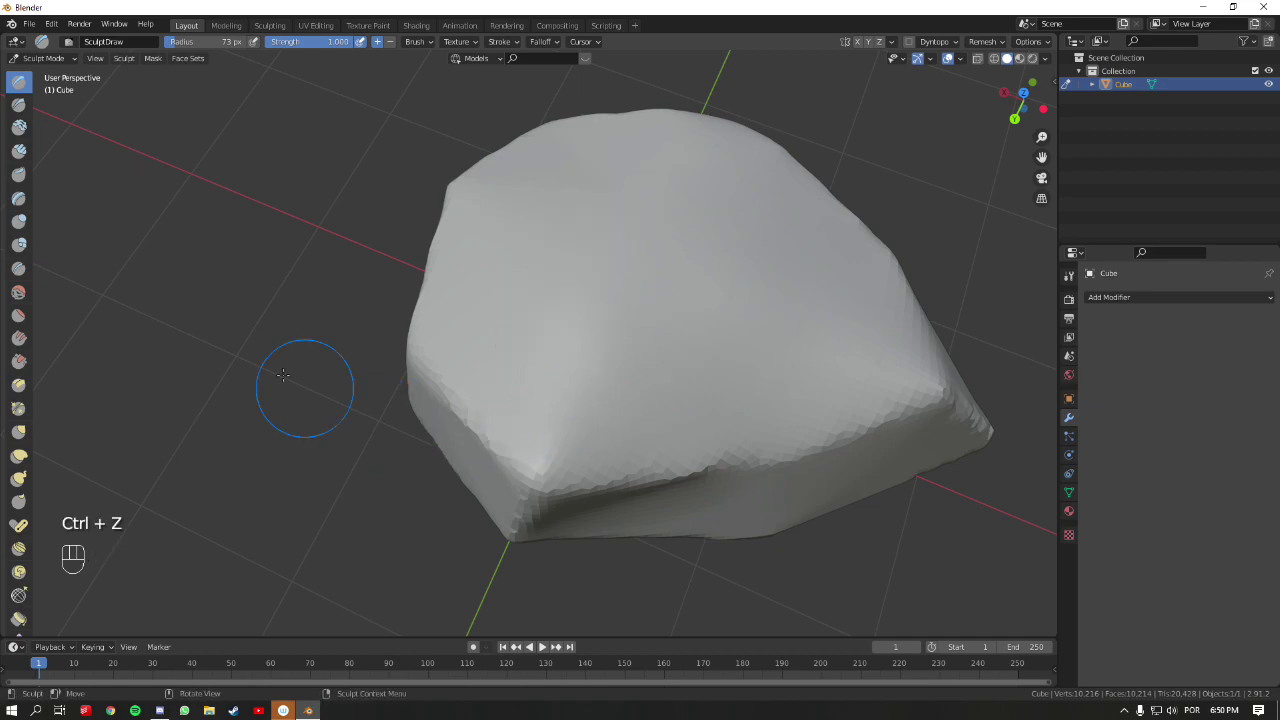
- Activate the Clay Strips brush with a 47 px radius and build up a strip on the rock's upper surface
{"action": "left_click", "coordinate": [20, 152]}
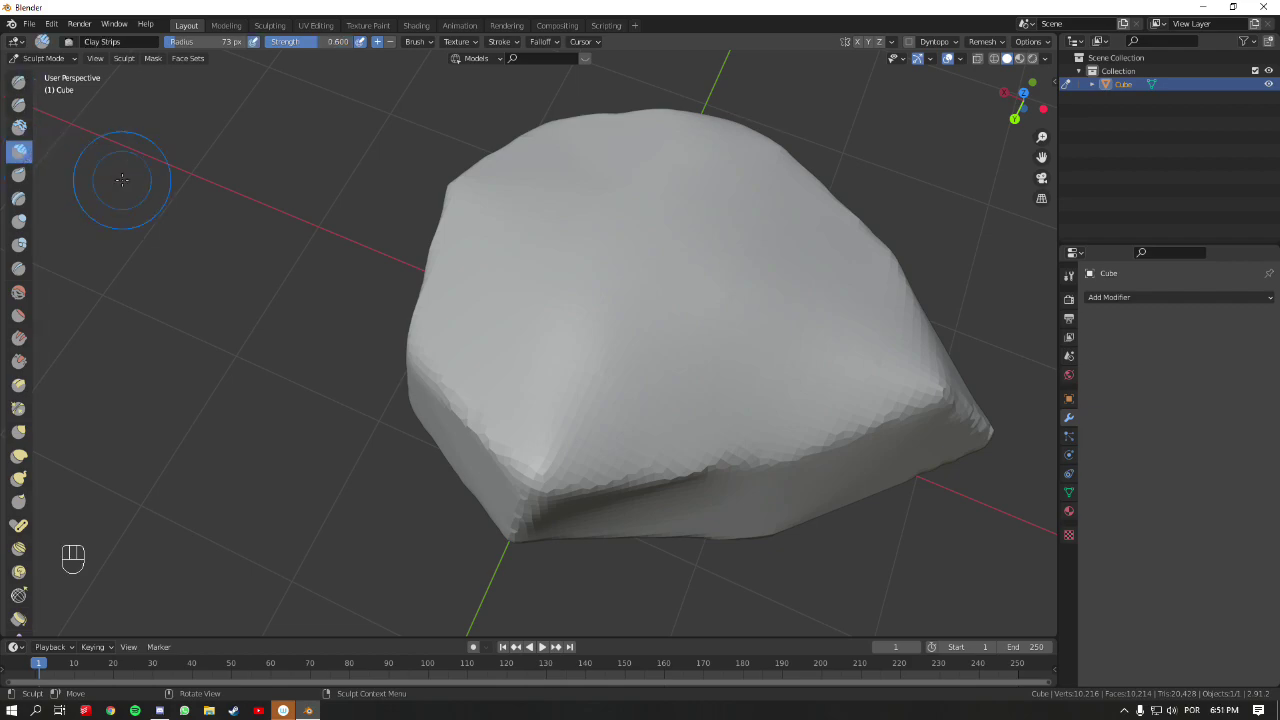
{"action": "key", "text": "f"}
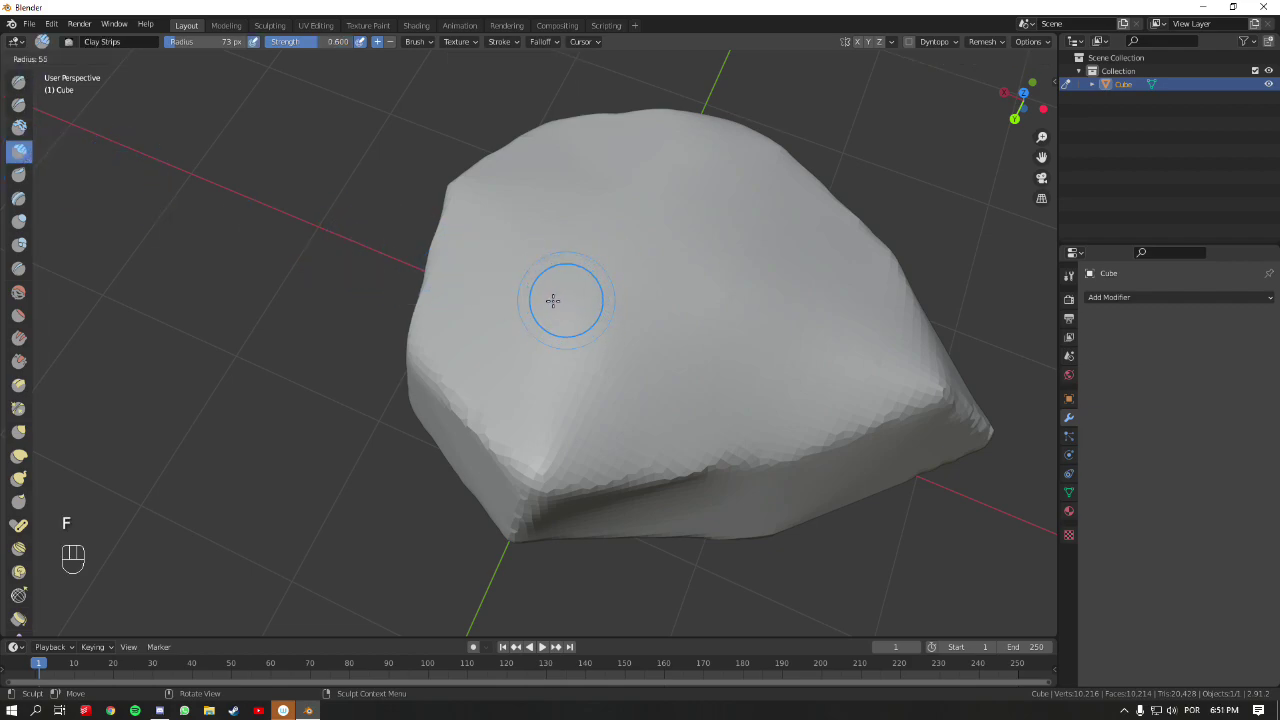
{"action": "left_click", "coordinate": [591, 277]}
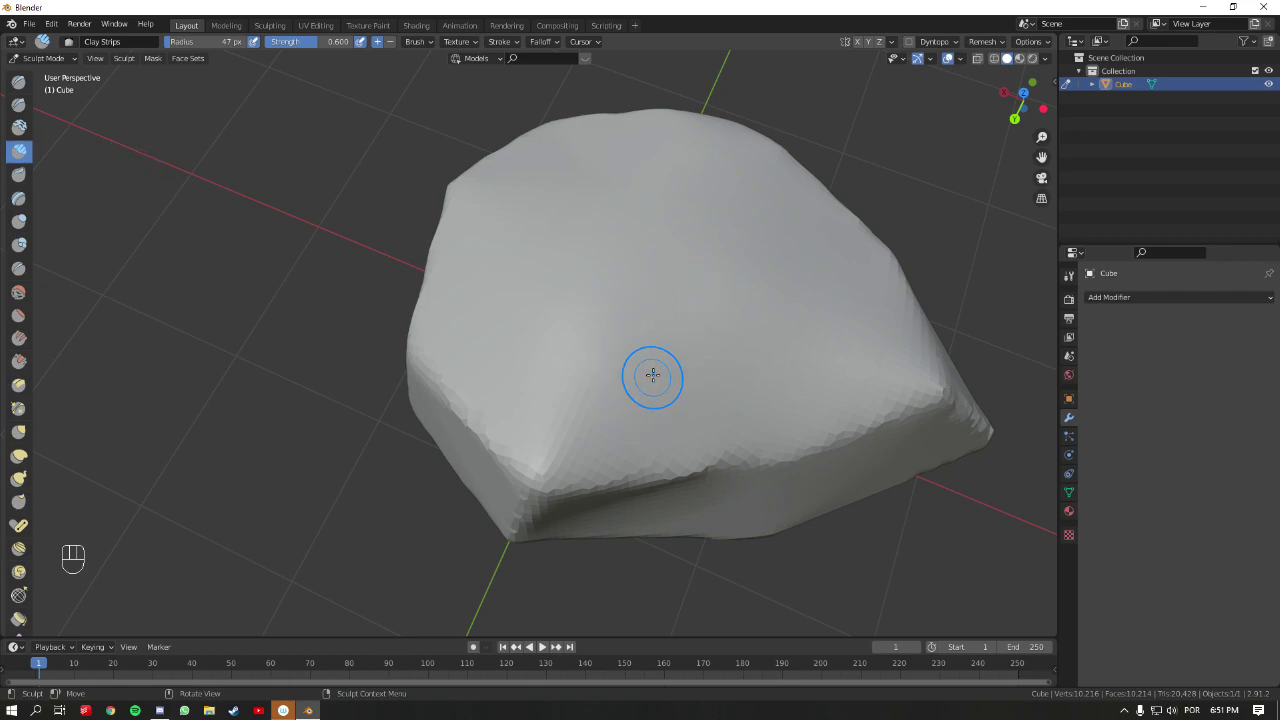
{"action": "left_click_drag", "start_coordinate": [659, 382], "coordinate": [658, 387]}
{"action": "left_click_drag", "start_coordinate": [676, 284], "coordinate": [662, 355]}
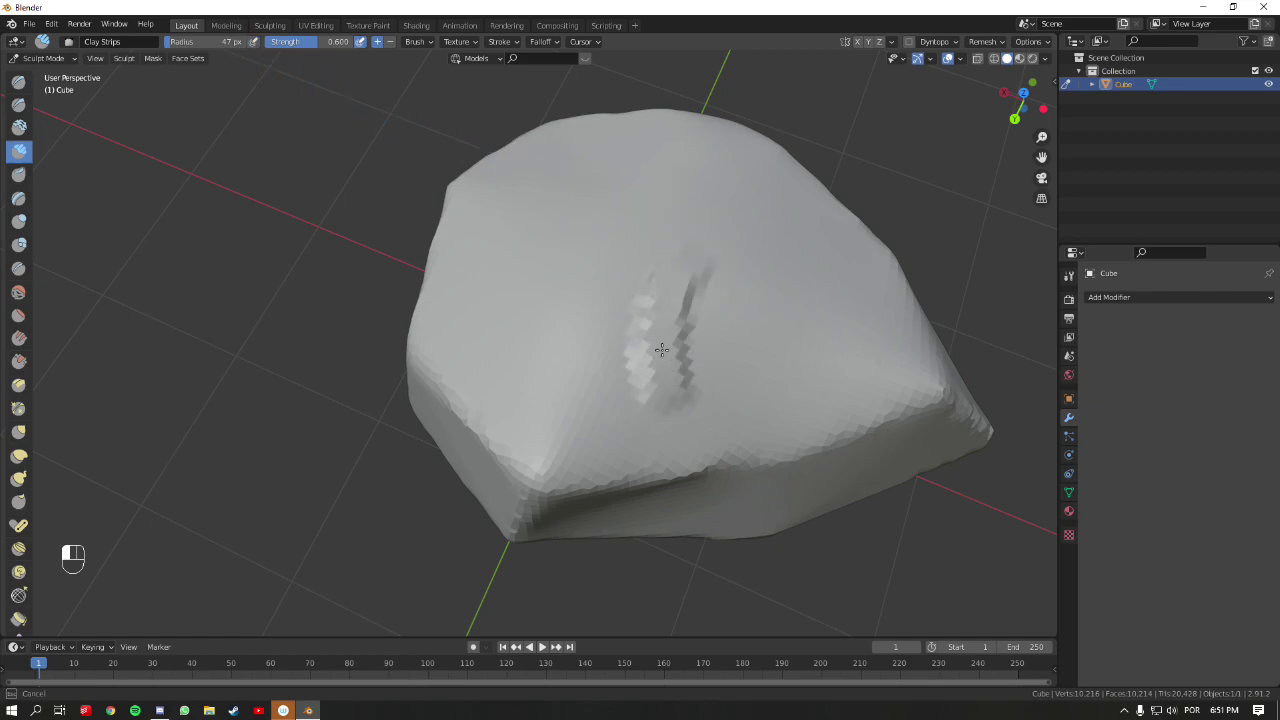
{"action": "left_click_drag", "start_coordinate": [680, 263], "coordinate": [716, 244]}
{"action": "mouse_move", "coordinate": [734, 266]}
{"action": "middle_mouse_down"}
{"action": "mouse_move", "coordinate": [600, 214]}
{"action": "mouse_move", "coordinate": [694, 297]}
{"action": "mouse_move", "coordinate": [755, 275]}
{"action": "mouse_move", "coordinate": [702, 246]}
{"action": "mouse_move", "coordinate": [543, 249]}
{"action": "mouse_move", "coordinate": [620, 366]}
{"action": "middle_mouse_up"}
- Raise a second ridge beside the clay strip with the Draw brush, and set the brush radius to 130 px
{"action": "key", "text": "KP_7"}
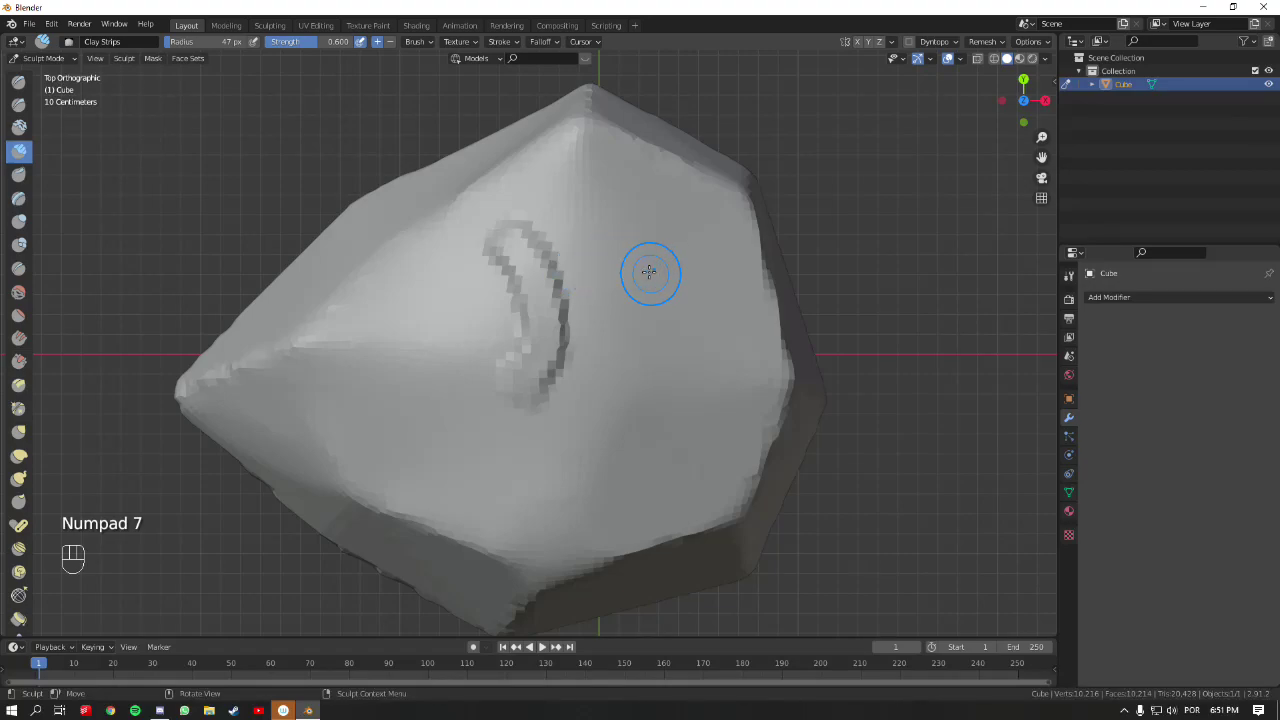
{"action": "key", "text": "x"}
{"action": "mouse_move", "coordinate": [589, 223]}
{"action": "left_mouse_down"}
{"action": "mouse_move", "coordinate": [610, 266]}
{"action": "mouse_move", "coordinate": [625, 388]}
{"action": "mouse_move", "coordinate": [617, 305]}
{"action": "mouse_move", "coordinate": [576, 225]}
{"action": "left_mouse_up"}
{"action": "mouse_move", "coordinate": [606, 325]}
{"action": "middle_mouse_down"}
{"action": "mouse_move", "coordinate": [629, 291]}
{"action": "mouse_move", "coordinate": [625, 207]}
{"action": "mouse_move", "coordinate": [632, 318]}
{"action": "mouse_move", "coordinate": [657, 240]}
{"action": "mouse_move", "coordinate": [645, 247]}
{"action": "mouse_move", "coordinate": [665, 243]}
{"action": "middle_mouse_up"}
{"action": "key", "text": "f"}
{"action": "left_click", "coordinate": [712, 265]}
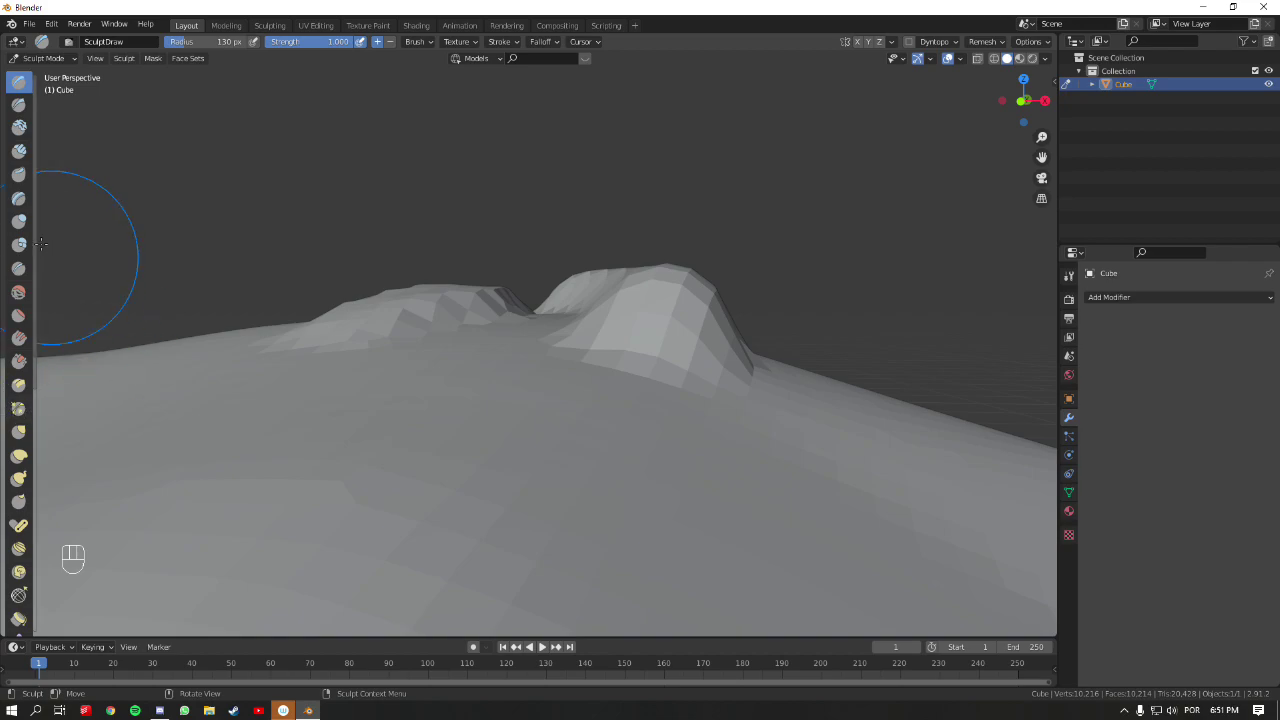
- Show the brush shortcut list and choose Clay Strips as the active brush
{"action": "key", "text": "space"}
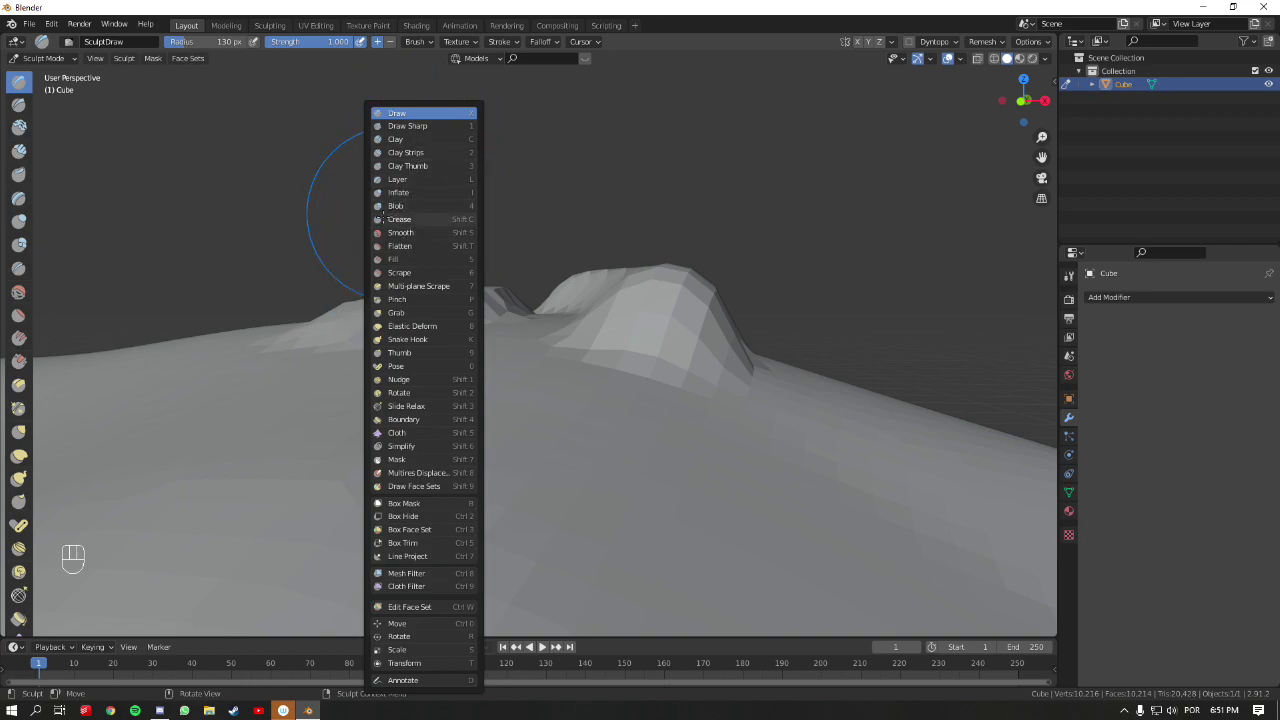
{"action": "key", "text": "space"}
{"action": "key", "text": "space"}
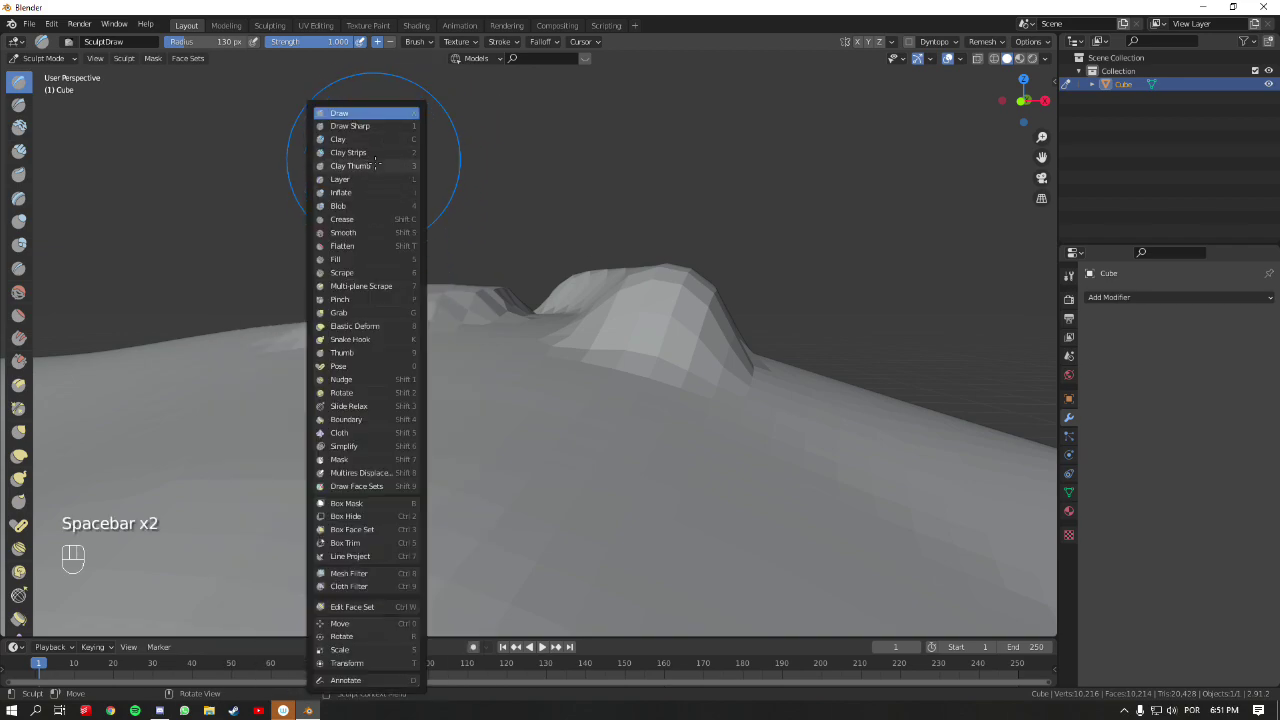
{"action": "left_click", "coordinate": [381, 153]}
{"action": "key", "text": "space"}
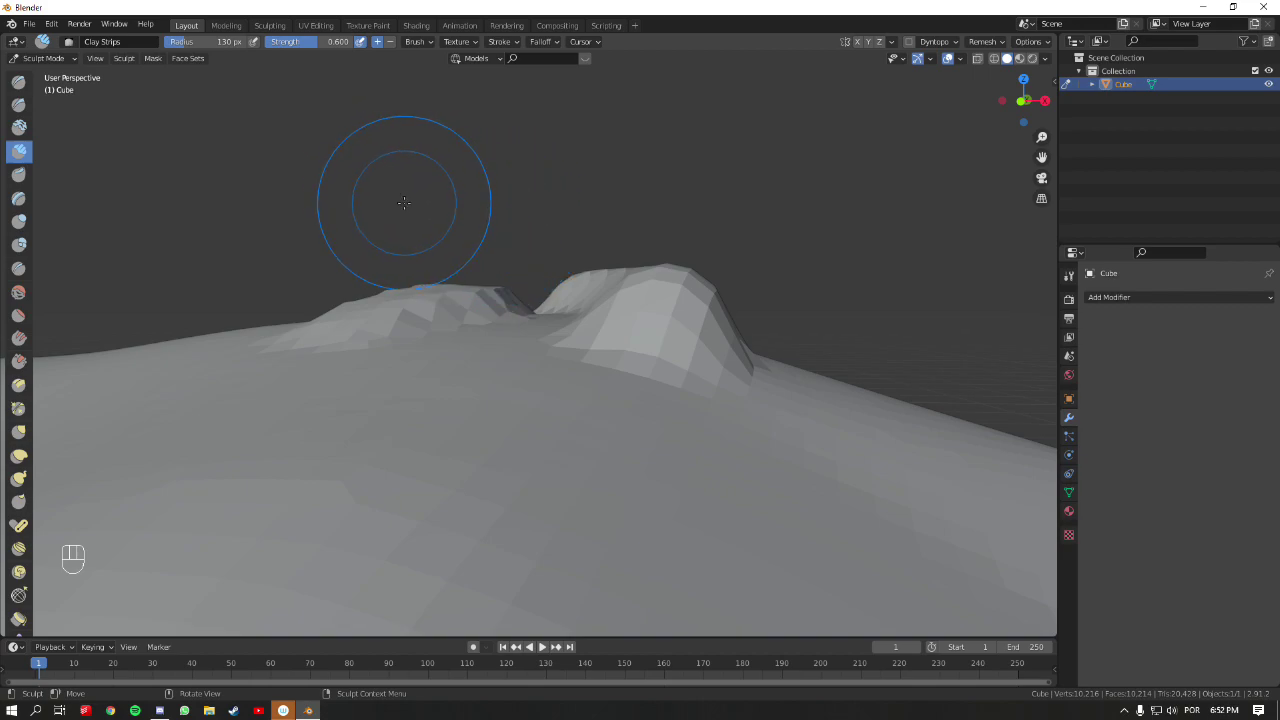
{"action": "middle_click_drag", "start_coordinate": [469, 143], "coordinate": [486, 246]}
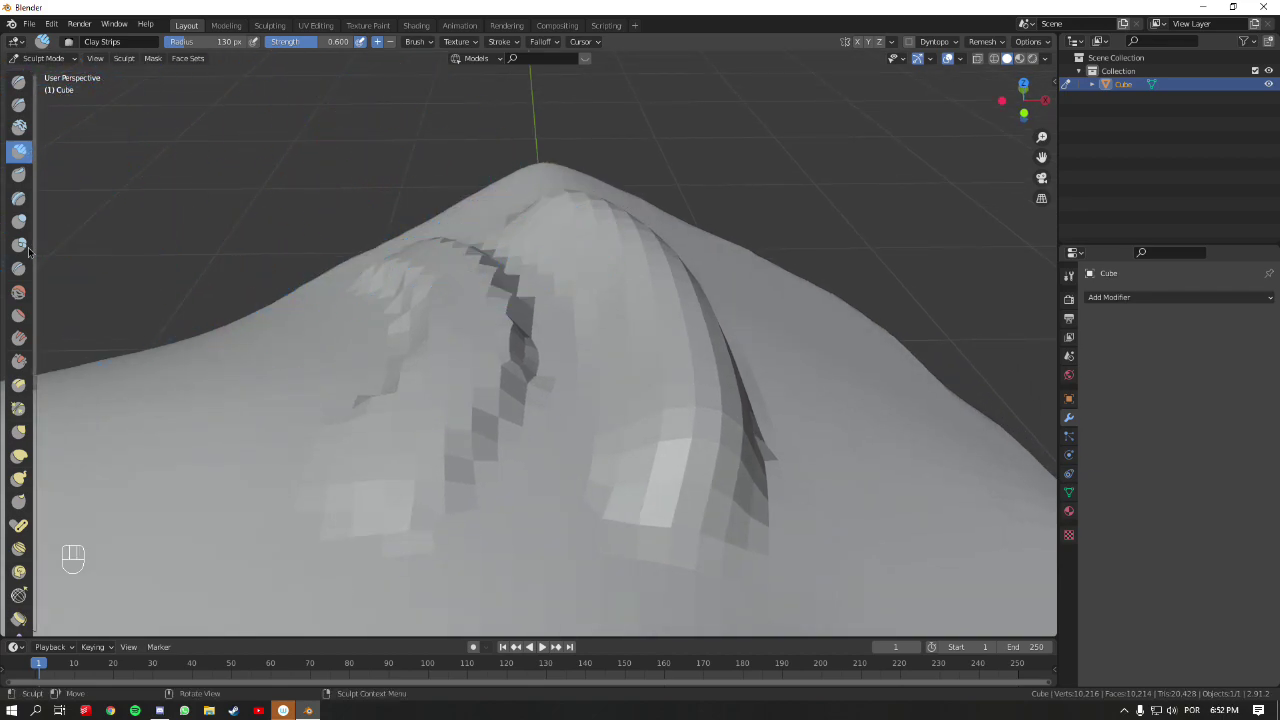
- Set the Clay Strips strength to 0.745 and add broader strokes over the ridges on the rock's upper surface
{"action": "mouse_move", "coordinate": [385, 306]}
{"action": "middle_mouse_down"}
{"action": "mouse_move", "coordinate": [423, 331]}
{"action": "mouse_move", "coordinate": [474, 320]}
{"action": "mouse_move", "coordinate": [549, 205]}
{"action": "mouse_move", "coordinate": [466, 289]}
{"action": "mouse_move", "coordinate": [480, 280]}
{"action": "middle_mouse_up"}
{"action": "key", "text": "shift+f"}
{"action": "left_click", "coordinate": [457, 252]}
{"action": "mouse_move", "coordinate": [400, 204]}
{"action": "left_mouse_down"}
{"action": "mouse_move", "coordinate": [417, 231]}
{"action": "mouse_move", "coordinate": [420, 366]}
{"action": "mouse_move", "coordinate": [397, 194]}
{"action": "mouse_move", "coordinate": [413, 329]}
{"action": "mouse_move", "coordinate": [406, 214]}
{"action": "mouse_move", "coordinate": [420, 260]}
{"action": "left_mouse_up"}
{"action": "mouse_move", "coordinate": [420, 260]}
{"action": "middle_mouse_down"}
{"action": "mouse_move", "coordinate": [451, 331]}
{"action": "mouse_move", "coordinate": [538, 240]}
{"action": "mouse_move", "coordinate": [528, 186]}
{"action": "mouse_move", "coordinate": [563, 257]}
{"action": "middle_mouse_up"}
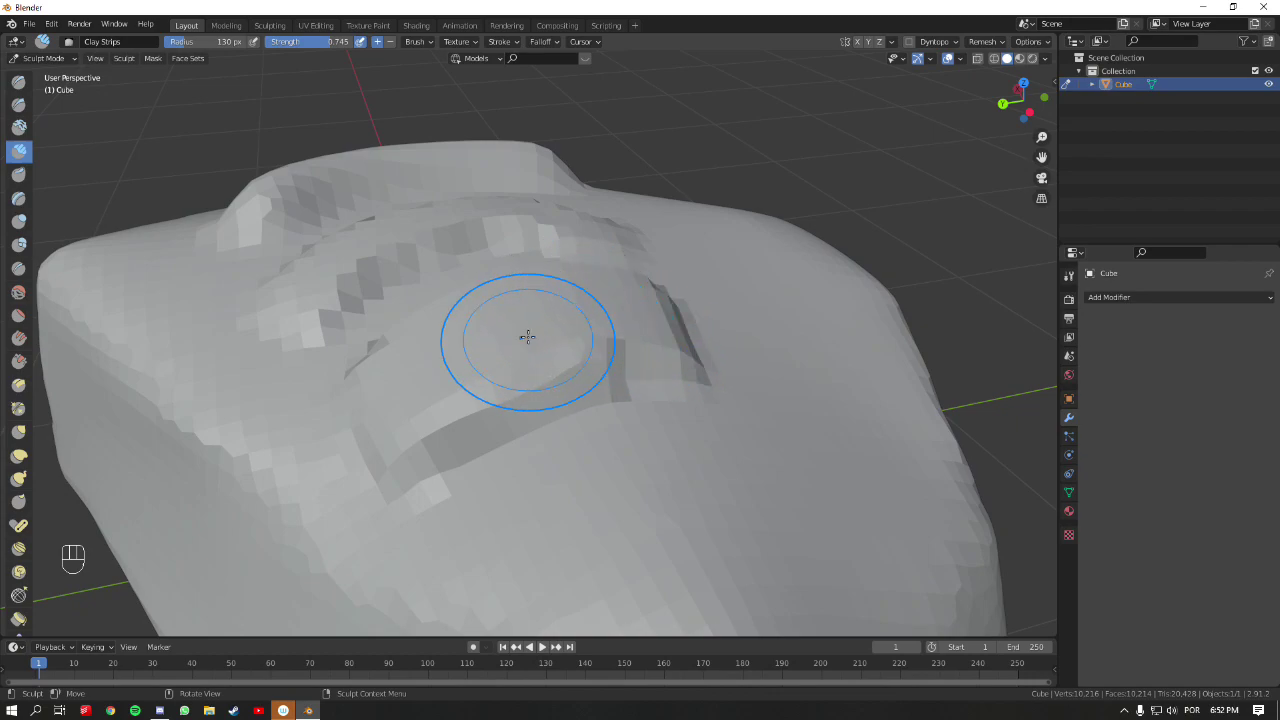
- Add another clay strip near the rock's upper edge and carve into the surface with the inverted brush
{"action": "middle_click_drag", "start_coordinate": [659, 340], "coordinate": [613, 300], "text": "shift"}
{"action": "mouse_move", "coordinate": [606, 305]}
{"action": "left_mouse_down"}
{"action": "mouse_move", "coordinate": [575, 353]}
{"action": "mouse_move", "coordinate": [676, 266]}
{"action": "mouse_move", "coordinate": [606, 383]}
{"action": "mouse_move", "coordinate": [702, 262]}
{"action": "left_mouse_up"}
{"action": "mouse_move", "coordinate": [706, 252]}
{"action": "middle_mouse_down"}
{"action": "mouse_move", "coordinate": [680, 223]}
{"action": "mouse_move", "coordinate": [500, 322]}
{"action": "middle_mouse_up"}
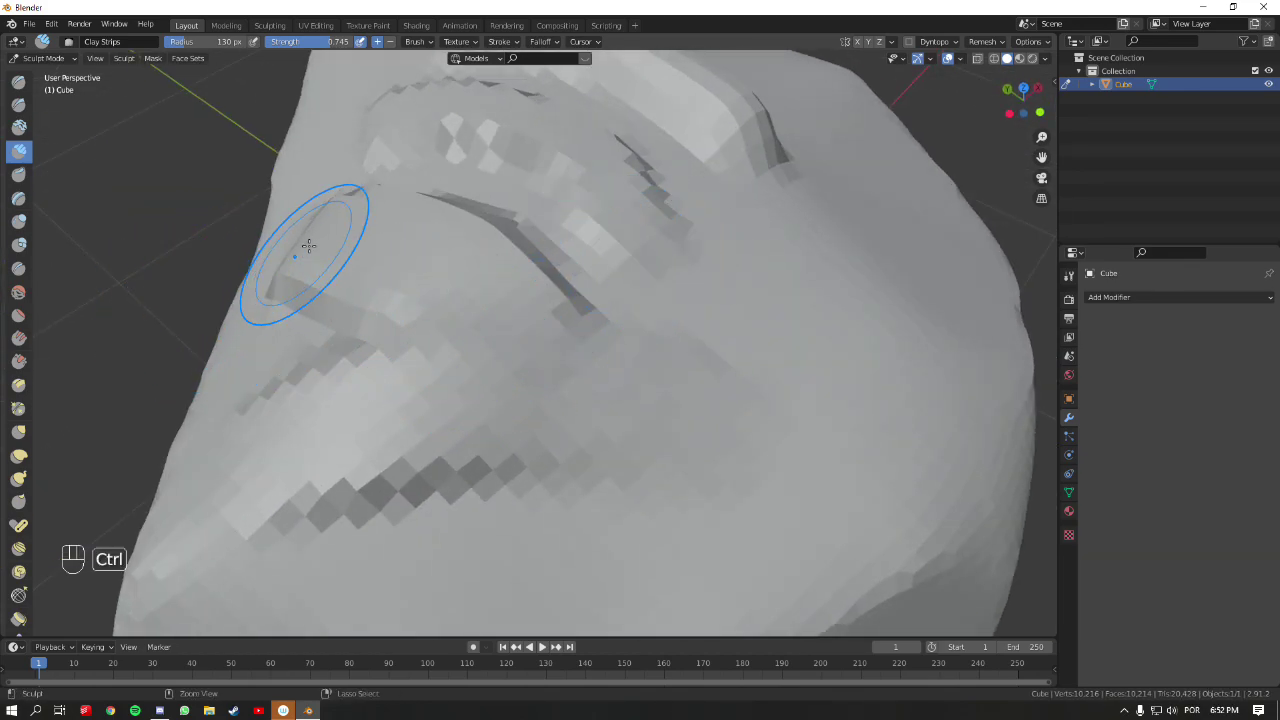
{"action": "middle_click_drag", "start_coordinate": [302, 251], "coordinate": [287, 298], "text": "ctrl"}
{"action": "mouse_move", "coordinate": [446, 312]}
{"action": "middle_mouse_down"}
{"action": "mouse_move", "coordinate": [476, 262]}
{"action": "mouse_move", "coordinate": [631, 243]}
{"action": "mouse_move", "coordinate": [566, 262]}
{"action": "middle_mouse_up"}
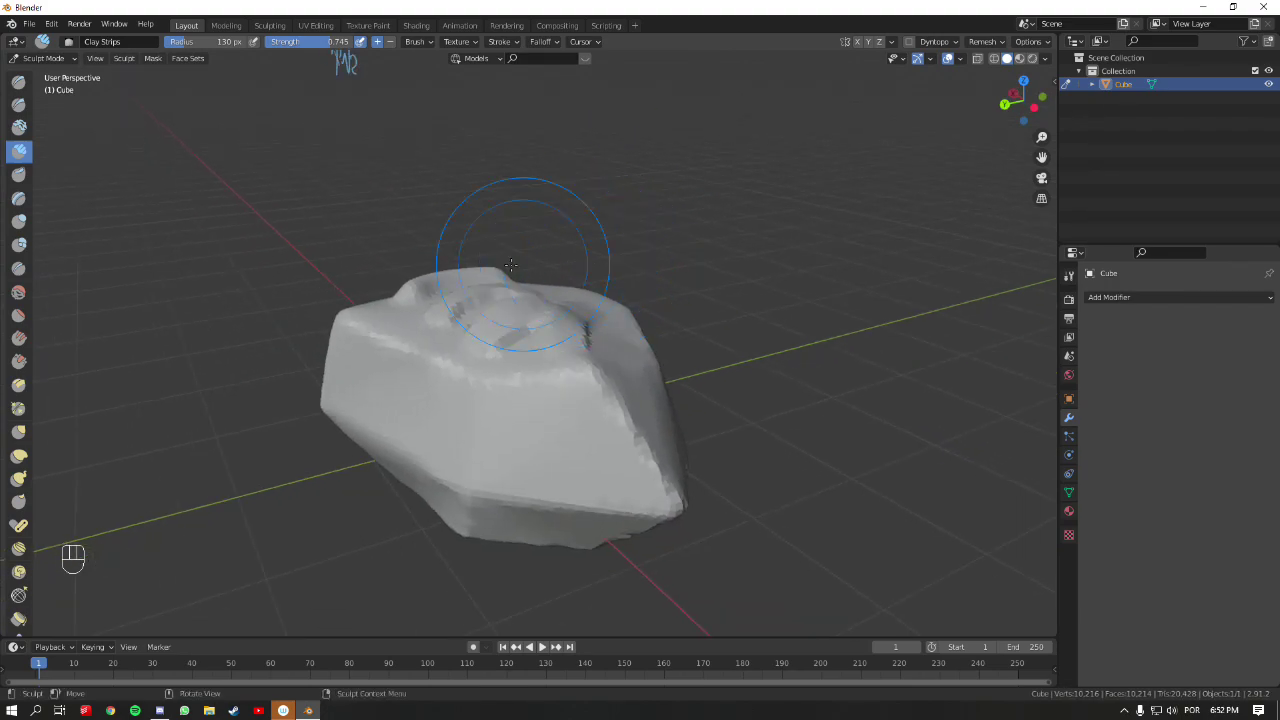
- Select the Inflate brush and return the rock to Object Mode
{"action": "left_click", "coordinate": [20, 223]}
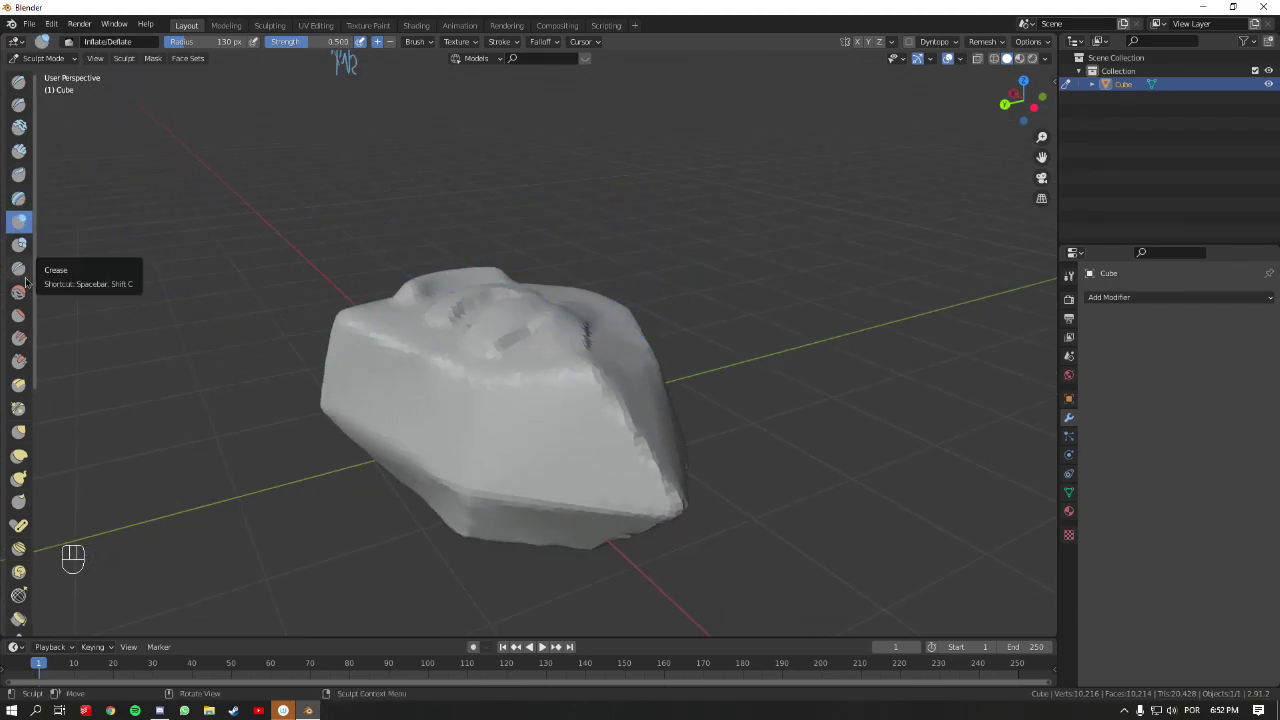
{"action": "mouse_move", "coordinate": [428, 186]}
{"action": "middle_mouse_down", "text": "shift"}
{"action": "mouse_move", "coordinate": [528, 214]}
{"action": "mouse_move", "coordinate": [566, 257]}
{"action": "mouse_move", "coordinate": [657, 223]}
{"action": "mouse_move", "coordinate": [676, 287]}
{"action": "middle_mouse_up", "text": "shift"}
{"action": "scroll", "coordinate": [676, 287], "scroll_direction": "down", "scroll_amount": 2}
{"action": "key", "text": "ctrl+Tab"}
{"action": "left_click", "coordinate": [565, 287]}
{"action": "left_click", "coordinate": [590, 274]}
{"action": "scroll", "coordinate": [596, 275], "scroll_direction": "up", "scroll_amount": 2}
- Add a UV sphere and move it up along Z until it floats above the rock
{"action": "key", "text": "shift+a"}
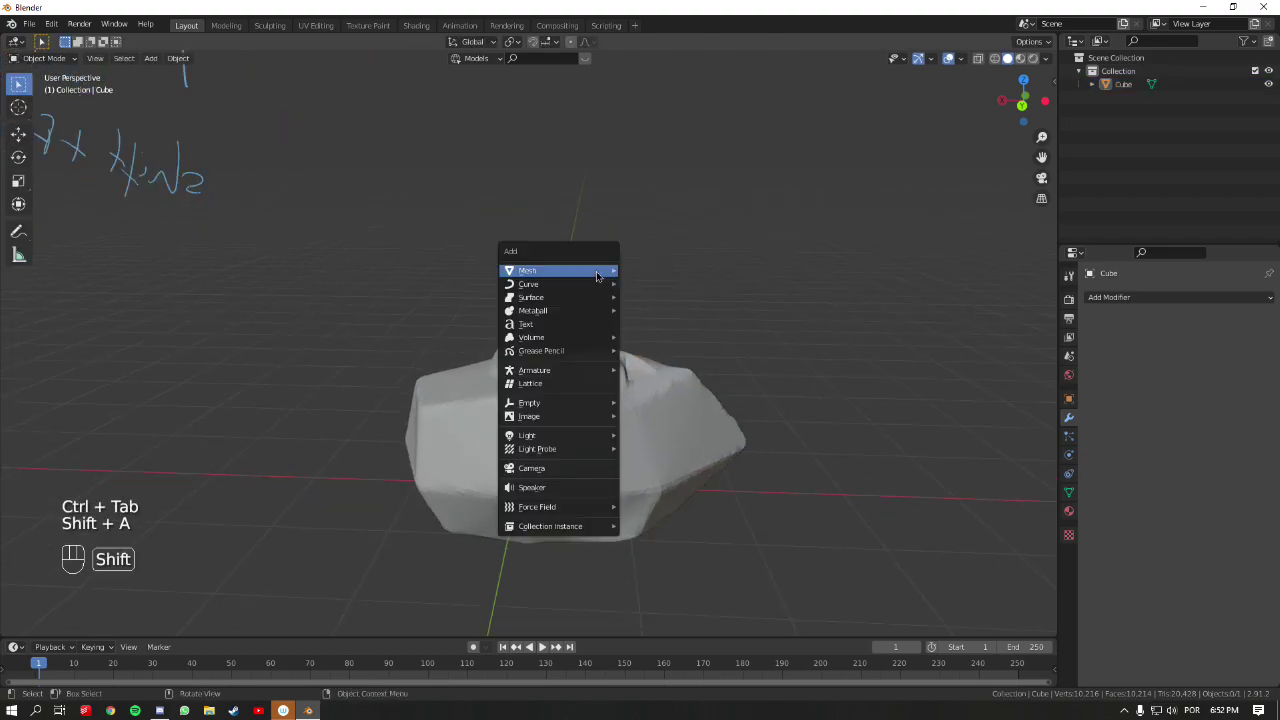
{"action": "mouse_move", "coordinate": [596, 274]}
{"action": "left_click", "coordinate": [662, 306]}
{"action": "key", "text": "g"}
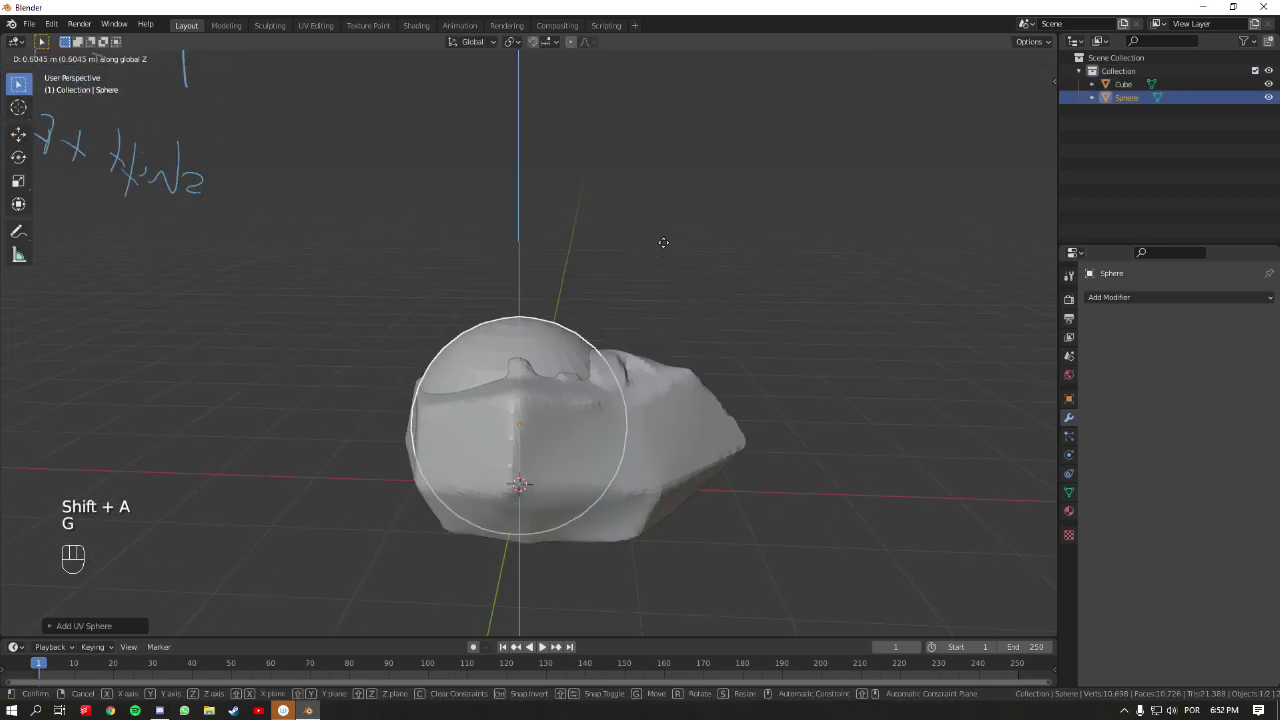
{"action": "left_click", "coordinate": [677, 521]}
{"action": "scroll", "coordinate": [677, 430], "scroll_direction": "down", "scroll_amount": 2}
{"action": "middle_click_drag", "start_coordinate": [677, 408], "coordinate": [531, 423]}
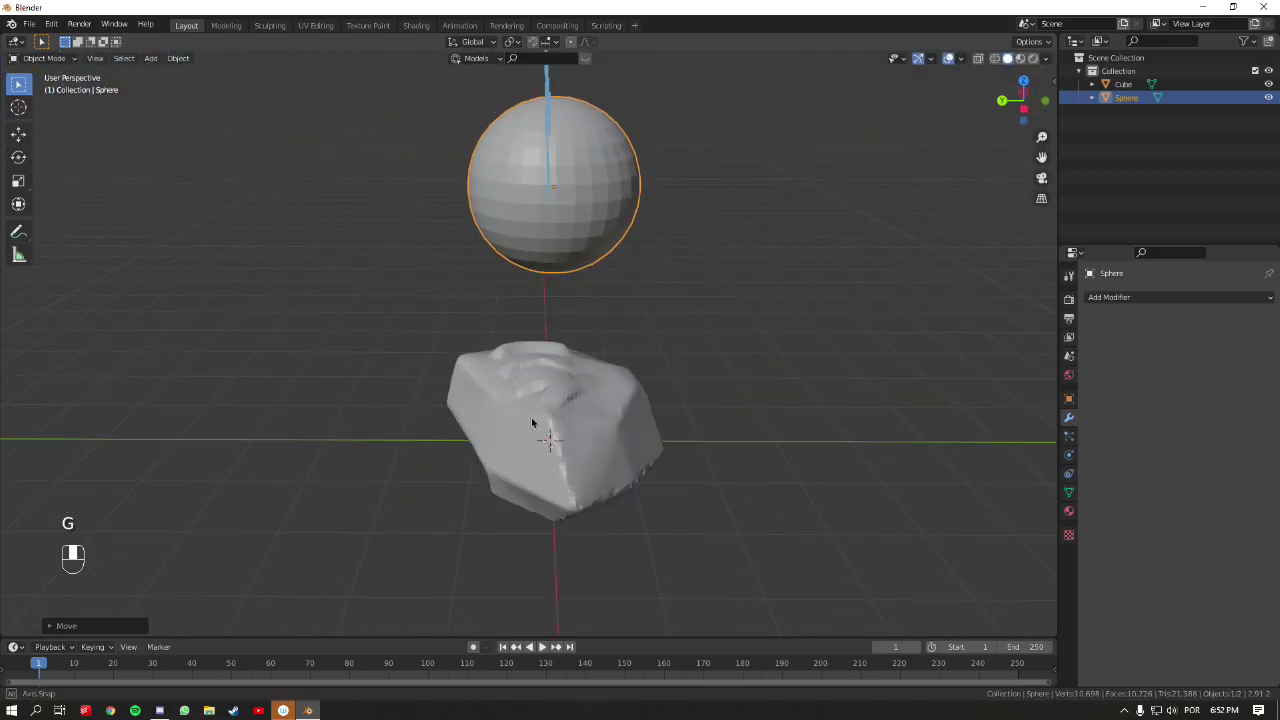
- Scale the sphere's mesh down along Y in Edit Mode to flatten it into a thin disc
{"action": "key", "text": "Tab"}
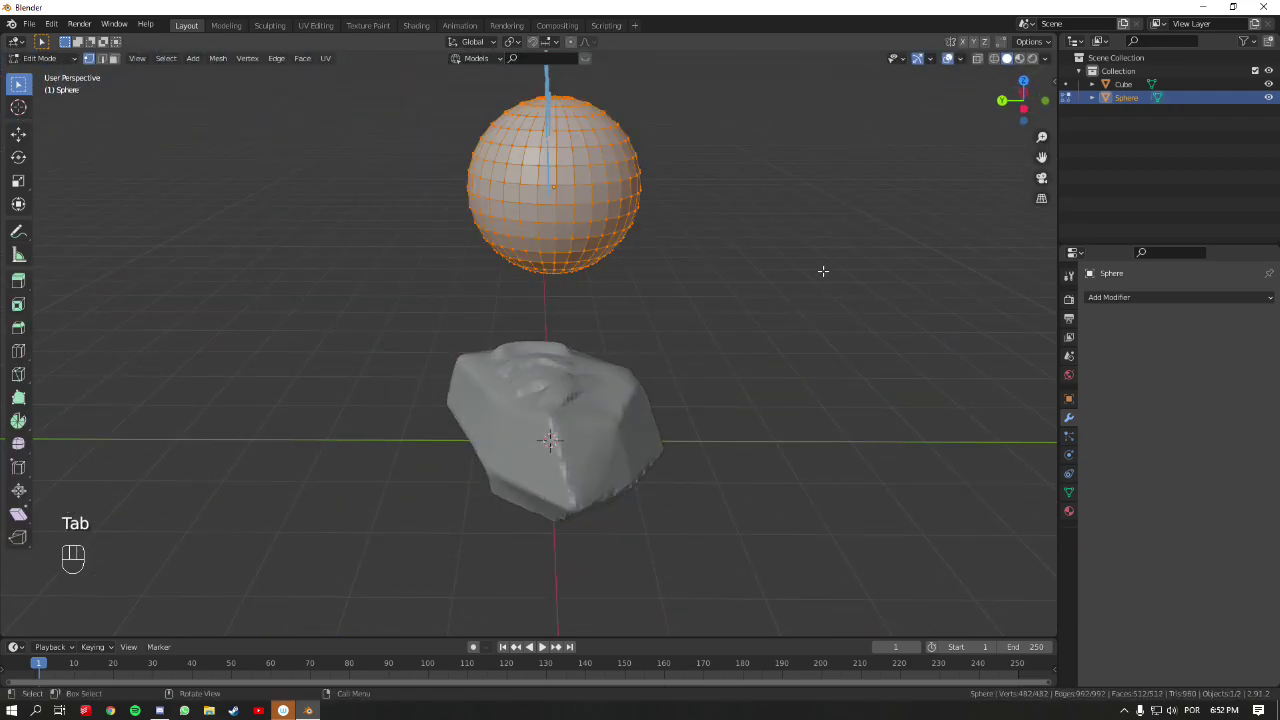
{"action": "key", "text": "s"}
{"action": "key", "text": "y"}
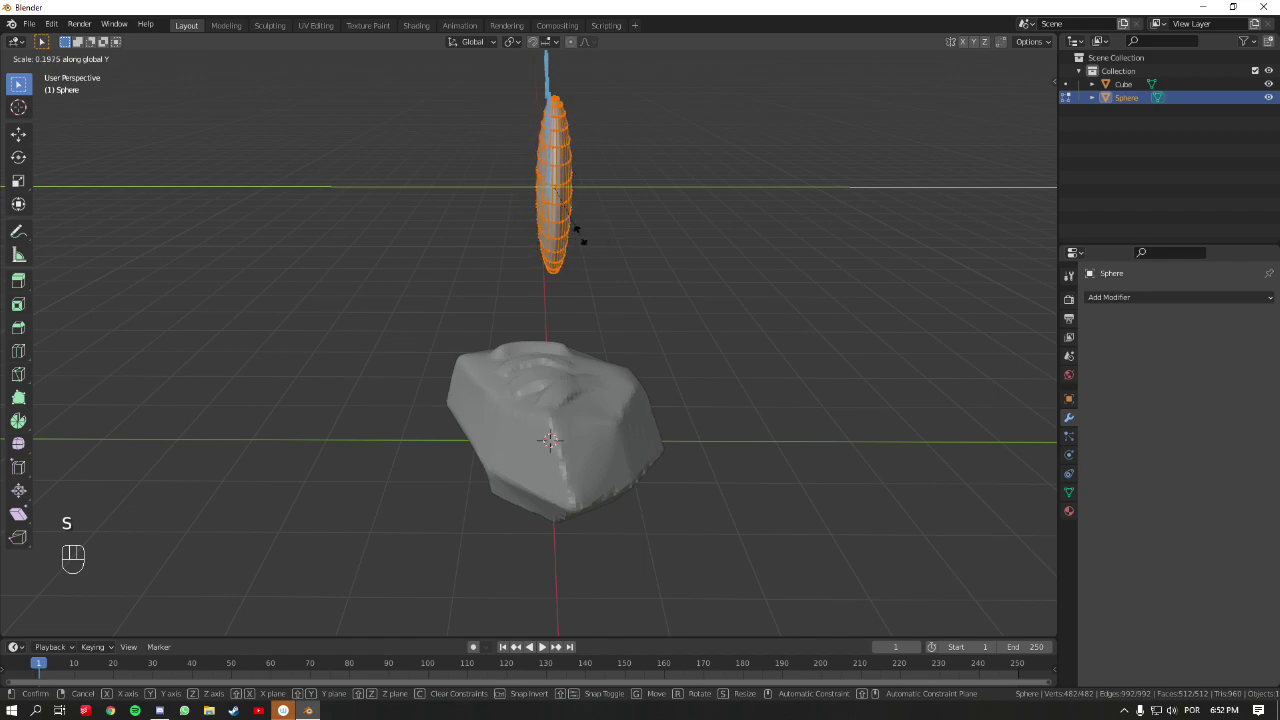
{"action": "left_click", "coordinate": [563, 212]}
{"action": "key", "text": "s"}
{"action": "key", "text": "y"}
{"action": "left_click", "coordinate": [688, 227]}
{"action": "scroll", "coordinate": [602, 187], "scroll_direction": "up", "scroll_amount": 2}
{"action": "key", "text": "Tab"}
- Enter Sculpt Mode on the flattened sphere
{"action": "middle_click_drag", "start_coordinate": [640, 160], "coordinate": [614, 333], "text": "shift"}
{"action": "scroll", "coordinate": [531, 351], "scroll_direction": "up", "scroll_amount": 2}
{"action": "key", "text": "ctrl+Tab"}
{"action": "key", "text": "ctrl+Tab"}
{"action": "left_click", "coordinate": [631, 334]}
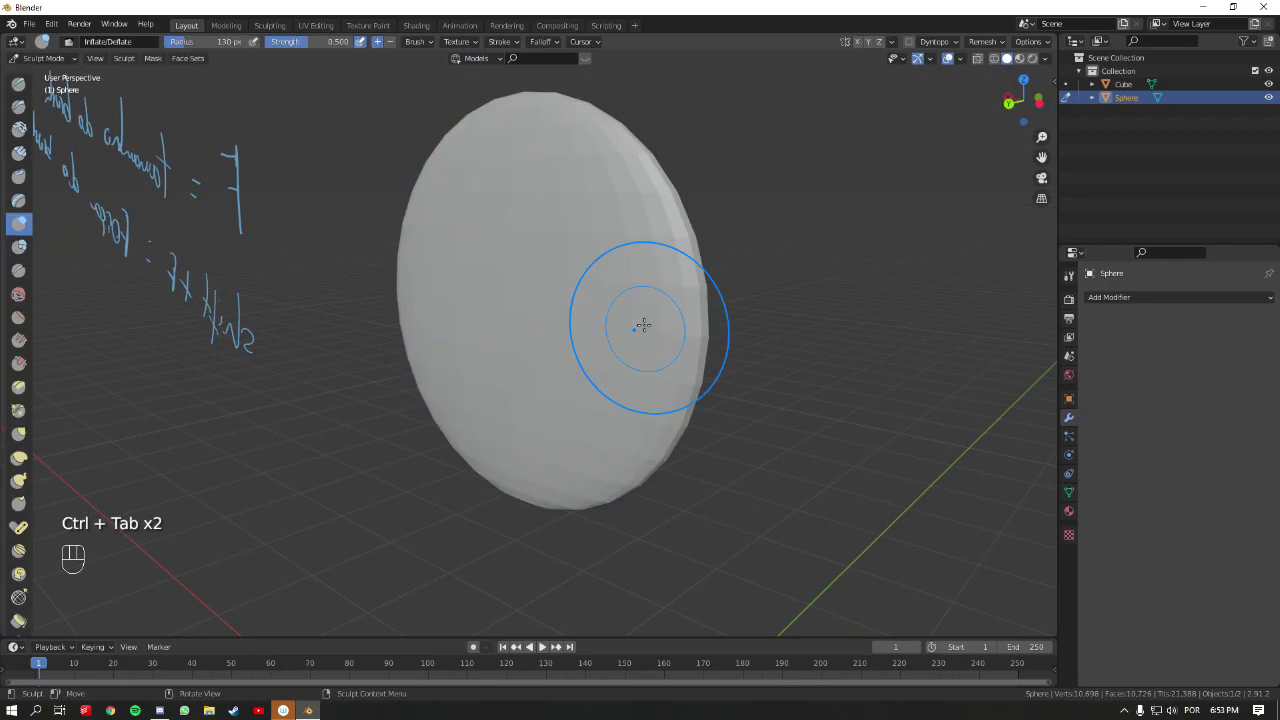
- Switch to the Draw brush and set its radius to 118 px
{"action": "mouse_move", "coordinate": [603, 286]}
{"action": "middle_mouse_down"}
{"action": "mouse_move", "coordinate": [557, 311]}
{"action": "mouse_move", "coordinate": [590, 290]}
{"action": "mouse_move", "coordinate": [600, 259]}
{"action": "mouse_move", "coordinate": [653, 298]}
{"action": "middle_mouse_up"}
{"action": "key", "text": "x"}
{"action": "key", "text": "f"}
{"action": "left_click", "coordinate": [622, 262]}
{"action": "key", "text": "x"}
{"action": "key", "text": "x"}
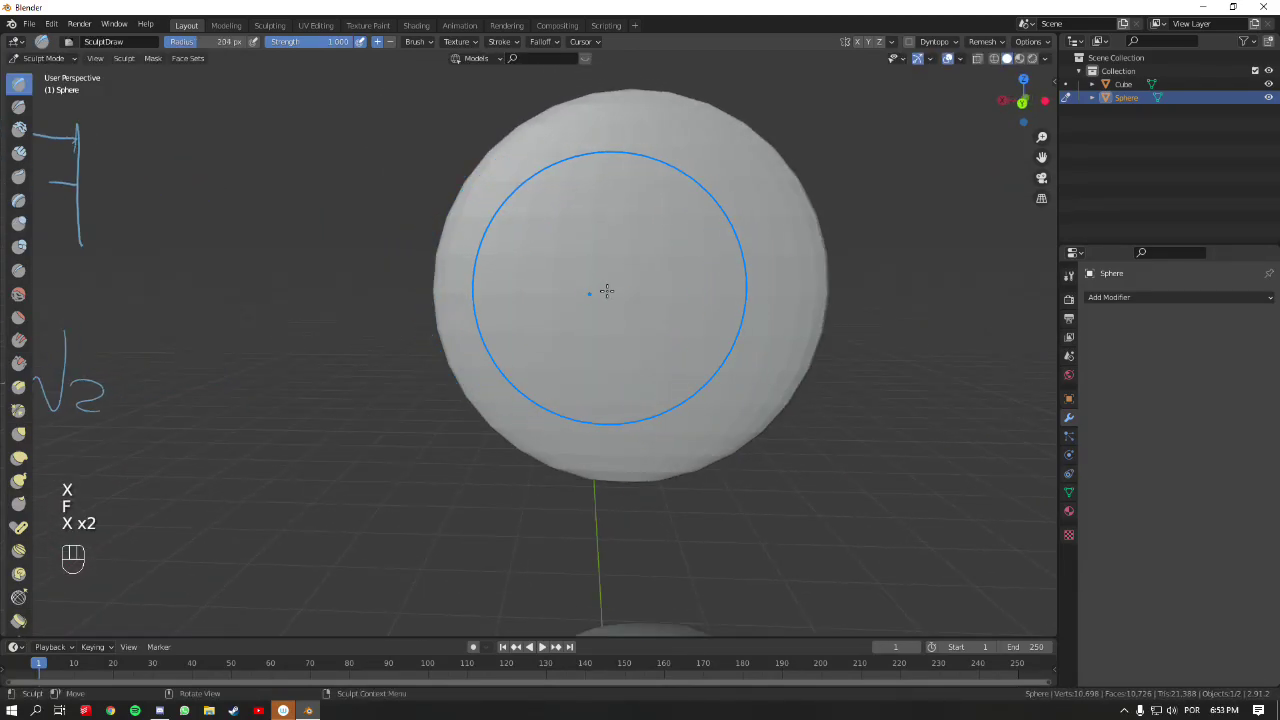
{"action": "key", "text": "f"}
{"action": "left_click", "coordinate": [556, 305]}
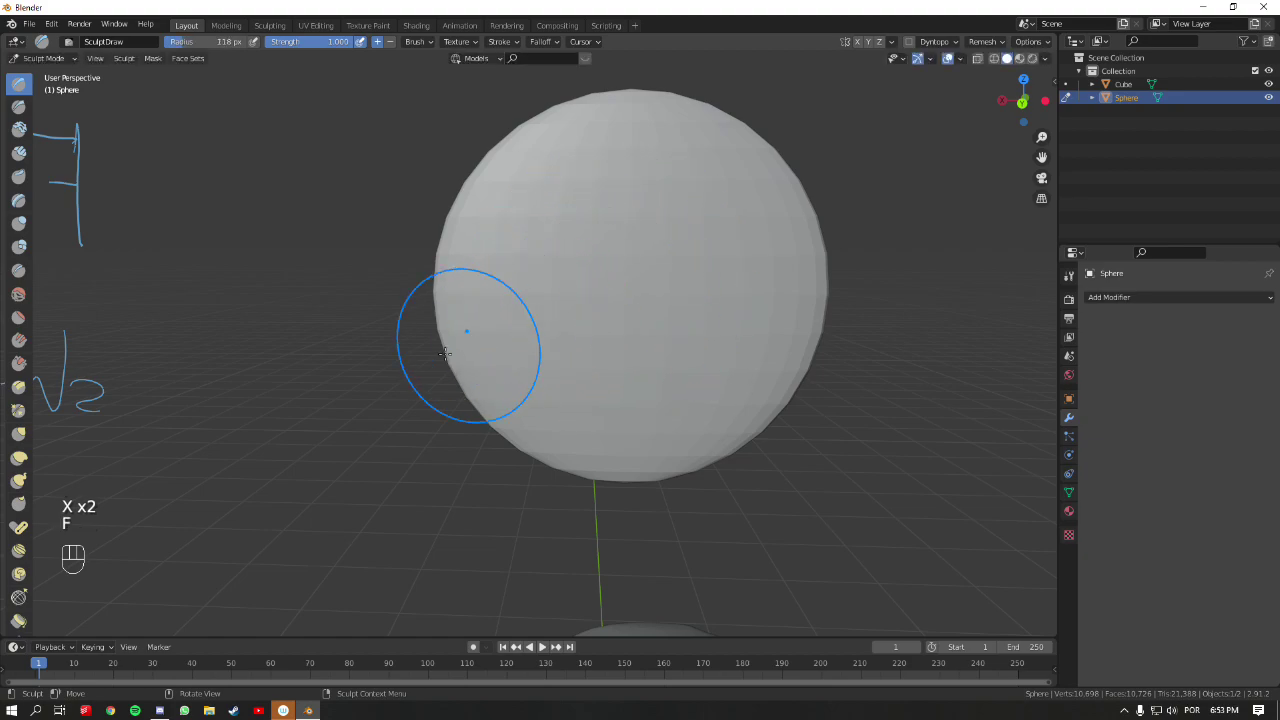
- Build up a raised bump on the disc's flat face with the Draw brush and check it from the side and front
{"action": "mouse_move", "coordinate": [597, 237]}
{"action": "left_mouse_down"}
{"action": "mouse_move", "coordinate": [614, 360]}
{"action": "mouse_move", "coordinate": [608, 186]}
{"action": "mouse_move", "coordinate": [608, 349]}
{"action": "mouse_move", "coordinate": [634, 214]}
{"action": "left_mouse_up"}
{"action": "mouse_move", "coordinate": [634, 214]}
{"action": "middle_mouse_down"}
{"action": "mouse_move", "coordinate": [614, 265]}
{"action": "mouse_move", "coordinate": [516, 197]}
{"action": "middle_mouse_up"}
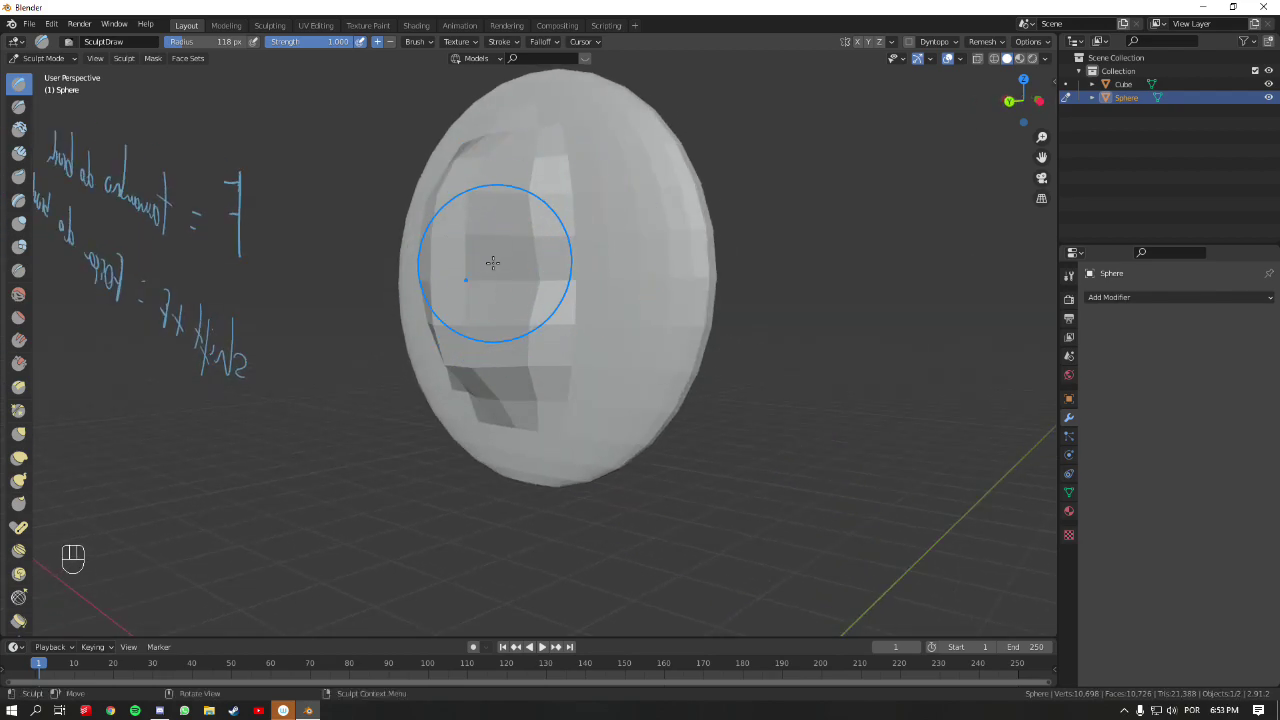
{"action": "mouse_move", "coordinate": [597, 200]}
{"action": "middle_mouse_down"}
{"action": "mouse_move", "coordinate": [607, 272]}
{"action": "mouse_move", "coordinate": [565, 285]}
{"action": "mouse_move", "coordinate": [586, 323]}
{"action": "mouse_move", "coordinate": [520, 290]}
{"action": "mouse_move", "coordinate": [571, 314]}
{"action": "mouse_move", "coordinate": [571, 262]}
{"action": "middle_mouse_up"}
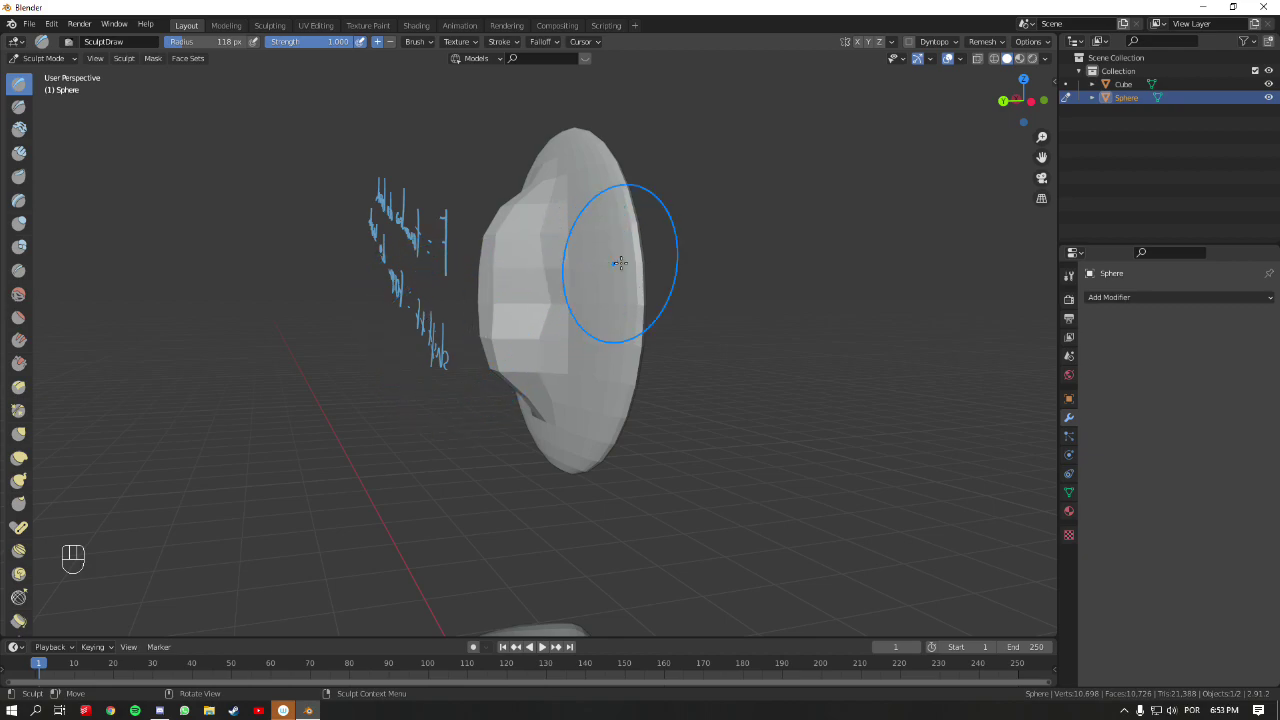
{"action": "middle_click_drag", "start_coordinate": [697, 282], "coordinate": [514, 315], "text": "shift"}
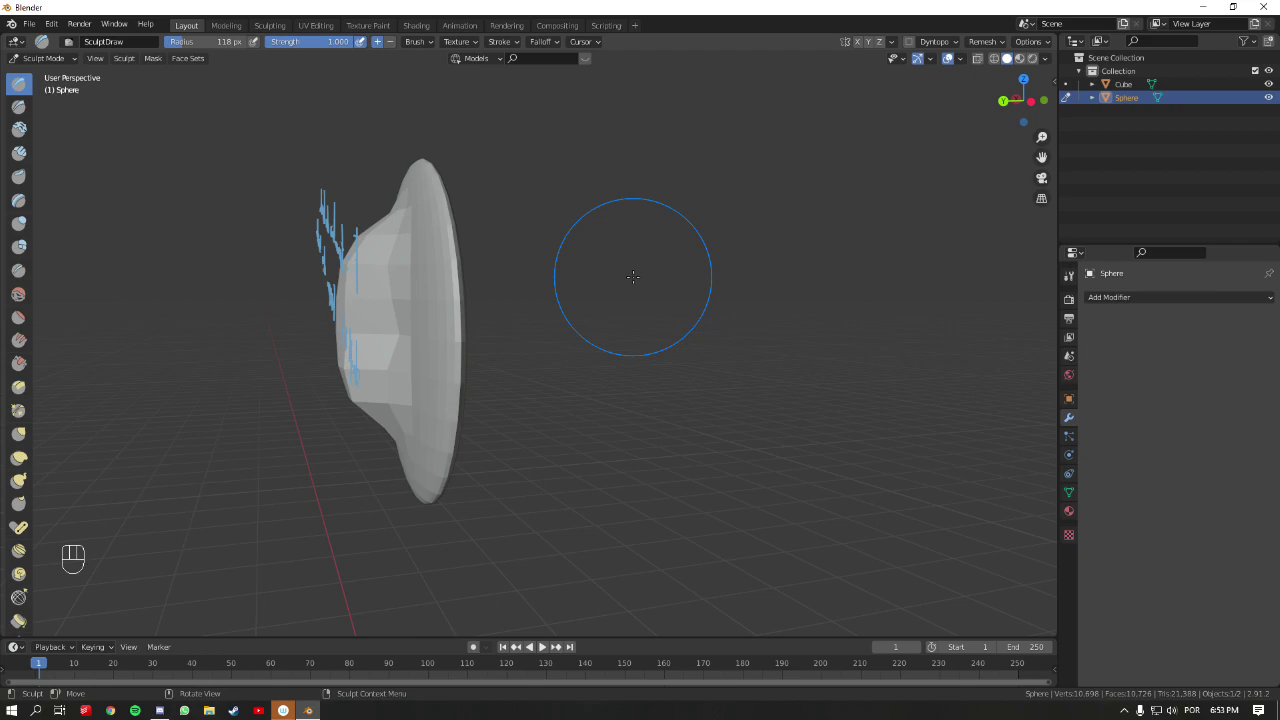
{"action": "key", "text": "KP_1"}
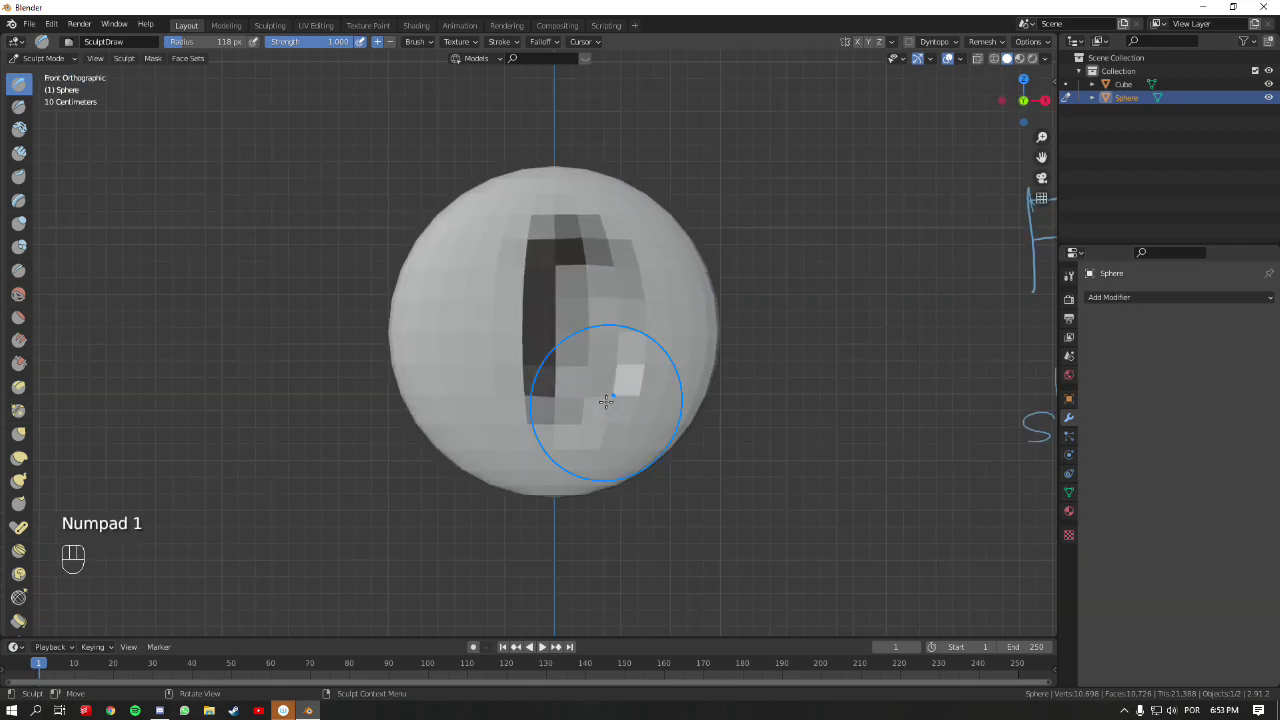
- Set the Draw brush radius to 77 px and add more raised strokes to the flattened disc's face
{"action": "mouse_move", "coordinate": [700, 300]}
{"action": "middle_mouse_down"}
{"action": "mouse_move", "coordinate": [714, 400]}
{"action": "mouse_move", "coordinate": [619, 373]}
{"action": "mouse_move", "coordinate": [614, 349]}
{"action": "mouse_move", "coordinate": [551, 366]}
{"action": "middle_mouse_up"}
{"action": "key", "text": "f"}
{"action": "left_click", "coordinate": [507, 298]}
{"action": "mouse_move", "coordinate": [560, 317]}
{"action": "middle_mouse_down", "text": "ctrl"}
{"action": "mouse_move", "coordinate": [523, 229]}
{"action": "mouse_move", "coordinate": [526, 331]}
{"action": "mouse_move", "coordinate": [593, 330]}
{"action": "mouse_move", "coordinate": [470, 352]}
{"action": "middle_mouse_up", "text": "ctrl"}
{"action": "middle_click_drag", "start_coordinate": [575, 335], "coordinate": [437, 328]}
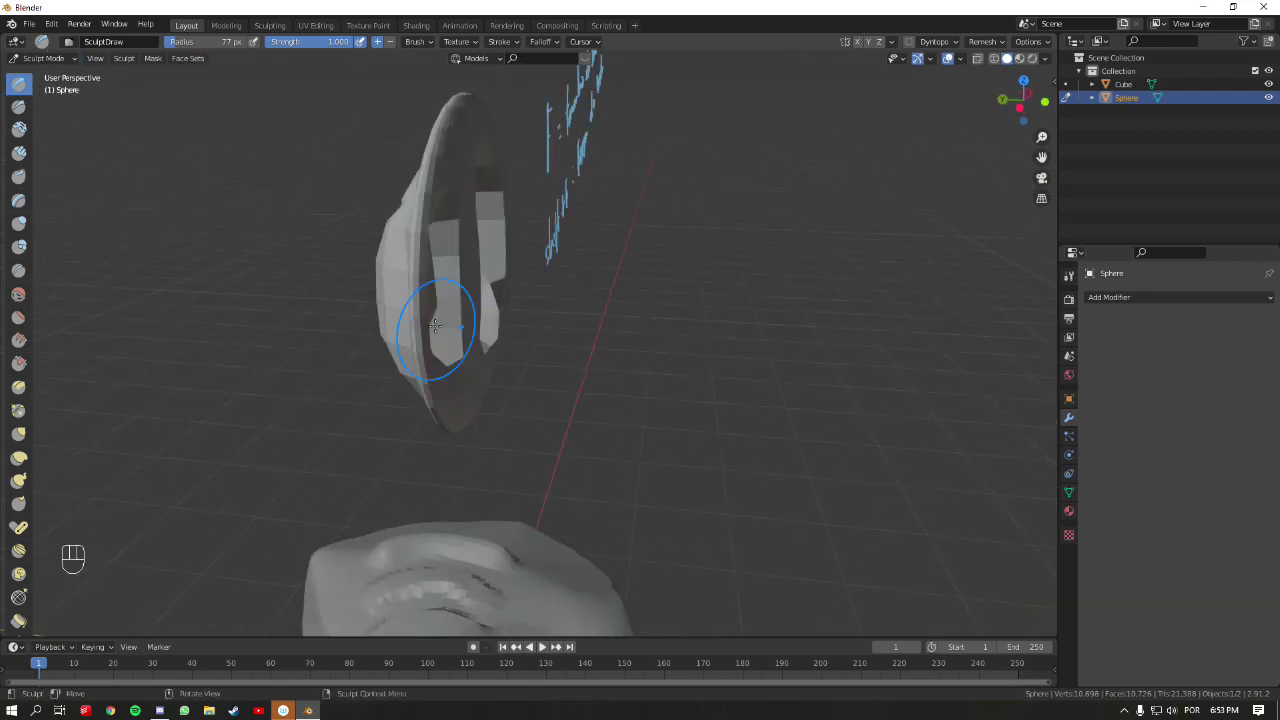
- Undo all the Draw brush strokes on the disc to restore its plain flattened shape
{"action": "key", "text": "ctrl+z"}
{"action": "key", "text": "ctrl+z"}
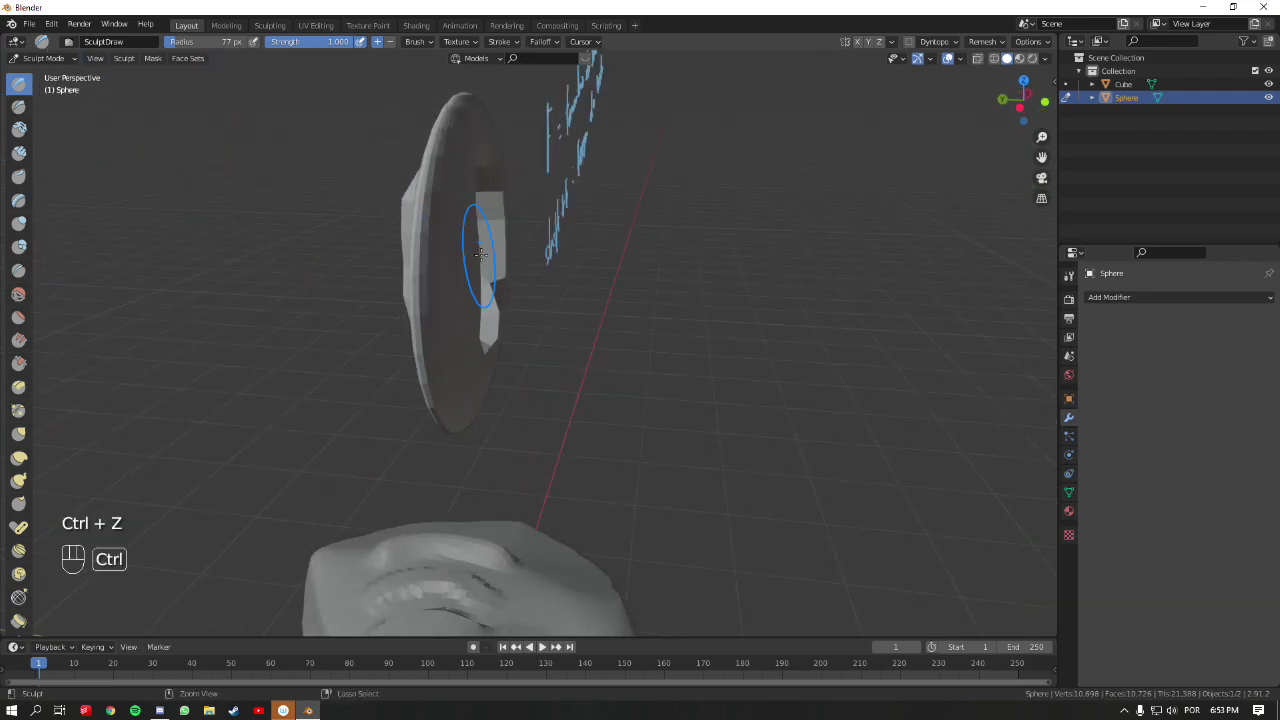
{"action": "mouse_move", "coordinate": [529, 263]}
{"action": "middle_mouse_down"}
{"action": "mouse_move", "coordinate": [677, 314]}
{"action": "mouse_move", "coordinate": [702, 292]}
{"action": "mouse_move", "coordinate": [663, 334]}
{"action": "middle_mouse_up"}
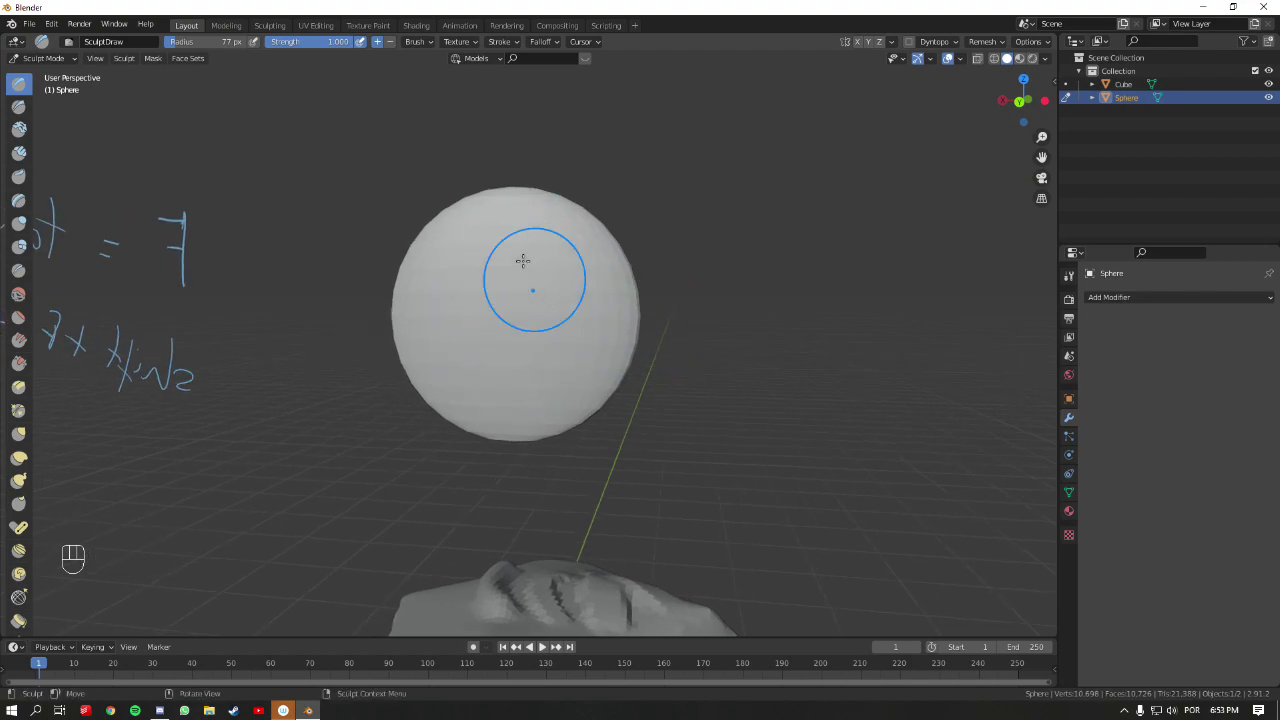
- Inspect the flattened disc from the front and edge-on, and switch to the Inflate brush
{"action": "mouse_move", "coordinate": [605, 260]}
{"action": "middle_mouse_down"}
{"action": "mouse_move", "coordinate": [680, 277]}
{"action": "mouse_move", "coordinate": [646, 323]}
{"action": "mouse_move", "coordinate": [523, 266]}
{"action": "middle_mouse_up"}
{"action": "mouse_move", "coordinate": [513, 315]}
{"action": "middle_mouse_down"}
{"action": "mouse_move", "coordinate": [551, 354]}
{"action": "mouse_move", "coordinate": [511, 309]}
{"action": "mouse_move", "coordinate": [514, 371]}
{"action": "mouse_move", "coordinate": [489, 400]}
{"action": "middle_mouse_up"}
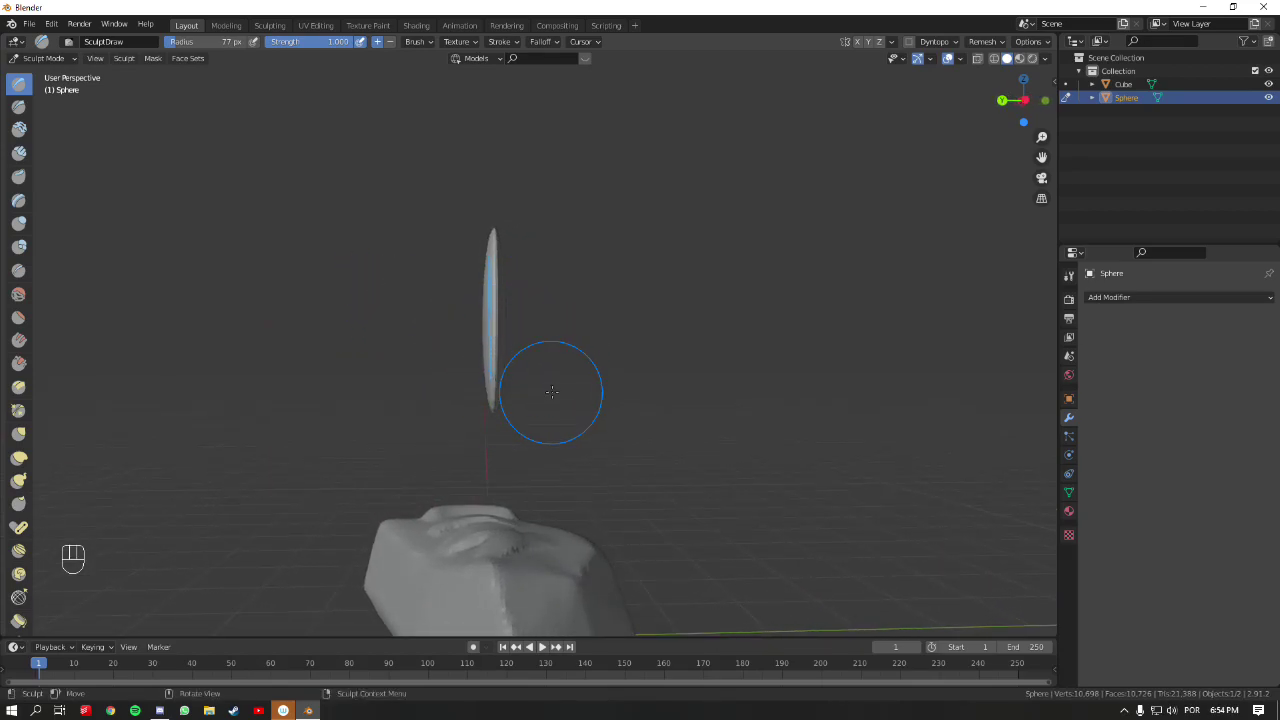
{"action": "middle_click_drag", "start_coordinate": [549, 391], "coordinate": [617, 423]}
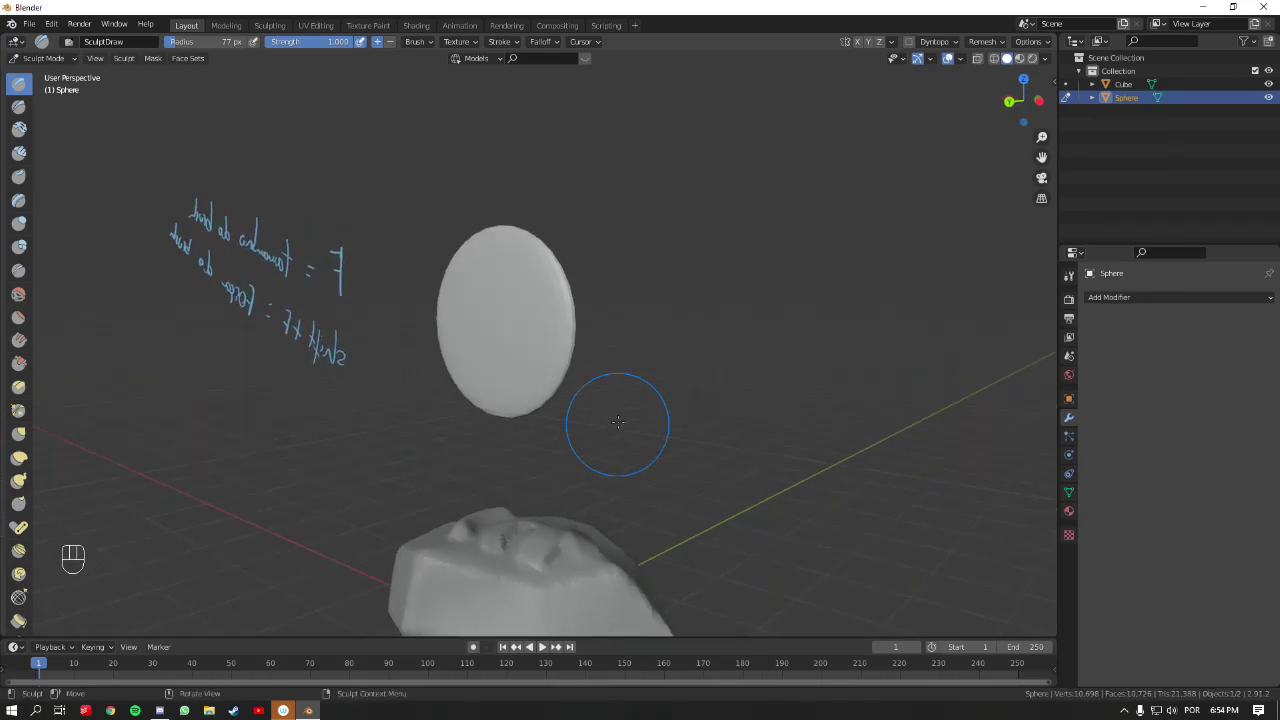
{"action": "left_click", "coordinate": [19, 228]}
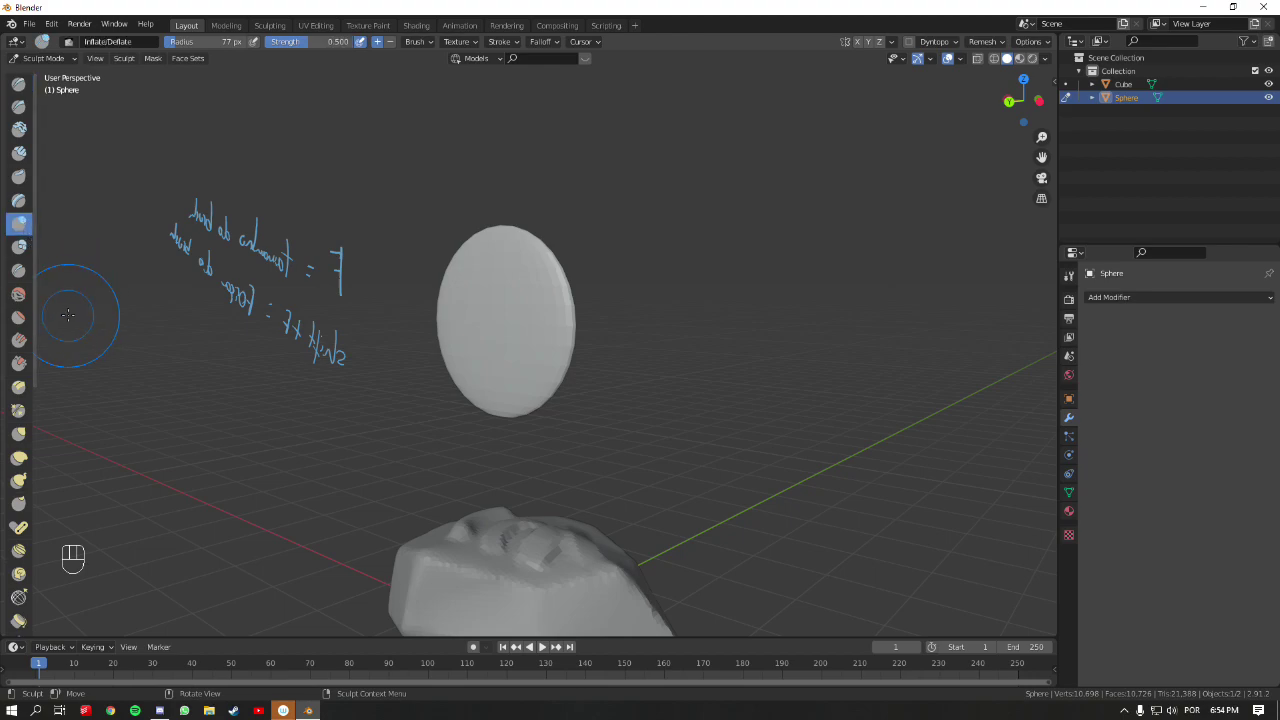
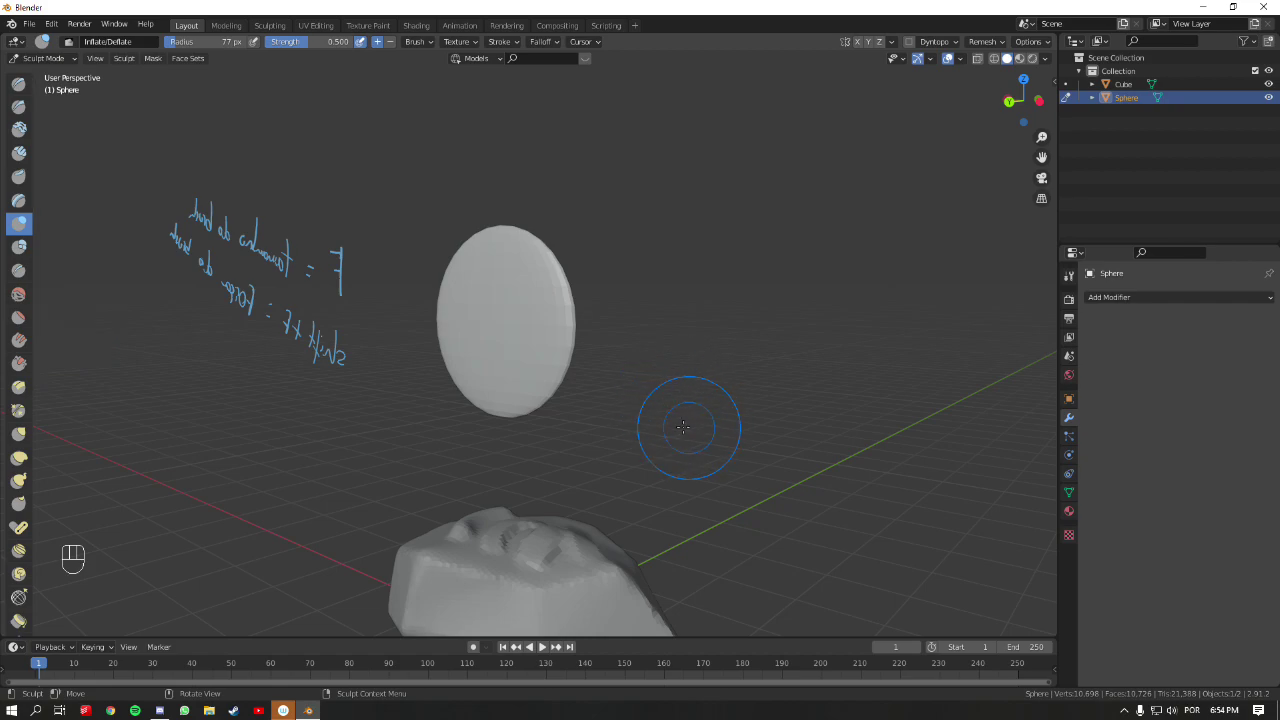
- Try Inflate brush strokes on the flattened disc's face at a 135 px radius and undo them
{"action": "middle_click_drag", "start_coordinate": [694, 425], "coordinate": [735, 435]}
{"action": "scroll", "coordinate": [735, 435], "scroll_direction": "up", "scroll_amount": 4}
{"action": "left_click_drag", "start_coordinate": [572, 343], "coordinate": [537, 401]}
{"action": "left_click_drag", "start_coordinate": [541, 350], "coordinate": [556, 344]}
{"action": "key", "text": "f"}
{"action": "left_click", "coordinate": [554, 252]}
{"action": "mouse_move", "coordinate": [540, 254]}
{"action": "left_mouse_down"}
{"action": "mouse_move", "coordinate": [514, 294]}
{"action": "mouse_move", "coordinate": [551, 371]}
{"action": "mouse_move", "coordinate": [588, 332]}
{"action": "left_mouse_up"}
{"action": "mouse_move", "coordinate": [695, 338]}
{"action": "middle_mouse_down"}
{"action": "mouse_move", "coordinate": [551, 327]}
{"action": "mouse_move", "coordinate": [540, 300]}
{"action": "mouse_move", "coordinate": [535, 340]}
{"action": "mouse_move", "coordinate": [555, 351]}
{"action": "mouse_move", "coordinate": [606, 286]}
{"action": "mouse_move", "coordinate": [481, 276]}
{"action": "mouse_move", "coordinate": [609, 335]}
{"action": "mouse_move", "coordinate": [607, 293]}
{"action": "middle_mouse_up"}
{"action": "key", "text": "ctrl+z"}
{"action": "key", "text": "ctrl+z"}
- Set the Inflate brush radius to 259 px and puff out the flattened disc's face
{"action": "key", "text": "f"}
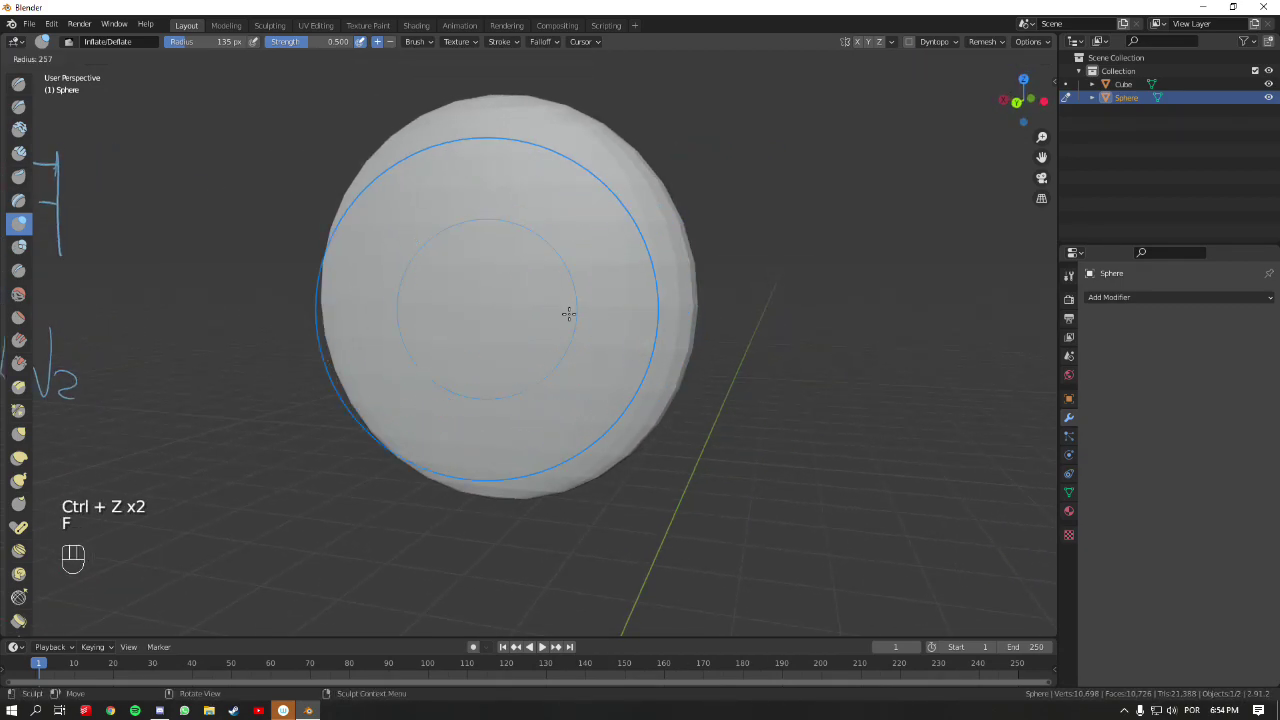
{"action": "left_click_drag", "start_coordinate": [467, 349], "coordinate": [510, 340]}
{"action": "mouse_move", "coordinate": [640, 335]}
{"action": "middle_mouse_down"}
{"action": "mouse_move", "coordinate": [480, 303]}
{"action": "mouse_move", "coordinate": [505, 340]}
{"action": "mouse_move", "coordinate": [521, 269]}
{"action": "mouse_move", "coordinate": [675, 367]}
{"action": "mouse_move", "coordinate": [671, 386]}
{"action": "mouse_move", "coordinate": [531, 257]}
{"action": "middle_mouse_up"}
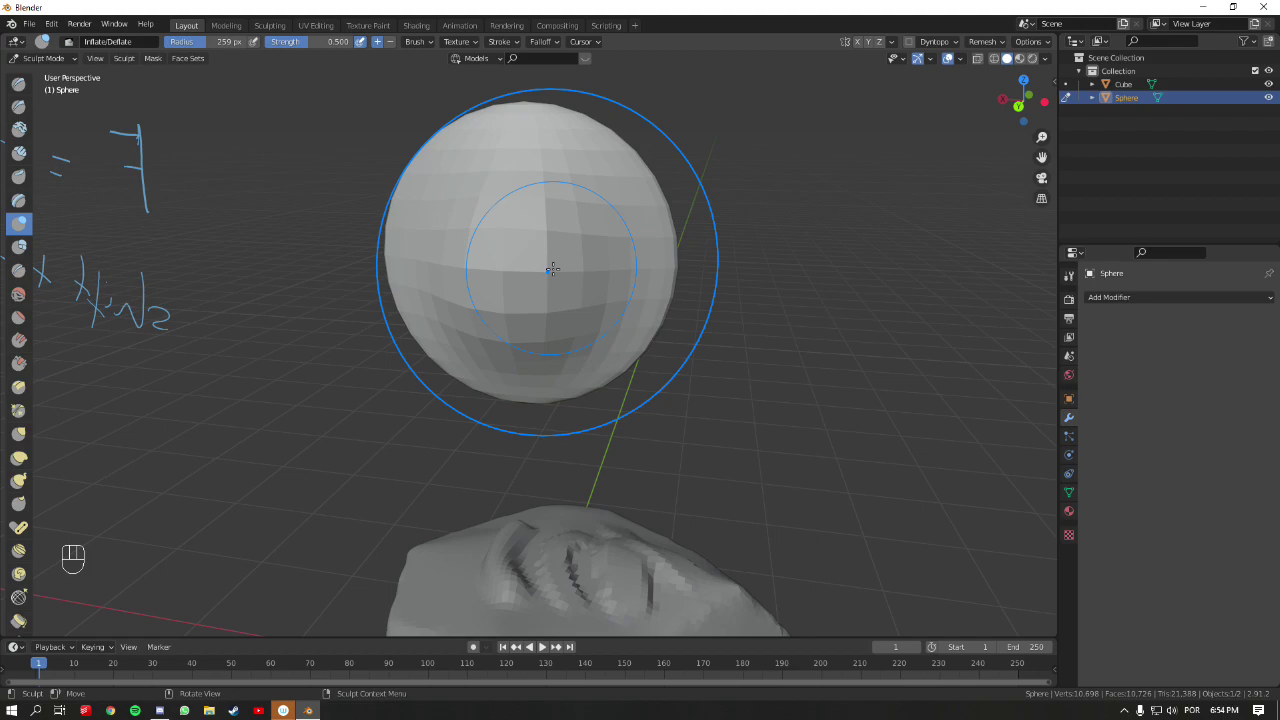
- Switch to the Clay Strips brush, set its radius to 116 px and stroke across the inflated sphere's face
{"action": "key", "text": "space"}
{"action": "key", "text": "2"}
{"action": "key", "text": "f"}
{"action": "left_click", "coordinate": [586, 334]}
{"action": "middle_click_drag", "start_coordinate": [518, 290], "coordinate": [643, 319], "text": "shift"}
{"action": "middle_click_drag", "start_coordinate": [643, 319], "coordinate": [728, 313]}
{"action": "middle_click_drag", "start_coordinate": [728, 313], "coordinate": [704, 388], "text": "shift"}
- Inspect the clay strips around the sphere's edge and back, and undo the last stroke
{"action": "scroll", "coordinate": [640, 300], "scroll_direction": "up", "scroll_amount": 4}
{"action": "mouse_move", "coordinate": [603, 231]}
{"action": "left_mouse_down"}
{"action": "mouse_move", "coordinate": [614, 212]}
{"action": "mouse_move", "coordinate": [656, 227]}
{"action": "left_mouse_up"}
{"action": "middle_click_drag", "start_coordinate": [655, 227], "coordinate": [491, 223]}
{"action": "scroll", "coordinate": [634, 277], "scroll_direction": "up", "scroll_amount": 5}
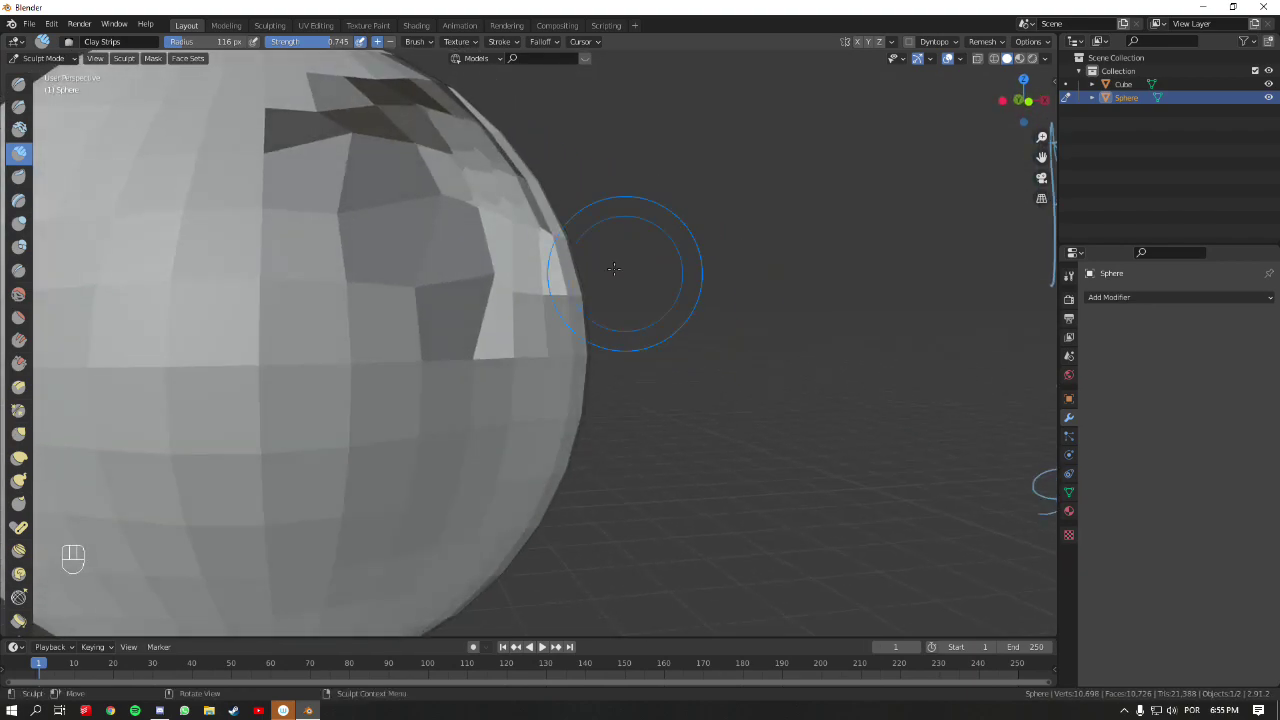
{"action": "left_click_drag", "start_coordinate": [460, 157], "coordinate": [607, 281]}
{"action": "middle_click_drag", "start_coordinate": [611, 237], "coordinate": [585, 284]}
{"action": "key", "text": "ctrl+z"}
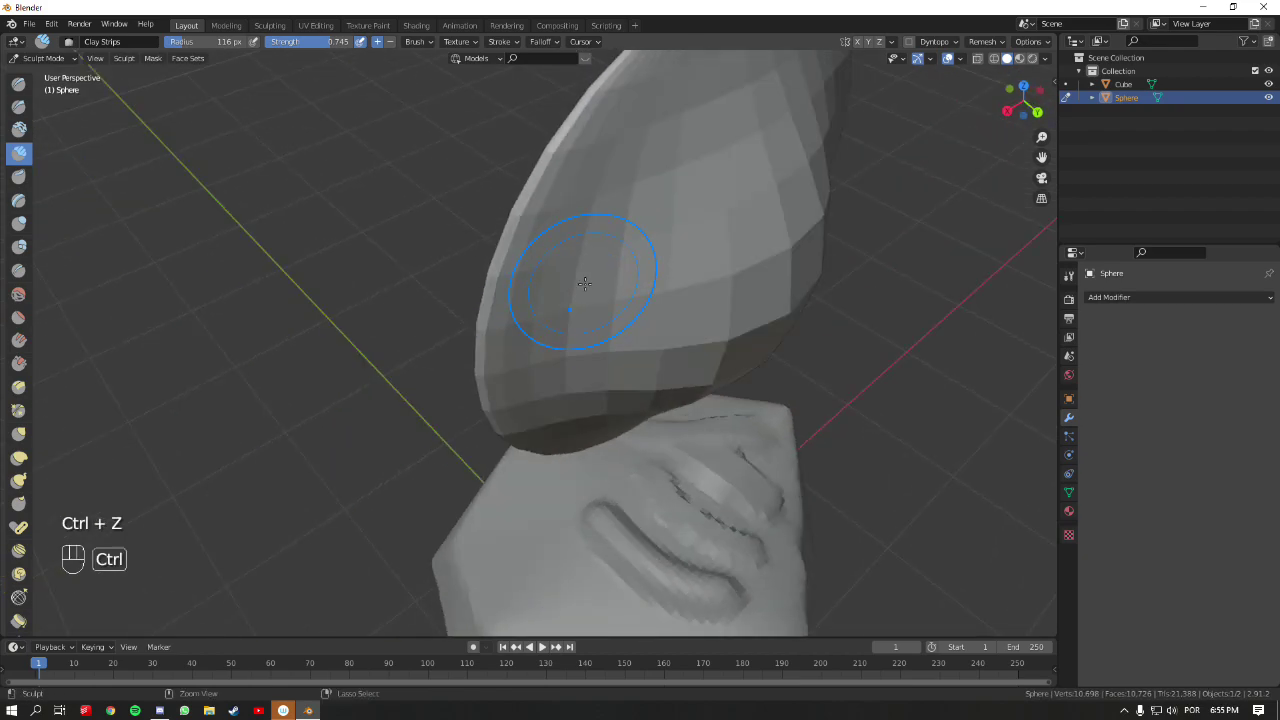
- Return to Object Mode and delete the sphere
{"action": "key", "text": "ctrl+Tab"}
{"action": "scroll", "coordinate": [500, 271], "scroll_direction": "down", "scroll_amount": 4}
{"action": "key", "text": "x"}
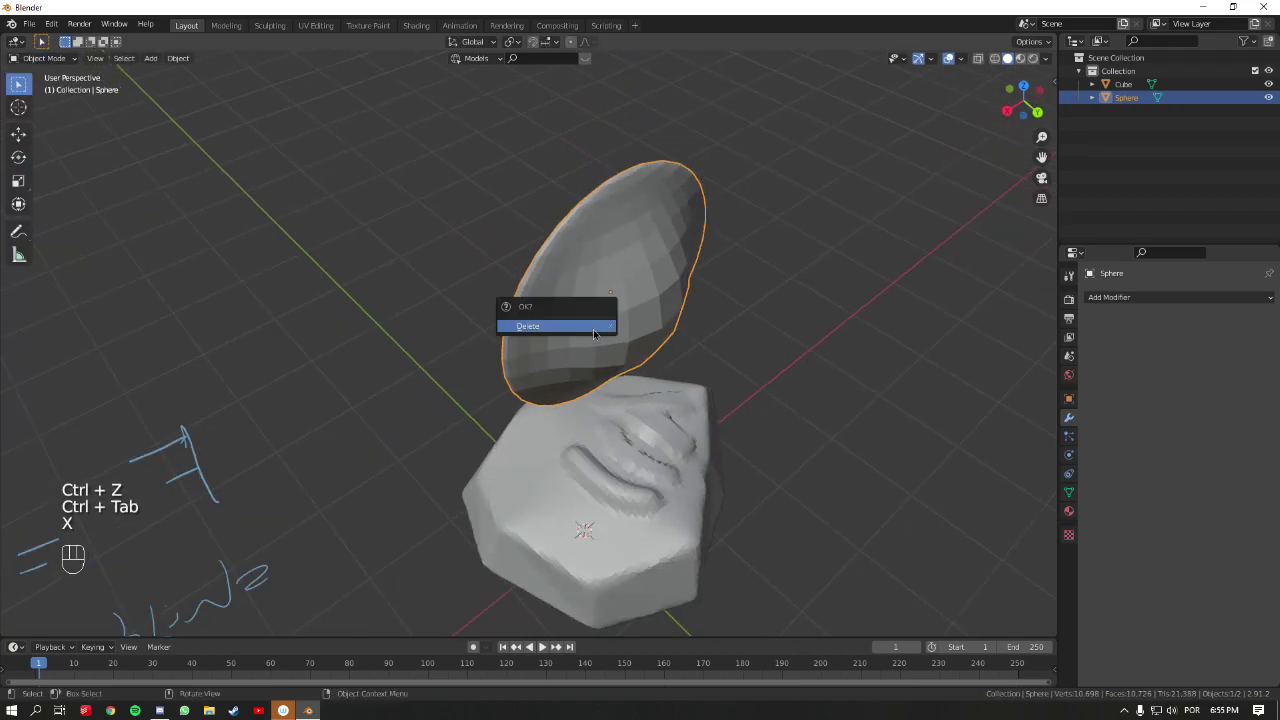
{"action": "left_click", "coordinate": [594, 331]}
- Select the rock, frame it in the view and enter Sculpt Mode on it
{"action": "middle_click_drag", "start_coordinate": [639, 338], "coordinate": [628, 322]}
{"action": "left_click", "coordinate": [645, 318]}
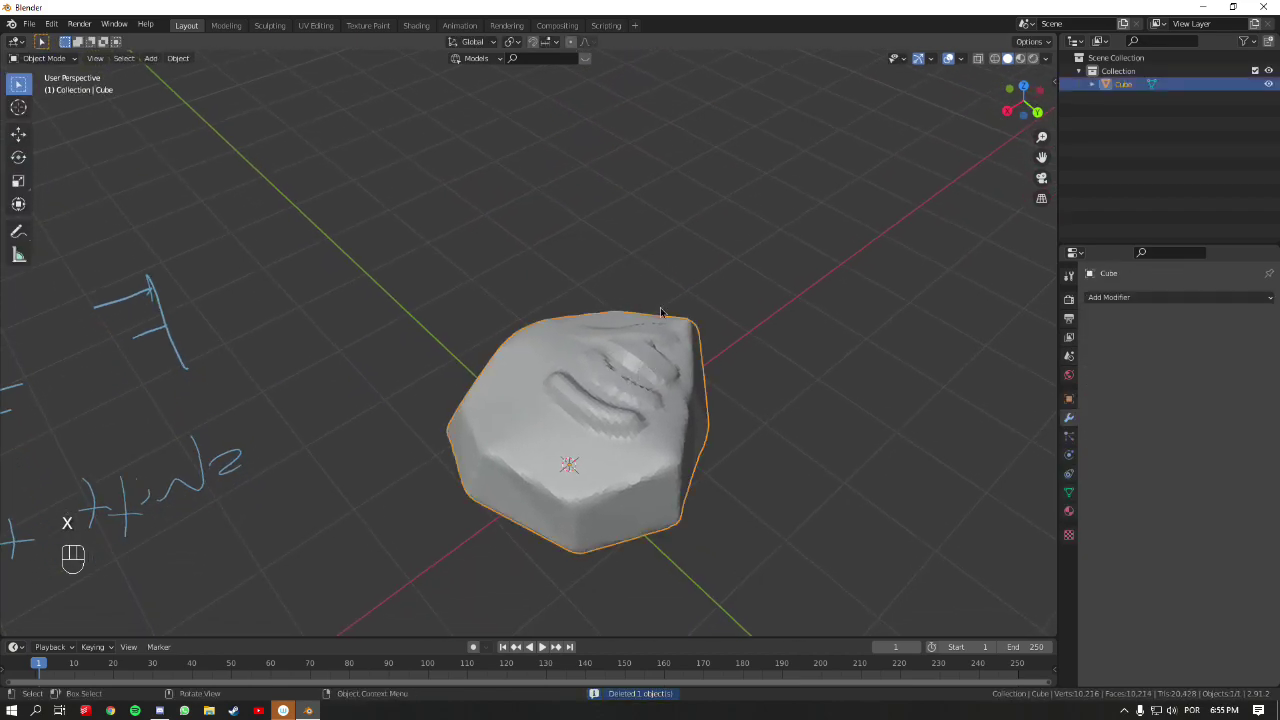
{"action": "key", "text": "KP_Decimal"}
{"action": "mouse_move", "coordinate": [535, 249]}
{"action": "middle_mouse_down"}
{"action": "mouse_move", "coordinate": [623, 297]}
{"action": "mouse_move", "coordinate": [634, 287]}
{"action": "mouse_move", "coordinate": [670, 337]}
{"action": "mouse_move", "coordinate": [636, 277]}
{"action": "mouse_move", "coordinate": [634, 243]}
{"action": "mouse_move", "coordinate": [643, 305]}
{"action": "mouse_move", "coordinate": [597, 372]}
{"action": "mouse_move", "coordinate": [618, 328]}
{"action": "middle_mouse_up"}
{"action": "key", "text": "ctrl+Tab"}
{"action": "middle_click_drag", "start_coordinate": [618, 328], "coordinate": [640, 390]}
{"action": "mouse_move", "coordinate": [640, 390]}
{"action": "middle_mouse_down", "text": "ctrl"}
{"action": "mouse_move", "coordinate": [644, 335]}
{"action": "mouse_move", "coordinate": [655, 371]}
{"action": "middle_mouse_up", "text": "ctrl"}
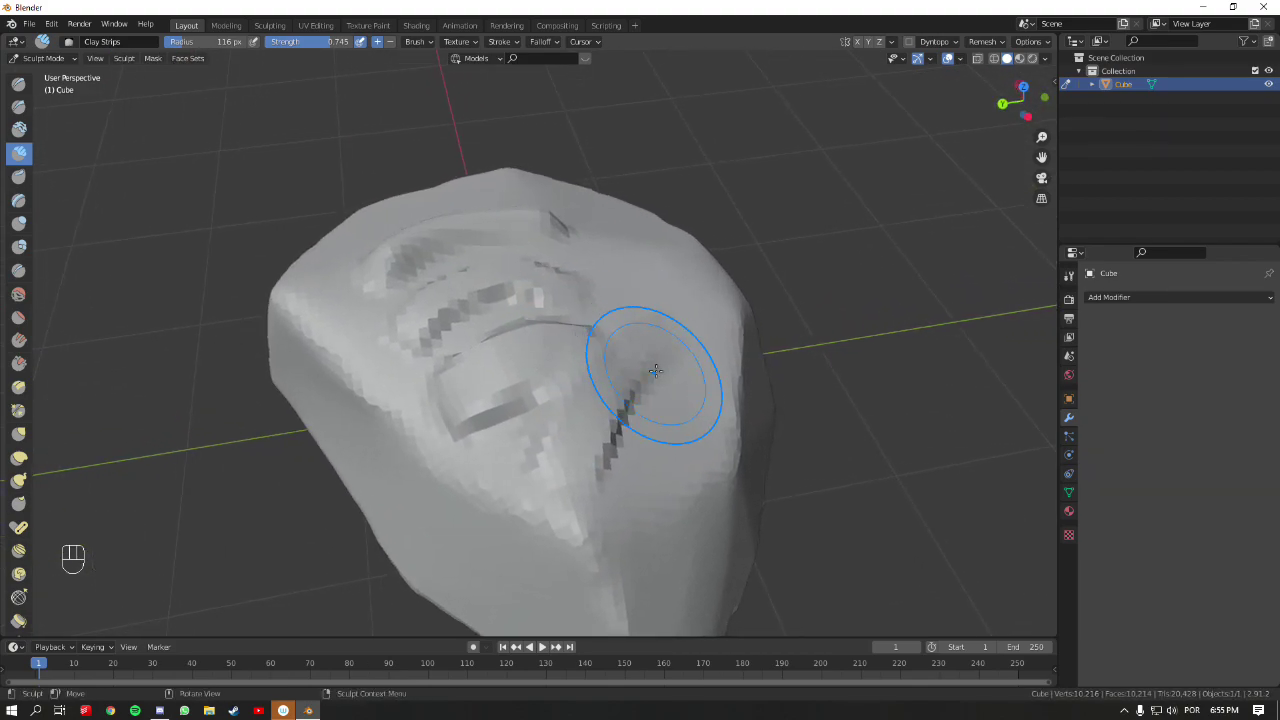
- Choose the Scrape brush and flatten the rock's front corner into a small planar facet
{"action": "middle_click_drag", "start_coordinate": [572, 427], "coordinate": [114, 371]}
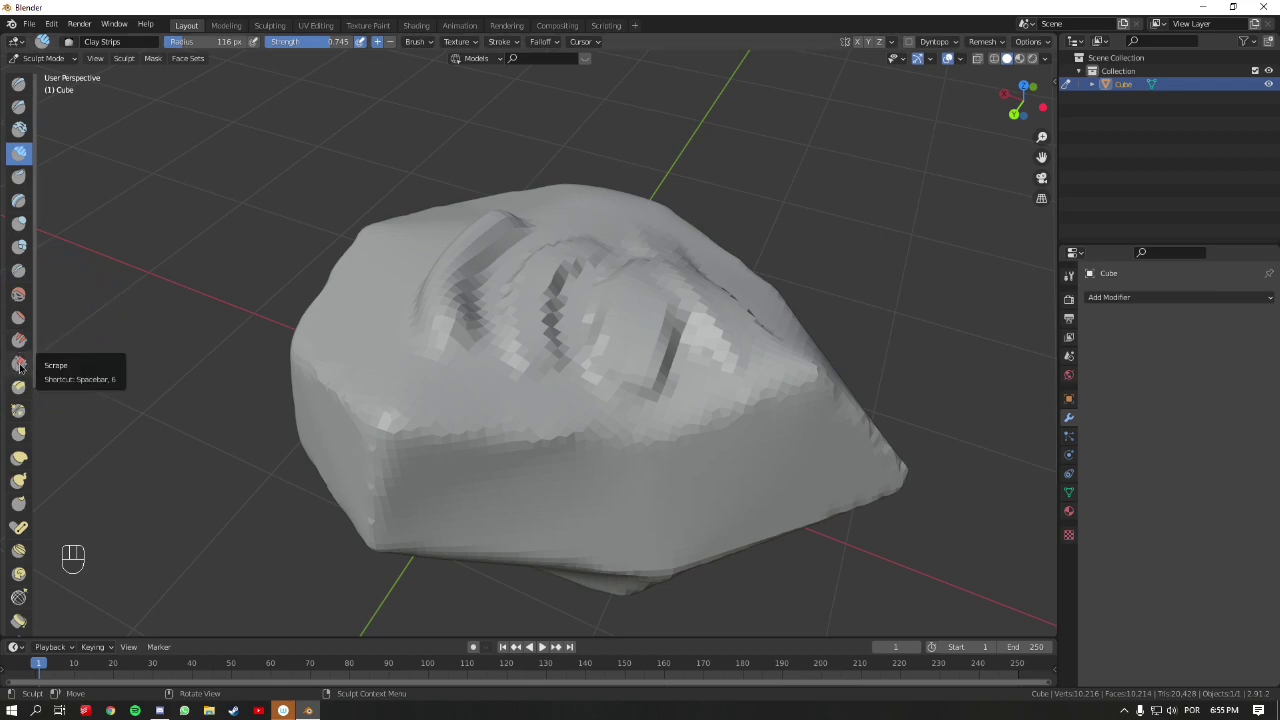
{"action": "middle_click_drag", "start_coordinate": [496, 350], "coordinate": [551, 352]}
{"action": "mouse_move", "coordinate": [551, 352]}
{"action": "middle_mouse_down", "text": "shift"}
{"action": "mouse_move", "coordinate": [545, 333]}
{"action": "mouse_move", "coordinate": [588, 265]}
{"action": "mouse_move", "coordinate": [574, 286]}
{"action": "middle_mouse_up", "text": "shift"}
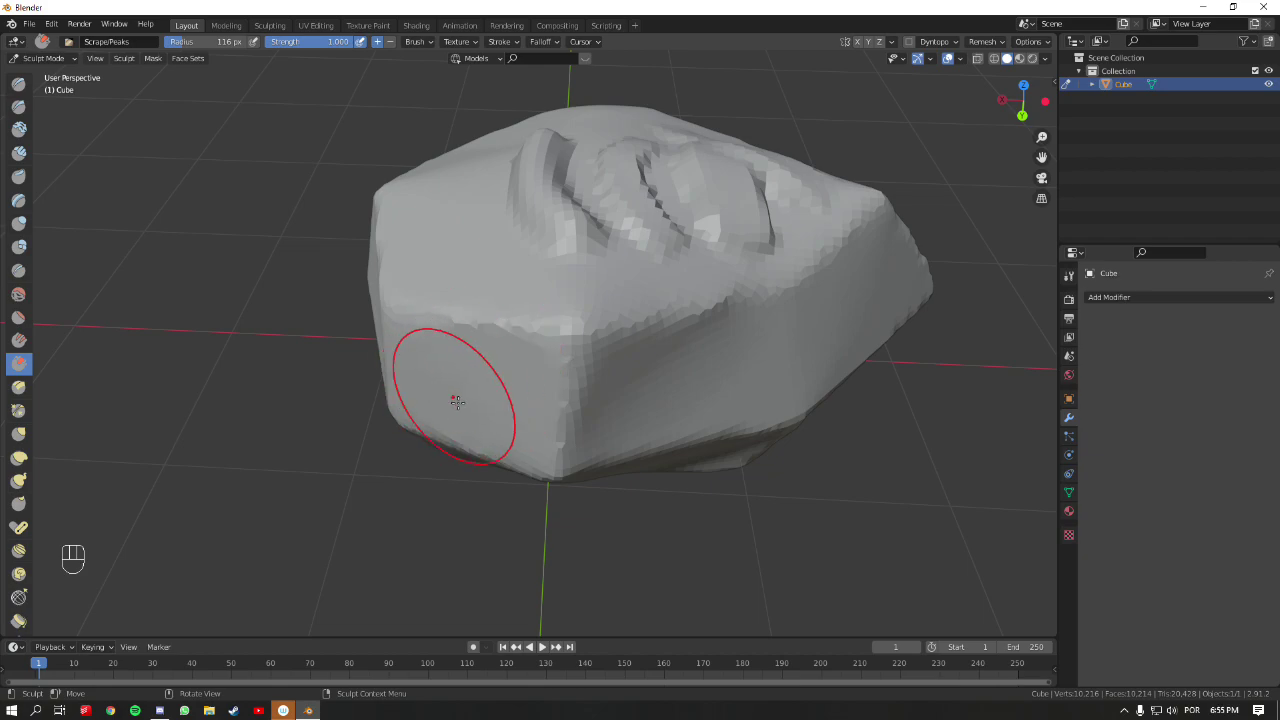
{"action": "left_click_drag", "start_coordinate": [579, 330], "coordinate": [572, 327]}
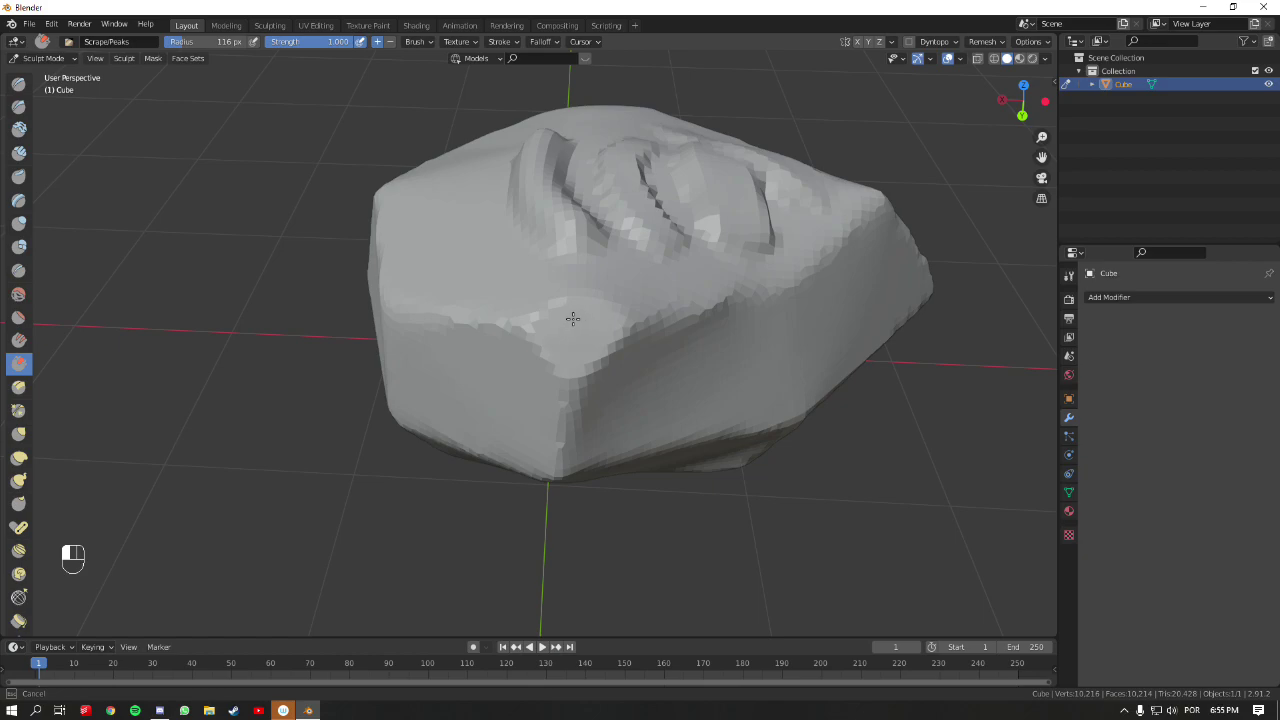
{"action": "left_click_drag", "start_coordinate": [568, 332], "coordinate": [578, 318]}
{"action": "mouse_move", "coordinate": [591, 297]}
{"action": "middle_mouse_down"}
{"action": "mouse_move", "coordinate": [609, 360]}
{"action": "mouse_move", "coordinate": [674, 329]}
{"action": "mouse_move", "coordinate": [721, 300]}
{"action": "mouse_move", "coordinate": [726, 222]}
{"action": "middle_mouse_up"}
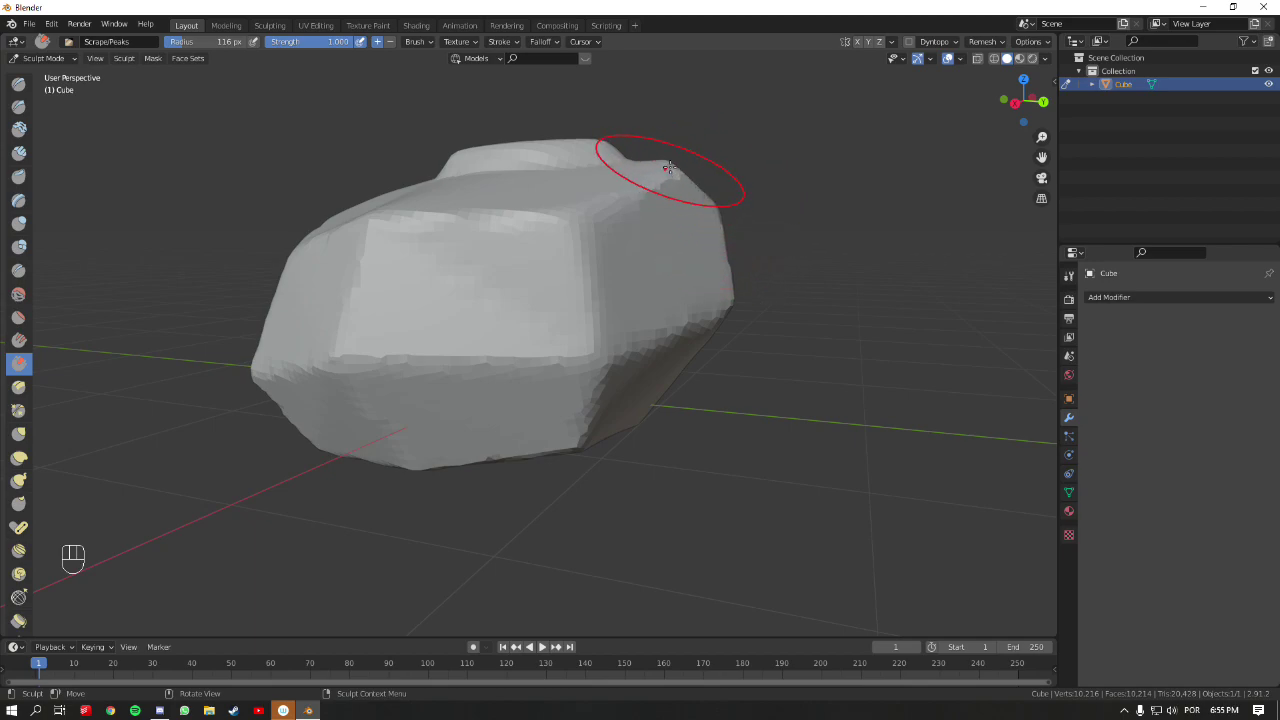
- Draw a freehand annotation line around the rock and undo it
{"action": "mouse_move", "coordinate": [757, 179]}
{"action": "middle_mouse_down"}
{"action": "mouse_move", "coordinate": [540, 340]}
{"action": "mouse_move", "coordinate": [533, 330]}
{"action": "middle_mouse_up"}
{"action": "key", "text": "space"}
{"action": "key", "text": "d"}
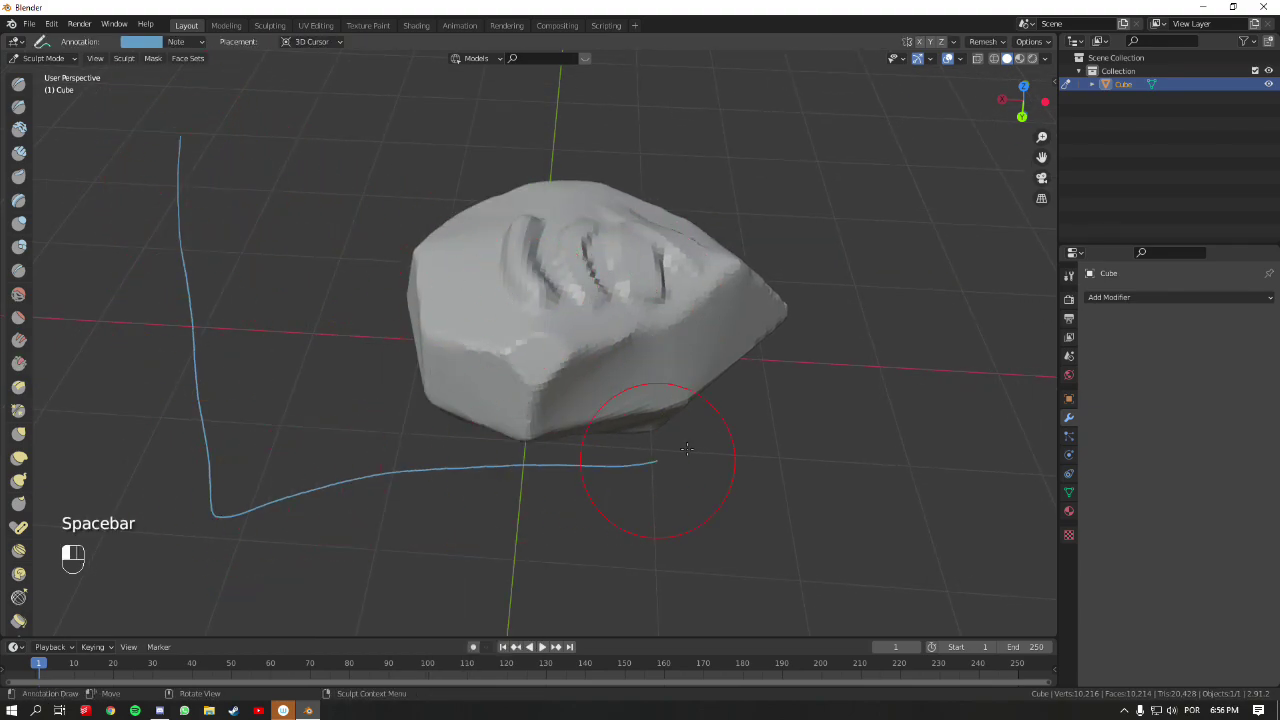
{"action": "key", "text": "ctrl+z"}
{"action": "key", "text": "space"}
{"action": "key", "text": "space"}
- Sketch an angular annotation outline beside the rock, view it from several angles and remove it
{"action": "mouse_move", "coordinate": [183, 163]}
{"action": "left_mouse_down", "text": "ctrl"}
{"action": "mouse_move", "coordinate": [363, 434]}
{"action": "mouse_move", "coordinate": [686, 429]}
{"action": "mouse_move", "coordinate": [777, 449]}
{"action": "mouse_move", "coordinate": [503, 457]}
{"action": "mouse_move", "coordinate": [751, 194]}
{"action": "mouse_move", "coordinate": [749, 214]}
{"action": "mouse_move", "coordinate": [234, 243]}
{"action": "left_mouse_up", "text": "ctrl"}
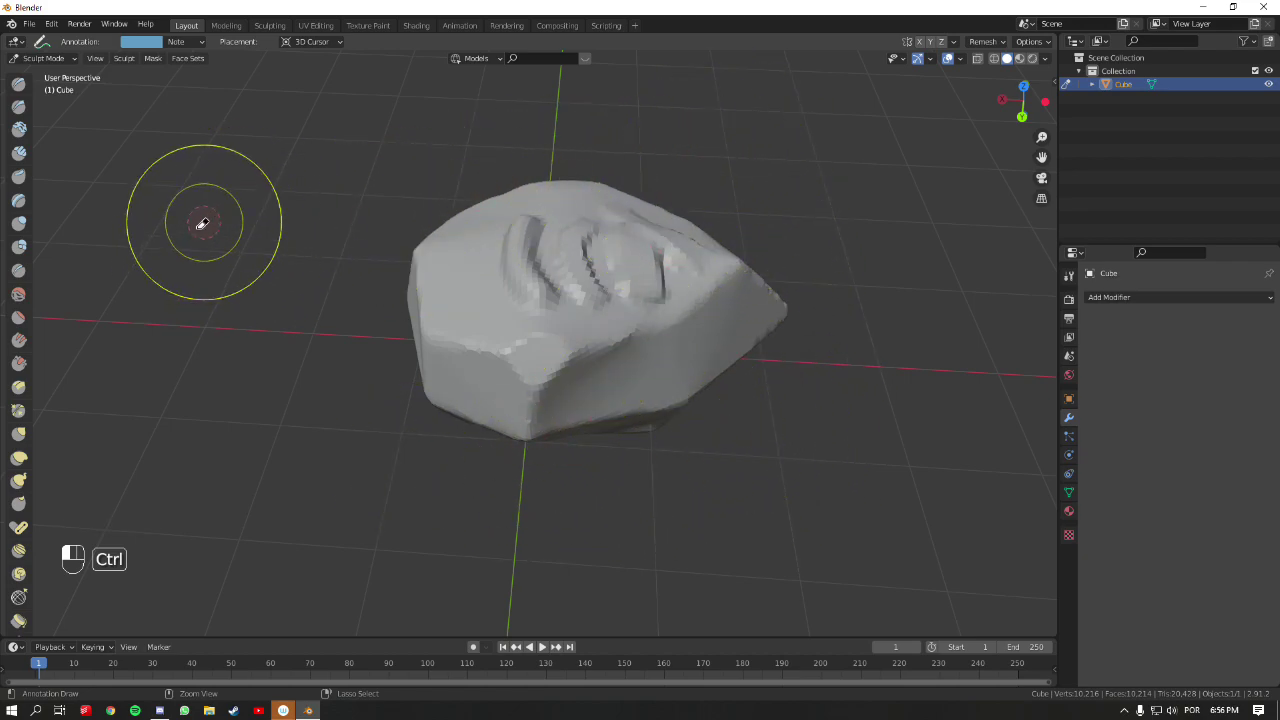
{"action": "mouse_move", "coordinate": [168, 110]}
{"action": "left_mouse_down"}
{"action": "mouse_move", "coordinate": [190, 398]}
{"action": "mouse_move", "coordinate": [360, 560]}
{"action": "mouse_move", "coordinate": [985, 512]}
{"action": "mouse_move", "coordinate": [988, 140]}
{"action": "mouse_move", "coordinate": [828, 147]}
{"action": "mouse_move", "coordinate": [343, 243]}
{"action": "mouse_move", "coordinate": [190, 255]}
{"action": "left_mouse_up"}
{"action": "mouse_move", "coordinate": [200, 260]}
{"action": "middle_mouse_down"}
{"action": "mouse_move", "coordinate": [485, 328]}
{"action": "mouse_move", "coordinate": [520, 291]}
{"action": "mouse_move", "coordinate": [529, 297]}
{"action": "mouse_move", "coordinate": [500, 331]}
{"action": "mouse_move", "coordinate": [530, 337]}
{"action": "mouse_move", "coordinate": [555, 303]}
{"action": "middle_mouse_up"}
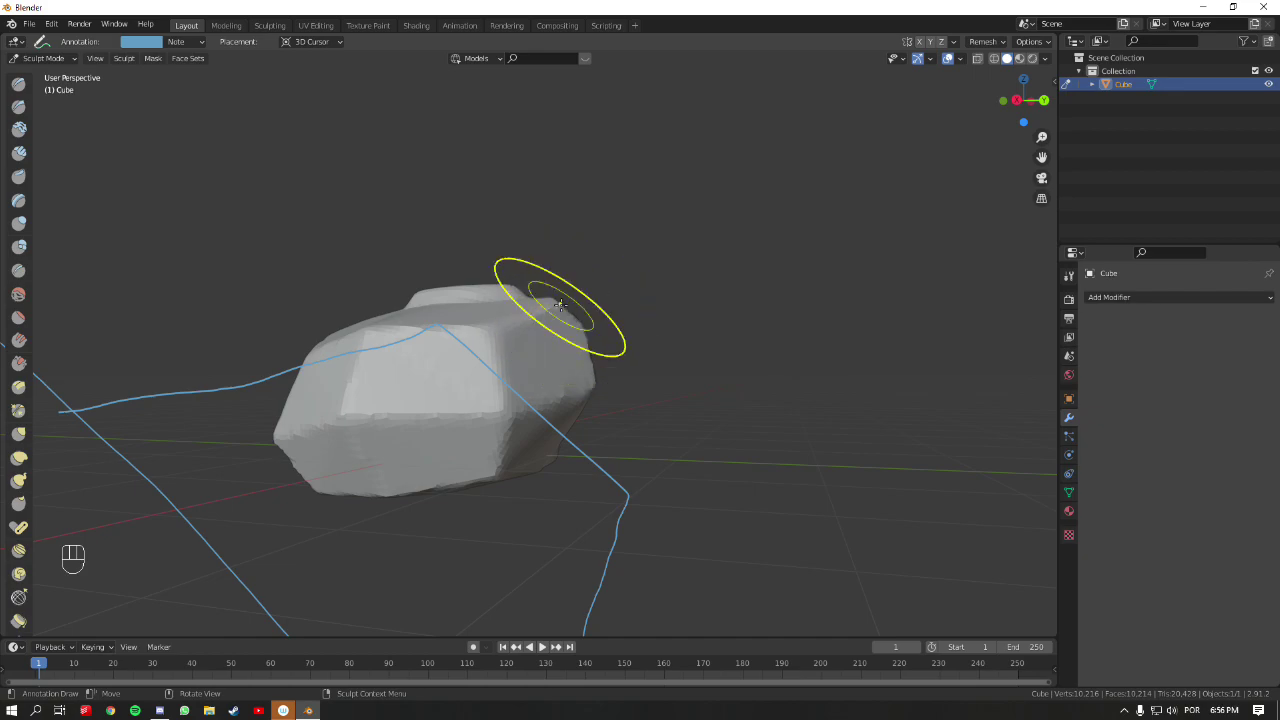
{"action": "mouse_move", "coordinate": [471, 329]}
{"action": "middle_mouse_down"}
{"action": "mouse_move", "coordinate": [480, 337]}
{"action": "mouse_move", "coordinate": [294, 343]}
{"action": "middle_mouse_up"}
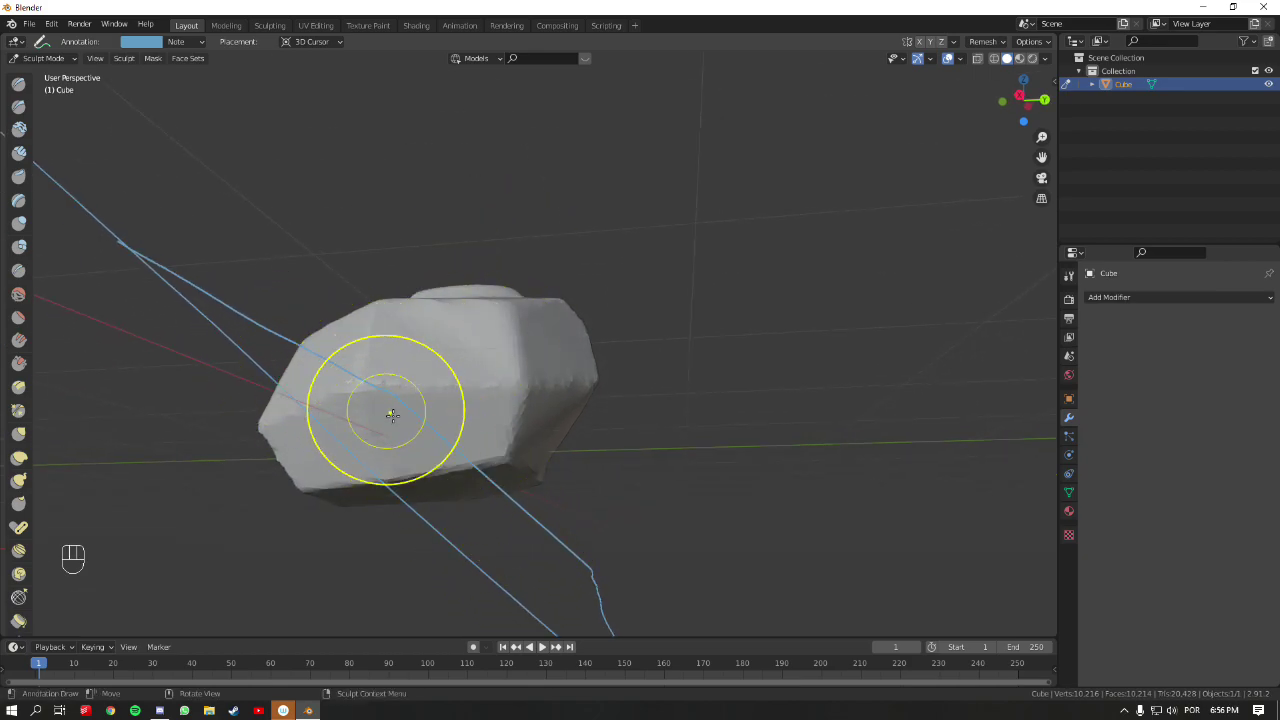
{"action": "mouse_move", "coordinate": [486, 529]}
{"action": "middle_mouse_down"}
{"action": "mouse_move", "coordinate": [557, 344]}
{"action": "mouse_move", "coordinate": [483, 340]}
{"action": "mouse_move", "coordinate": [543, 343]}
{"action": "mouse_move", "coordinate": [438, 380]}
{"action": "mouse_move", "coordinate": [440, 446]}
{"action": "middle_mouse_up"}
{"action": "key", "text": "space"}
{"action": "left_click", "coordinate": [268, 324], "text": "ctrl"}
{"action": "key", "text": "space"}
{"action": "mouse_move", "coordinate": [266, 329]}
{"action": "left_mouse_down", "text": "ctrl"}
{"action": "mouse_move", "coordinate": [251, 277]}
{"action": "mouse_move", "coordinate": [343, 563]}
{"action": "mouse_move", "coordinate": [617, 523]}
{"action": "mouse_move", "coordinate": [714, 486]}
{"action": "mouse_move", "coordinate": [832, 465]}
{"action": "mouse_move", "coordinate": [749, 257]}
{"action": "mouse_move", "coordinate": [531, 326]}
{"action": "mouse_move", "coordinate": [369, 351]}
{"action": "mouse_move", "coordinate": [285, 331]}
{"action": "mouse_move", "coordinate": [328, 333]}
{"action": "left_mouse_up", "text": "ctrl"}
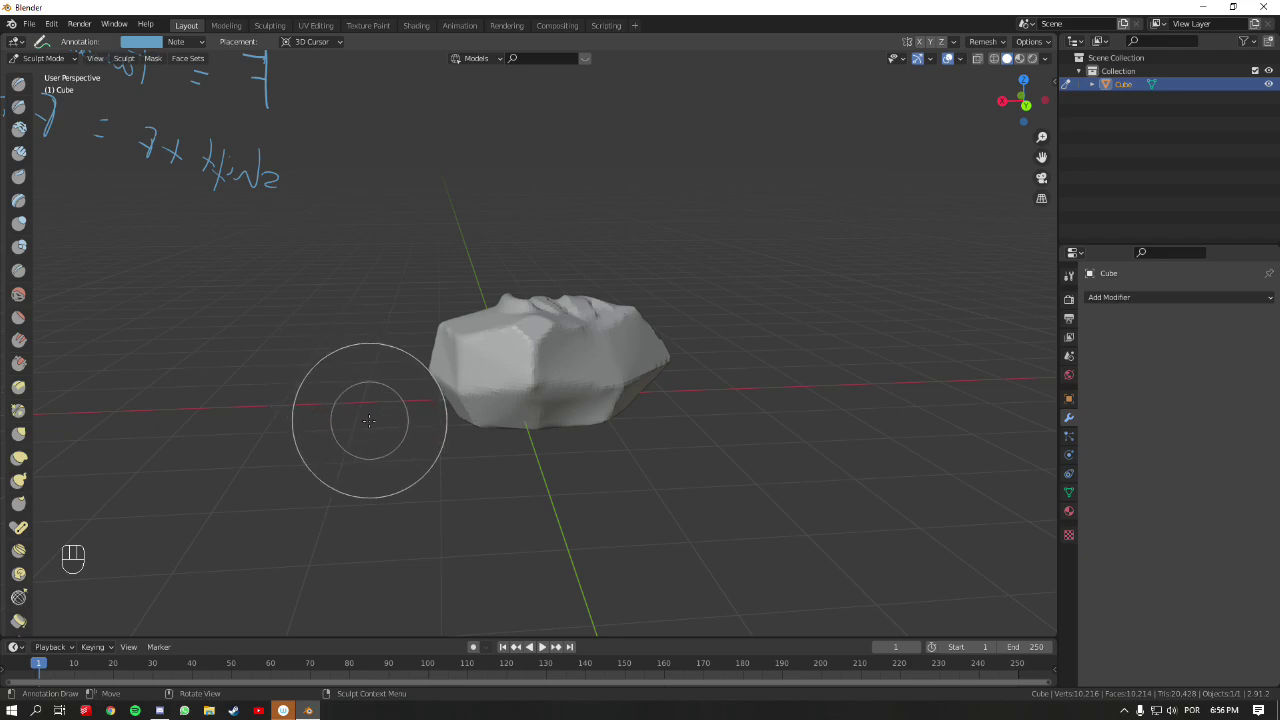
- Return to the Scrape brush and flatten the edges around the rock's front upper corner
{"action": "left_click", "coordinate": [19, 364]}
{"action": "mouse_move", "coordinate": [495, 341]}
{"action": "middle_mouse_down"}
{"action": "mouse_move", "coordinate": [547, 348]}
{"action": "mouse_move", "coordinate": [571, 320]}
{"action": "mouse_move", "coordinate": [537, 323]}
{"action": "mouse_move", "coordinate": [577, 331]}
{"action": "mouse_move", "coordinate": [627, 298]}
{"action": "mouse_move", "coordinate": [614, 271]}
{"action": "middle_mouse_up"}
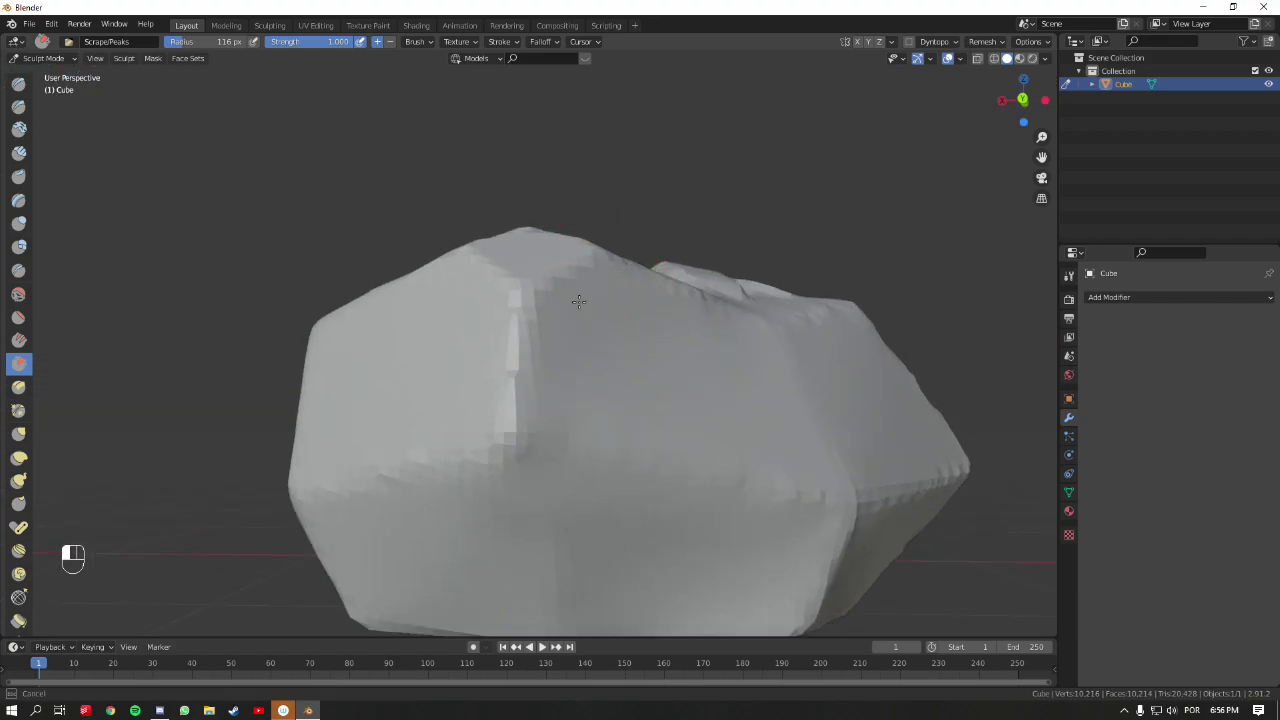
{"action": "mouse_move", "coordinate": [683, 263]}
{"action": "middle_mouse_down"}
{"action": "mouse_move", "coordinate": [591, 371]}
{"action": "mouse_move", "coordinate": [533, 385]}
{"action": "middle_mouse_up"}
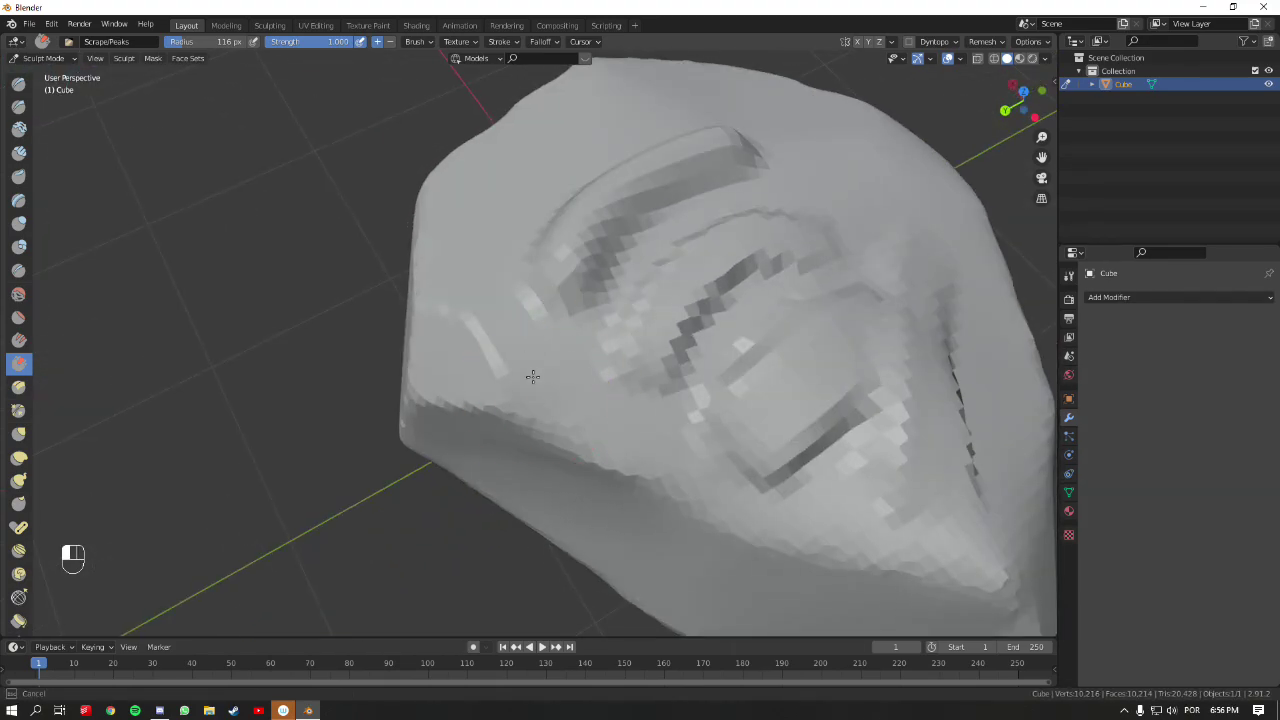
{"action": "middle_click_drag", "start_coordinate": [537, 271], "coordinate": [664, 276]}
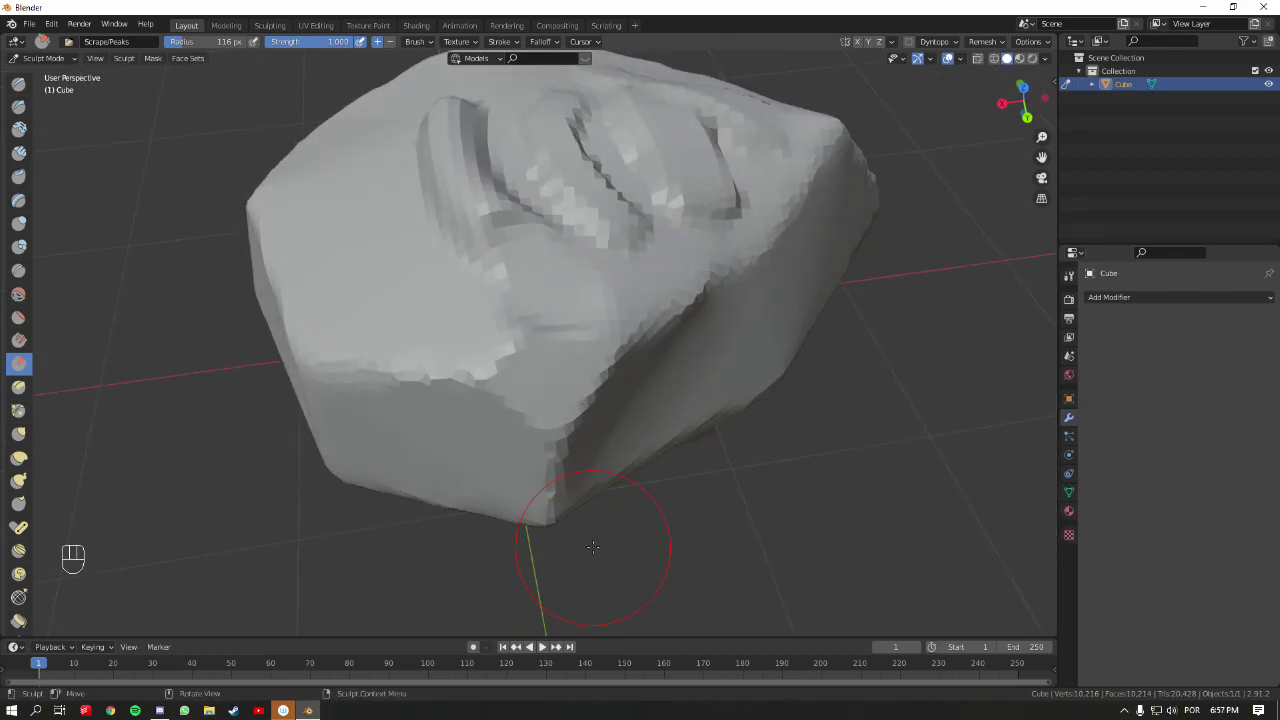
{"action": "left_click_drag", "start_coordinate": [561, 383], "coordinate": [568, 388]}
{"action": "middle_click_drag", "start_coordinate": [672, 412], "coordinate": [645, 365]}
{"action": "middle_click_drag", "start_coordinate": [645, 365], "coordinate": [646, 423], "text": "ctrl"}
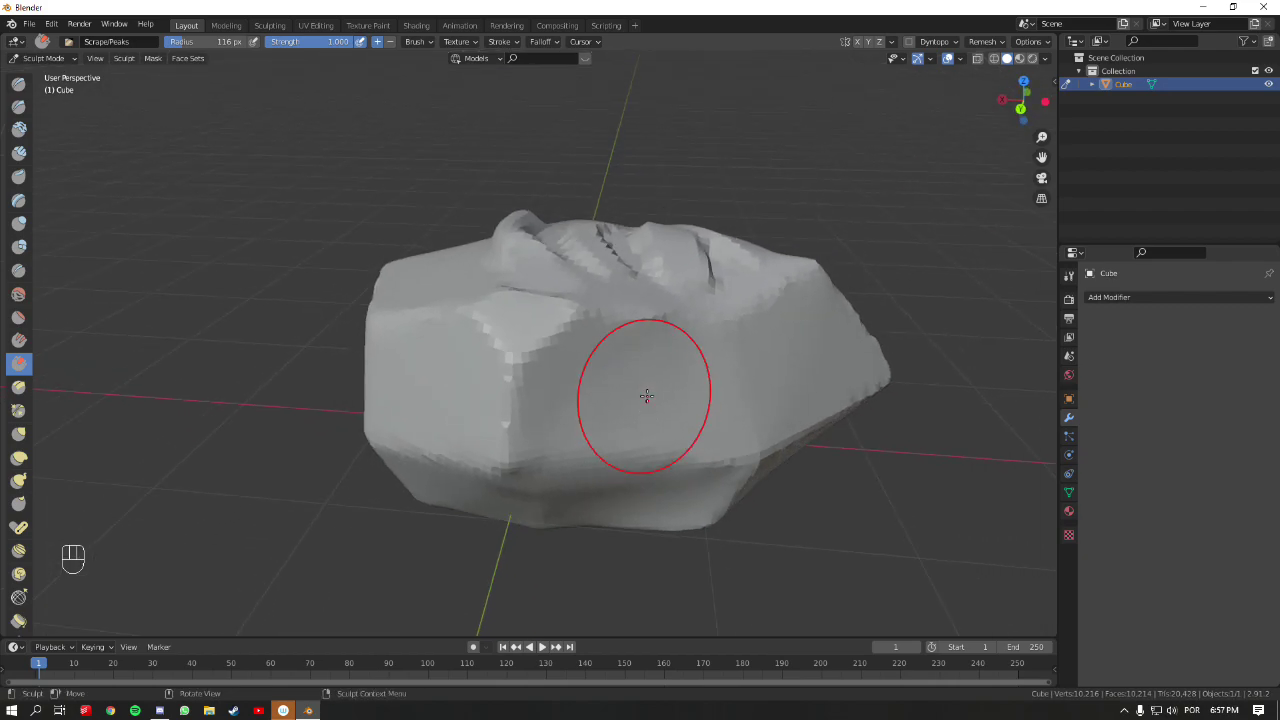
- Scrape the rock's vertical front edge and the adjoining upper and lower edges into flat facets
{"action": "mouse_move", "coordinate": [478, 453]}
{"action": "middle_mouse_down"}
{"action": "mouse_move", "coordinate": [565, 361]}
{"action": "mouse_move", "coordinate": [504, 360]}
{"action": "mouse_move", "coordinate": [543, 366]}
{"action": "mouse_move", "coordinate": [580, 434]}
{"action": "mouse_move", "coordinate": [566, 470]}
{"action": "middle_mouse_up"}
{"action": "middle_click_drag", "start_coordinate": [679, 388], "coordinate": [622, 382]}
{"action": "middle_click_drag", "start_coordinate": [622, 382], "coordinate": [627, 356], "text": "ctrl"}
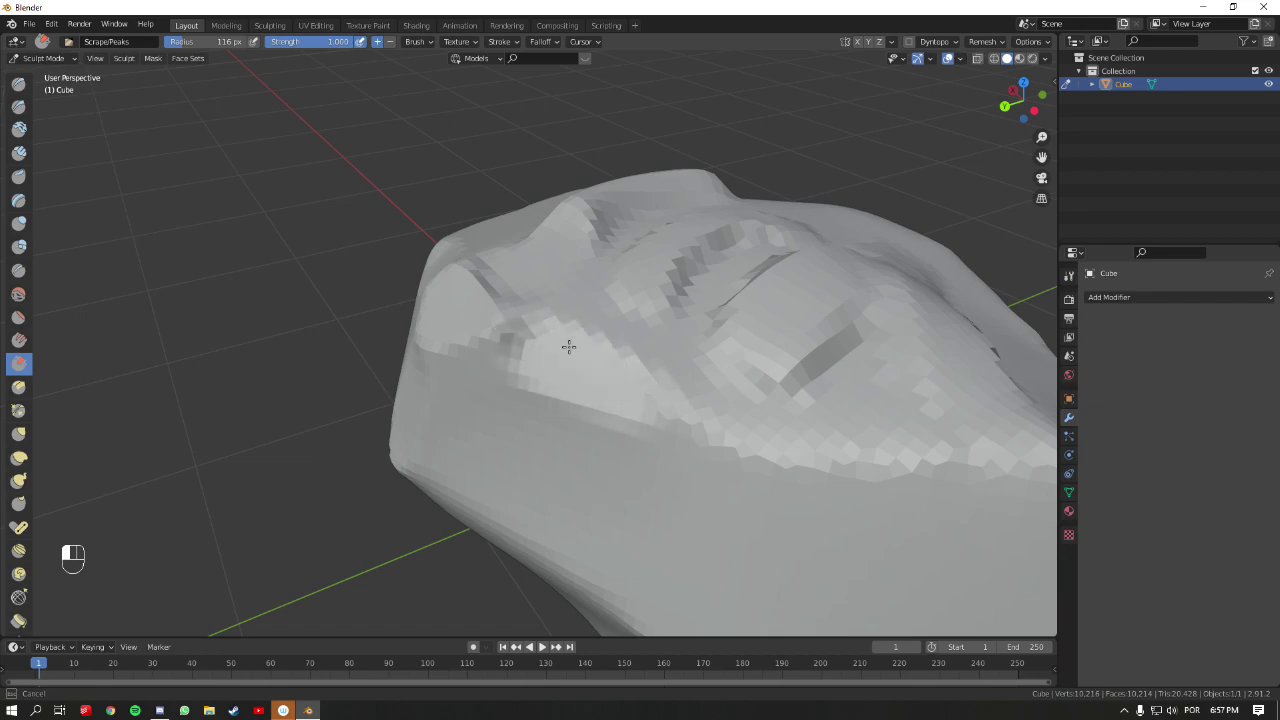
{"action": "mouse_move", "coordinate": [584, 371]}
{"action": "middle_mouse_down"}
{"action": "mouse_move", "coordinate": [651, 349]}
{"action": "mouse_move", "coordinate": [732, 283]}
{"action": "middle_mouse_up"}
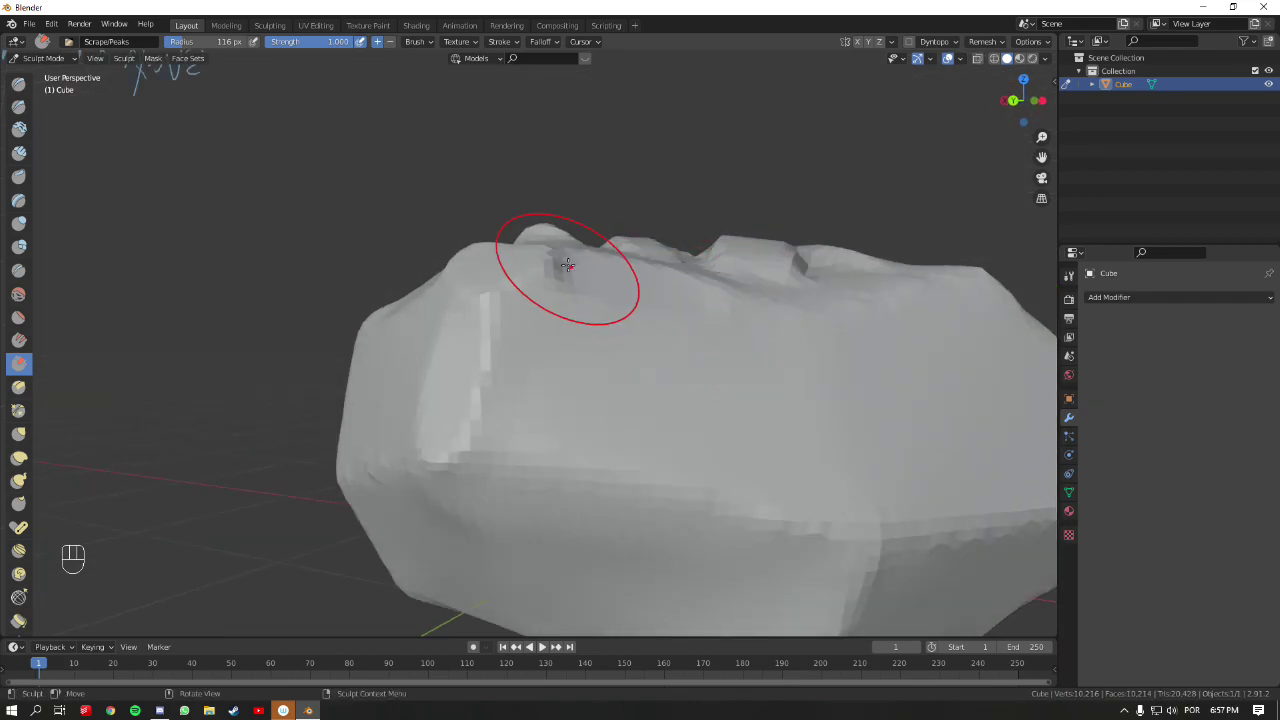
{"action": "middle_click_drag", "start_coordinate": [524, 258], "coordinate": [584, 329]}
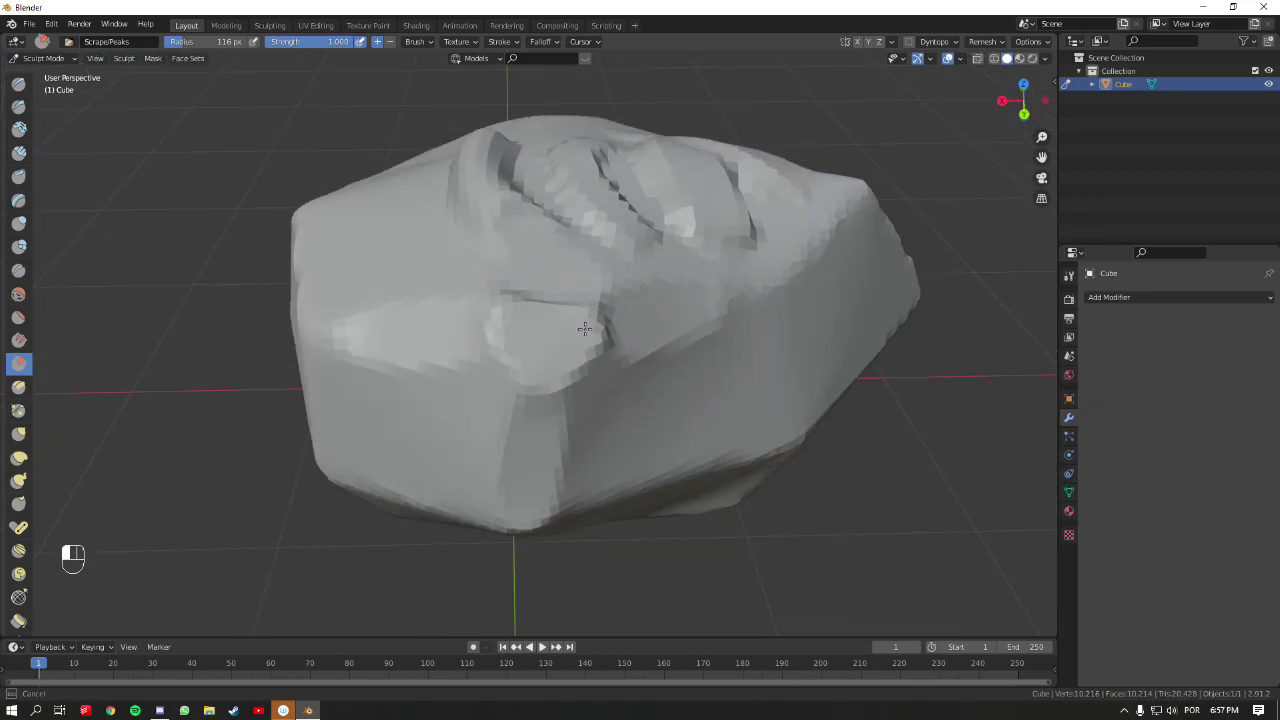
{"action": "mouse_move", "coordinate": [632, 392]}
{"action": "middle_mouse_down"}
{"action": "mouse_move", "coordinate": [563, 331]}
{"action": "mouse_move", "coordinate": [558, 358]}
{"action": "mouse_move", "coordinate": [589, 387]}
{"action": "middle_mouse_up"}
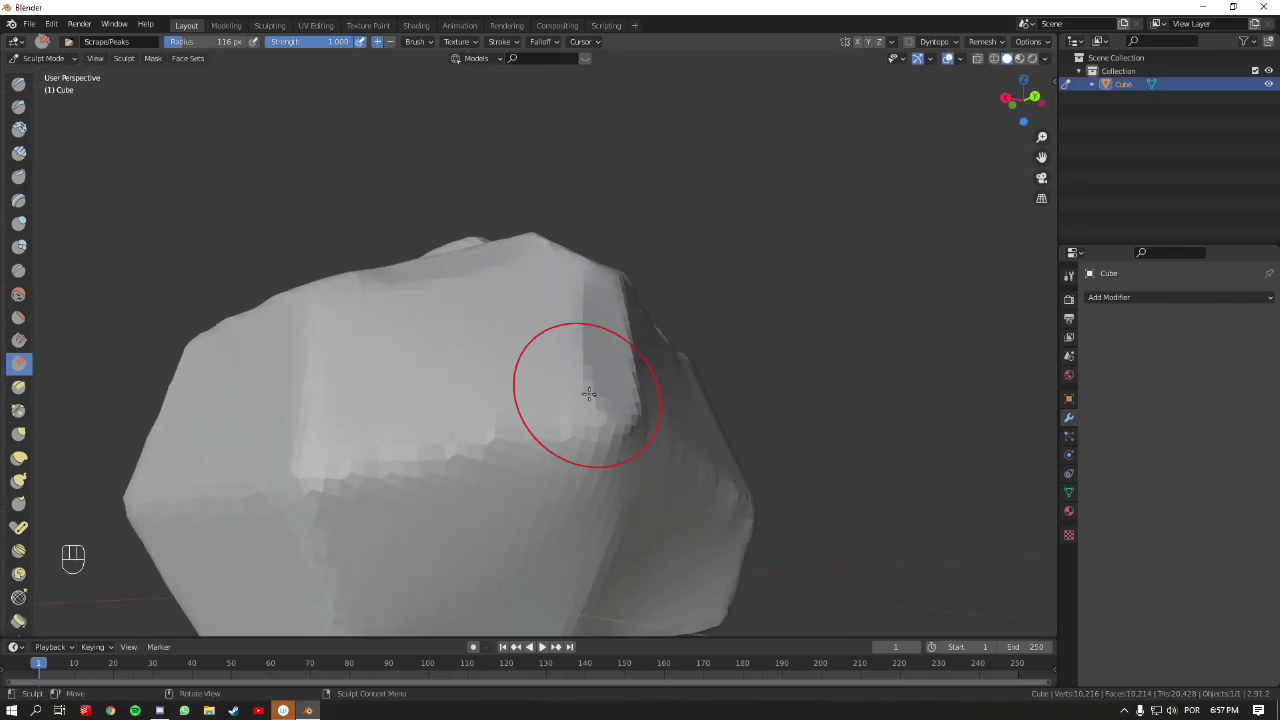
{"action": "mouse_move", "coordinate": [682, 418]}
{"action": "middle_mouse_down"}
{"action": "mouse_move", "coordinate": [529, 400]}
{"action": "mouse_move", "coordinate": [528, 413]}
{"action": "middle_mouse_up"}
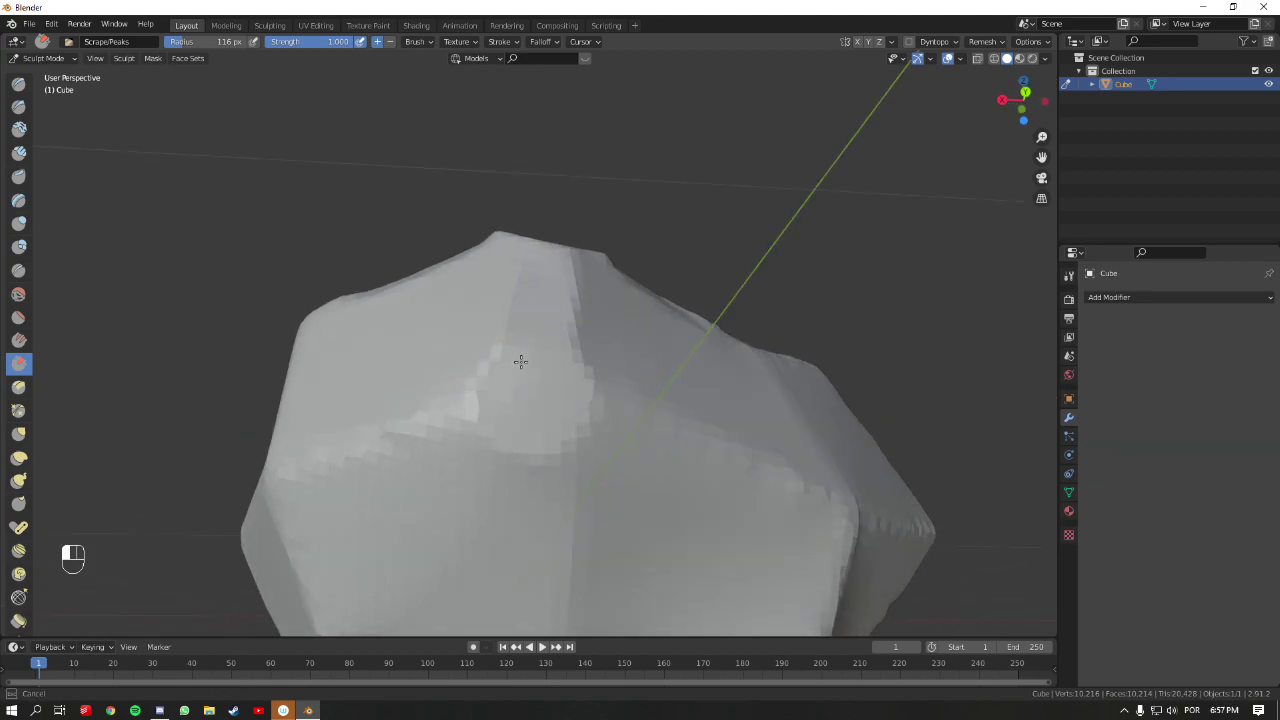
{"action": "middle_click_drag", "start_coordinate": [650, 453], "coordinate": [688, 402]}
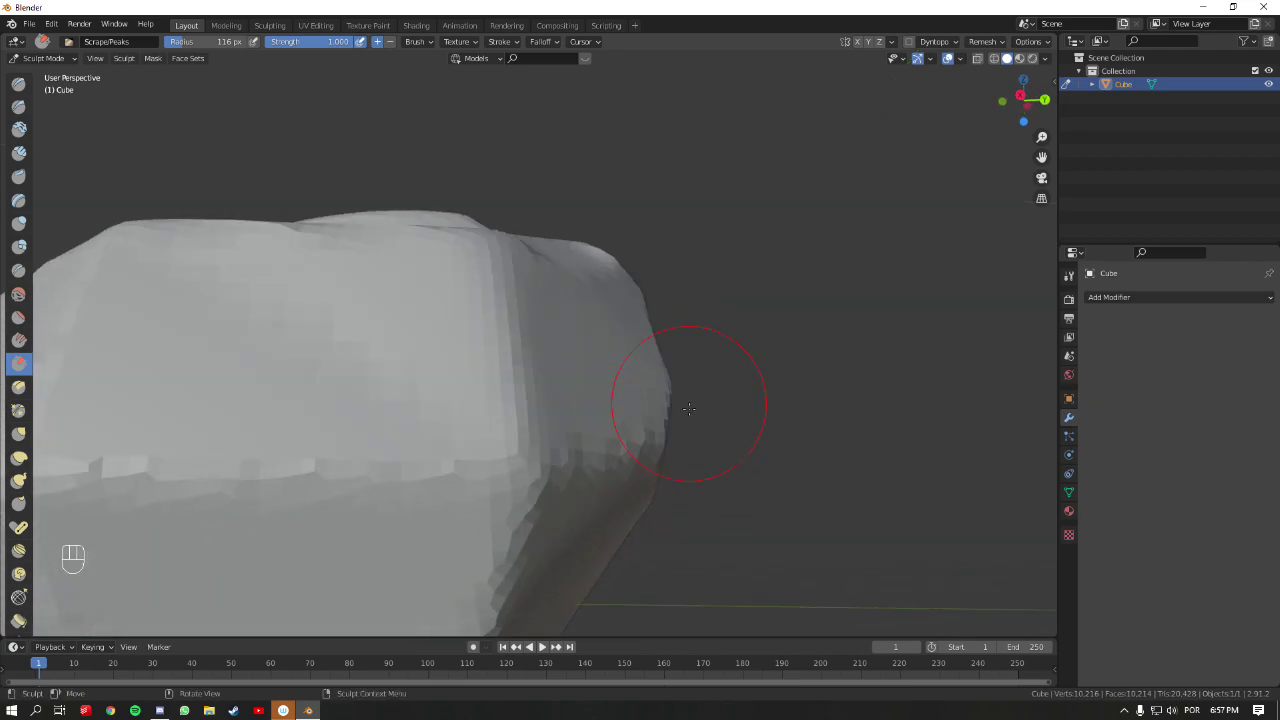
{"action": "middle_click_drag", "start_coordinate": [740, 450], "coordinate": [615, 426]}
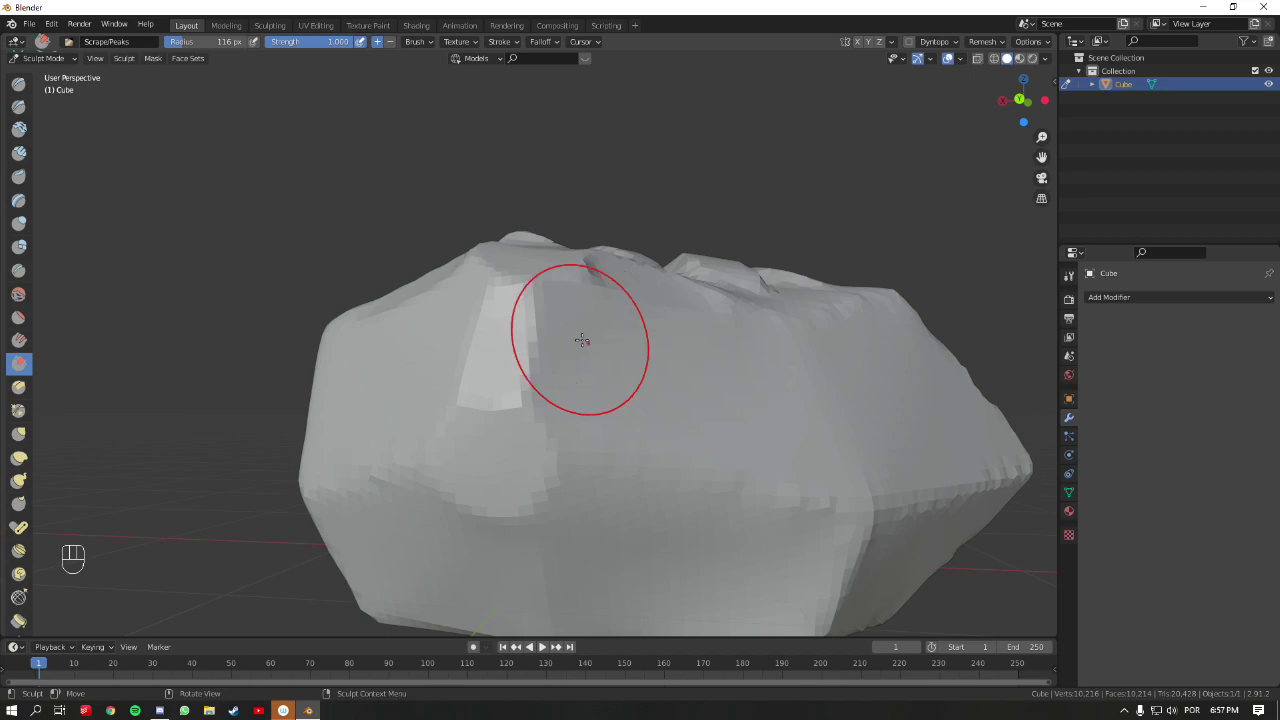
- Set the Scrape brush radius to 241 px and cut a large flat facet into the rock's pointed end
{"action": "mouse_move", "coordinate": [646, 343]}
{"action": "middle_mouse_down"}
{"action": "mouse_move", "coordinate": [611, 403]}
{"action": "mouse_move", "coordinate": [612, 440]}
{"action": "middle_mouse_up"}
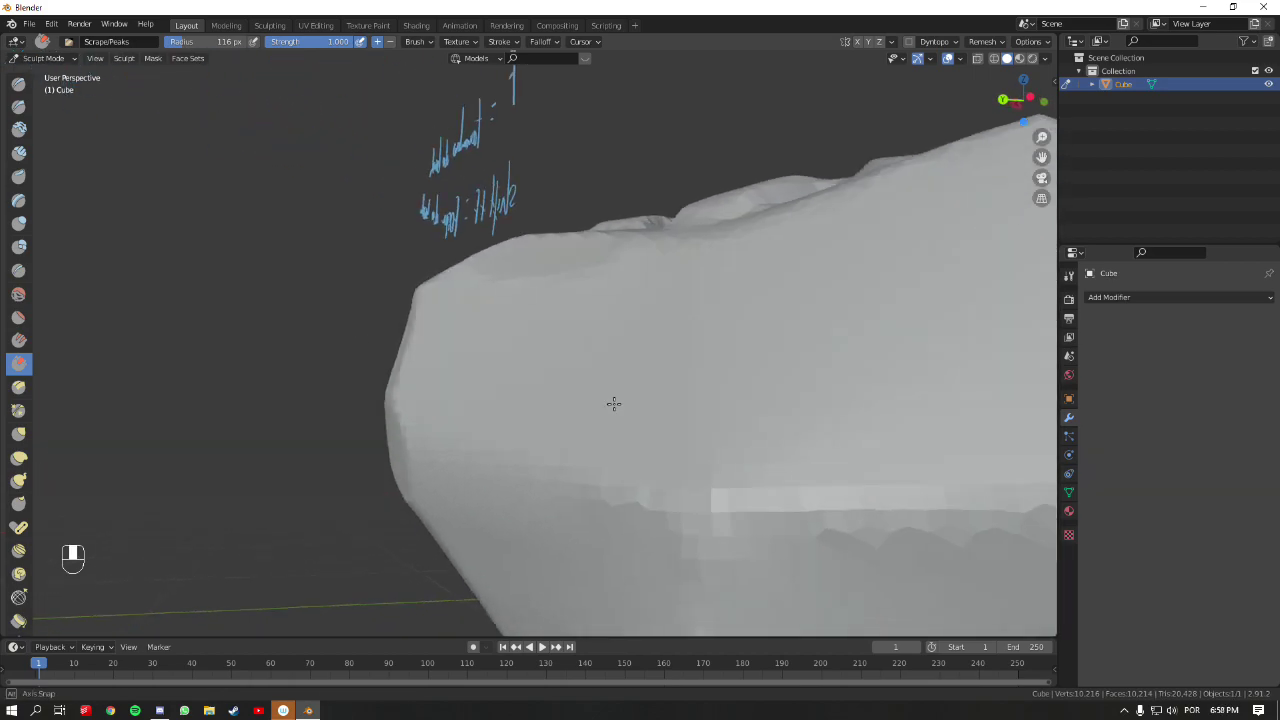
{"action": "mouse_move", "coordinate": [612, 440]}
{"action": "middle_mouse_down", "text": "ctrl"}
{"action": "mouse_move", "coordinate": [614, 480]}
{"action": "mouse_move", "coordinate": [711, 444]}
{"action": "mouse_move", "coordinate": [643, 408]}
{"action": "middle_mouse_up", "text": "ctrl"}
{"action": "middle_click_drag", "start_coordinate": [686, 449], "coordinate": [676, 360], "text": "shift"}
{"action": "key", "text": "f"}
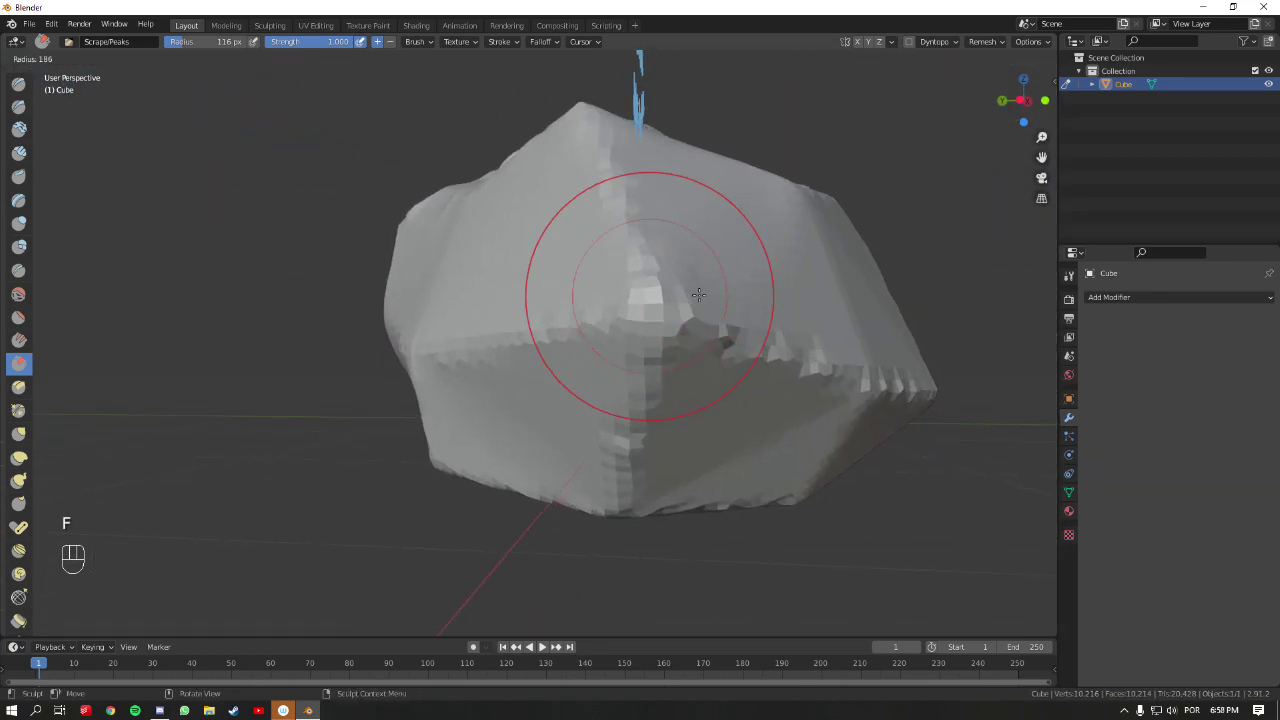
{"action": "left_click", "coordinate": [665, 315]}
{"action": "mouse_move", "coordinate": [665, 315]}
{"action": "left_mouse_down"}
{"action": "mouse_move", "coordinate": [646, 300]}
{"action": "mouse_move", "coordinate": [650, 330]}
{"action": "mouse_move", "coordinate": [662, 315]}
{"action": "left_mouse_up"}
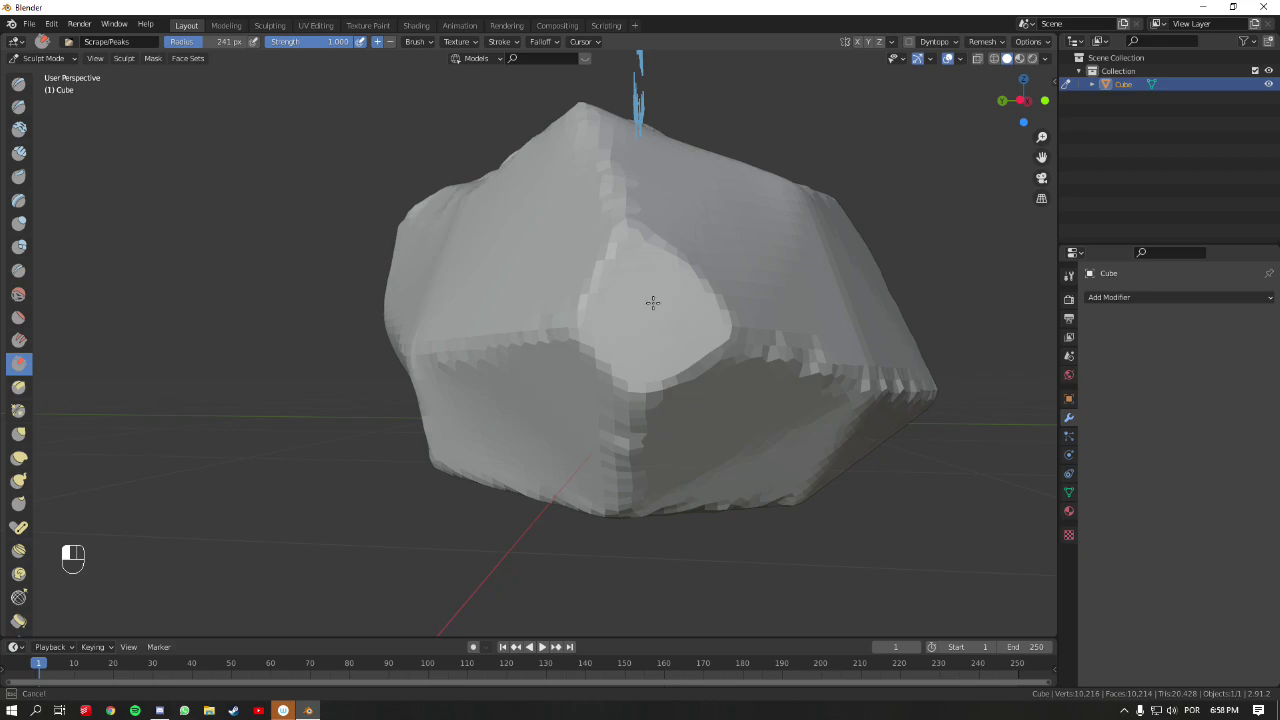
{"action": "left_click_drag", "start_coordinate": [657, 331], "coordinate": [660, 318]}
{"action": "mouse_move", "coordinate": [656, 318]}
{"action": "middle_mouse_down"}
{"action": "mouse_move", "coordinate": [731, 346]}
{"action": "mouse_move", "coordinate": [602, 358]}
{"action": "mouse_move", "coordinate": [680, 358]}
{"action": "mouse_move", "coordinate": [730, 341]}
{"action": "mouse_move", "coordinate": [690, 340]}
{"action": "mouse_move", "coordinate": [615, 395]}
{"action": "middle_mouse_up"}
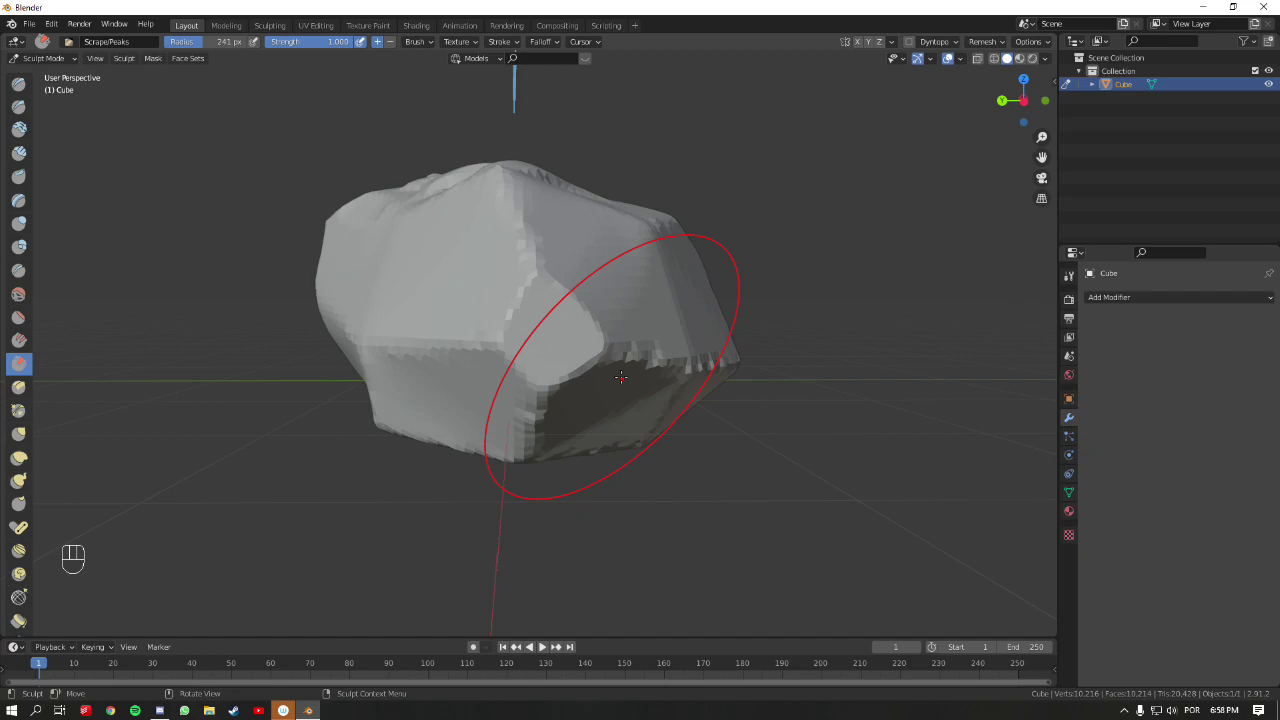
- Set the Scrape brush radius to 106 px and scrape along the ridges beside the flattened end
{"action": "mouse_move", "coordinate": [443, 263]}
{"action": "middle_mouse_down"}
{"action": "mouse_move", "coordinate": [638, 424]}
{"action": "mouse_move", "coordinate": [609, 323]}
{"action": "mouse_move", "coordinate": [615, 284]}
{"action": "mouse_move", "coordinate": [556, 272]}
{"action": "middle_mouse_up"}
{"action": "key", "text": "f"}
{"action": "left_click", "coordinate": [467, 272]}
{"action": "mouse_move", "coordinate": [634, 280]}
{"action": "middle_mouse_down"}
{"action": "mouse_move", "coordinate": [600, 283]}
{"action": "mouse_move", "coordinate": [633, 304]}
{"action": "mouse_move", "coordinate": [594, 234]}
{"action": "mouse_move", "coordinate": [535, 388]}
{"action": "mouse_move", "coordinate": [583, 354]}
{"action": "mouse_move", "coordinate": [591, 371]}
{"action": "mouse_move", "coordinate": [571, 366]}
{"action": "middle_mouse_up"}
{"action": "left_click_drag", "start_coordinate": [450, 315], "coordinate": [636, 318]}
{"action": "mouse_move", "coordinate": [636, 320]}
{"action": "middle_mouse_down"}
{"action": "mouse_move", "coordinate": [574, 357]}
{"action": "mouse_move", "coordinate": [564, 350]}
{"action": "middle_mouse_up"}
- Scrape flat bevels along the edge between the rock's side and its top surface
{"action": "scroll", "coordinate": [585, 297], "scroll_direction": "up", "scroll_amount": 2}
{"action": "left_click_drag", "start_coordinate": [594, 342], "coordinate": [521, 359]}
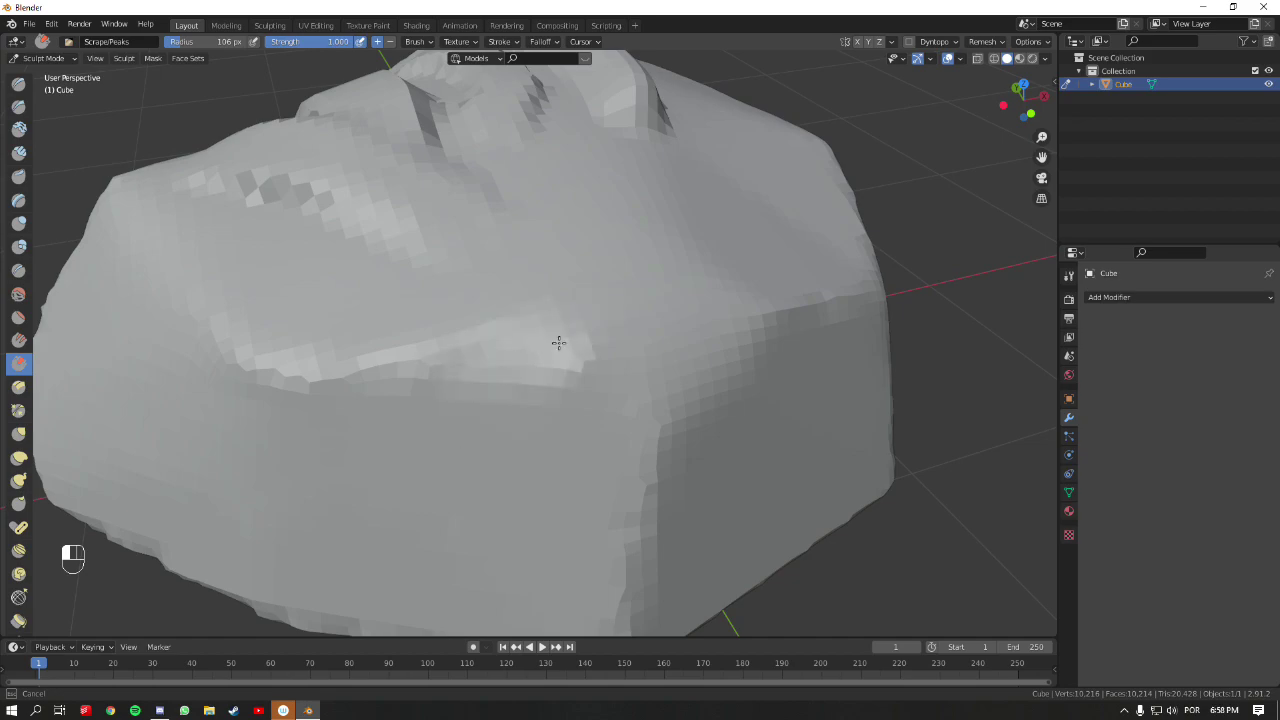
{"action": "left_click_drag", "start_coordinate": [587, 353], "coordinate": [580, 351]}
{"action": "middle_click_drag", "start_coordinate": [580, 351], "coordinate": [678, 300]}
{"action": "mouse_move", "coordinate": [594, 285]}
{"action": "left_mouse_down"}
{"action": "mouse_move", "coordinate": [542, 290]}
{"action": "mouse_move", "coordinate": [585, 275]}
{"action": "left_mouse_up"}
- Smooth out the clay strips and grooves on the rock's top surface
{"action": "mouse_move", "coordinate": [588, 280]}
{"action": "middle_mouse_down", "text": "ctrl"}
{"action": "mouse_move", "coordinate": [594, 386]}
{"action": "mouse_move", "coordinate": [686, 434]}
{"action": "middle_mouse_up", "text": "ctrl"}
{"action": "mouse_move", "coordinate": [560, 340]}
{"action": "left_mouse_down", "text": "shift"}
{"action": "mouse_move", "coordinate": [597, 345]}
{"action": "mouse_move", "coordinate": [466, 286]}
{"action": "mouse_move", "coordinate": [491, 237]}
{"action": "left_mouse_up", "text": "shift"}
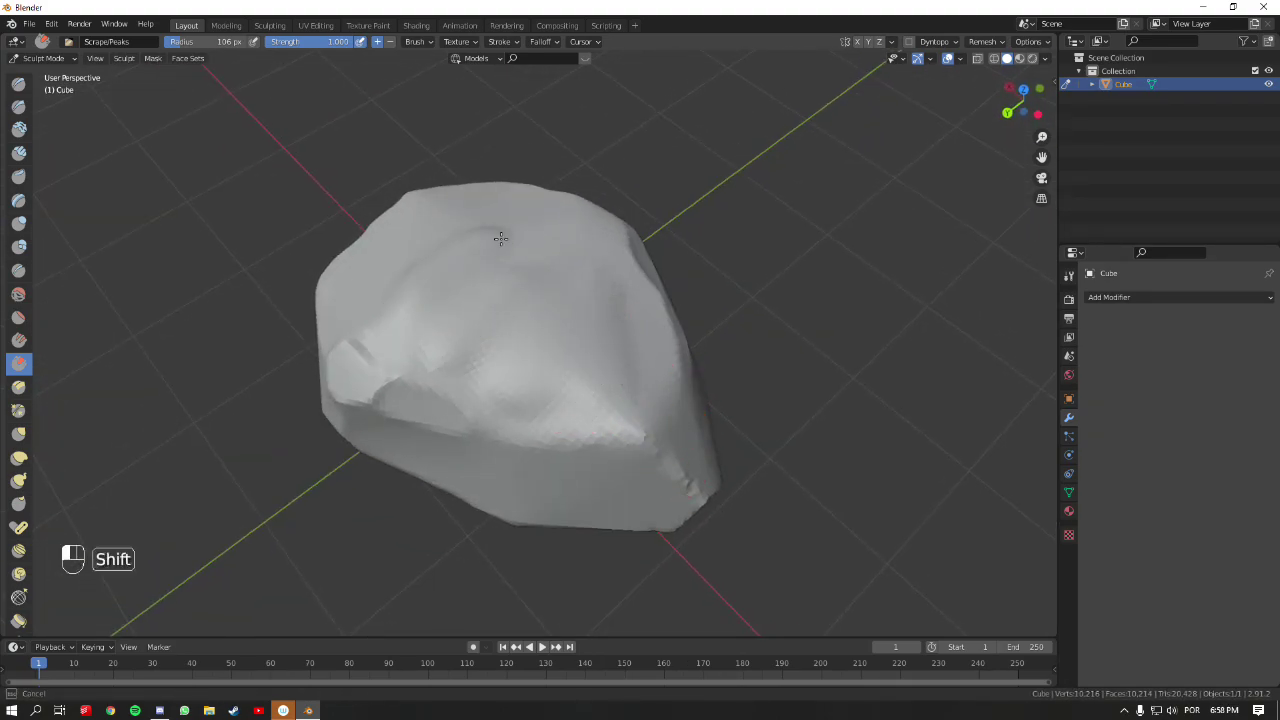
{"action": "left_click_drag", "start_coordinate": [412, 336], "coordinate": [440, 345], "text": "shift"}
{"action": "middle_click_drag", "start_coordinate": [551, 394], "coordinate": [650, 313]}
- Scrape the rock's upper rim and the vertical edges between its side faces into flat planes
{"action": "middle_click_drag", "start_coordinate": [527, 265], "coordinate": [542, 228], "text": "ctrl"}
{"action": "mouse_move", "coordinate": [574, 288]}
{"action": "middle_mouse_down"}
{"action": "mouse_move", "coordinate": [667, 284]}
{"action": "mouse_move", "coordinate": [623, 294]}
{"action": "mouse_move", "coordinate": [554, 272]}
{"action": "mouse_move", "coordinate": [648, 290]}
{"action": "mouse_move", "coordinate": [666, 317]}
{"action": "mouse_move", "coordinate": [610, 183]}
{"action": "middle_mouse_up"}
{"action": "mouse_move", "coordinate": [618, 240]}
{"action": "left_mouse_down"}
{"action": "mouse_move", "coordinate": [580, 258]}
{"action": "mouse_move", "coordinate": [608, 309]}
{"action": "mouse_move", "coordinate": [651, 286]}
{"action": "left_mouse_up"}
{"action": "mouse_move", "coordinate": [651, 286]}
{"action": "middle_mouse_down"}
{"action": "mouse_move", "coordinate": [566, 303]}
{"action": "mouse_move", "coordinate": [551, 323]}
{"action": "mouse_move", "coordinate": [651, 306]}
{"action": "middle_mouse_up"}
{"action": "left_click_drag", "start_coordinate": [583, 228], "coordinate": [573, 191]}
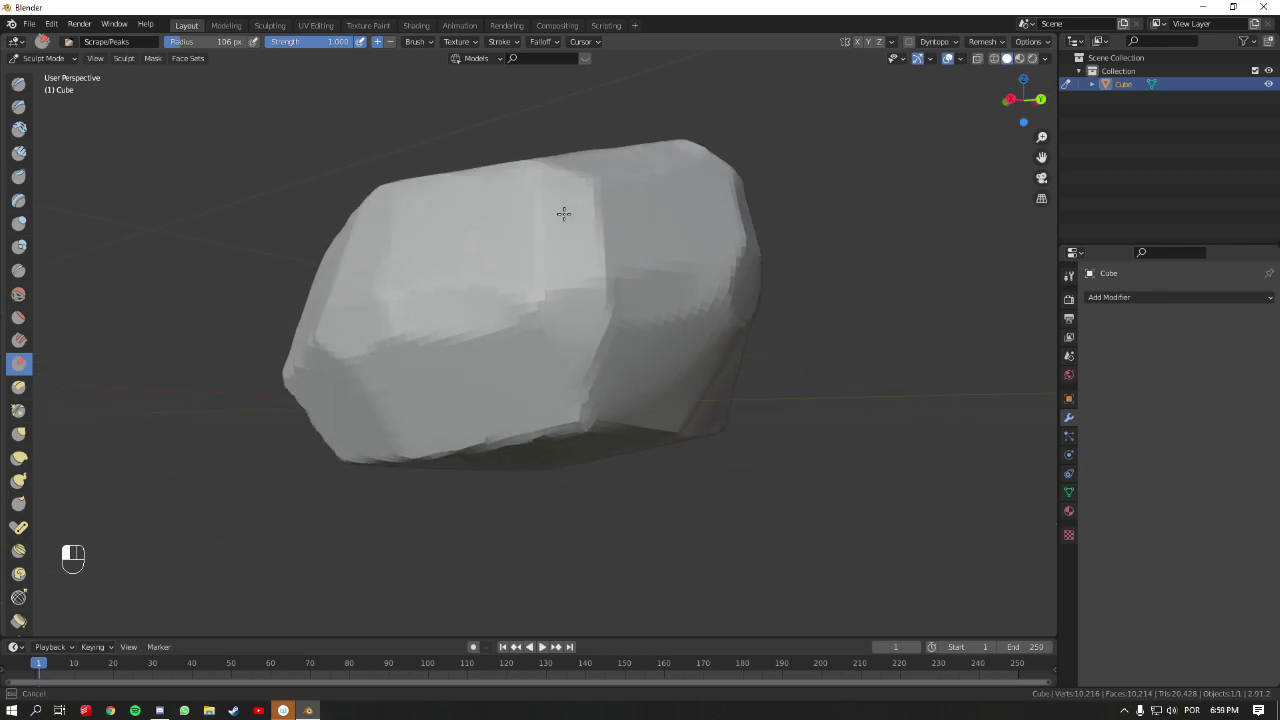
{"action": "left_click_drag", "start_coordinate": [583, 243], "coordinate": [587, 256]}
{"action": "middle_click_drag", "start_coordinate": [630, 250], "coordinate": [648, 303]}
{"action": "left_click_drag", "start_coordinate": [598, 326], "coordinate": [515, 324]}
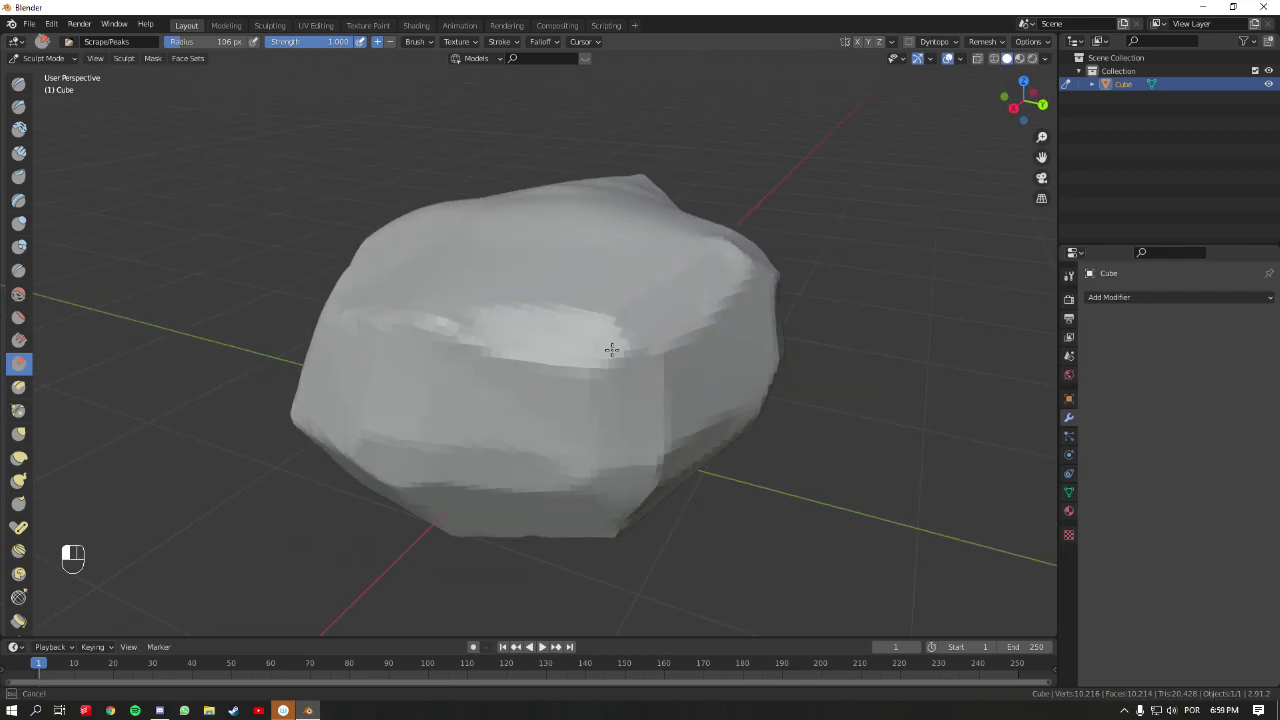
- Bevel the rim between the rock's smoothed top and its sides with Scrape strokes, working around the rock
{"action": "left_click_drag", "start_coordinate": [594, 355], "coordinate": [592, 362]}
{"action": "mouse_move", "coordinate": [596, 350]}
{"action": "middle_mouse_down"}
{"action": "mouse_move", "coordinate": [668, 351]}
{"action": "mouse_move", "coordinate": [660, 304]}
{"action": "mouse_move", "coordinate": [662, 342]}
{"action": "middle_mouse_up"}
{"action": "left_click_drag", "start_coordinate": [634, 297], "coordinate": [567, 281]}
{"action": "left_click_drag", "start_coordinate": [540, 323], "coordinate": [530, 322]}
{"action": "middle_click_drag", "start_coordinate": [600, 335], "coordinate": [684, 358]}
{"action": "mouse_move", "coordinate": [655, 344]}
{"action": "left_mouse_down"}
{"action": "mouse_move", "coordinate": [617, 360]}
{"action": "mouse_move", "coordinate": [626, 355]}
{"action": "left_mouse_up"}
{"action": "mouse_move", "coordinate": [626, 355]}
{"action": "middle_mouse_down"}
{"action": "mouse_move", "coordinate": [586, 300]}
{"action": "mouse_move", "coordinate": [620, 263]}
{"action": "mouse_move", "coordinate": [586, 243]}
{"action": "middle_mouse_up"}
{"action": "mouse_move", "coordinate": [586, 243]}
{"action": "left_mouse_down"}
{"action": "mouse_move", "coordinate": [628, 238]}
{"action": "mouse_move", "coordinate": [603, 254]}
{"action": "left_mouse_up"}
- Scrape the rim between the rock's top and its side faces into a flat sloping band
{"action": "middle_click_drag", "start_coordinate": [603, 317], "coordinate": [677, 320]}
{"action": "left_click_drag", "start_coordinate": [655, 290], "coordinate": [530, 268]}
{"action": "middle_click_drag", "start_coordinate": [553, 283], "coordinate": [650, 280]}
{"action": "mouse_move", "coordinate": [622, 284]}
{"action": "left_mouse_down"}
{"action": "mouse_move", "coordinate": [573, 323]}
{"action": "mouse_move", "coordinate": [580, 294]}
{"action": "left_mouse_up"}
{"action": "middle_click_drag", "start_coordinate": [580, 294], "coordinate": [586, 286]}
{"action": "left_click_drag", "start_coordinate": [586, 286], "coordinate": [594, 305]}
{"action": "mouse_move", "coordinate": [594, 305]}
{"action": "middle_mouse_down"}
{"action": "mouse_move", "coordinate": [614, 329]}
{"action": "mouse_move", "coordinate": [600, 234]}
{"action": "middle_mouse_up"}
{"action": "left_click_drag", "start_coordinate": [598, 236], "coordinate": [598, 240]}
{"action": "mouse_move", "coordinate": [598, 240]}
{"action": "middle_mouse_down"}
{"action": "mouse_move", "coordinate": [634, 320]}
{"action": "mouse_move", "coordinate": [498, 240]}
{"action": "middle_mouse_up"}
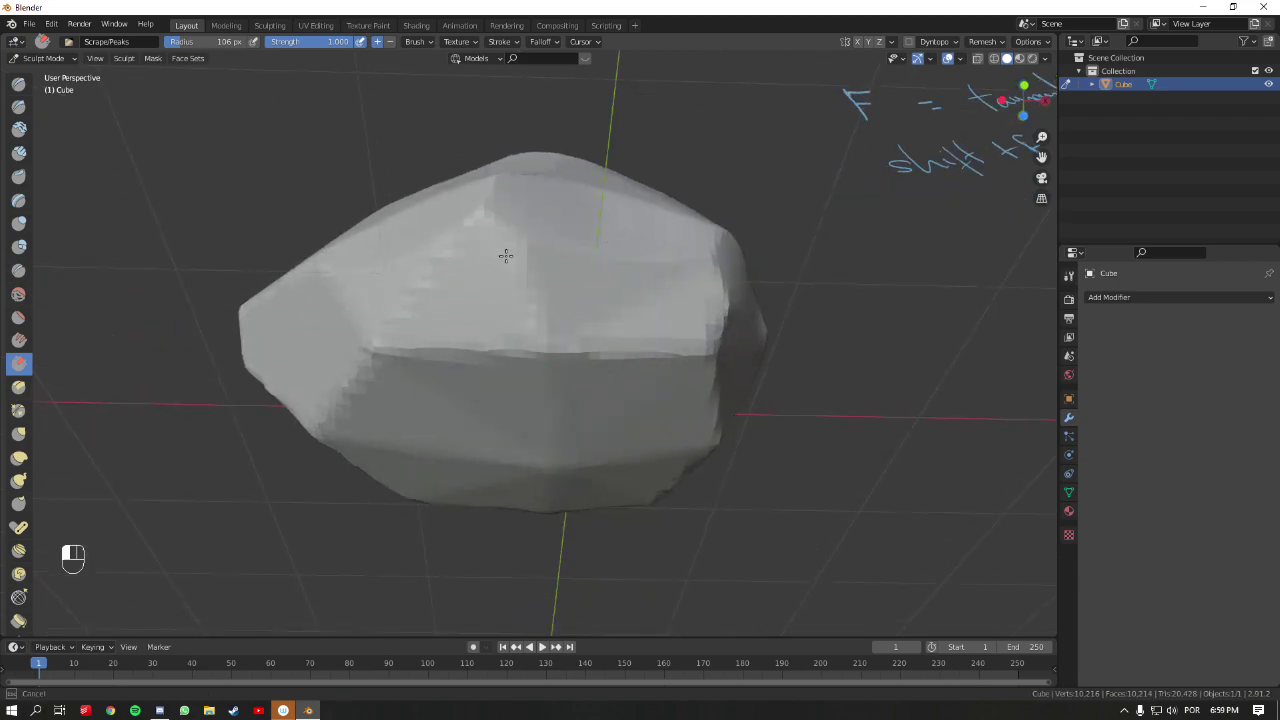
- Scrape flat facets into the protruding corner at the end of the rock's side and the edges around it
{"action": "left_click_drag", "start_coordinate": [535, 291], "coordinate": [566, 330]}
{"action": "middle_click_drag", "start_coordinate": [569, 334], "coordinate": [674, 327]}
{"action": "left_click_drag", "start_coordinate": [618, 300], "coordinate": [602, 314]}
{"action": "middle_click_drag", "start_coordinate": [602, 314], "coordinate": [662, 318]}
{"action": "mouse_move", "coordinate": [657, 297]}
{"action": "left_mouse_down"}
{"action": "mouse_move", "coordinate": [628, 332]}
{"action": "mouse_move", "coordinate": [607, 300]}
{"action": "left_mouse_up"}
{"action": "middle_click_drag", "start_coordinate": [634, 271], "coordinate": [640, 294]}
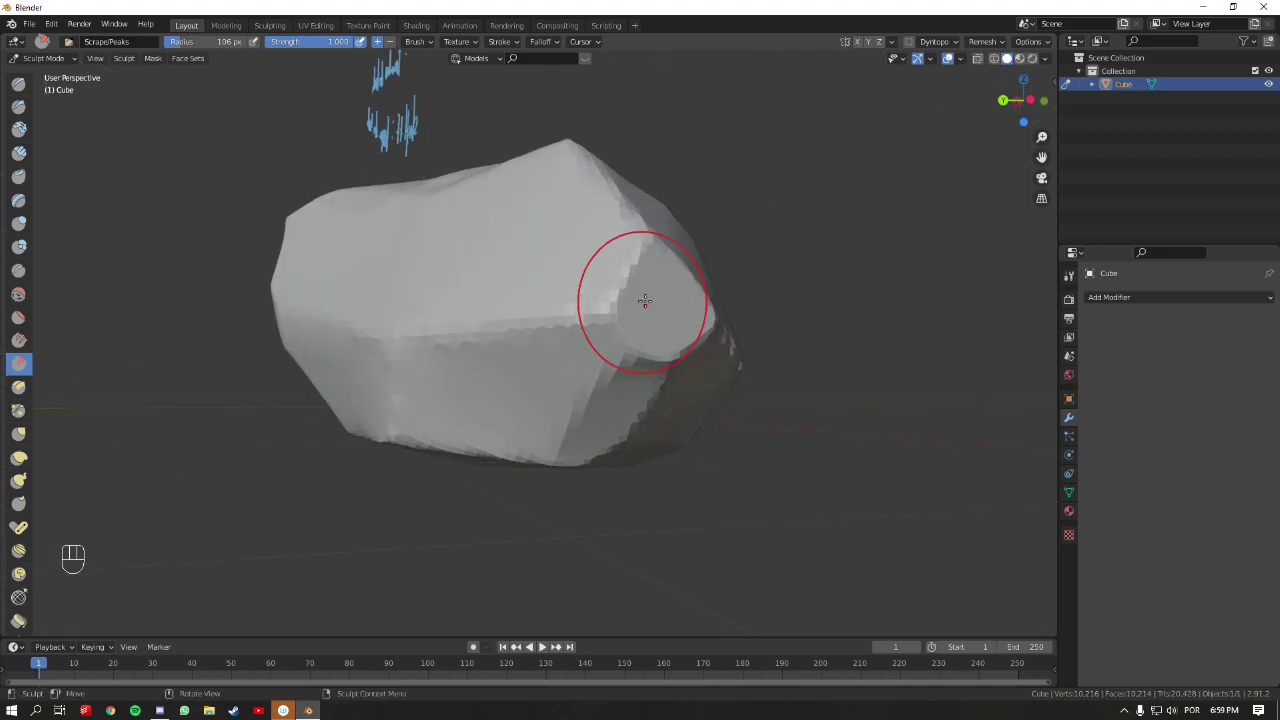
{"action": "left_click_drag", "start_coordinate": [623, 363], "coordinate": [632, 363]}
{"action": "middle_click_drag", "start_coordinate": [634, 363], "coordinate": [703, 326]}
{"action": "mouse_move", "coordinate": [737, 296]}
{"action": "left_mouse_down"}
{"action": "mouse_move", "coordinate": [649, 297]}
{"action": "mouse_move", "coordinate": [700, 275]}
{"action": "left_mouse_up"}
- Flatten the vertical edge in the middle of the rock's side, down to the lower ridge, with Scrape strokes
{"action": "middle_click_drag", "start_coordinate": [703, 274], "coordinate": [520, 308]}
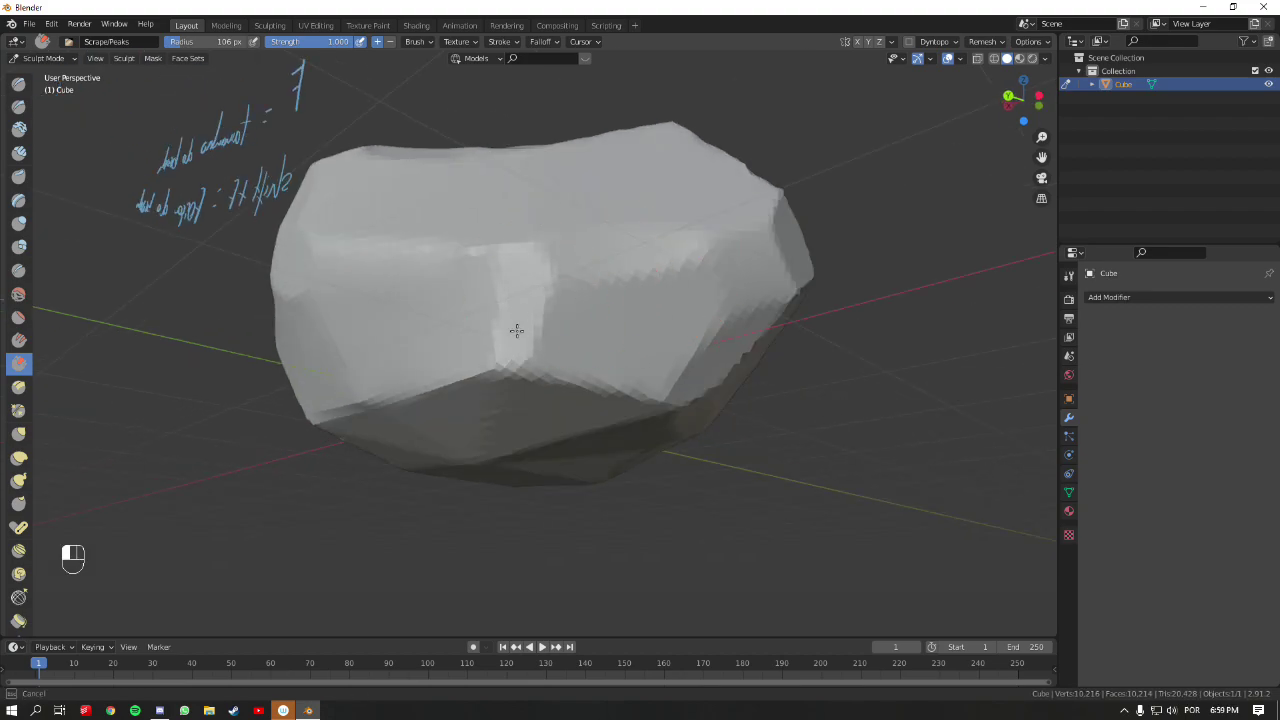
{"action": "mouse_move", "coordinate": [595, 341]}
{"action": "middle_mouse_down"}
{"action": "mouse_move", "coordinate": [591, 400]}
{"action": "mouse_move", "coordinate": [661, 396]}
{"action": "middle_mouse_up"}
{"action": "left_click_drag", "start_coordinate": [662, 396], "coordinate": [645, 385]}
{"action": "mouse_move", "coordinate": [537, 252]}
{"action": "left_mouse_down"}
{"action": "mouse_move", "coordinate": [518, 291]}
{"action": "mouse_move", "coordinate": [532, 294]}
{"action": "left_mouse_up"}
{"action": "middle_click_drag", "start_coordinate": [615, 332], "coordinate": [700, 386]}
{"action": "middle_click_drag", "start_coordinate": [511, 373], "coordinate": [511, 373]}
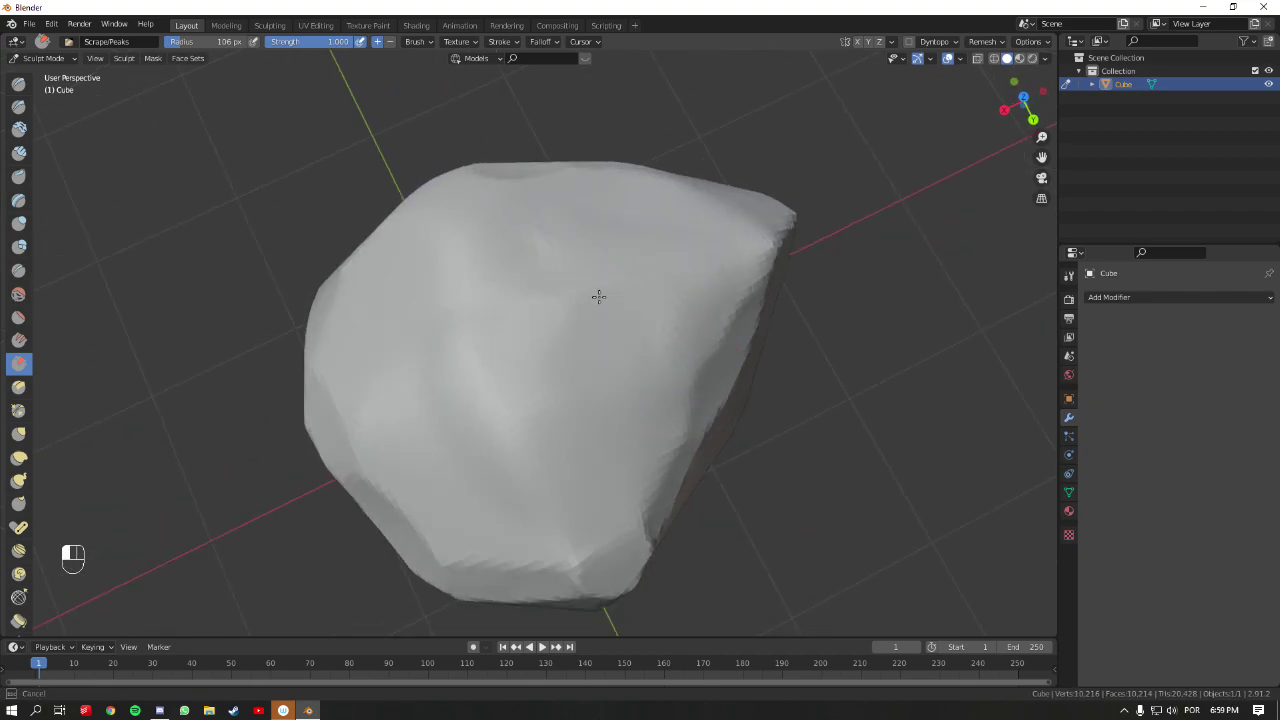
- Scrape flat facets around the rock's outline and into the upper part of its side face
{"action": "mouse_move", "coordinate": [547, 386]}
{"action": "middle_mouse_down"}
{"action": "mouse_move", "coordinate": [651, 340]}
{"action": "mouse_move", "coordinate": [671, 294]}
{"action": "mouse_move", "coordinate": [532, 314]}
{"action": "mouse_move", "coordinate": [651, 309]}
{"action": "mouse_move", "coordinate": [500, 380]}
{"action": "middle_mouse_up"}
{"action": "mouse_move", "coordinate": [578, 421]}
{"action": "middle_mouse_down"}
{"action": "mouse_move", "coordinate": [600, 400]}
{"action": "mouse_move", "coordinate": [594, 309]}
{"action": "mouse_move", "coordinate": [686, 240]}
{"action": "mouse_move", "coordinate": [563, 270]}
{"action": "mouse_move", "coordinate": [651, 266]}
{"action": "mouse_move", "coordinate": [557, 260]}
{"action": "mouse_move", "coordinate": [544, 279]}
{"action": "middle_mouse_up"}
{"action": "left_click_drag", "start_coordinate": [544, 279], "coordinate": [535, 314]}
{"action": "left_click_drag", "start_coordinate": [564, 265], "coordinate": [590, 278]}
{"action": "mouse_move", "coordinate": [590, 278]}
{"action": "middle_mouse_down"}
{"action": "mouse_move", "coordinate": [586, 254]}
{"action": "mouse_move", "coordinate": [546, 311]}
{"action": "mouse_move", "coordinate": [585, 246]}
{"action": "middle_mouse_up"}
{"action": "middle_click_drag", "start_coordinate": [585, 246], "coordinate": [577, 232]}
{"action": "left_click_drag", "start_coordinate": [577, 231], "coordinate": [530, 315]}
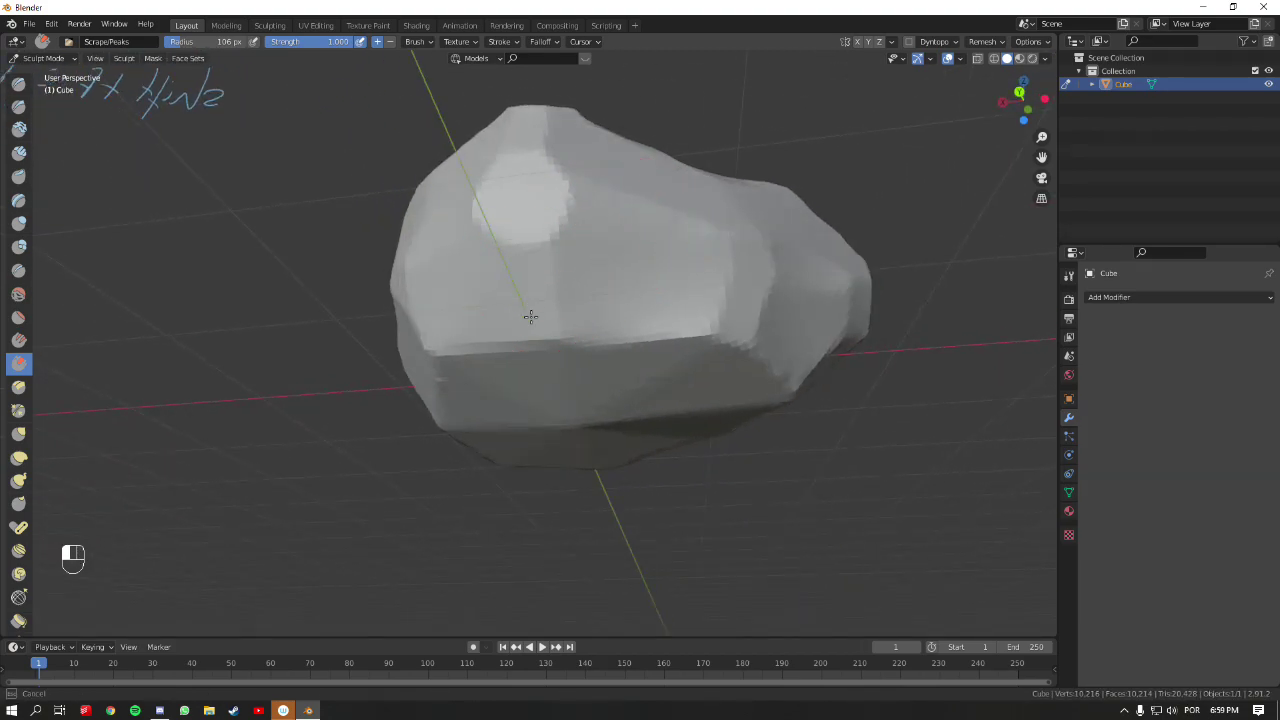
- Scrape the edges around the rock's underside into flat planes
{"action": "middle_click_drag", "start_coordinate": [487, 289], "coordinate": [560, 371]}
{"action": "left_click_drag", "start_coordinate": [560, 371], "coordinate": [520, 421]}
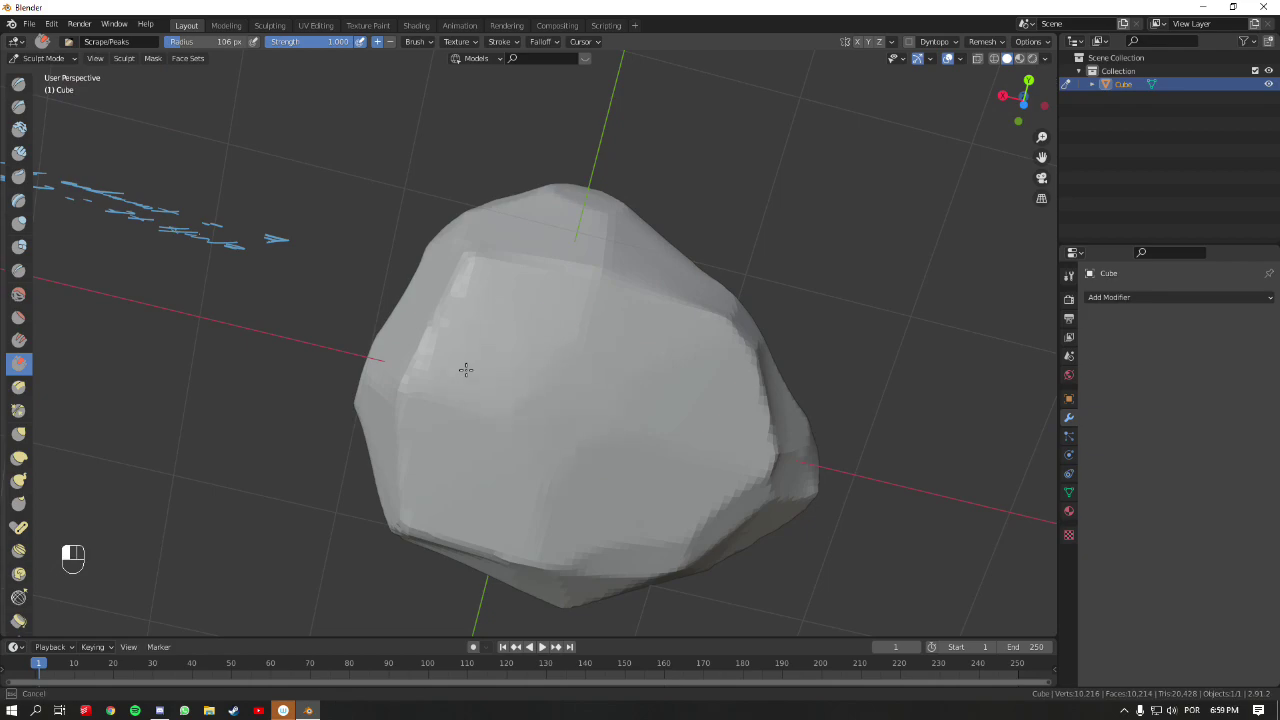
{"action": "left_click_drag", "start_coordinate": [641, 321], "coordinate": [666, 297]}
{"action": "middle_click_drag", "start_coordinate": [666, 297], "coordinate": [643, 257]}
{"action": "mouse_move", "coordinate": [643, 257]}
{"action": "left_mouse_down"}
{"action": "mouse_move", "coordinate": [642, 290]}
{"action": "mouse_move", "coordinate": [668, 264]}
{"action": "left_mouse_up"}
{"action": "scroll", "coordinate": [686, 245], "scroll_direction": "down", "scroll_amount": 3}
- Scrape the vertical ridge at the rock's narrow end into a long flat facet reaching the top
{"action": "mouse_move", "coordinate": [664, 262]}
{"action": "middle_mouse_down"}
{"action": "mouse_move", "coordinate": [569, 346]}
{"action": "mouse_move", "coordinate": [582, 338]}
{"action": "mouse_move", "coordinate": [560, 260]}
{"action": "middle_mouse_up"}
{"action": "left_click_drag", "start_coordinate": [560, 260], "coordinate": [586, 322]}
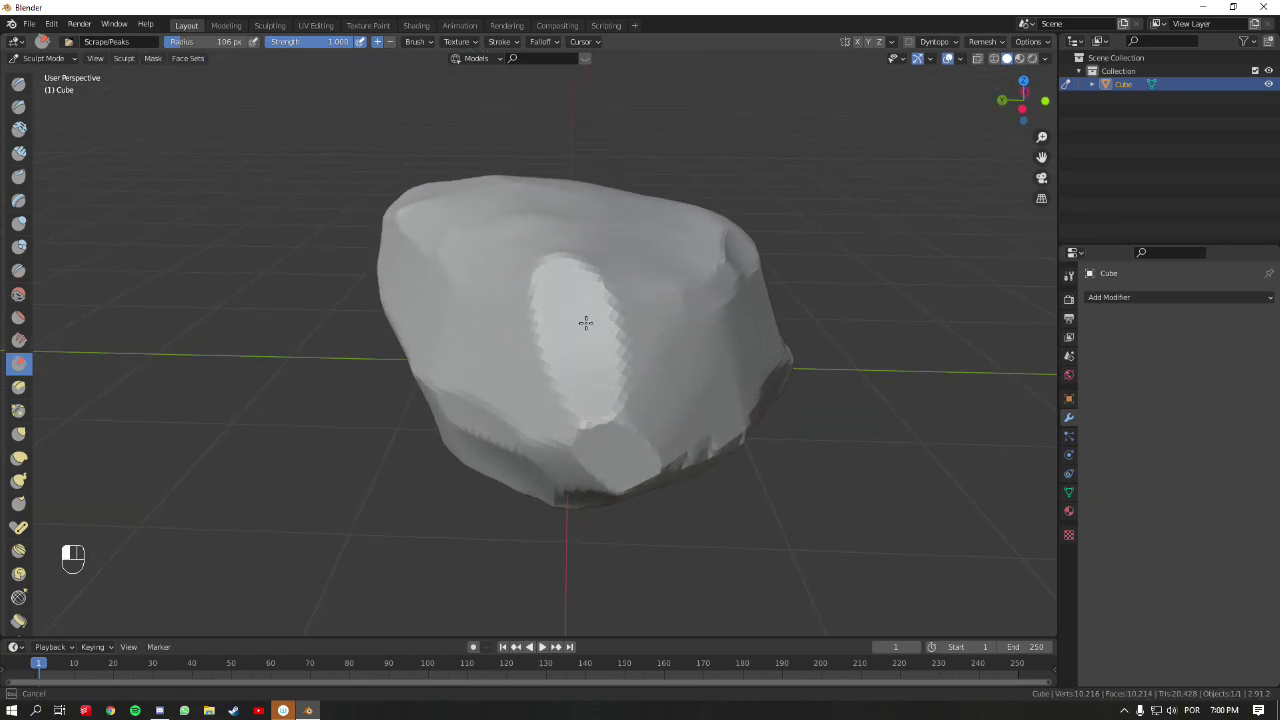
{"action": "mouse_move", "coordinate": [596, 385]}
{"action": "middle_mouse_down"}
{"action": "mouse_move", "coordinate": [591, 323]}
{"action": "mouse_move", "coordinate": [529, 351]}
{"action": "mouse_move", "coordinate": [611, 357]}
{"action": "middle_mouse_up"}
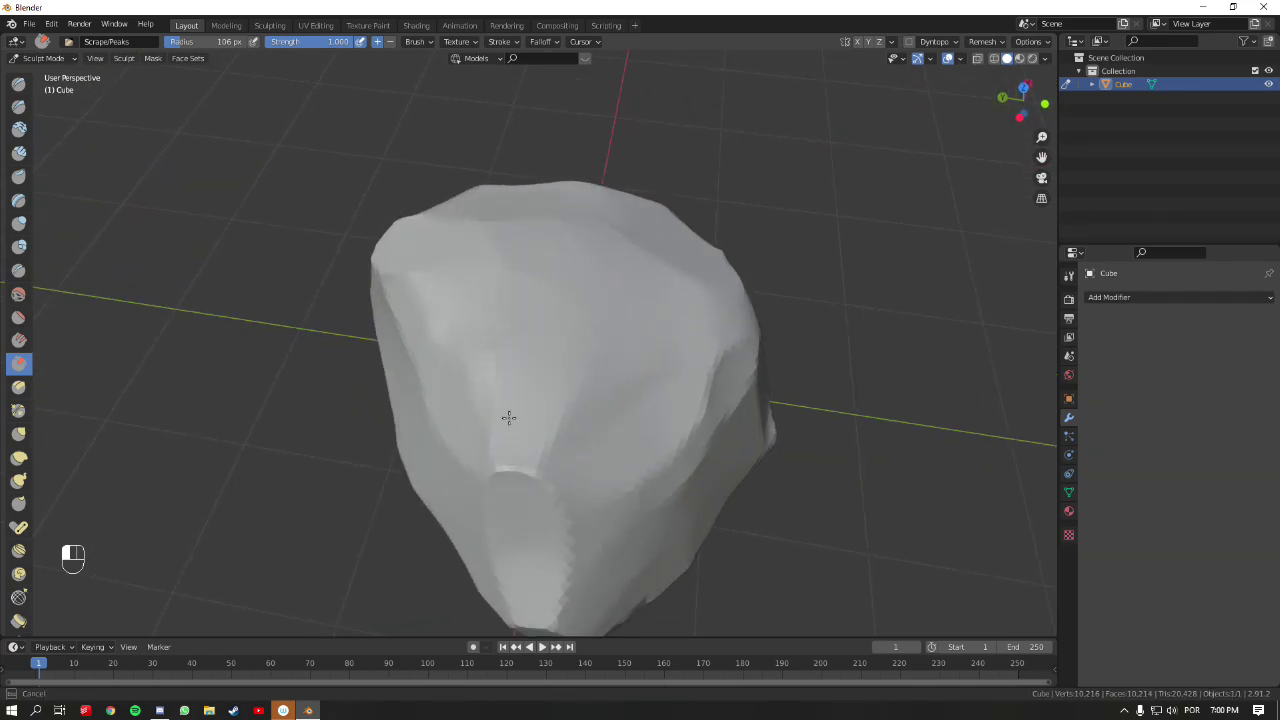
{"action": "mouse_move", "coordinate": [603, 378]}
{"action": "middle_mouse_down"}
{"action": "mouse_move", "coordinate": [666, 366]}
{"action": "mouse_move", "coordinate": [629, 394]}
{"action": "mouse_move", "coordinate": [627, 372]}
{"action": "mouse_move", "coordinate": [606, 380]}
{"action": "mouse_move", "coordinate": [694, 386]}
{"action": "mouse_move", "coordinate": [506, 454]}
{"action": "mouse_move", "coordinate": [481, 368]}
{"action": "mouse_move", "coordinate": [560, 377]}
{"action": "mouse_move", "coordinate": [591, 337]}
{"action": "mouse_move", "coordinate": [523, 337]}
{"action": "mouse_move", "coordinate": [513, 374]}
{"action": "mouse_move", "coordinate": [806, 400]}
{"action": "mouse_move", "coordinate": [780, 352]}
{"action": "middle_mouse_up"}
- Scrape flat facets into the rounded rim between the rock's top and its broad side
{"action": "mouse_move", "coordinate": [672, 268]}
{"action": "middle_mouse_down"}
{"action": "mouse_move", "coordinate": [671, 317]}
{"action": "mouse_move", "coordinate": [641, 297]}
{"action": "middle_mouse_up"}
{"action": "middle_click_drag", "start_coordinate": [640, 293], "coordinate": [637, 265], "text": "ctrl"}
{"action": "left_click_drag", "start_coordinate": [540, 218], "coordinate": [543, 230]}
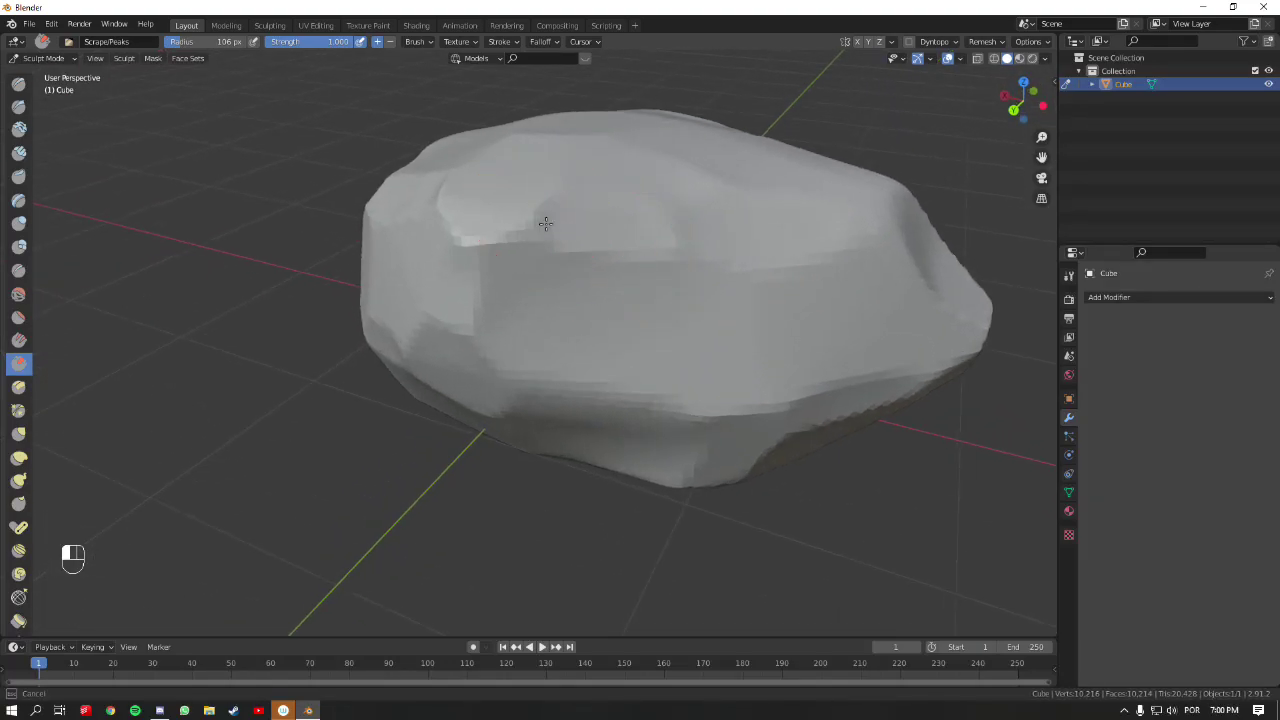
{"action": "mouse_move", "coordinate": [564, 227]}
{"action": "middle_mouse_down"}
{"action": "mouse_move", "coordinate": [634, 257]}
{"action": "mouse_move", "coordinate": [600, 250]}
{"action": "mouse_move", "coordinate": [701, 265]}
{"action": "mouse_move", "coordinate": [677, 323]}
{"action": "mouse_move", "coordinate": [457, 229]}
{"action": "mouse_move", "coordinate": [497, 330]}
{"action": "middle_mouse_up"}
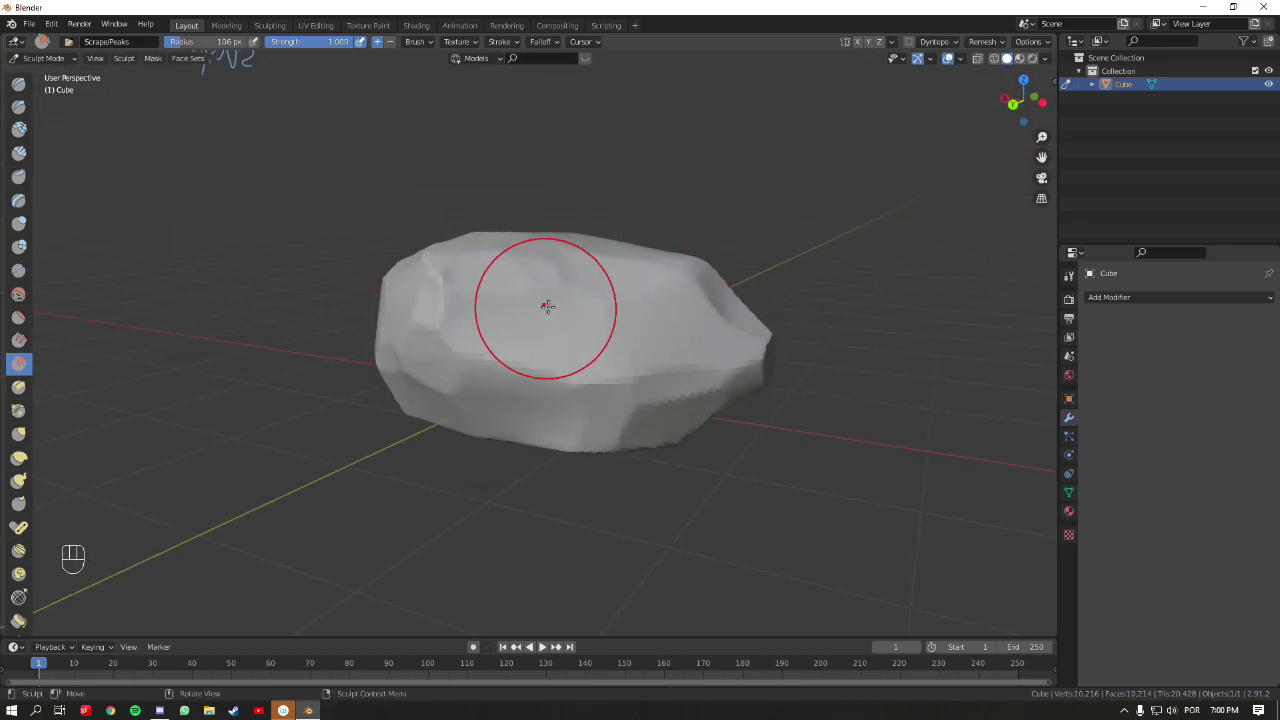
- Try smoothing the small facets at the rock's upper corner, and undo the stroke
{"action": "mouse_move", "coordinate": [543, 271]}
{"action": "middle_mouse_down"}
{"action": "mouse_move", "coordinate": [530, 255]}
{"action": "mouse_move", "coordinate": [484, 263]}
{"action": "mouse_move", "coordinate": [537, 294]}
{"action": "middle_mouse_up"}
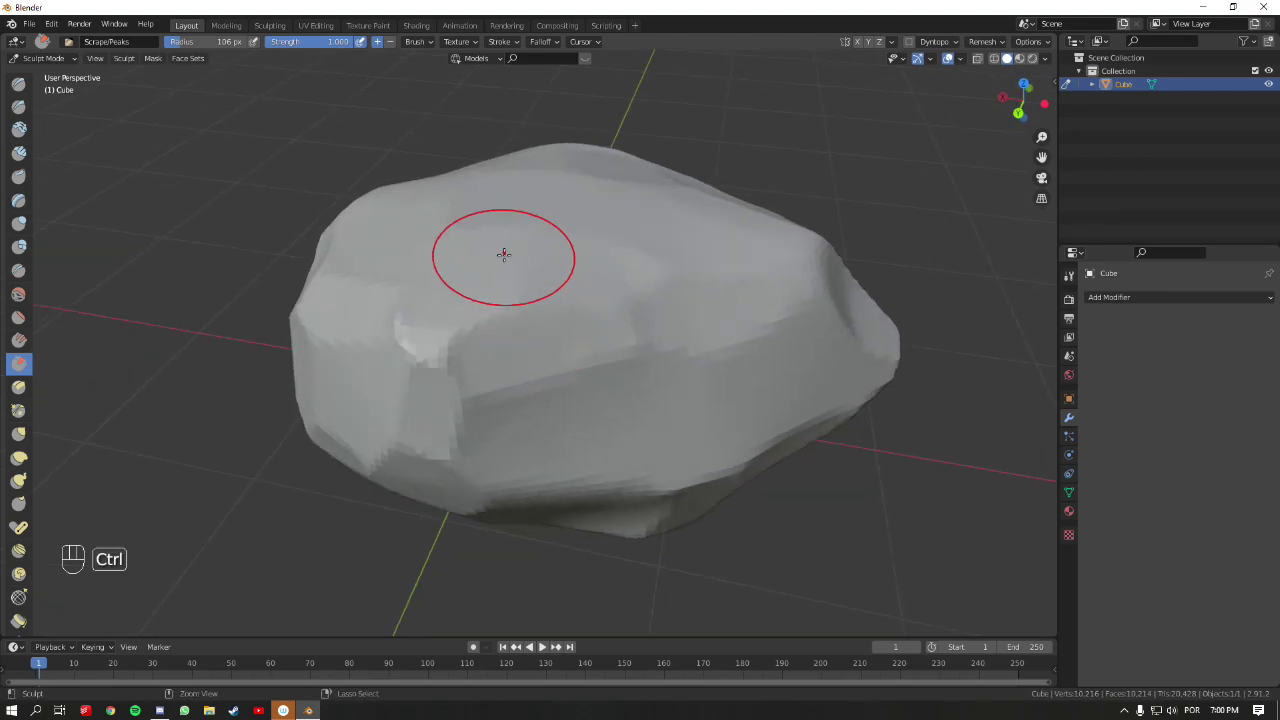
{"action": "left_click_drag", "start_coordinate": [543, 220], "coordinate": [497, 221], "text": "shift"}
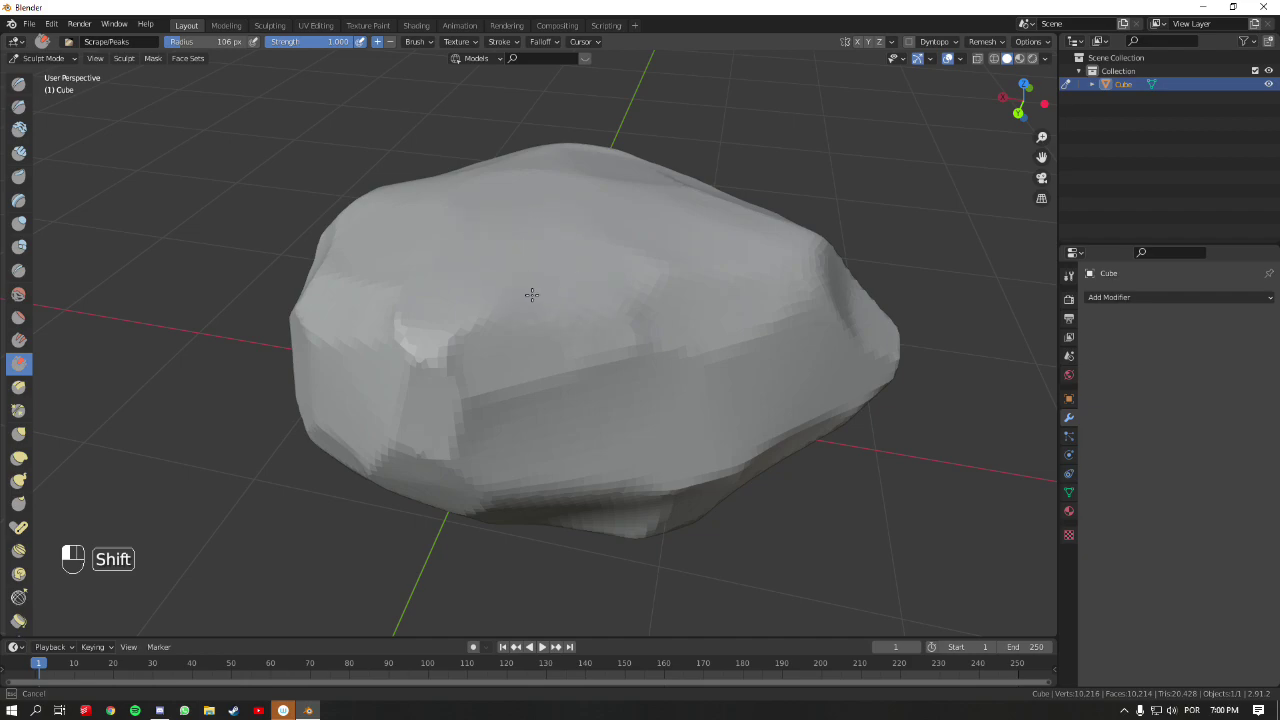
{"action": "mouse_move", "coordinate": [459, 346]}
{"action": "left_mouse_down", "text": "shift"}
{"action": "mouse_move", "coordinate": [470, 344]}
{"action": "mouse_move", "coordinate": [430, 367]}
{"action": "left_mouse_up", "text": "shift"}
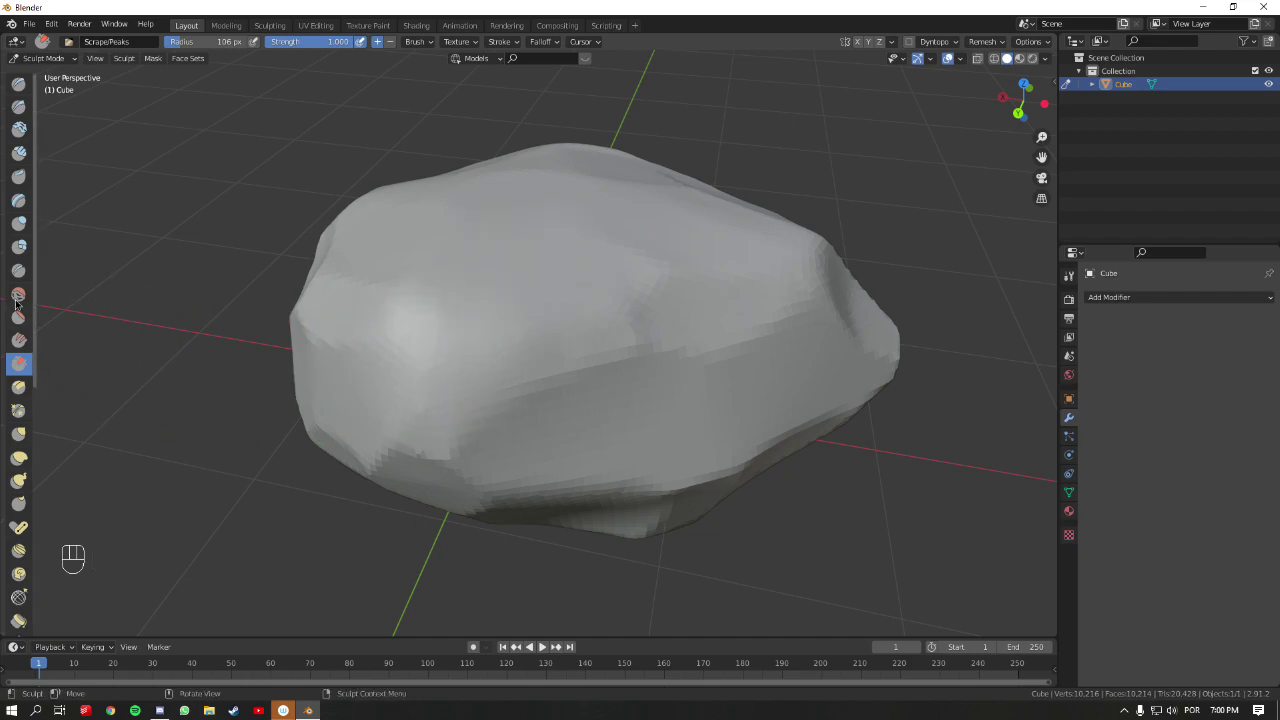
{"action": "key", "text": "ctrl+z"}
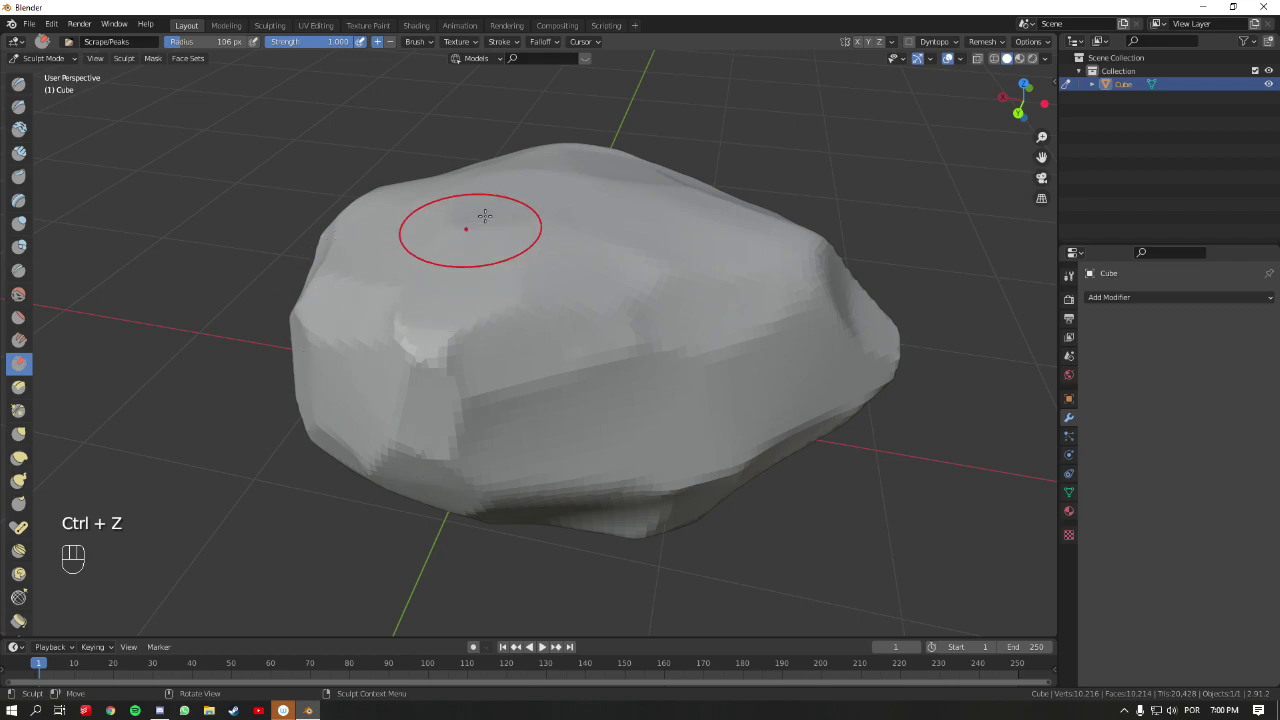
- Scrape the jagged horizontal ridge along the rock's side into a flat bevel, undoing the unwanted strokes
{"action": "middle_click_drag", "start_coordinate": [651, 337], "coordinate": [558, 302]}
{"action": "mouse_move", "coordinate": [814, 370]}
{"action": "left_mouse_down", "text": "shift"}
{"action": "mouse_move", "coordinate": [766, 437]}
{"action": "mouse_move", "coordinate": [721, 431]}
{"action": "mouse_move", "coordinate": [691, 335]}
{"action": "left_mouse_up", "text": "shift"}
{"action": "mouse_move", "coordinate": [633, 259]}
{"action": "left_mouse_down", "text": "shift"}
{"action": "mouse_move", "coordinate": [620, 437]}
{"action": "mouse_move", "coordinate": [616, 413]}
{"action": "left_mouse_up", "text": "shift"}
{"action": "mouse_move", "coordinate": [440, 411]}
{"action": "middle_mouse_down"}
{"action": "mouse_move", "coordinate": [623, 429]}
{"action": "mouse_move", "coordinate": [623, 394]}
{"action": "mouse_move", "coordinate": [510, 338]}
{"action": "middle_mouse_up"}
{"action": "key", "text": "ctrl+z"}
{"action": "key", "text": "ctrl+z"}
{"action": "mouse_move", "coordinate": [581, 260]}
{"action": "left_mouse_down"}
{"action": "mouse_move", "coordinate": [566, 283]}
{"action": "mouse_move", "coordinate": [577, 212]}
{"action": "left_mouse_up"}
{"action": "middle_click_drag", "start_coordinate": [745, 298], "coordinate": [648, 288]}
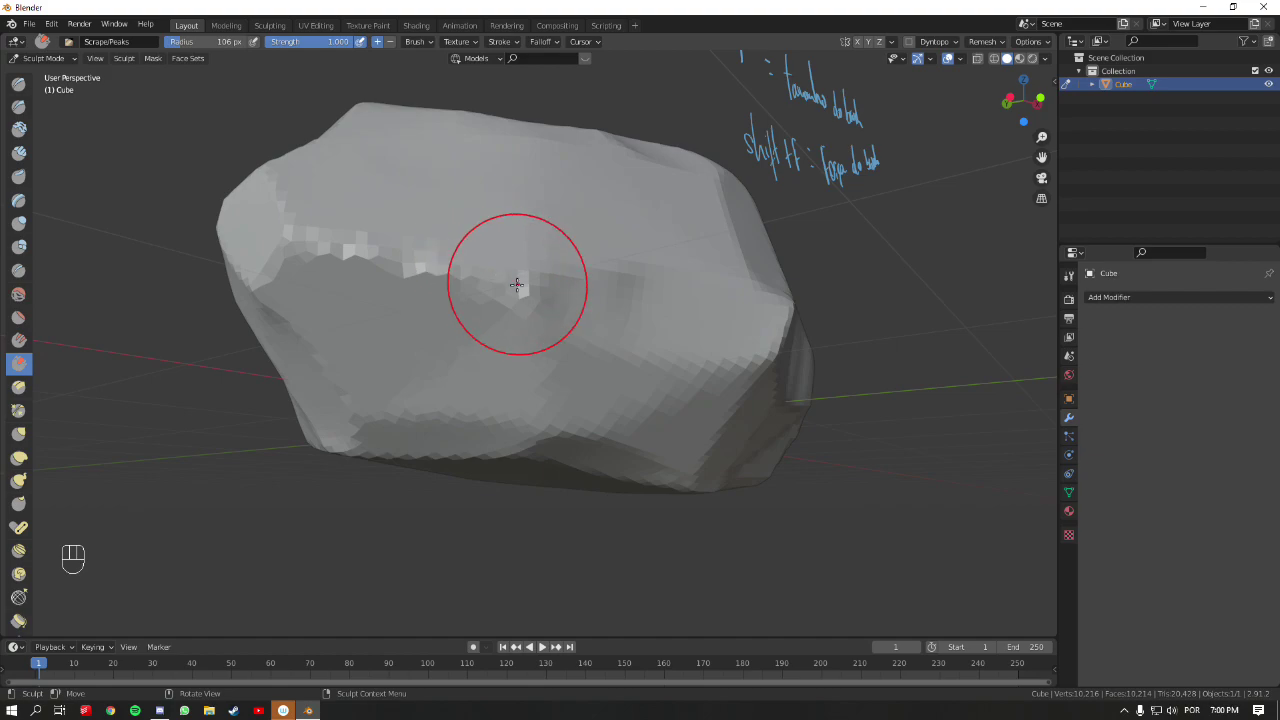
{"action": "left_click_drag", "start_coordinate": [515, 283], "coordinate": [471, 281]}
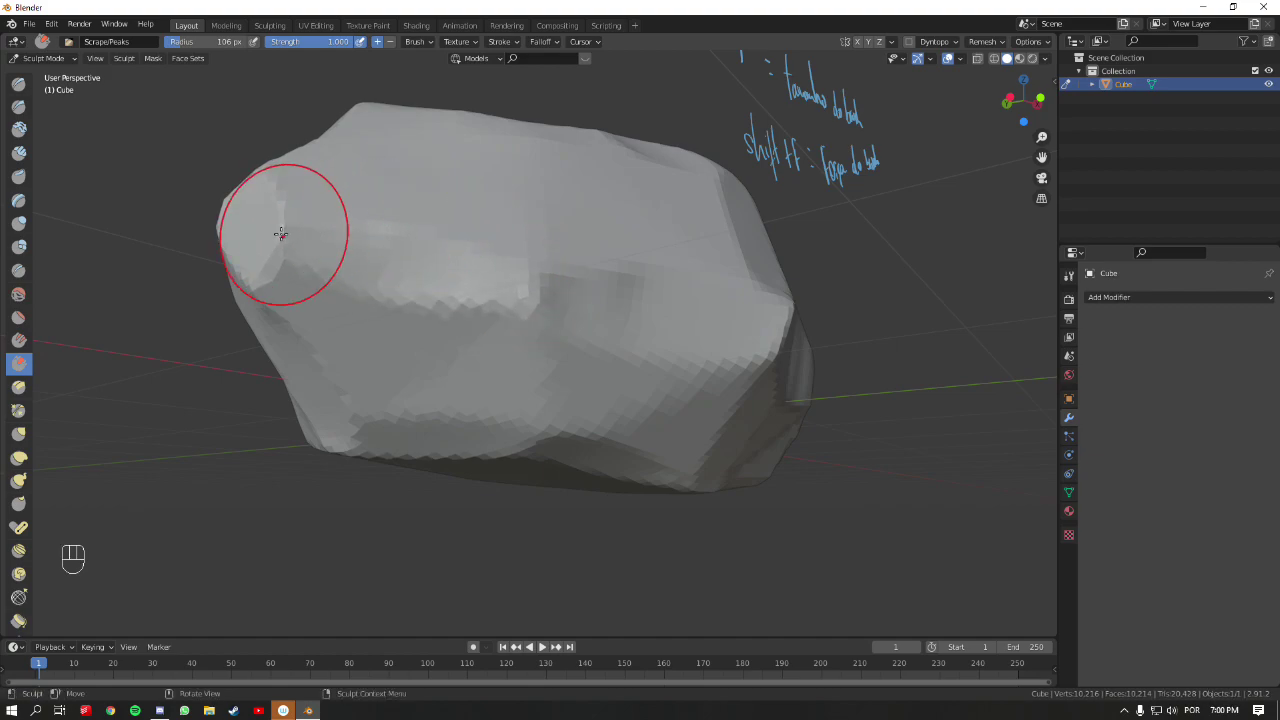
{"action": "left_click_drag", "start_coordinate": [283, 229], "coordinate": [269, 254]}
- Scrape the remaining sharp edges around the rock's sides and upper rim, working around the shape
{"action": "middle_click_drag", "start_coordinate": [461, 320], "coordinate": [586, 274]}
{"action": "mouse_move", "coordinate": [586, 274]}
{"action": "left_mouse_down"}
{"action": "mouse_move", "coordinate": [609, 249]}
{"action": "mouse_move", "coordinate": [620, 303]}
{"action": "left_mouse_up"}
{"action": "mouse_move", "coordinate": [620, 303]}
{"action": "middle_mouse_down"}
{"action": "mouse_move", "coordinate": [795, 357]}
{"action": "mouse_move", "coordinate": [565, 291]}
{"action": "middle_mouse_up"}
{"action": "mouse_move", "coordinate": [565, 291]}
{"action": "left_mouse_down"}
{"action": "mouse_move", "coordinate": [517, 269]}
{"action": "mouse_move", "coordinate": [510, 298]}
{"action": "left_mouse_up"}
{"action": "mouse_move", "coordinate": [600, 320]}
{"action": "middle_mouse_down"}
{"action": "mouse_move", "coordinate": [600, 280]}
{"action": "mouse_move", "coordinate": [646, 251]}
{"action": "mouse_move", "coordinate": [618, 278]}
{"action": "middle_mouse_up"}
{"action": "middle_click_drag", "start_coordinate": [614, 344], "coordinate": [658, 285]}
{"action": "left_click_drag", "start_coordinate": [641, 284], "coordinate": [635, 272]}
{"action": "left_click_drag", "start_coordinate": [555, 294], "coordinate": [586, 234]}
{"action": "mouse_move", "coordinate": [586, 234]}
{"action": "middle_mouse_down"}
{"action": "mouse_move", "coordinate": [646, 314]}
{"action": "mouse_move", "coordinate": [617, 334]}
{"action": "middle_mouse_up"}
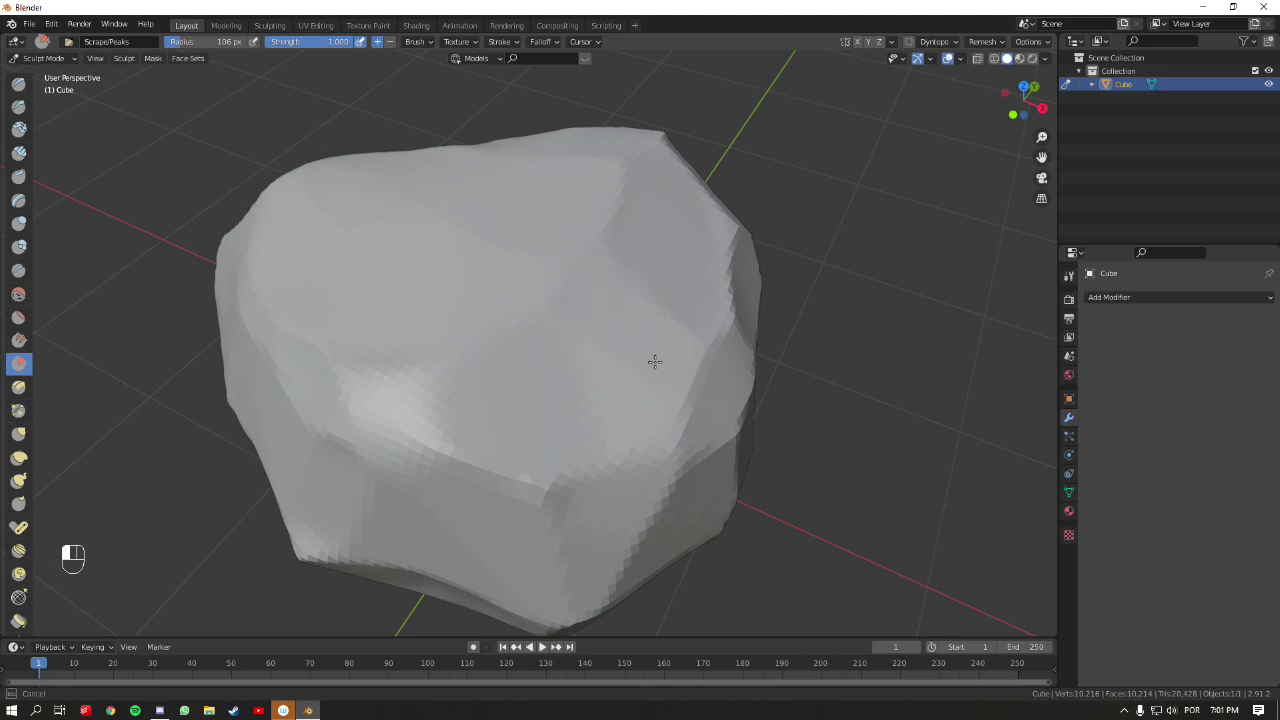
- Scrape the bulges along the front edge of the rock's top into flat planes
{"action": "left_click_drag", "start_coordinate": [620, 399], "coordinate": [617, 309]}
{"action": "left_click_drag", "start_coordinate": [511, 409], "coordinate": [478, 398]}
{"action": "mouse_move", "coordinate": [530, 412]}
{"action": "middle_mouse_down"}
{"action": "mouse_move", "coordinate": [614, 374]}
{"action": "mouse_move", "coordinate": [663, 303]}
{"action": "mouse_move", "coordinate": [664, 386]}
{"action": "middle_mouse_up"}
{"action": "mouse_move", "coordinate": [664, 386]}
{"action": "middle_mouse_down"}
{"action": "mouse_move", "coordinate": [734, 374]}
{"action": "mouse_move", "coordinate": [834, 383]}
{"action": "mouse_move", "coordinate": [649, 340]}
{"action": "middle_mouse_up"}
{"action": "left_click_drag", "start_coordinate": [649, 340], "coordinate": [652, 358]}
{"action": "middle_click_drag", "start_coordinate": [652, 358], "coordinate": [546, 303]}
{"action": "left_click_drag", "start_coordinate": [546, 303], "coordinate": [535, 335]}
- Finish faceting the rock with Scrape strokes on its narrow end, top rim and lower side corner
{"action": "middle_click_drag", "start_coordinate": [535, 335], "coordinate": [769, 391]}
{"action": "mouse_move", "coordinate": [628, 375]}
{"action": "middle_mouse_down"}
{"action": "mouse_move", "coordinate": [697, 400]}
{"action": "mouse_move", "coordinate": [669, 406]}
{"action": "mouse_move", "coordinate": [645, 375]}
{"action": "middle_mouse_up"}
{"action": "middle_click_drag", "start_coordinate": [645, 375], "coordinate": [591, 295], "text": "ctrl"}
{"action": "left_click_drag", "start_coordinate": [583, 290], "coordinate": [553, 280]}
{"action": "middle_click_drag", "start_coordinate": [553, 280], "coordinate": [650, 355]}
{"action": "mouse_move", "coordinate": [650, 355]}
{"action": "middle_mouse_down", "text": "ctrl"}
{"action": "mouse_move", "coordinate": [662, 425]}
{"action": "mouse_move", "coordinate": [784, 321]}
{"action": "mouse_move", "coordinate": [740, 374]}
{"action": "mouse_move", "coordinate": [620, 368]}
{"action": "middle_mouse_up", "text": "ctrl"}
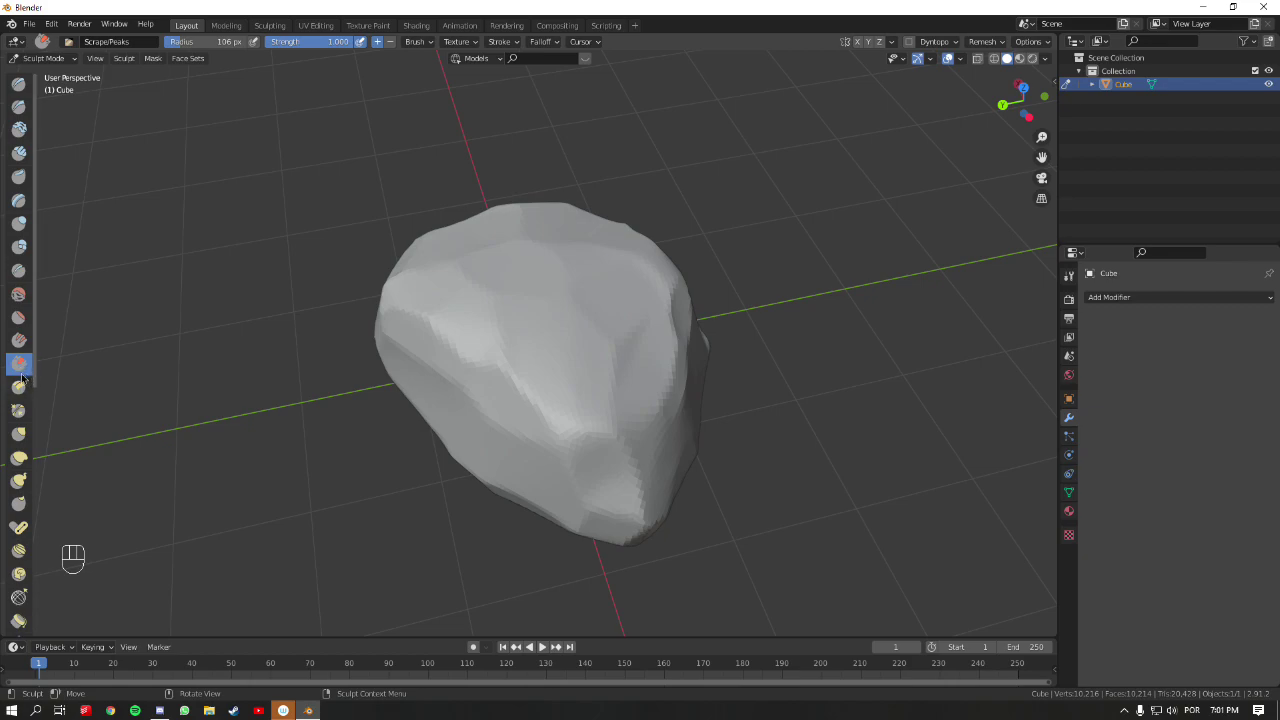
{"action": "middle_click_drag", "start_coordinate": [651, 271], "coordinate": [629, 286]}
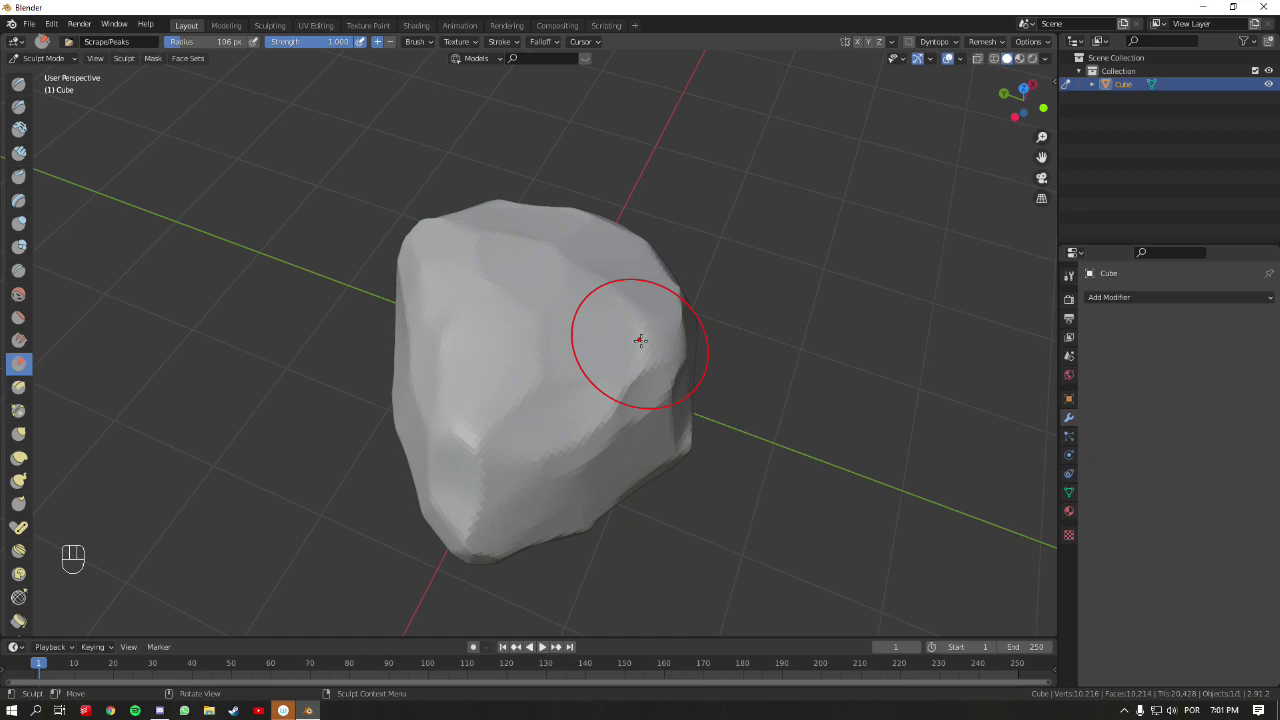
{"action": "middle_click_drag", "start_coordinate": [671, 314], "coordinate": [600, 300]}
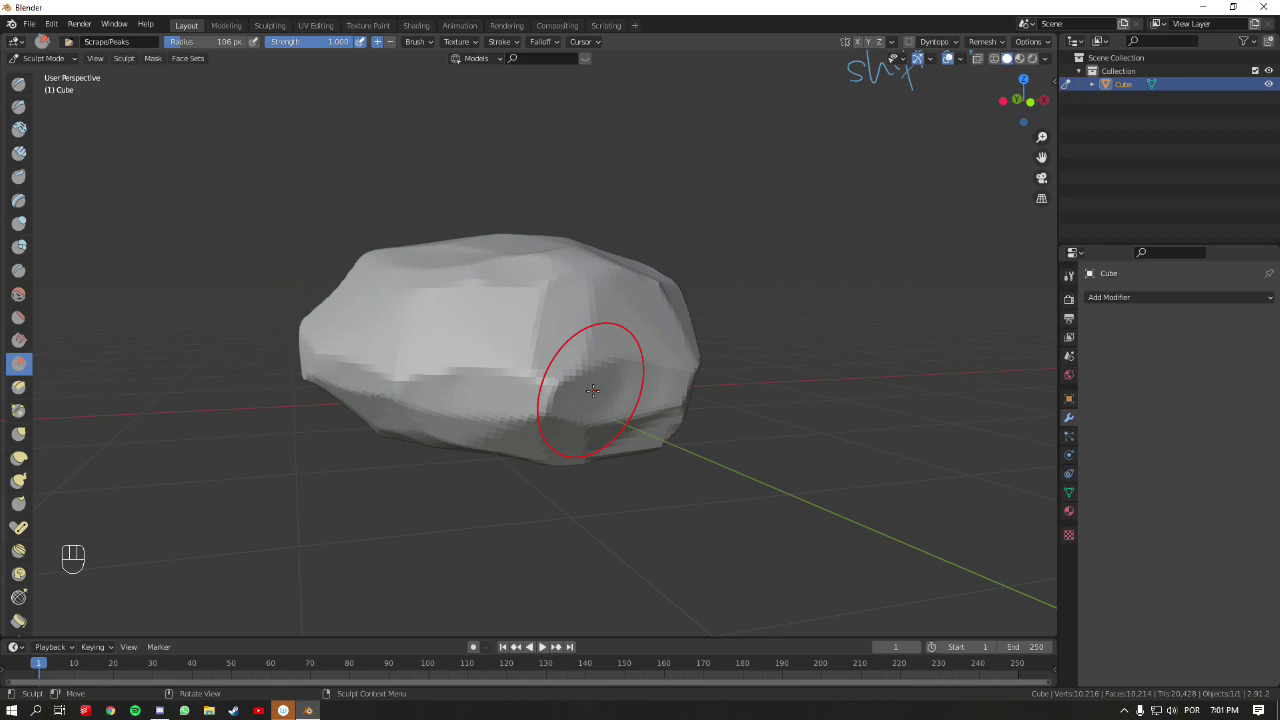
{"action": "mouse_move", "coordinate": [709, 251]}
{"action": "middle_mouse_down", "text": "ctrl"}
{"action": "mouse_move", "coordinate": [634, 294]}
{"action": "mouse_move", "coordinate": [677, 319]}
{"action": "middle_mouse_up", "text": "ctrl"}
- Switch to Object Mode, move the rock along the X axis away from the origin, and deselect it
{"action": "key", "text": "ctrl+Tab"}
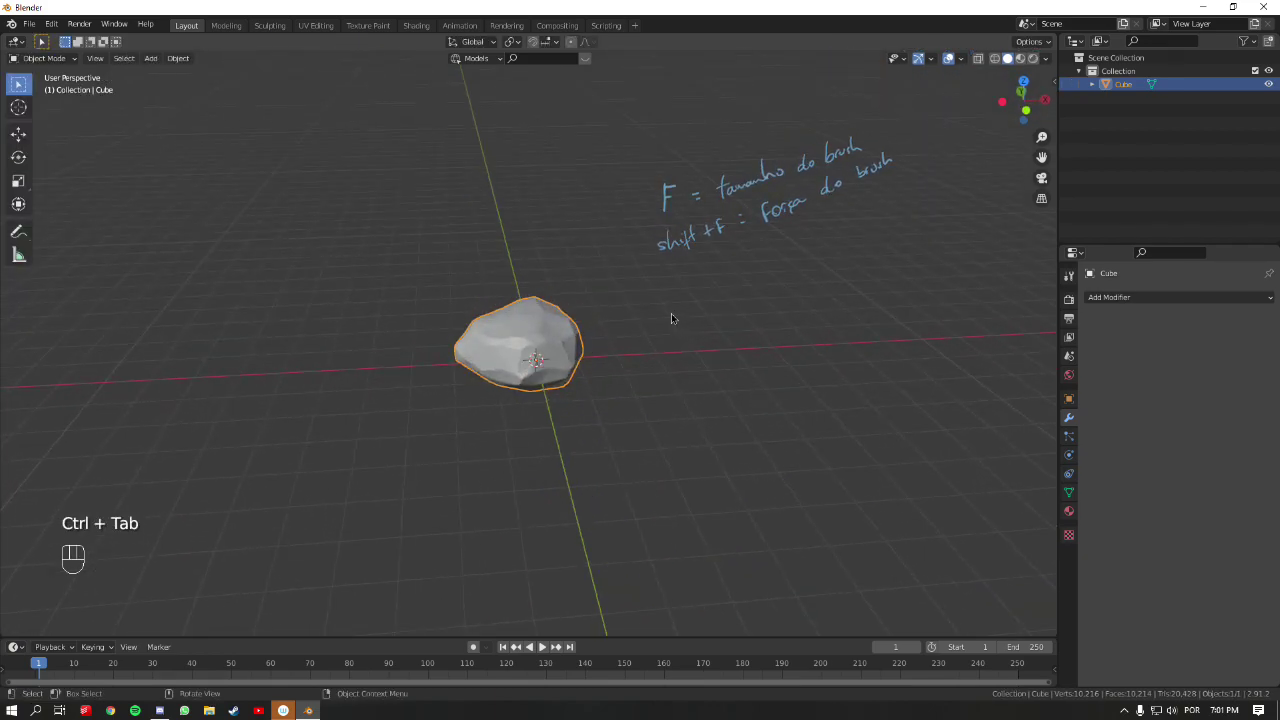
{"action": "key", "text": "g"}
{"action": "key", "text": "x"}
{"action": "left_click", "coordinate": [364, 374]}
{"action": "middle_click_drag", "start_coordinate": [366, 386], "coordinate": [603, 356], "text": "shift"}
{"action": "left_click", "coordinate": [609, 386]}
- Add a new cube mesh at the origin
{"action": "key", "text": "shift+a"}
{"action": "mouse_move", "coordinate": [735, 297]}
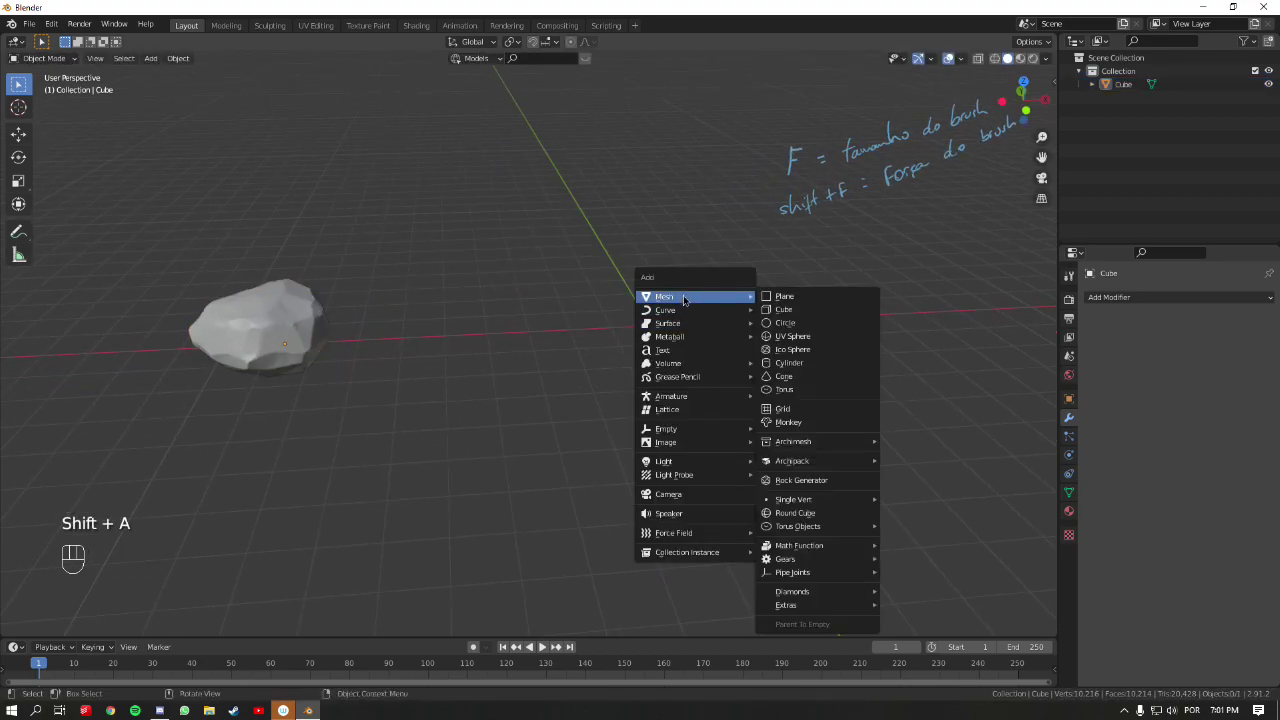
{"action": "left_click", "coordinate": [785, 310]}
{"action": "key", "text": "KP_Decimal"}
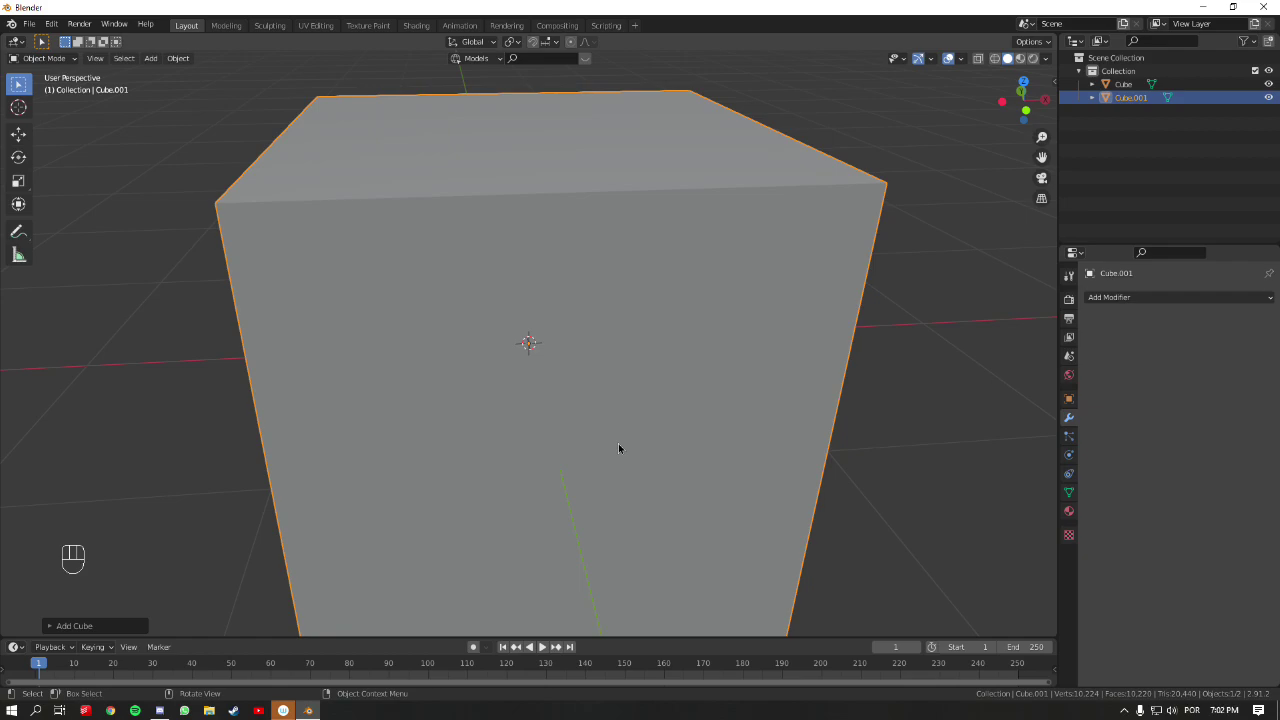
- Scale the new cube's mesh to about 0.4 along X in Edit Mode
{"action": "middle_click_drag", "start_coordinate": [597, 318], "coordinate": [668, 352], "text": "ctrl"}
{"action": "key", "text": "Tab"}
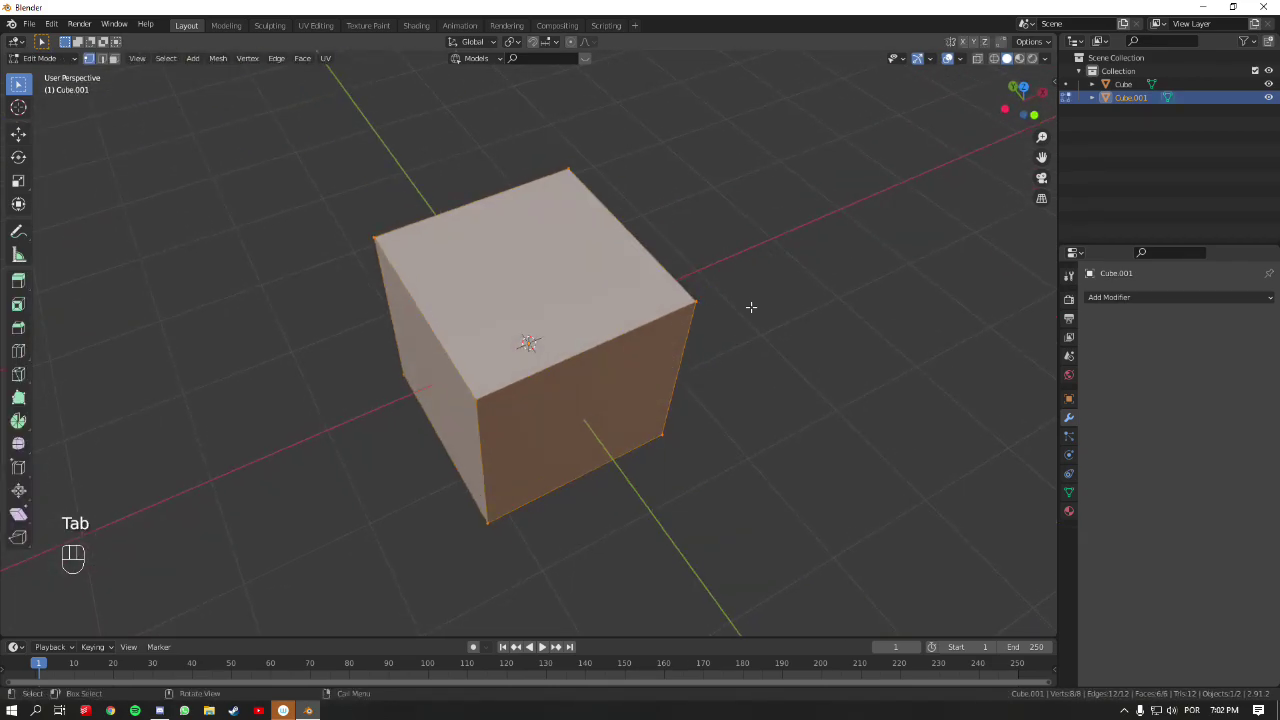
{"action": "key", "text": "s"}
{"action": "key", "text": "x"}
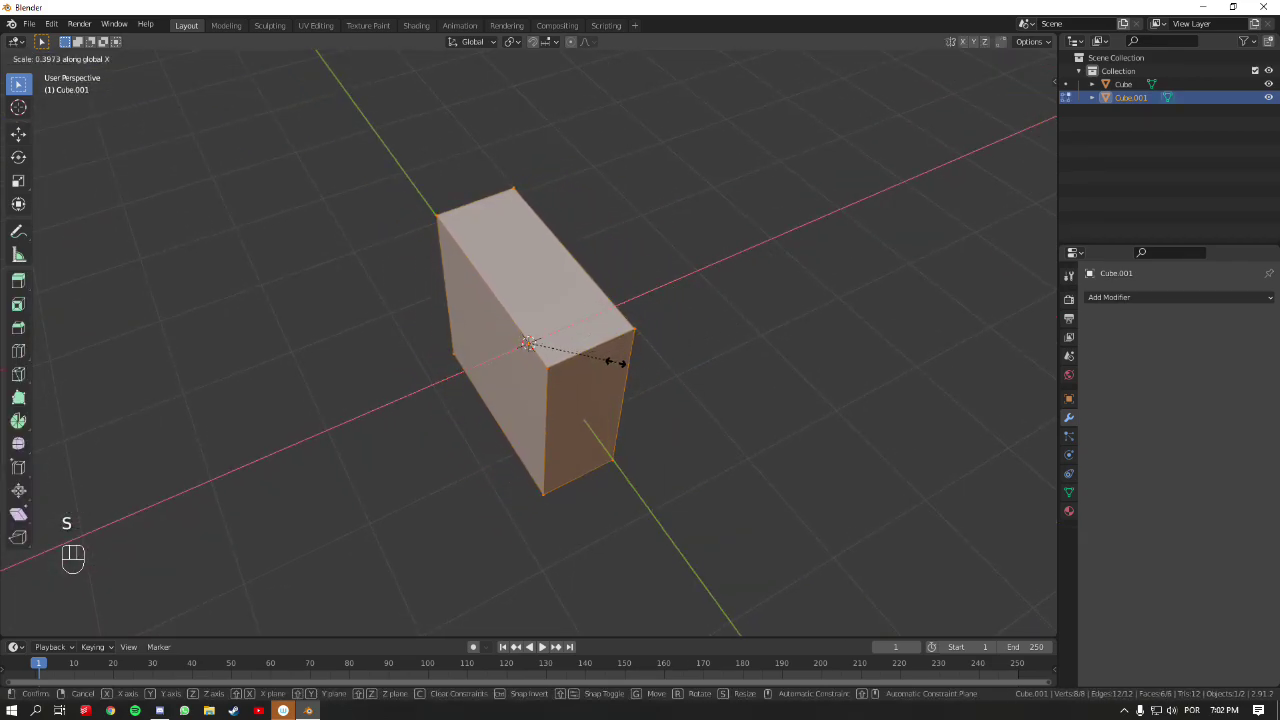
{"action": "left_click", "coordinate": [620, 345]}
- Scale the block down repeatedly along Z until it is a thin slab
{"action": "middle_click_drag", "start_coordinate": [671, 277], "coordinate": [699, 345]}
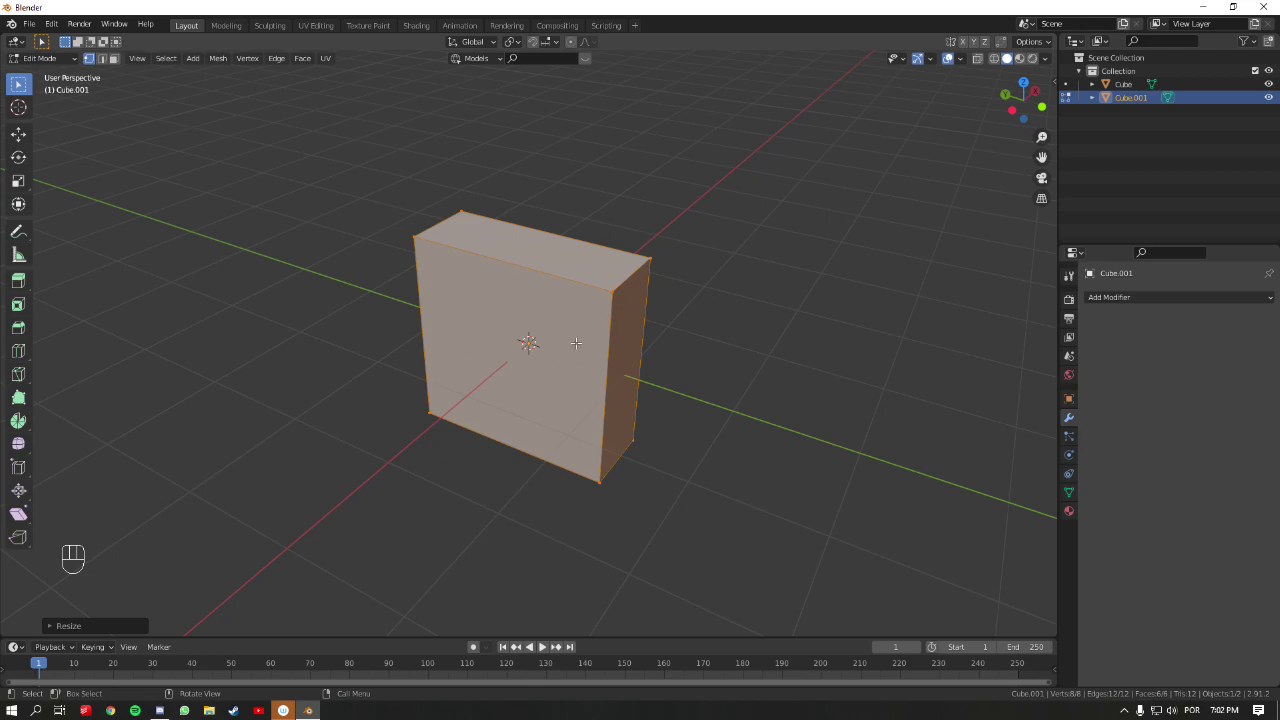
{"action": "key", "text": "s"}
{"action": "key", "text": "z"}
{"action": "left_click", "coordinate": [651, 310]}
{"action": "key", "text": "s"}
{"action": "key", "text": "z"}
{"action": "left_click", "coordinate": [650, 338]}
{"action": "key", "text": "s"}
{"action": "key", "text": "z"}
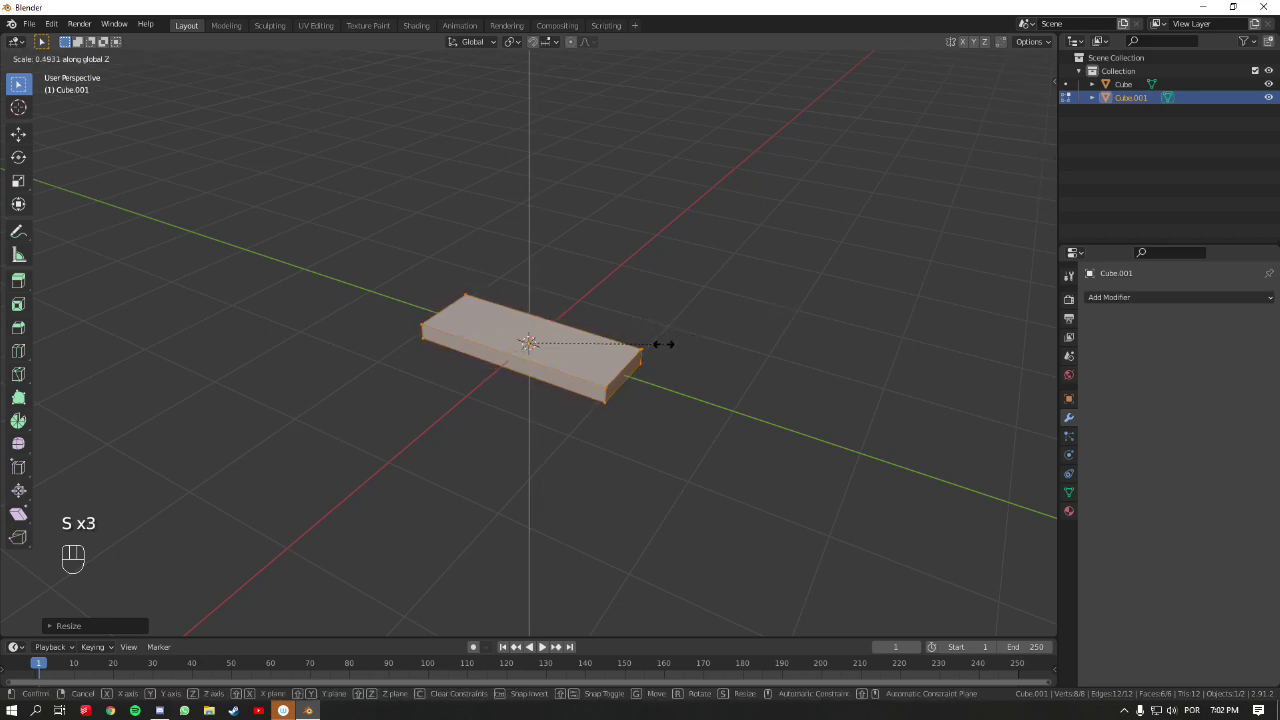
{"action": "left_click", "coordinate": [662, 345]}
- Adjust the slab's proportions along Y and X to form a long plank, and leave Edit Mode
{"action": "middle_click_drag", "start_coordinate": [760, 339], "coordinate": [789, 360]}
{"action": "key", "text": "s"}
{"action": "key", "text": "y"}
{"action": "left_click", "coordinate": [774, 329]}
{"action": "key", "text": "s"}
{"action": "key", "text": "x"}
{"action": "left_click", "coordinate": [810, 341]}
{"action": "key", "text": "Tab"}
- Enter Sculpt Mode on the plank to look at the Remesh settings, and return to Object Mode
{"action": "middle_click_drag", "start_coordinate": [752, 414], "coordinate": [662, 324]}
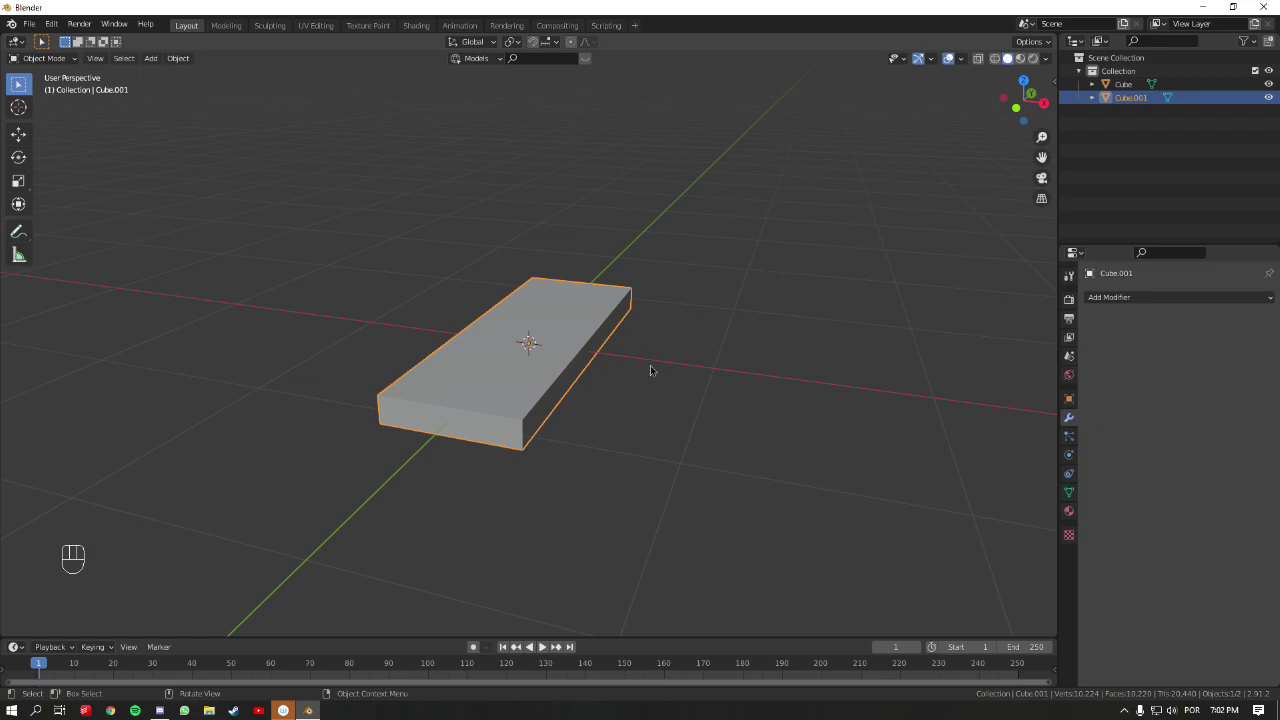
{"action": "key", "text": "ctrl+Tab"}
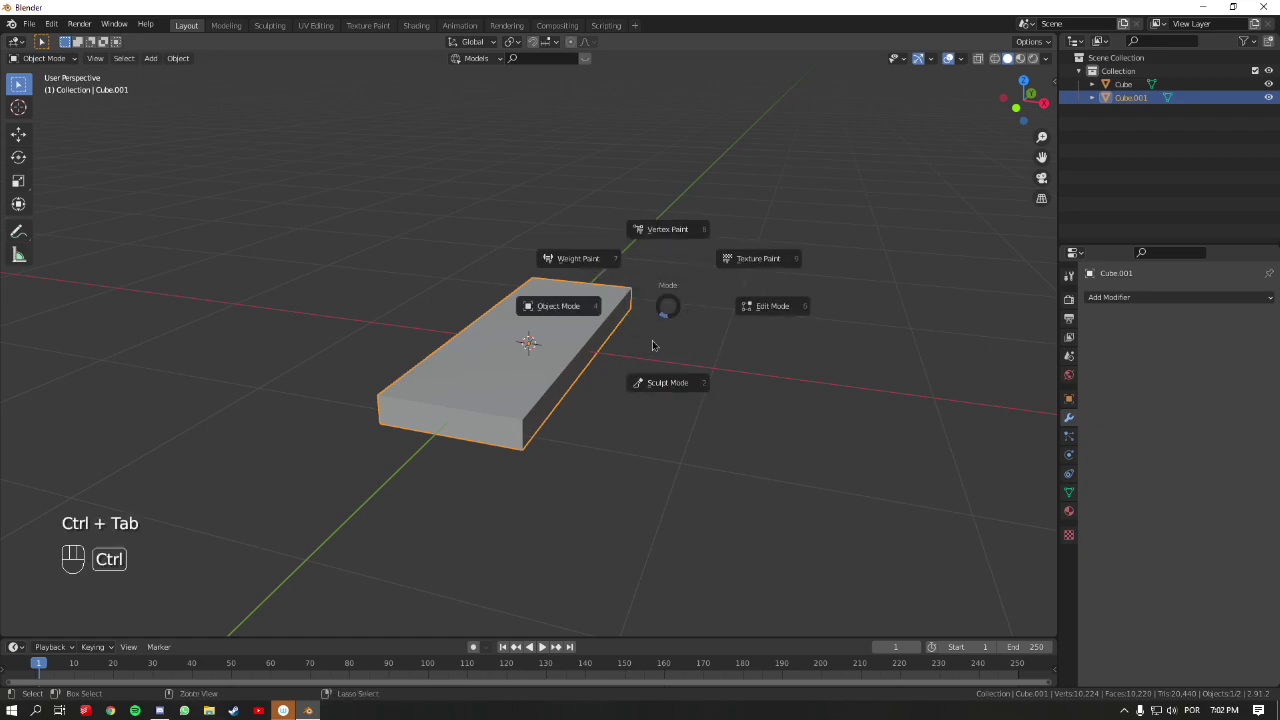
{"action": "left_click", "coordinate": [654, 400]}
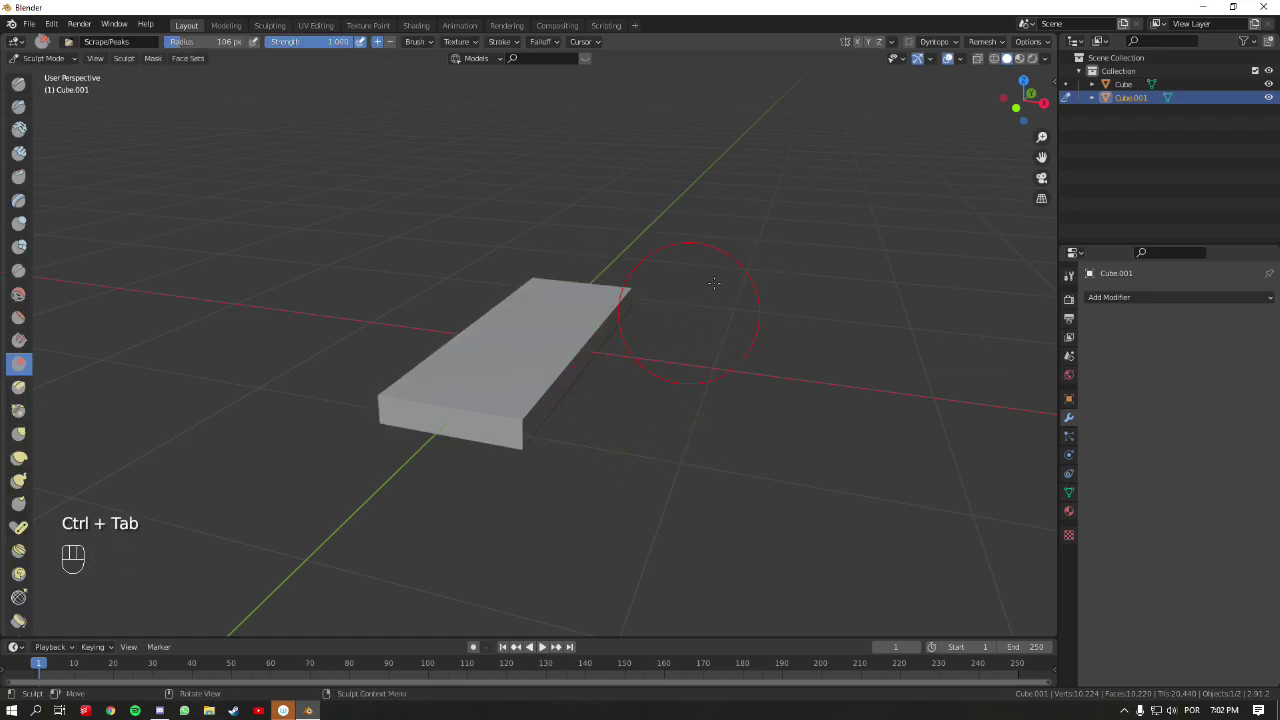
{"action": "left_click", "coordinate": [984, 42]}
{"action": "key", "text": "ctrl+Tab"}
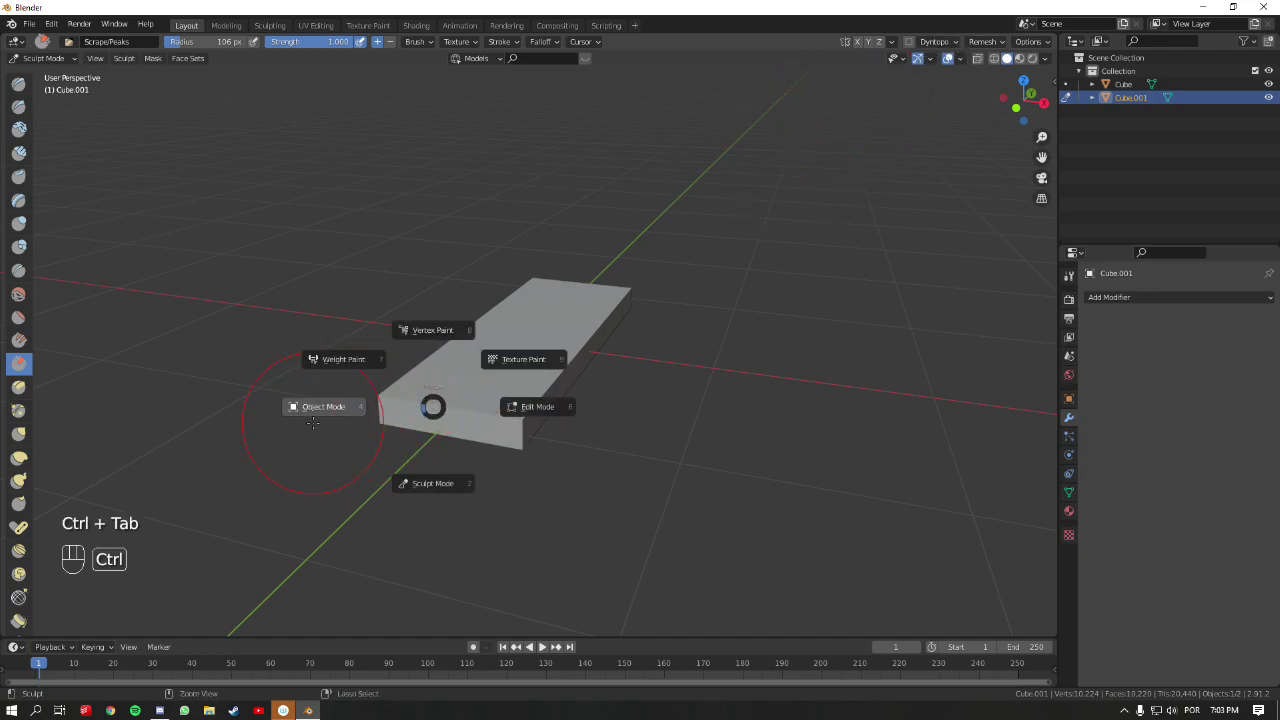
{"action": "left_click", "coordinate": [313, 423]}
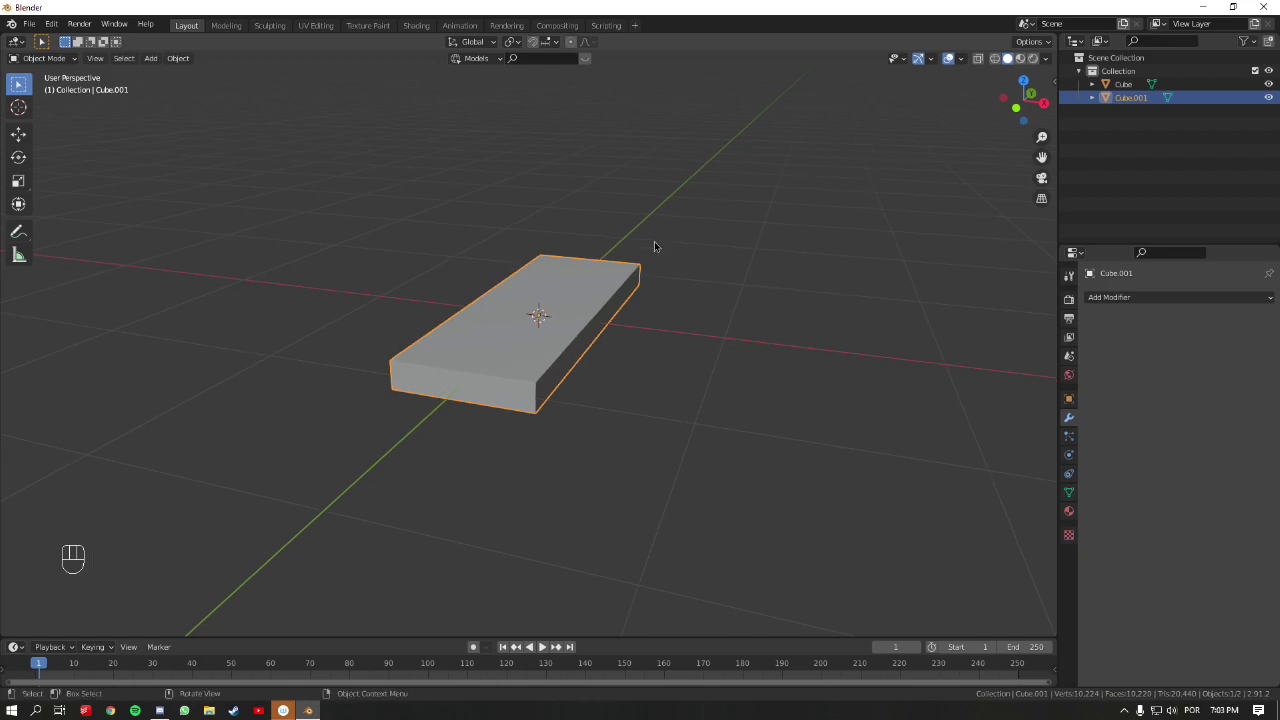
- Add a Subdivision Surface modifier to the plank and set its subdivision type to Simple
{"action": "middle_click_drag", "start_coordinate": [735, 341], "coordinate": [705, 333]}
{"action": "left_click", "coordinate": [1120, 298]}
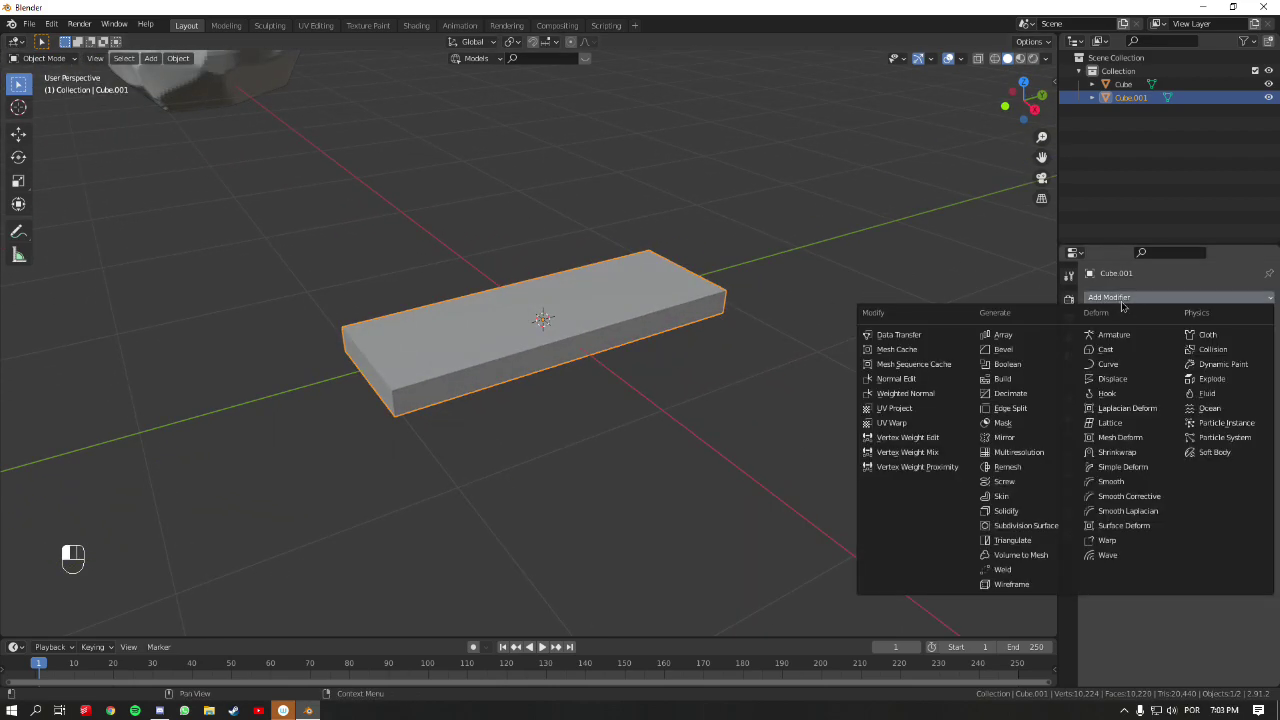
{"action": "left_click", "coordinate": [1033, 537]}
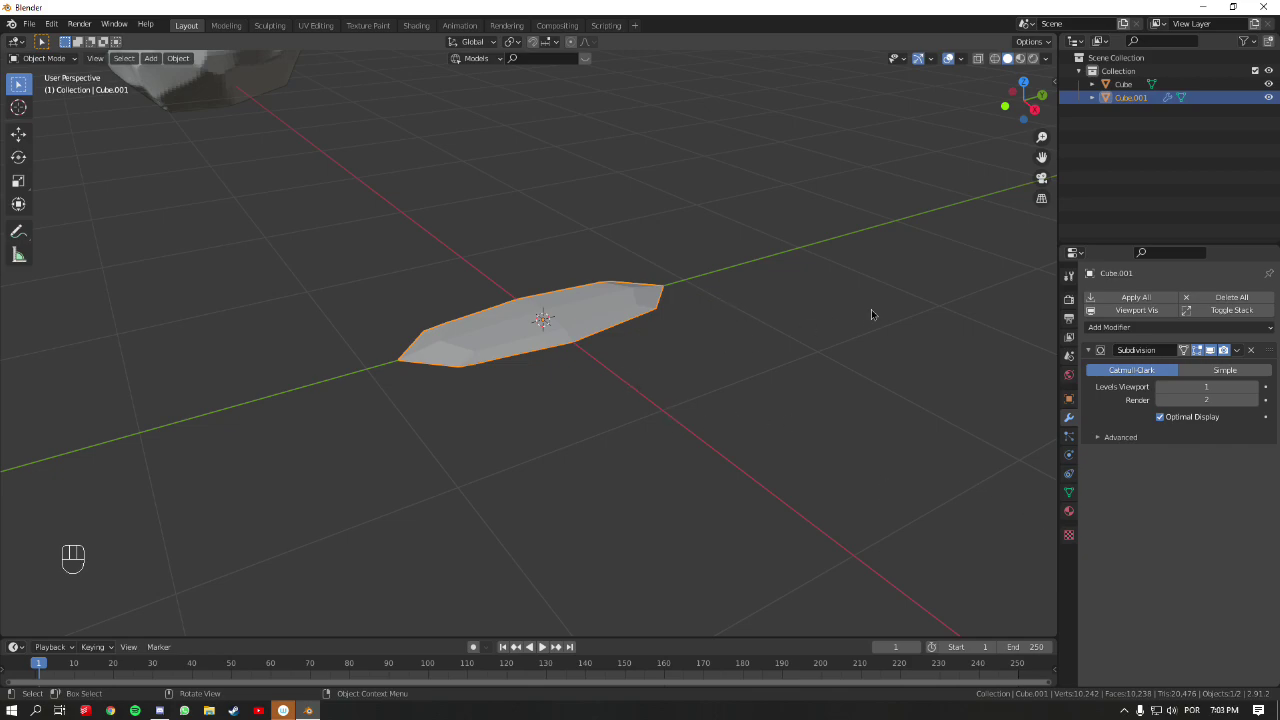
{"action": "left_click", "coordinate": [1218, 375]}
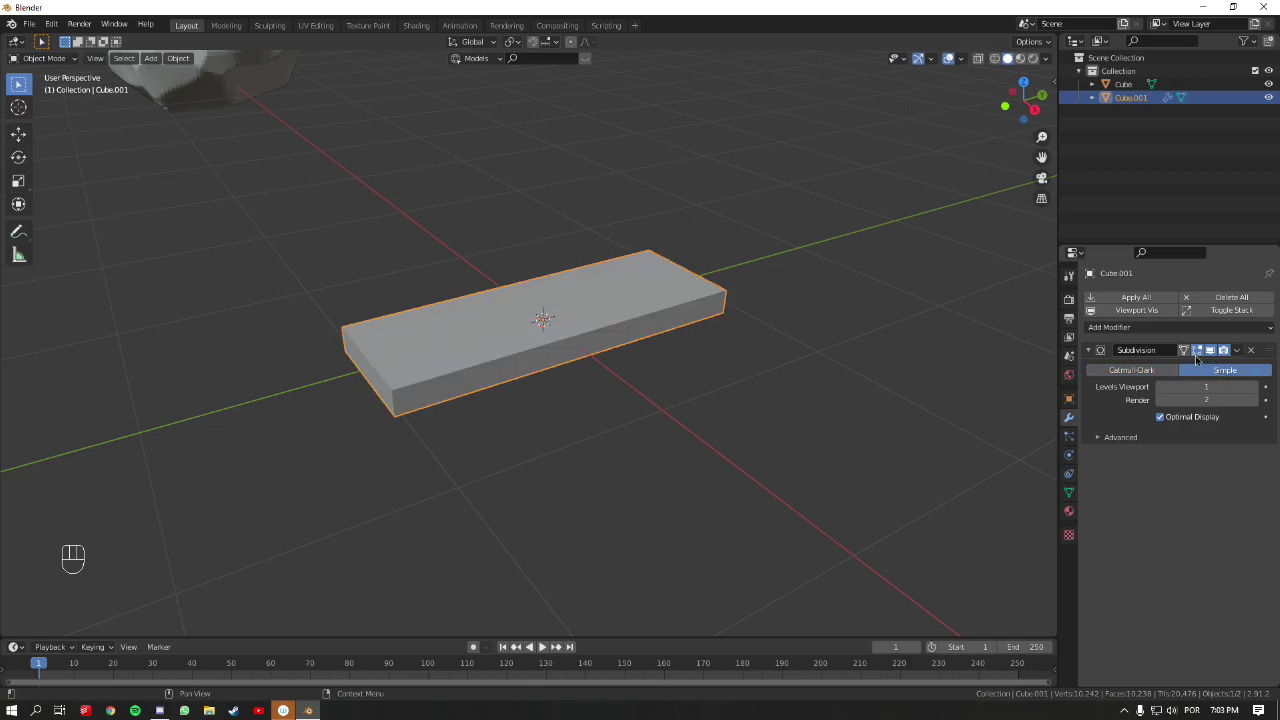
- Turn off Optimal Display and raise the Subdivision modifier's viewport and render levels to 3, viewing the plank in wireframe
{"action": "key", "text": "shift+z"}
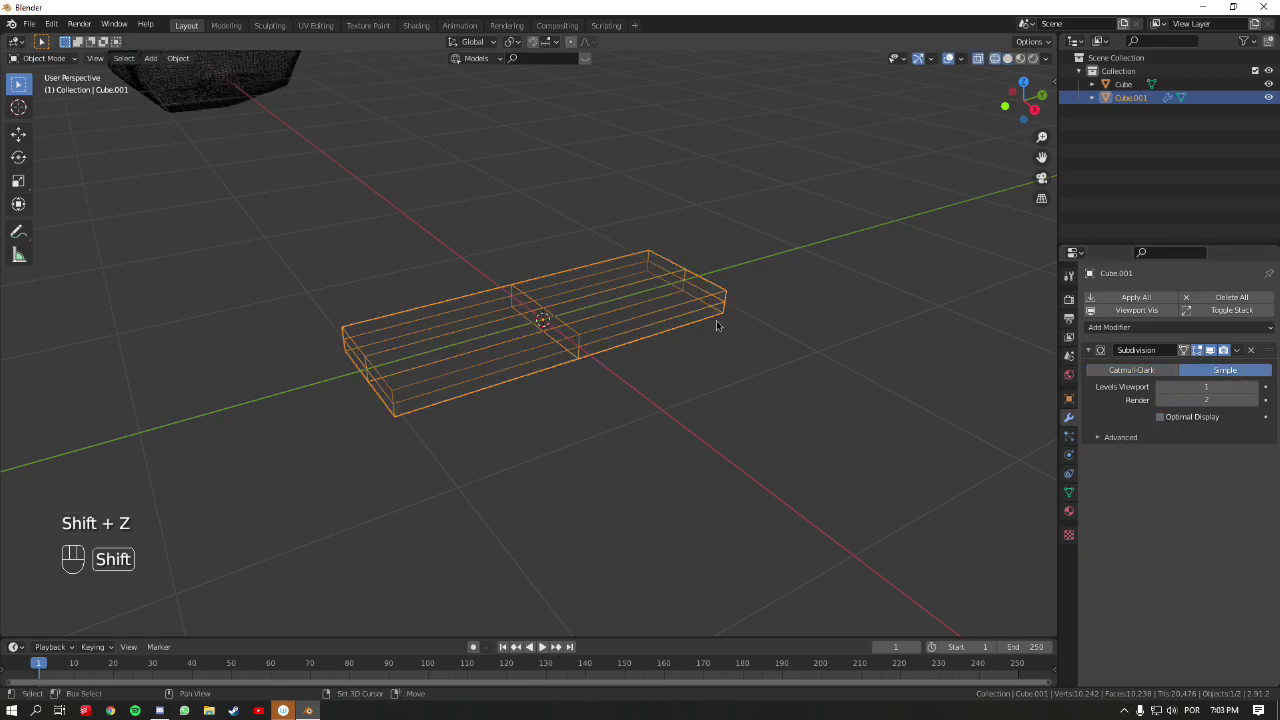
{"action": "middle_click_drag", "start_coordinate": [657, 320], "coordinate": [626, 310]}
{"action": "middle_click_drag", "start_coordinate": [629, 358], "coordinate": [662, 322]}
{"action": "left_click", "coordinate": [1022, 260]}
{"action": "left_click", "coordinate": [645, 338]}
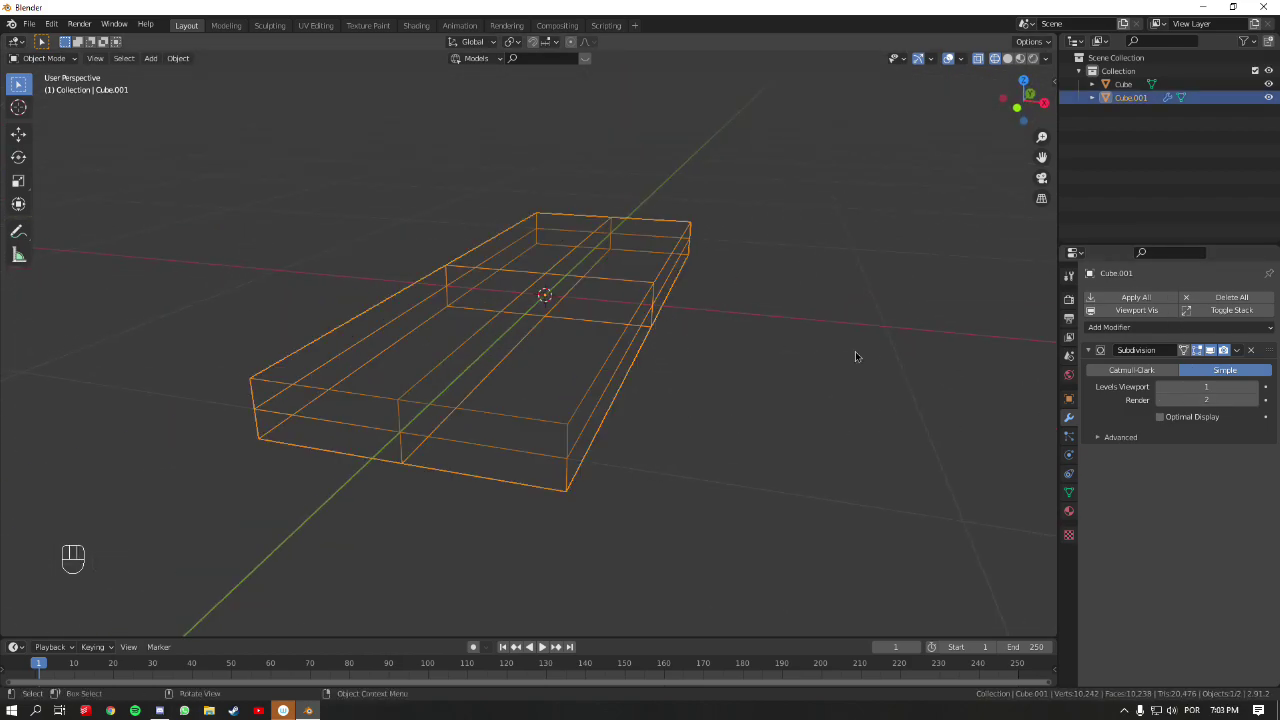
{"action": "left_click", "coordinate": [1255, 389]}
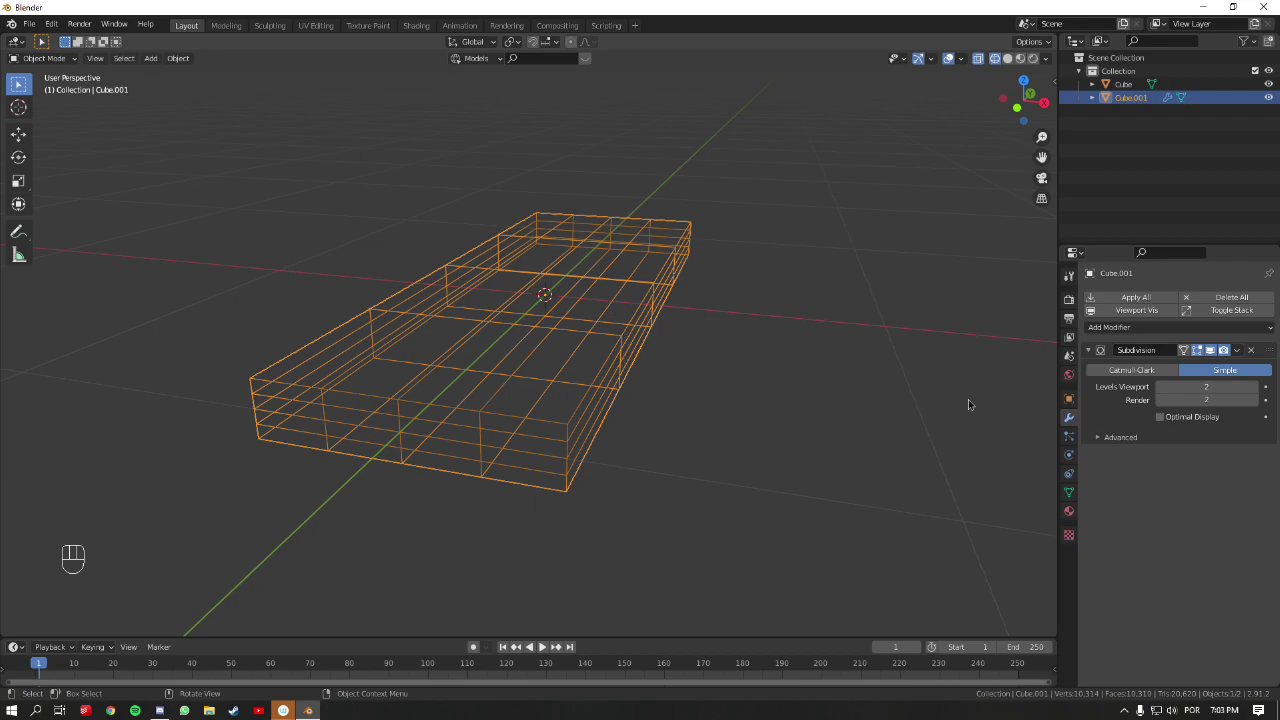
{"action": "left_click", "coordinate": [1256, 400]}
{"action": "left_click", "coordinate": [1256, 387]}
{"action": "middle_click_drag", "start_coordinate": [959, 381], "coordinate": [745, 397]}
- Switch the plank to Sculpt Mode and display it in solid shading
{"action": "key", "text": "ctrl+Tab"}
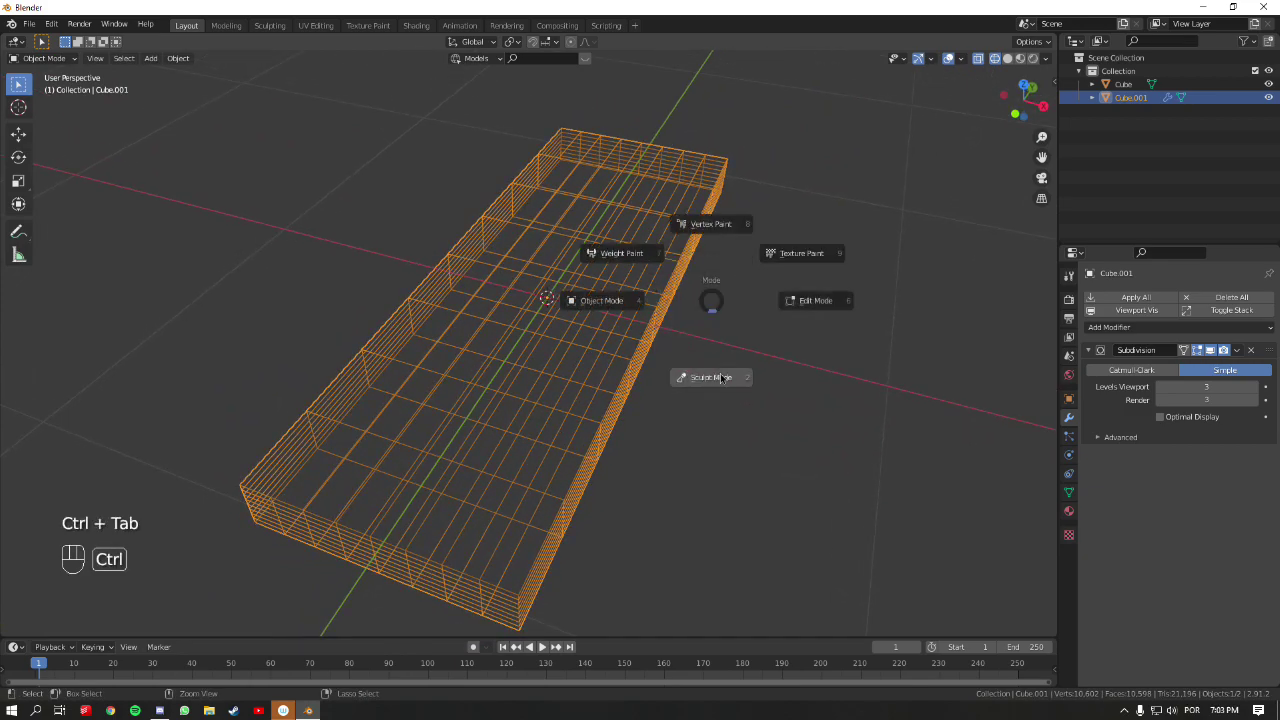
{"action": "left_click", "coordinate": [733, 456]}
{"action": "key", "text": "shift+z"}
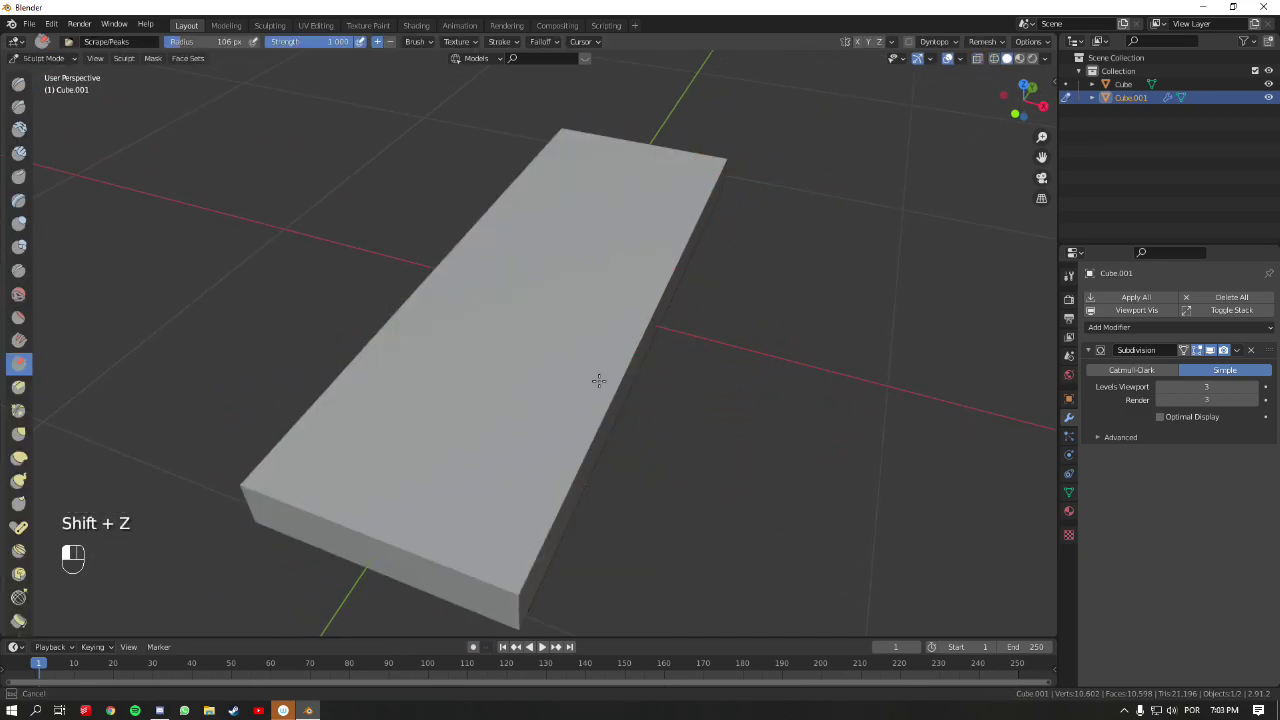
- Try the Draw brush along the plank's near corner and long side, and undo the strokes
{"action": "key", "text": "x"}
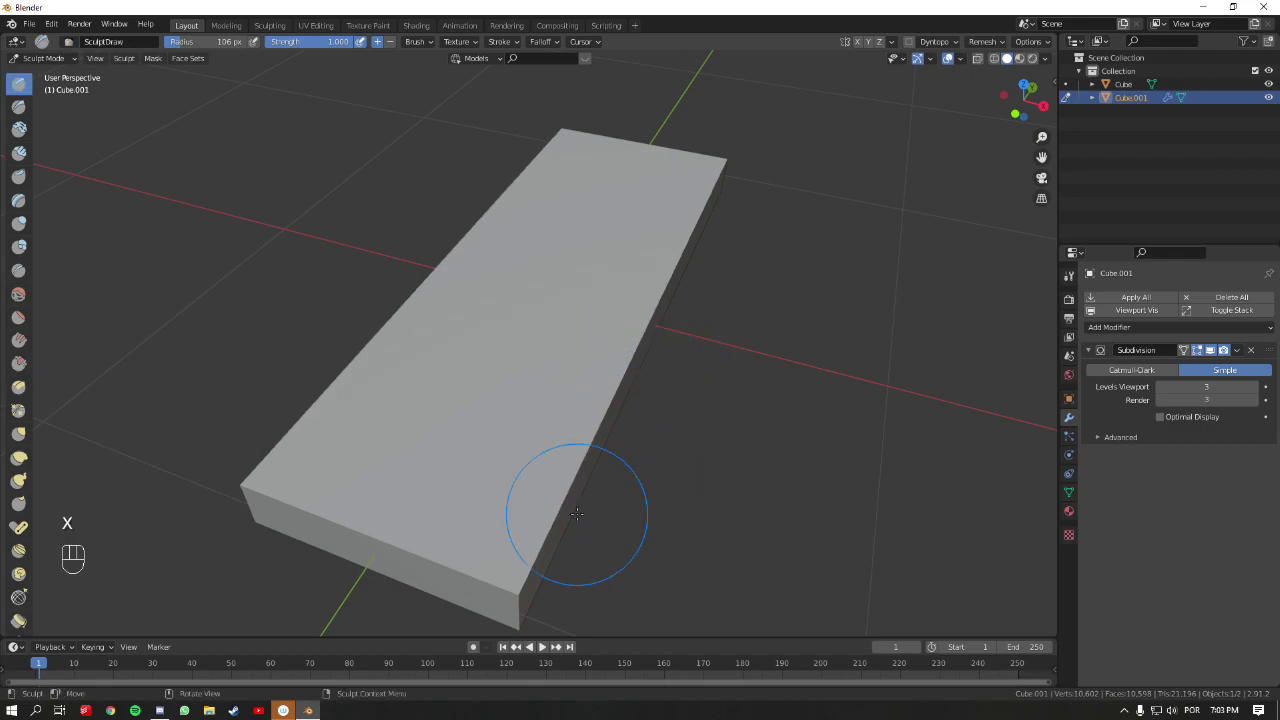
{"action": "middle_click_drag", "start_coordinate": [643, 543], "coordinate": [542, 417]}
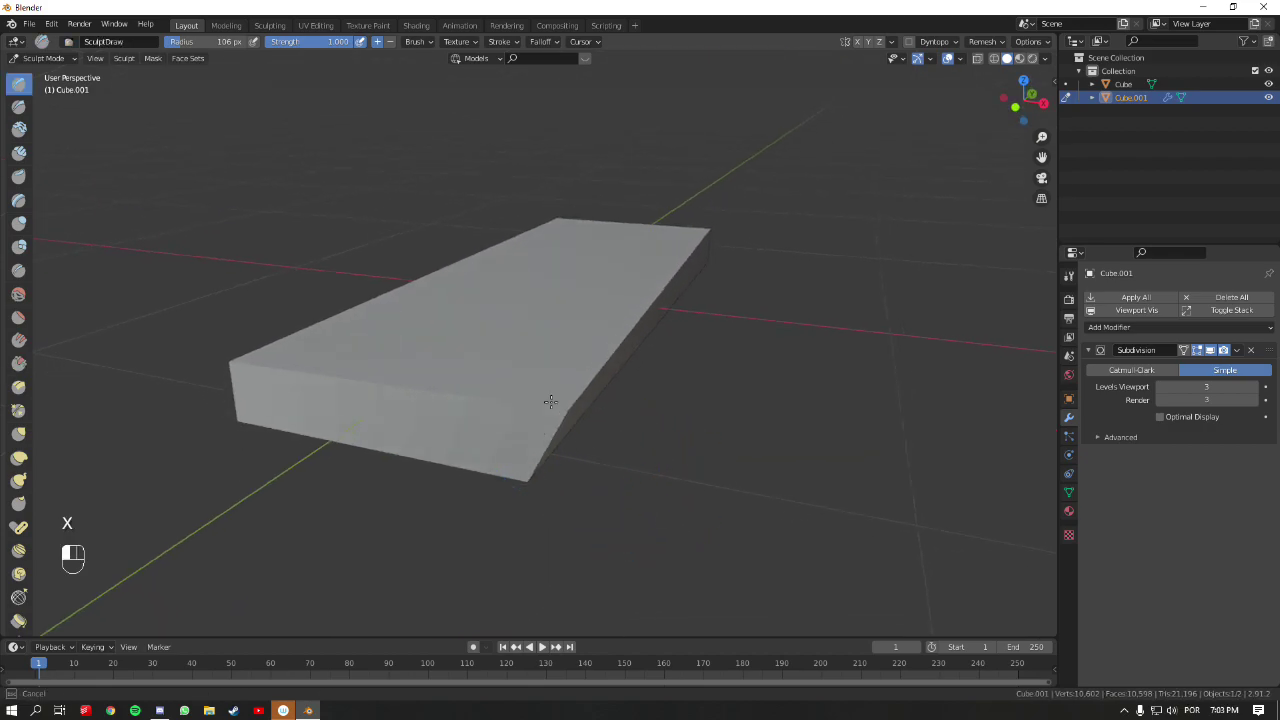
{"action": "key", "text": "ctrl+z"}
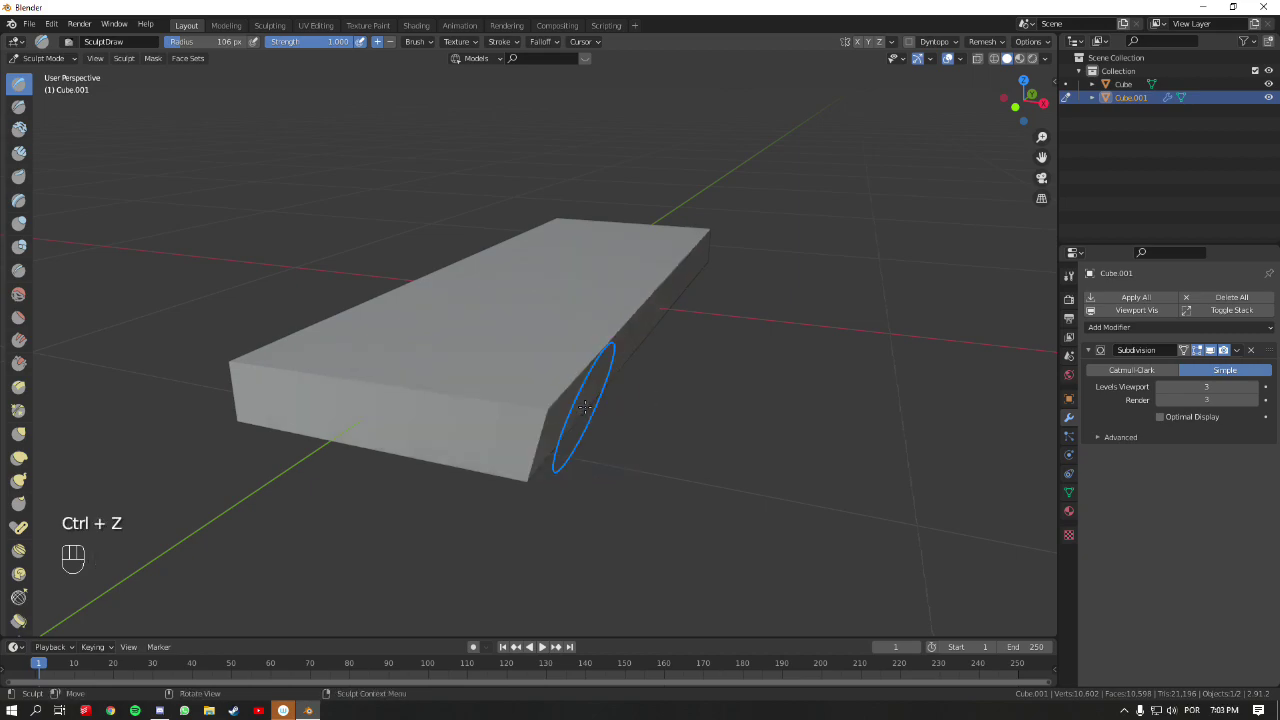
{"action": "key", "text": "ctrl+z"}
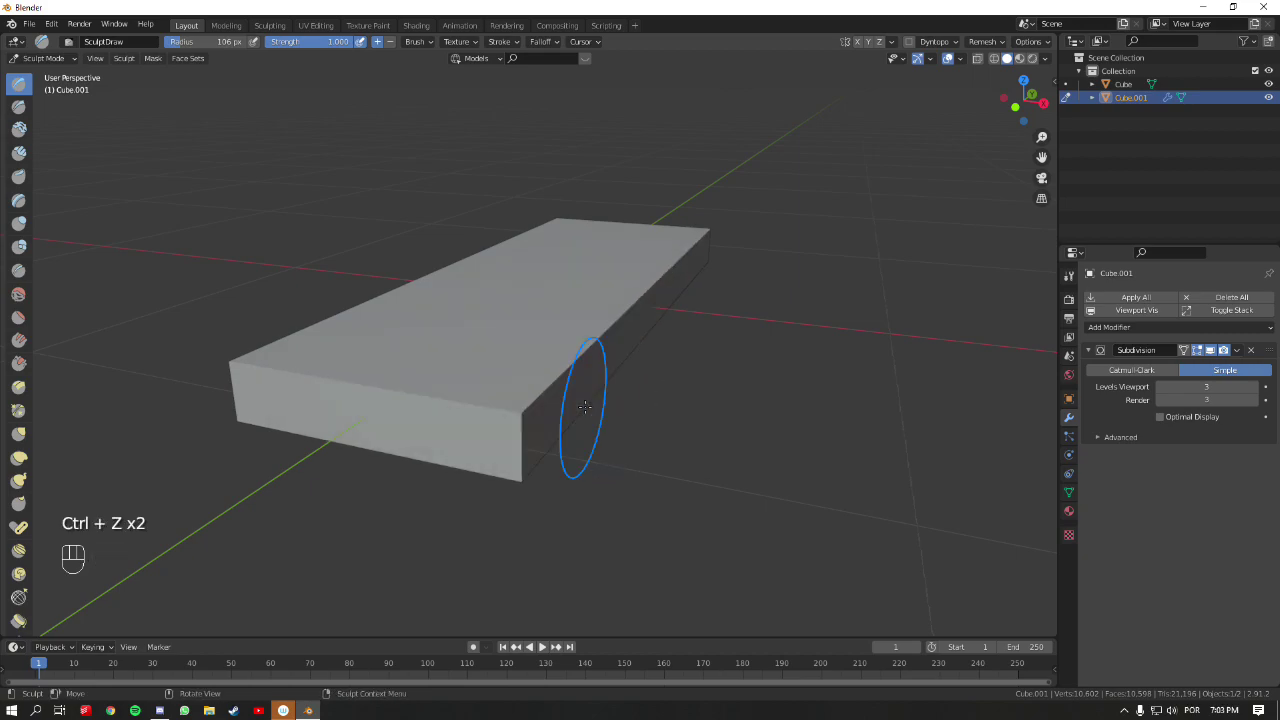
- Remove the plank's Subdivision modifier and add a Multiresolution modifier in its place
{"action": "left_click", "coordinate": [1254, 354]}
{"action": "left_click", "coordinate": [1173, 297]}
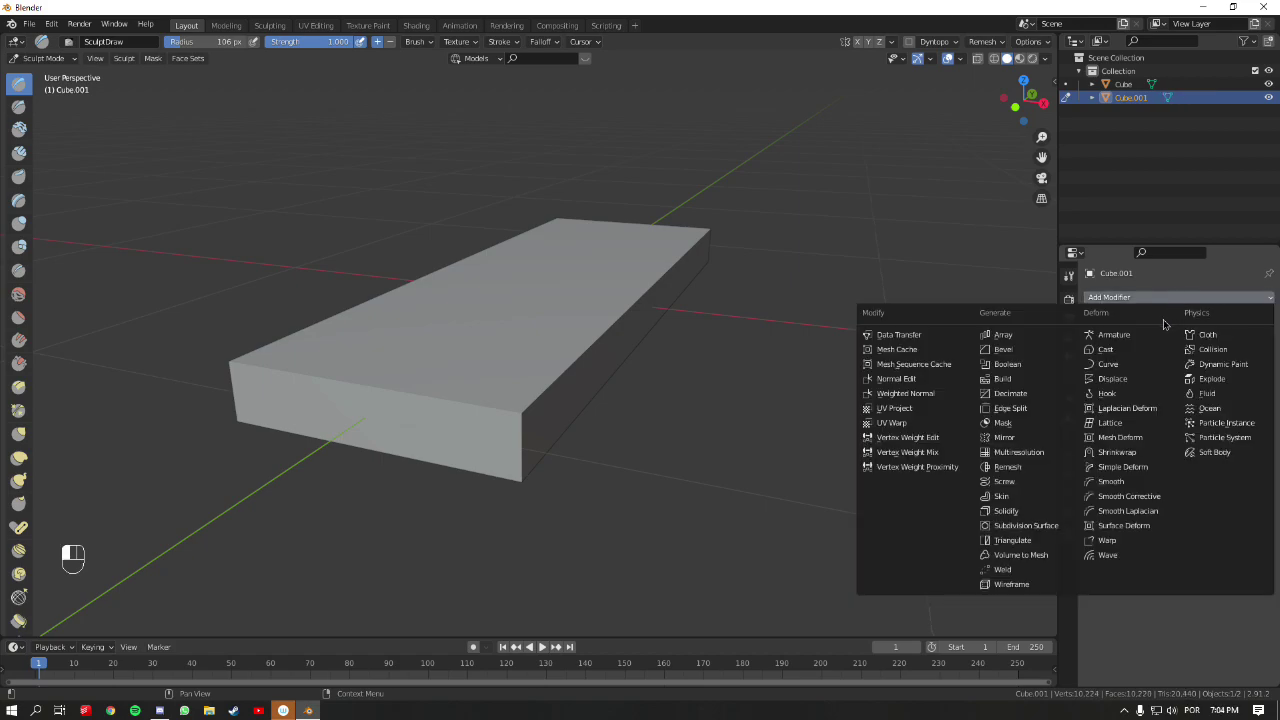
{"action": "left_click", "coordinate": [1145, 301]}
{"action": "left_click", "coordinate": [1145, 301]}
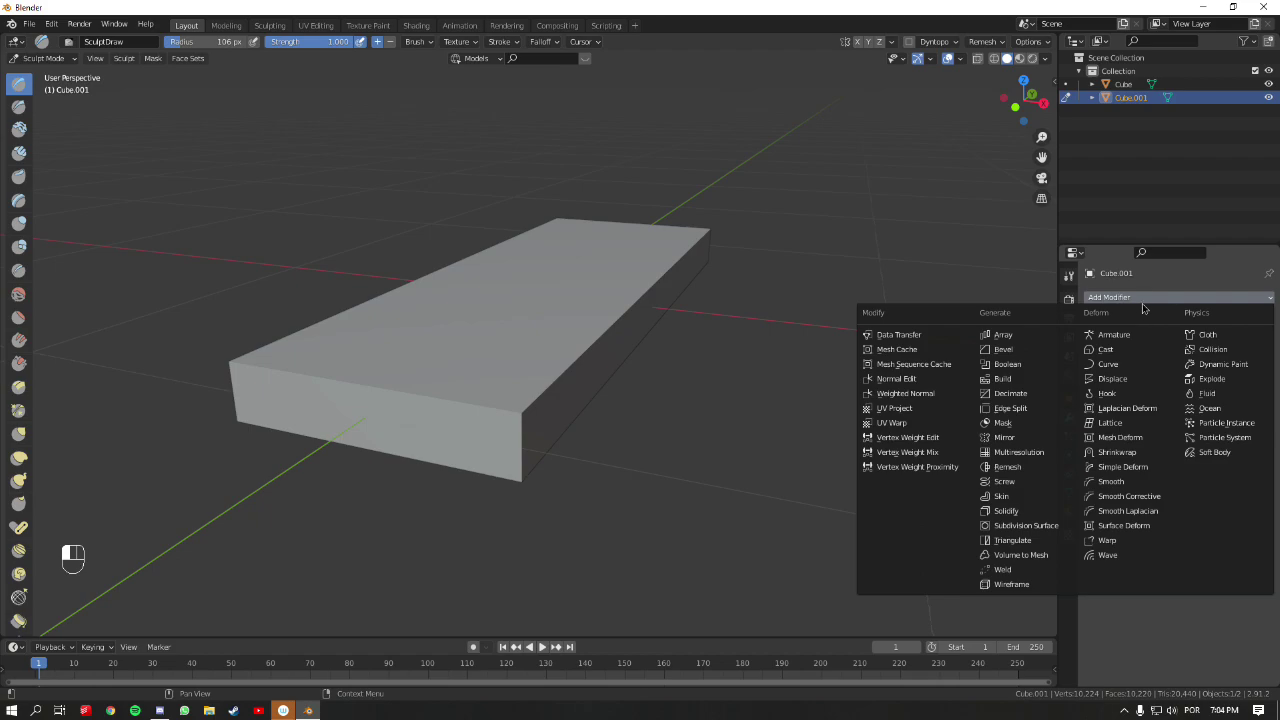
{"action": "left_click", "coordinate": [1022, 456]}
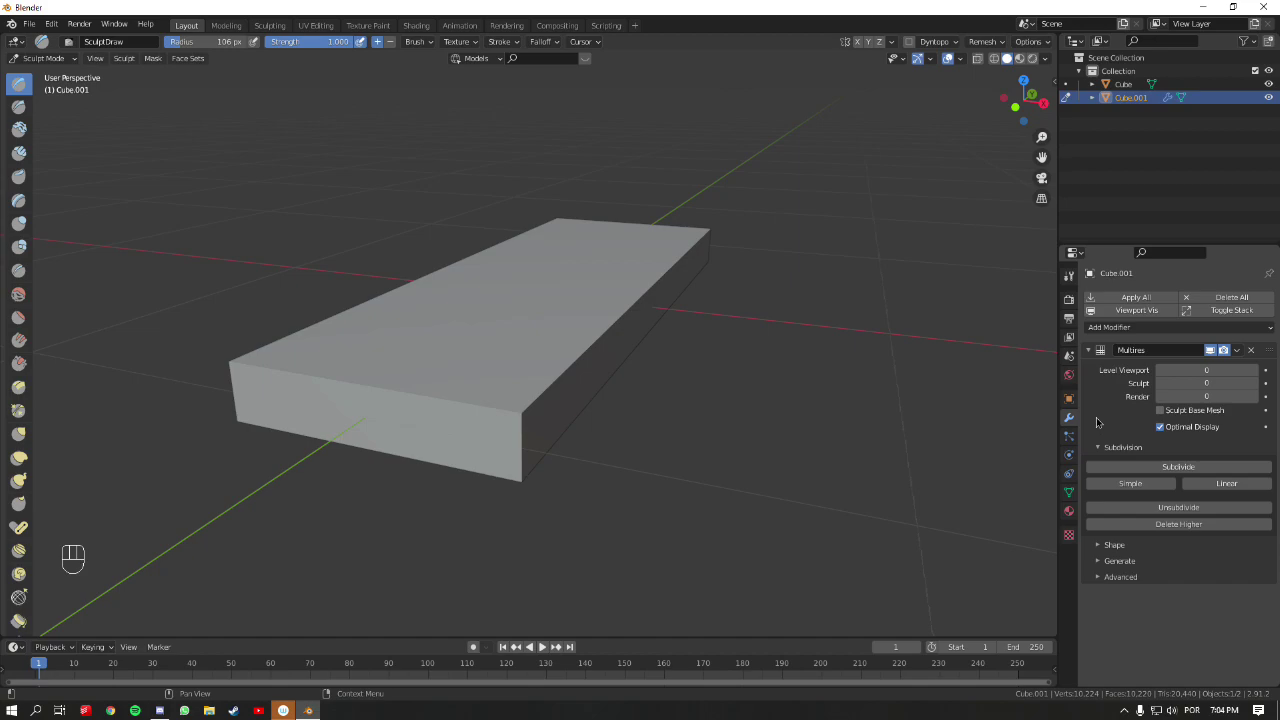
- Try the smoothing Subdivide on the Multires modifier, undo it, subdivide once with Simple instead and check the wireframe
{"action": "left_click", "coordinate": [1133, 466]}
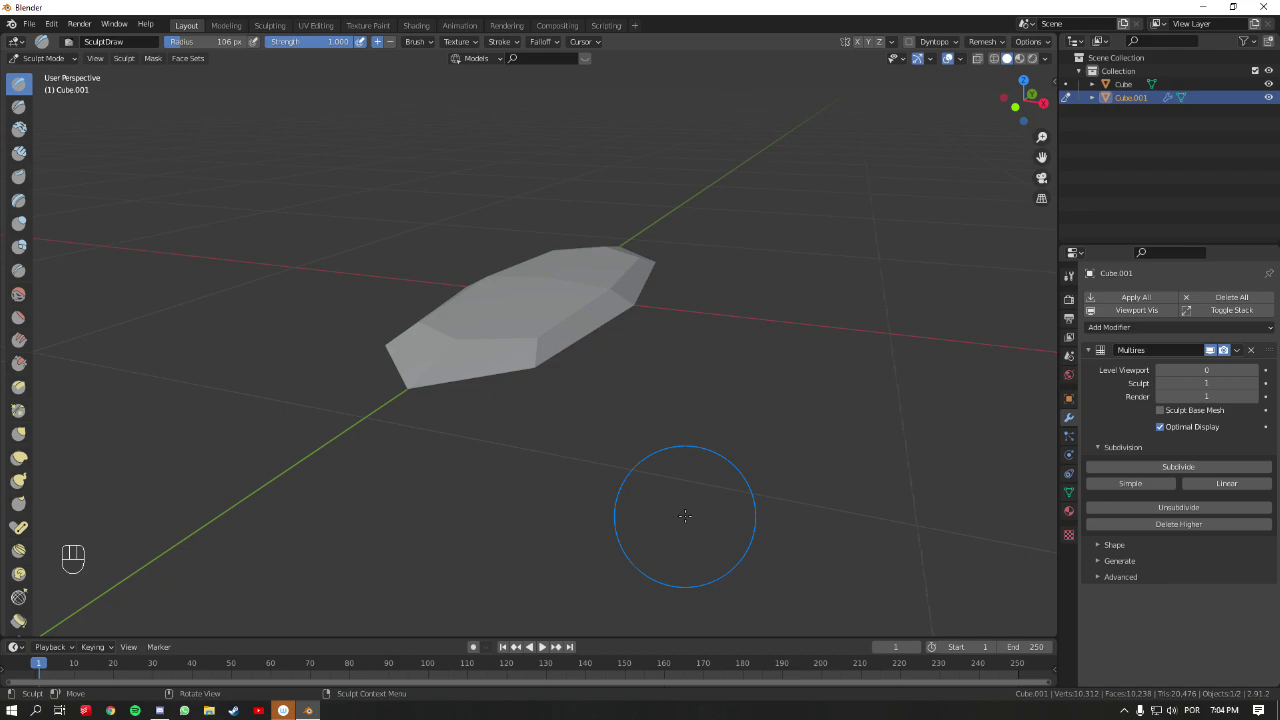
{"action": "key", "text": "ctrl+z"}
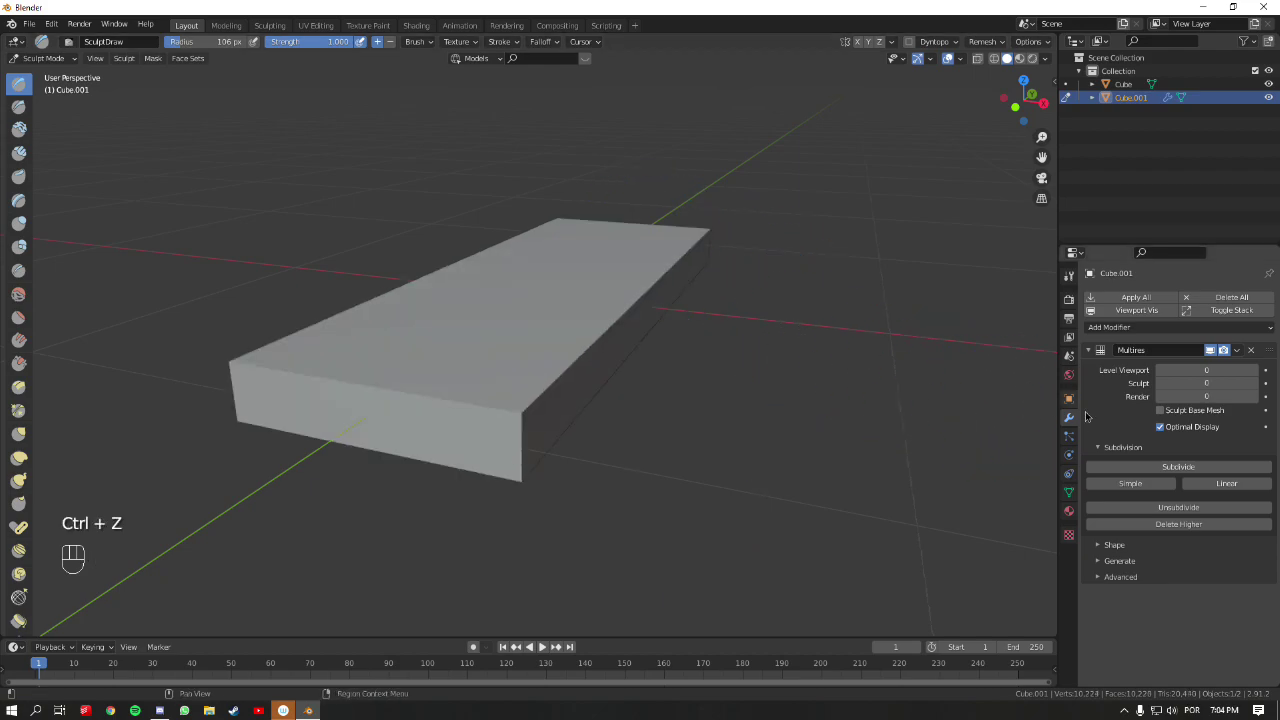
{"action": "left_click", "coordinate": [1129, 484]}
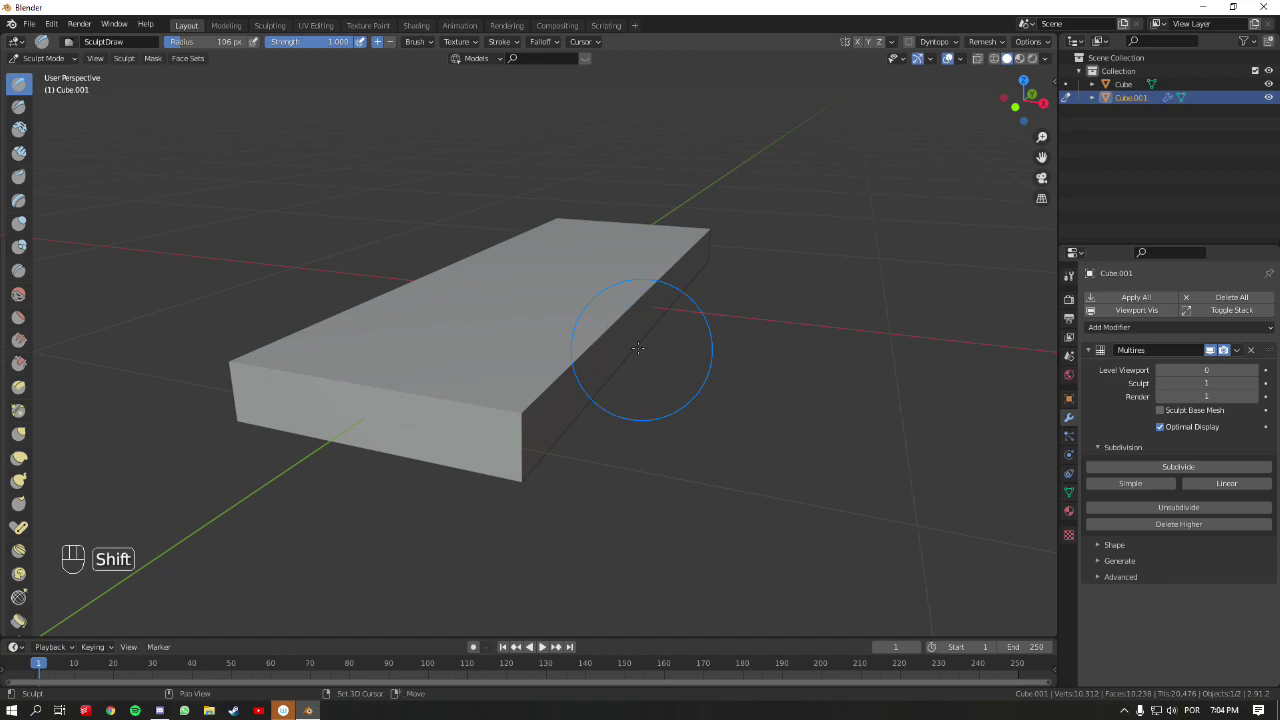
{"action": "key", "text": "shift+z"}
{"action": "mouse_move", "coordinate": [694, 271]}
{"action": "middle_mouse_down"}
{"action": "mouse_move", "coordinate": [627, 305]}
{"action": "mouse_move", "coordinate": [669, 380]}
{"action": "middle_mouse_up"}
{"action": "mouse_move", "coordinate": [571, 329]}
{"action": "middle_mouse_down"}
{"action": "mouse_move", "coordinate": [699, 361]}
{"action": "mouse_move", "coordinate": [700, 300]}
{"action": "mouse_move", "coordinate": [670, 300]}
{"action": "mouse_move", "coordinate": [642, 322]}
{"action": "middle_mouse_up"}
{"action": "key", "text": "shift+z"}
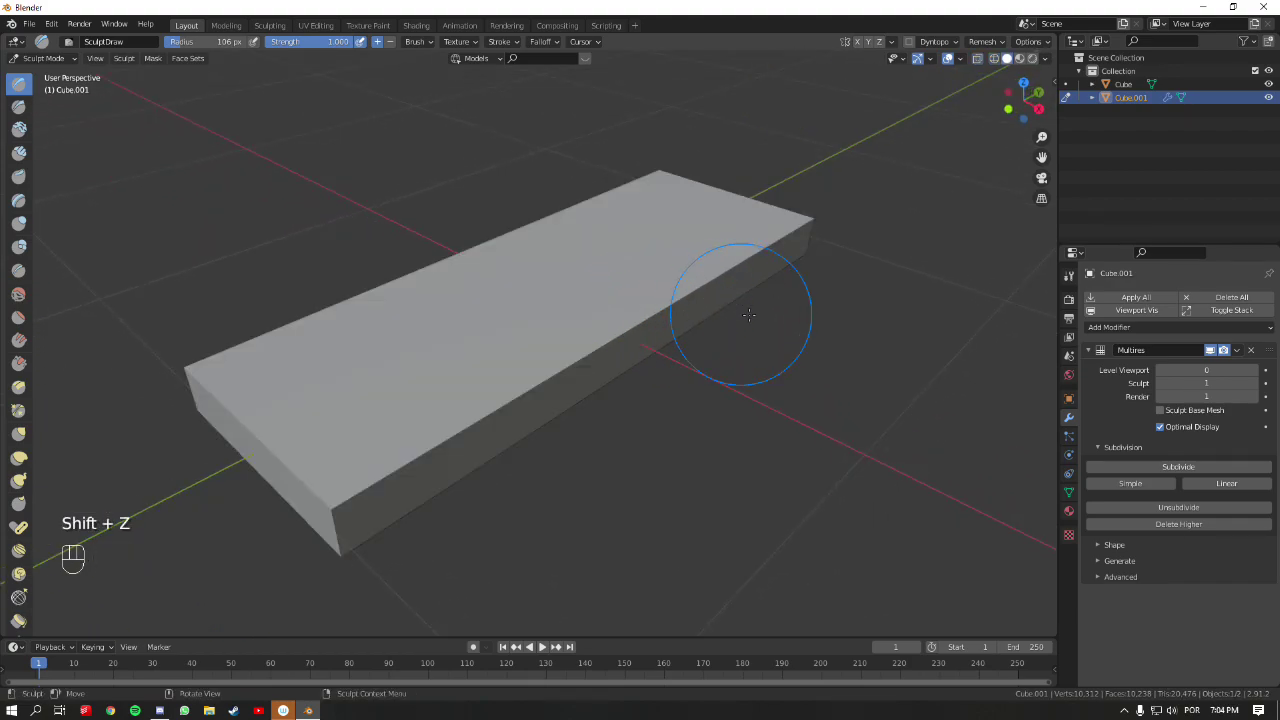
- Subdivide the plank to Multires level 2 with Simple and inspect the denser mesh in wireframe
{"action": "left_click", "coordinate": [1156, 490]}
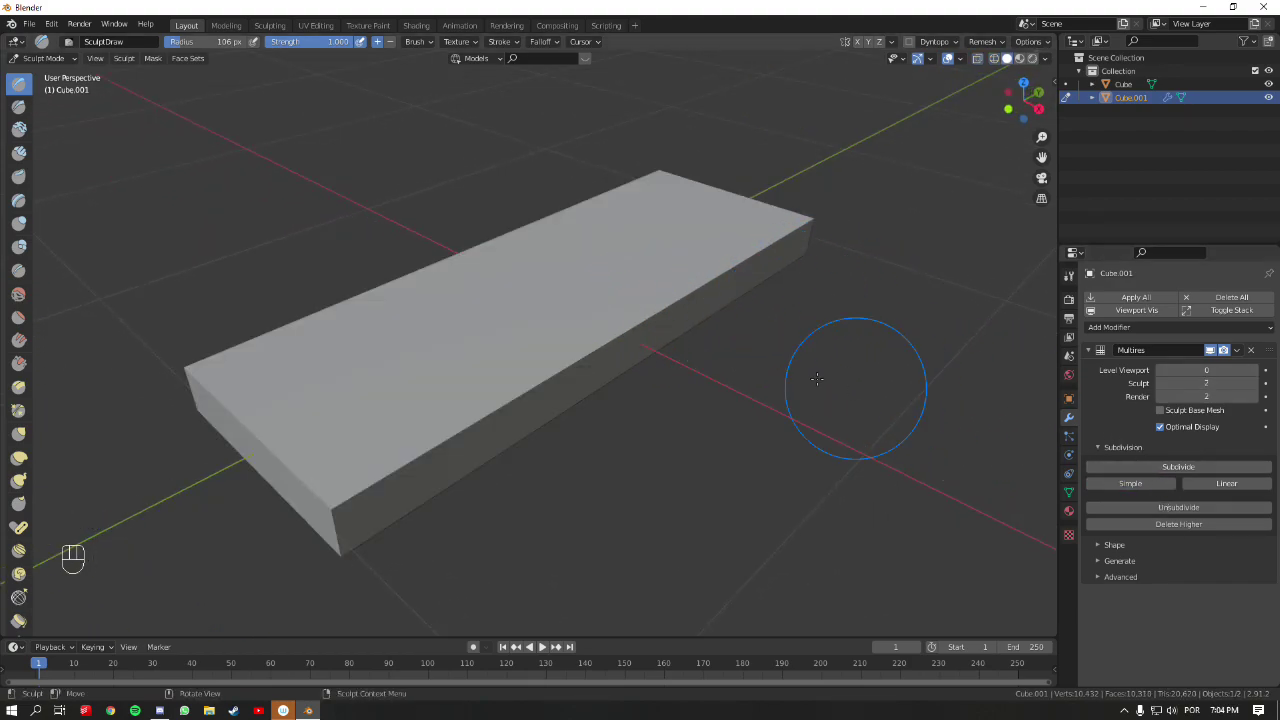
{"action": "key", "text": "shift+z"}
{"action": "middle_click_drag", "start_coordinate": [686, 329], "coordinate": [686, 349]}
{"action": "mouse_move", "coordinate": [677, 200]}
{"action": "middle_mouse_down"}
{"action": "mouse_move", "coordinate": [682, 253]}
{"action": "mouse_move", "coordinate": [625, 343]}
{"action": "middle_mouse_up"}
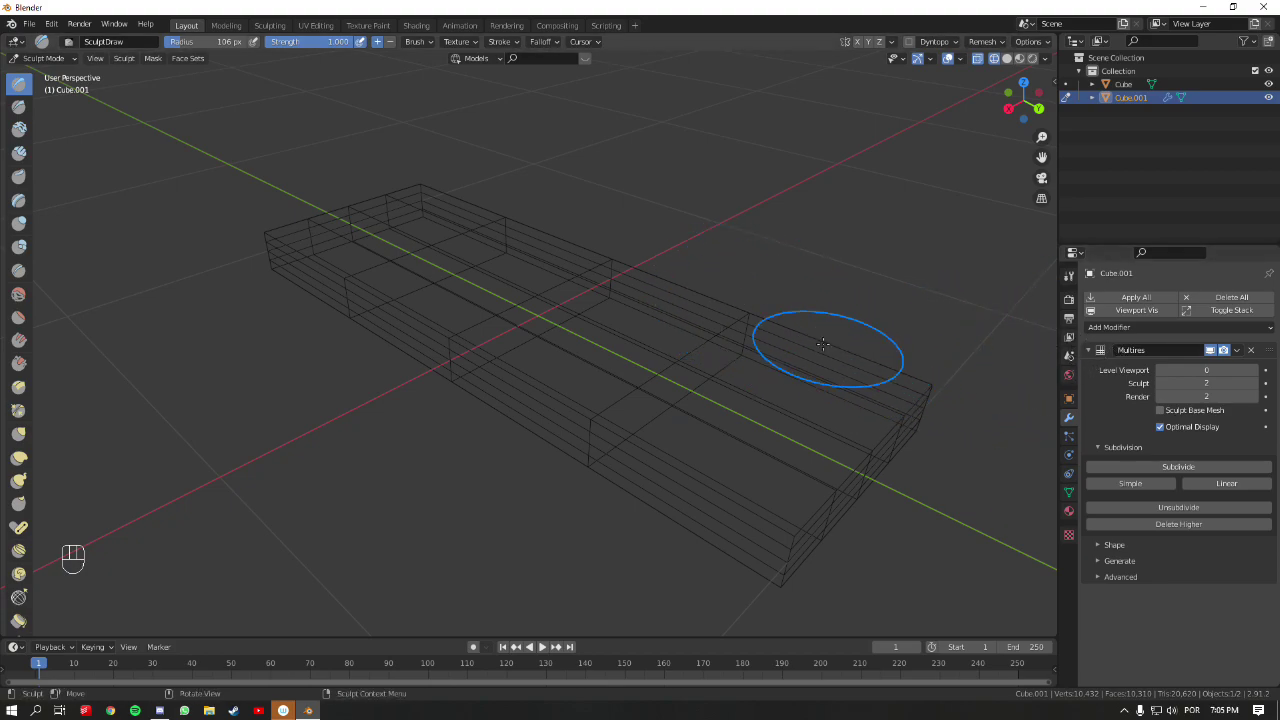
{"action": "key", "text": "shift+z"}
{"action": "mouse_move", "coordinate": [749, 309]}
{"action": "middle_mouse_down"}
{"action": "mouse_move", "coordinate": [694, 309]}
{"action": "mouse_move", "coordinate": [714, 349]}
{"action": "middle_mouse_up"}
- Sculpt raised bumps across the plank's top surface with the Draw brush
{"action": "key", "text": "ctrl+Tab"}
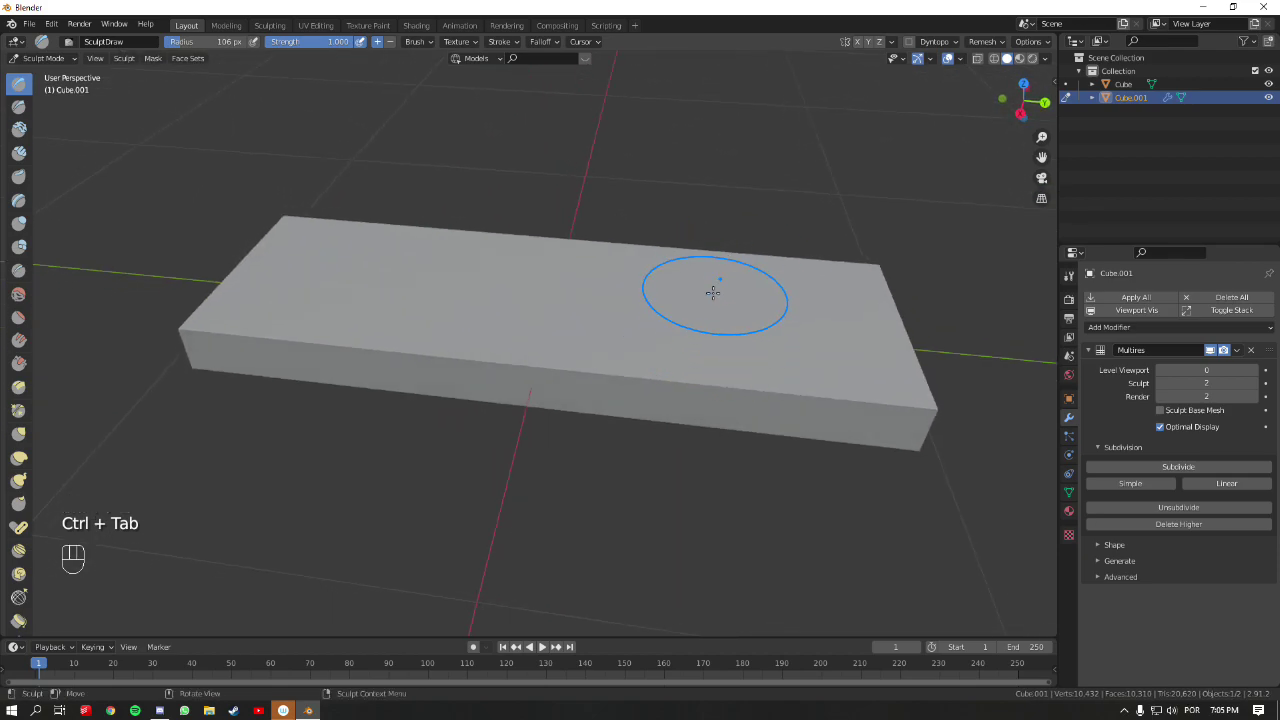
{"action": "left_click_drag", "start_coordinate": [743, 329], "coordinate": [724, 336]}
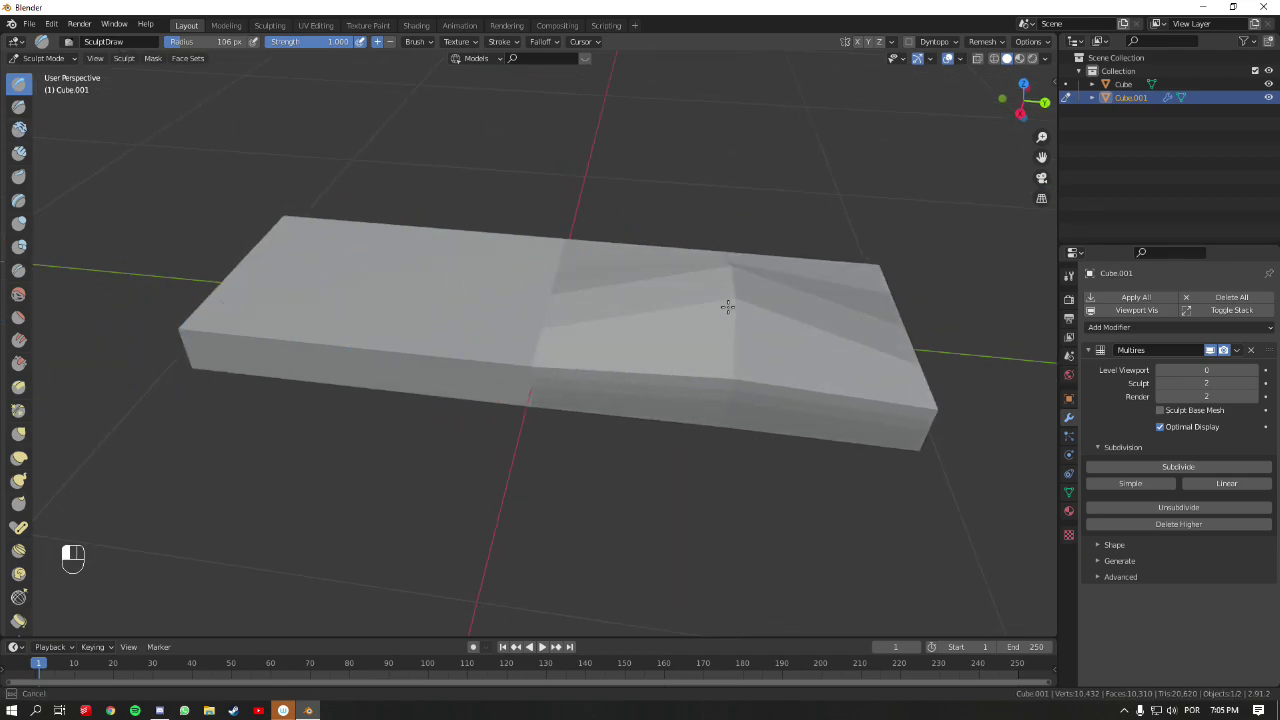
{"action": "left_click_drag", "start_coordinate": [509, 337], "coordinate": [440, 322]}
{"action": "mouse_move", "coordinate": [291, 317]}
{"action": "middle_mouse_down"}
{"action": "mouse_move", "coordinate": [334, 306]}
{"action": "mouse_move", "coordinate": [471, 314]}
{"action": "mouse_move", "coordinate": [491, 329]}
{"action": "middle_mouse_up"}
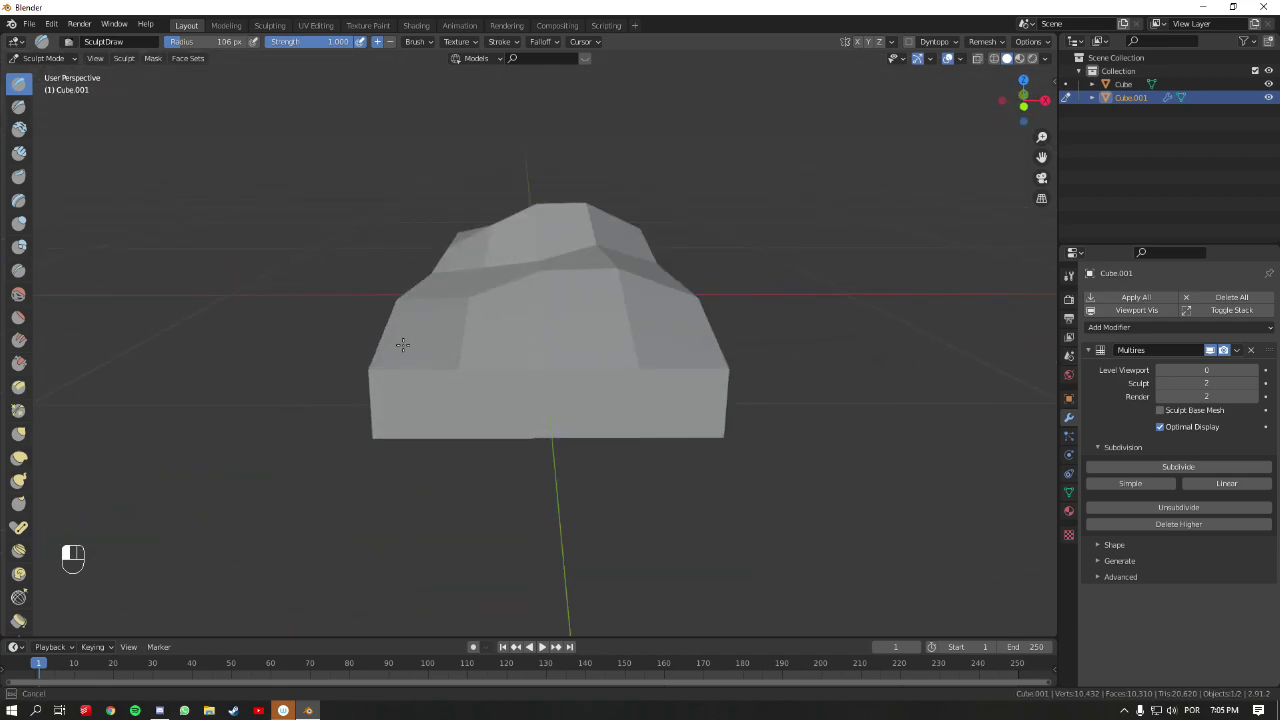
{"action": "left_click_drag", "start_coordinate": [401, 345], "coordinate": [428, 294]}
{"action": "mouse_move", "coordinate": [458, 212]}
{"action": "middle_mouse_down"}
{"action": "mouse_move", "coordinate": [650, 198]}
{"action": "mouse_move", "coordinate": [838, 216]}
{"action": "middle_mouse_up"}
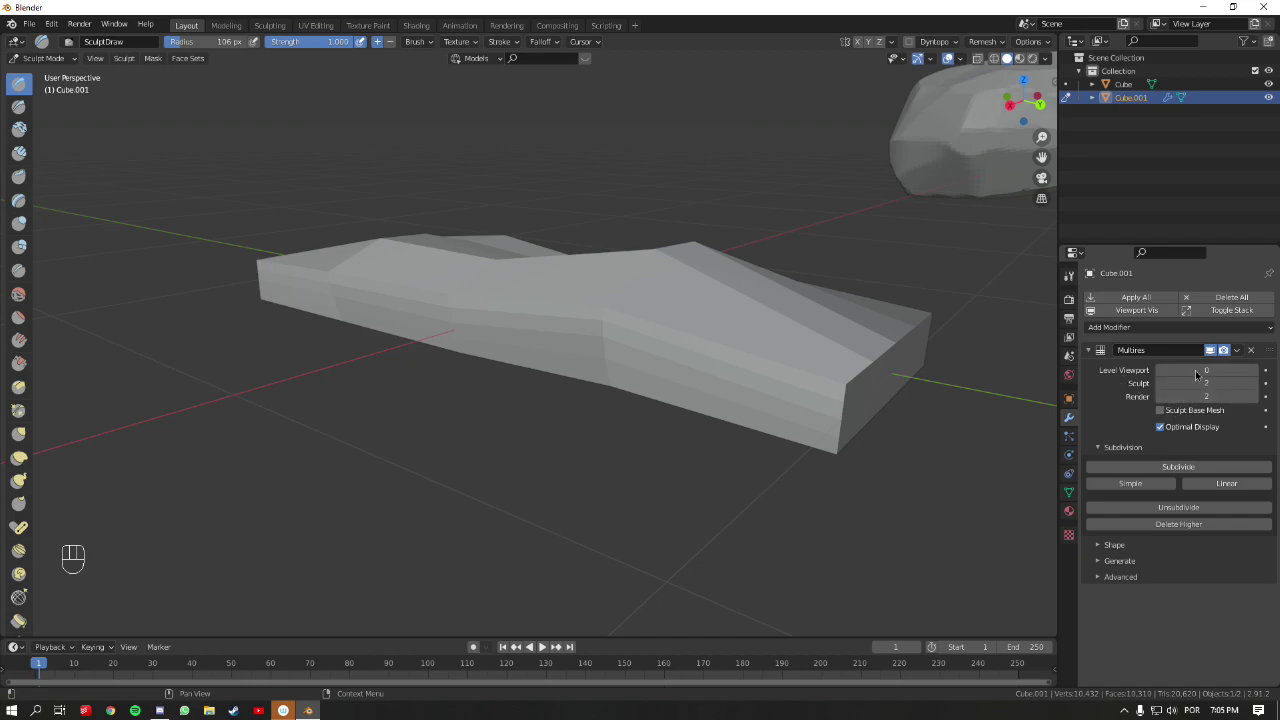
- Lower the Multires sculpt level to 1 to compare the shape, undo the trial change, and set the level back to 2
{"action": "scroll", "coordinate": [1207, 370], "scroll_direction": "up", "scroll_amount": 2, "text": "ctrl"}
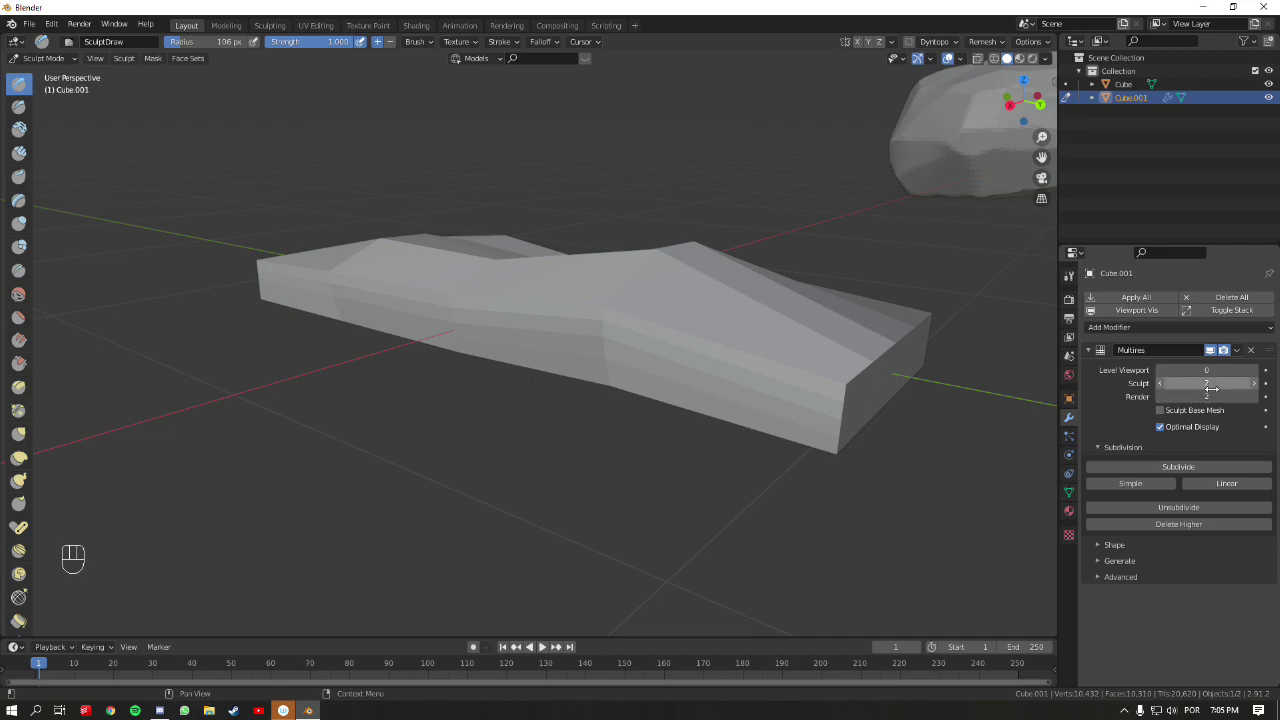
{"action": "left_click_drag", "start_coordinate": [1209, 380], "coordinate": [1188, 380]}
{"action": "middle_click_drag", "start_coordinate": [766, 320], "coordinate": [737, 294]}
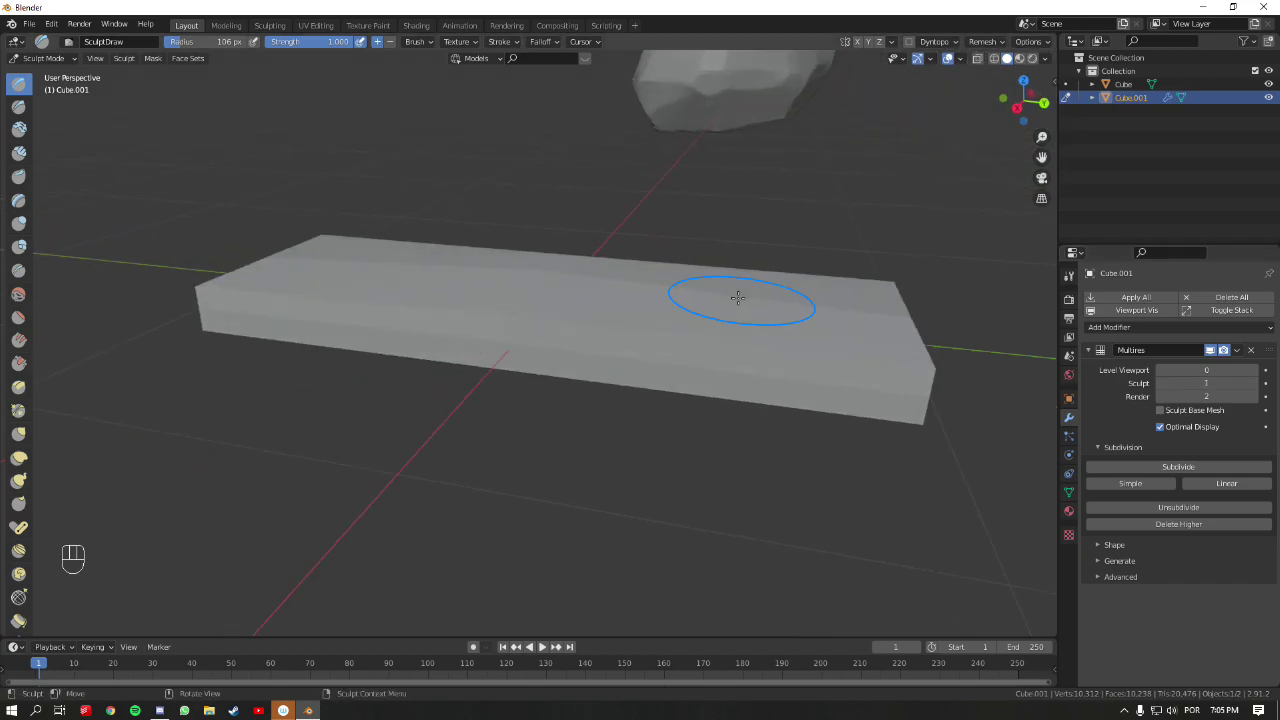
{"action": "mouse_move", "coordinate": [557, 277]}
{"action": "middle_mouse_down"}
{"action": "mouse_move", "coordinate": [549, 263]}
{"action": "mouse_move", "coordinate": [709, 314]}
{"action": "mouse_move", "coordinate": [549, 312]}
{"action": "mouse_move", "coordinate": [566, 297]}
{"action": "mouse_move", "coordinate": [749, 306]}
{"action": "mouse_move", "coordinate": [740, 271]}
{"action": "mouse_move", "coordinate": [721, 343]}
{"action": "mouse_move", "coordinate": [694, 323]}
{"action": "mouse_move", "coordinate": [774, 366]}
{"action": "mouse_move", "coordinate": [674, 329]}
{"action": "mouse_move", "coordinate": [700, 337]}
{"action": "middle_mouse_up"}
{"action": "key", "text": "ctrl+z"}
{"action": "left_click", "coordinate": [1254, 383]}
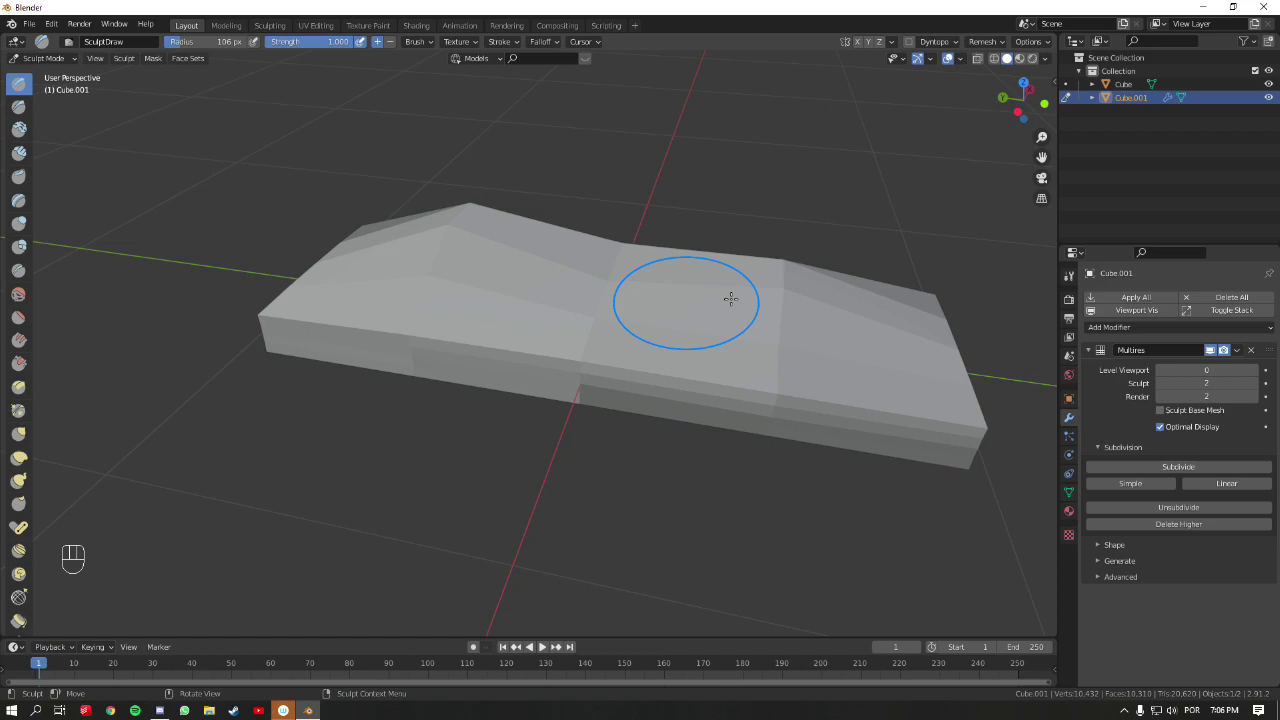
- Look over the sculpted plank and remove its Multires modifier
{"action": "mouse_move", "coordinate": [734, 374]}
{"action": "middle_mouse_down"}
{"action": "mouse_move", "coordinate": [757, 394]}
{"action": "mouse_move", "coordinate": [655, 380]}
{"action": "middle_mouse_up"}
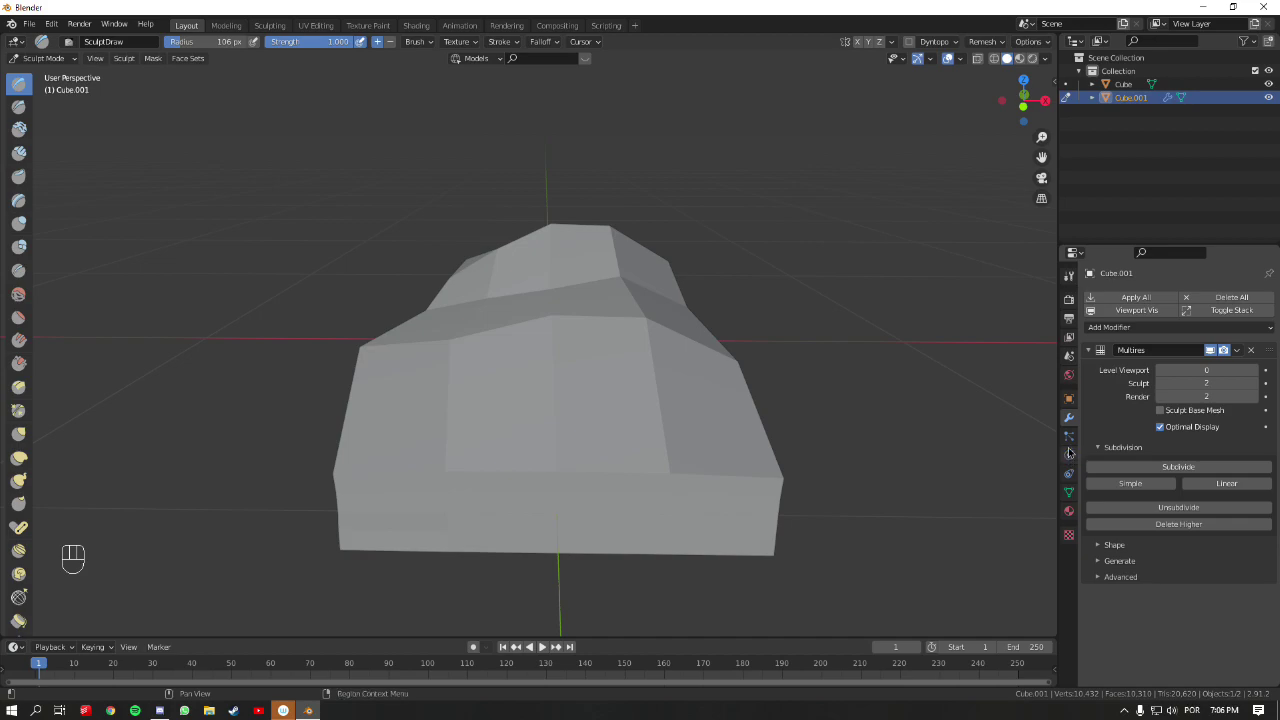
{"action": "middle_click_drag", "start_coordinate": [765, 383], "coordinate": [971, 457]}
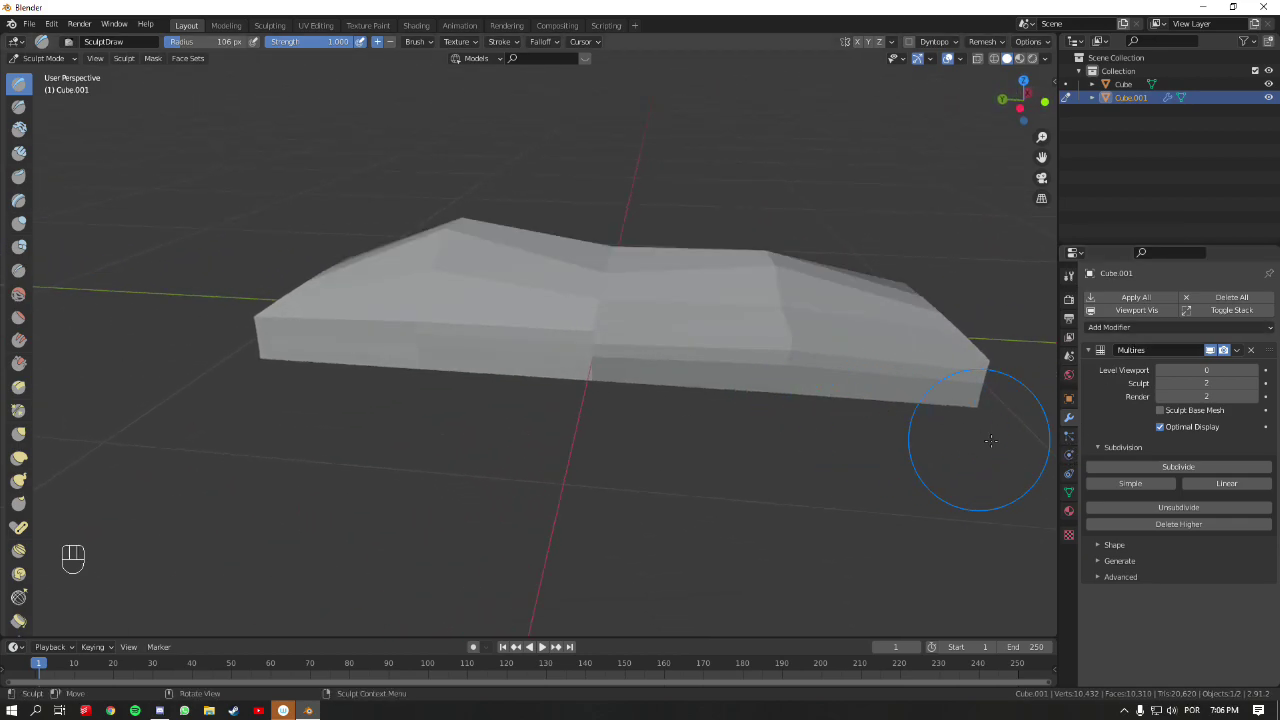
{"action": "left_click", "coordinate": [1250, 350]}
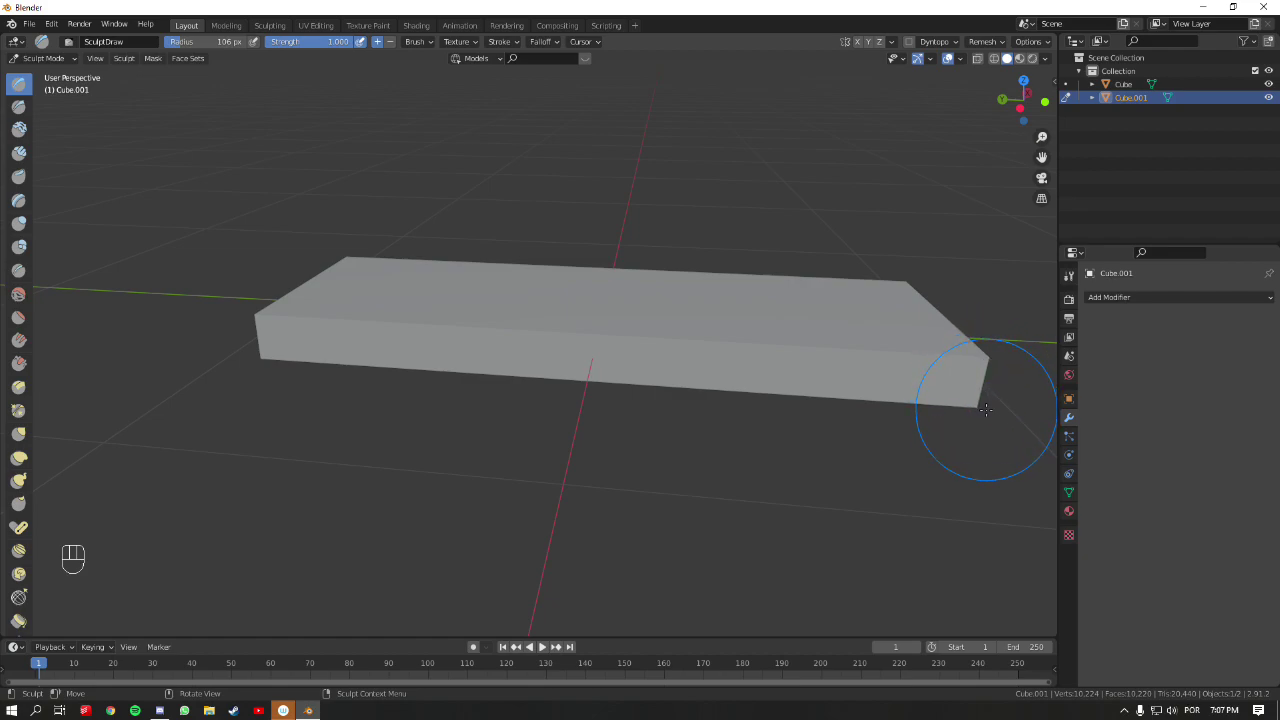
- Set the Remesh voxel size for the plank to 0.05 m
{"action": "left_click", "coordinate": [985, 41]}
{"action": "left_click", "coordinate": [983, 172]}
{"action": "left_click", "coordinate": [988, 45]}
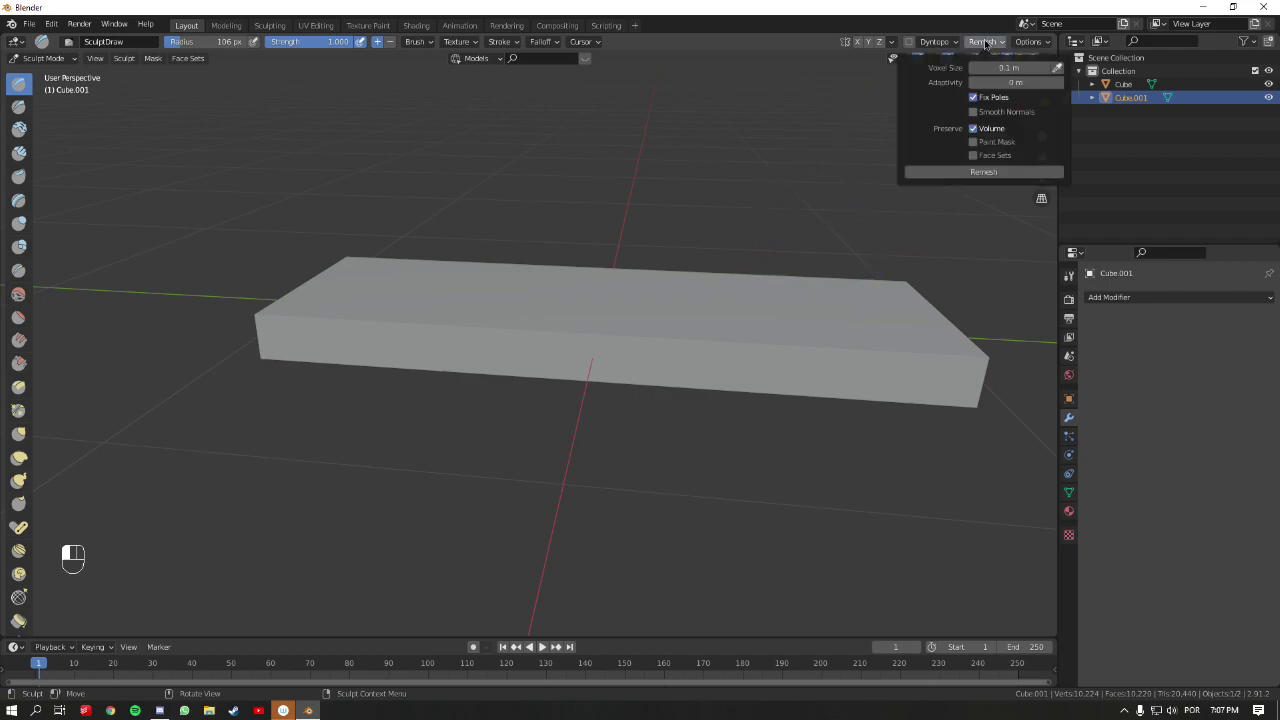
{"action": "left_click", "coordinate": [983, 68]}
{"action": "left_click", "coordinate": [980, 52]}
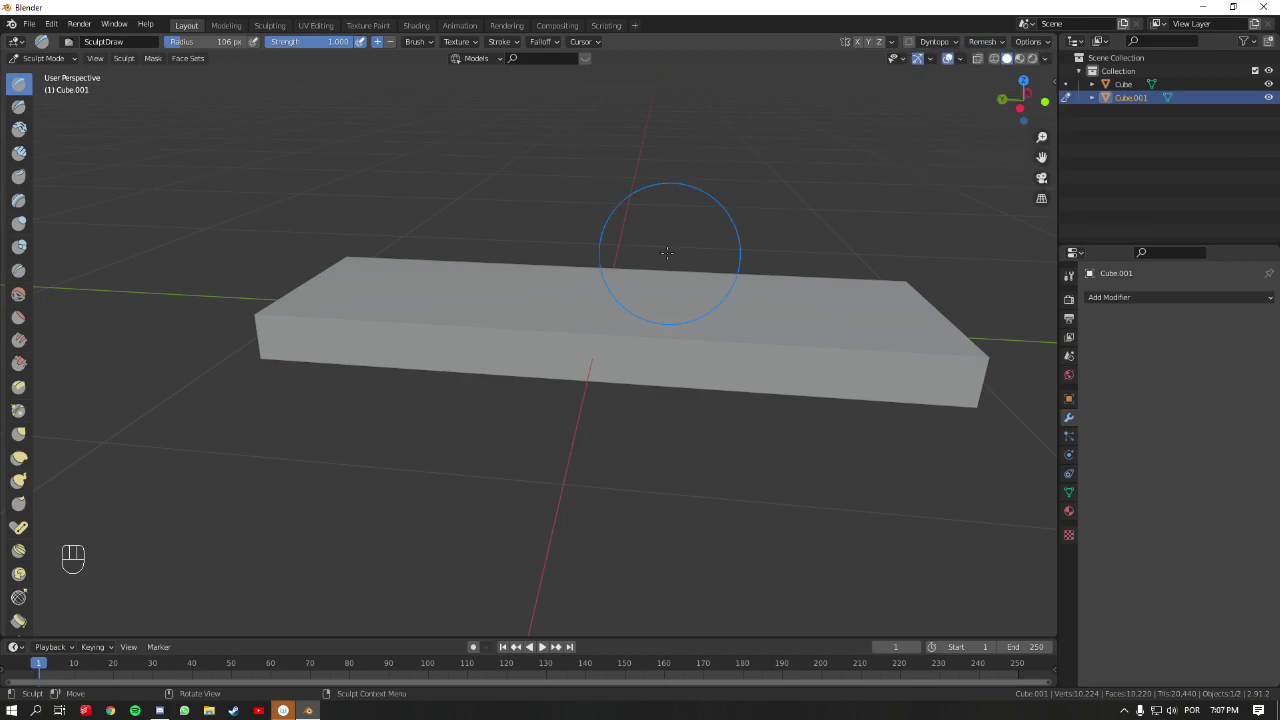
- Check the plank's original wireframe, remesh it at the 0.05 m voxel size, and display the new mesh in wireframe
{"action": "key", "text": "shift+z"}
{"action": "mouse_move", "coordinate": [672, 299]}
{"action": "middle_mouse_down"}
{"action": "mouse_move", "coordinate": [700, 323]}
{"action": "mouse_move", "coordinate": [706, 309]}
{"action": "middle_mouse_up"}
{"action": "key", "text": "shift+z"}
{"action": "key", "text": "ctrl+Tab"}
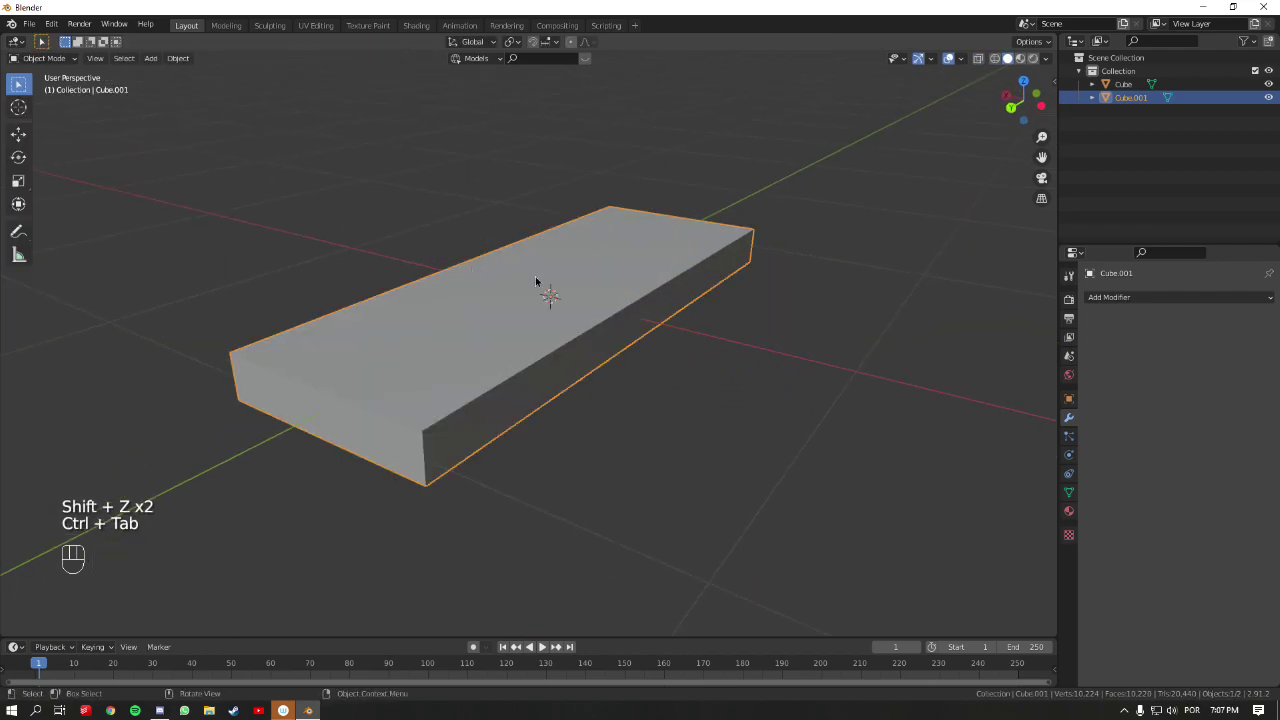
{"action": "key", "text": "ctrl+Tab"}
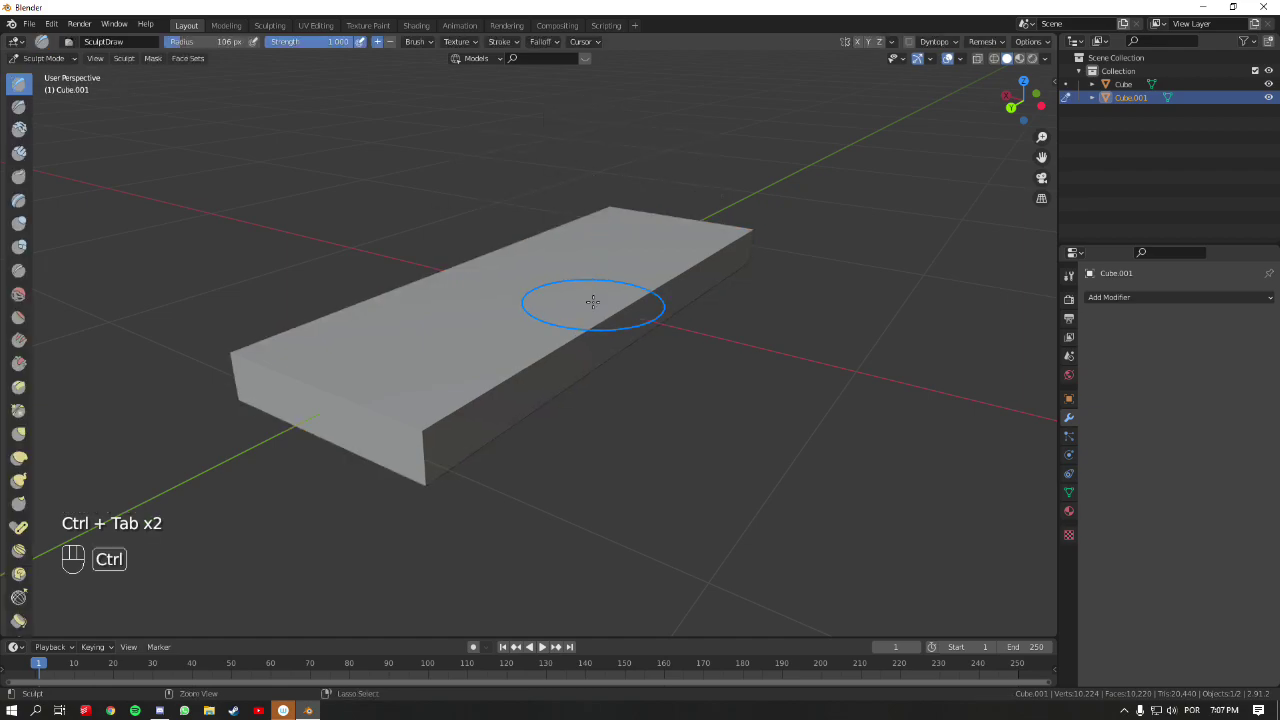
{"action": "left_click", "coordinate": [985, 42]}
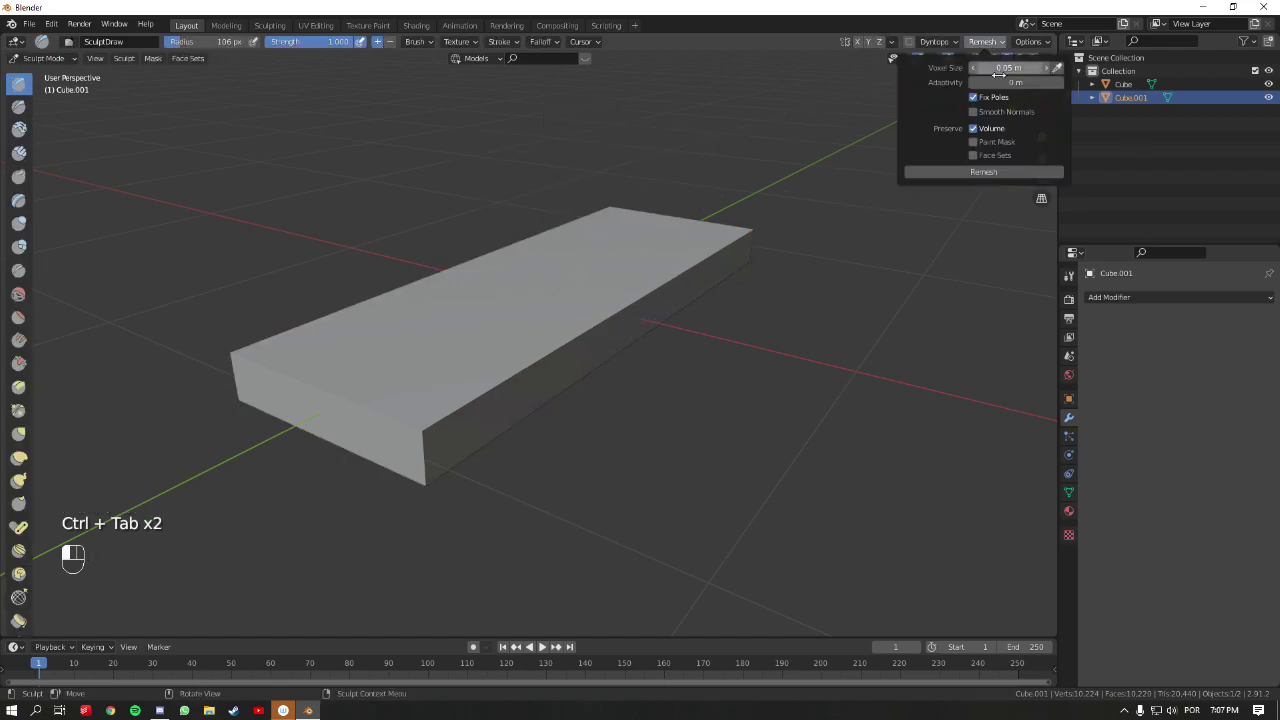
{"action": "left_click", "coordinate": [984, 172]}
{"action": "mouse_move", "coordinate": [745, 257]}
{"action": "middle_mouse_down"}
{"action": "mouse_move", "coordinate": [691, 281]}
{"action": "mouse_move", "coordinate": [800, 203]}
{"action": "middle_mouse_up"}
{"action": "key", "text": "shift+z"}
- Remesh the plank again with a voxel size of 0.02 m and return to solid shading
{"action": "left_click", "coordinate": [984, 42]}
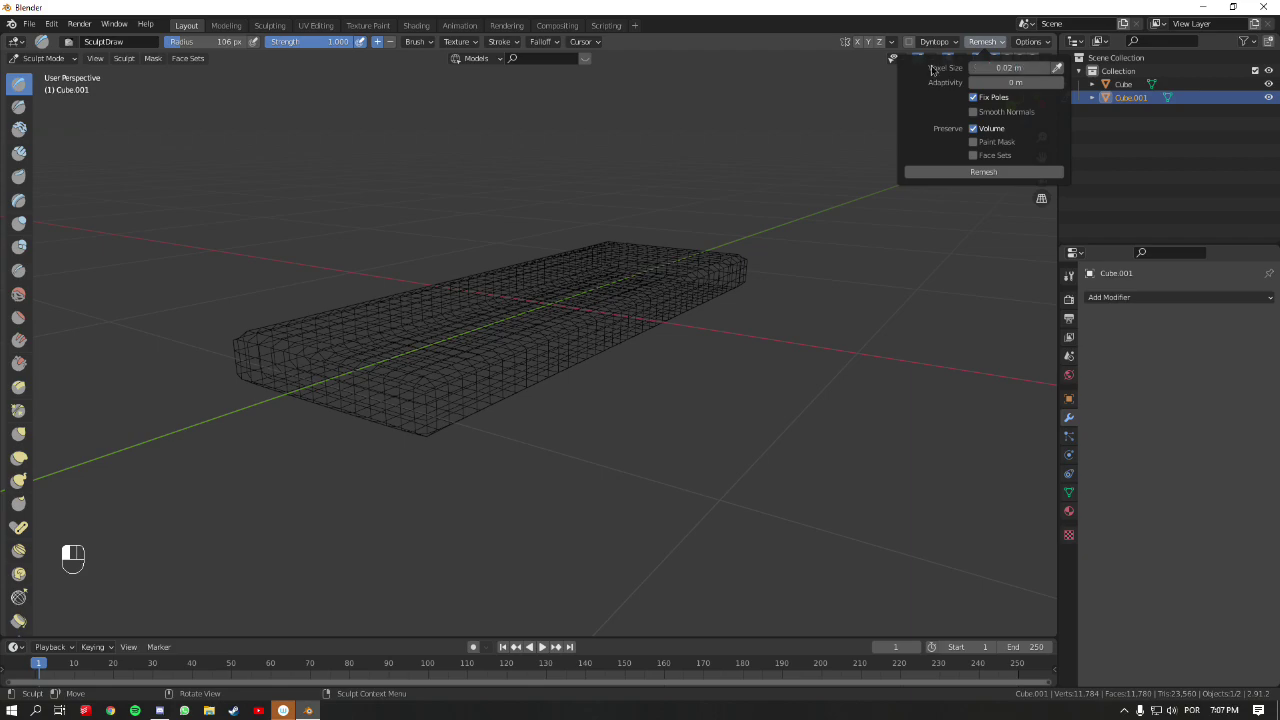
{"action": "left_click", "coordinate": [997, 44]}
{"action": "left_click", "coordinate": [997, 172]}
{"action": "mouse_move", "coordinate": [760, 330]}
{"action": "middle_mouse_down"}
{"action": "mouse_move", "coordinate": [740, 300]}
{"action": "mouse_move", "coordinate": [720, 340]}
{"action": "mouse_move", "coordinate": [757, 363]}
{"action": "mouse_move", "coordinate": [686, 329]}
{"action": "mouse_move", "coordinate": [586, 354]}
{"action": "middle_mouse_up"}
{"action": "key", "text": "shift+z"}
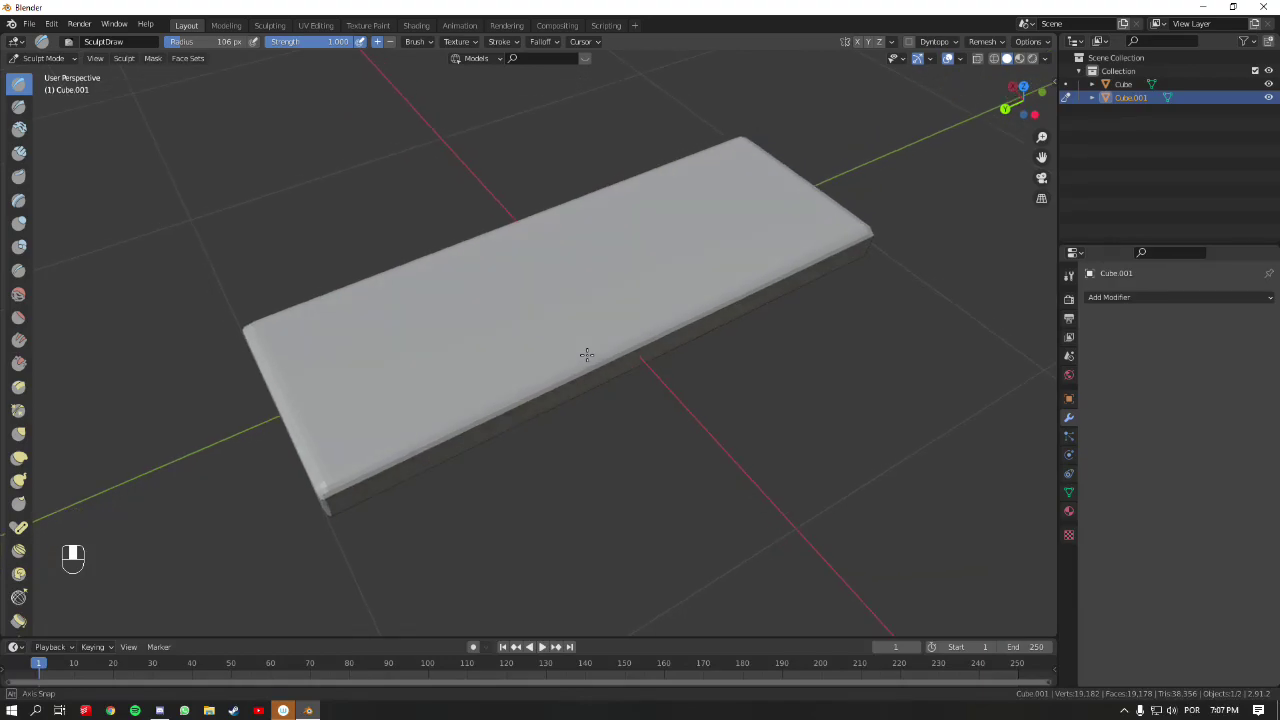
- View the plank from the top and set up the Grab brush with a radius of 284 px
{"action": "key", "text": "KP_7"}
{"action": "middle_click_drag", "start_coordinate": [651, 329], "coordinate": [669, 468], "text": "ctrl"}
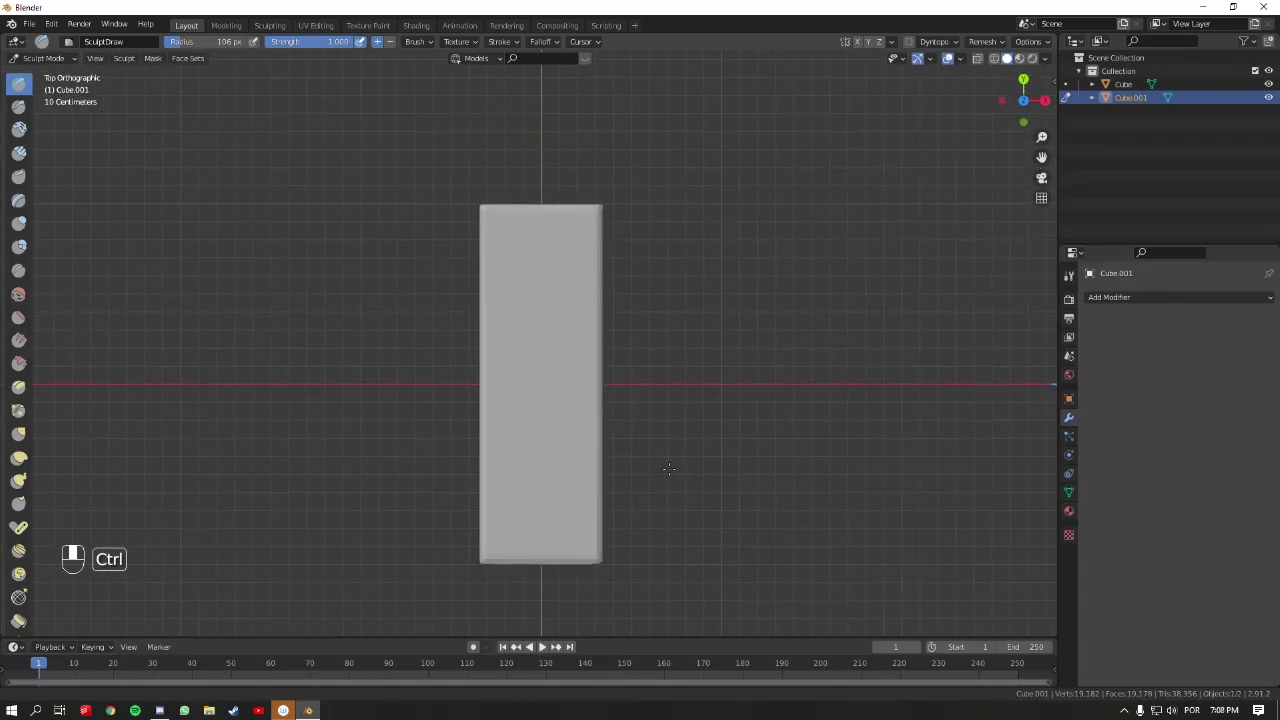
{"action": "middle_click_drag", "start_coordinate": [608, 408], "coordinate": [650, 430], "text": "shift"}
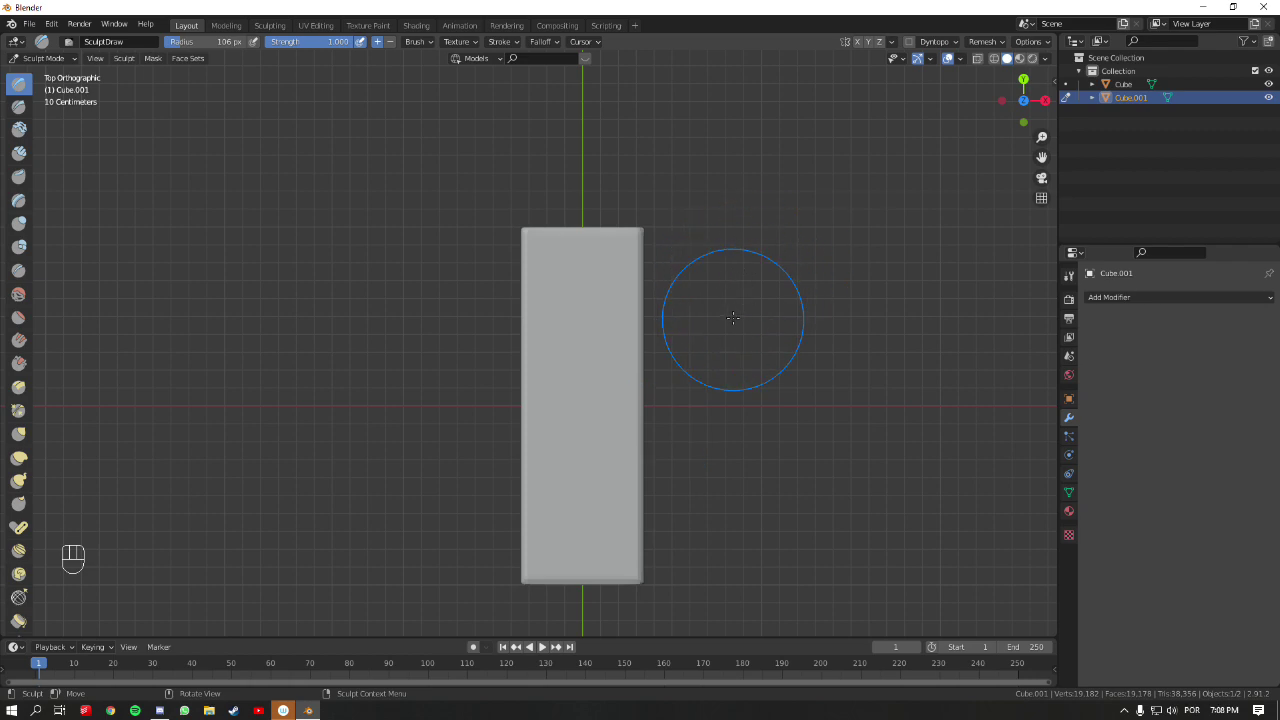
{"action": "key", "text": "g"}
{"action": "key", "text": "f"}
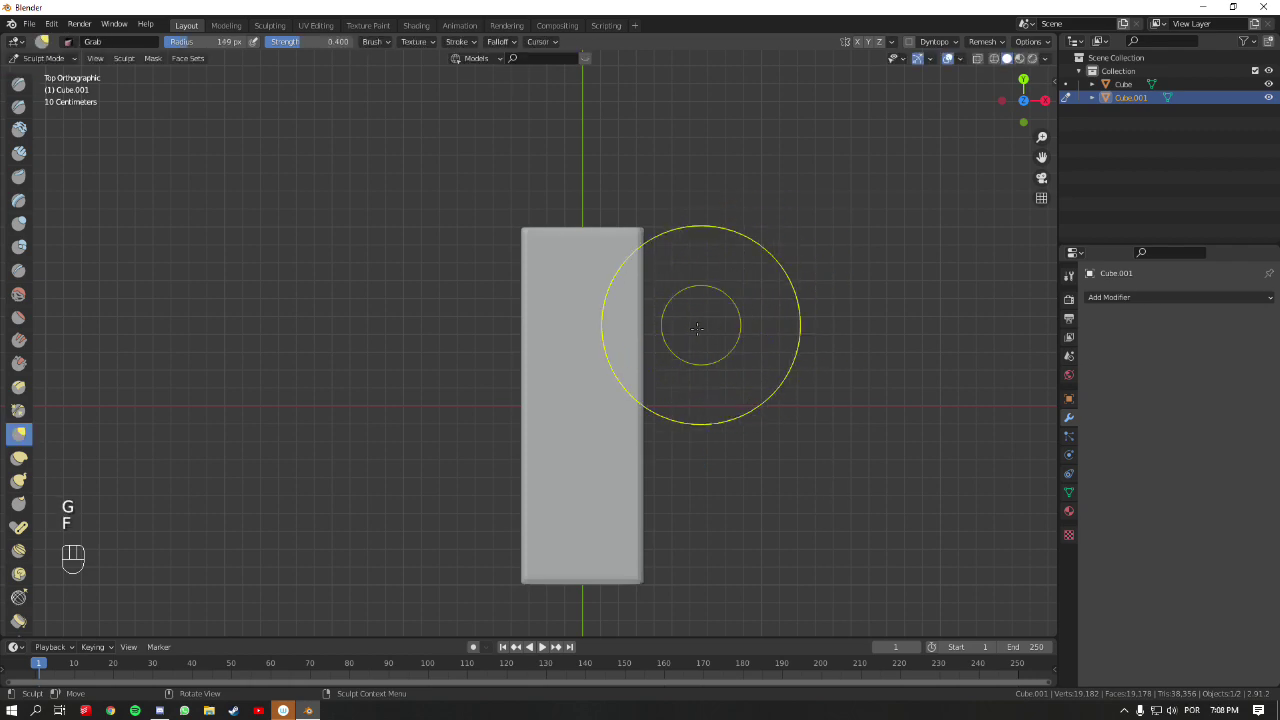
{"action": "left_click", "coordinate": [686, 364]}
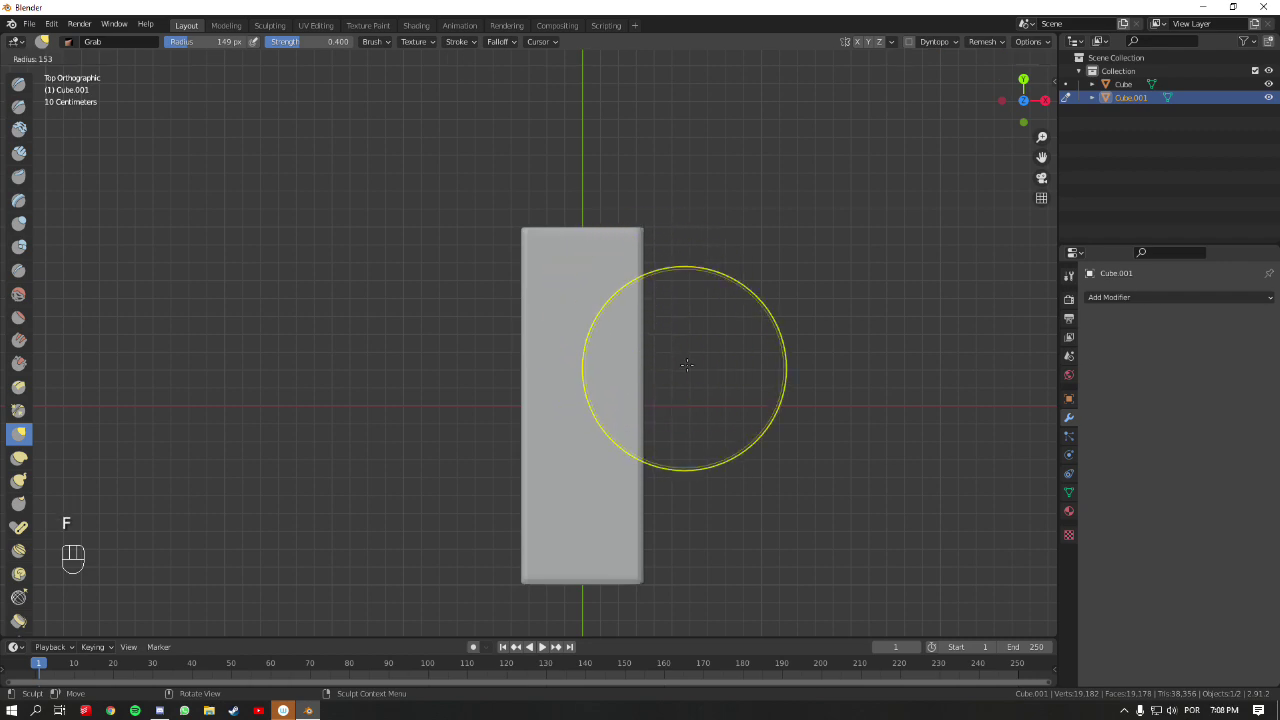
{"action": "left_click", "coordinate": [774, 371]}
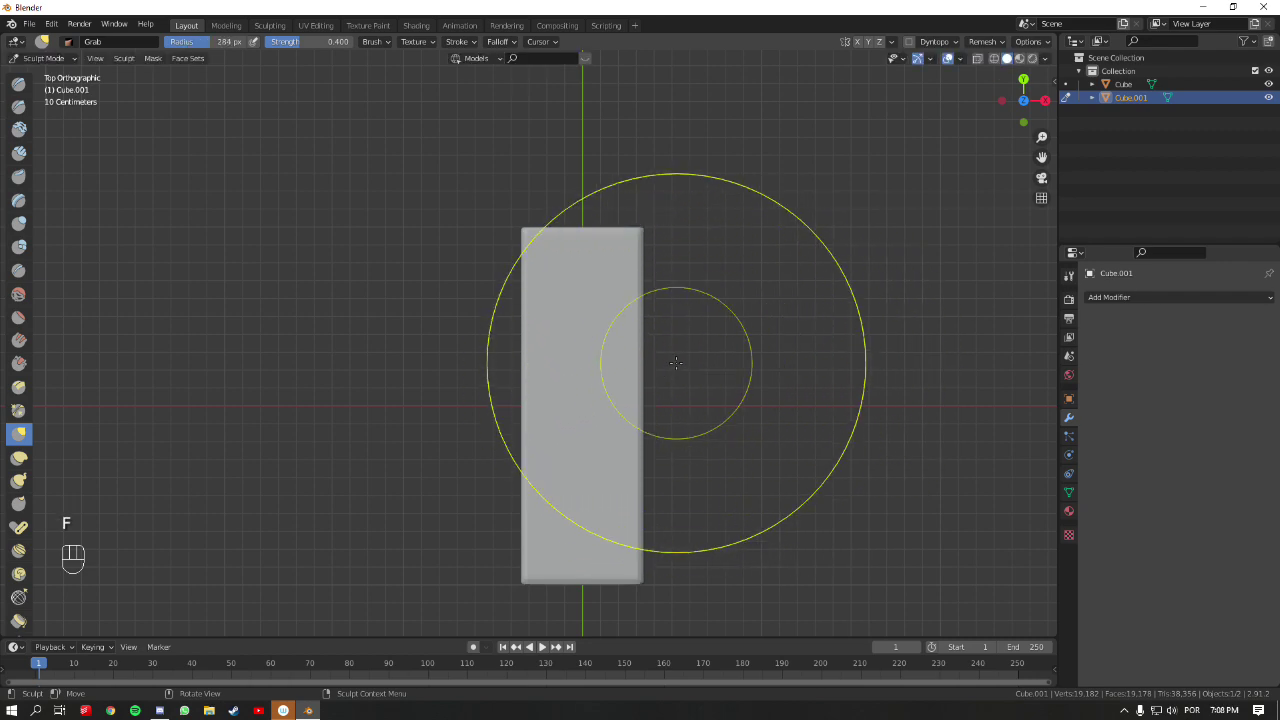
- Grab the plank's long sides slightly inward at the middle and shift its corners so the outline becomes irregular
{"action": "left_click", "coordinate": [639, 398]}
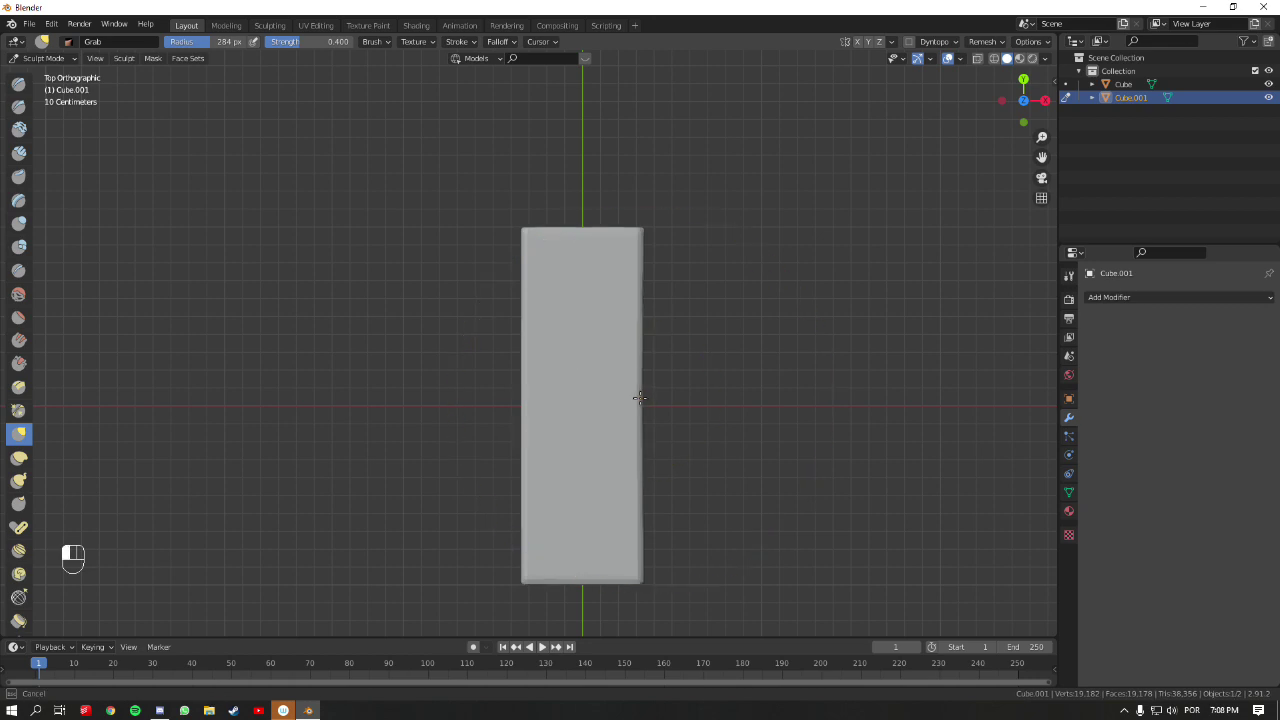
{"action": "left_click_drag", "start_coordinate": [635, 399], "coordinate": [631, 400]}
{"action": "left_click_drag", "start_coordinate": [520, 405], "coordinate": [525, 269]}
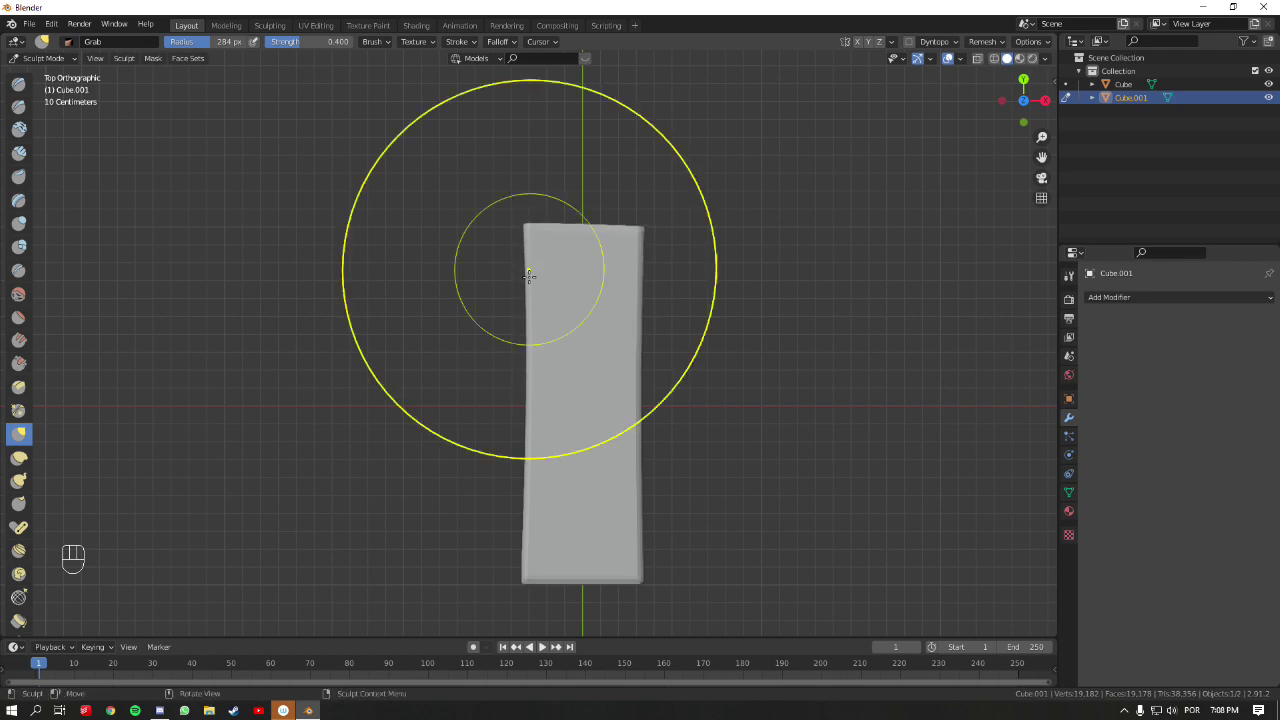
{"action": "left_click_drag", "start_coordinate": [538, 582], "coordinate": [531, 564]}
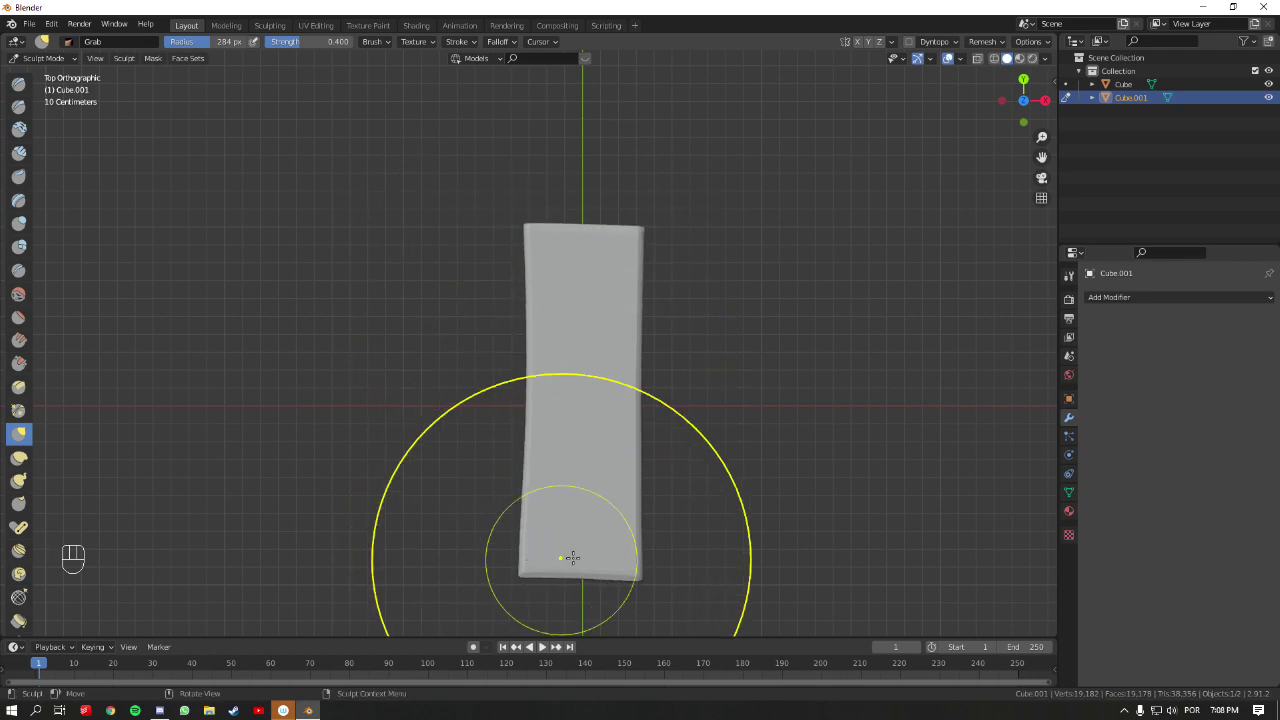
{"action": "left_click_drag", "start_coordinate": [647, 584], "coordinate": [643, 577]}
{"action": "left_click_drag", "start_coordinate": [550, 580], "coordinate": [550, 578]}
{"action": "left_click_drag", "start_coordinate": [643, 230], "coordinate": [640, 220]}
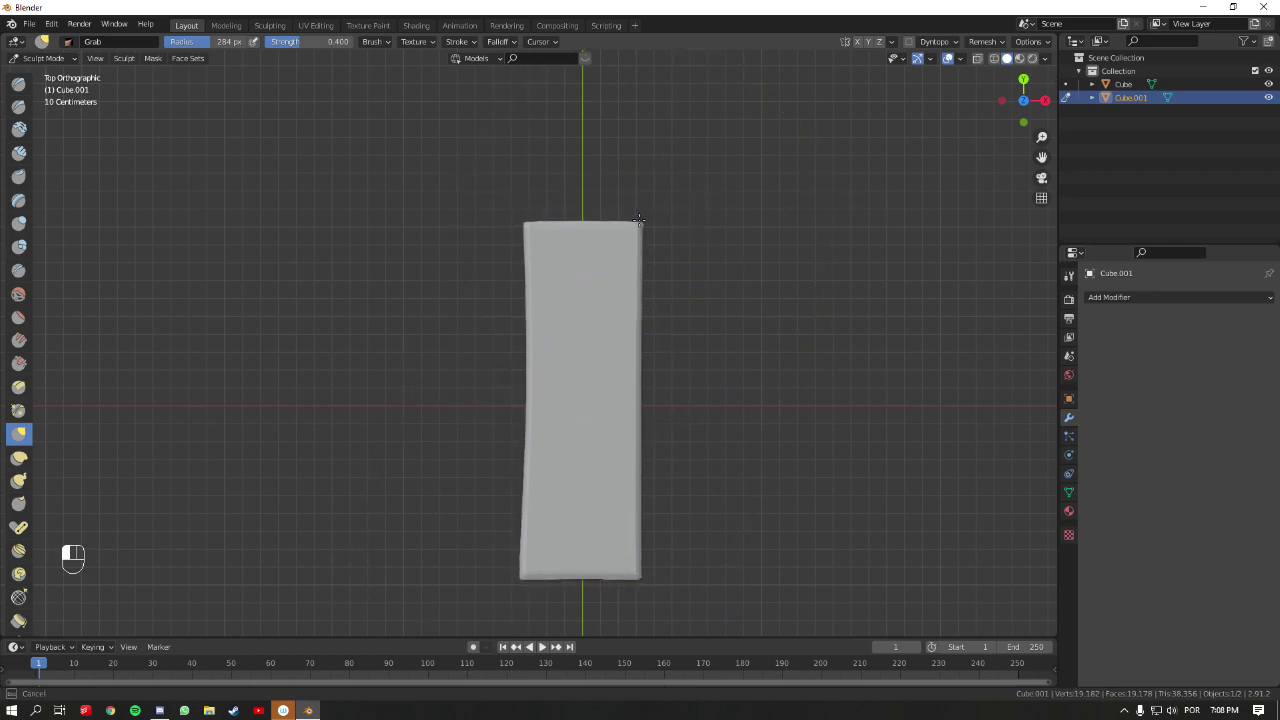
{"action": "middle_click_drag", "start_coordinate": [714, 371], "coordinate": [622, 226]}
- Bend the plank slightly along its length with the Grab brush in the right orthographic view
{"action": "key", "text": "KP_3"}
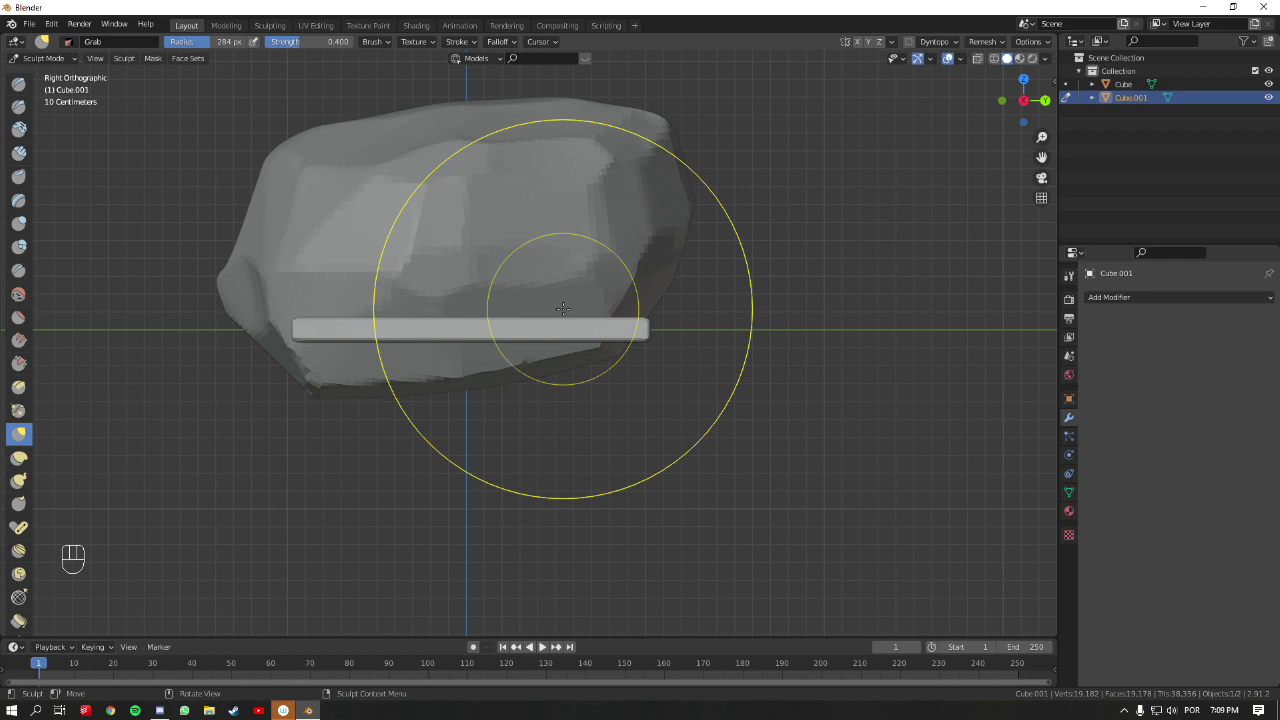
{"action": "left_click_drag", "start_coordinate": [576, 335], "coordinate": [575, 328]}
{"action": "left_click_drag", "start_coordinate": [363, 331], "coordinate": [340, 335]}
- Examine the reshaped plank from above, in perspective and at its end face
{"action": "middle_click_drag", "start_coordinate": [502, 291], "coordinate": [642, 372]}
{"action": "left_click_drag", "start_coordinate": [562, 358], "coordinate": [539, 351]}
{"action": "middle_click_drag", "start_coordinate": [560, 357], "coordinate": [606, 312]}
{"action": "left_click_drag", "start_coordinate": [618, 309], "coordinate": [628, 325]}
{"action": "mouse_move", "coordinate": [628, 325]}
{"action": "middle_mouse_down"}
{"action": "mouse_move", "coordinate": [553, 330]}
{"action": "mouse_move", "coordinate": [614, 374]}
{"action": "mouse_move", "coordinate": [587, 351]}
{"action": "middle_mouse_up"}
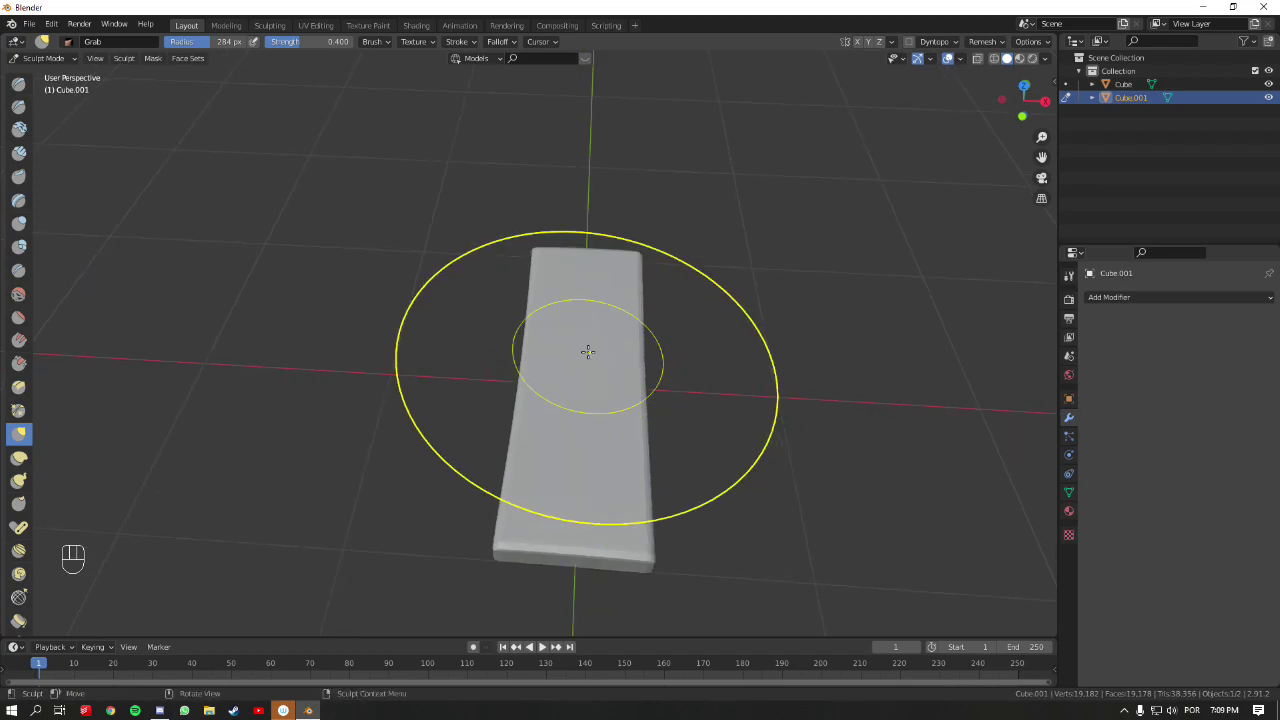
{"action": "key", "text": "KP_7"}
{"action": "mouse_move", "coordinate": [603, 378]}
{"action": "middle_mouse_down"}
{"action": "mouse_move", "coordinate": [570, 254]}
{"action": "mouse_move", "coordinate": [611, 229]}
{"action": "mouse_move", "coordinate": [620, 206]}
{"action": "mouse_move", "coordinate": [586, 292]}
{"action": "mouse_move", "coordinate": [577, 389]}
{"action": "mouse_move", "coordinate": [586, 286]}
{"action": "middle_mouse_up"}
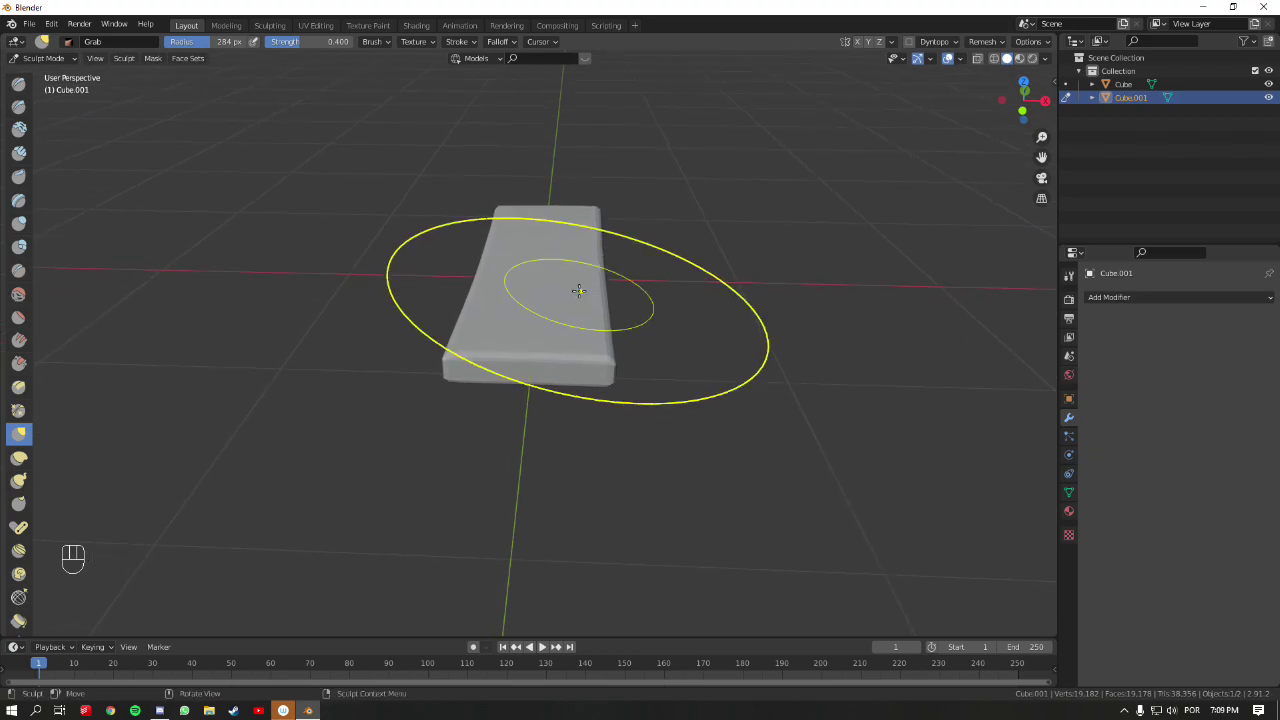
{"action": "key", "text": "KP_7"}
{"action": "mouse_move", "coordinate": [580, 471]}
{"action": "middle_mouse_down", "text": "shift"}
{"action": "mouse_move", "coordinate": [619, 401]}
{"action": "mouse_move", "coordinate": [631, 413]}
{"action": "middle_mouse_up", "text": "shift"}
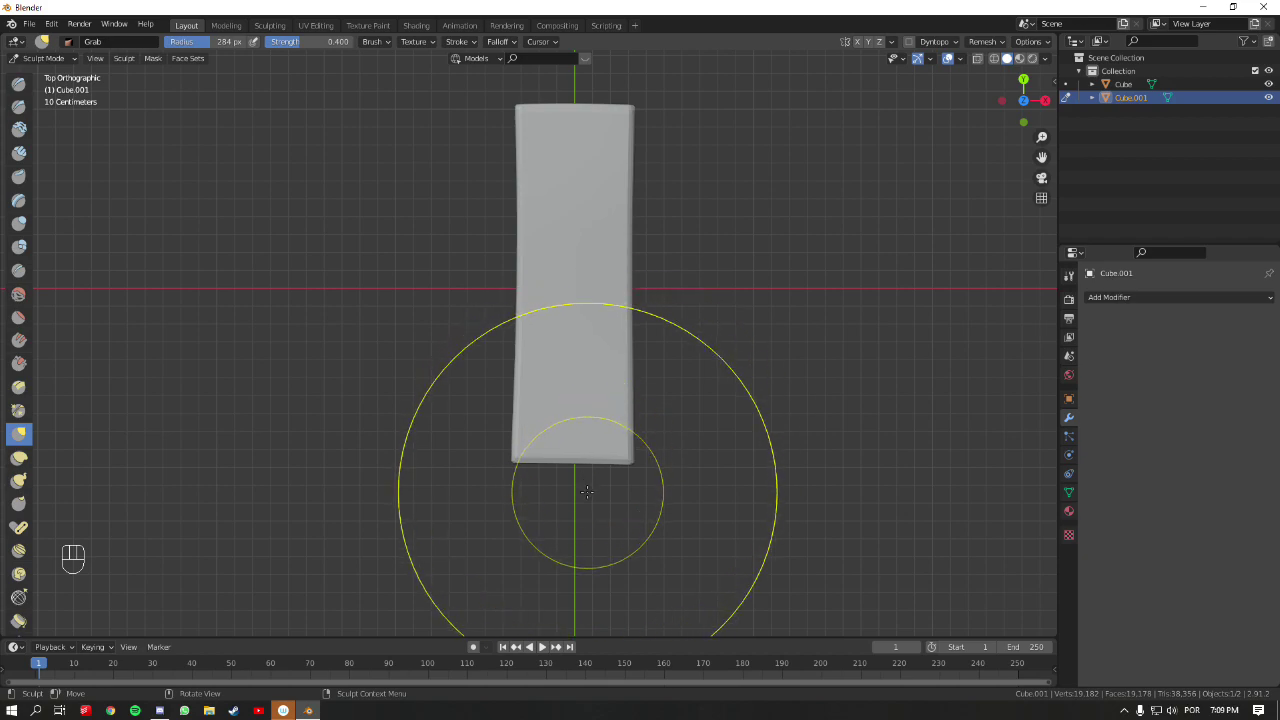
{"action": "mouse_move", "coordinate": [637, 403]}
{"action": "middle_mouse_down"}
{"action": "mouse_move", "coordinate": [620, 314]}
{"action": "mouse_move", "coordinate": [597, 391]}
{"action": "mouse_move", "coordinate": [621, 374]}
{"action": "mouse_move", "coordinate": [594, 286]}
{"action": "mouse_move", "coordinate": [485, 288]}
{"action": "mouse_move", "coordinate": [551, 280]}
{"action": "mouse_move", "coordinate": [651, 363]}
{"action": "mouse_move", "coordinate": [611, 354]}
{"action": "mouse_move", "coordinate": [589, 327]}
{"action": "middle_mouse_up"}
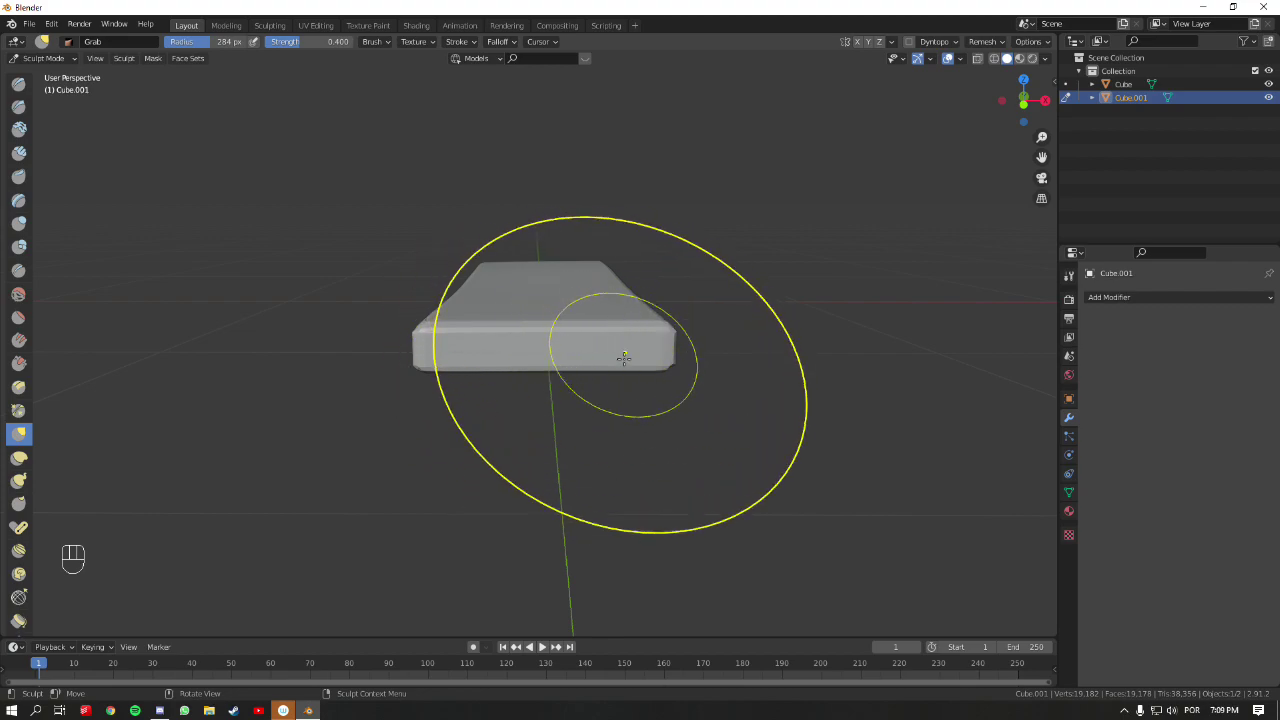
- Set the Grab brush radius to 43 px, try small pulls on the plank's end, and undo them
{"action": "key", "text": "f"}
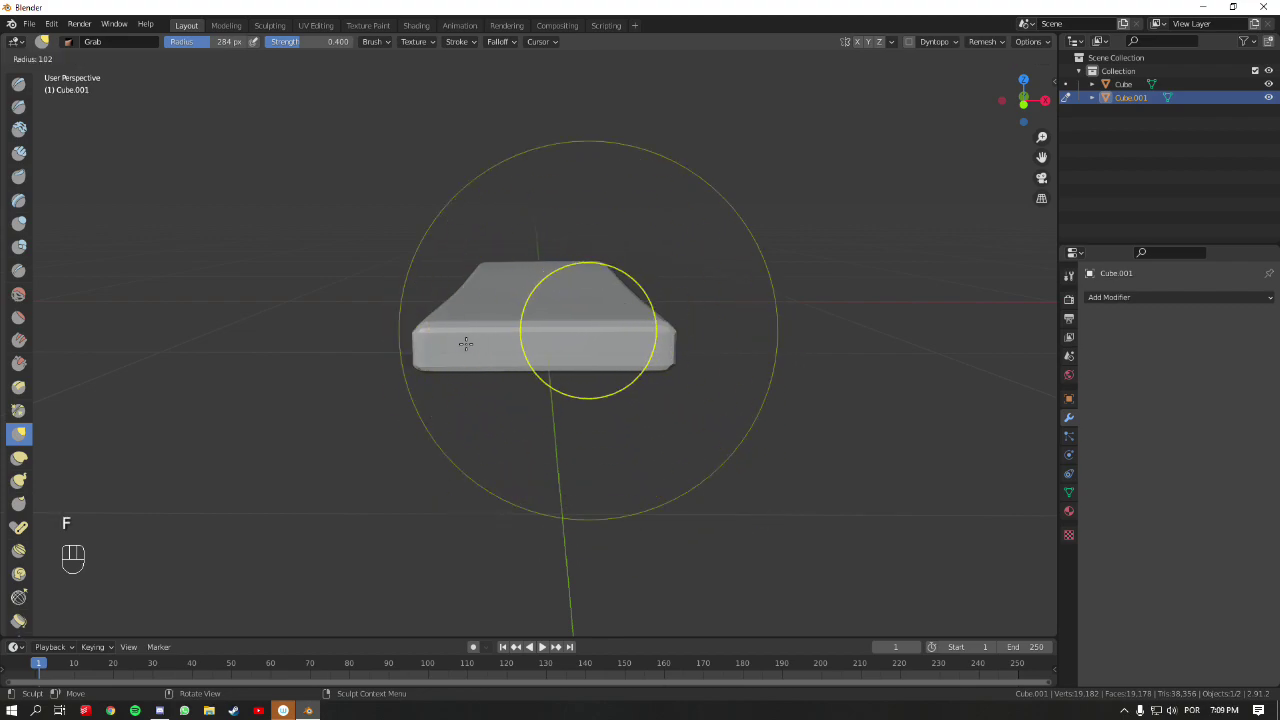
{"action": "left_click", "coordinate": [430, 351]}
{"action": "mouse_move", "coordinate": [423, 349]}
{"action": "middle_mouse_down", "text": "shift"}
{"action": "mouse_move", "coordinate": [586, 366]}
{"action": "mouse_move", "coordinate": [577, 306]}
{"action": "middle_mouse_up", "text": "shift"}
{"action": "left_click_drag", "start_coordinate": [564, 335], "coordinate": [564, 339]}
{"action": "left_click_drag", "start_coordinate": [537, 293], "coordinate": [563, 301]}
{"action": "middle_click_drag", "start_coordinate": [565, 317], "coordinate": [589, 362]}
{"action": "key", "text": "ctrl+z"}
{"action": "key", "text": "ctrl+z"}
{"action": "key", "text": "ctrl+z"}
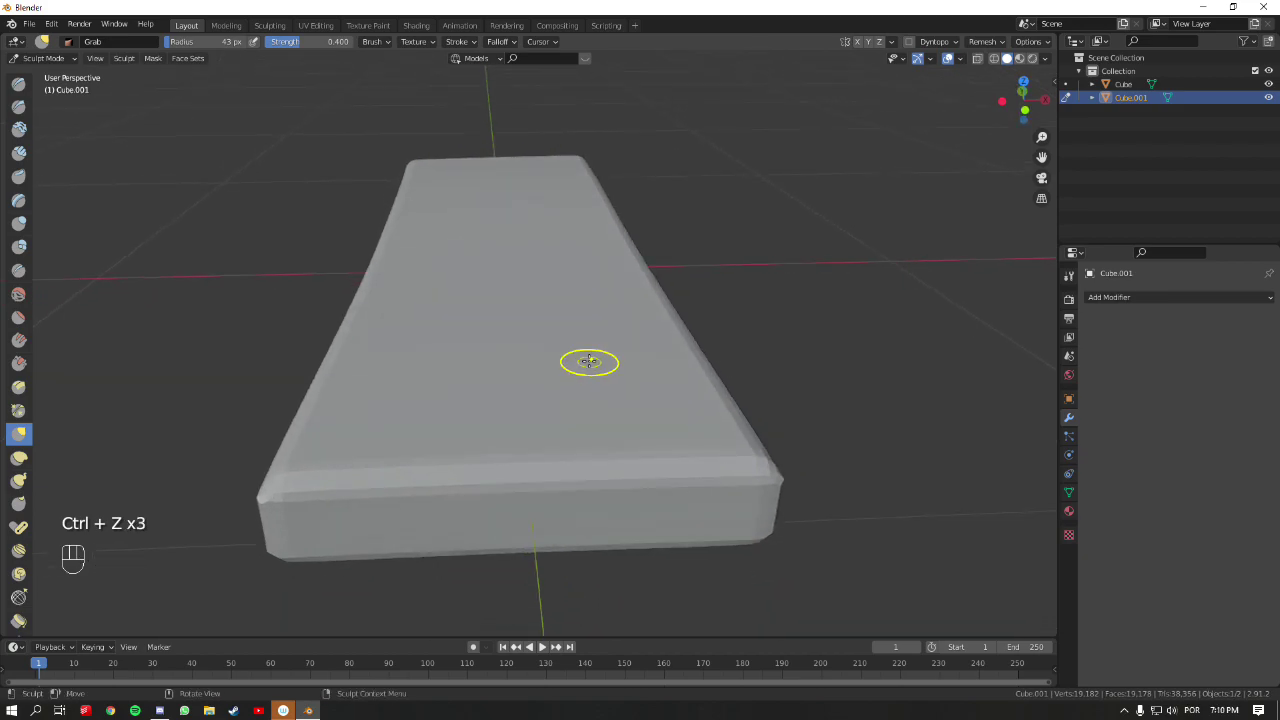
- Annotate a notched, broken extension at the plank's short end from the top view, check it in perspective, and remove the annotation
{"action": "key", "text": "KP_7"}
{"action": "middle_click_drag", "start_coordinate": [600, 409], "coordinate": [622, 336], "text": "shift"}
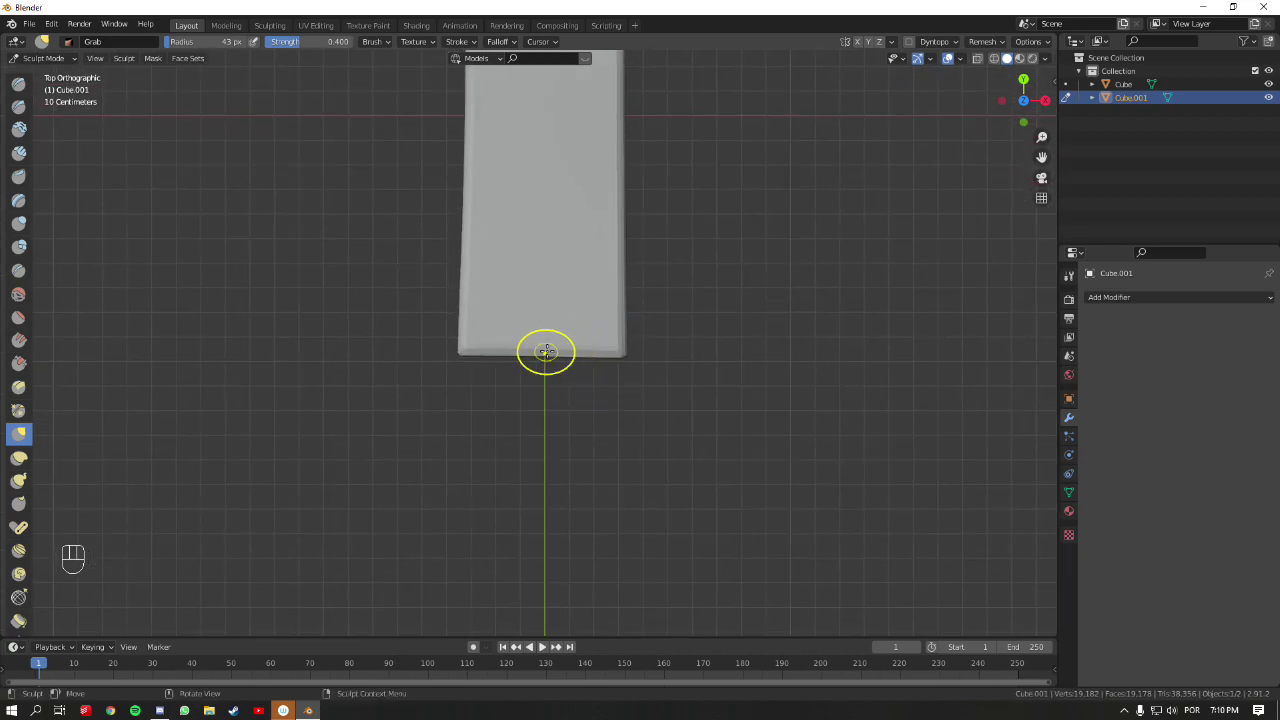
{"action": "key", "text": "space"}
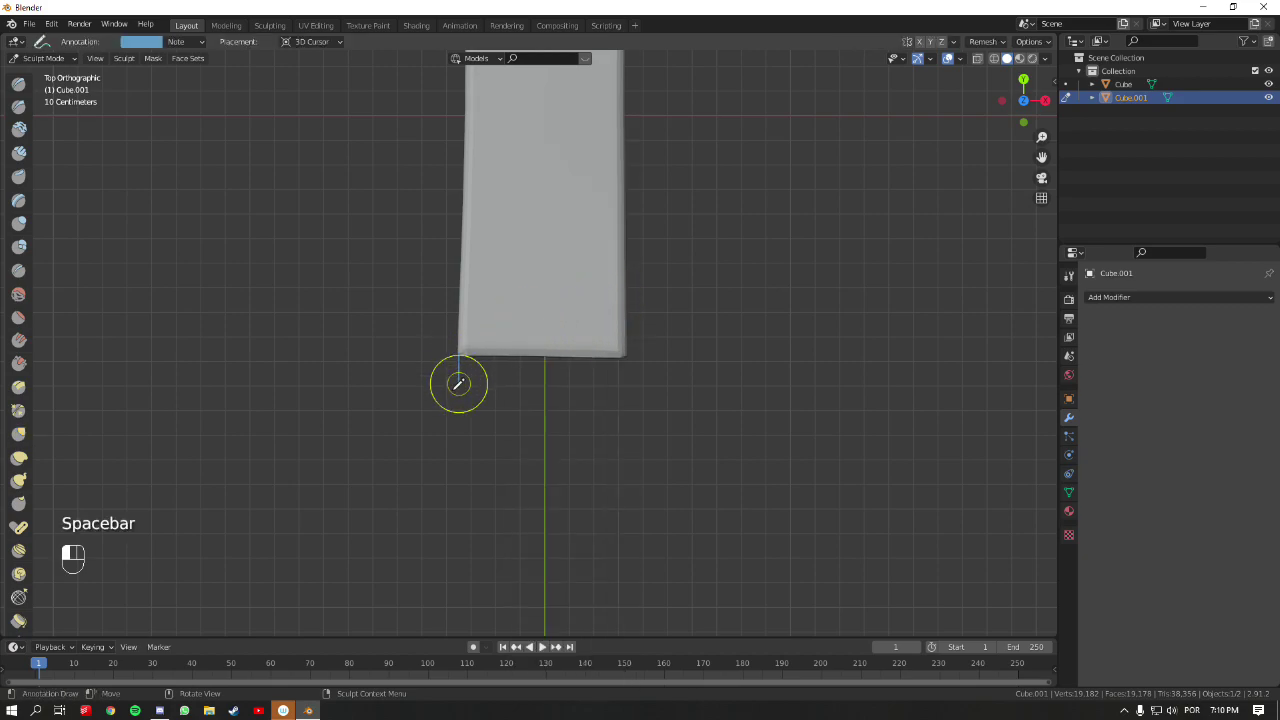
{"action": "left_click_drag", "start_coordinate": [457, 398], "coordinate": [485, 402]}
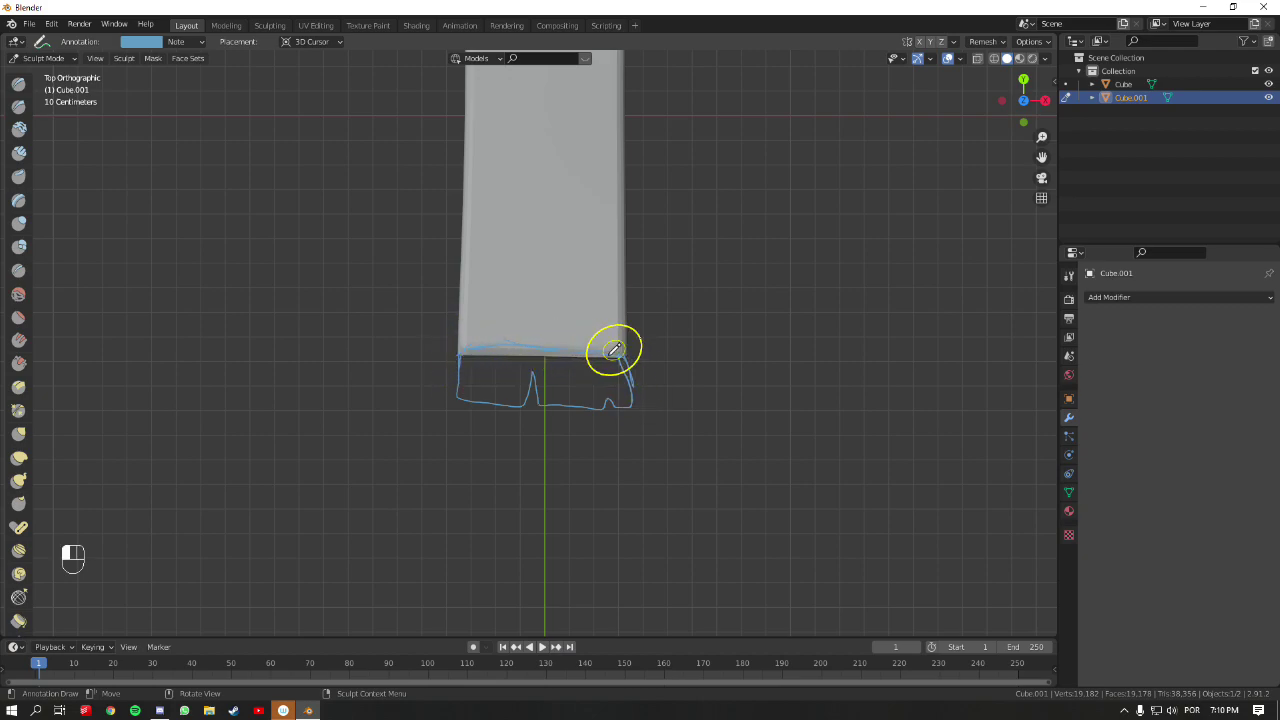
{"action": "middle_click_drag", "start_coordinate": [666, 330], "coordinate": [669, 240]}
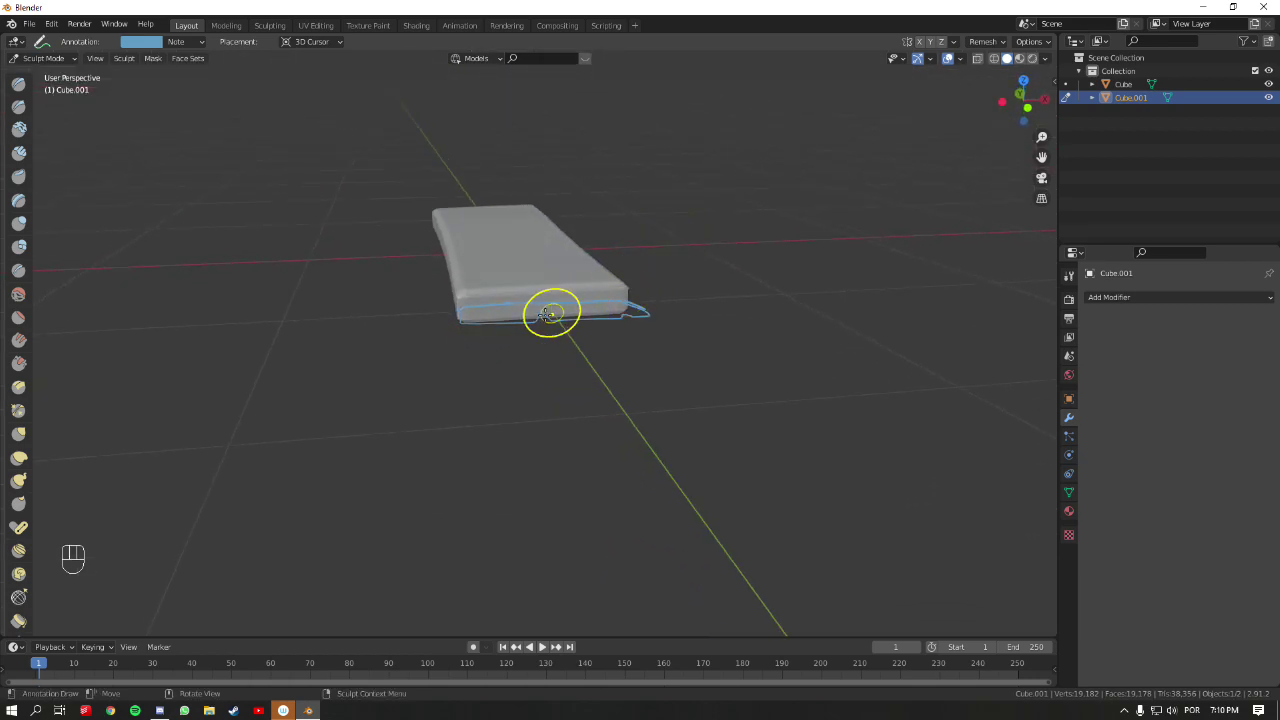
{"action": "mouse_move", "coordinate": [562, 297]}
{"action": "middle_mouse_down"}
{"action": "mouse_move", "coordinate": [553, 347]}
{"action": "mouse_move", "coordinate": [573, 312]}
{"action": "mouse_move", "coordinate": [570, 336]}
{"action": "mouse_move", "coordinate": [574, 283]}
{"action": "middle_mouse_up"}
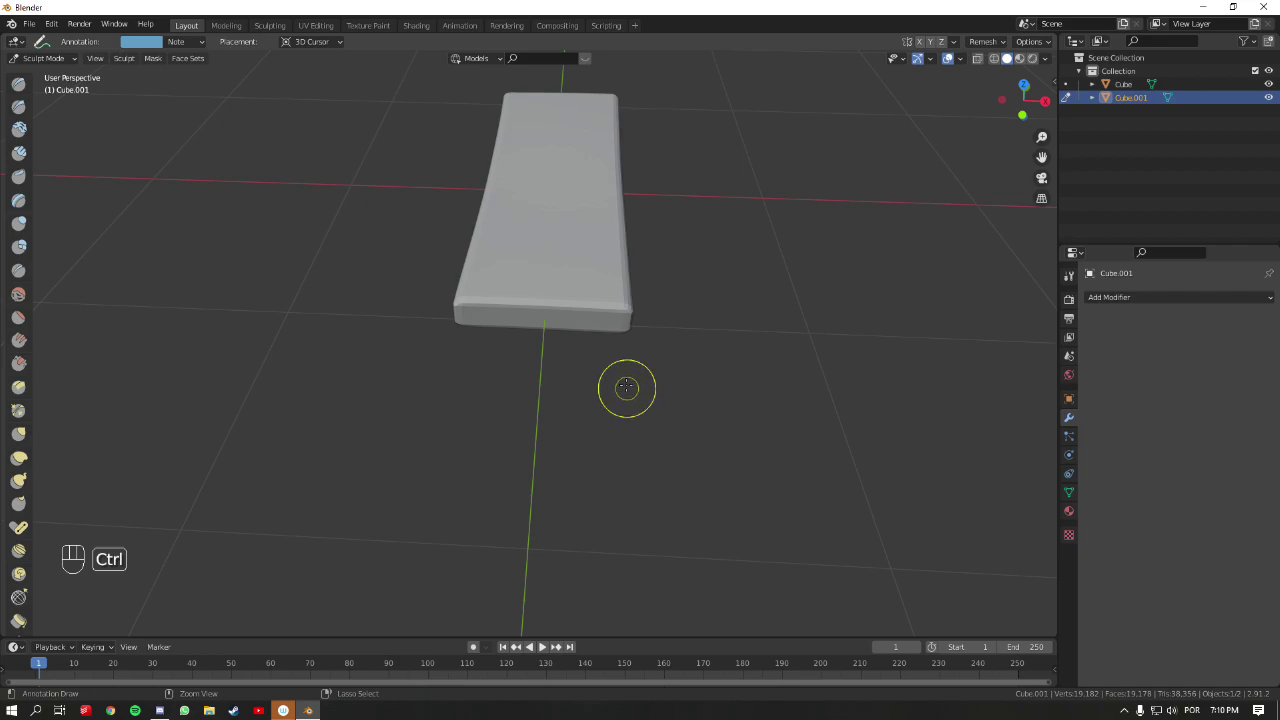
{"action": "middle_click_drag", "start_coordinate": [612, 343], "coordinate": [611, 367]}
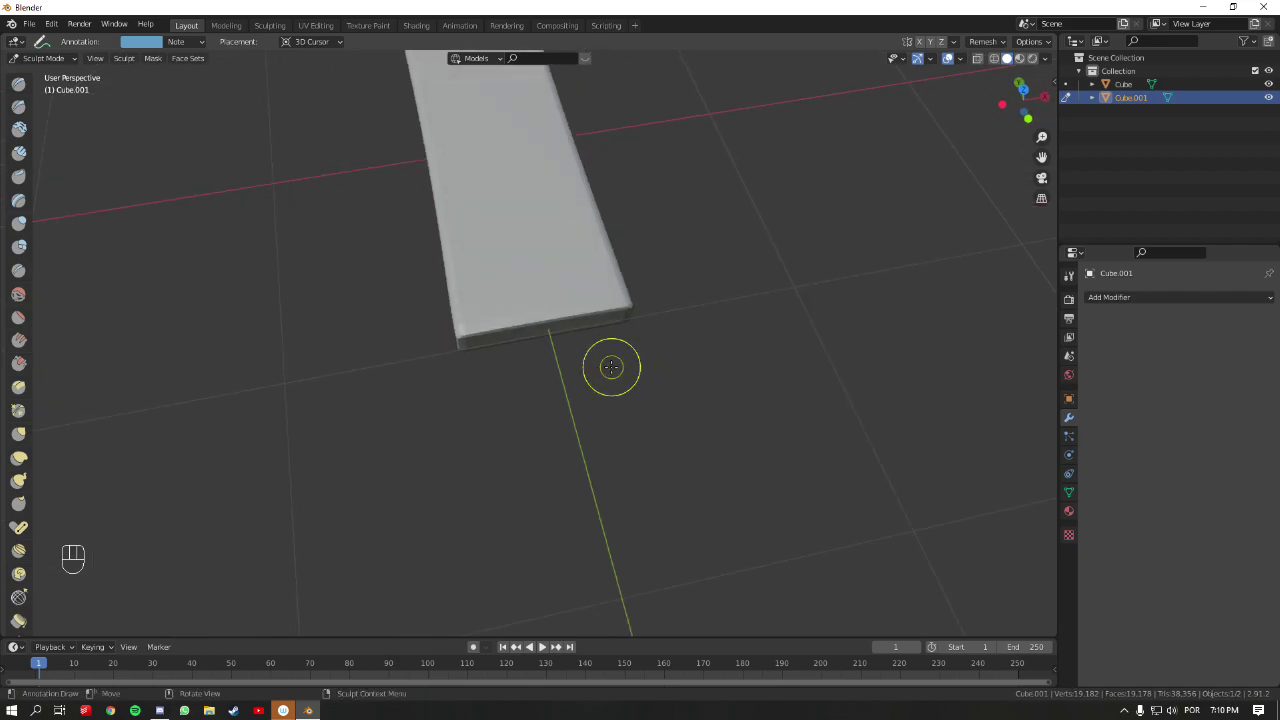
- Paint a rounded patch with the Mask brush across the top and side of the plank's long edge
{"action": "scroll", "coordinate": [16, 395], "scroll_direction": "down", "scroll_amount": 6}
{"action": "scroll", "coordinate": [16, 395], "scroll_direction": "down", "scroll_amount": 3}
{"action": "scroll", "coordinate": [18, 318], "scroll_direction": "up", "scroll_amount": 1}
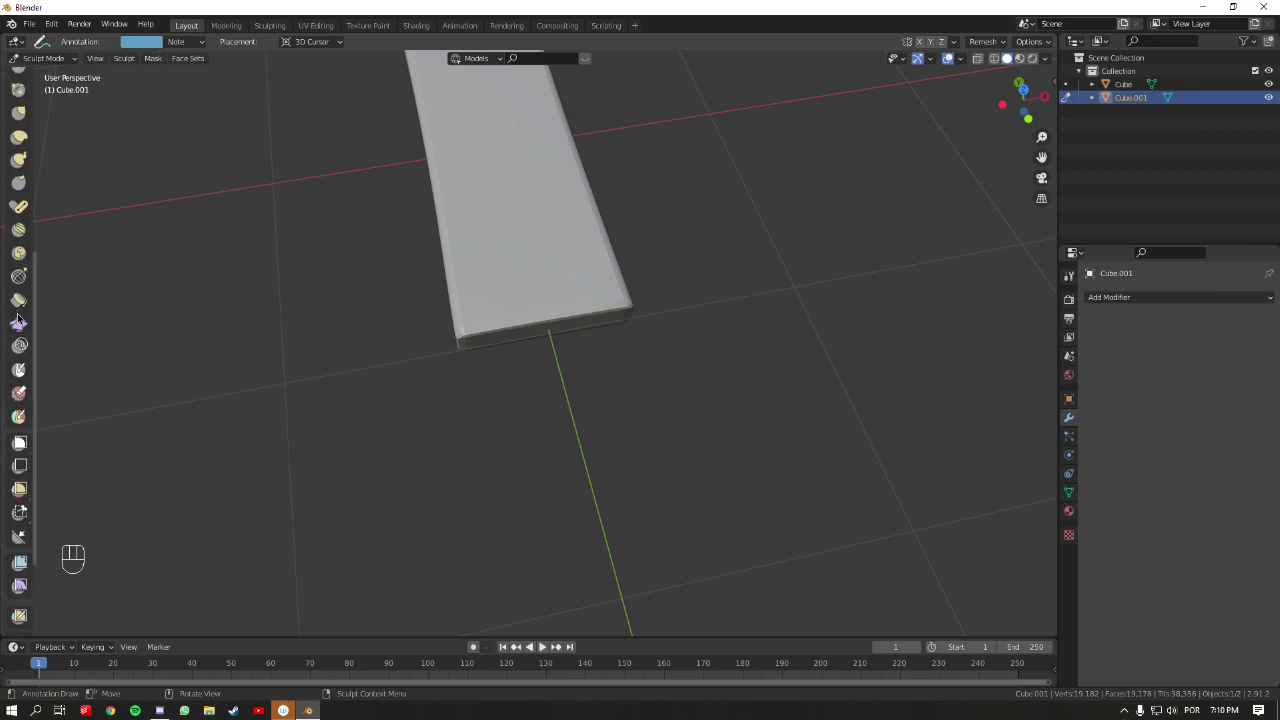
{"action": "left_click", "coordinate": [18, 371]}
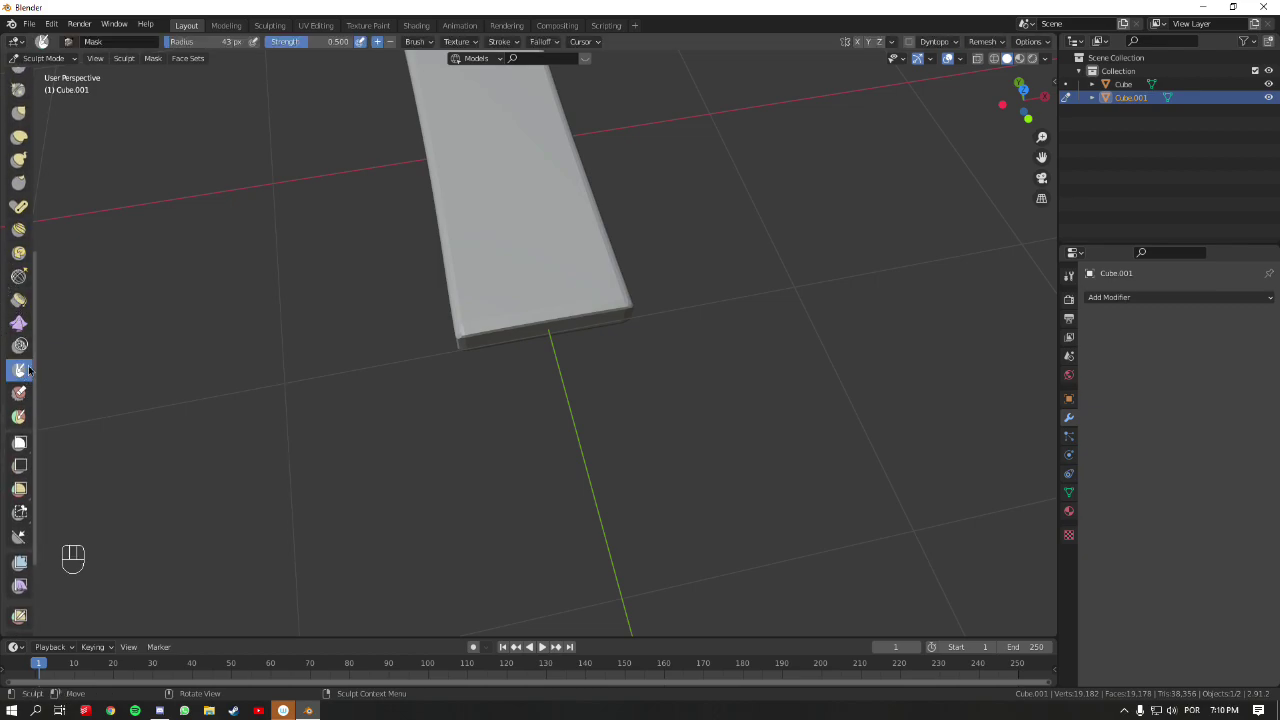
{"action": "middle_click_drag", "start_coordinate": [537, 180], "coordinate": [553, 289], "text": "shift"}
{"action": "left_click_drag", "start_coordinate": [542, 296], "coordinate": [595, 250]}
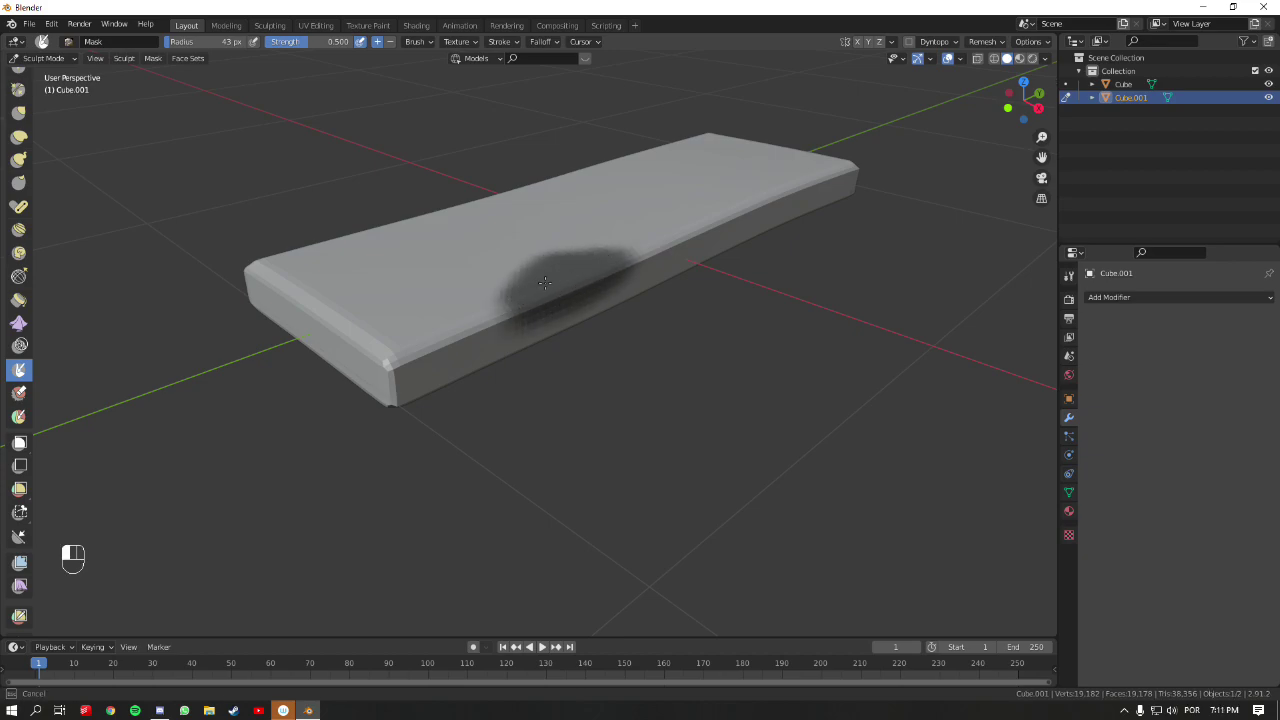
{"action": "mouse_move", "coordinate": [598, 247]}
{"action": "middle_mouse_down"}
{"action": "mouse_move", "coordinate": [569, 279]}
{"action": "mouse_move", "coordinate": [577, 249]}
{"action": "middle_mouse_up"}
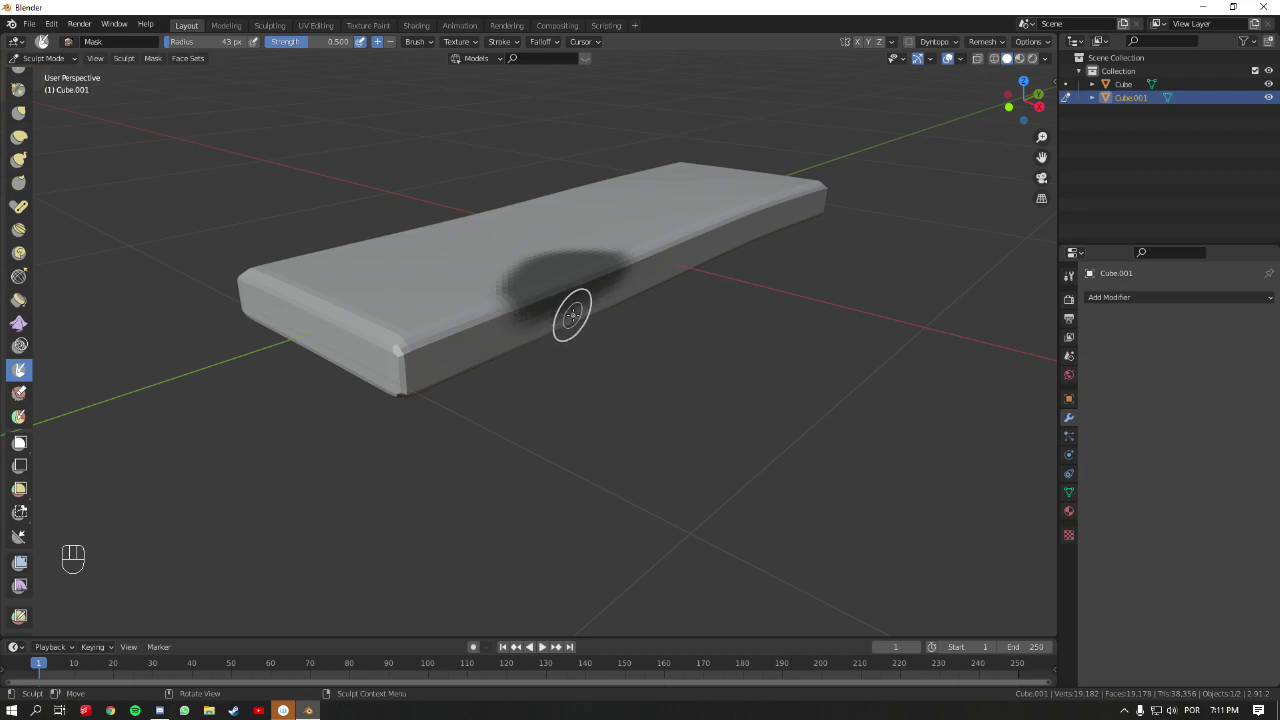
{"action": "middle_click_drag", "start_coordinate": [581, 231], "coordinate": [535, 257]}
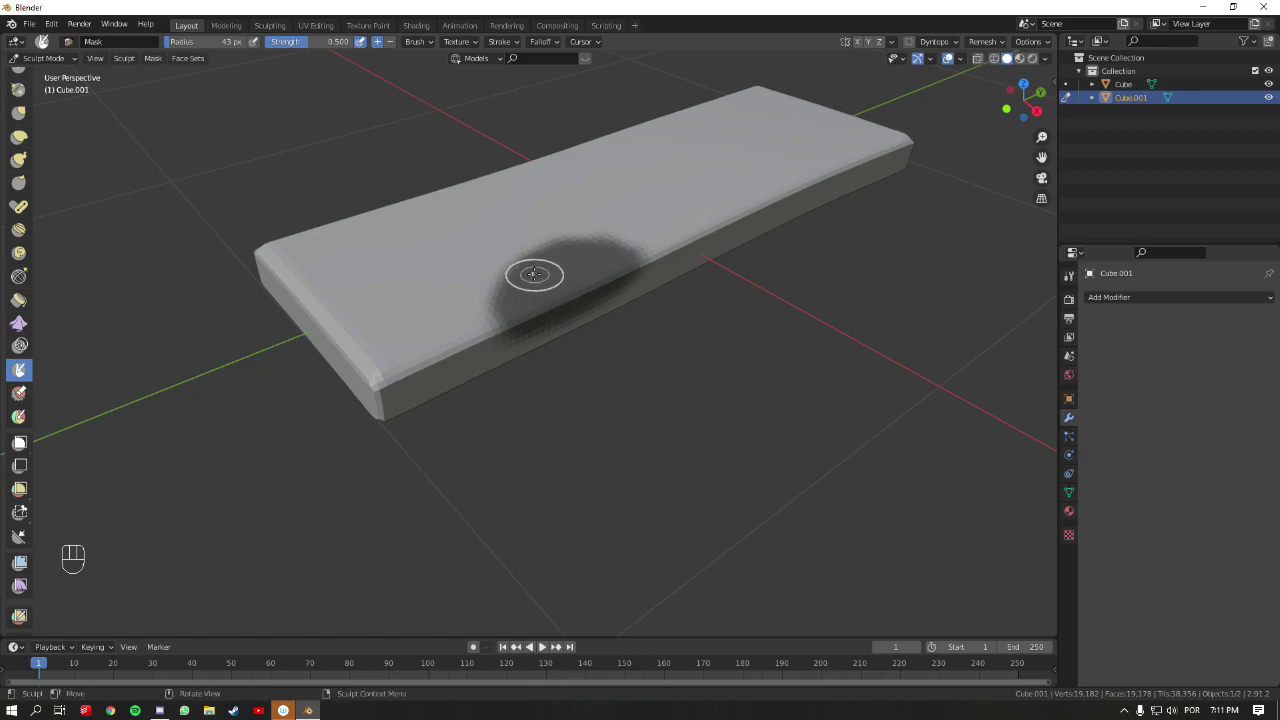
{"action": "middle_click_drag", "start_coordinate": [584, 231], "coordinate": [471, 296], "text": "ctrl"}
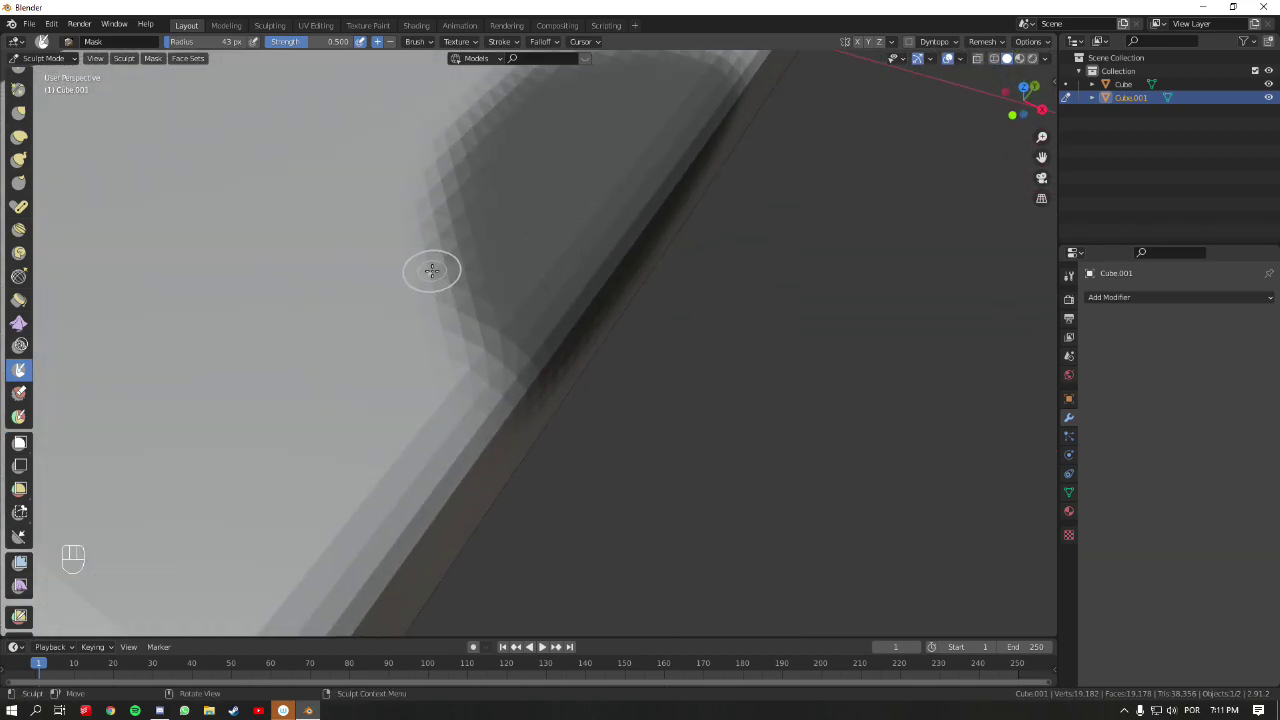
{"action": "middle_click_drag", "start_coordinate": [380, 245], "coordinate": [596, 328], "text": "ctrl"}
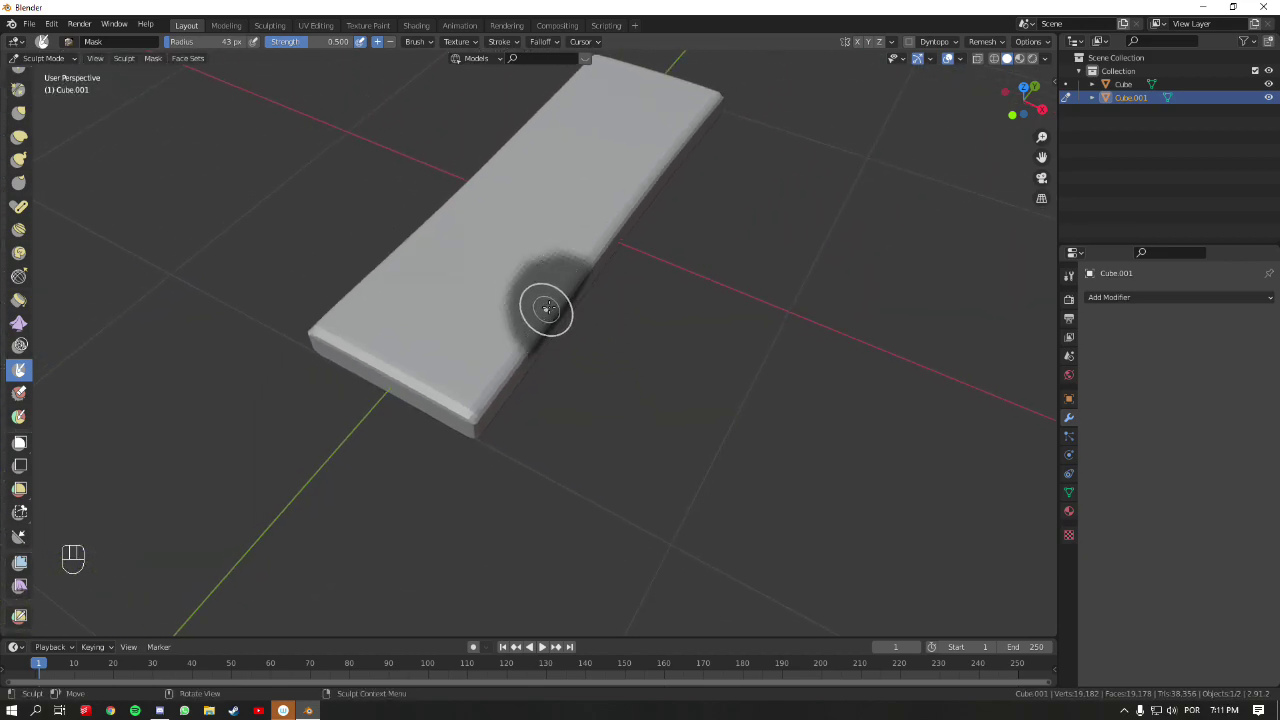
- Switch back to the Grab brush and enlarge its radius to 196 px with the plank seen edge-on
{"action": "key", "text": "g"}
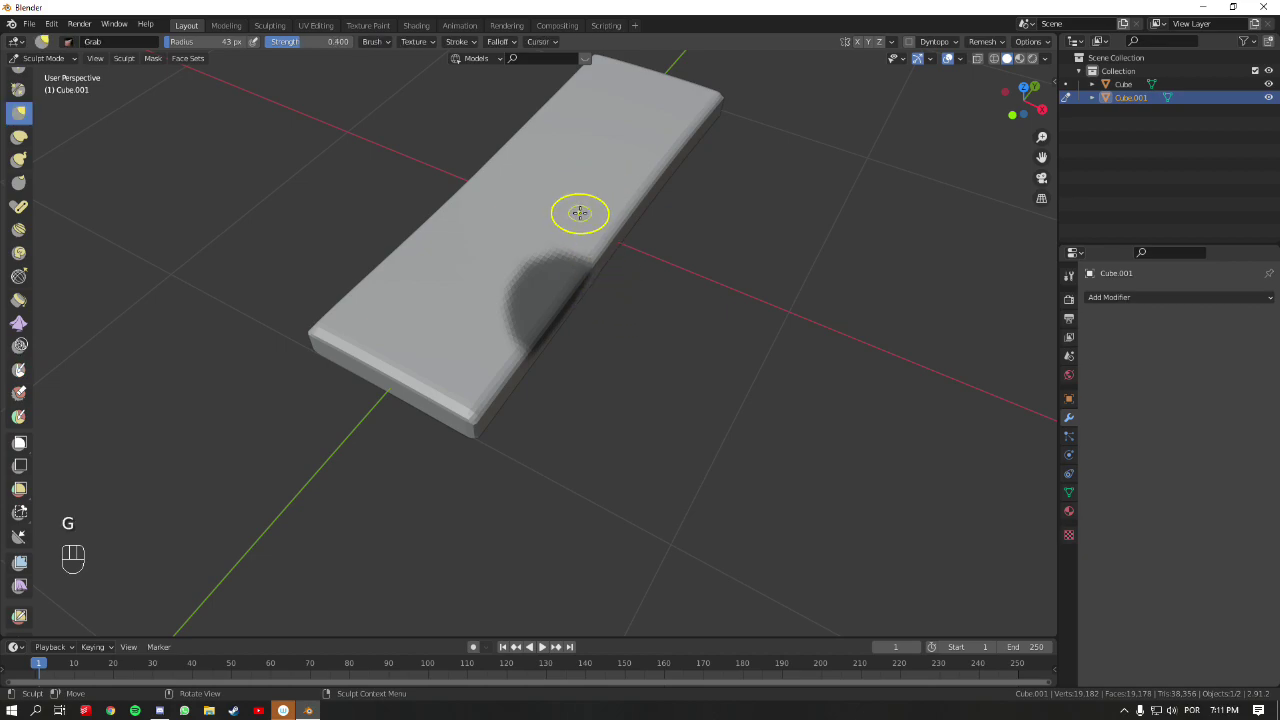
{"action": "key", "text": "f"}
{"action": "left_click", "coordinate": [674, 290]}
{"action": "middle_click_drag", "start_coordinate": [646, 283], "coordinate": [561, 289]}
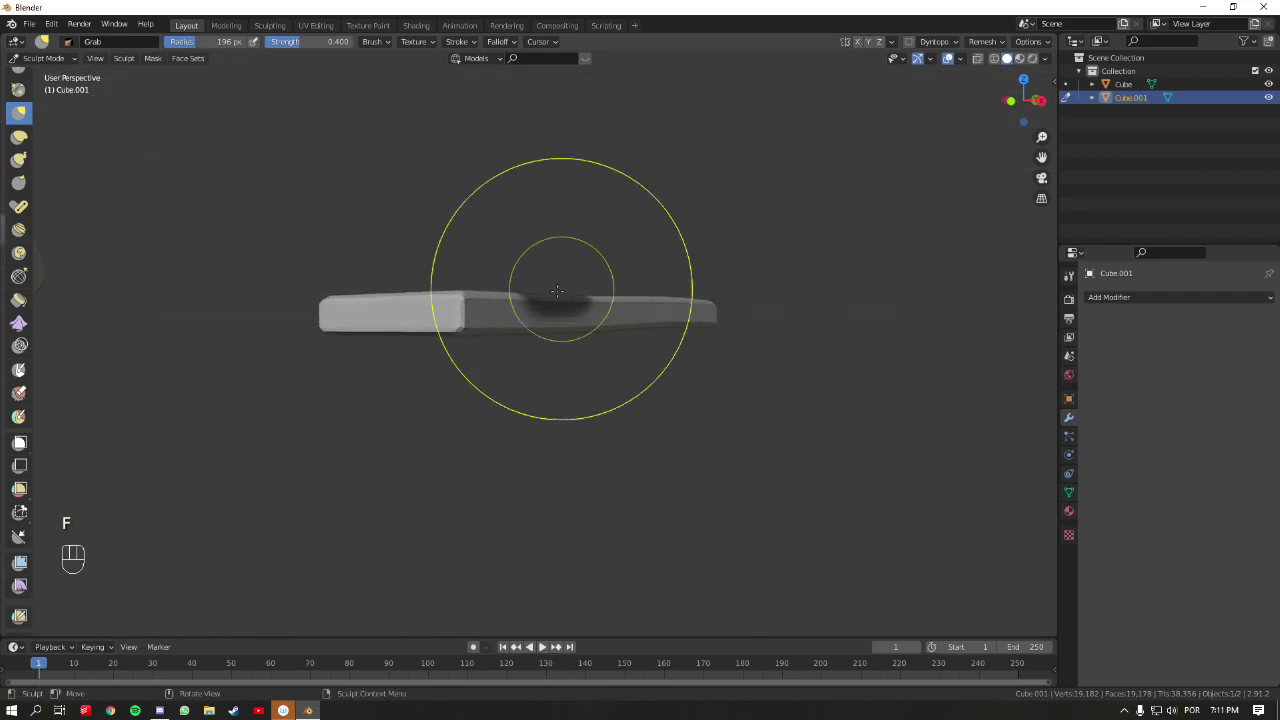
- Test the mask by grabbing the plank upward and downward around the masked patch, and undo the pulls
{"action": "left_click_drag", "start_coordinate": [549, 296], "coordinate": [547, 264]}
{"action": "middle_click_drag", "start_coordinate": [547, 263], "coordinate": [510, 309]}
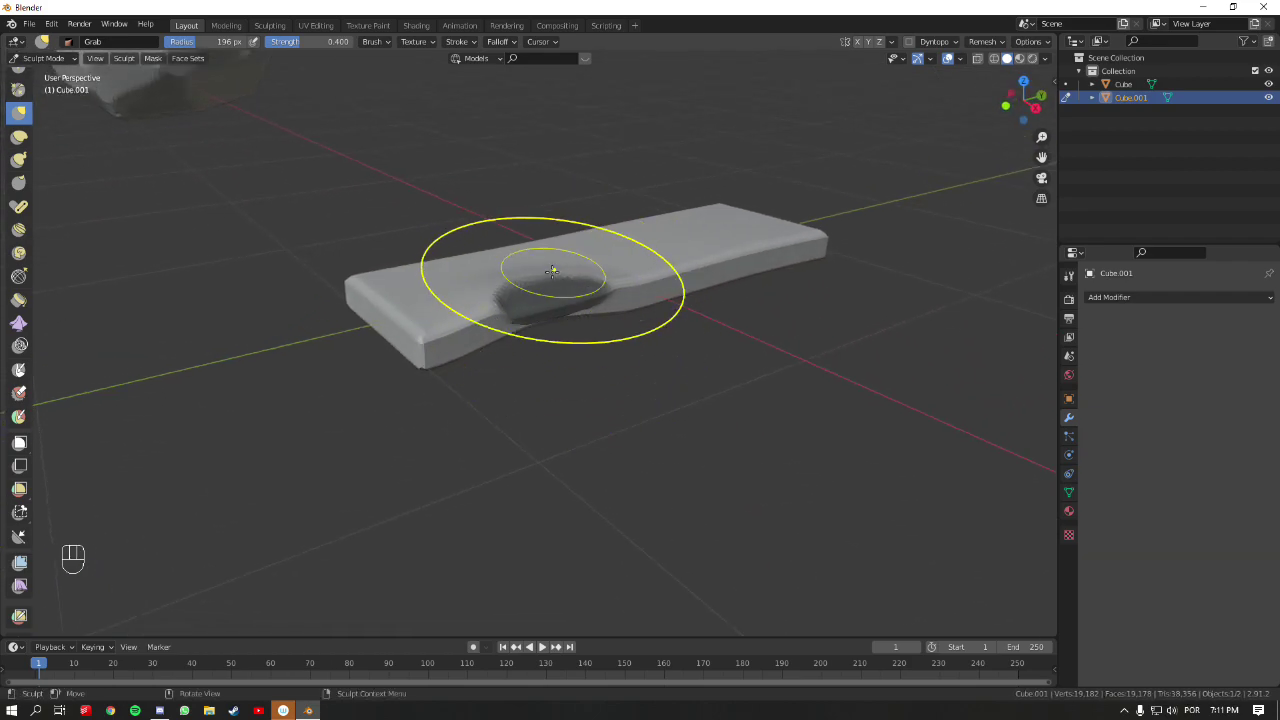
{"action": "key", "text": "ctrl+z"}
{"action": "middle_click_drag", "start_coordinate": [589, 329], "coordinate": [583, 291]}
{"action": "left_click_drag", "start_coordinate": [570, 326], "coordinate": [569, 324]}
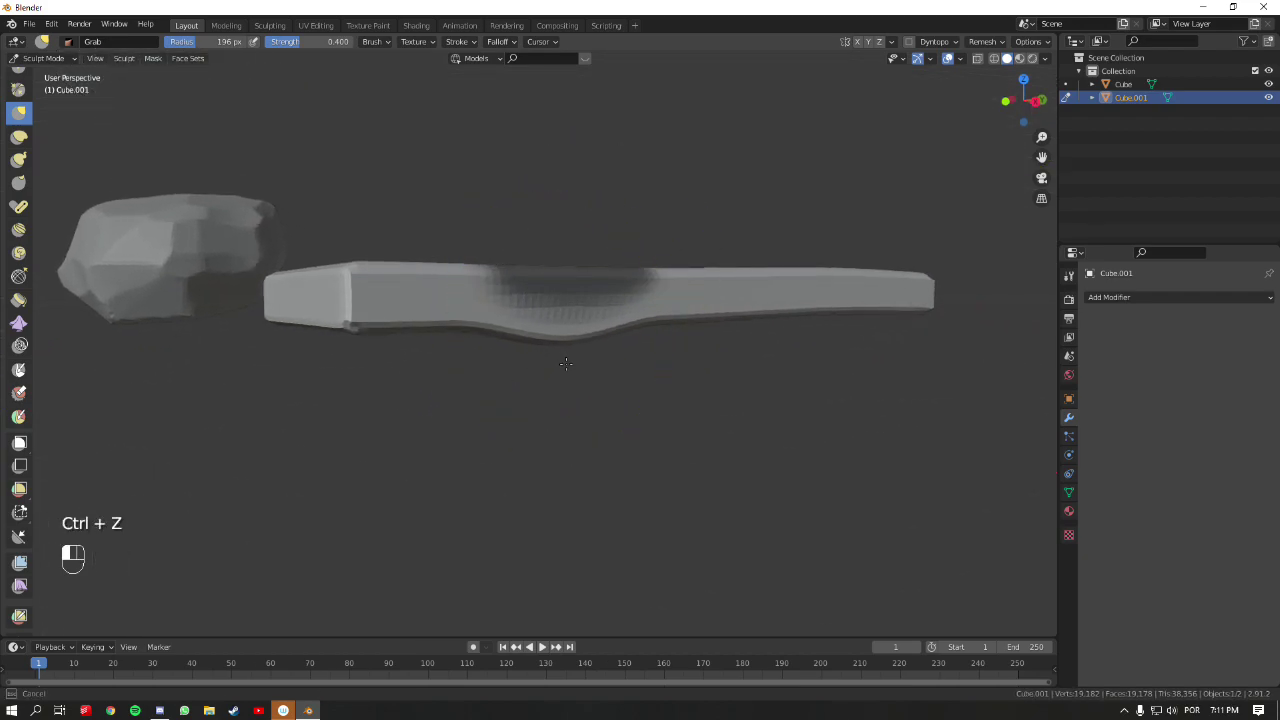
{"action": "left_click_drag", "start_coordinate": [569, 407], "coordinate": [574, 275]}
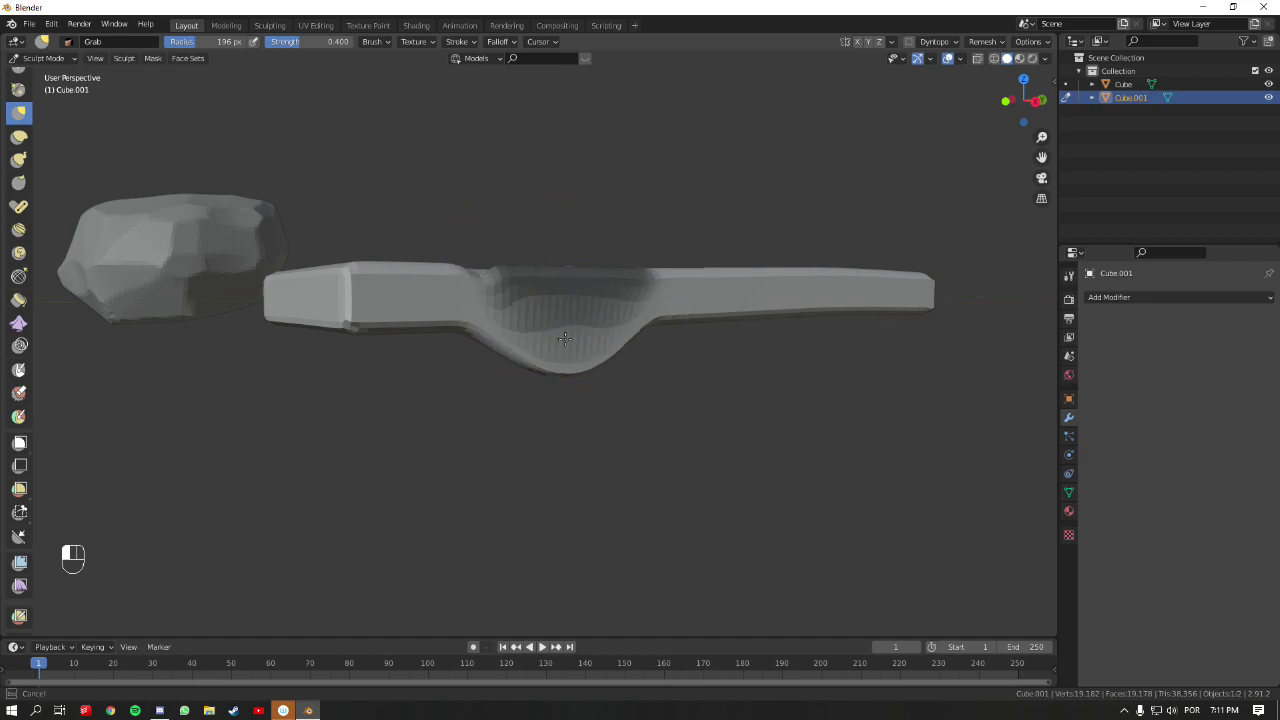
{"action": "middle_click_drag", "start_coordinate": [568, 294], "coordinate": [520, 300]}
{"action": "mouse_move", "coordinate": [599, 316]}
{"action": "middle_mouse_down"}
{"action": "mouse_move", "coordinate": [580, 266]}
{"action": "mouse_move", "coordinate": [578, 320]}
{"action": "mouse_move", "coordinate": [640, 275]}
{"action": "mouse_move", "coordinate": [596, 321]}
{"action": "mouse_move", "coordinate": [543, 266]}
{"action": "middle_mouse_up"}
{"action": "key", "text": "ctrl+z"}
{"action": "key", "text": "ctrl+z"}
{"action": "key", "text": "ctrl+z"}
{"action": "key", "text": "ctrl+z"}
{"action": "key", "text": "ctrl+z"}
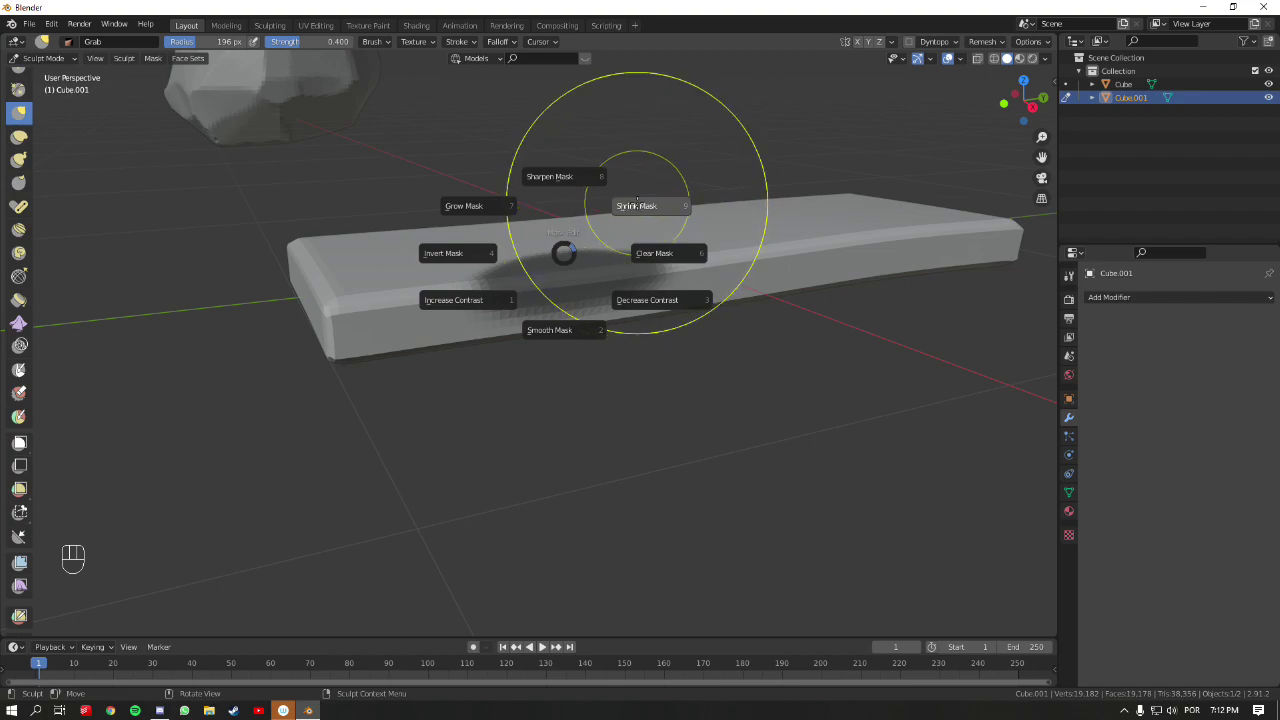
- Shrink the mask on the plank's long edge twice, checking the patch from closer up
{"action": "left_click", "coordinate": [638, 205]}
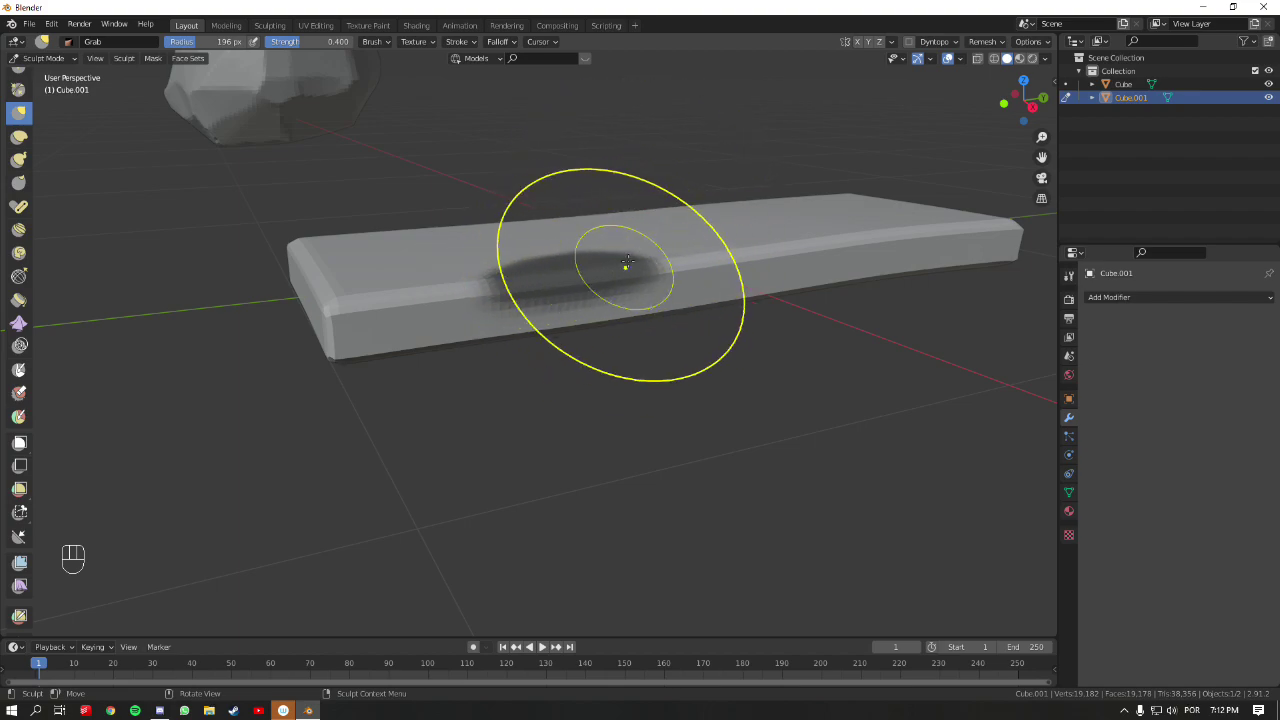
{"action": "middle_click_drag", "start_coordinate": [626, 231], "coordinate": [628, 258]}
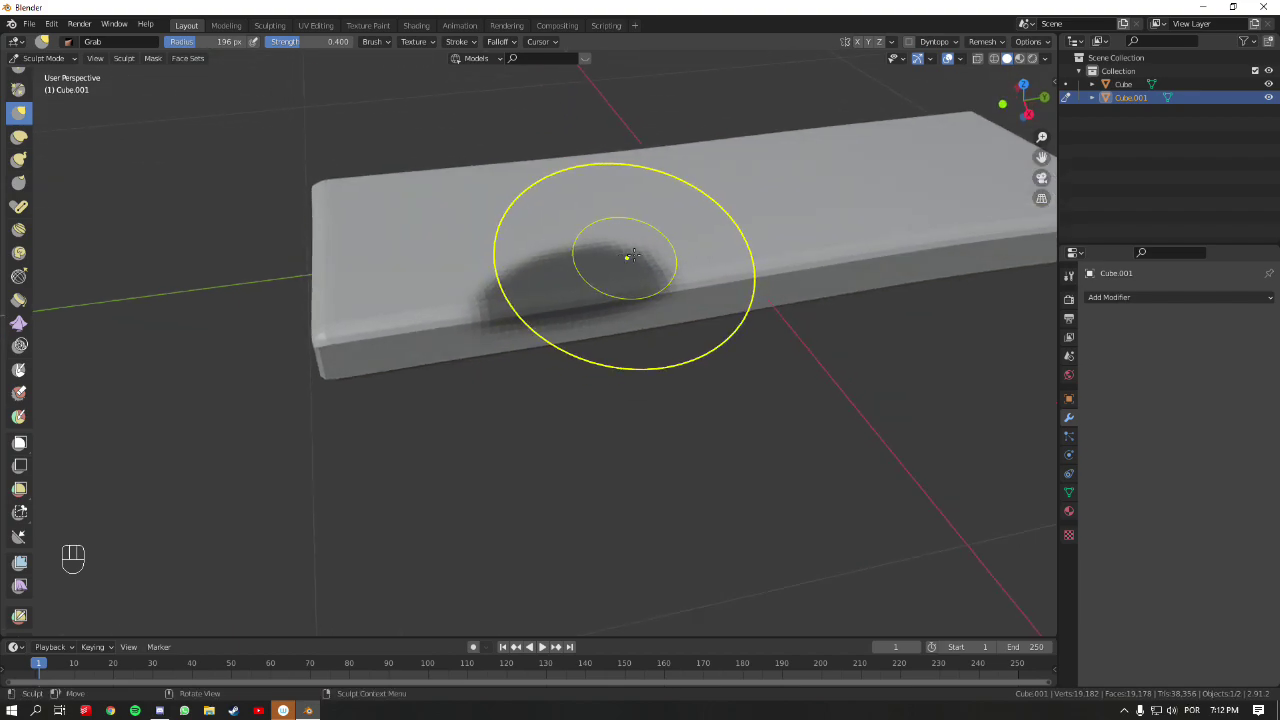
{"action": "scroll", "coordinate": [630, 256], "scroll_direction": "up", "scroll_amount": 6}
{"action": "middle_click_drag", "start_coordinate": [763, 174], "coordinate": [768, 216], "text": "ctrl"}
{"action": "middle_click_drag", "start_coordinate": [775, 208], "coordinate": [679, 260], "text": "shift"}
{"action": "key", "text": "a"}
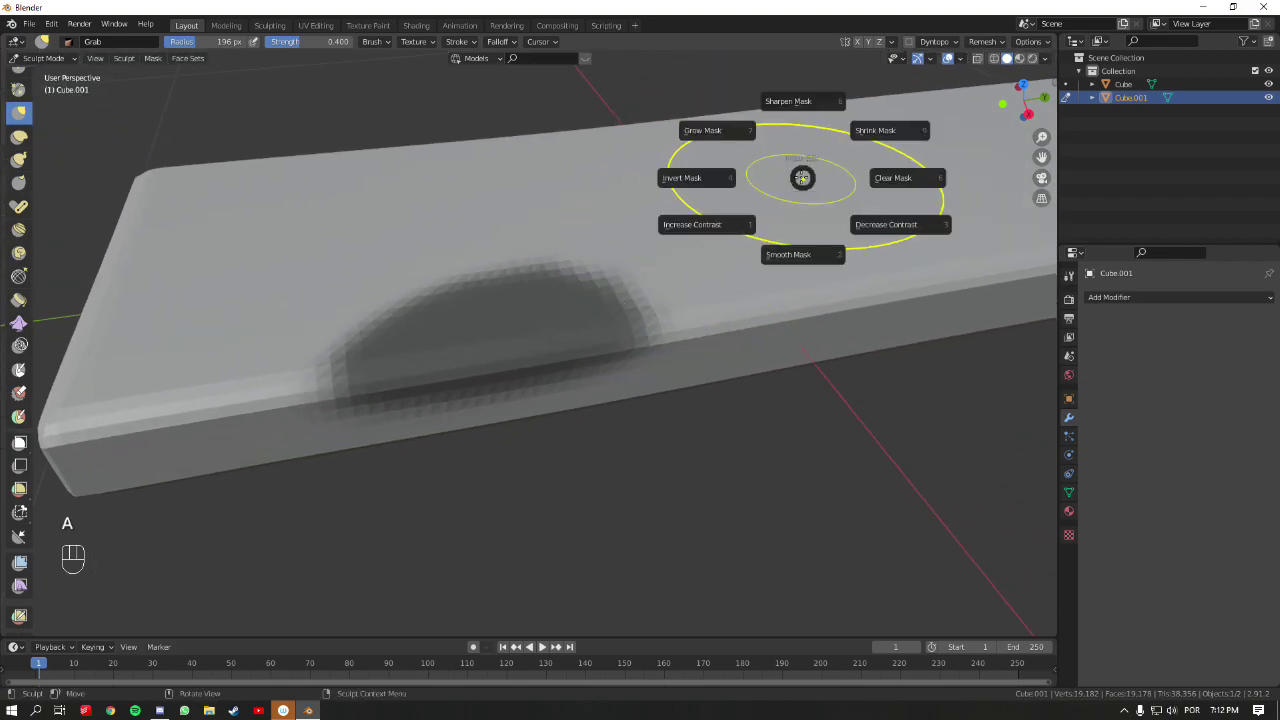
{"action": "left_click", "coordinate": [855, 137]}
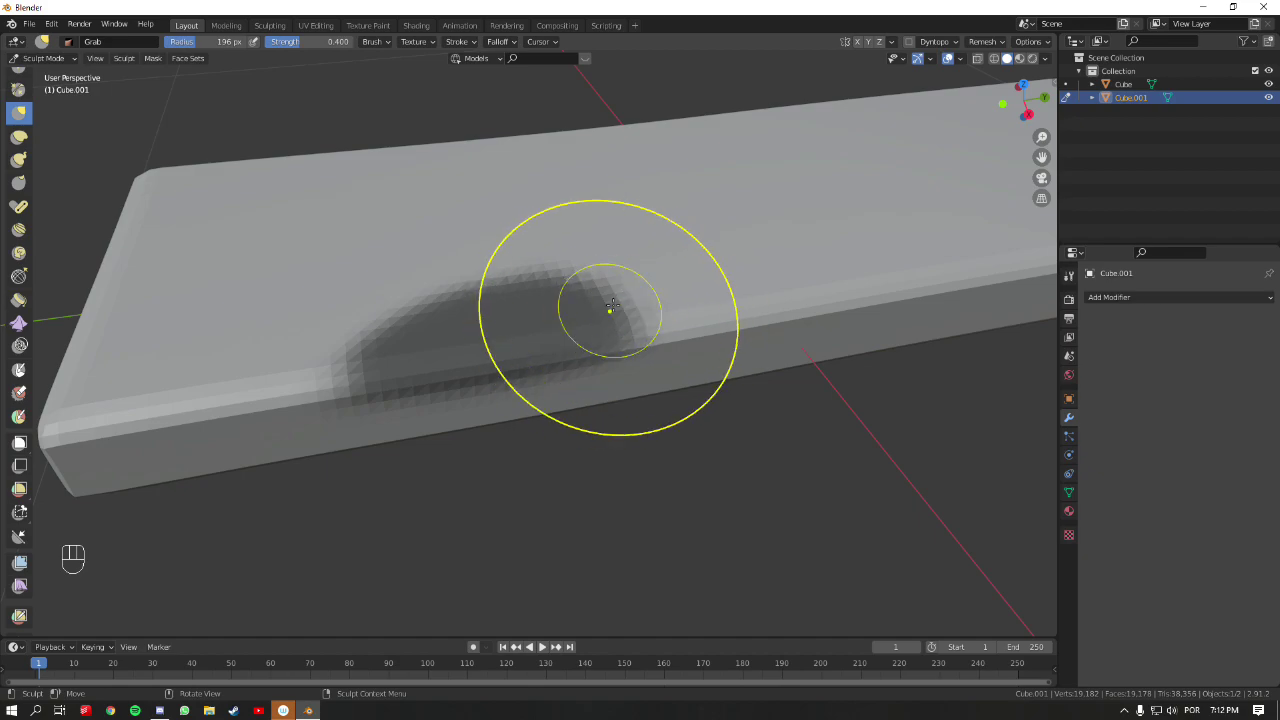
- Grow the mask on the plank's long edge three times
{"action": "key", "text": "a"}
{"action": "left_click", "coordinate": [640, 141]}
{"action": "key", "text": "a"}
{"action": "left_click", "coordinate": [629, 133]}
{"action": "key", "text": "a"}
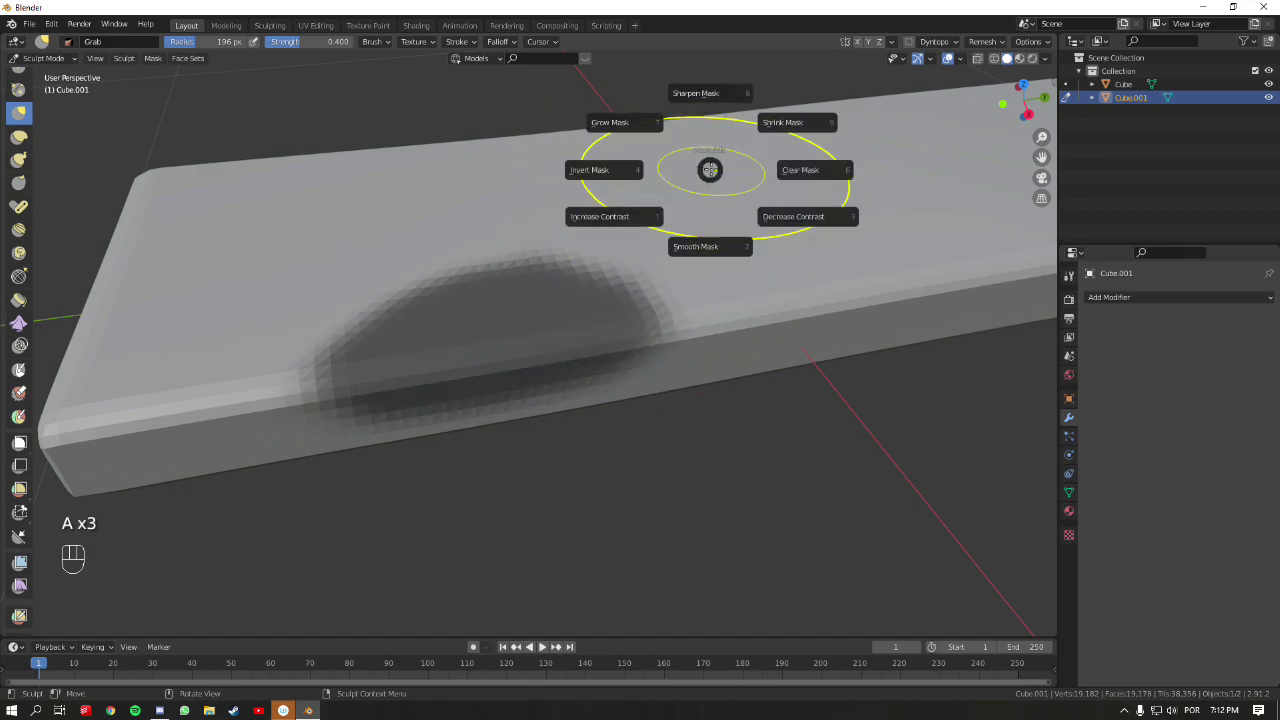
{"action": "left_click", "coordinate": [622, 122]}
- Apply Sharpen Mask repeatedly to harden the border of the masked patch
{"action": "key", "text": "a"}
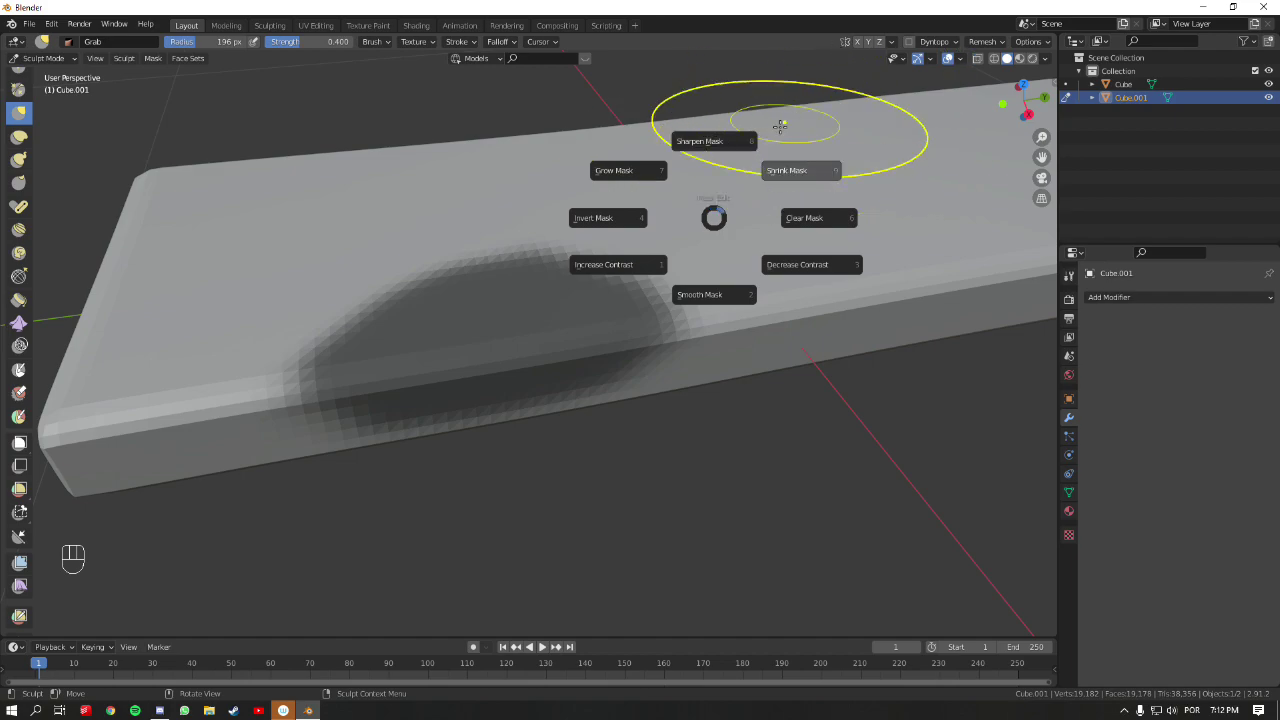
{"action": "left_click", "coordinate": [708, 140]}
{"action": "key", "text": "a"}
{"action": "left_click", "coordinate": [688, 142]}
{"action": "key", "text": "a"}
{"action": "left_click", "coordinate": [690, 128]}
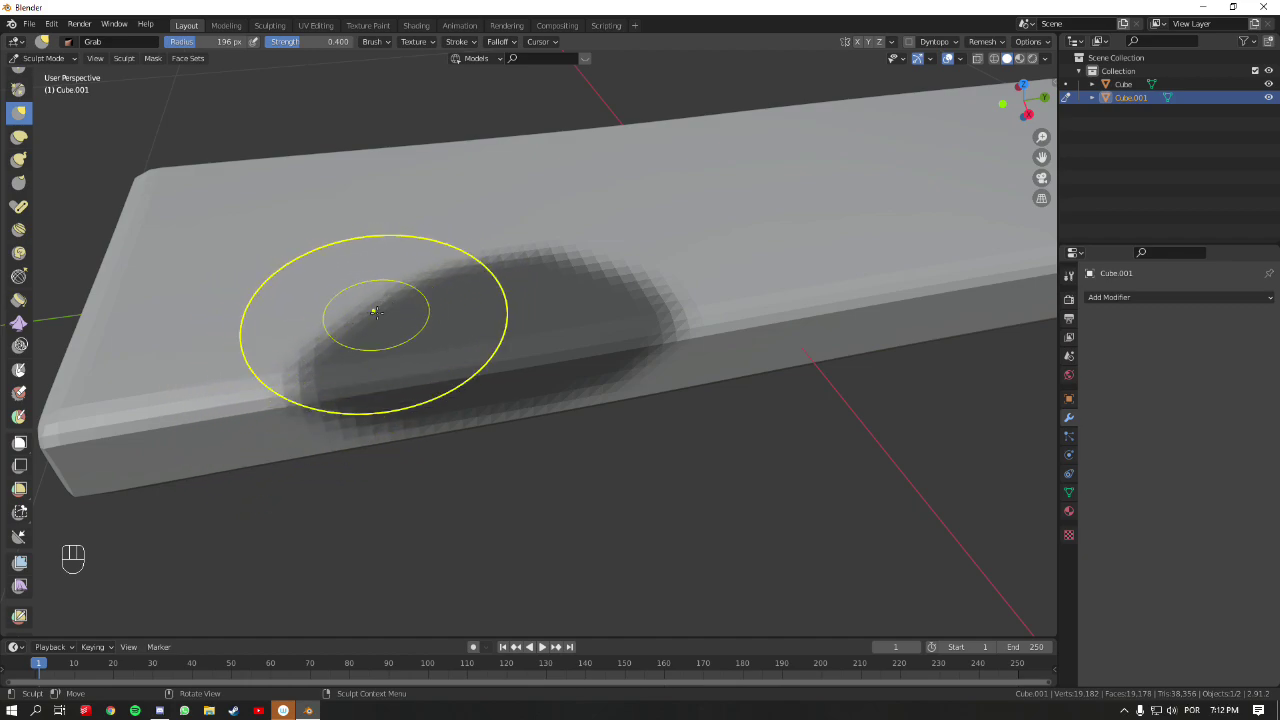
{"action": "key", "text": "a"}
{"action": "key", "text": "a"}
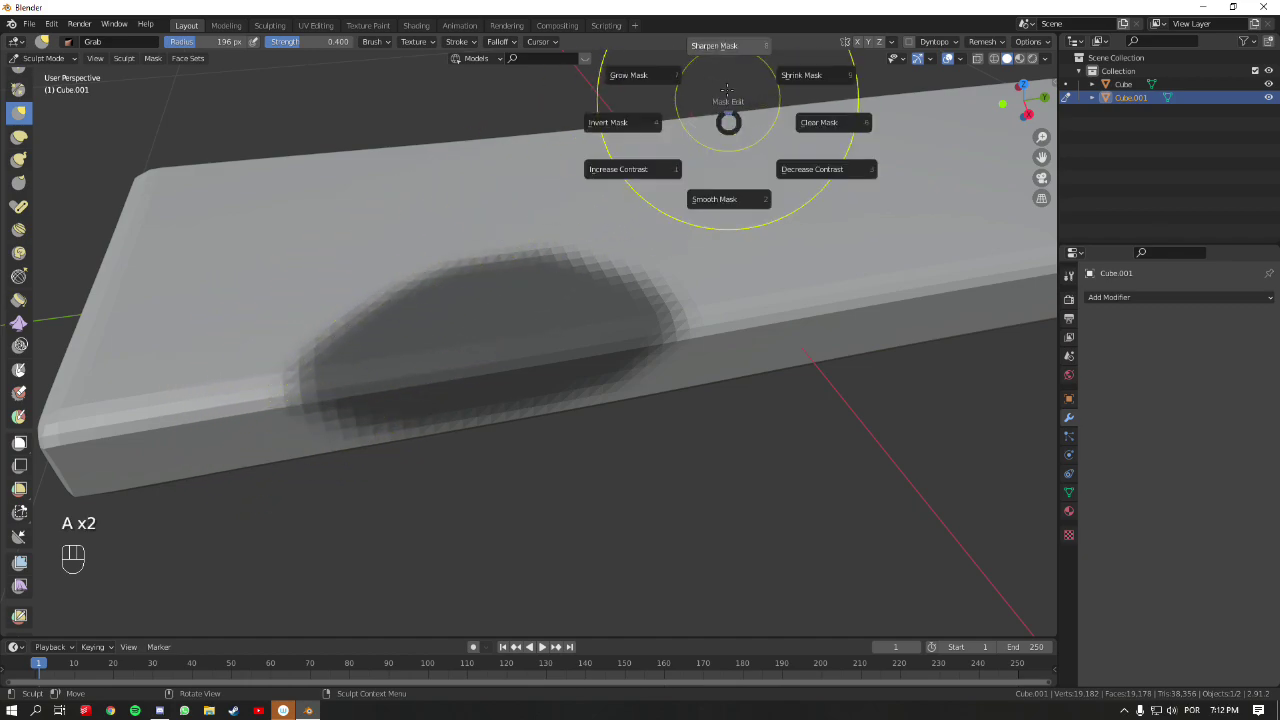
- Apply Smooth Mask several times to soften the border of the masked patch
{"action": "key", "text": "a"}
{"action": "middle_click_drag", "start_coordinate": [470, 274], "coordinate": [648, 131]}
{"action": "key", "text": "a"}
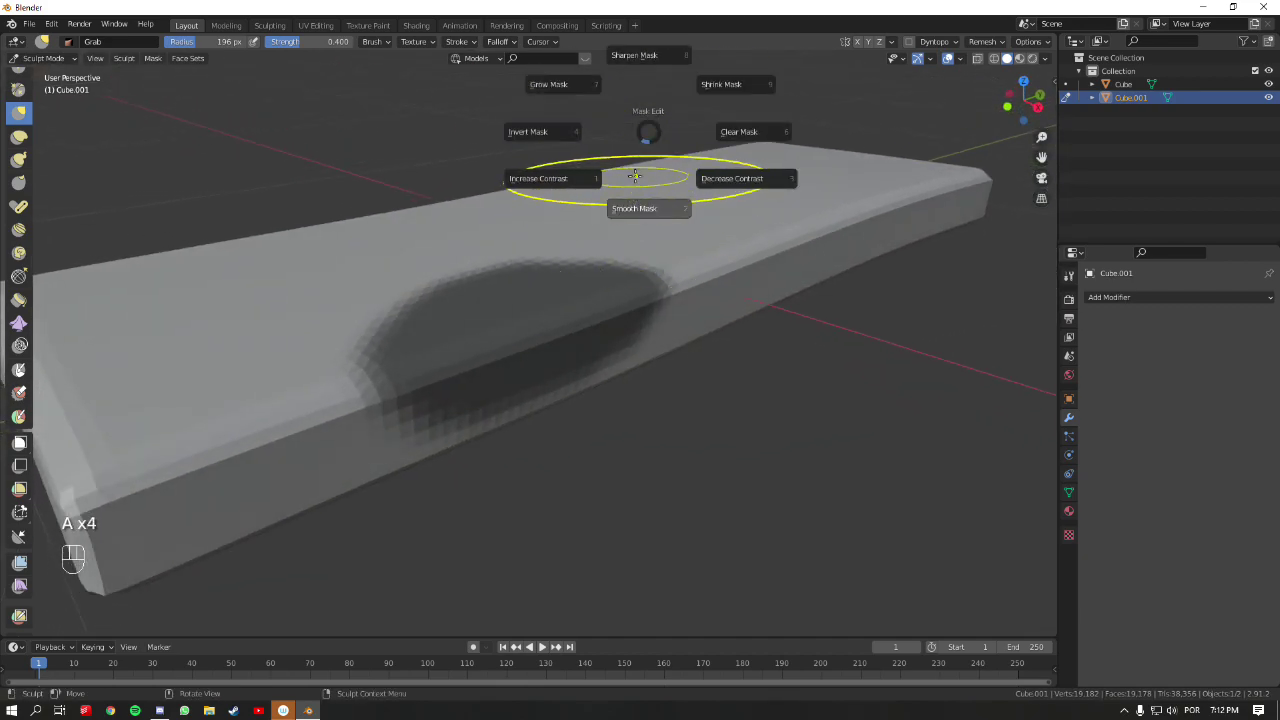
{"action": "left_click", "coordinate": [633, 211]}
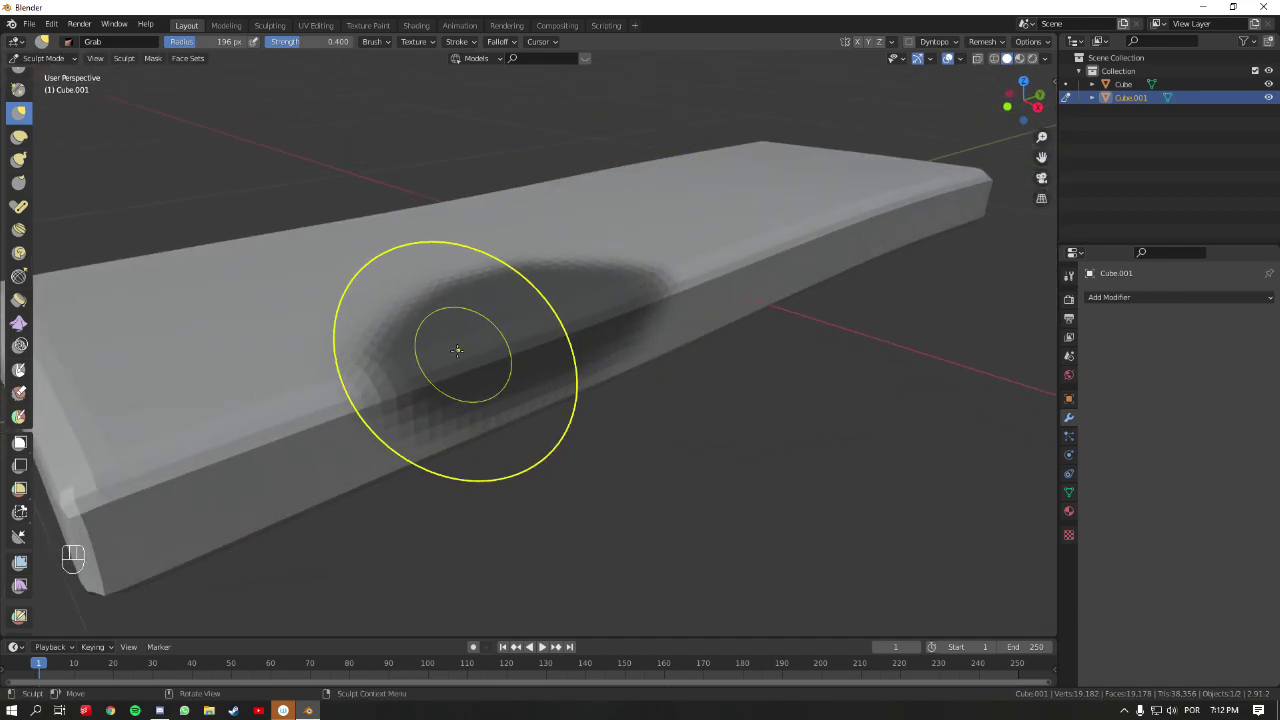
{"action": "key", "text": "a"}
{"action": "left_click", "coordinate": [608, 275]}
{"action": "key", "text": "a"}
{"action": "left_click", "coordinate": [604, 258]}
{"action": "key", "text": "a"}
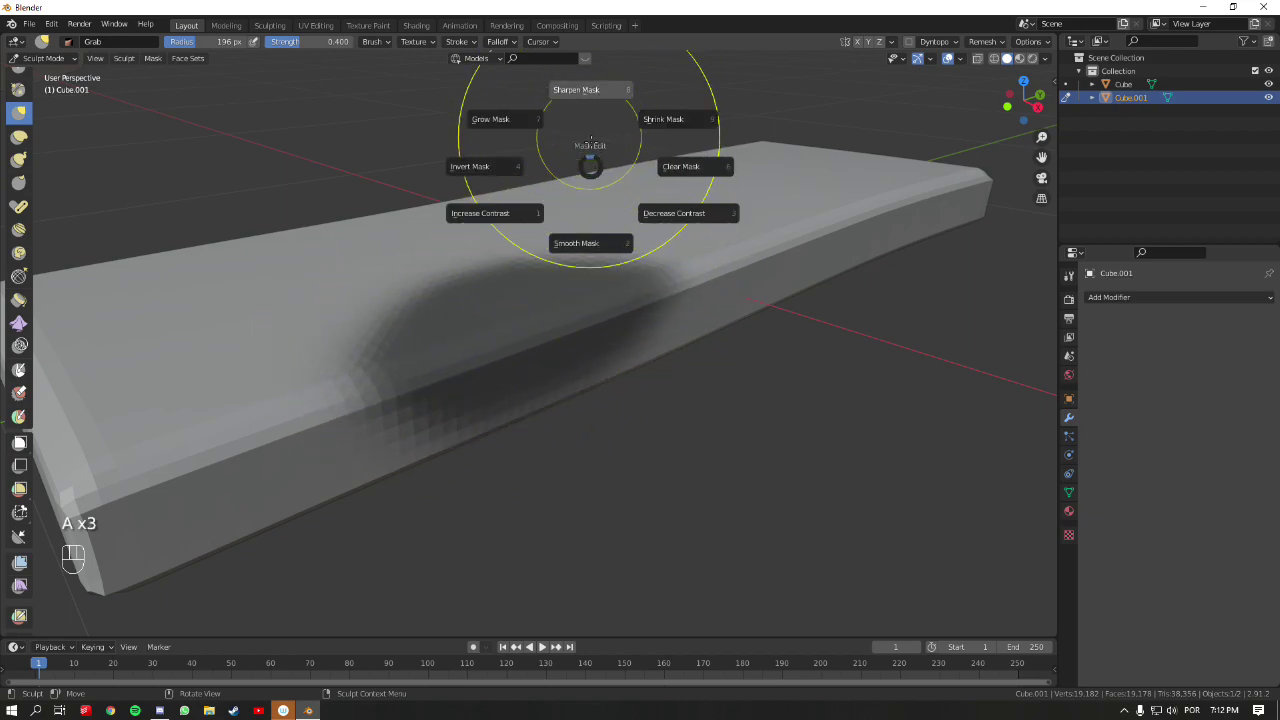
{"action": "left_click", "coordinate": [605, 249]}
- Clear the mask from the plank, test pulling the freed edge with the Grab brush, and undo the pull
{"action": "key", "text": "a"}
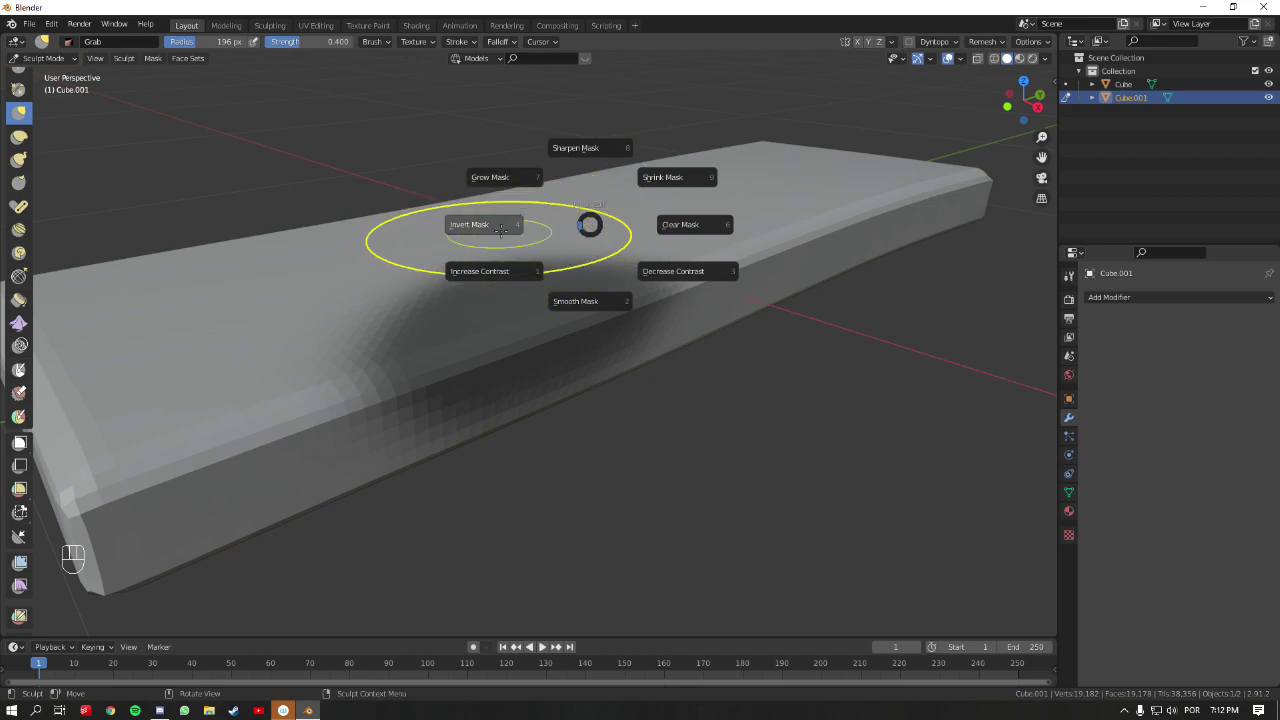
{"action": "left_click", "coordinate": [655, 232]}
{"action": "key", "text": "ctrl+z"}
{"action": "mouse_move", "coordinate": [563, 320]}
{"action": "middle_mouse_down", "text": "shift"}
{"action": "mouse_move", "coordinate": [594, 315]}
{"action": "mouse_move", "coordinate": [585, 295]}
{"action": "middle_mouse_up", "text": "shift"}
{"action": "left_click_drag", "start_coordinate": [559, 285], "coordinate": [568, 248]}
{"action": "key", "text": "ctrl+z"}
{"action": "middle_click_drag", "start_coordinate": [495, 340], "coordinate": [572, 312], "text": "shift"}
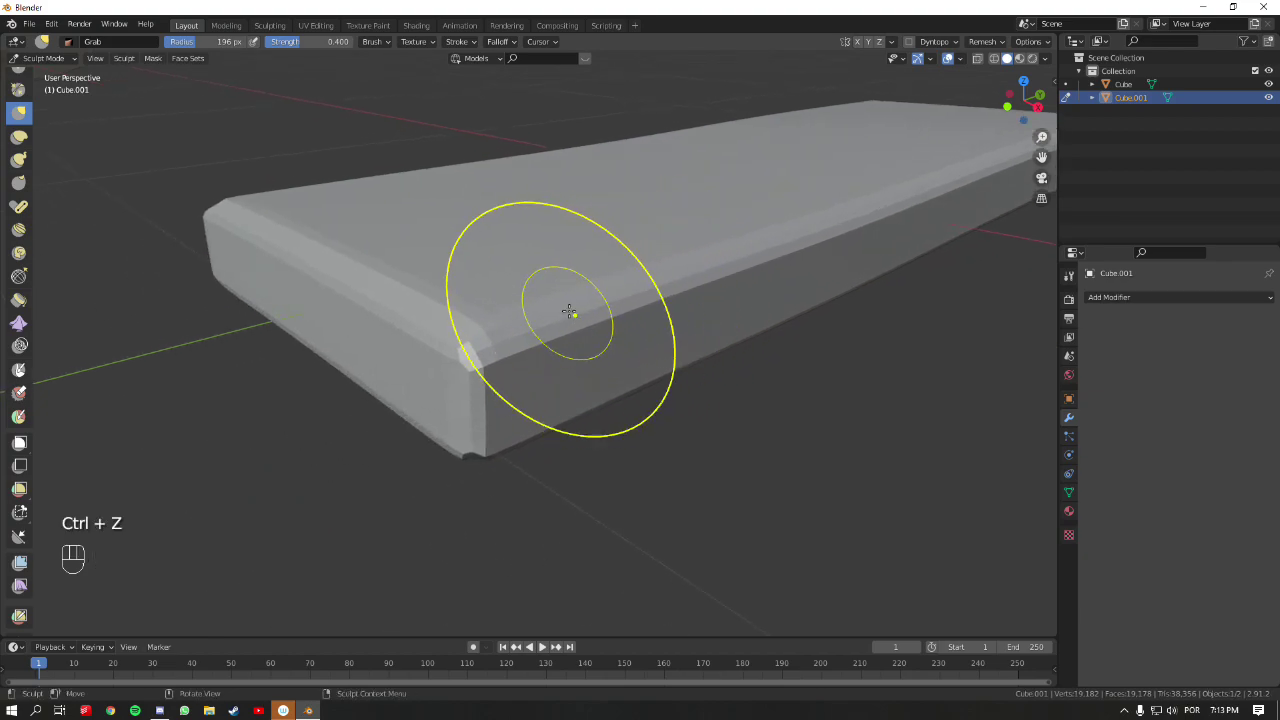
- Switch to the Mask brush with a 92 px radius and mask one half of the plank's short end from the top view
{"action": "mouse_move", "coordinate": [569, 312]}
{"action": "middle_mouse_down"}
{"action": "mouse_move", "coordinate": [480, 400]}
{"action": "mouse_move", "coordinate": [600, 357]}
{"action": "mouse_move", "coordinate": [589, 351]}
{"action": "mouse_move", "coordinate": [614, 294]}
{"action": "mouse_move", "coordinate": [612, 306]}
{"action": "mouse_move", "coordinate": [591, 277]}
{"action": "mouse_move", "coordinate": [614, 313]}
{"action": "mouse_move", "coordinate": [612, 293]}
{"action": "mouse_move", "coordinate": [604, 300]}
{"action": "middle_mouse_up"}
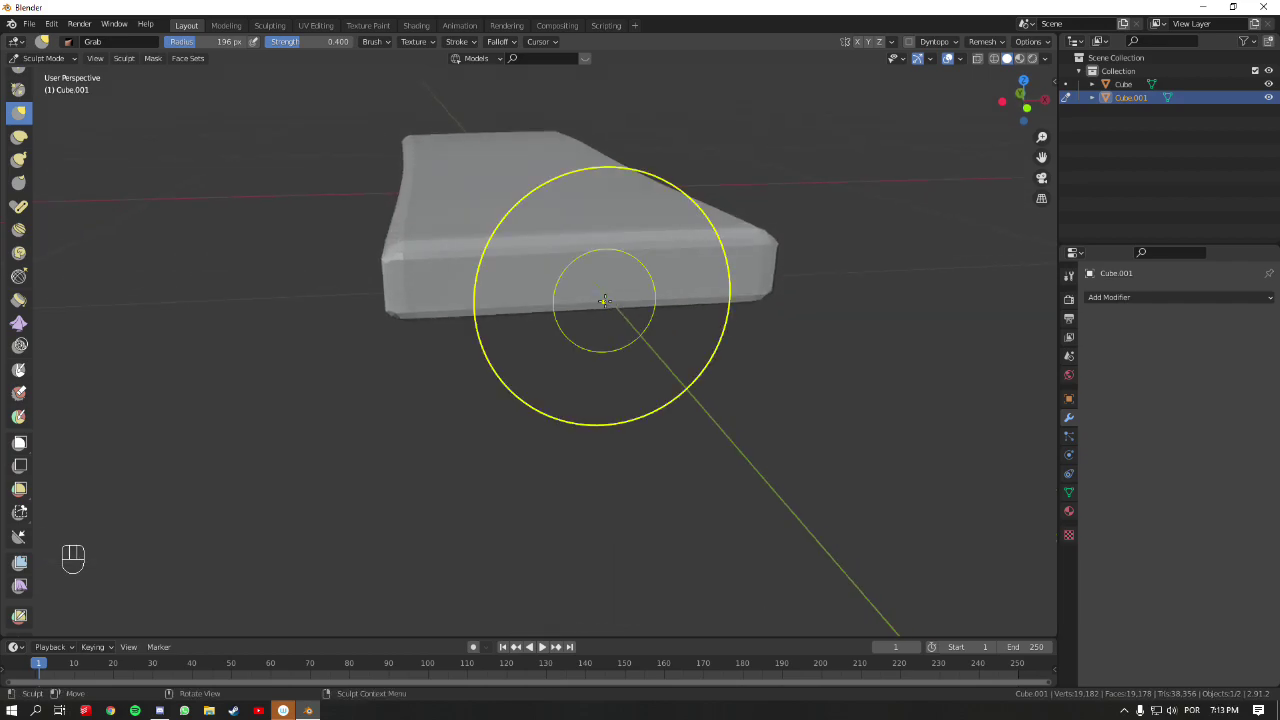
{"action": "key", "text": "m"}
{"action": "key", "text": "f"}
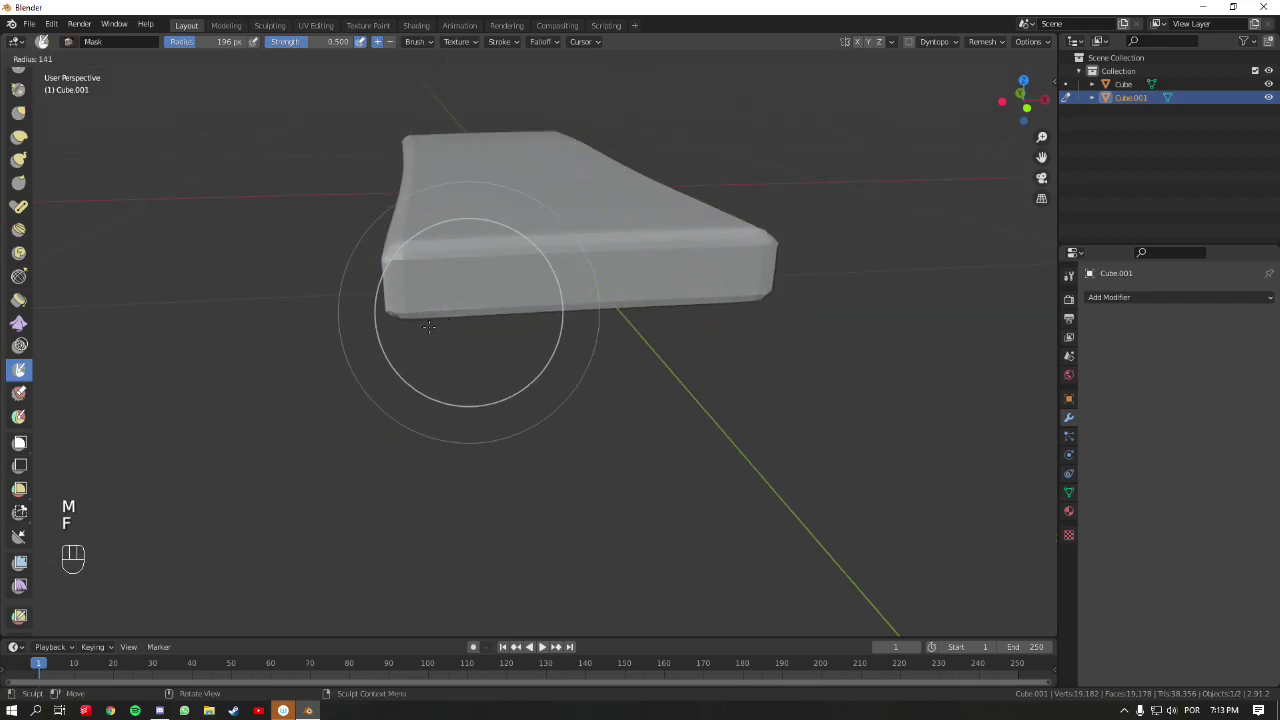
{"action": "left_click", "coordinate": [430, 297]}
{"action": "middle_click_drag", "start_coordinate": [493, 279], "coordinate": [551, 280]}
{"action": "key", "text": "KP_7"}
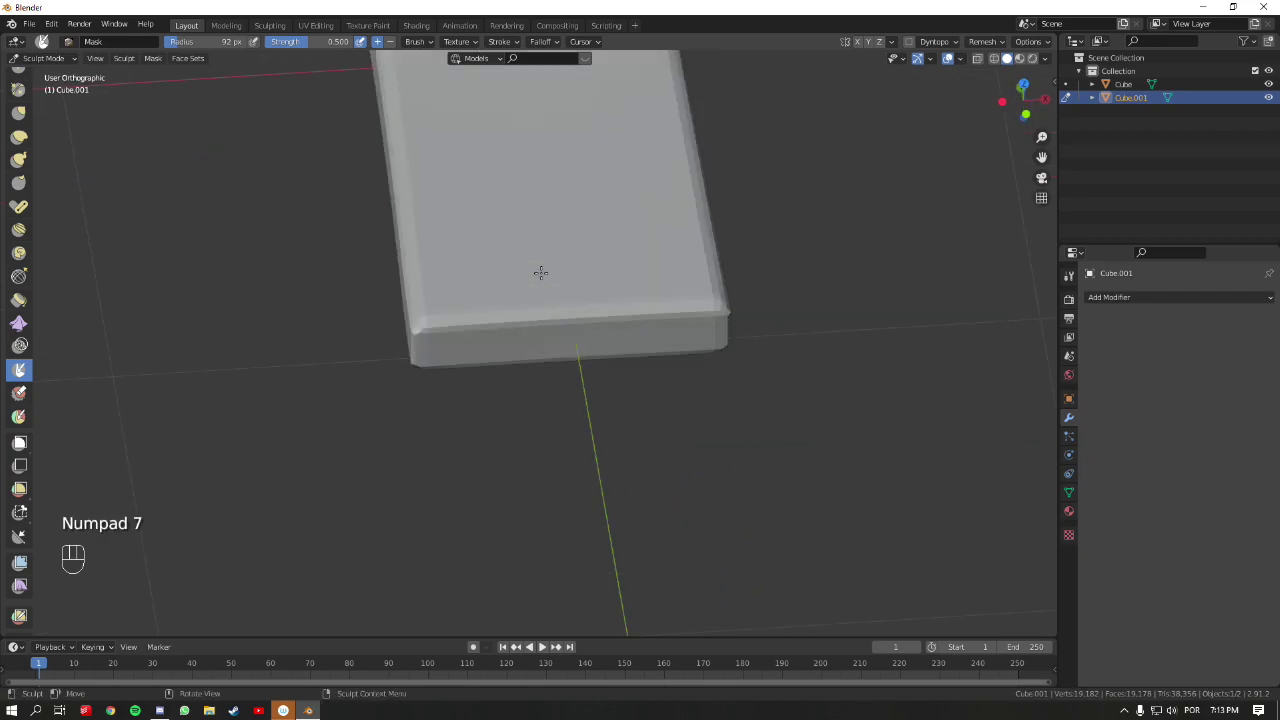
{"action": "mouse_move", "coordinate": [416, 482]}
{"action": "left_mouse_down"}
{"action": "mouse_move", "coordinate": [420, 458]}
{"action": "mouse_move", "coordinate": [407, 462]}
{"action": "mouse_move", "coordinate": [508, 476]}
{"action": "left_mouse_up"}
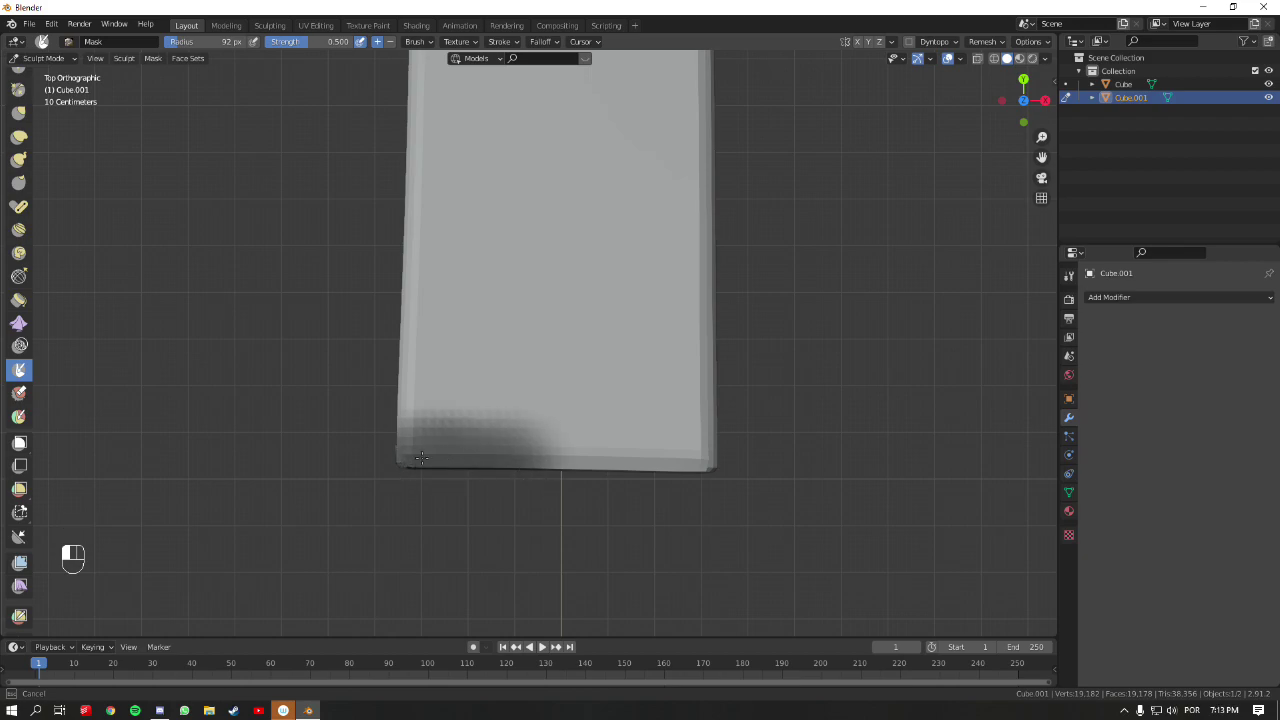
{"action": "middle_click_drag", "start_coordinate": [443, 423], "coordinate": [555, 260]}
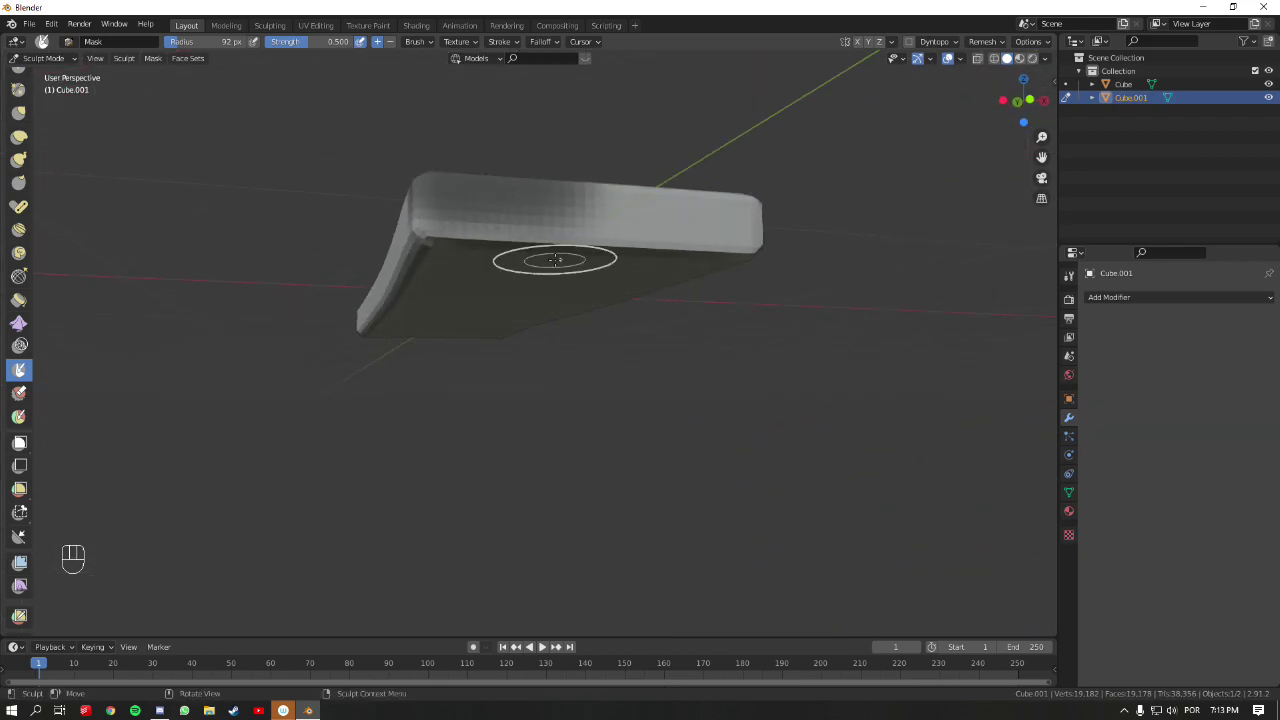
- Mask the underside of the same short-end corner from the bottom view
{"action": "key", "text": "KP_7"}
{"action": "key", "text": "KP_9"}
{"action": "left_click_drag", "start_coordinate": [489, 222], "coordinate": [407, 222]}
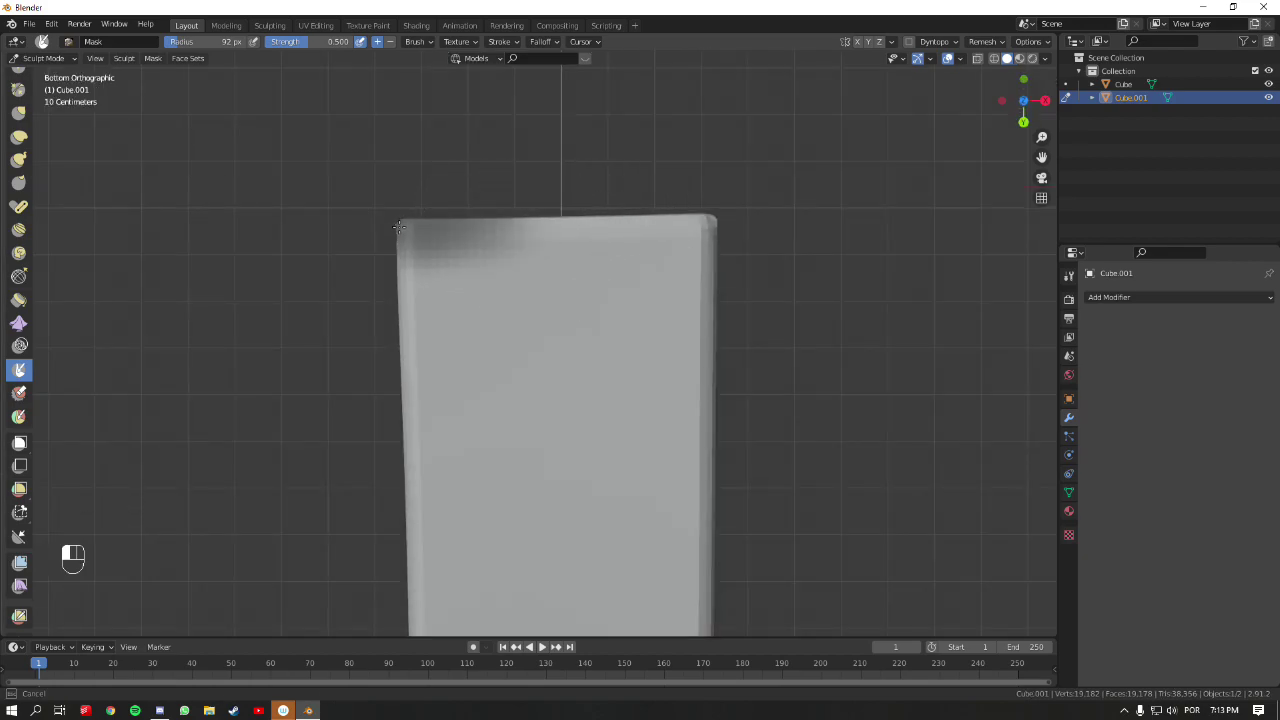
{"action": "left_click_drag", "start_coordinate": [502, 219], "coordinate": [514, 210]}
{"action": "mouse_move", "coordinate": [514, 210]}
{"action": "middle_mouse_down"}
{"action": "mouse_move", "coordinate": [642, 181]}
{"action": "mouse_move", "coordinate": [609, 314]}
{"action": "middle_mouse_up"}
- Fill in the mask around the short-end corner in perspective, setting the brush radius to 103 px and strength to 0.509
{"action": "key", "text": "f"}
{"action": "left_click", "coordinate": [620, 195]}
{"action": "left_click_drag", "start_coordinate": [609, 314], "coordinate": [595, 345]}
{"action": "key", "text": "f"}
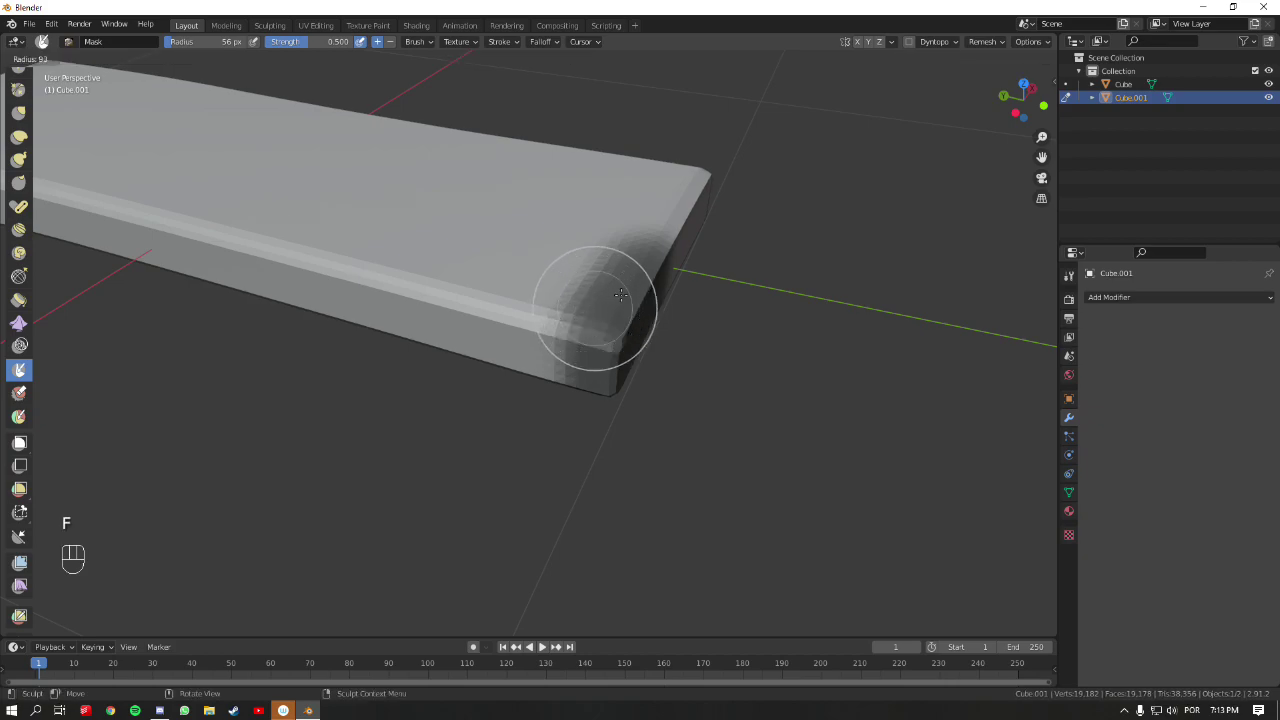
{"action": "left_click", "coordinate": [610, 285]}
{"action": "key", "text": "shift+f"}
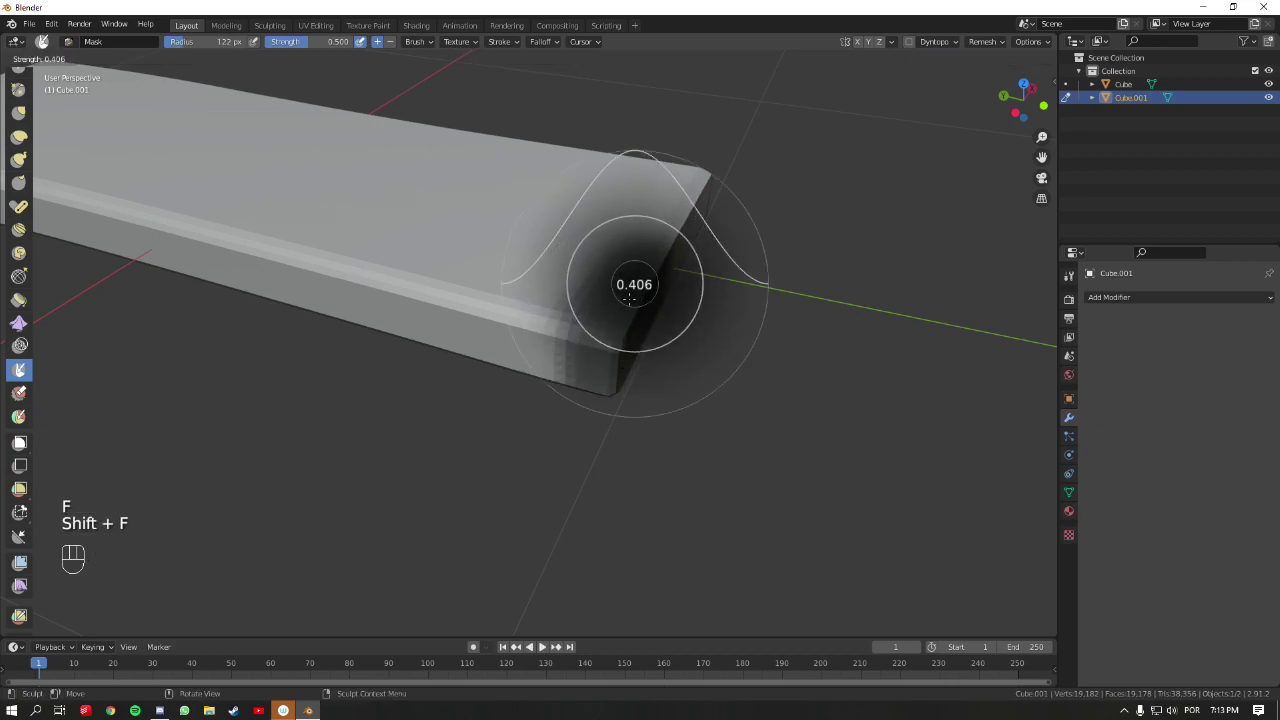
{"action": "left_click", "coordinate": [618, 286]}
{"action": "key", "text": "f"}
{"action": "left_click", "coordinate": [605, 291]}
{"action": "mouse_move", "coordinate": [605, 291]}
{"action": "middle_mouse_down"}
{"action": "mouse_move", "coordinate": [608, 271]}
{"action": "mouse_move", "coordinate": [637, 257]}
{"action": "mouse_move", "coordinate": [600, 294]}
{"action": "middle_mouse_up"}
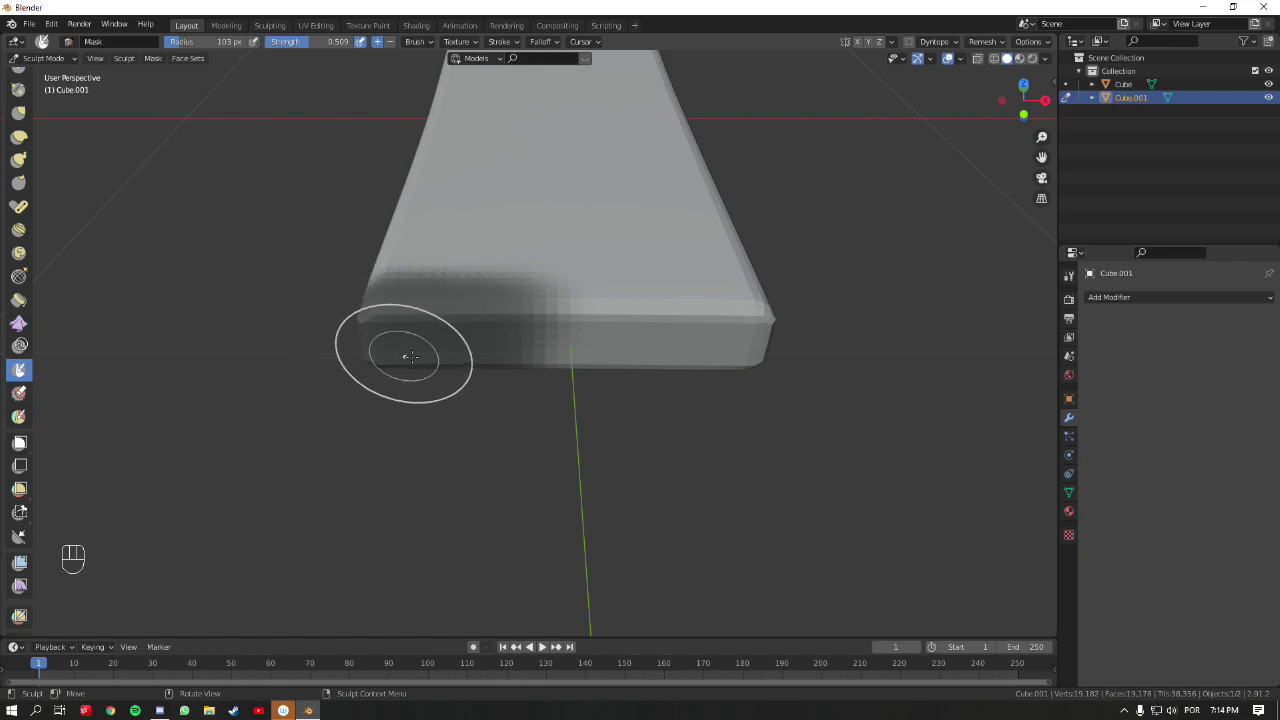
- Invert the mask so only the corner half of the short end stays editable
{"action": "key", "text": "a"}
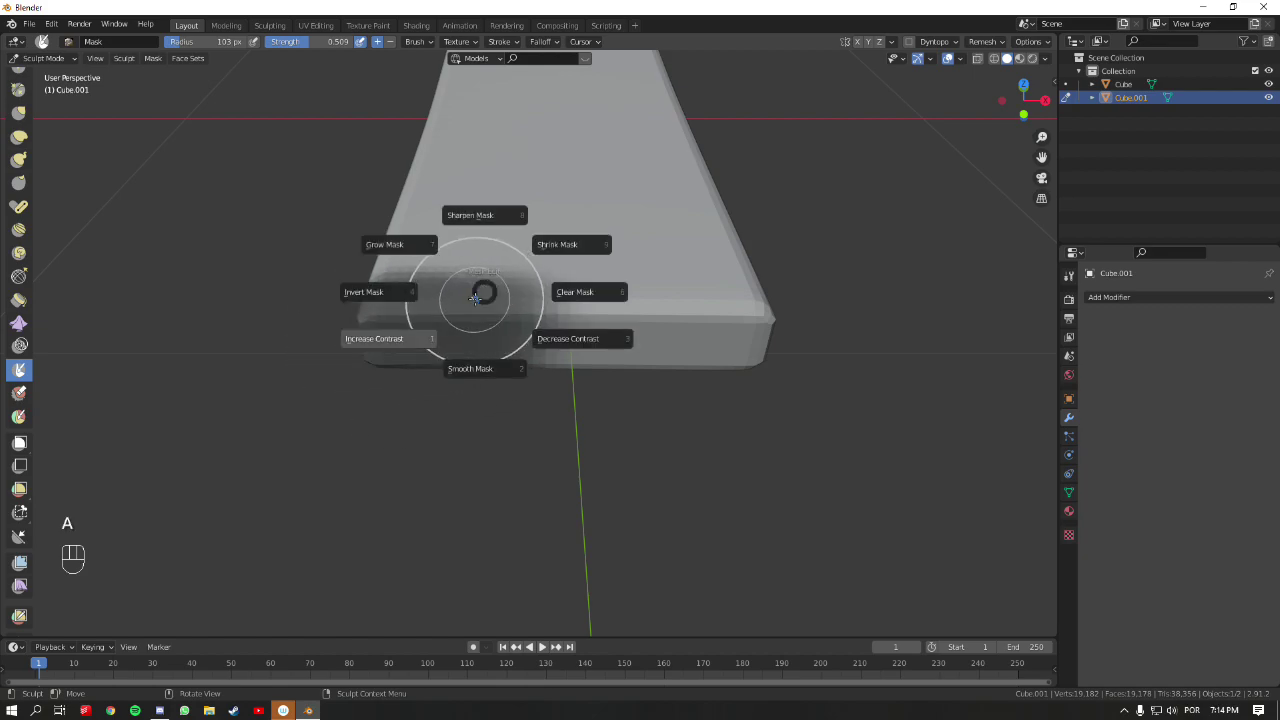
{"action": "left_click", "coordinate": [370, 296]}
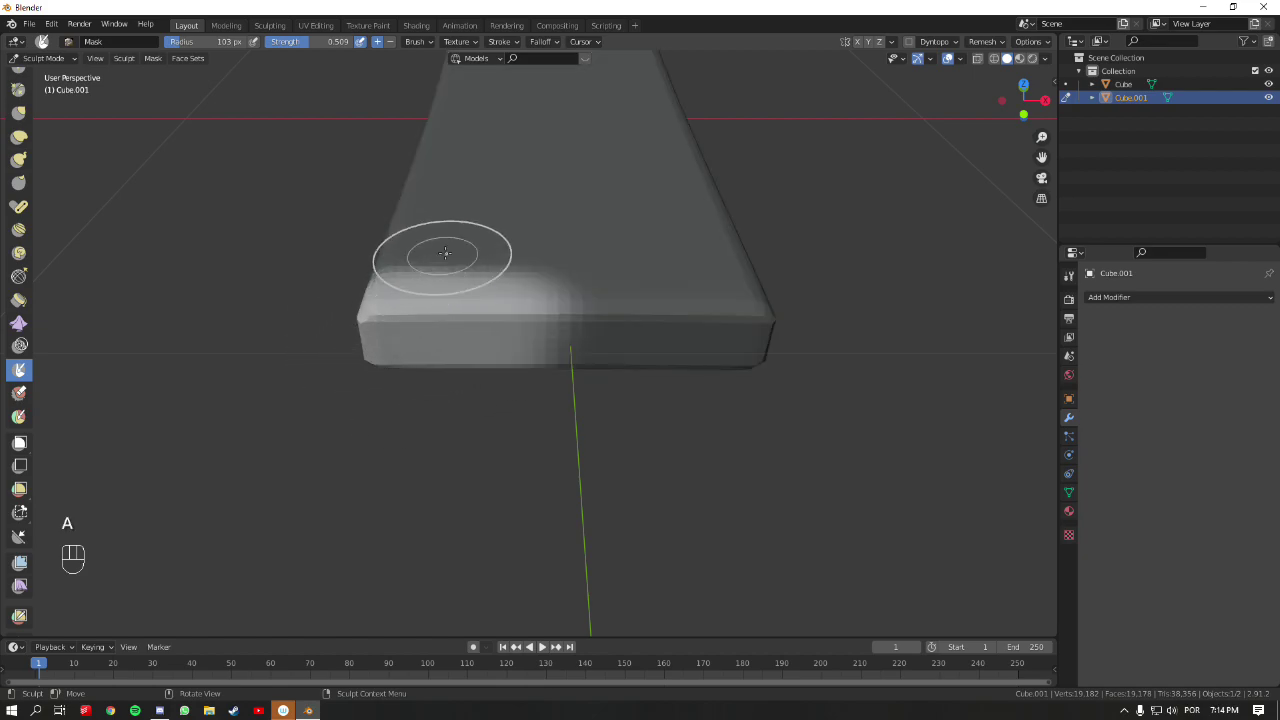
{"action": "mouse_move", "coordinate": [456, 291]}
{"action": "middle_mouse_down"}
{"action": "mouse_move", "coordinate": [606, 343]}
{"action": "mouse_move", "coordinate": [450, 280]}
{"action": "middle_mouse_up"}
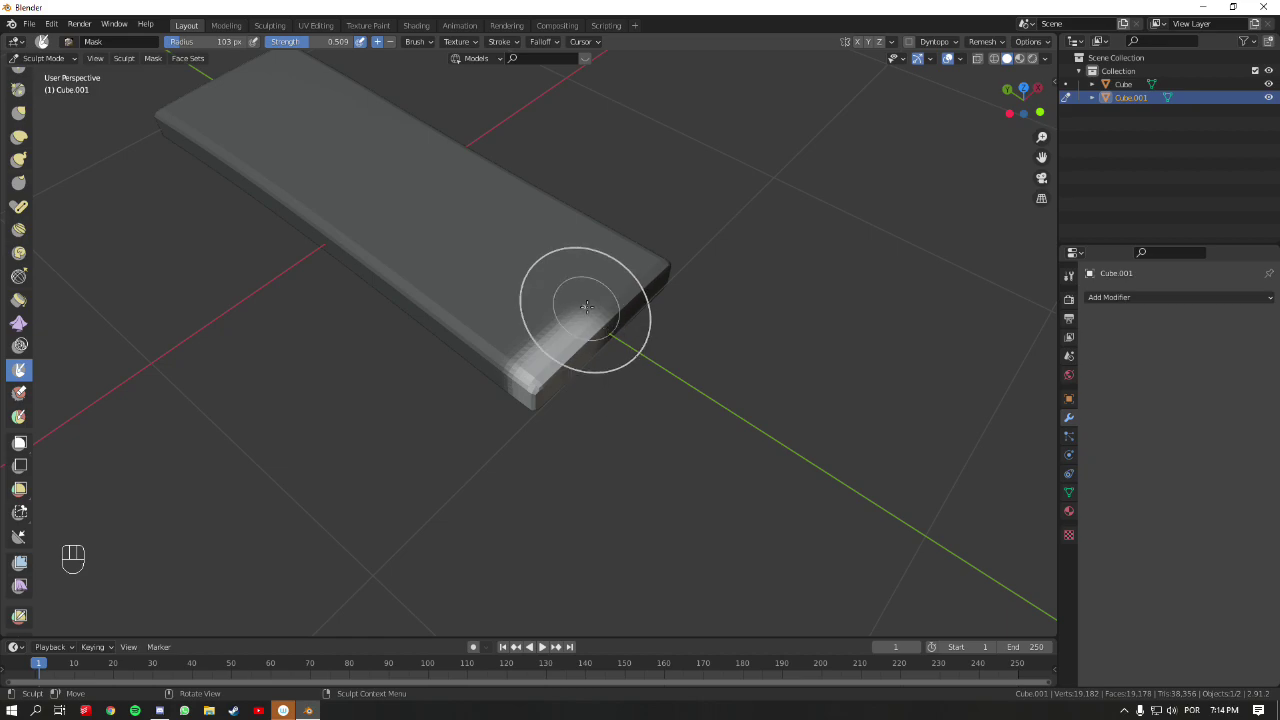
- Pull the unmasked corner outward from the top view using the Grab brush with a 215 px radius
{"action": "key", "text": "KP_7"}
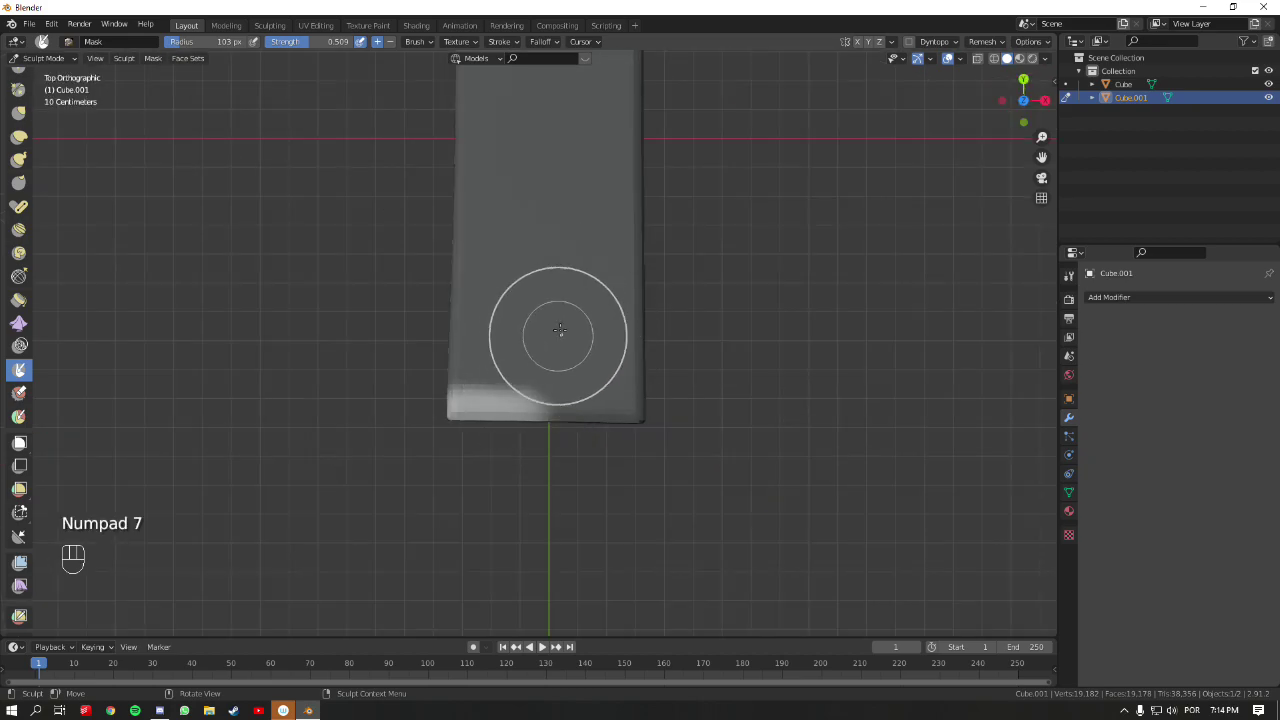
{"action": "key", "text": "g"}
{"action": "key", "text": "f"}
{"action": "left_click", "coordinate": [510, 432]}
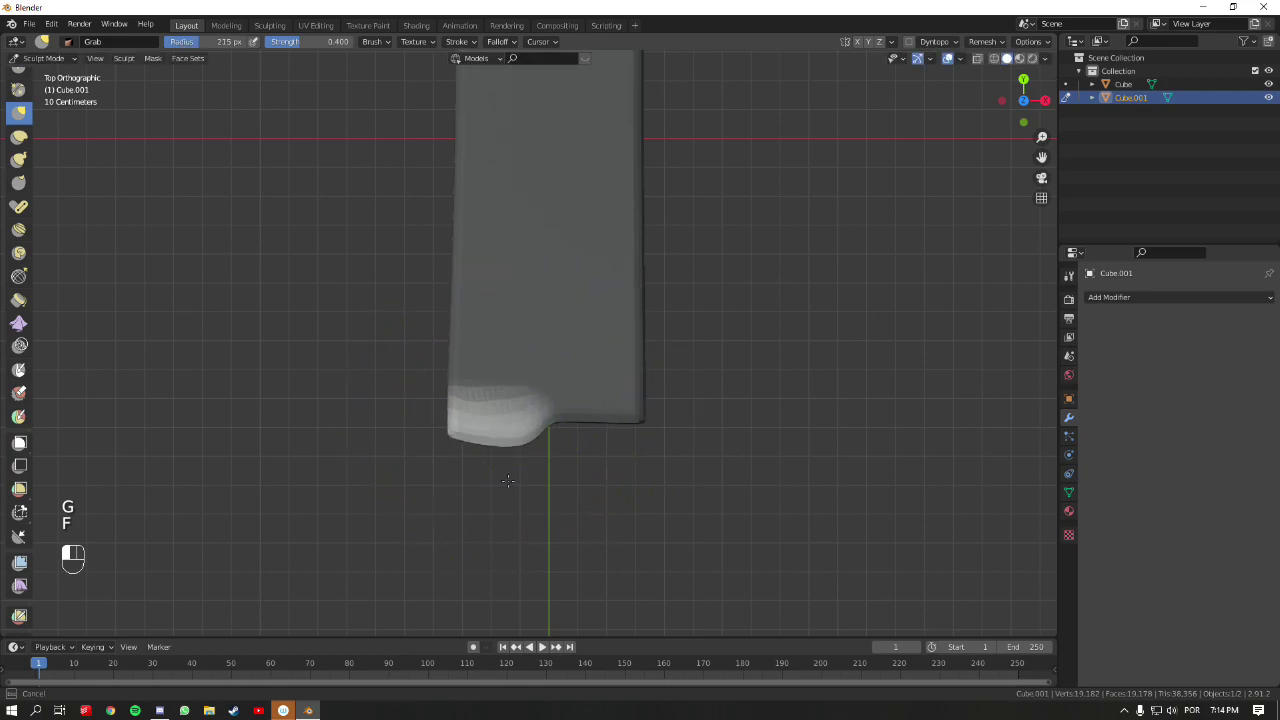
{"action": "left_click_drag", "start_coordinate": [507, 529], "coordinate": [506, 531]}
{"action": "left_click_drag", "start_coordinate": [453, 446], "coordinate": [446, 503]}
{"action": "mouse_move", "coordinate": [558, 432]}
{"action": "left_mouse_down"}
{"action": "mouse_move", "coordinate": [541, 438]}
{"action": "mouse_move", "coordinate": [541, 426]}
{"action": "left_mouse_up"}
- Reduce the Grab radius to 110 px and reshape the tip and sides of the pulled-out extension
{"action": "key", "text": "f"}
{"action": "left_click", "coordinate": [470, 440]}
{"action": "key", "text": "f"}
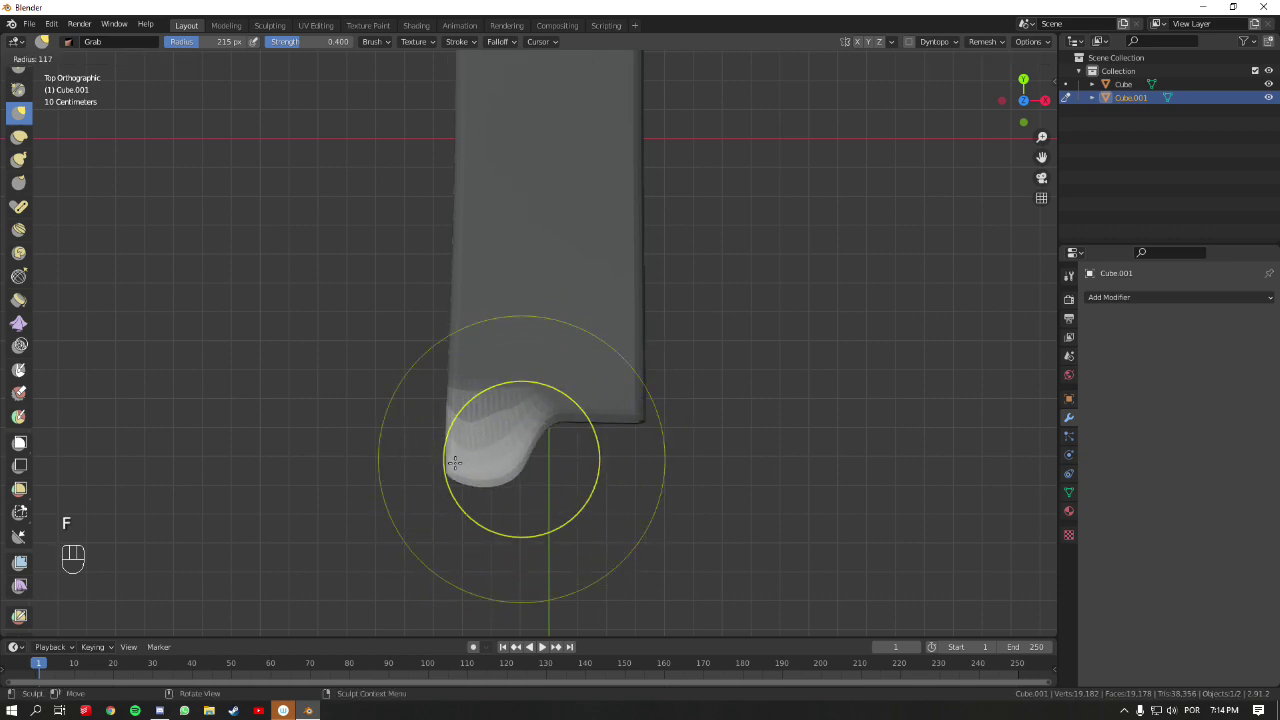
{"action": "left_click", "coordinate": [456, 462]}
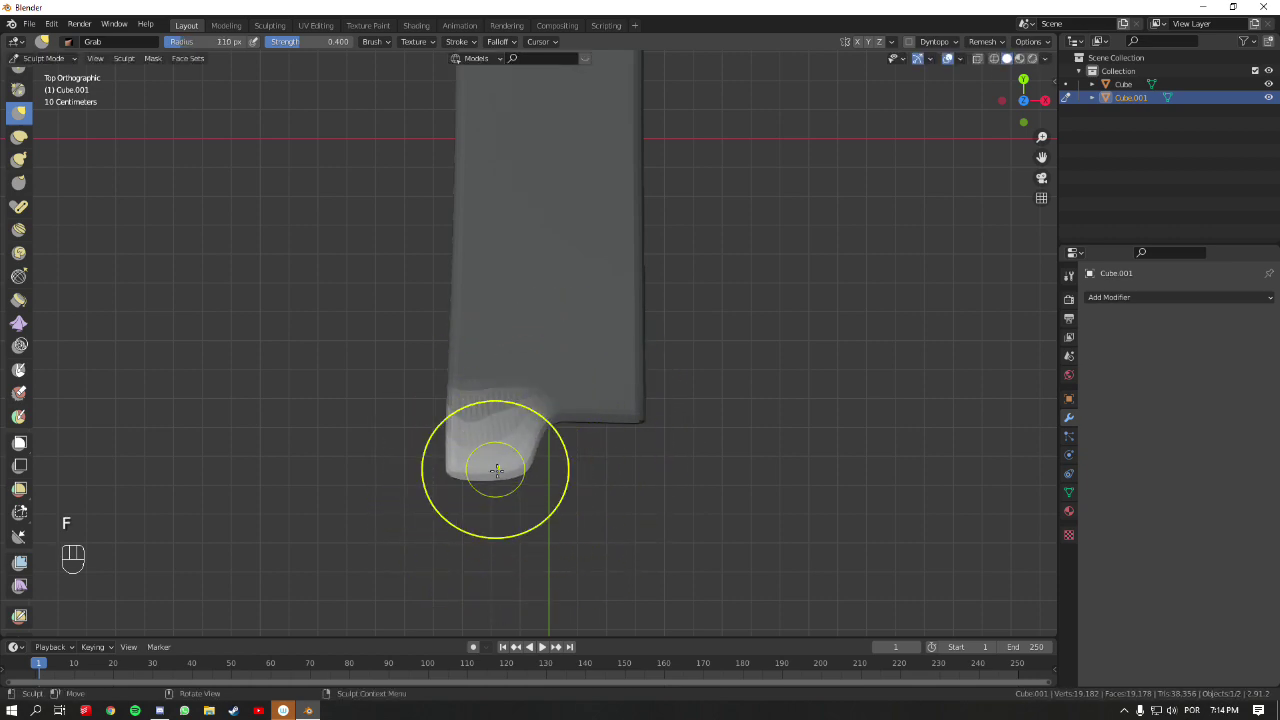
{"action": "mouse_move", "coordinate": [533, 433]}
{"action": "middle_mouse_down"}
{"action": "mouse_move", "coordinate": [780, 370]}
{"action": "mouse_move", "coordinate": [1000, 360]}
{"action": "mouse_move", "coordinate": [636, 228]}
{"action": "mouse_move", "coordinate": [579, 268]}
{"action": "mouse_move", "coordinate": [443, 217]}
{"action": "mouse_move", "coordinate": [460, 280]}
{"action": "mouse_move", "coordinate": [576, 447]}
{"action": "mouse_move", "coordinate": [414, 343]}
{"action": "mouse_move", "coordinate": [481, 399]}
{"action": "middle_mouse_up"}
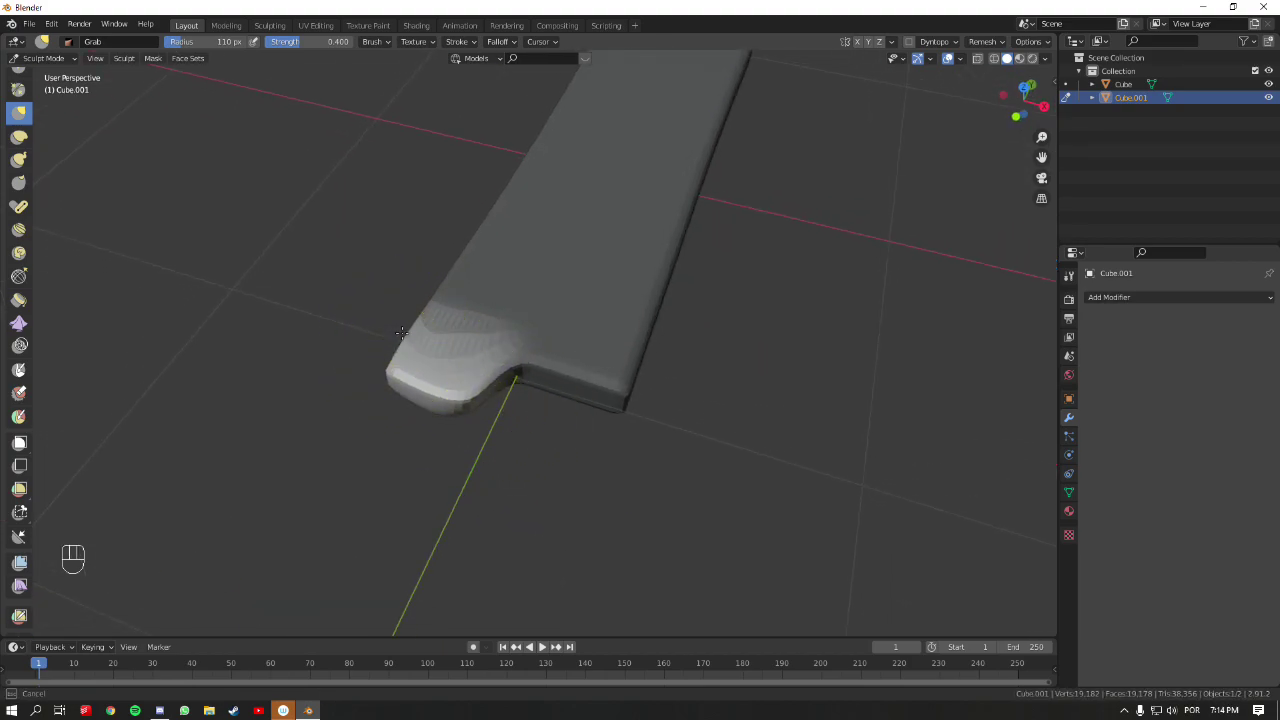
{"action": "left_click_drag", "start_coordinate": [410, 331], "coordinate": [414, 332]}
- Clear the mask and adjust the extension's outer side from the top view with the Grab brush, ending at a 105 px radius
{"action": "middle_click_drag", "start_coordinate": [505, 341], "coordinate": [548, 358]}
{"action": "key", "text": "a"}
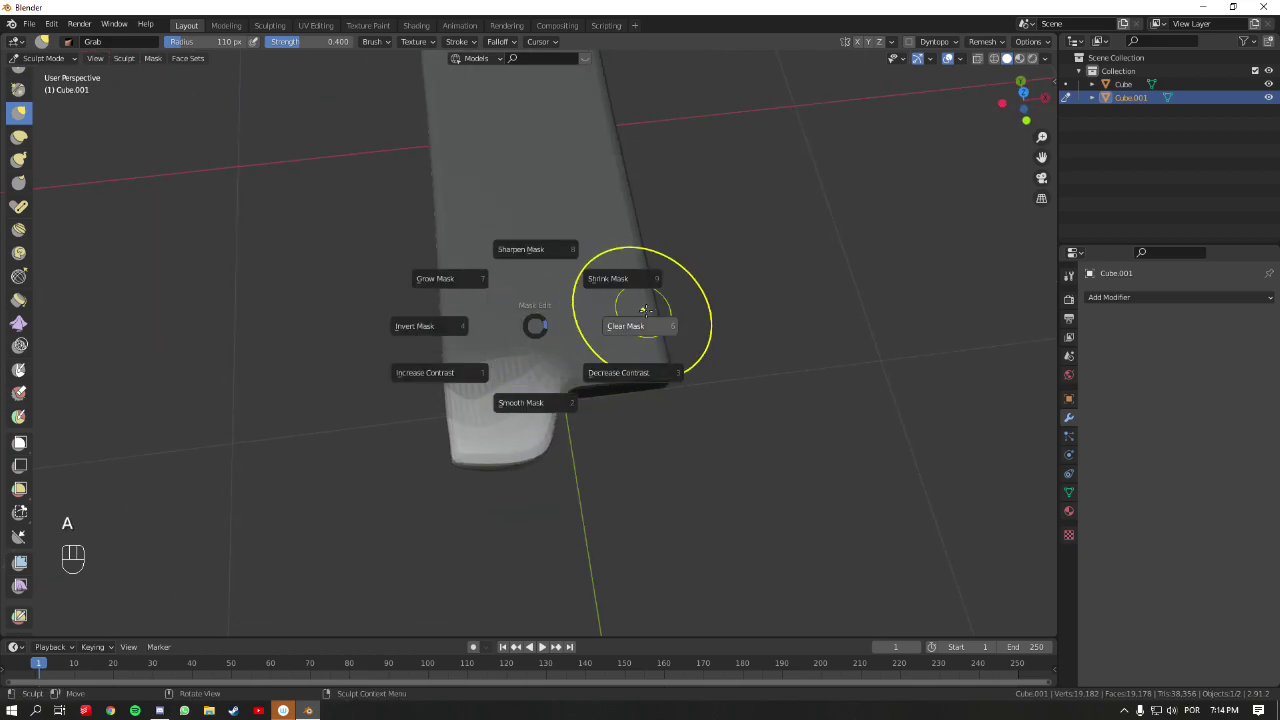
{"action": "left_click", "coordinate": [640, 310]}
{"action": "key", "text": "KP_7"}
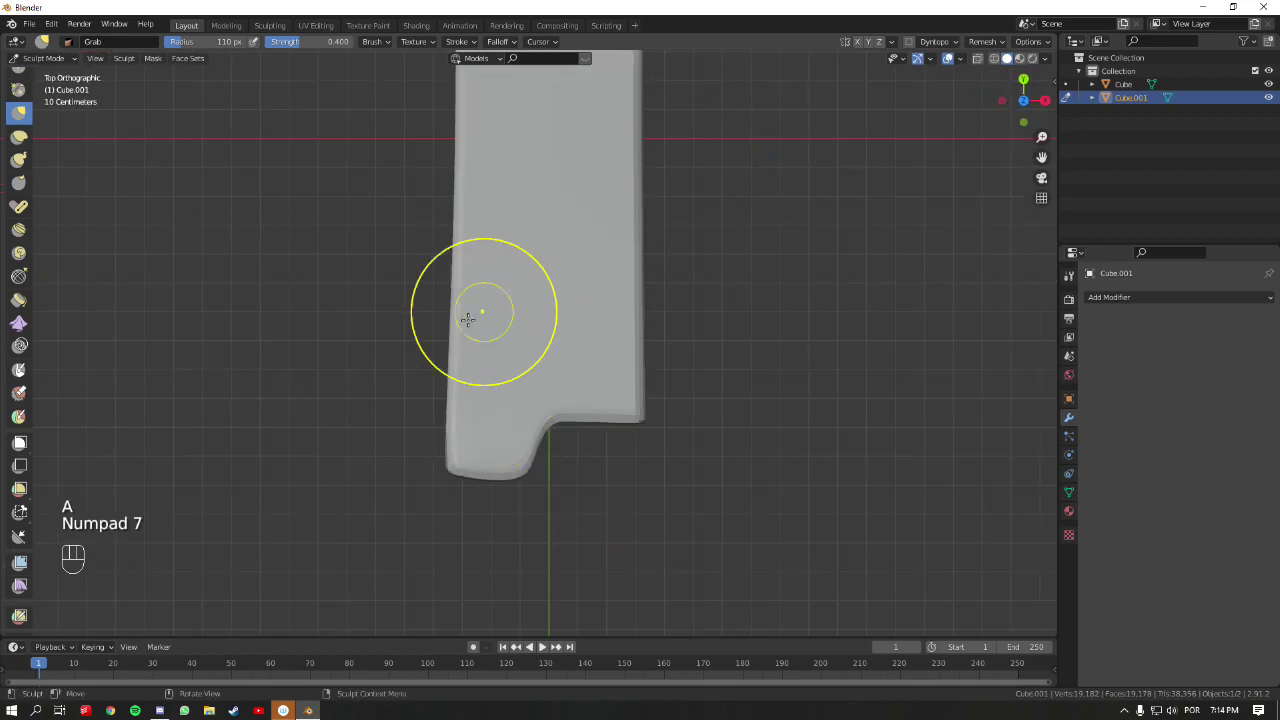
{"action": "key", "text": "f"}
{"action": "key", "text": "f"}
{"action": "left_click", "coordinate": [440, 432]}
{"action": "key", "text": "f"}
{"action": "left_click", "coordinate": [430, 432]}
{"action": "key", "text": "f"}
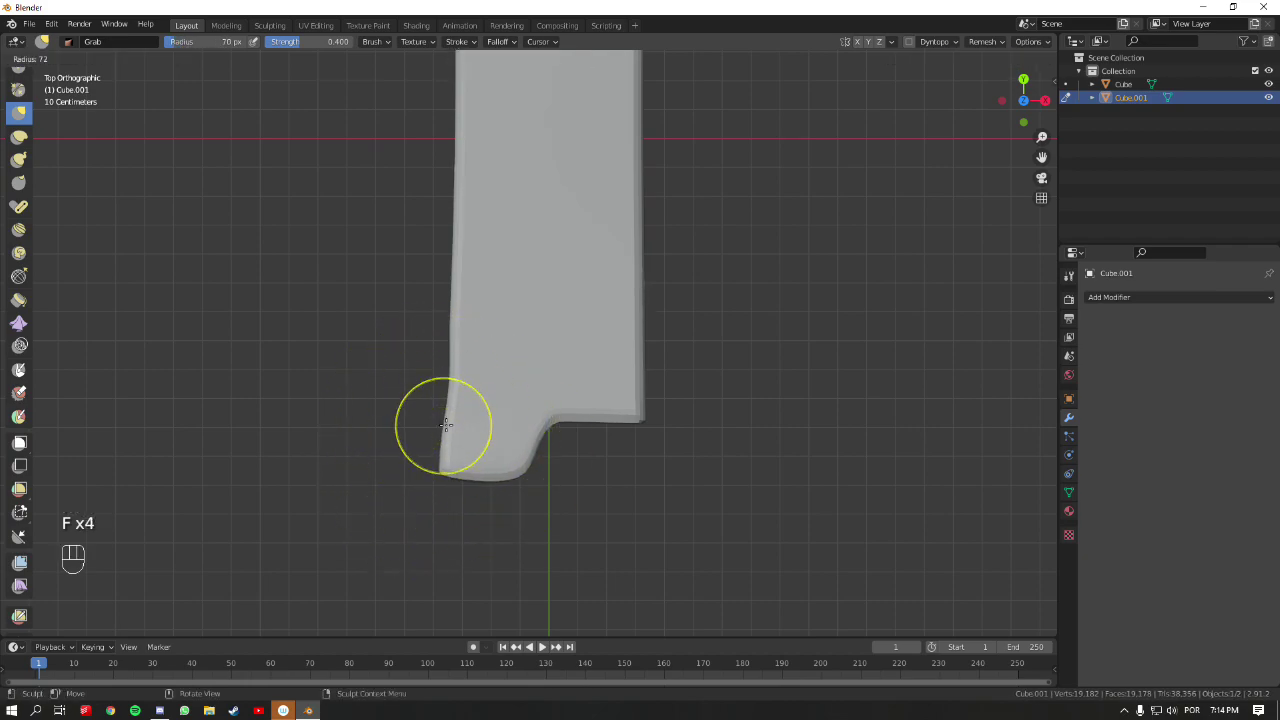
{"action": "left_click", "coordinate": [455, 427]}
{"action": "left_click_drag", "start_coordinate": [450, 389], "coordinate": [447, 387]}
- Paint a mask over the middle section of the stepped short end using the Mask brush with a 54 px radius
{"action": "mouse_move", "coordinate": [509, 331]}
{"action": "middle_mouse_down"}
{"action": "mouse_move", "coordinate": [608, 343]}
{"action": "mouse_move", "coordinate": [588, 285]}
{"action": "mouse_move", "coordinate": [600, 251]}
{"action": "mouse_move", "coordinate": [543, 220]}
{"action": "middle_mouse_up"}
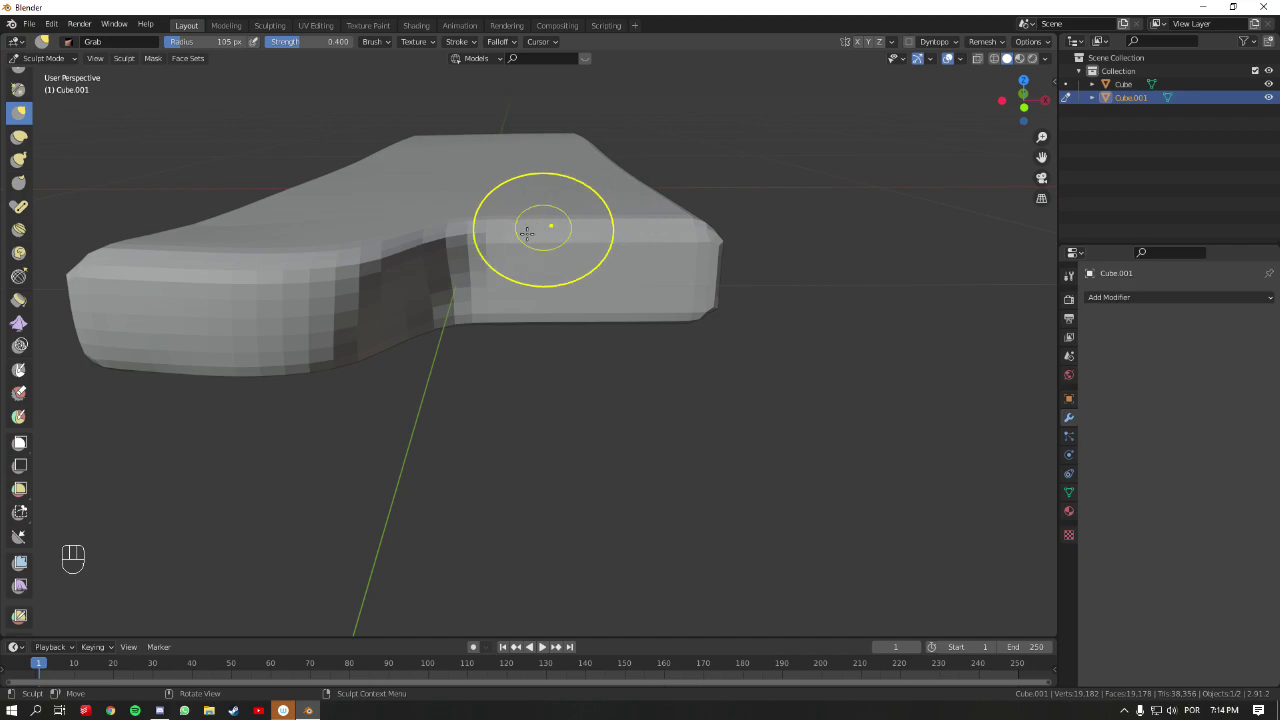
{"action": "key", "text": "m"}
{"action": "key", "text": "f"}
{"action": "left_click", "coordinate": [500, 262]}
{"action": "left_click_drag", "start_coordinate": [492, 255], "coordinate": [474, 304]}
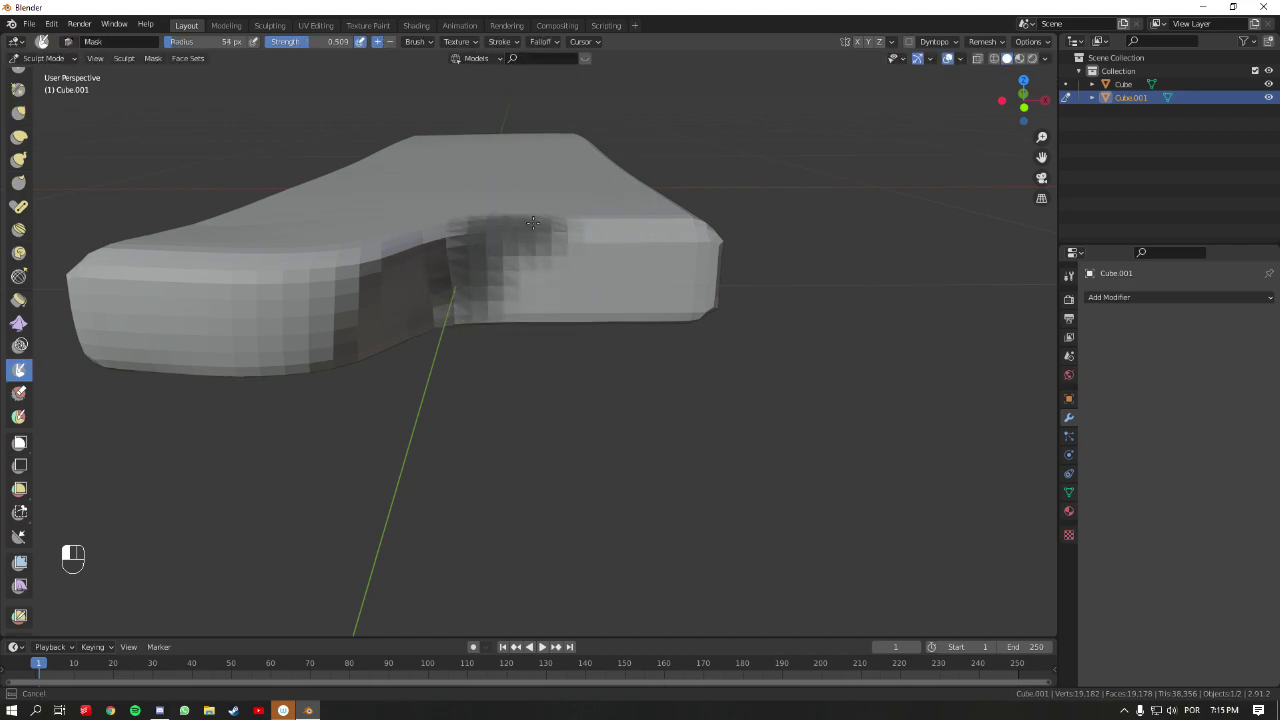
{"action": "left_click_drag", "start_coordinate": [590, 233], "coordinate": [585, 295]}
{"action": "mouse_move", "coordinate": [581, 249]}
{"action": "left_mouse_down"}
{"action": "mouse_move", "coordinate": [545, 282]}
{"action": "mouse_move", "coordinate": [535, 260]}
{"action": "left_mouse_up"}
{"action": "middle_click_drag", "start_coordinate": [580, 250], "coordinate": [607, 178]}
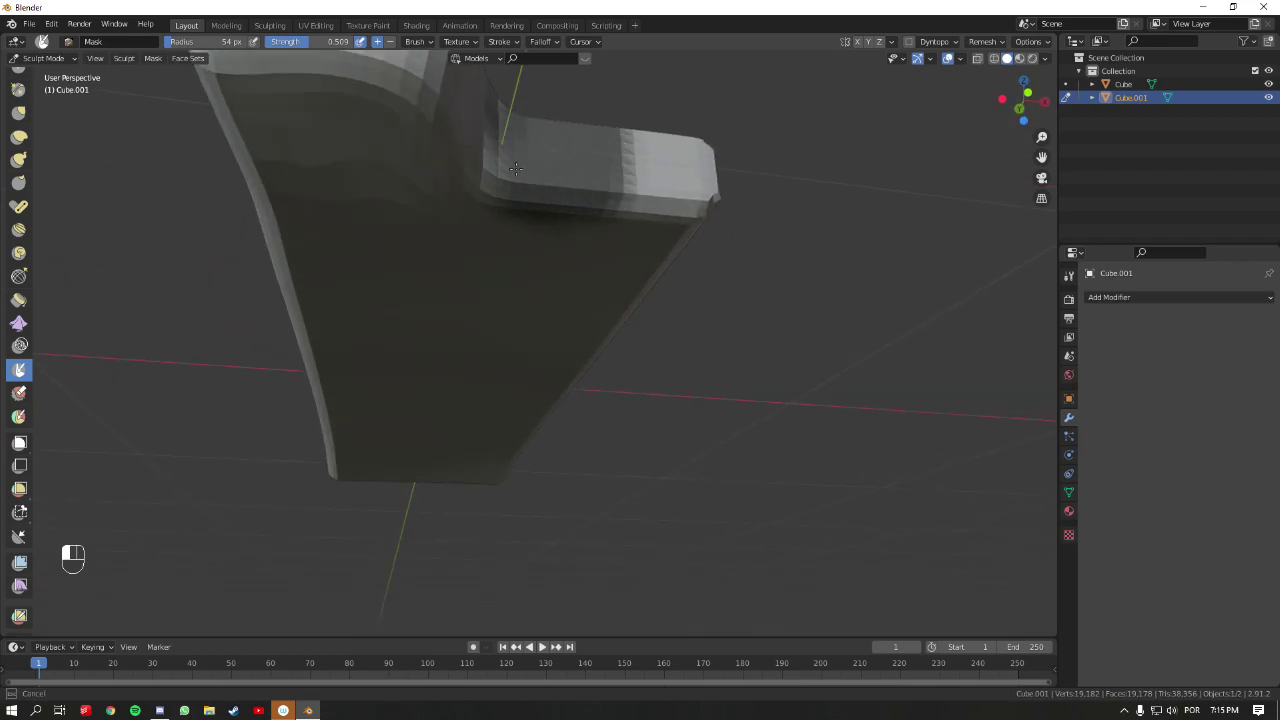
{"action": "middle_click_drag", "start_coordinate": [543, 171], "coordinate": [501, 224]}
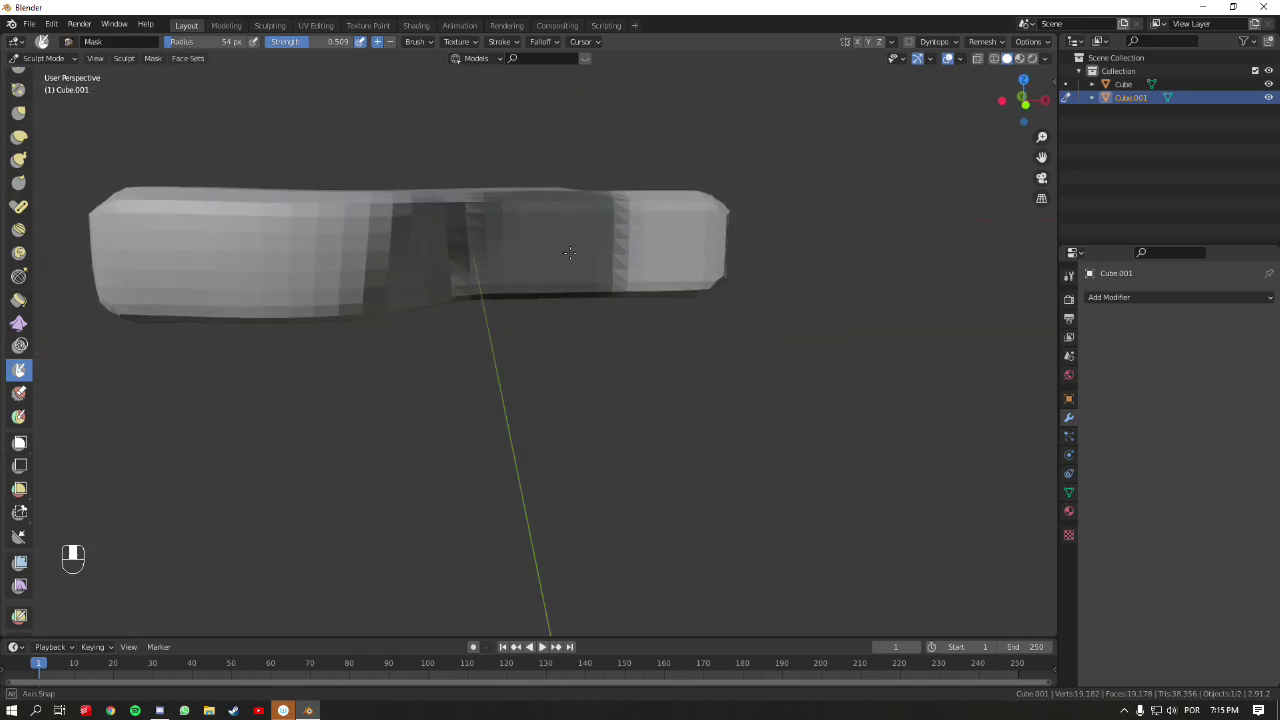
{"action": "middle_click_drag", "start_coordinate": [567, 251], "coordinate": [509, 324]}
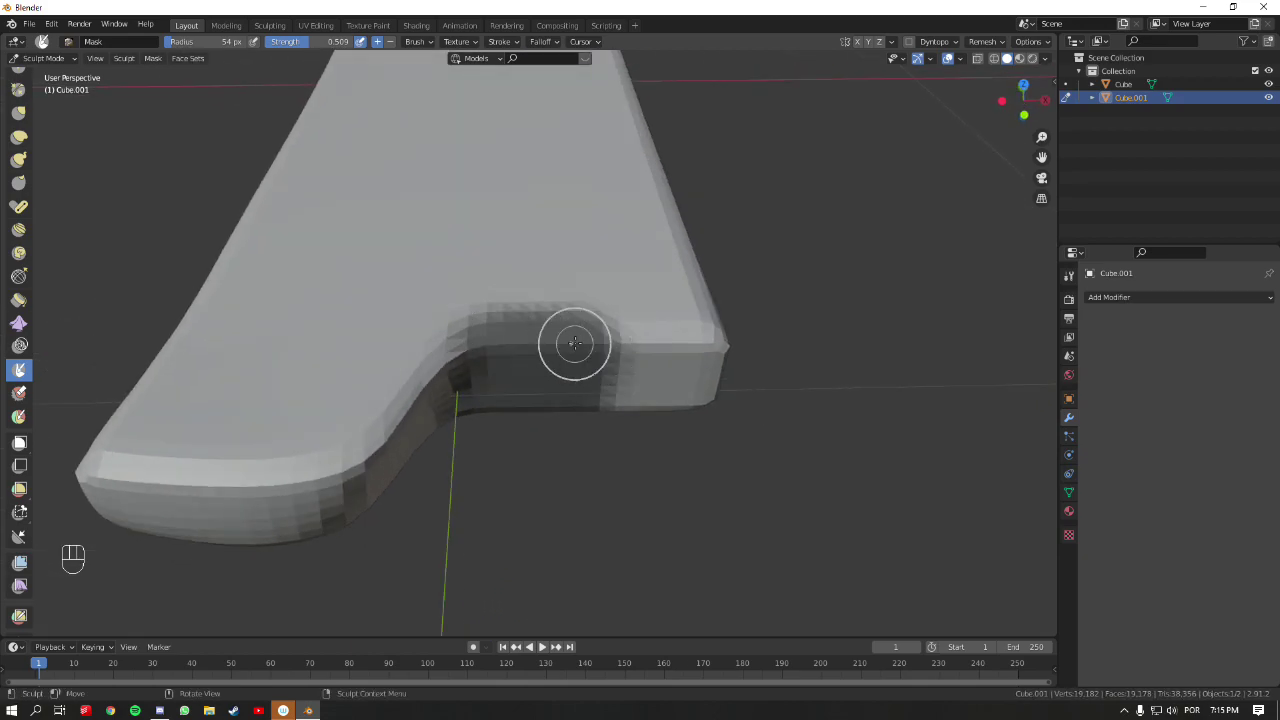
- Invert the mask so only the middle section of the short end stays editable
{"action": "key", "text": "KP_4"}
{"action": "key", "text": "KP_7"}
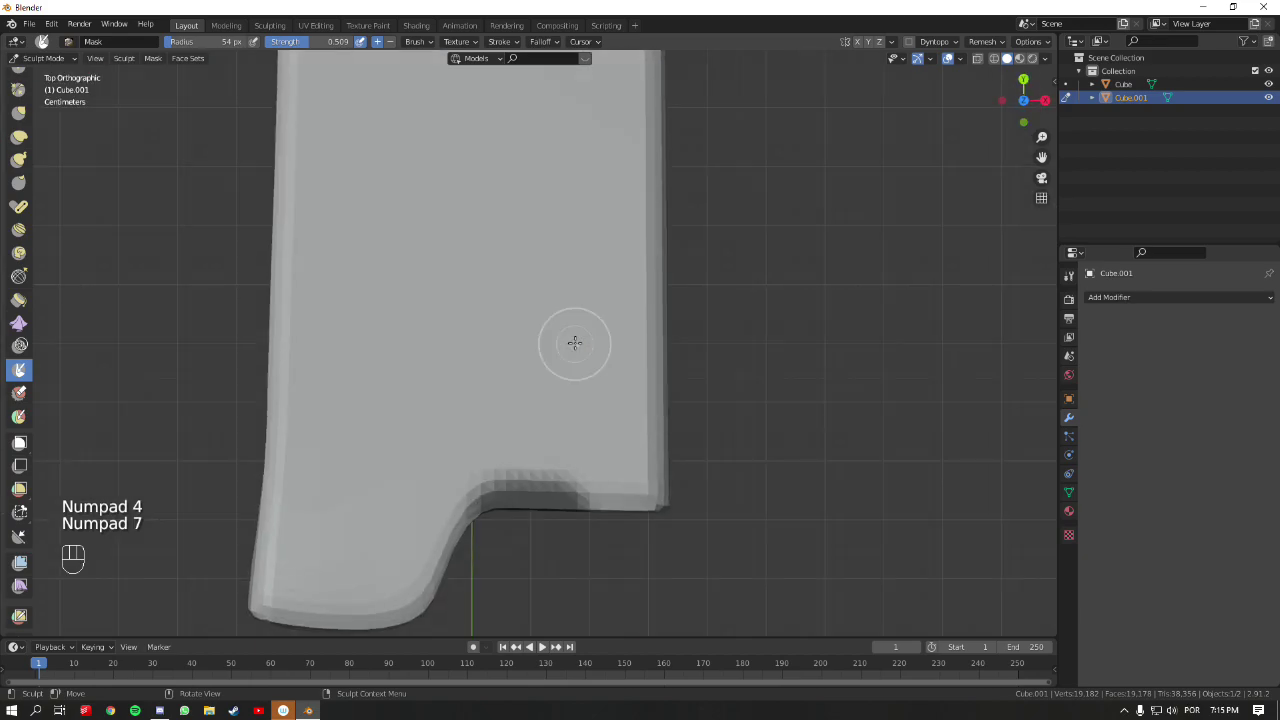
{"action": "middle_click_drag", "start_coordinate": [546, 384], "coordinate": [571, 260], "text": "shift"}
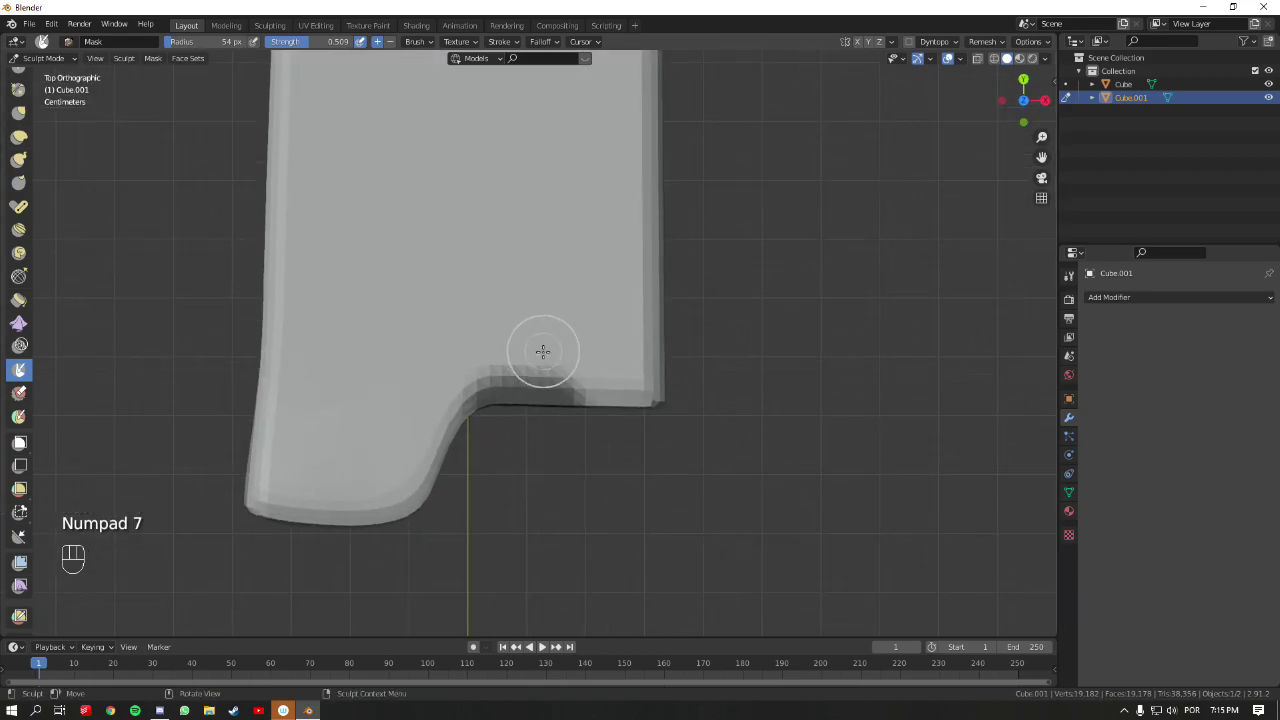
{"action": "key", "text": "a"}
{"action": "left_click", "coordinate": [433, 337]}
{"action": "middle_click_drag", "start_coordinate": [586, 309], "coordinate": [577, 371], "text": "ctrl"}
- Pull the unmasked middle section outward from the top view using the Grab brush with a 175 px radius
{"action": "key", "text": "g"}
{"action": "key", "text": "f"}
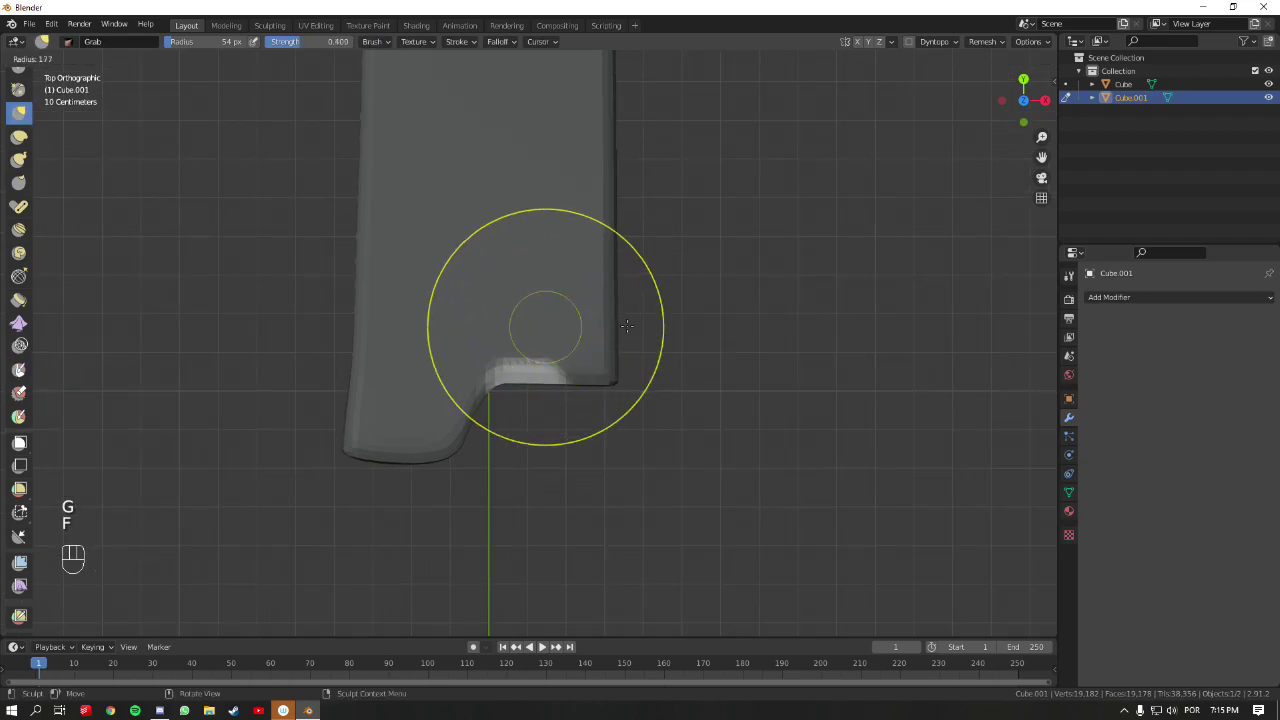
{"action": "left_click", "coordinate": [661, 328]}
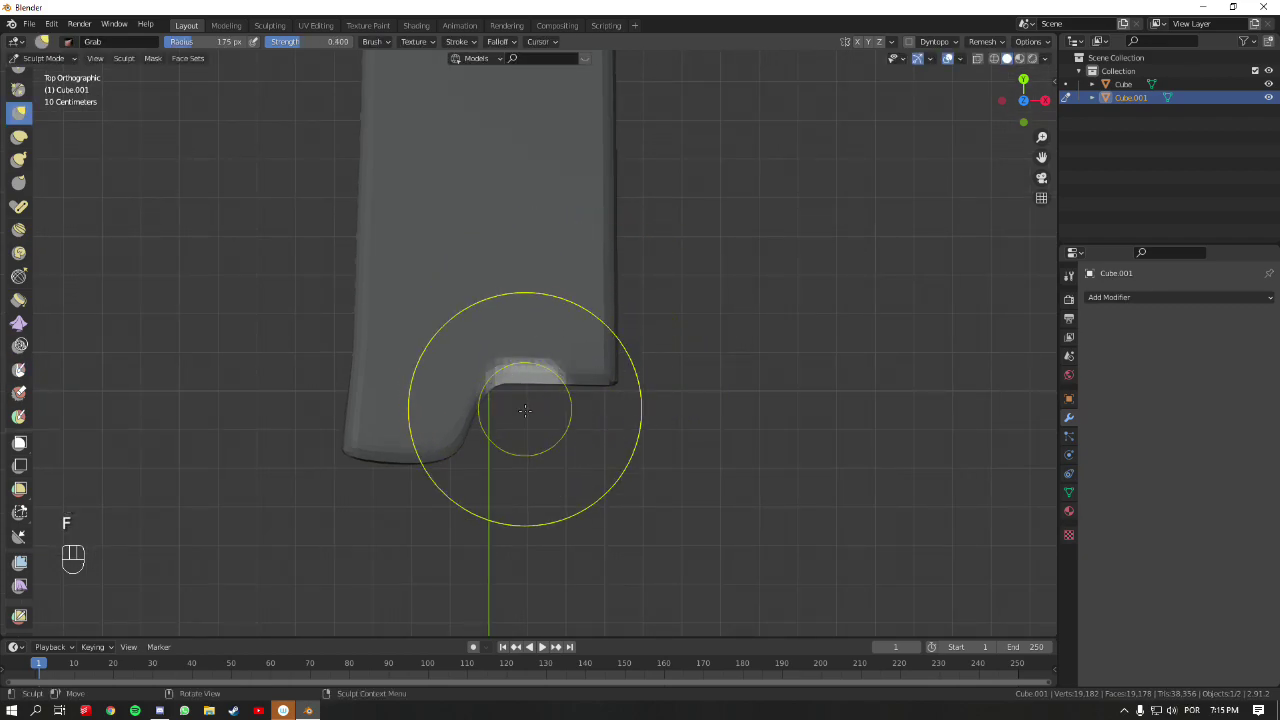
{"action": "left_click_drag", "start_coordinate": [526, 385], "coordinate": [526, 389]}
{"action": "left_click_drag", "start_coordinate": [542, 525], "coordinate": [542, 526]}
{"action": "left_click_drag", "start_coordinate": [524, 440], "coordinate": [537, 528]}
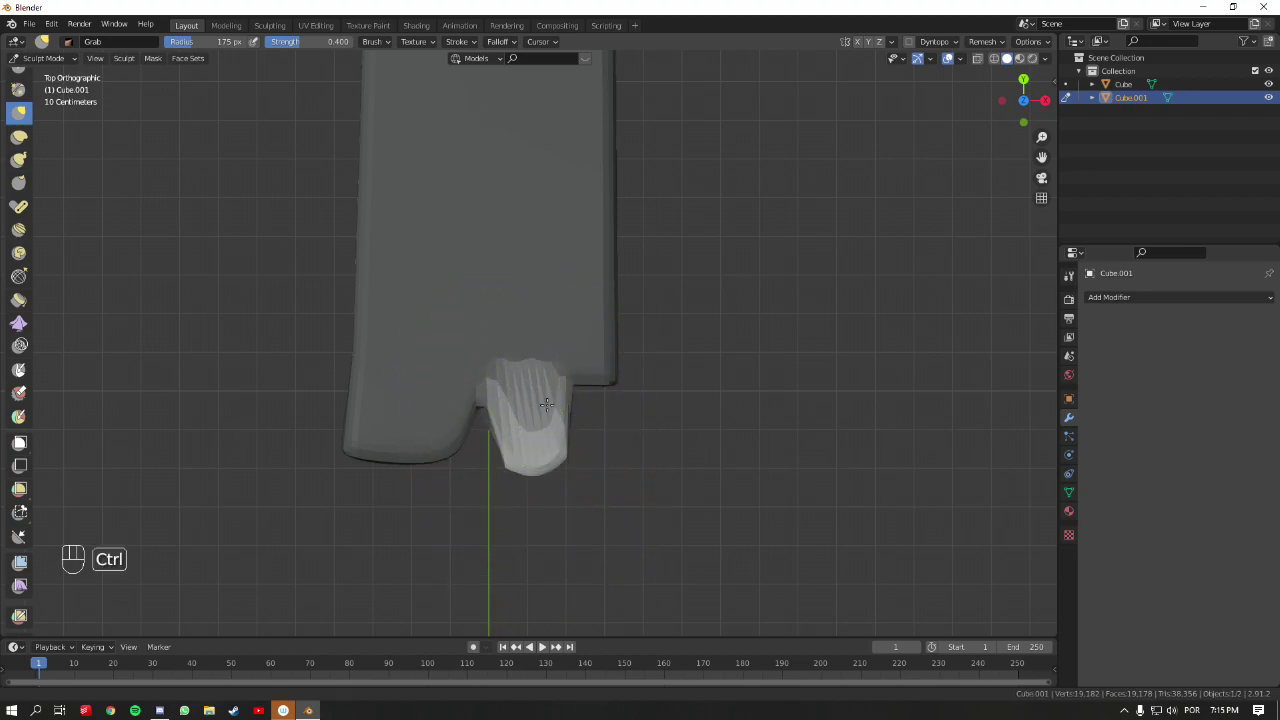
{"action": "middle_click_drag", "start_coordinate": [546, 404], "coordinate": [549, 351], "text": "ctrl"}
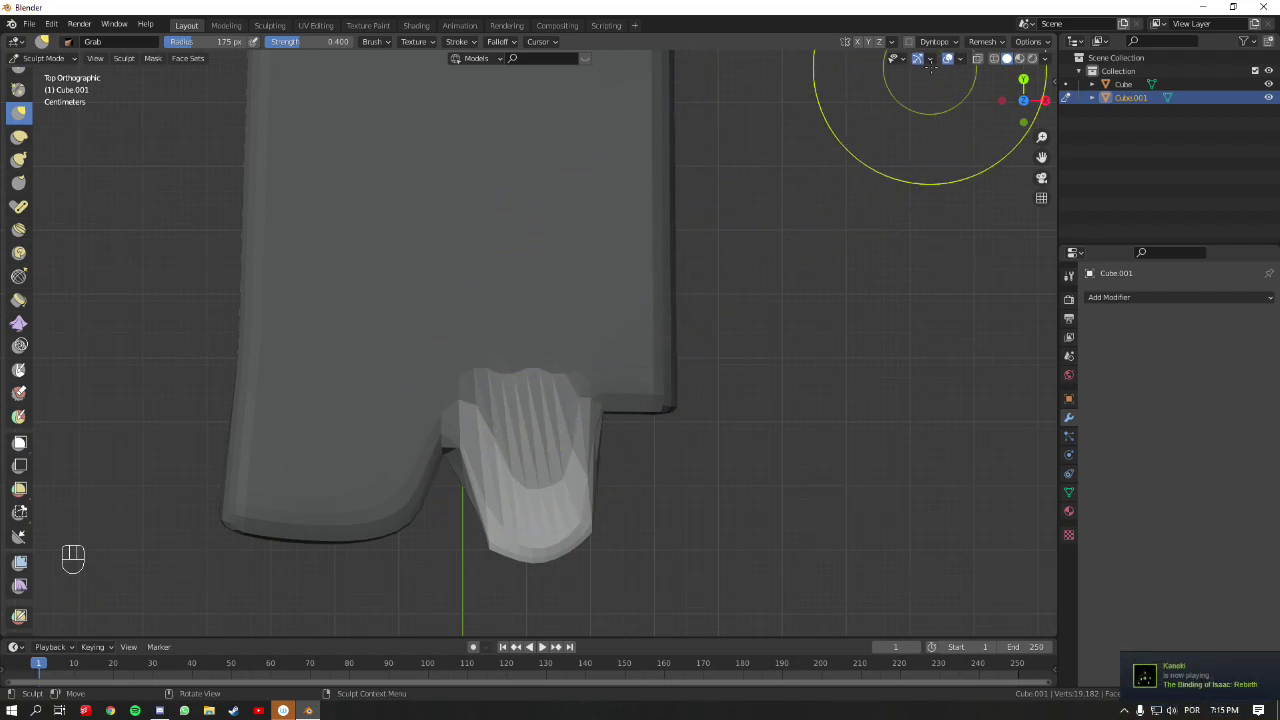
- Extend the underside of the middle prong and widen its tip from the bottom view with the Grab brush
{"action": "middle_click_drag", "start_coordinate": [780, 207], "coordinate": [580, 262]}
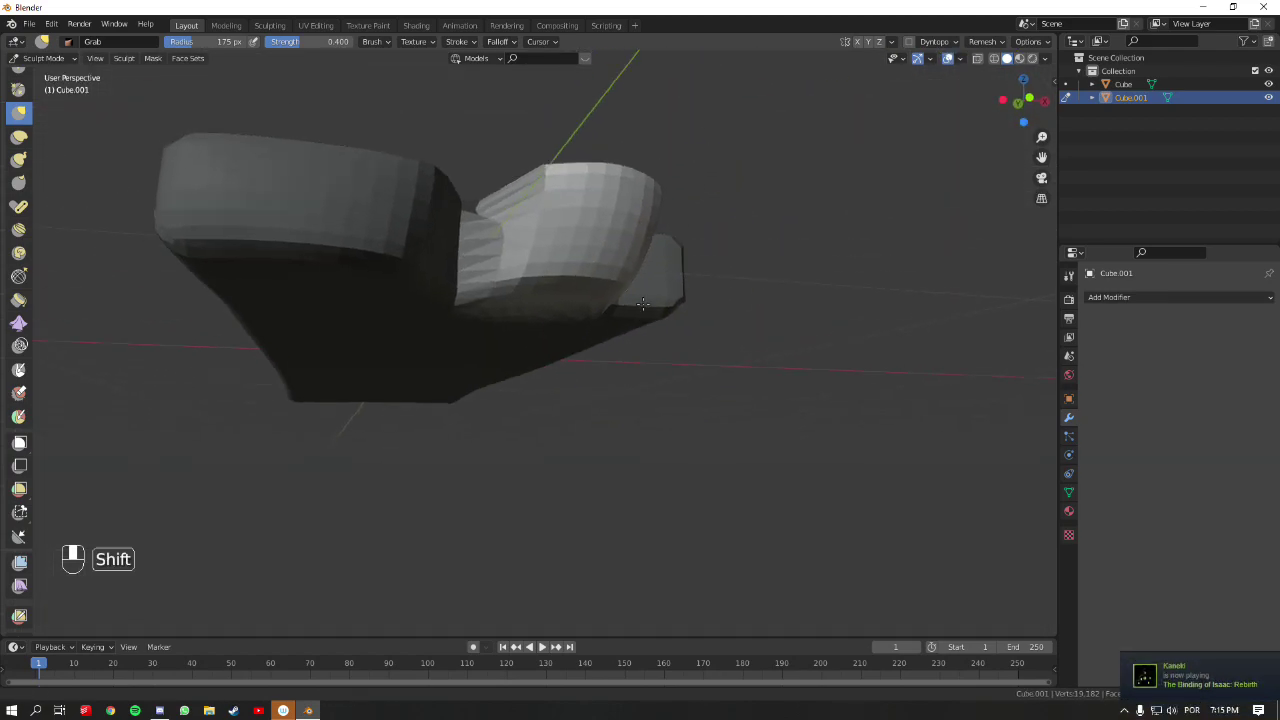
{"action": "key", "text": "KP_7"}
{"action": "key", "text": "KP_9"}
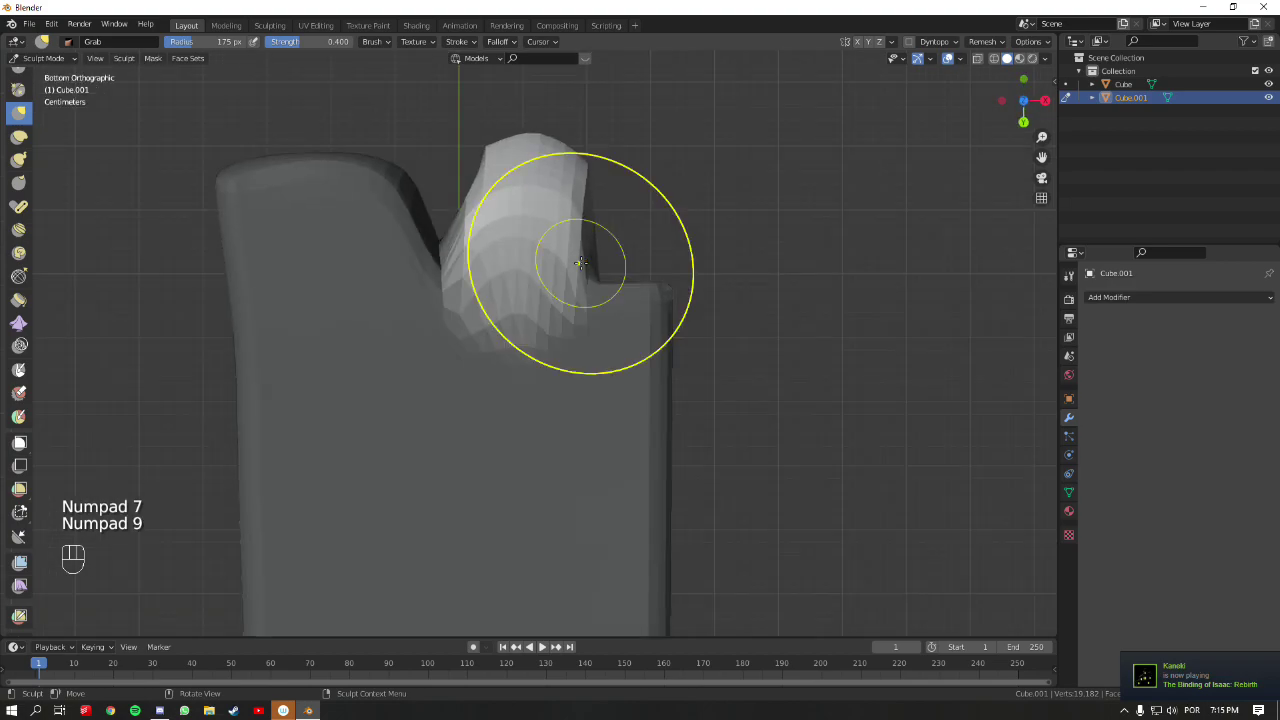
{"action": "left_click_drag", "start_coordinate": [545, 218], "coordinate": [542, 192]}
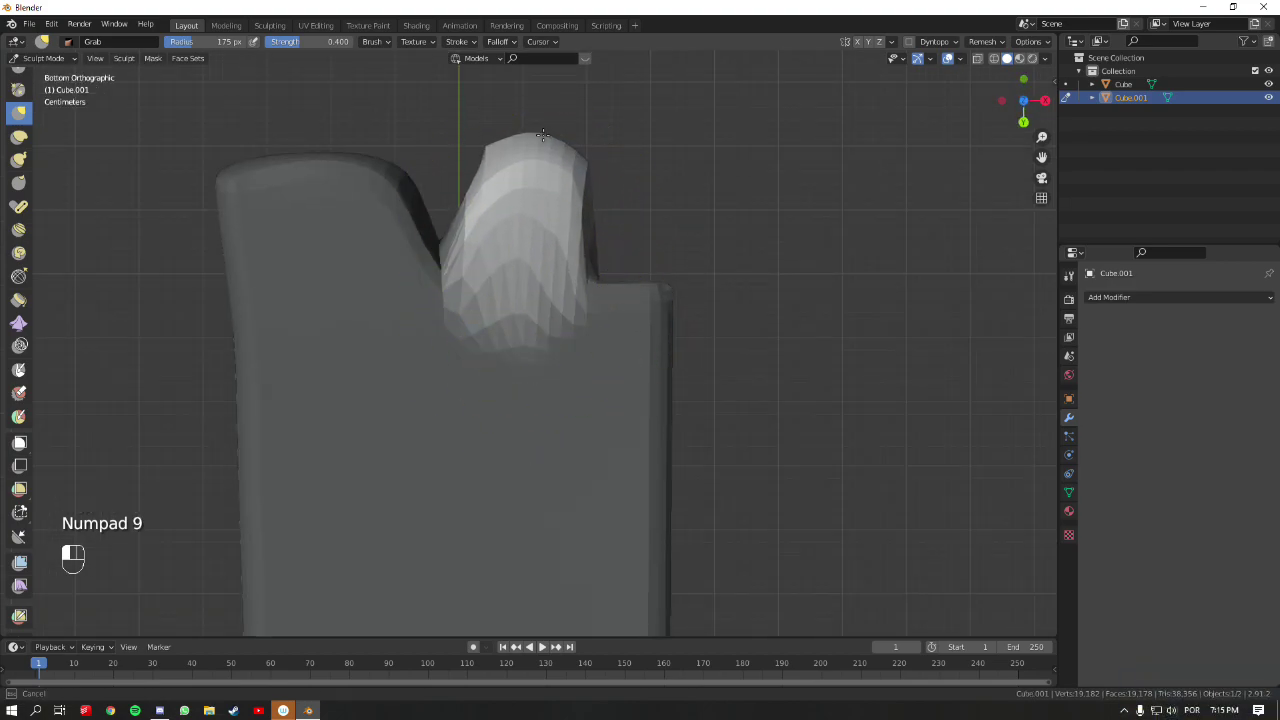
{"action": "mouse_move", "coordinate": [541, 104]}
{"action": "left_mouse_down"}
{"action": "mouse_move", "coordinate": [506, 137]}
{"action": "mouse_move", "coordinate": [416, 157]}
{"action": "left_mouse_up"}
{"action": "mouse_move", "coordinate": [571, 163]}
{"action": "left_mouse_down"}
{"action": "mouse_move", "coordinate": [606, 157]}
{"action": "mouse_move", "coordinate": [590, 152]}
{"action": "left_mouse_up"}
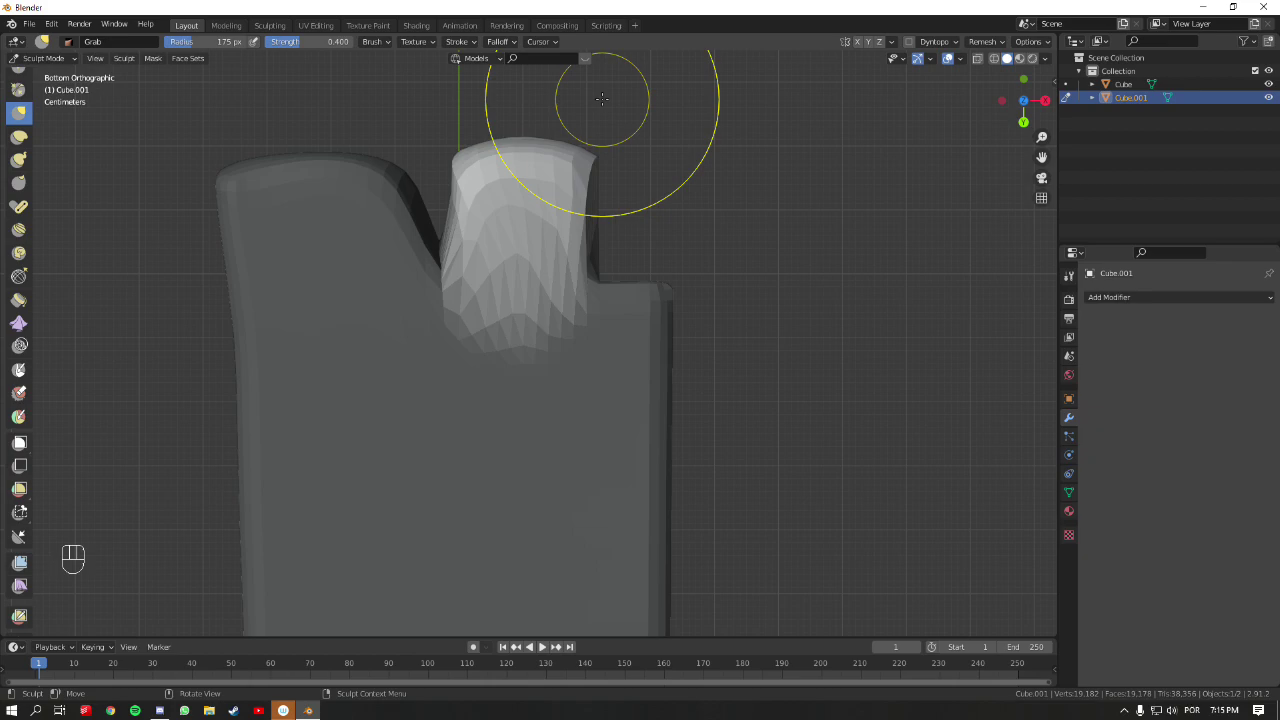
- Adjust the middle prong's tip and inner side from the top view with the Grab brush
{"action": "middle_click_drag", "start_coordinate": [620, 175], "coordinate": [571, 414]}
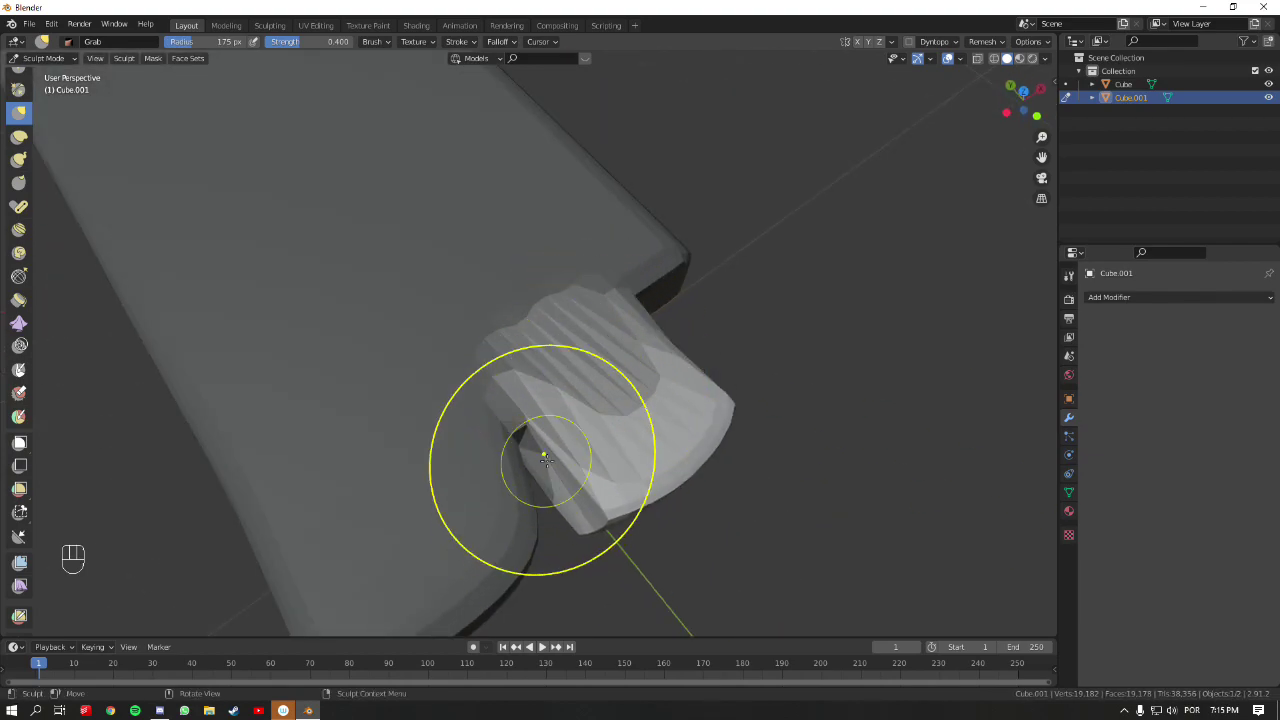
{"action": "key", "text": "KP_7"}
{"action": "left_click_drag", "start_coordinate": [540, 547], "coordinate": [529, 513]}
{"action": "left_click_drag", "start_coordinate": [414, 517], "coordinate": [388, 518]}
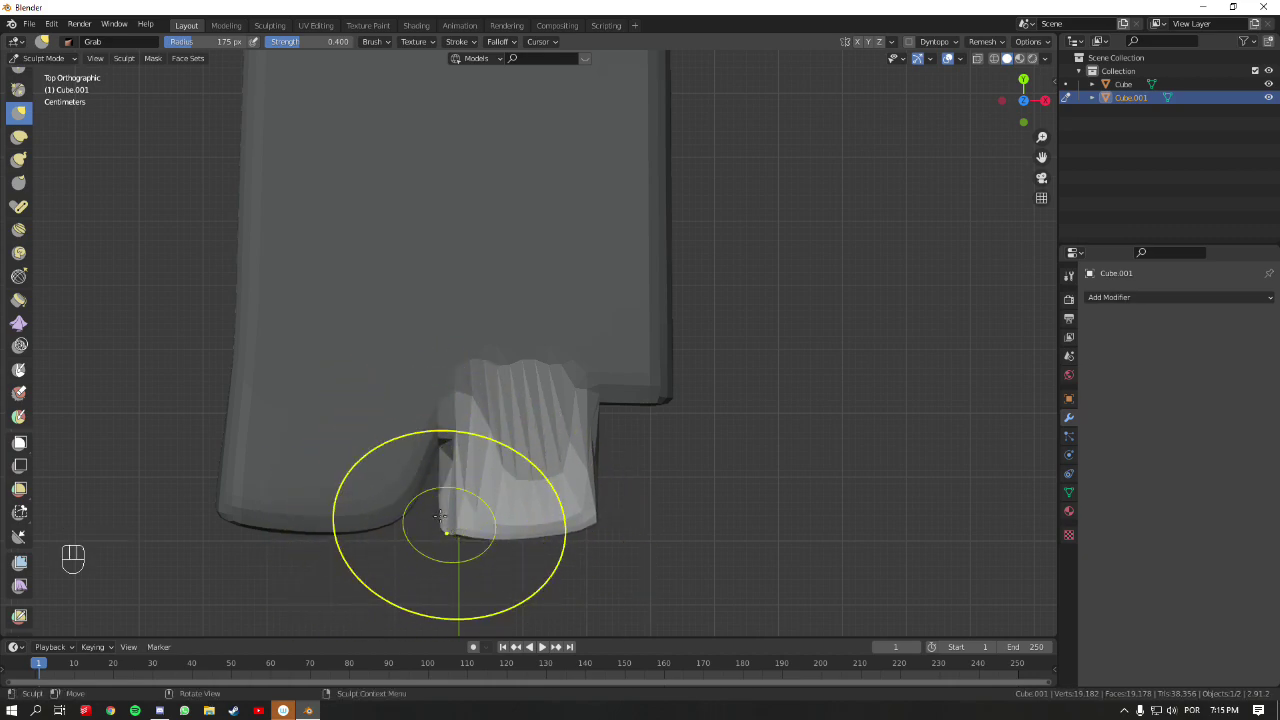
{"action": "mouse_move", "coordinate": [520, 349]}
{"action": "middle_mouse_down", "text": "shift"}
{"action": "mouse_move", "coordinate": [480, 290]}
{"action": "mouse_move", "coordinate": [595, 260]}
{"action": "mouse_move", "coordinate": [571, 281]}
{"action": "middle_mouse_up", "text": "shift"}
- Clear the mask from the plank
{"action": "key", "text": "a"}
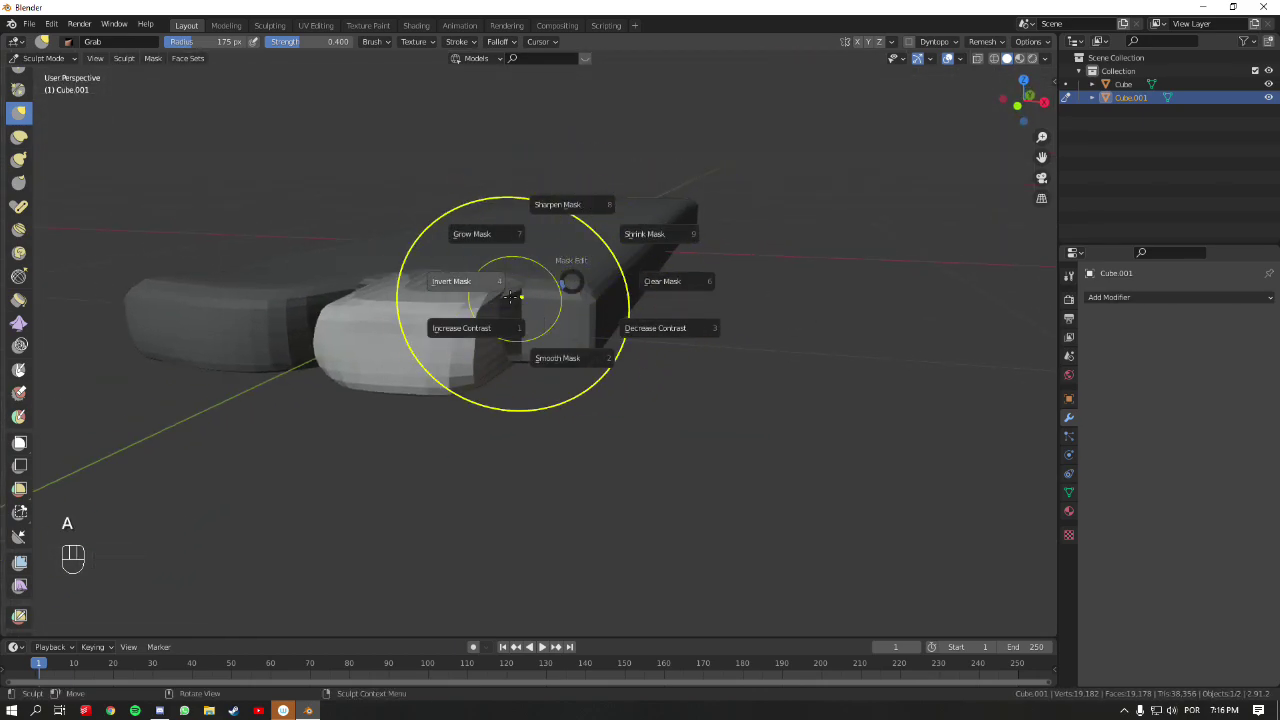
{"action": "left_click", "coordinate": [673, 290]}
{"action": "middle_click_drag", "start_coordinate": [673, 290], "coordinate": [686, 264]}
{"action": "middle_click_drag", "start_coordinate": [686, 264], "coordinate": [550, 306], "text": "shift"}
- Paint a mask around the remaining short corner, covering its end, top, side and underside, using the Mask brush with a 61 px radius
{"action": "key", "text": "m"}
{"action": "key", "text": "f"}
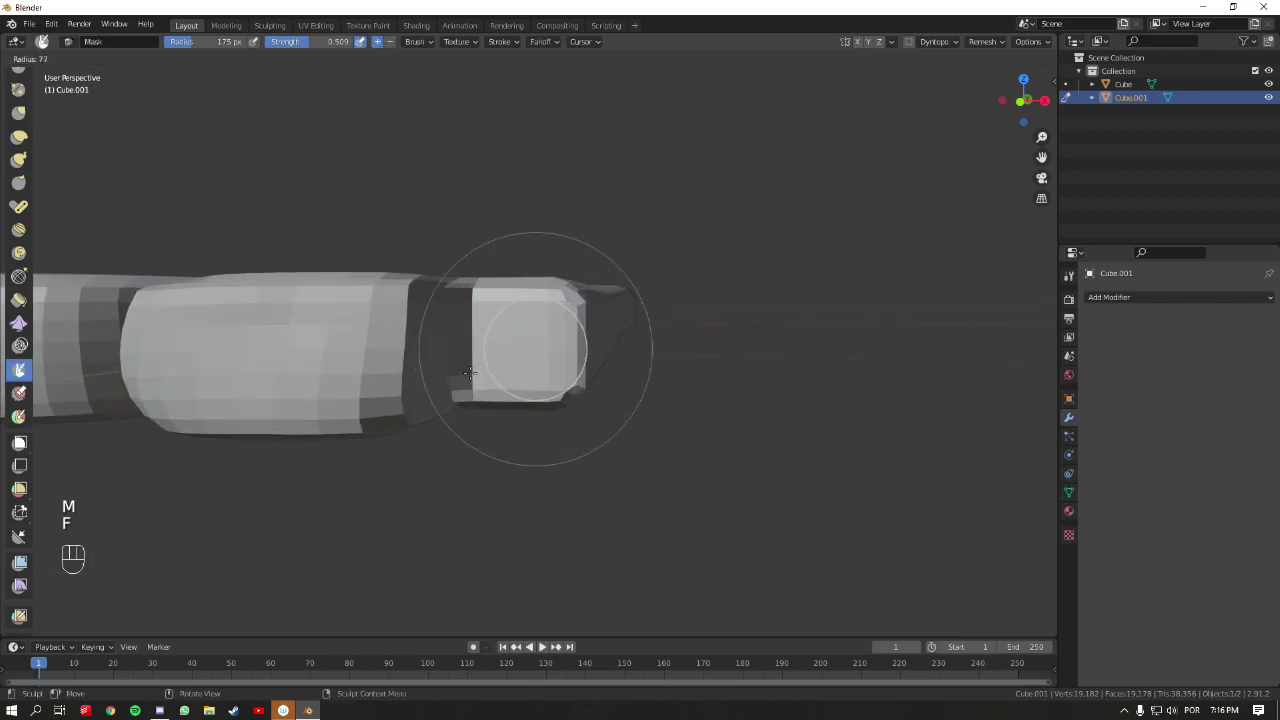
{"action": "left_click", "coordinate": [525, 320]}
{"action": "mouse_move", "coordinate": [525, 320]}
{"action": "left_mouse_down"}
{"action": "mouse_move", "coordinate": [515, 350]}
{"action": "mouse_move", "coordinate": [499, 309]}
{"action": "left_mouse_up"}
{"action": "key", "text": "f"}
{"action": "left_click", "coordinate": [512, 346]}
{"action": "middle_click_drag", "start_coordinate": [554, 334], "coordinate": [484, 315]}
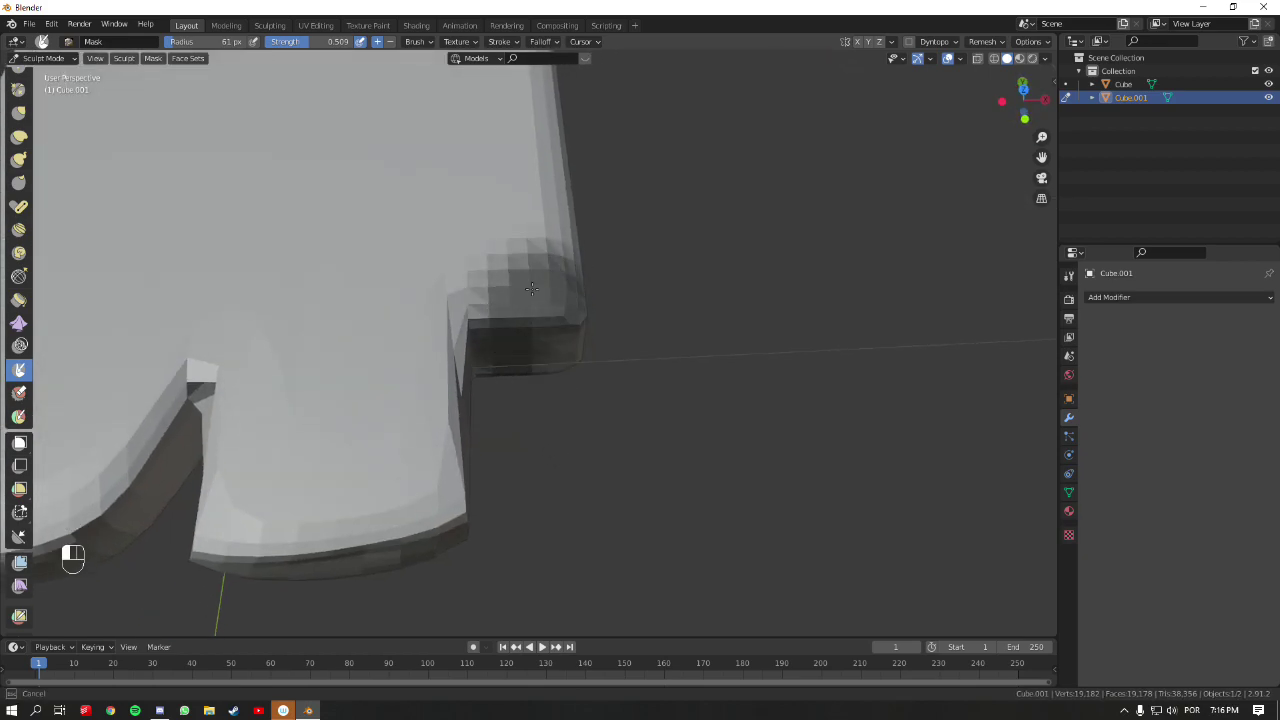
{"action": "middle_click_drag", "start_coordinate": [614, 277], "coordinate": [548, 248]}
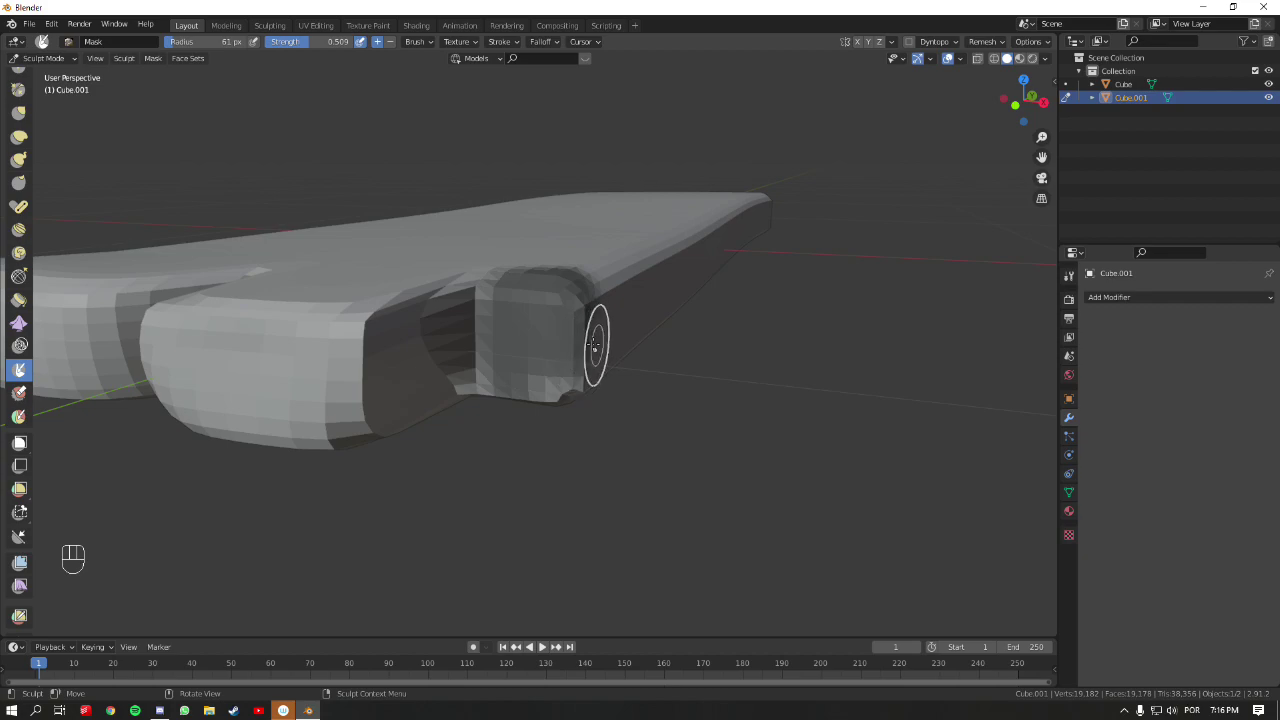
{"action": "middle_click_drag", "start_coordinate": [594, 343], "coordinate": [583, 309]}
{"action": "middle_click_drag", "start_coordinate": [563, 428], "coordinate": [621, 353]}
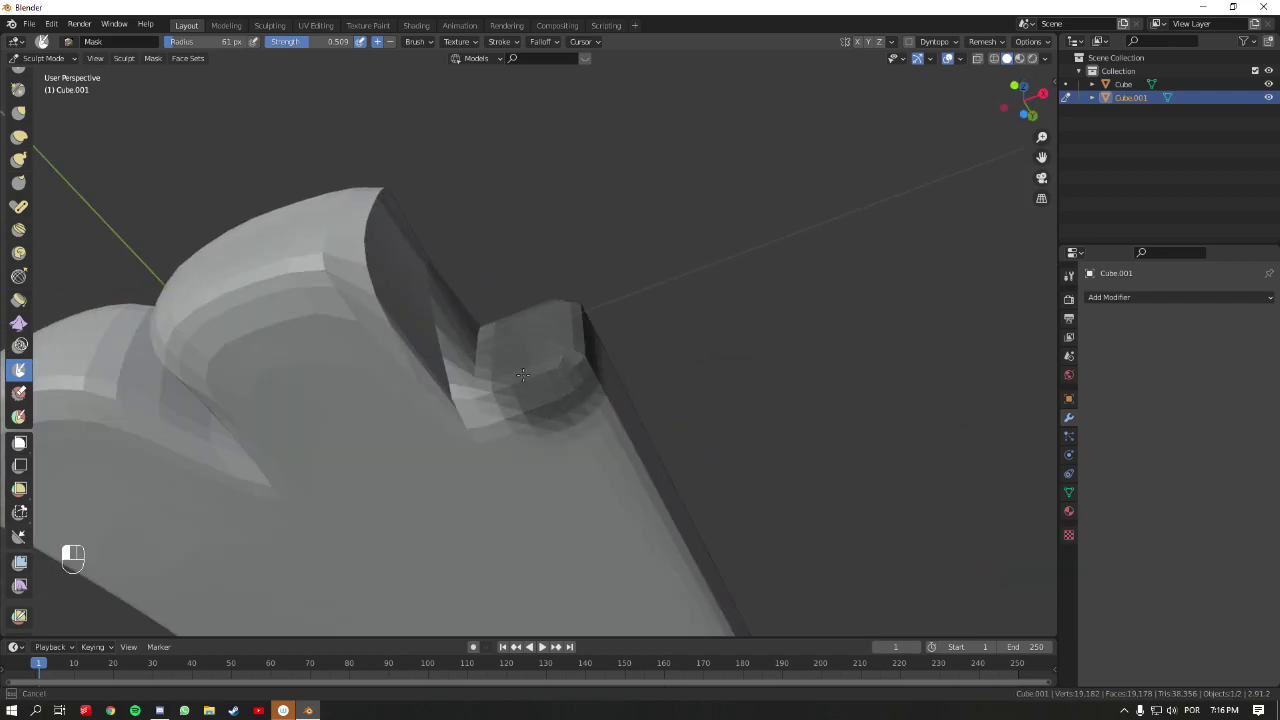
{"action": "middle_click_drag", "start_coordinate": [600, 343], "coordinate": [565, 393]}
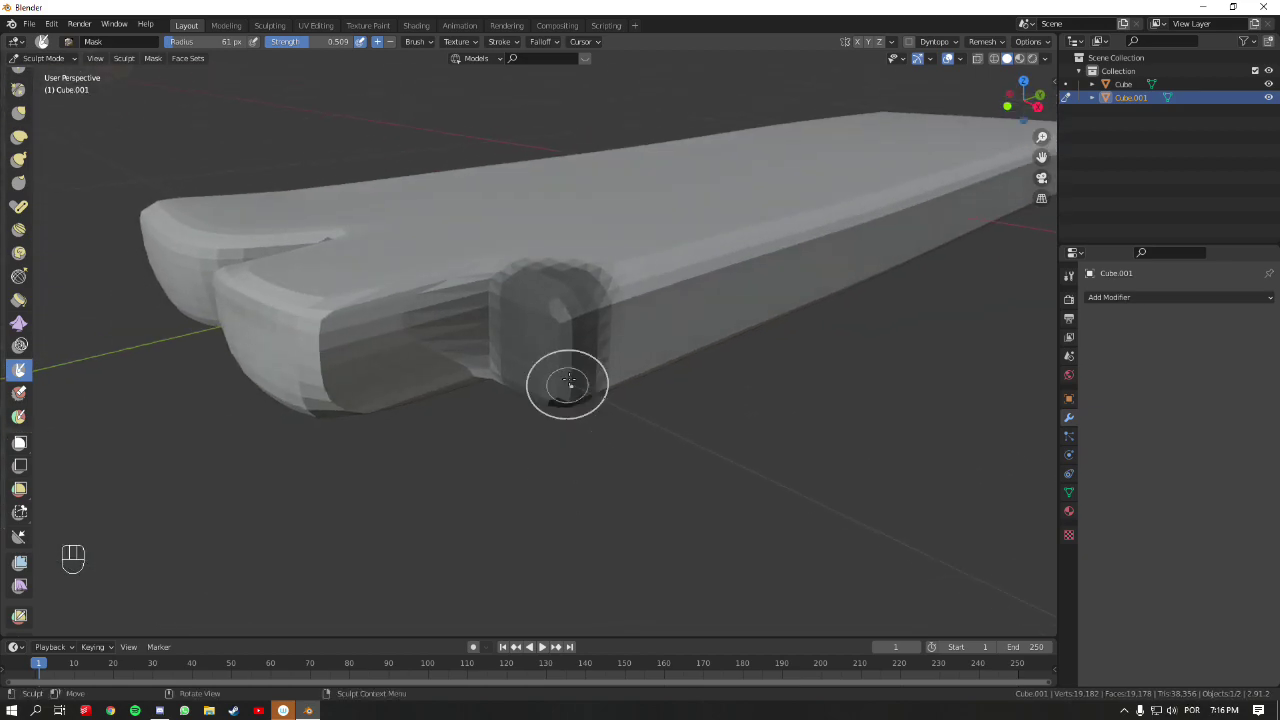
{"action": "middle_click_drag", "start_coordinate": [580, 323], "coordinate": [650, 370]}
{"action": "middle_click_drag", "start_coordinate": [546, 374], "coordinate": [774, 324], "text": "shift"}
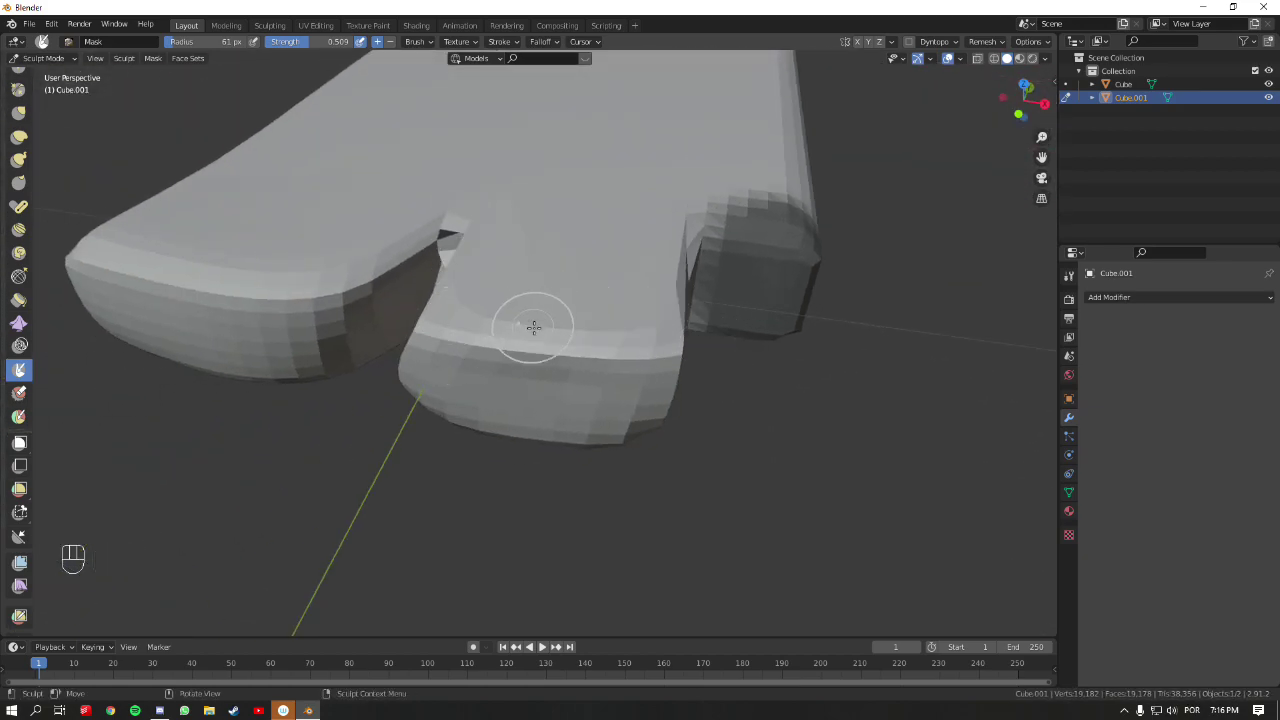
{"action": "middle_click_drag", "start_coordinate": [530, 323], "coordinate": [500, 286]}
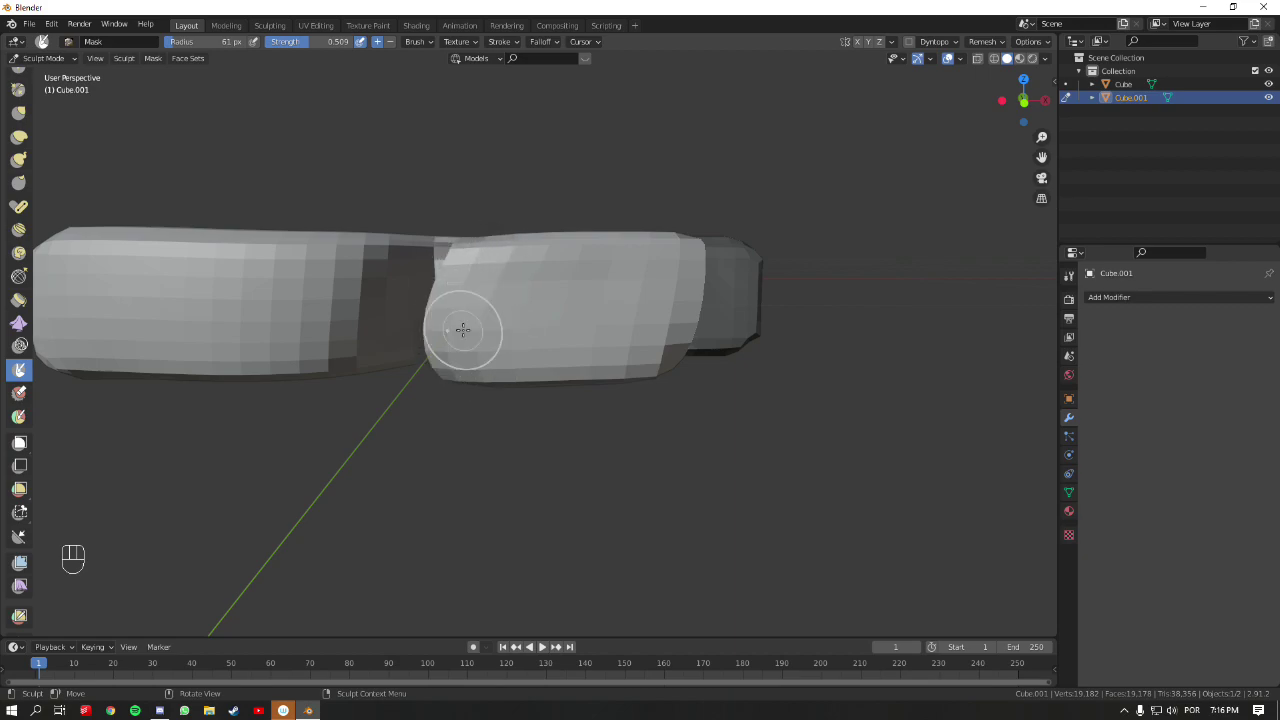
- Extend the corner's mask over the missed areas beside the middle prong and on the upper face
{"action": "key", "text": "KP_7"}
{"action": "middle_click_drag", "start_coordinate": [618, 313], "coordinate": [466, 382], "text": "shift"}
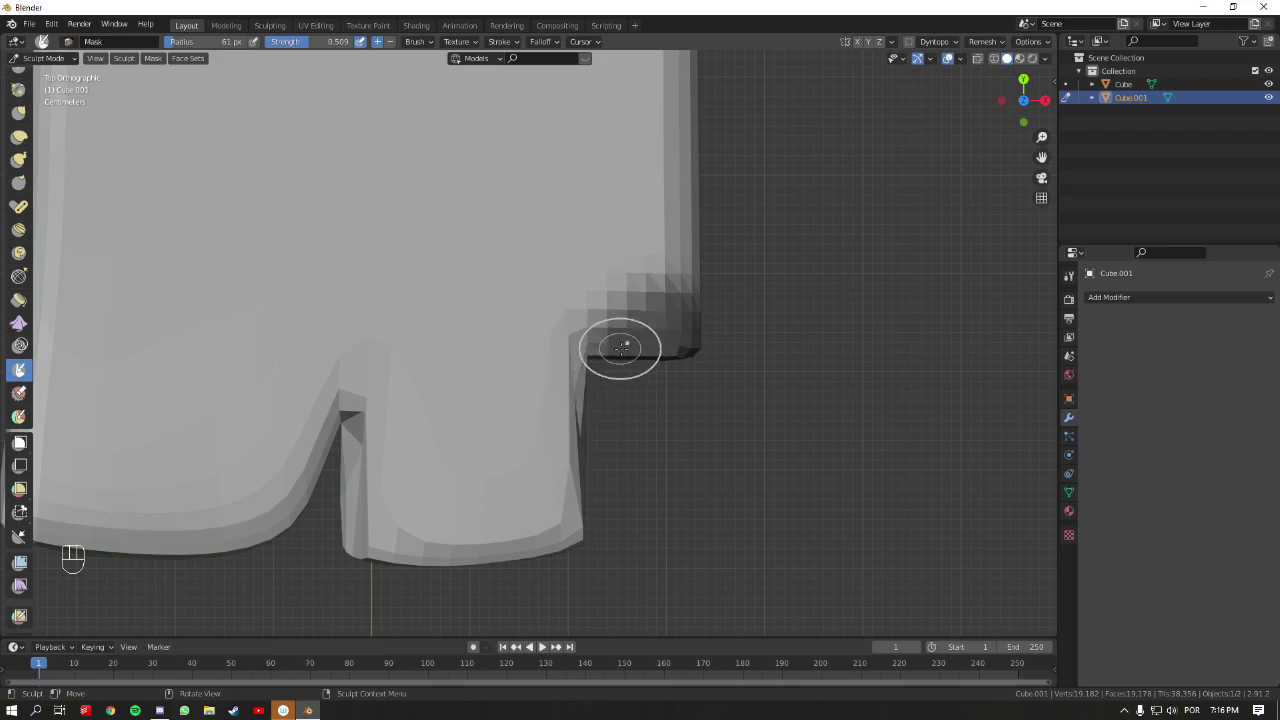
{"action": "middle_click_drag", "start_coordinate": [626, 327], "coordinate": [586, 277]}
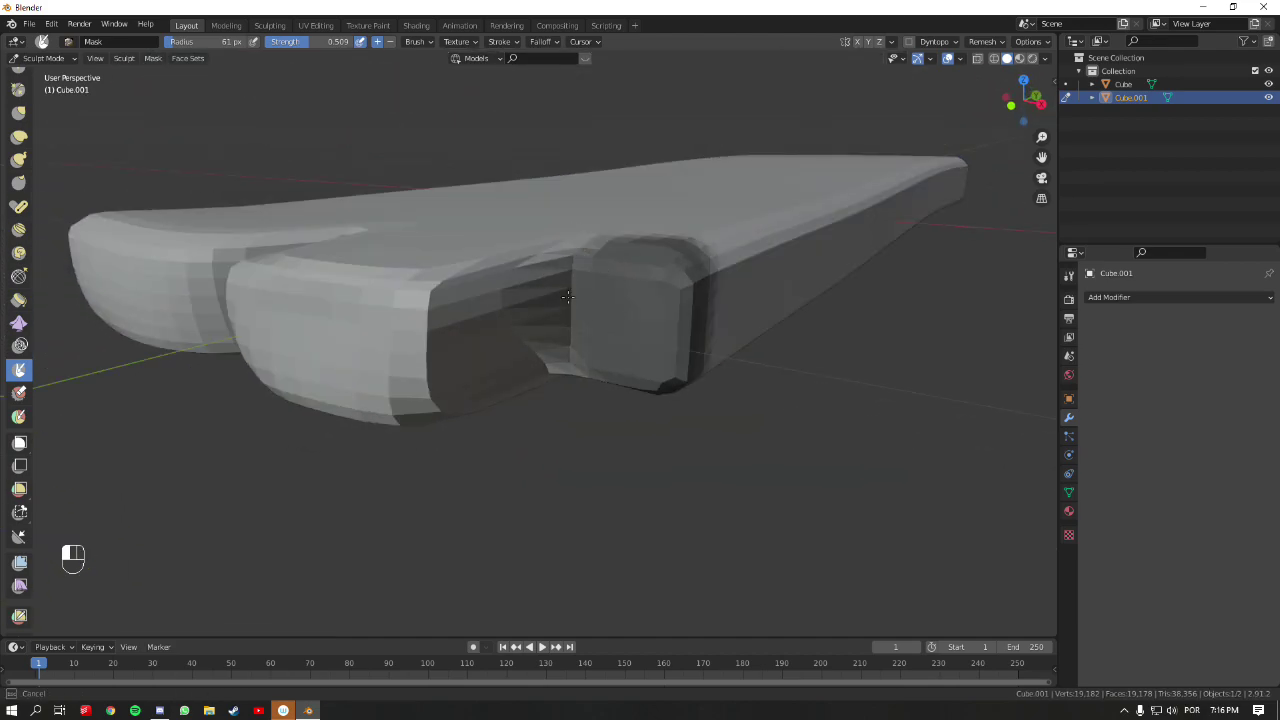
{"action": "left_click_drag", "start_coordinate": [582, 243], "coordinate": [584, 262]}
{"action": "middle_click_drag", "start_coordinate": [584, 262], "coordinate": [614, 281]}
{"action": "left_click_drag", "start_coordinate": [622, 254], "coordinate": [617, 248]}
{"action": "middle_click_drag", "start_coordinate": [652, 269], "coordinate": [585, 285]}
{"action": "middle_click_drag", "start_coordinate": [596, 365], "coordinate": [700, 356]}
- Invert the mask and pull the unmasked corner outward from the top view using the Grab brush with a 258 px radius
{"action": "key", "text": "a"}
{"action": "left_click", "coordinate": [543, 333]}
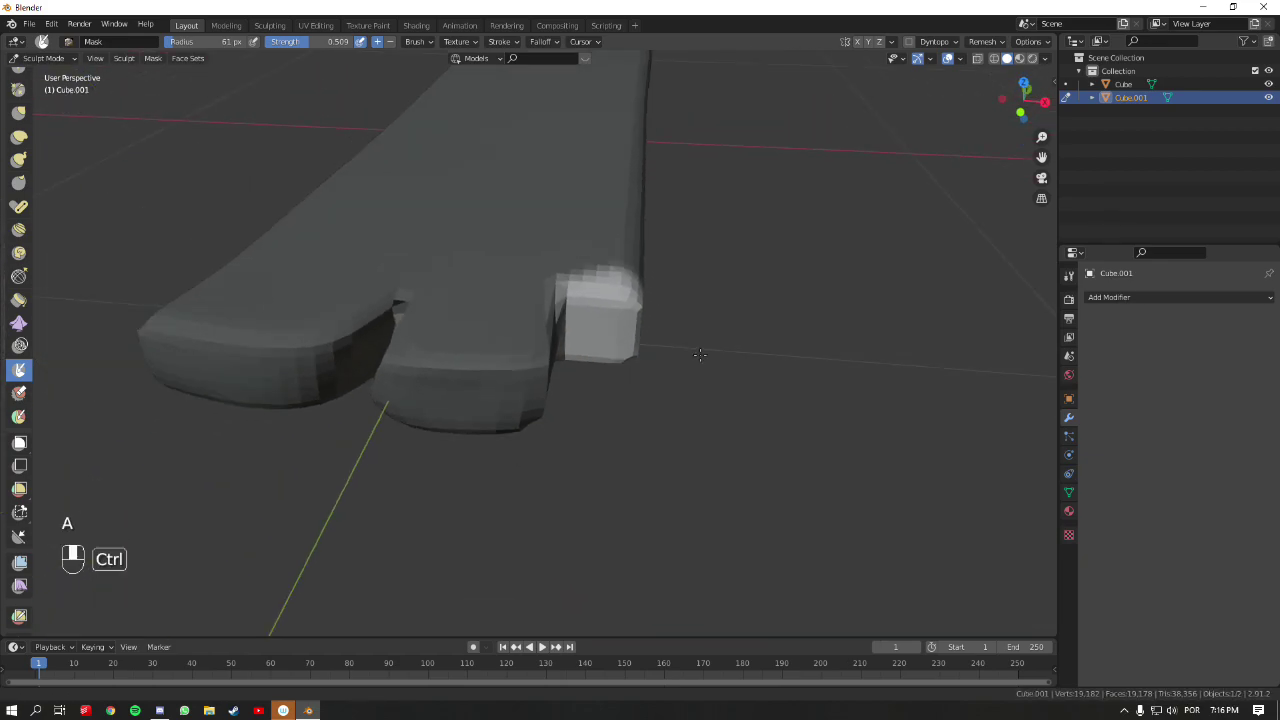
{"action": "key", "text": "g"}
{"action": "key", "text": "f"}
{"action": "left_click", "coordinate": [817, 271]}
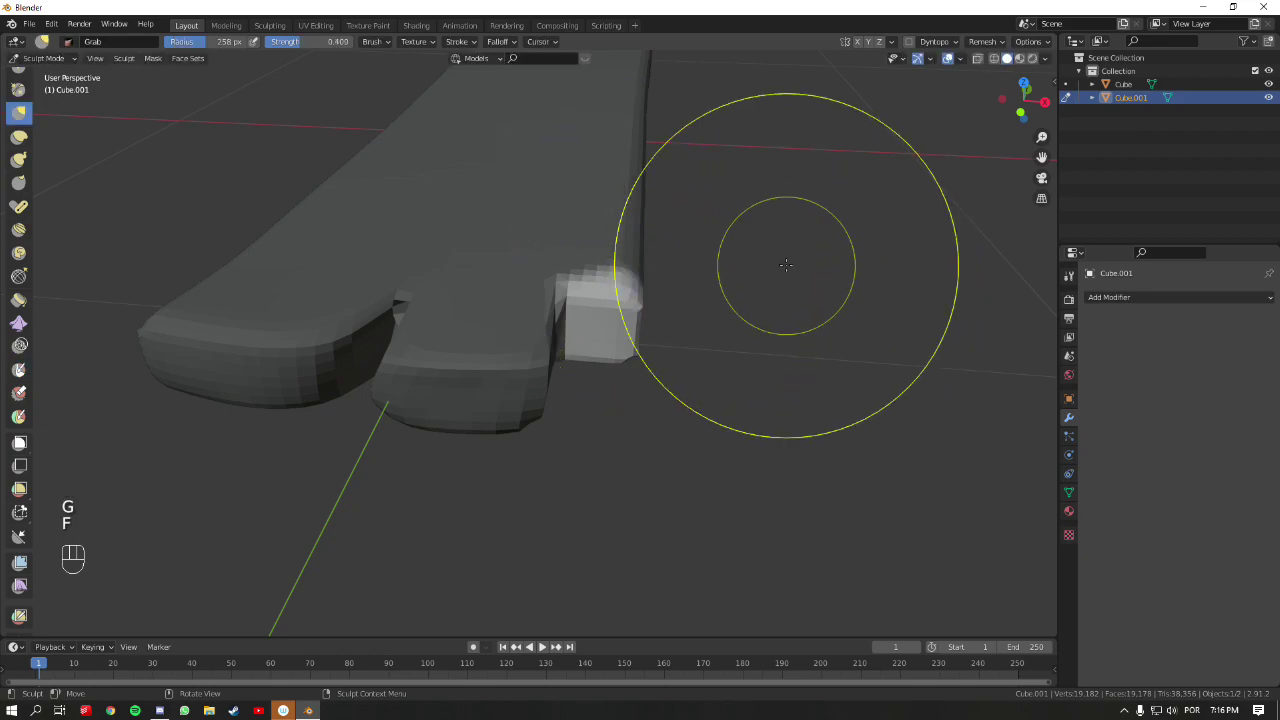
{"action": "key", "text": "KP_7"}
{"action": "left_click_drag", "start_coordinate": [610, 355], "coordinate": [609, 360]}
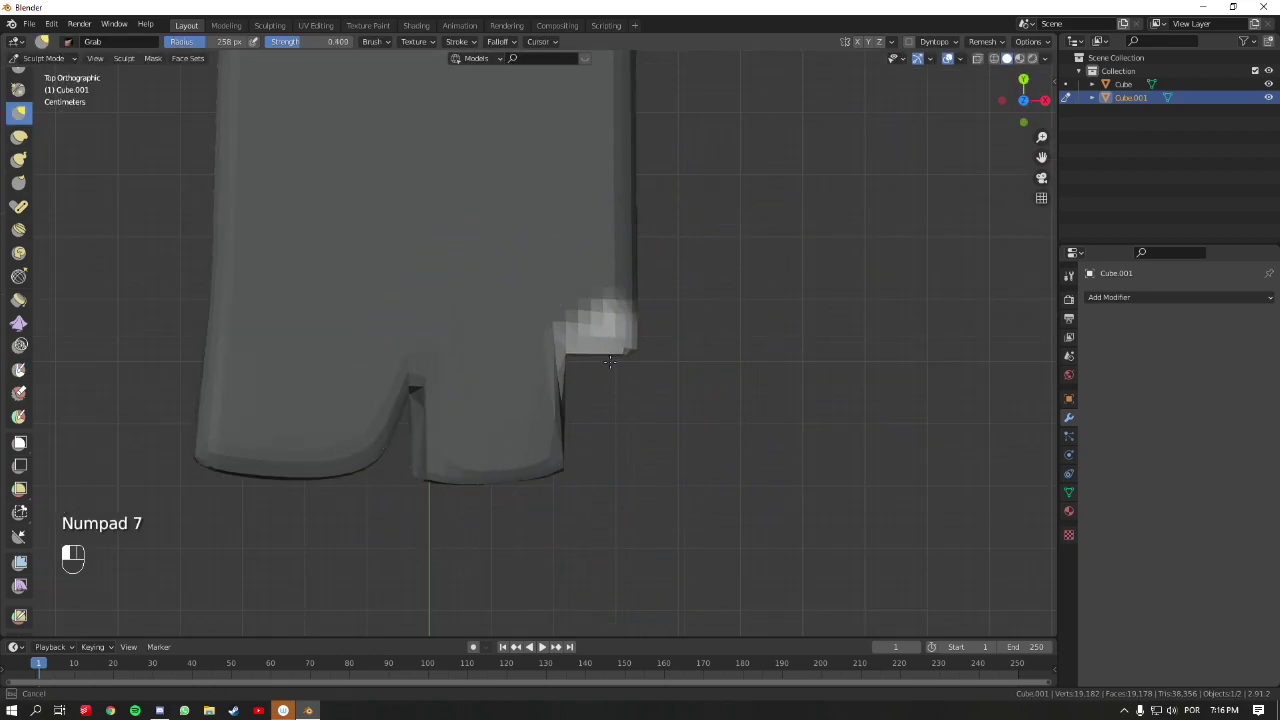
{"action": "left_click_drag", "start_coordinate": [668, 556], "coordinate": [667, 567]}
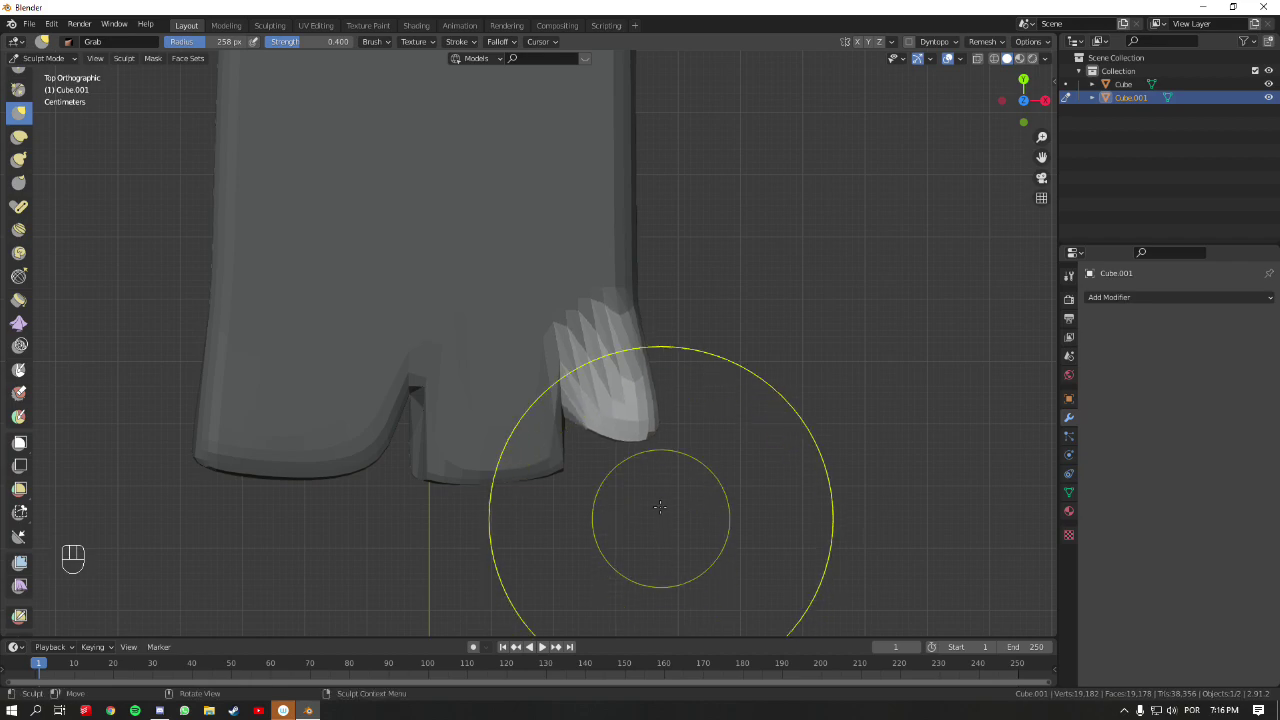
{"action": "left_click_drag", "start_coordinate": [613, 438], "coordinate": [603, 517]}
- Refine the sides and tip of the pulled-out corner prong with the Grab brush, reducing its radius to 169 px
{"action": "left_click_drag", "start_coordinate": [644, 347], "coordinate": [622, 349]}
{"action": "left_click_drag", "start_coordinate": [646, 350], "coordinate": [621, 355]}
{"action": "mouse_move", "coordinate": [613, 457]}
{"action": "left_mouse_down"}
{"action": "mouse_move", "coordinate": [557, 425]}
{"action": "mouse_move", "coordinate": [540, 360]}
{"action": "left_mouse_up"}
{"action": "middle_click_drag", "start_coordinate": [563, 371], "coordinate": [614, 77]}
{"action": "key", "text": "f"}
{"action": "left_click", "coordinate": [702, 283]}
{"action": "mouse_move", "coordinate": [611, 248]}
{"action": "left_mouse_down"}
{"action": "mouse_move", "coordinate": [619, 219]}
{"action": "mouse_move", "coordinate": [650, 250]}
{"action": "left_mouse_up"}
{"action": "mouse_move", "coordinate": [668, 262]}
{"action": "middle_mouse_down"}
{"action": "mouse_move", "coordinate": [627, 287]}
{"action": "mouse_move", "coordinate": [494, 483]}
{"action": "mouse_move", "coordinate": [484, 450]}
{"action": "mouse_move", "coordinate": [655, 303]}
{"action": "mouse_move", "coordinate": [724, 408]}
{"action": "mouse_move", "coordinate": [489, 354]}
{"action": "middle_mouse_up"}
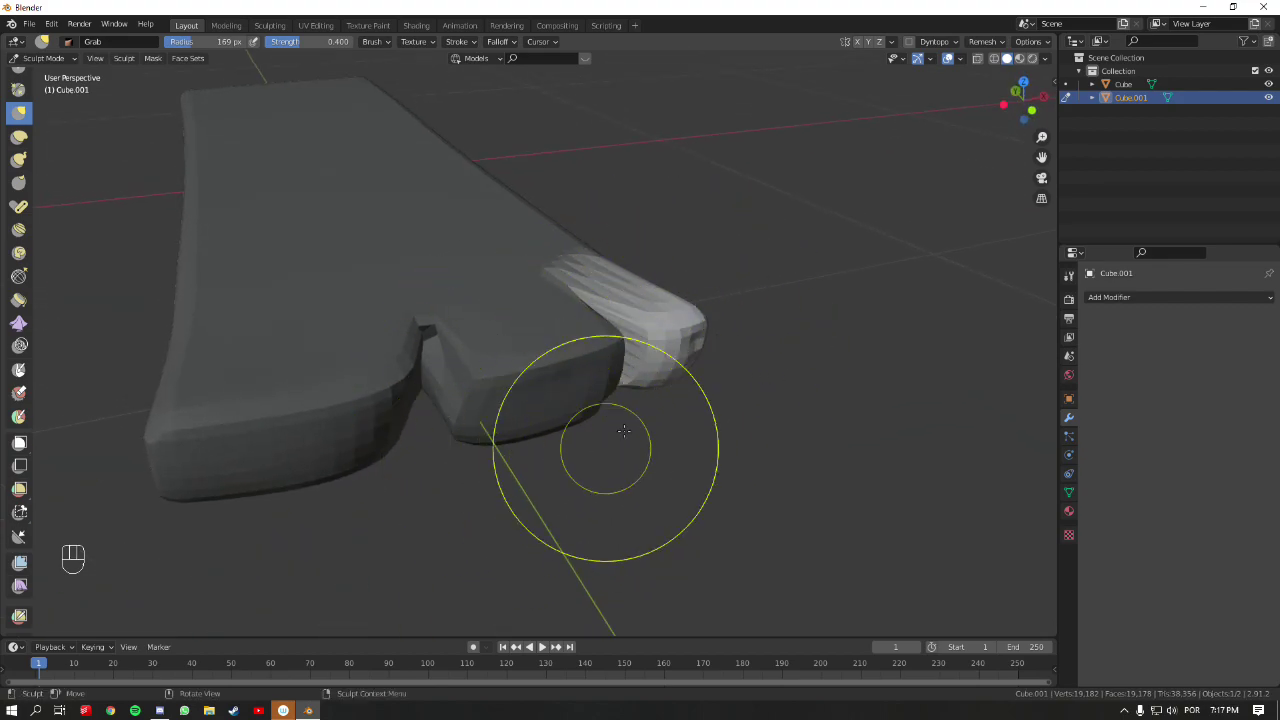
{"action": "mouse_move", "coordinate": [625, 364]}
{"action": "middle_mouse_down"}
{"action": "mouse_move", "coordinate": [591, 326]}
{"action": "mouse_move", "coordinate": [580, 377]}
{"action": "middle_mouse_up"}
{"action": "key", "text": "KP_7"}
{"action": "middle_click_drag", "start_coordinate": [596, 302], "coordinate": [618, 412], "text": "shift"}
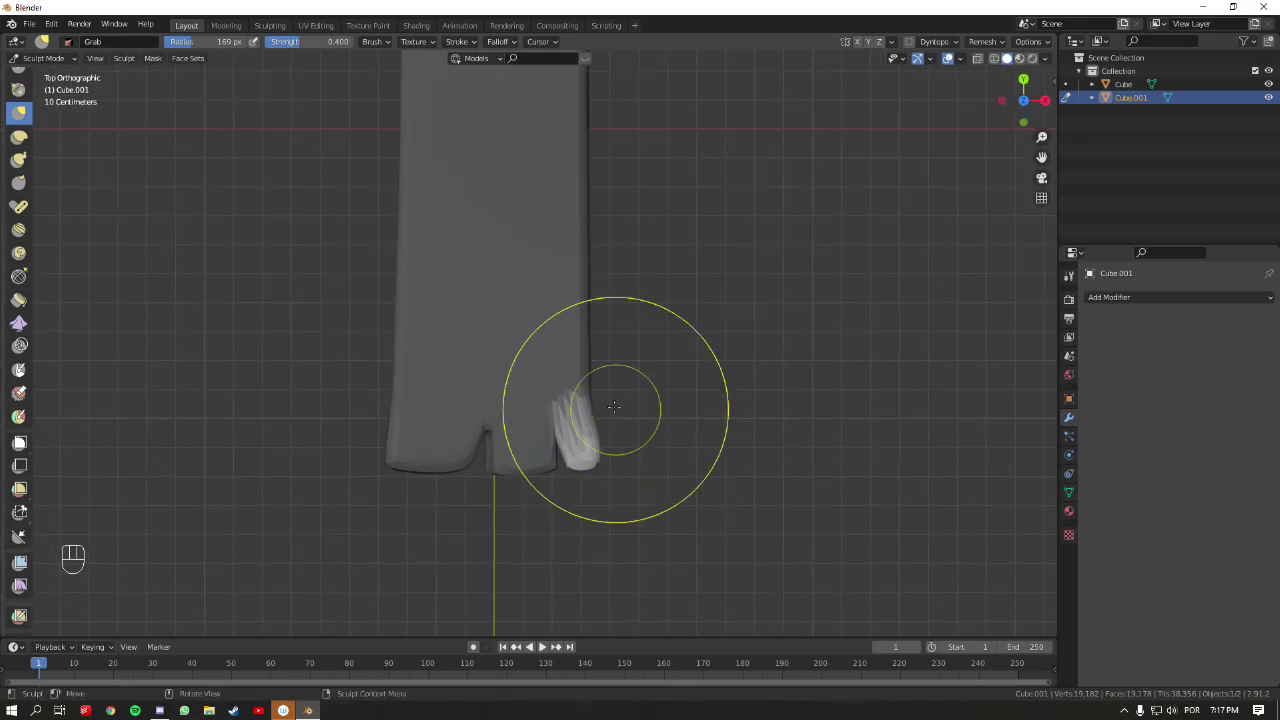
- Clear the mask from the whole plank
{"action": "key", "text": "a"}
{"action": "left_click", "coordinate": [681, 404]}
- Try to pull the plank's opposite straight end into uneven prongs using the Grab brush with a 57 px radius, then undo those strokes
{"action": "mouse_move", "coordinate": [619, 189]}
{"action": "middle_mouse_down", "text": "shift"}
{"action": "mouse_move", "coordinate": [605, 297]}
{"action": "mouse_move", "coordinate": [617, 506]}
{"action": "middle_mouse_up", "text": "shift"}
{"action": "middle_click_drag", "start_coordinate": [630, 269], "coordinate": [648, 427], "text": "shift"}
{"action": "key", "text": "f"}
{"action": "left_click", "coordinate": [572, 301]}
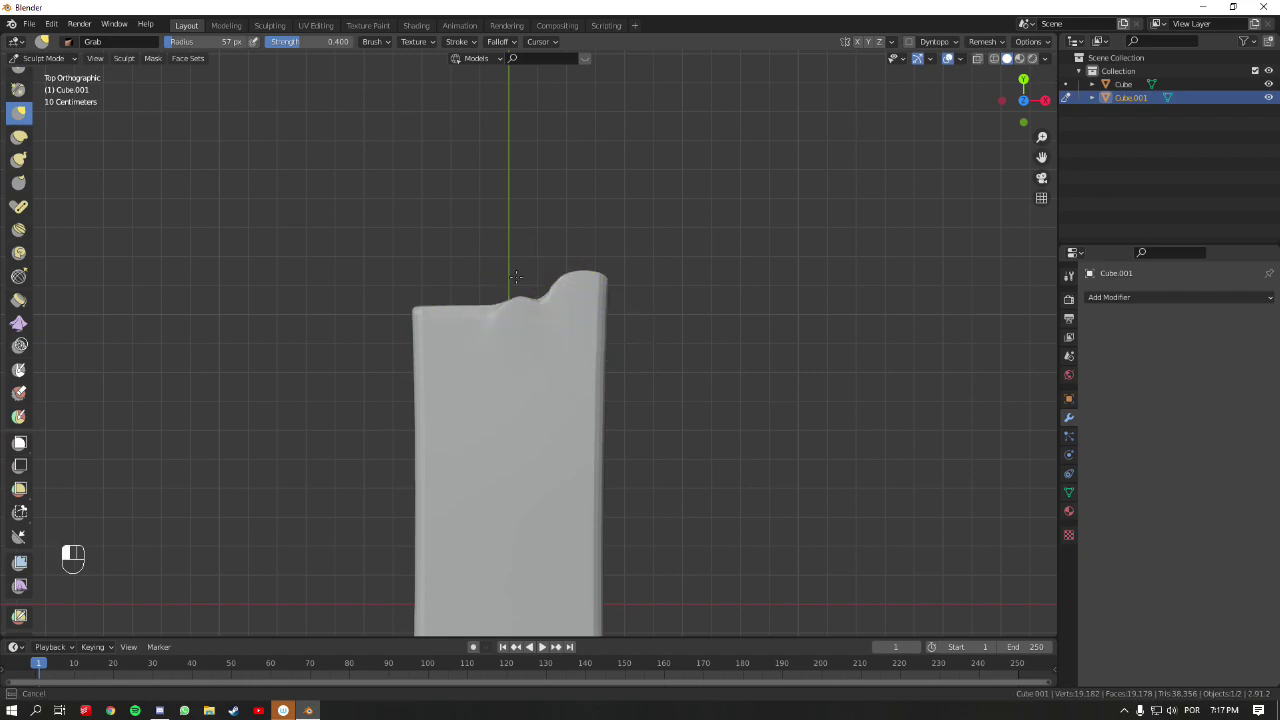
{"action": "left_click_drag", "start_coordinate": [498, 257], "coordinate": [523, 286]}
{"action": "left_click_drag", "start_coordinate": [459, 318], "coordinate": [448, 308]}
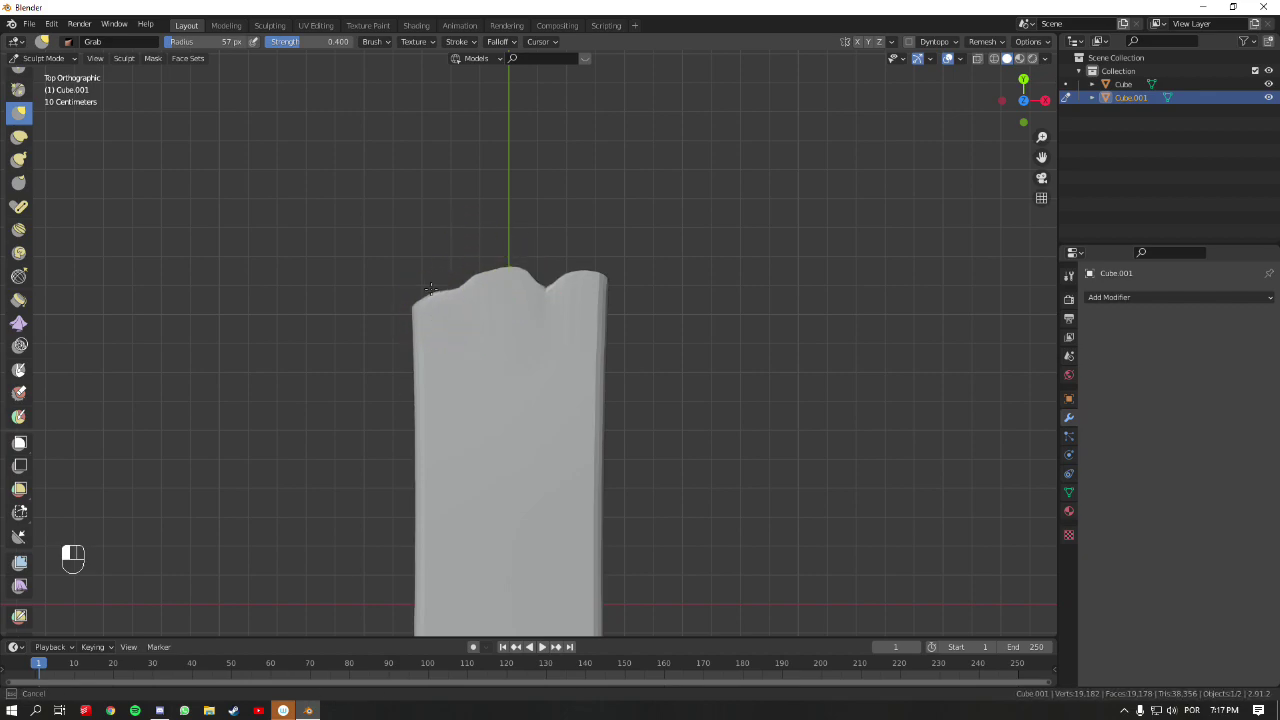
{"action": "mouse_move", "coordinate": [514, 223]}
{"action": "middle_mouse_down"}
{"action": "mouse_move", "coordinate": [555, 237]}
{"action": "mouse_move", "coordinate": [529, 194]}
{"action": "mouse_move", "coordinate": [587, 355]}
{"action": "middle_mouse_up"}
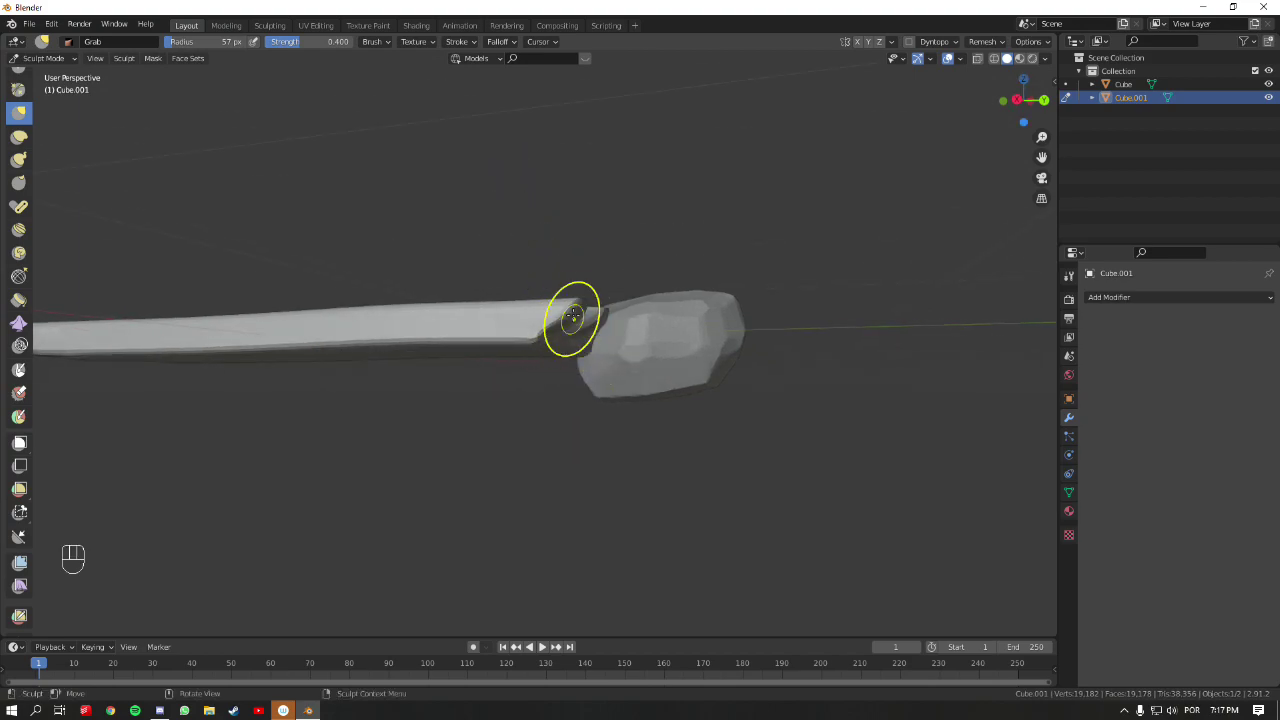
{"action": "middle_click_drag", "start_coordinate": [621, 312], "coordinate": [616, 328]}
{"action": "key", "text": "ctrl+z"}
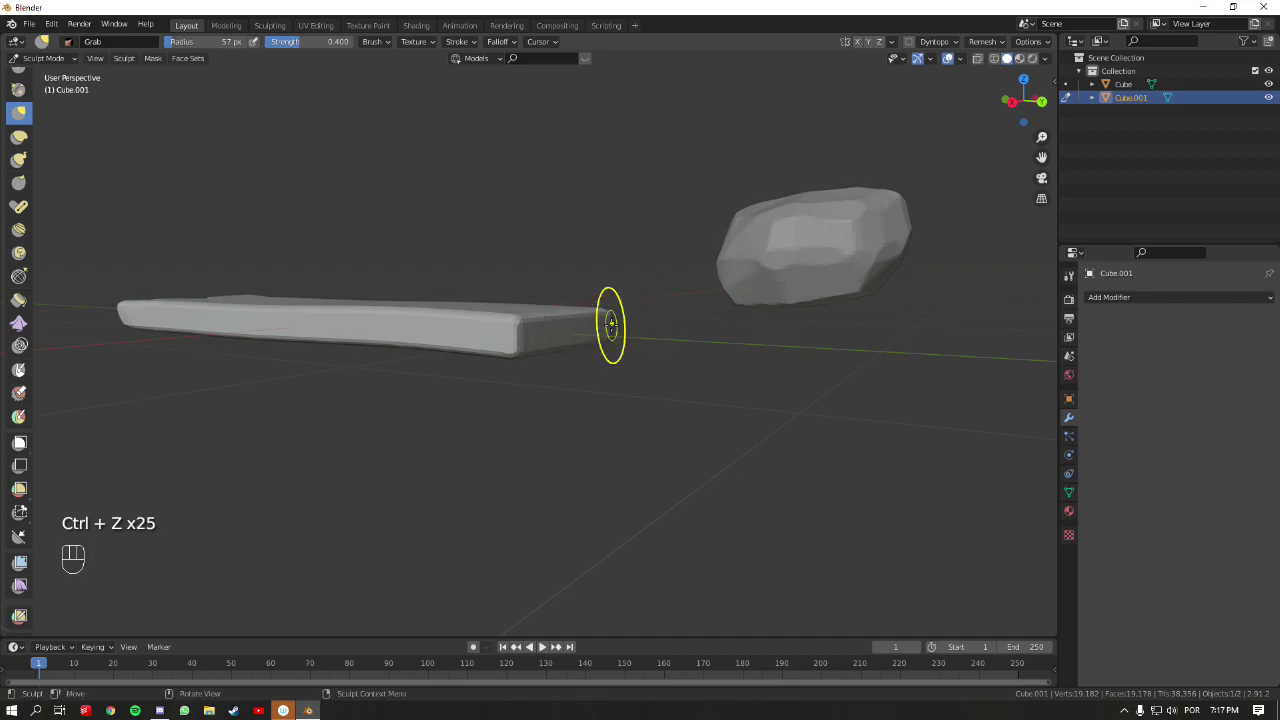
- Examine the plank's ends and inspect the stretched mesh around the prongs in wireframe display
{"action": "mouse_move", "coordinate": [611, 325]}
{"action": "middle_mouse_down"}
{"action": "mouse_move", "coordinate": [458, 306]}
{"action": "mouse_move", "coordinate": [494, 308]}
{"action": "middle_mouse_up"}
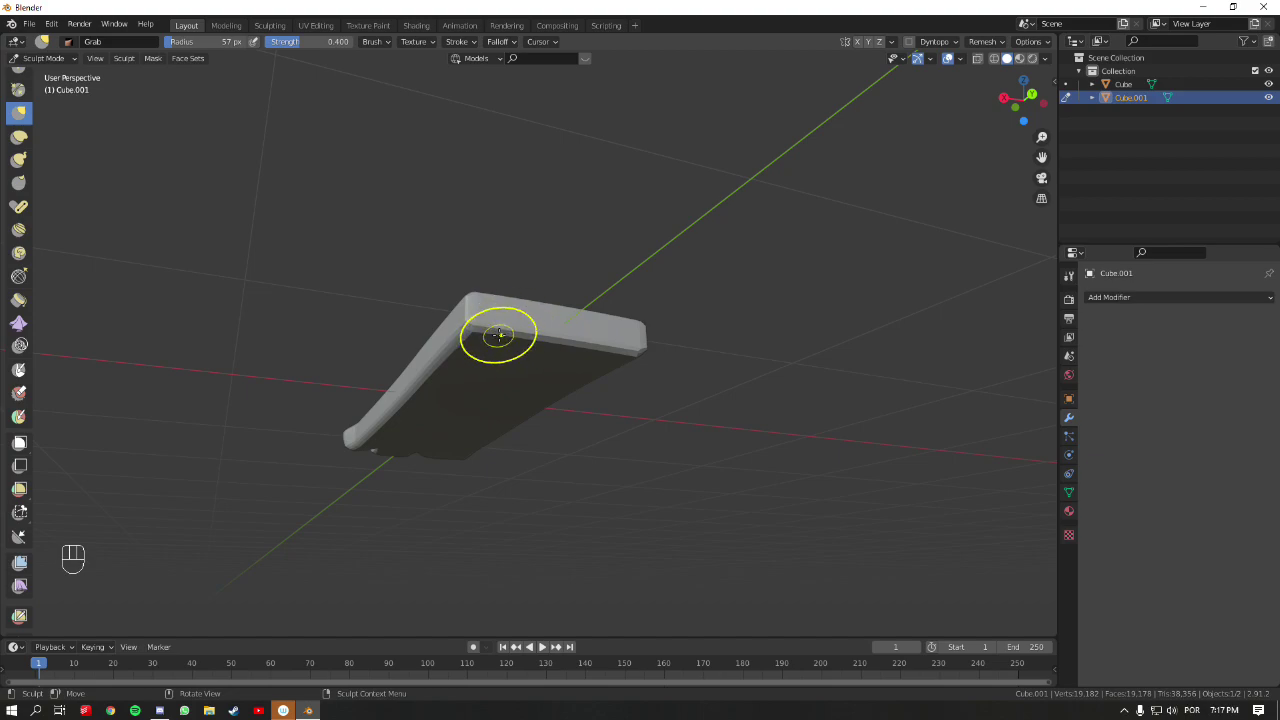
{"action": "middle_click_drag", "start_coordinate": [634, 291], "coordinate": [488, 358]}
{"action": "mouse_move", "coordinate": [568, 291]}
{"action": "middle_mouse_down"}
{"action": "mouse_move", "coordinate": [469, 323]}
{"action": "mouse_move", "coordinate": [631, 331]}
{"action": "mouse_move", "coordinate": [529, 229]}
{"action": "mouse_move", "coordinate": [586, 289]}
{"action": "mouse_move", "coordinate": [591, 423]}
{"action": "mouse_move", "coordinate": [609, 385]}
{"action": "mouse_move", "coordinate": [540, 354]}
{"action": "middle_mouse_up"}
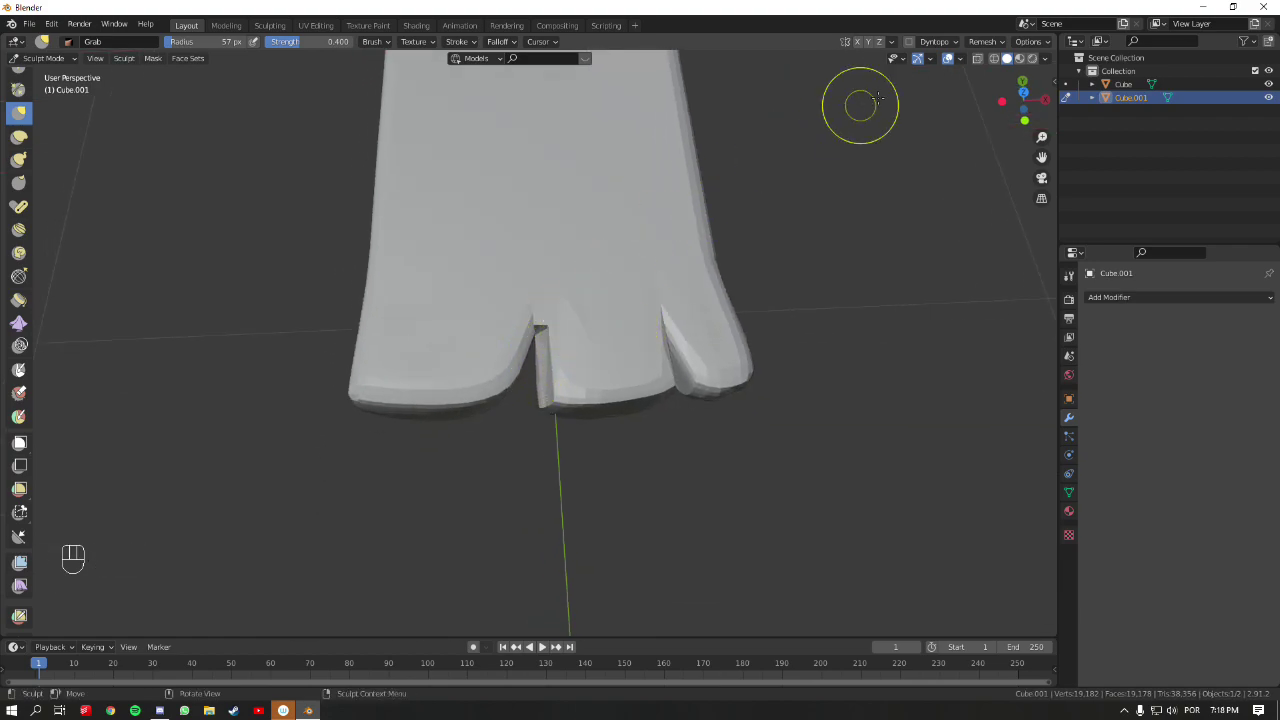
{"action": "key", "text": "shift+z"}
{"action": "mouse_move", "coordinate": [626, 331]}
{"action": "middle_mouse_down", "text": "shift"}
{"action": "mouse_move", "coordinate": [624, 400]}
{"action": "mouse_move", "coordinate": [619, 312]}
{"action": "mouse_move", "coordinate": [634, 286]}
{"action": "mouse_move", "coordinate": [556, 328]}
{"action": "mouse_move", "coordinate": [625, 345]}
{"action": "mouse_move", "coordinate": [672, 309]}
{"action": "mouse_move", "coordinate": [571, 333]}
{"action": "mouse_move", "coordinate": [540, 320]}
{"action": "mouse_move", "coordinate": [622, 270]}
{"action": "mouse_move", "coordinate": [541, 318]}
{"action": "middle_mouse_up", "text": "shift"}
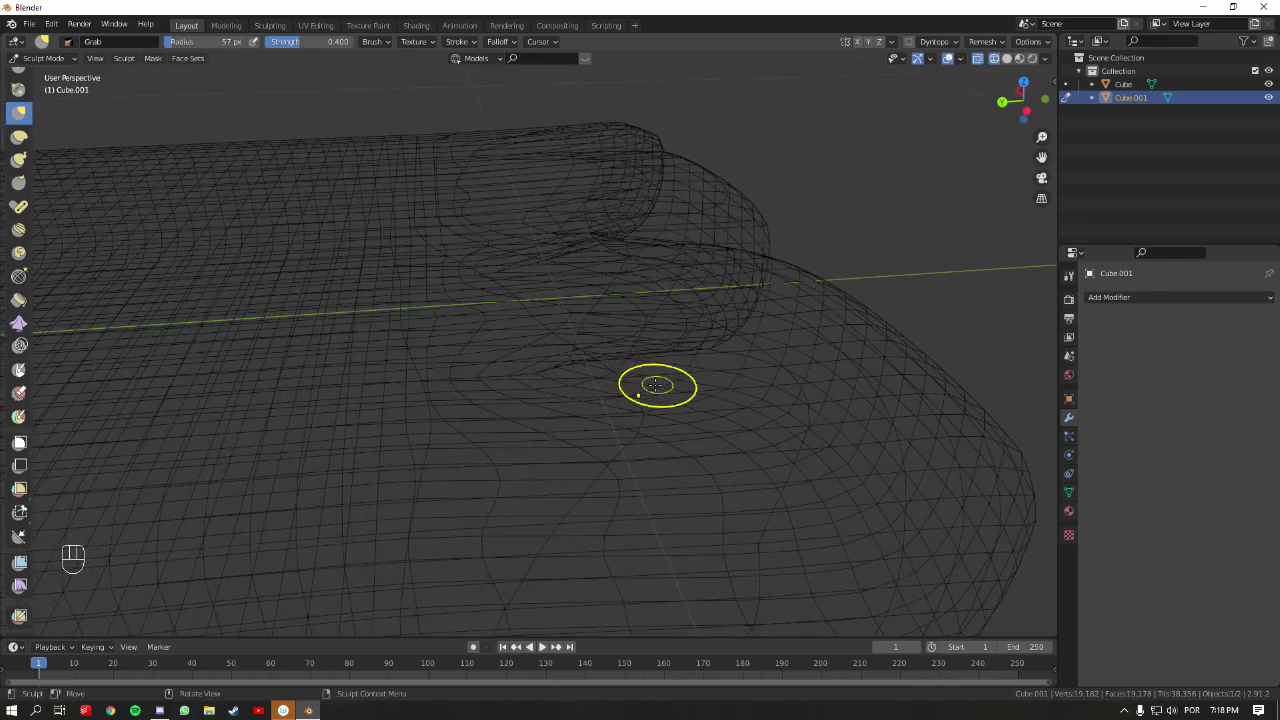
{"action": "mouse_move", "coordinate": [648, 348]}
{"action": "middle_mouse_down", "text": "ctrl"}
{"action": "mouse_move", "coordinate": [653, 379]}
{"action": "mouse_move", "coordinate": [607, 358]}
{"action": "mouse_move", "coordinate": [485, 428]}
{"action": "middle_mouse_up", "text": "ctrl"}
{"action": "key", "text": "shift+z"}
- Try a stroke on the wide prong's upper face using the Draw brush with an 88 px radius
{"action": "key", "text": "x"}
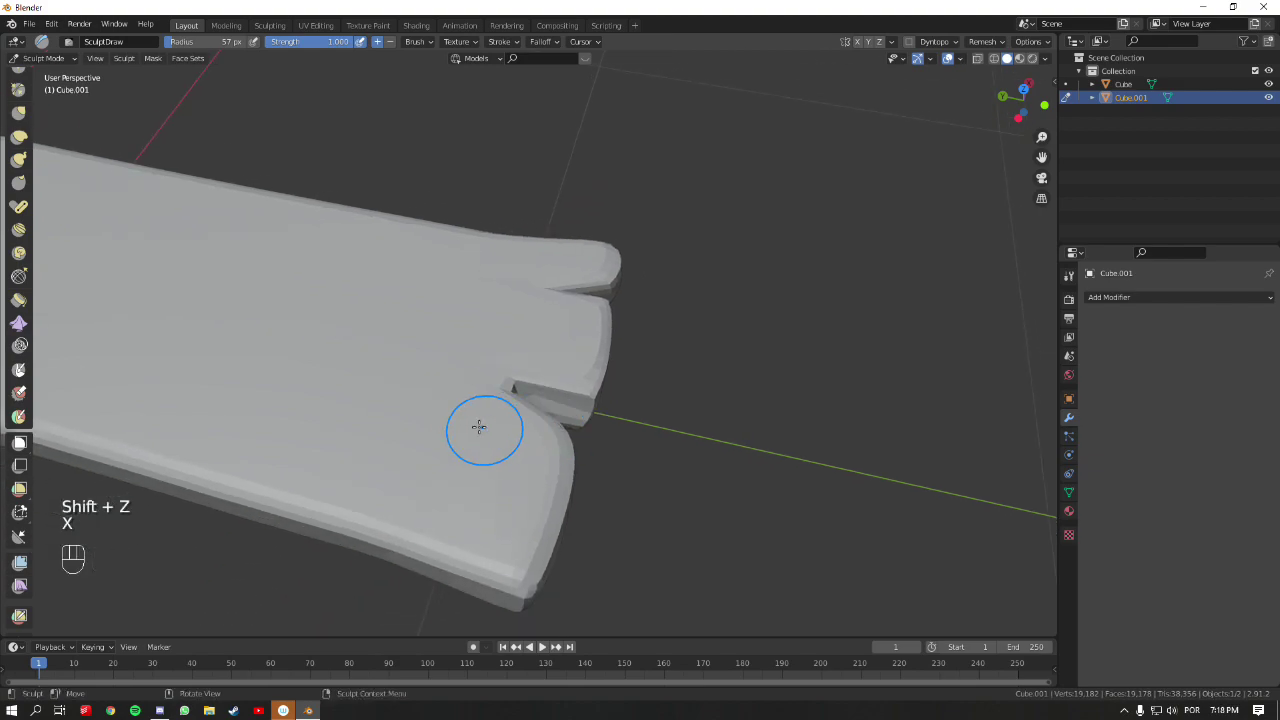
{"action": "key", "text": "f"}
{"action": "left_click", "coordinate": [469, 452]}
{"action": "mouse_move", "coordinate": [466, 453]}
{"action": "left_mouse_down"}
{"action": "mouse_move", "coordinate": [457, 437]}
{"action": "mouse_move", "coordinate": [492, 447]}
{"action": "left_mouse_up"}
{"action": "mouse_move", "coordinate": [510, 448]}
{"action": "middle_mouse_down"}
{"action": "mouse_move", "coordinate": [606, 195]}
{"action": "mouse_move", "coordinate": [523, 316]}
{"action": "middle_mouse_up"}
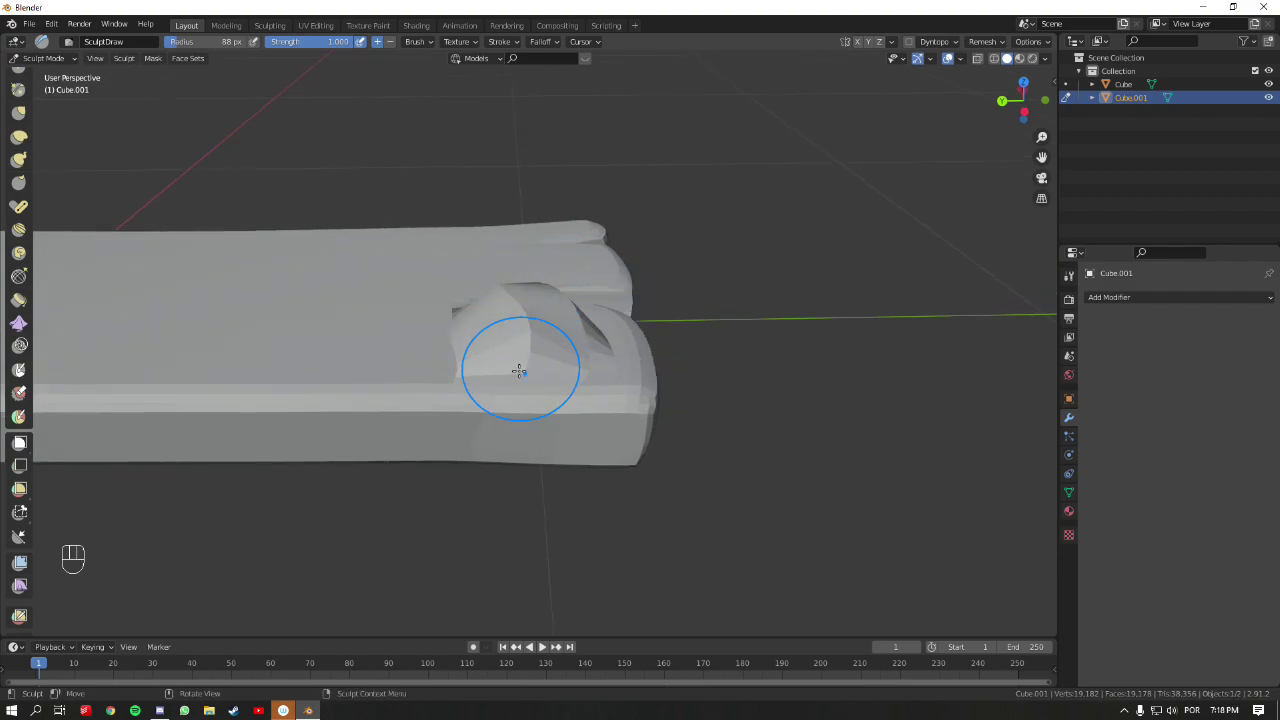
{"action": "mouse_move", "coordinate": [610, 323]}
{"action": "middle_mouse_down"}
{"action": "mouse_move", "coordinate": [589, 349]}
{"action": "mouse_move", "coordinate": [687, 377]}
{"action": "mouse_move", "coordinate": [880, 170]}
{"action": "middle_mouse_up"}
{"action": "key", "text": "ctrl+z"}
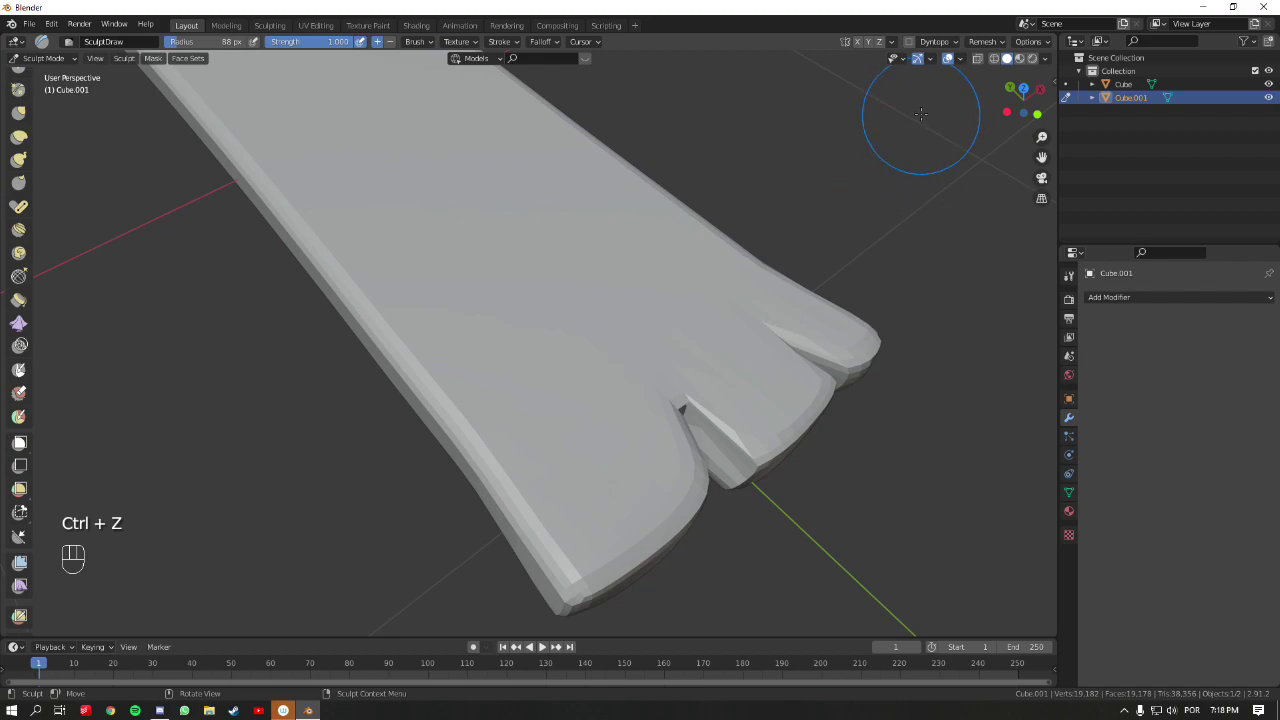
- Try to remesh the plank with a voxel size of 0.02 m and check the notches
{"action": "left_click", "coordinate": [984, 42]}
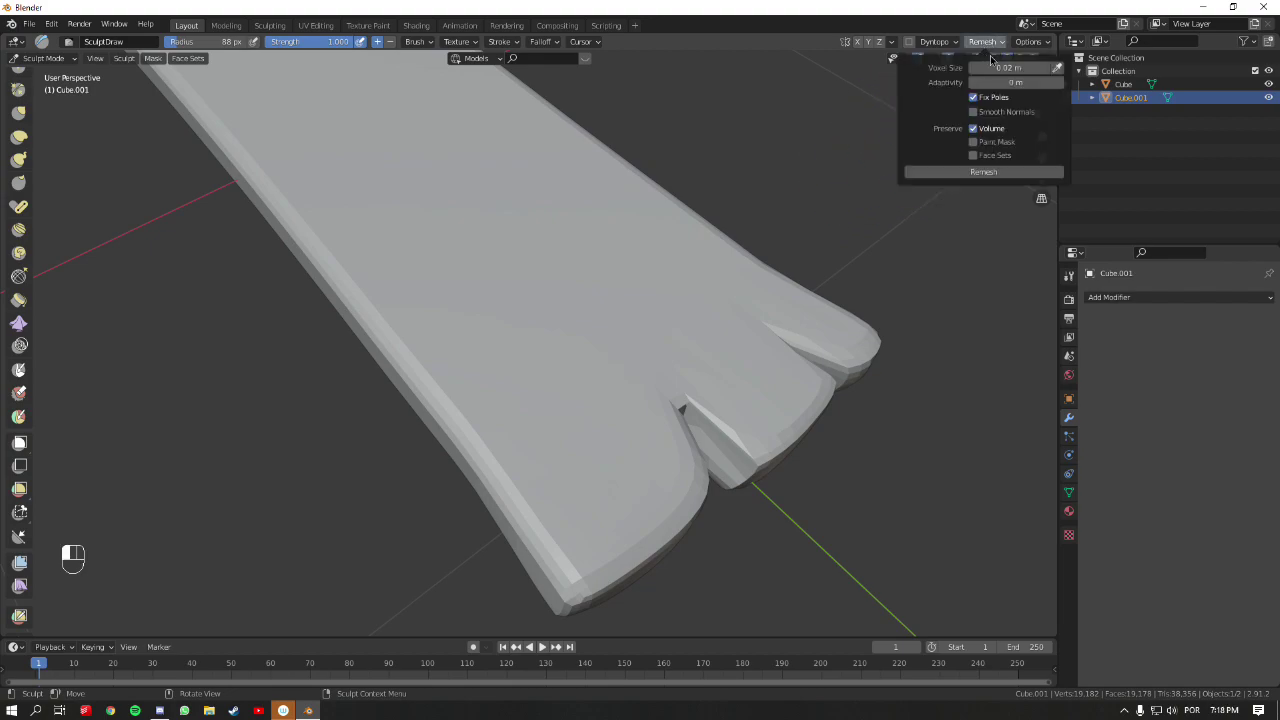
{"action": "left_click", "coordinate": [984, 172]}
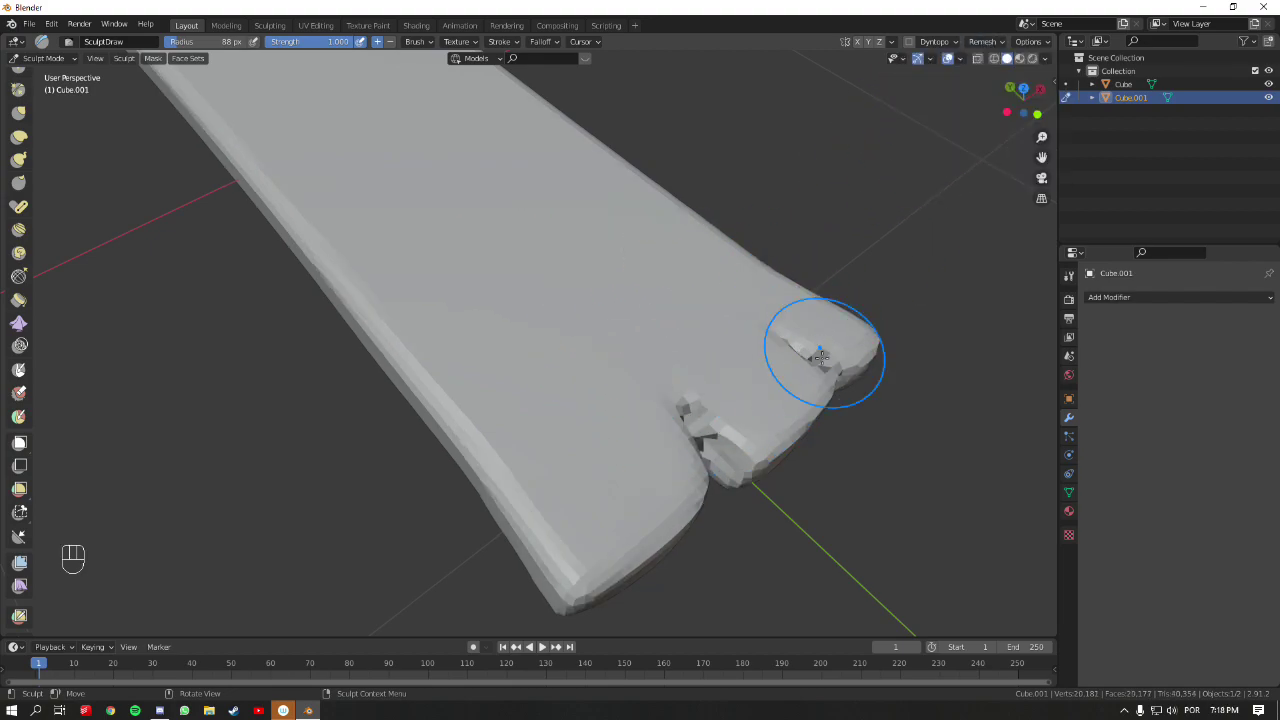
{"action": "middle_click_drag", "start_coordinate": [711, 368], "coordinate": [628, 265]}
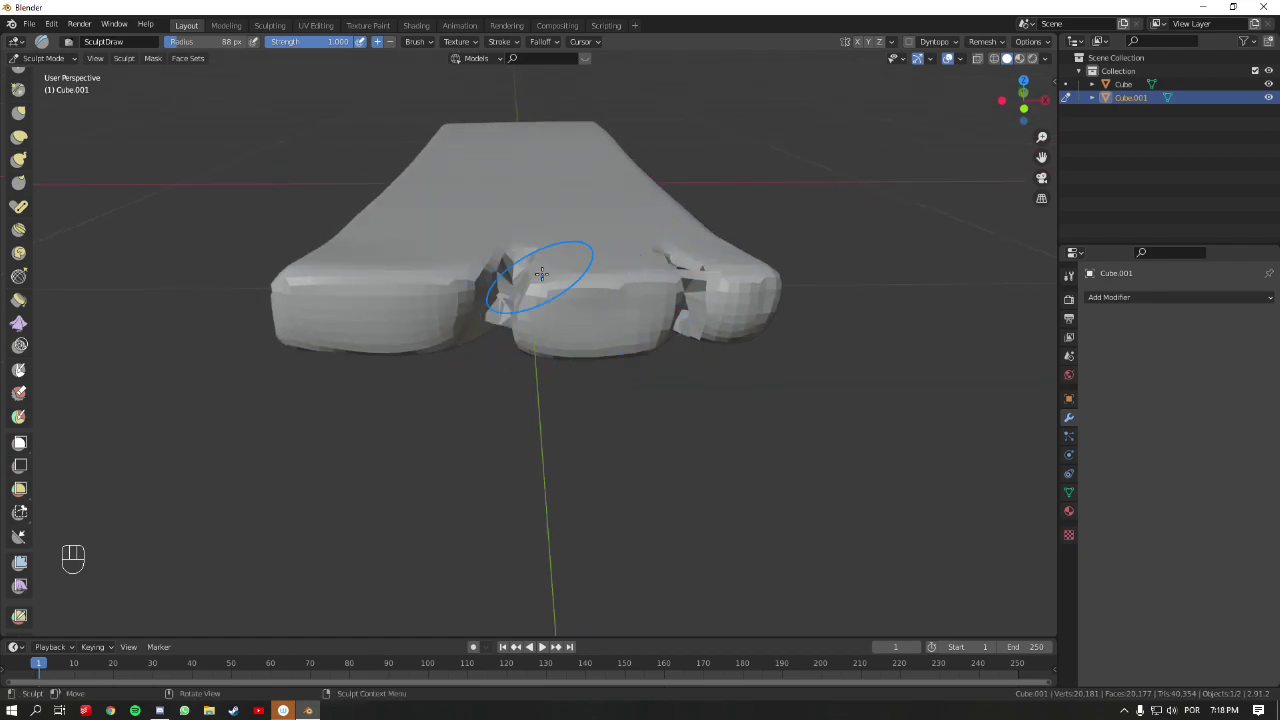
{"action": "key", "text": "ctrl+z"}
- Remesh the plank with a voxel size of 0.01 m
{"action": "left_click", "coordinate": [984, 42]}
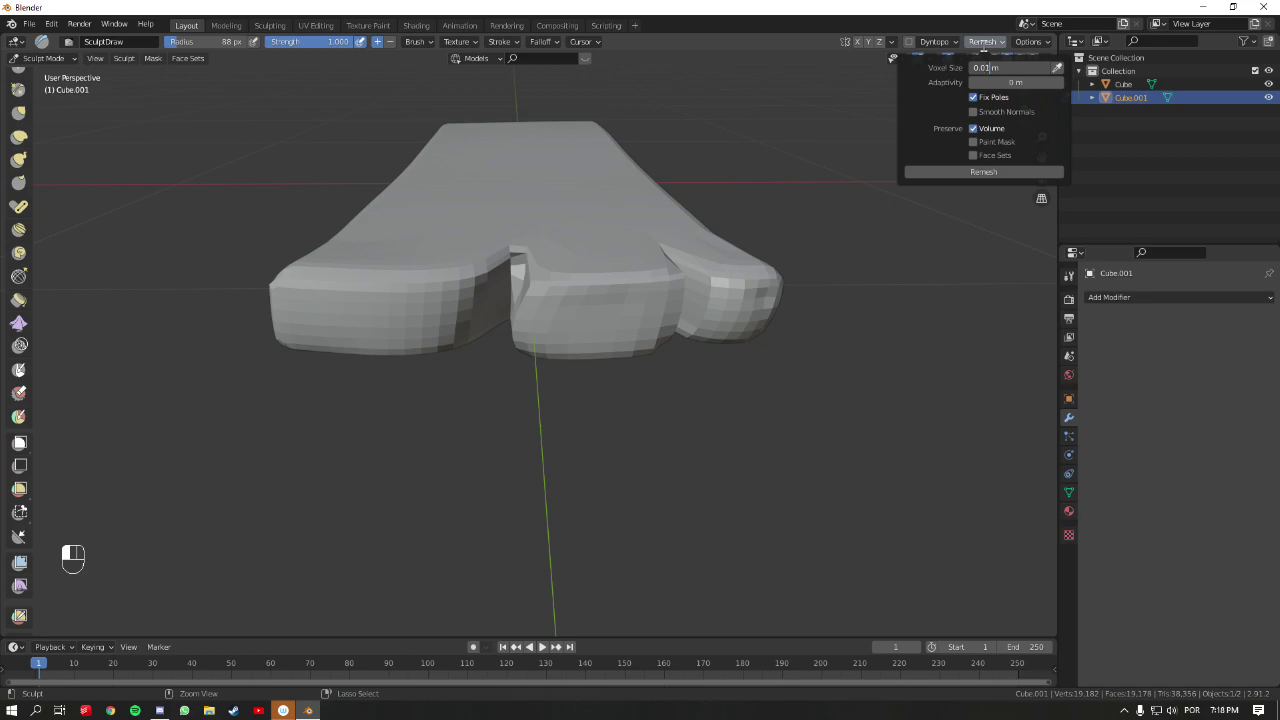
{"action": "key", "text": "Return"}
{"action": "left_click", "coordinate": [998, 42]}
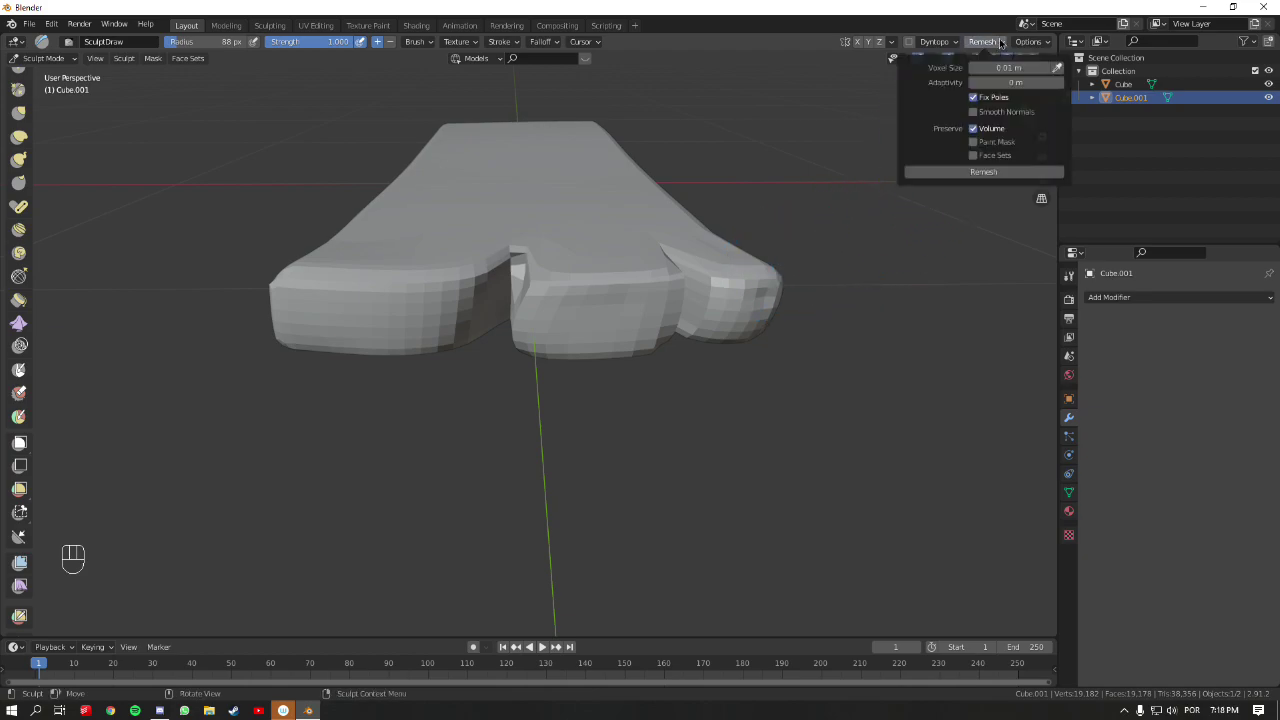
{"action": "left_click", "coordinate": [984, 172]}
- Compare the plank's wireframe density before and after the remesh by undoing and redoing it
{"action": "mouse_move", "coordinate": [652, 277]}
{"action": "middle_mouse_down"}
{"action": "mouse_move", "coordinate": [603, 288]}
{"action": "mouse_move", "coordinate": [706, 406]}
{"action": "mouse_move", "coordinate": [715, 375]}
{"action": "middle_mouse_up"}
{"action": "scroll", "coordinate": [720, 410], "scroll_direction": "down", "scroll_amount": 3}
{"action": "mouse_move", "coordinate": [715, 400]}
{"action": "middle_mouse_down", "text": "shift"}
{"action": "mouse_move", "coordinate": [686, 429]}
{"action": "mouse_move", "coordinate": [638, 379]}
{"action": "mouse_move", "coordinate": [616, 384]}
{"action": "middle_mouse_up", "text": "shift"}
{"action": "key", "text": "shift+z"}
{"action": "key", "text": "ctrl+z"}
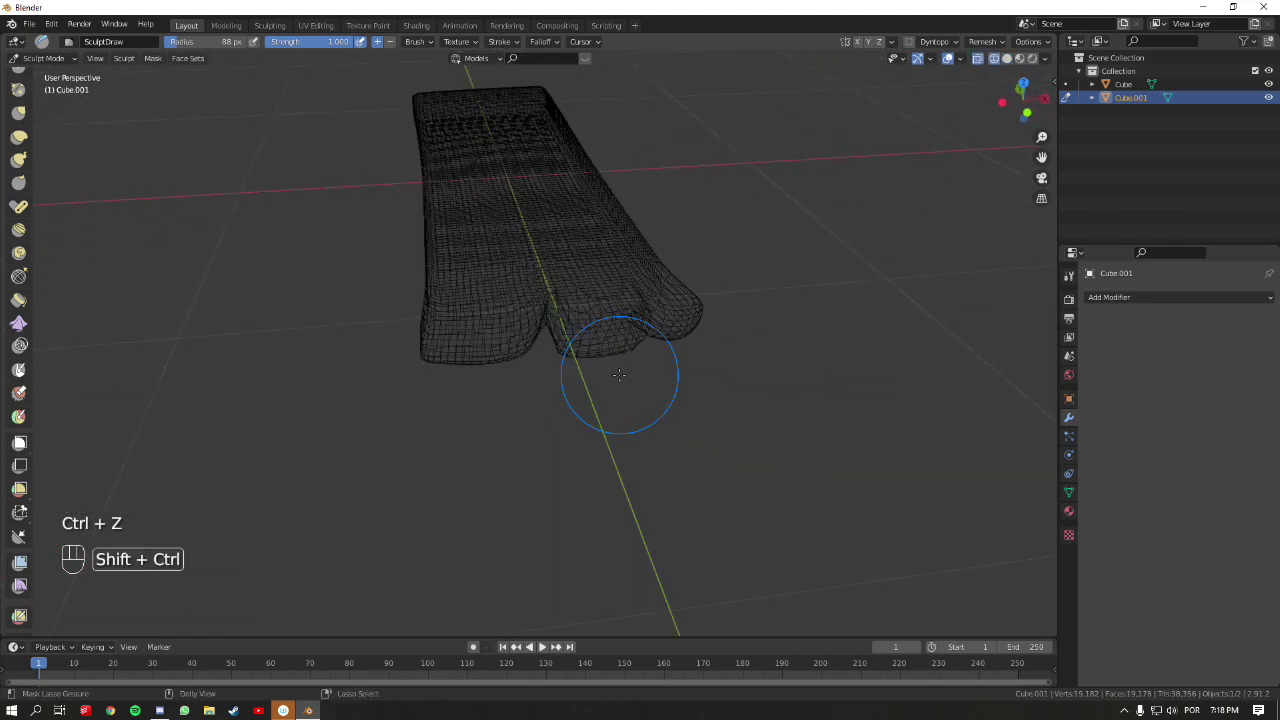
{"action": "key", "text": "ctrl+shift+z"}
{"action": "key", "text": "shift+z"}
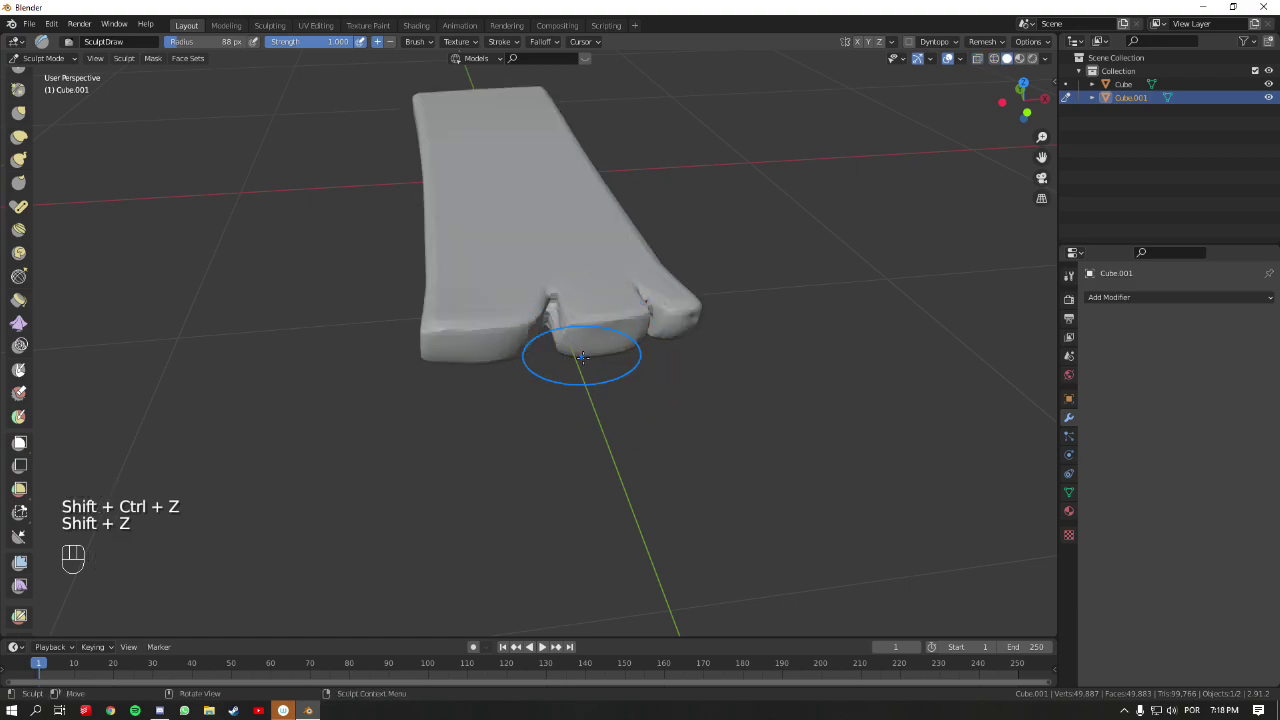
- Smooth the jagged inner surfaces of the notch between the wide prong and the middle prong
{"action": "middle_click_drag", "start_coordinate": [656, 290], "coordinate": [652, 180], "text": "ctrl"}
{"action": "middle_click_drag", "start_coordinate": [640, 320], "coordinate": [612, 225]}
{"action": "middle_click_drag", "start_coordinate": [616, 125], "coordinate": [650, 345], "text": "shift"}
{"action": "middle_click_drag", "start_coordinate": [650, 345], "coordinate": [651, 393]}
{"action": "middle_click_drag", "start_coordinate": [651, 393], "coordinate": [649, 283], "text": "ctrl"}
{"action": "middle_click_drag", "start_coordinate": [648, 200], "coordinate": [645, 307], "text": "shift"}
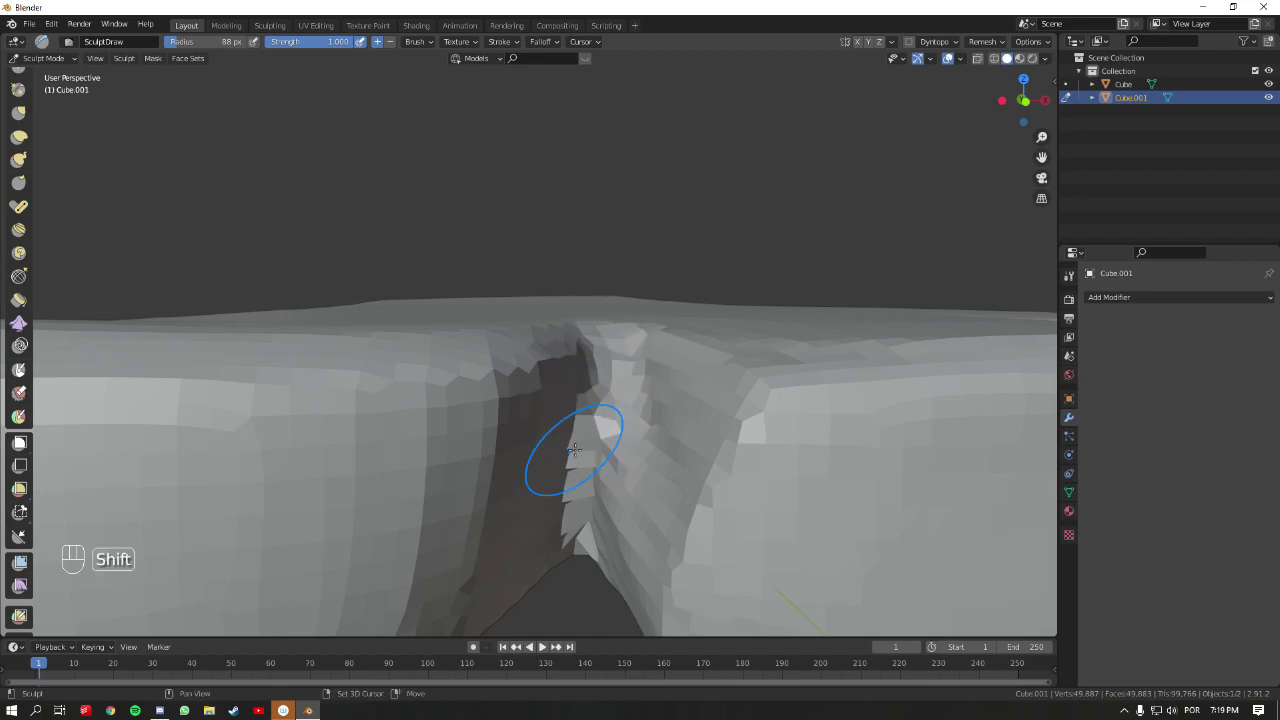
{"action": "left_click_drag", "start_coordinate": [587, 502], "coordinate": [608, 494], "text": "shift"}
{"action": "middle_click_drag", "start_coordinate": [630, 510], "coordinate": [634, 430]}
{"action": "left_click_drag", "start_coordinate": [626, 229], "coordinate": [610, 271], "text": "shift"}
{"action": "middle_click_drag", "start_coordinate": [610, 270], "coordinate": [614, 298], "text": "shift"}
{"action": "middle_click_drag", "start_coordinate": [643, 251], "coordinate": [604, 335]}
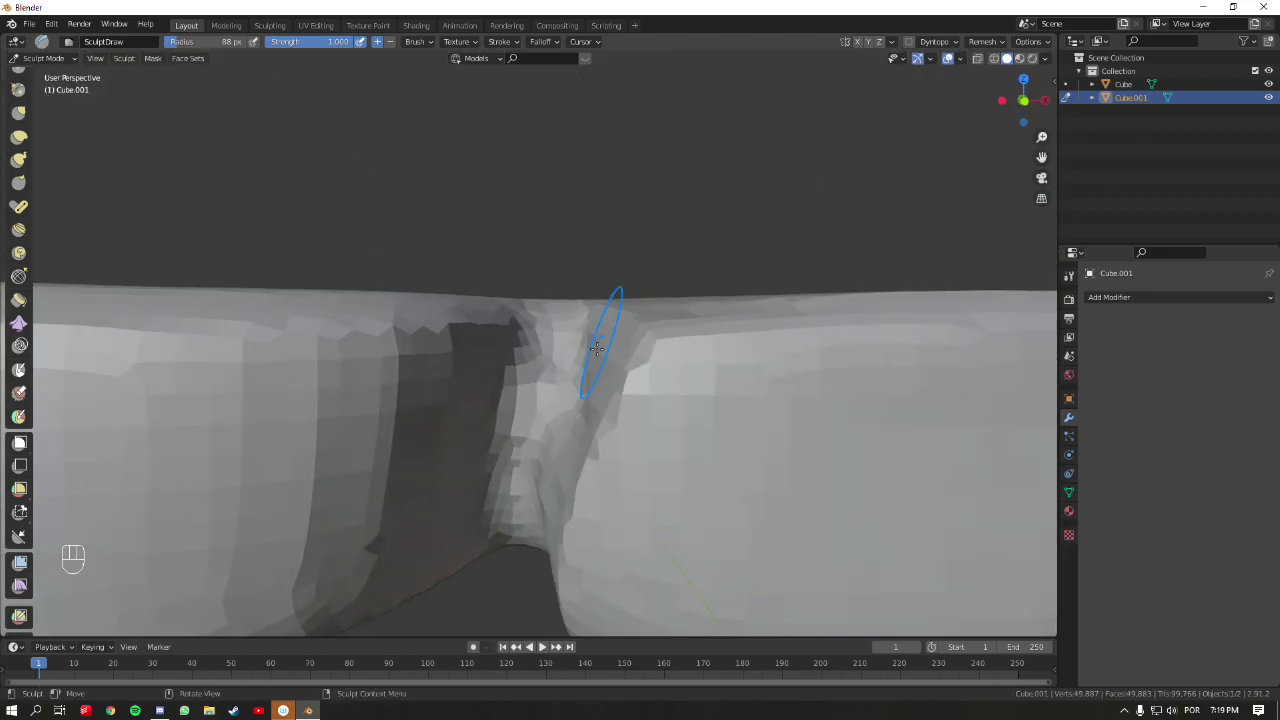
{"action": "mouse_move", "coordinate": [530, 313]}
{"action": "middle_mouse_down"}
{"action": "mouse_move", "coordinate": [629, 357]}
{"action": "mouse_move", "coordinate": [654, 443]}
{"action": "mouse_move", "coordinate": [626, 449]}
{"action": "mouse_move", "coordinate": [651, 429]}
{"action": "mouse_move", "coordinate": [680, 286]}
{"action": "mouse_move", "coordinate": [651, 337]}
{"action": "middle_mouse_up"}
- Reshape the middle prong's edge along the smoothed notch from the top view, using the Grab brush with a 115 px radius
{"action": "key", "text": "KP_7"}
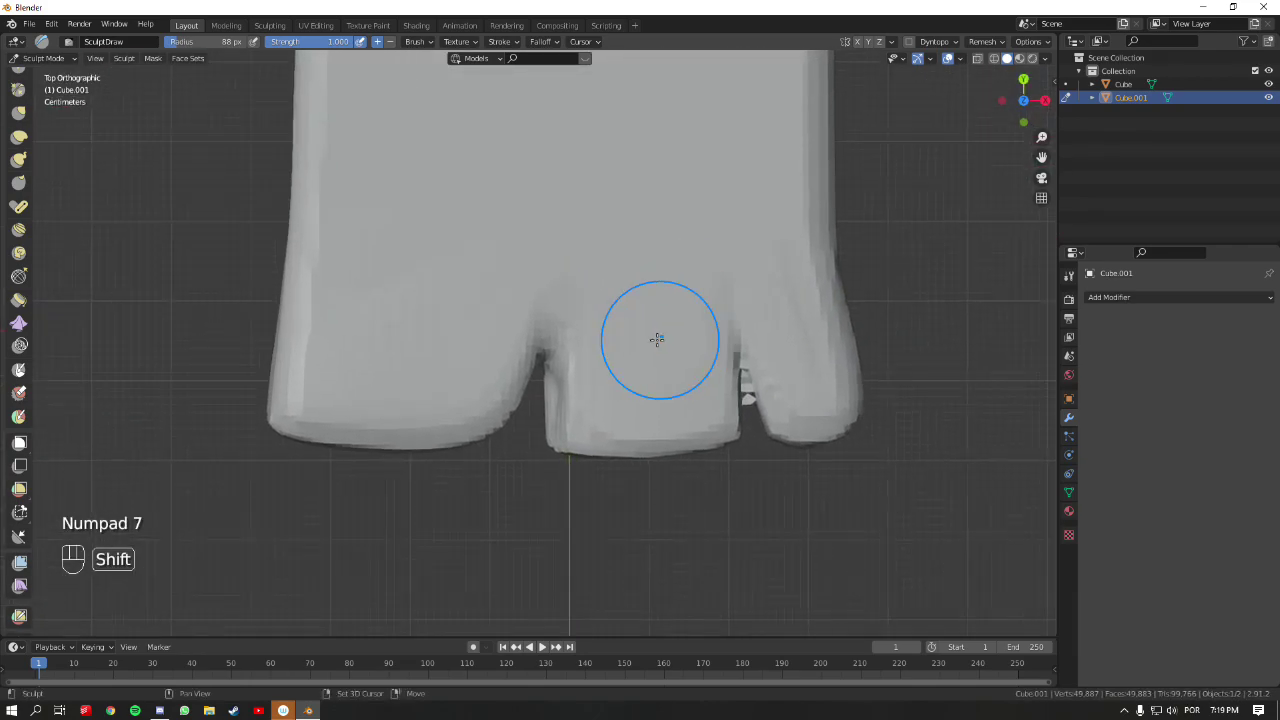
{"action": "key", "text": "g"}
{"action": "key", "text": "f"}
{"action": "left_click", "coordinate": [591, 386]}
{"action": "left_click_drag", "start_coordinate": [561, 389], "coordinate": [547, 400]}
{"action": "left_click_drag", "start_coordinate": [547, 410], "coordinate": [552, 400], "text": "shift"}
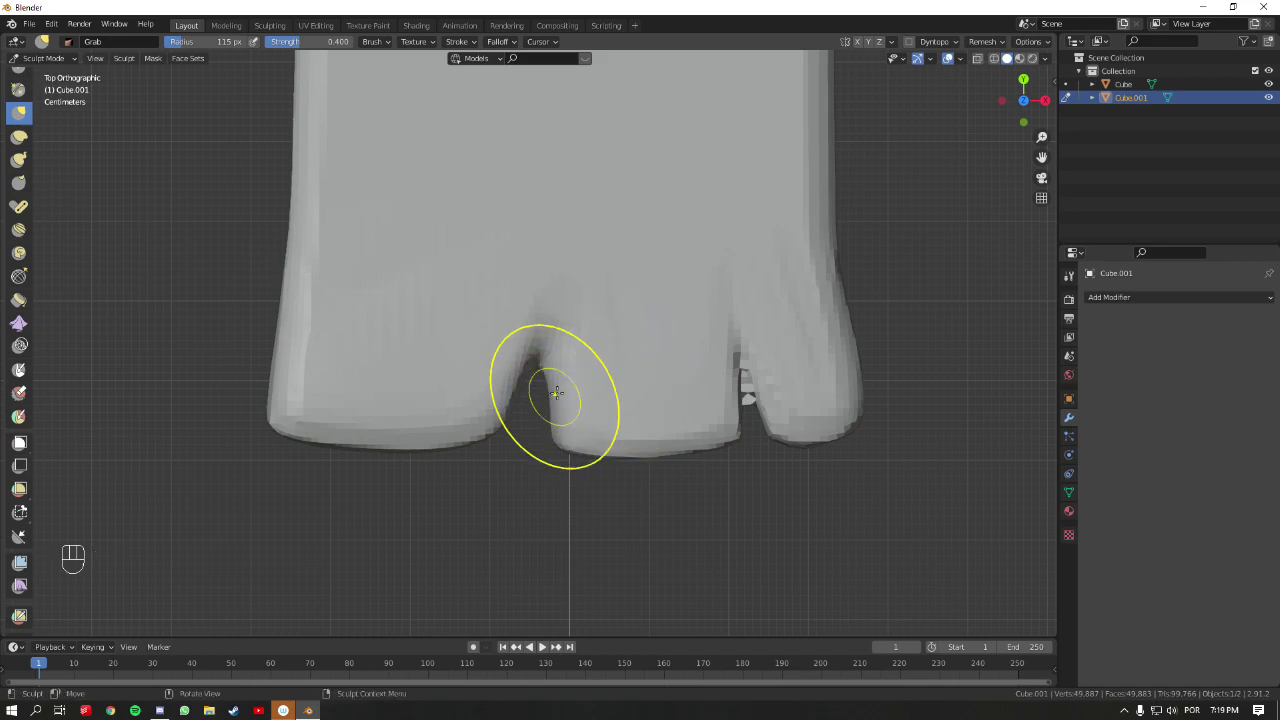
- Switch to the Crease brush and set its radius to 66 px and its strength to 0.497
{"action": "mouse_move", "coordinate": [543, 380]}
{"action": "middle_mouse_down"}
{"action": "mouse_move", "coordinate": [623, 394]}
{"action": "mouse_move", "coordinate": [608, 329]}
{"action": "middle_mouse_up"}
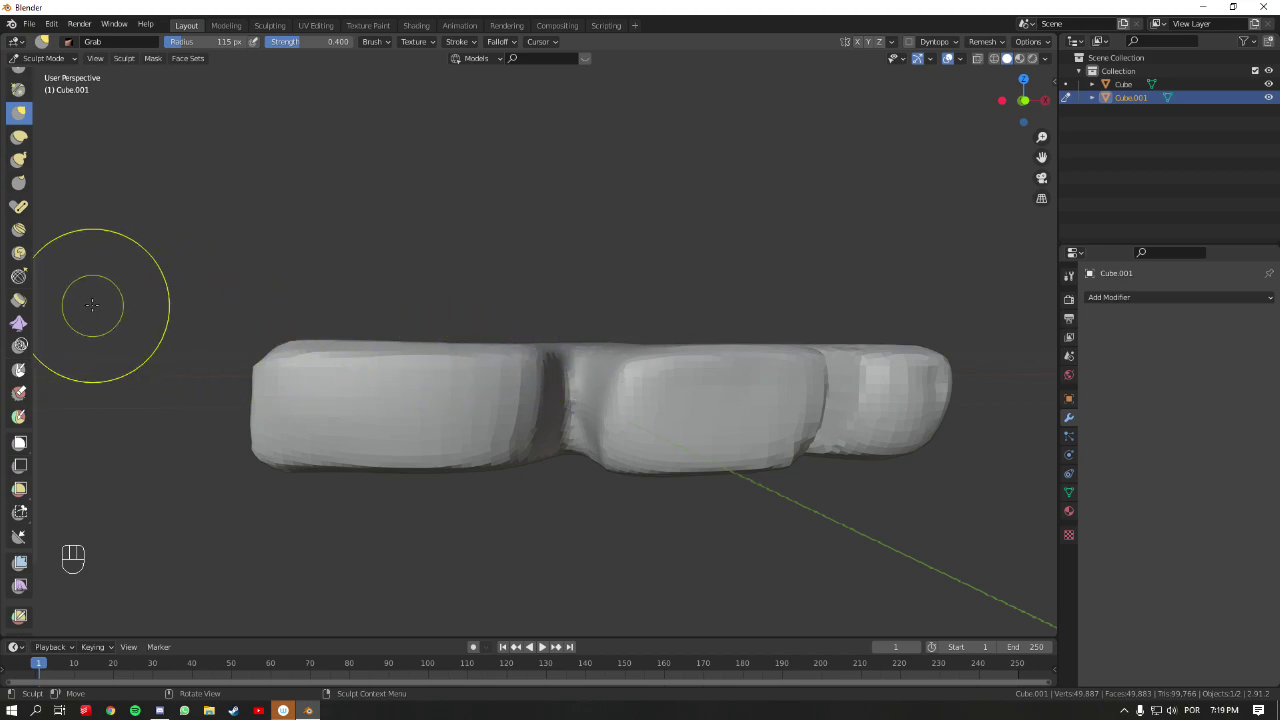
{"action": "scroll", "coordinate": [25, 170], "scroll_direction": "up", "scroll_amount": 8}
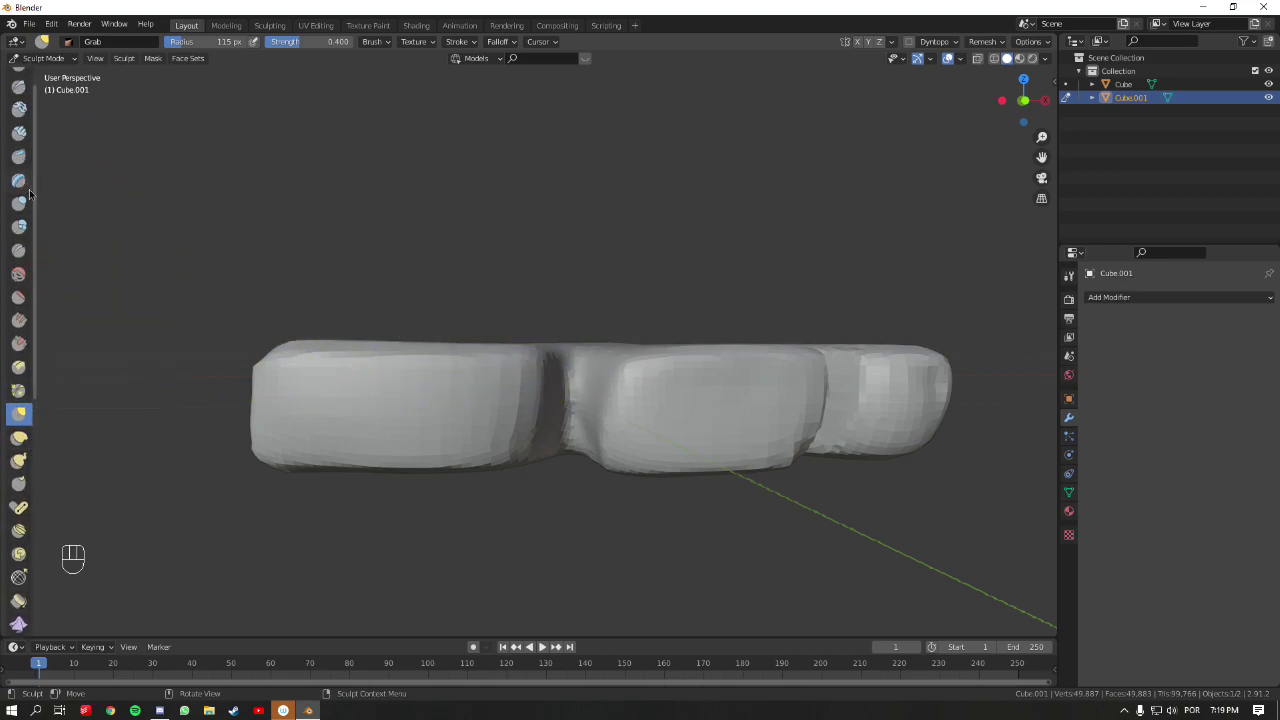
{"action": "scroll", "coordinate": [26, 180], "scroll_direction": "up", "scroll_amount": 1}
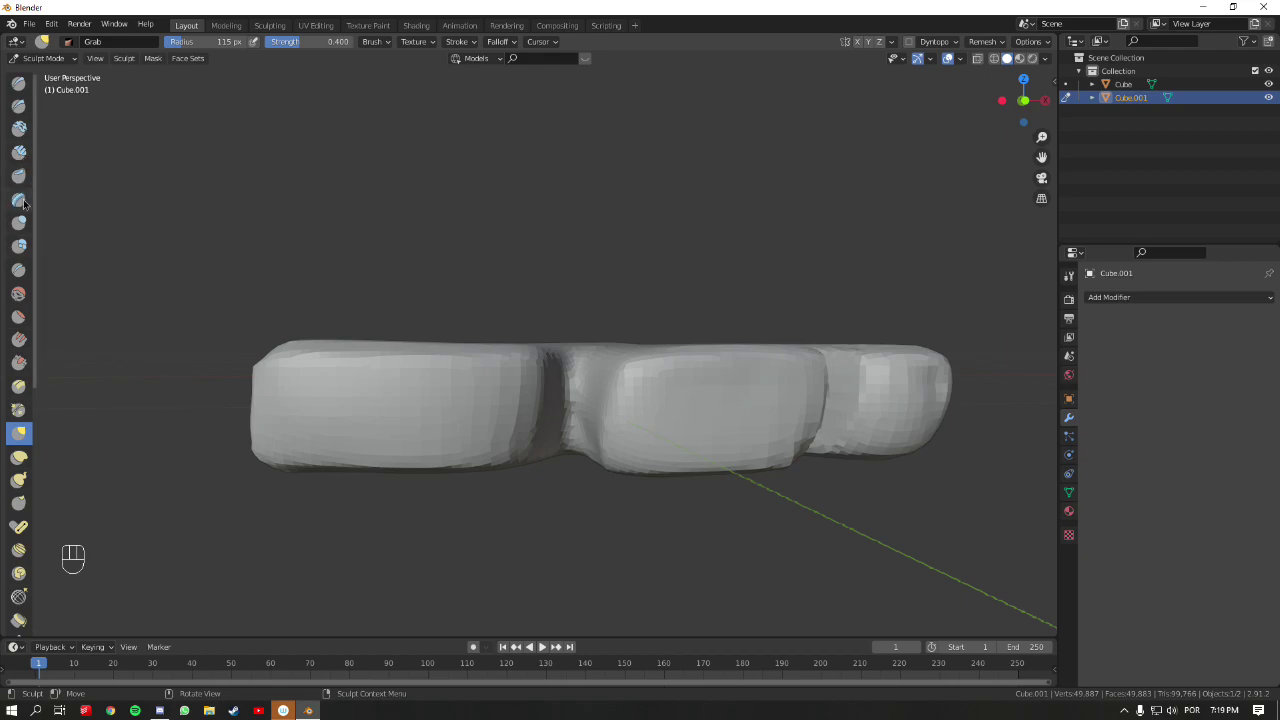
{"action": "left_click", "coordinate": [21, 278]}
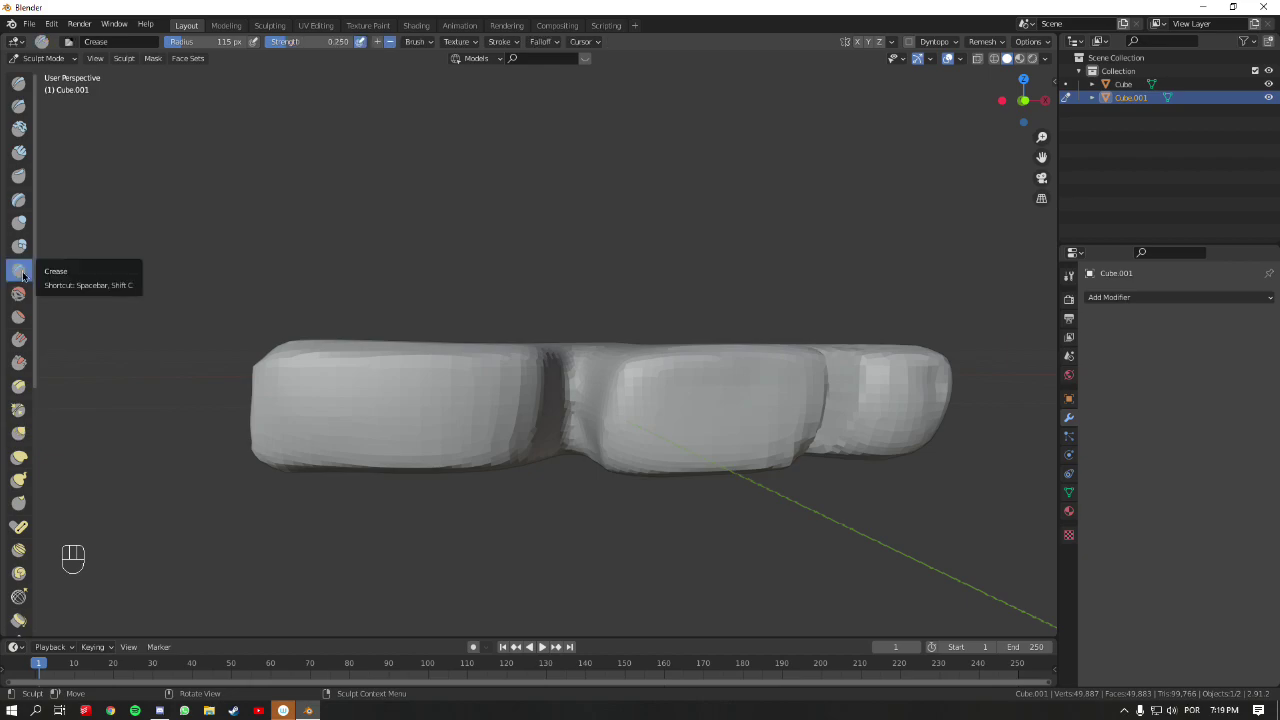
{"action": "key", "text": "shift+c"}
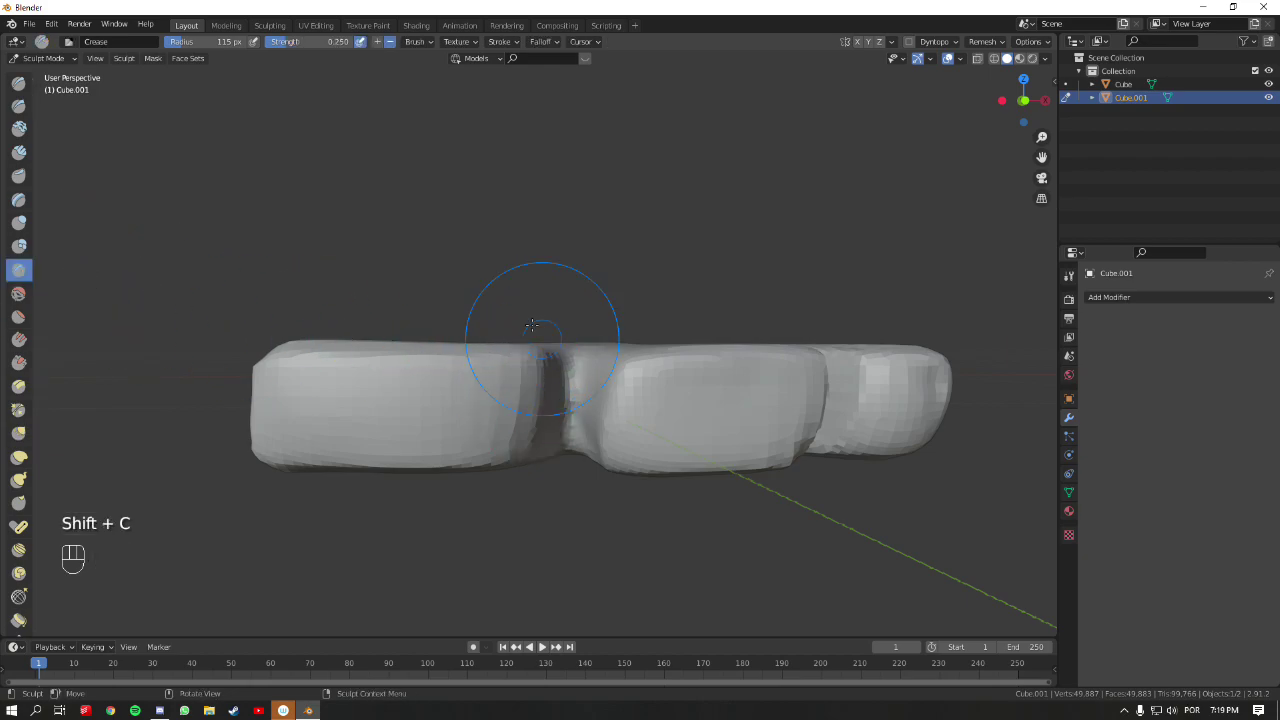
{"action": "key", "text": "f"}
{"action": "left_click", "coordinate": [528, 398]}
{"action": "mouse_move", "coordinate": [573, 402]}
{"action": "middle_mouse_down"}
{"action": "mouse_move", "coordinate": [576, 348]}
{"action": "mouse_move", "coordinate": [563, 433]}
{"action": "middle_mouse_up"}
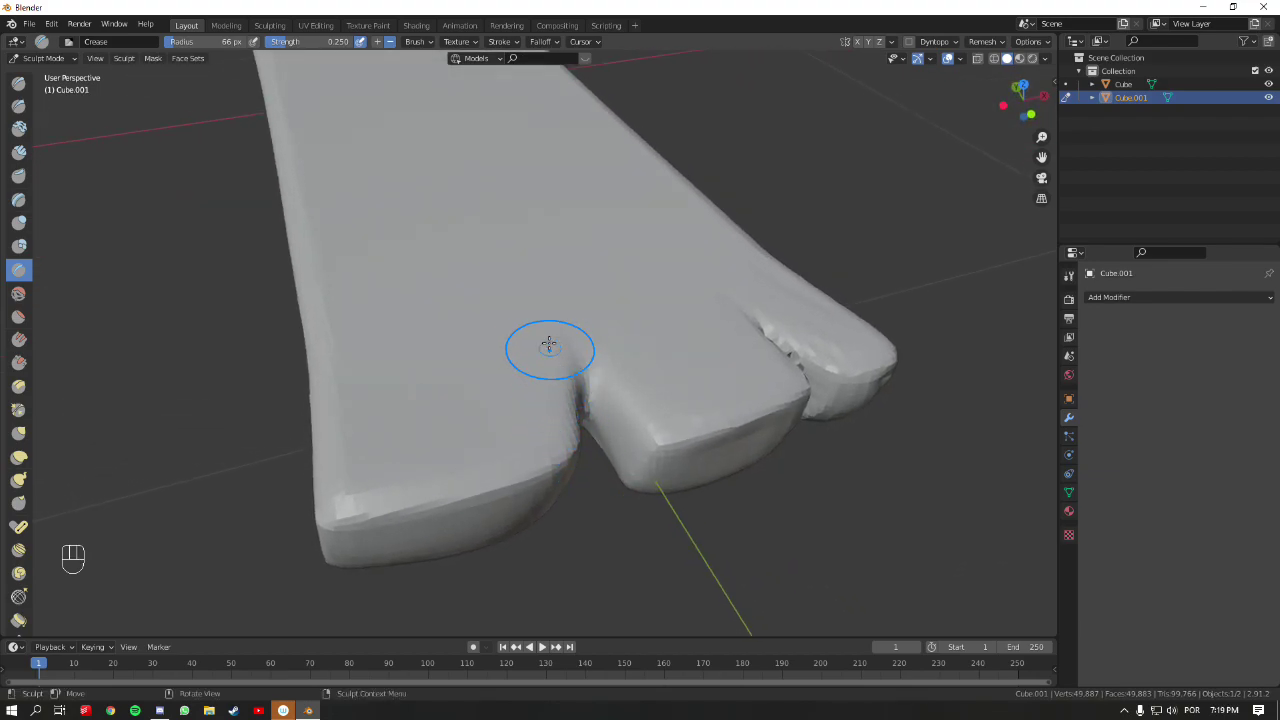
{"action": "middle_click_drag", "start_coordinate": [578, 301], "coordinate": [568, 362]}
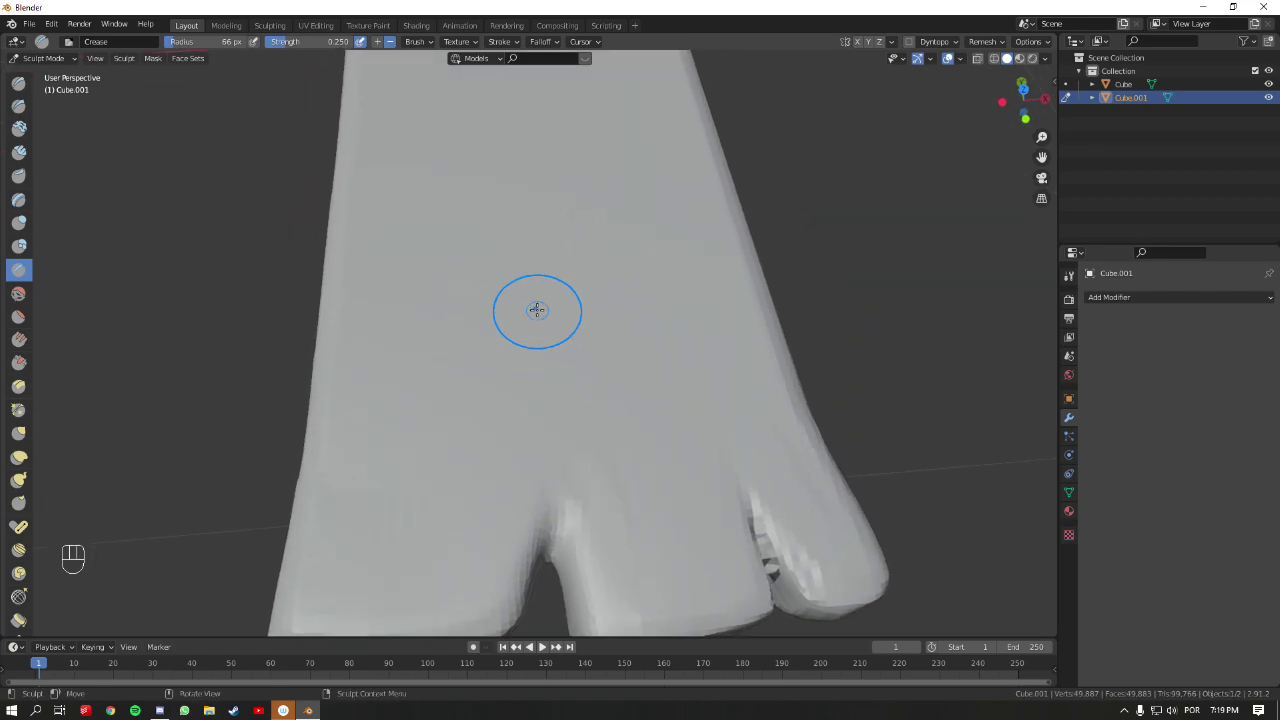
{"action": "key", "text": "shift+f"}
{"action": "left_click", "coordinate": [563, 291]}
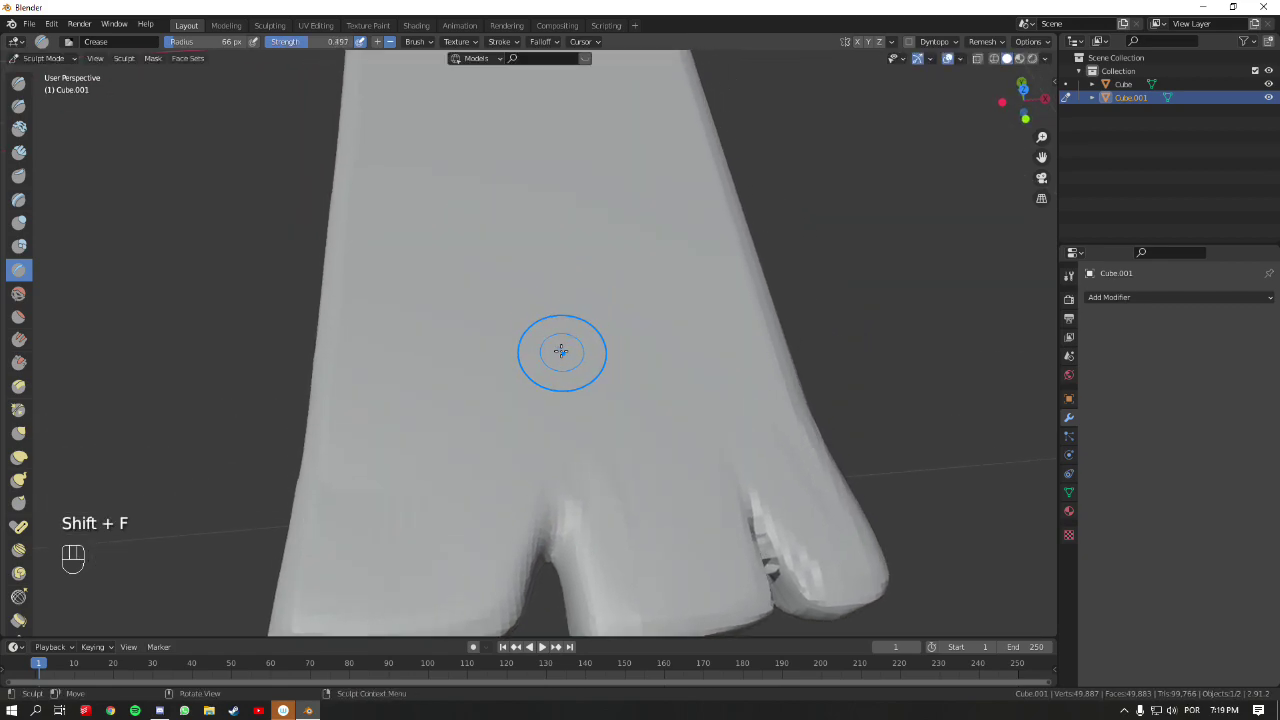
- Try to carve a curved groove into the upper face near the prongs with the Crease brush, retracing it to deepen it
{"action": "middle_click_drag", "start_coordinate": [566, 320], "coordinate": [569, 434], "text": "shift"}
{"action": "key", "text": "KP_7"}
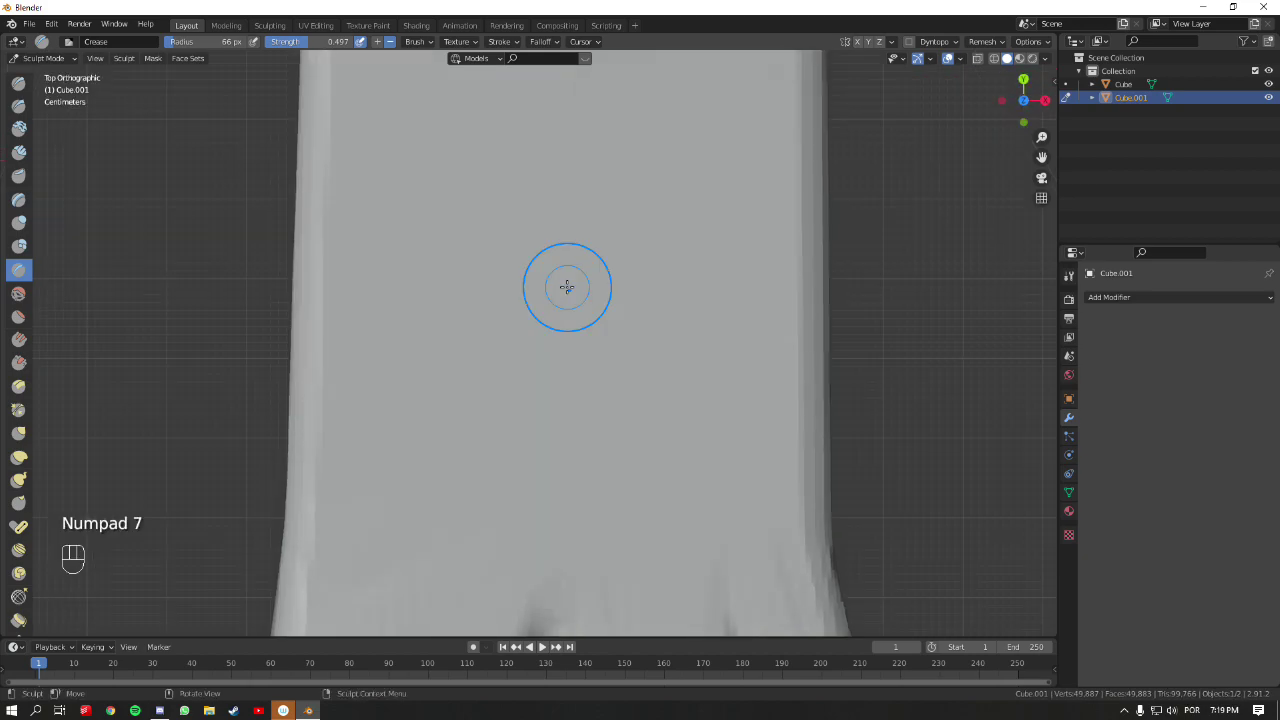
{"action": "mouse_move", "coordinate": [567, 287]}
{"action": "middle_mouse_down", "text": "shift"}
{"action": "mouse_move", "coordinate": [620, 246]}
{"action": "mouse_move", "coordinate": [609, 383]}
{"action": "mouse_move", "coordinate": [609, 303]}
{"action": "mouse_move", "coordinate": [624, 373]}
{"action": "mouse_move", "coordinate": [611, 197]}
{"action": "mouse_move", "coordinate": [570, 287]}
{"action": "middle_mouse_up", "text": "shift"}
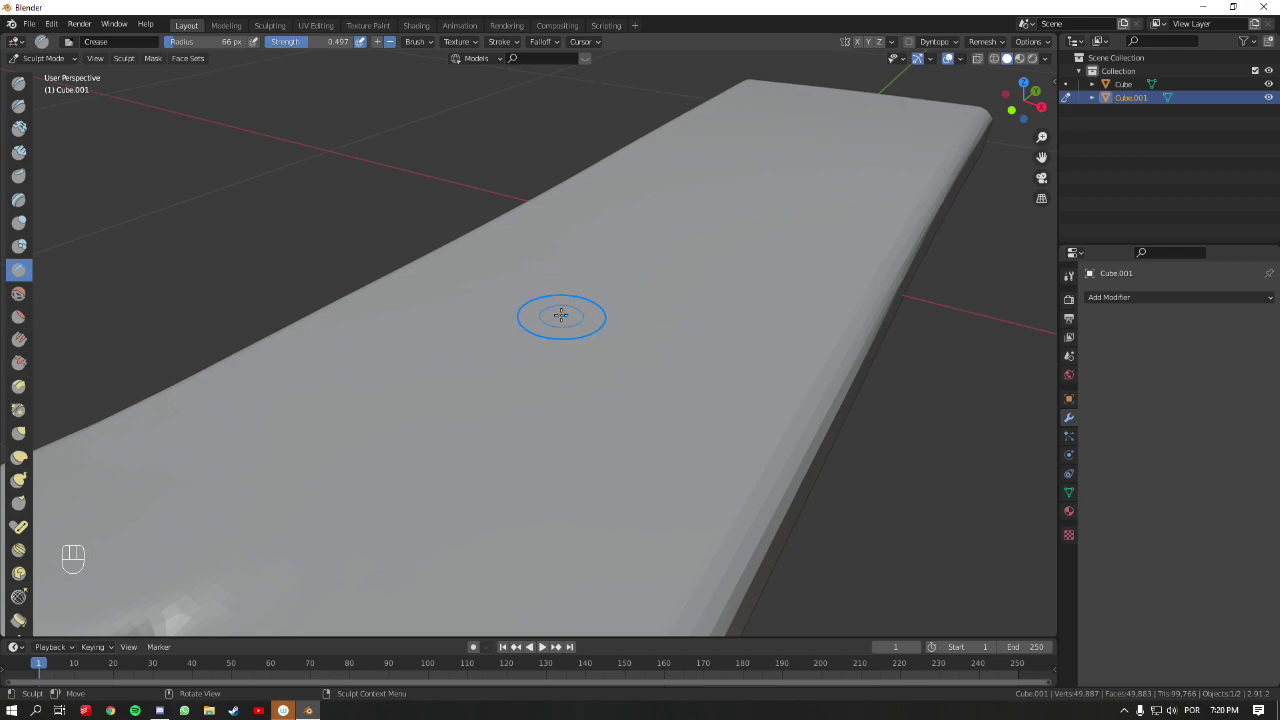
{"action": "middle_click_drag", "start_coordinate": [580, 243], "coordinate": [581, 338]}
{"action": "left_click_drag", "start_coordinate": [436, 473], "coordinate": [449, 457]}
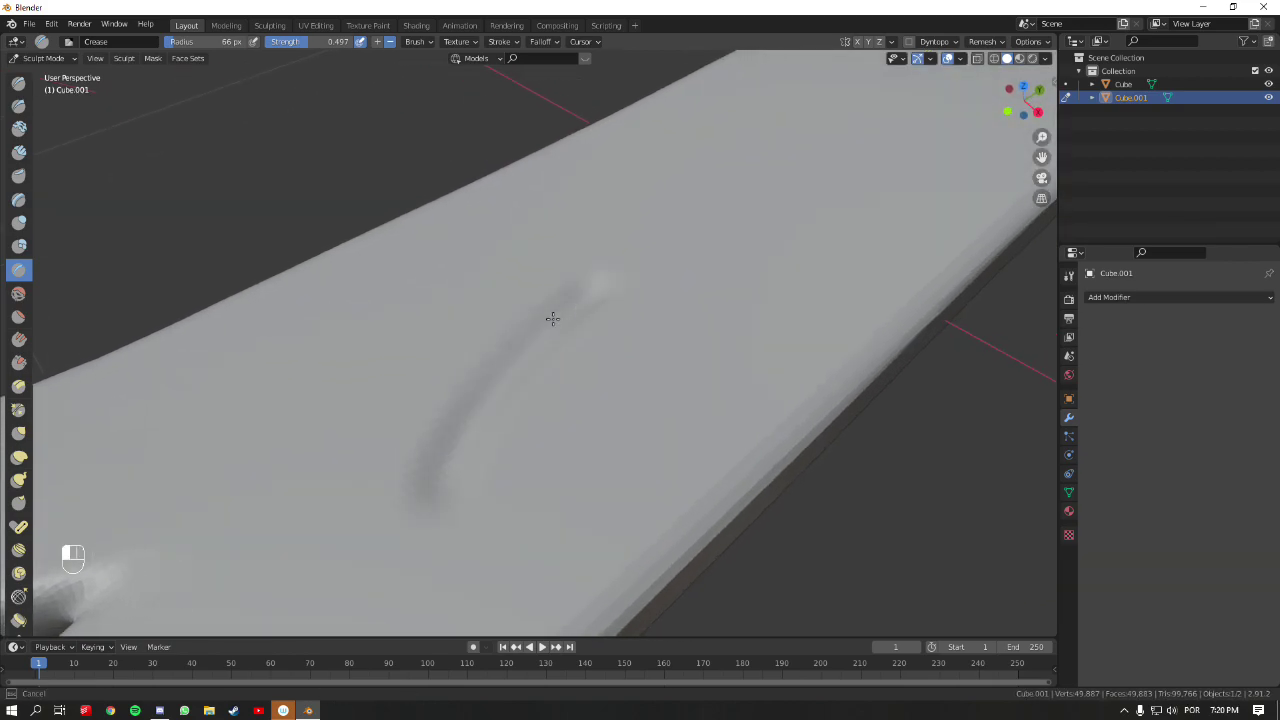
{"action": "left_click_drag", "start_coordinate": [573, 313], "coordinate": [440, 530]}
{"action": "mouse_move", "coordinate": [543, 480]}
{"action": "middle_mouse_down"}
{"action": "mouse_move", "coordinate": [601, 414]}
{"action": "mouse_move", "coordinate": [605, 362]}
{"action": "middle_mouse_up"}
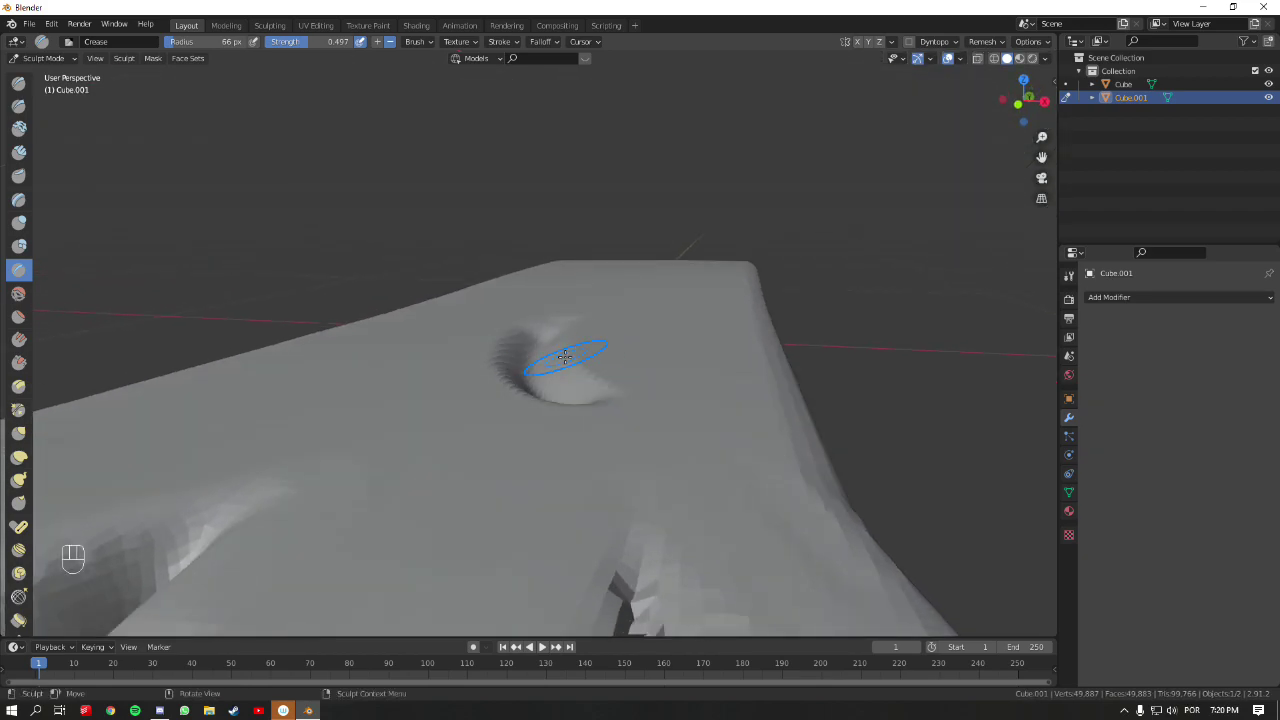
{"action": "mouse_move", "coordinate": [526, 367]}
{"action": "middle_mouse_down"}
{"action": "mouse_move", "coordinate": [600, 351]}
{"action": "mouse_move", "coordinate": [588, 389]}
{"action": "middle_mouse_up"}
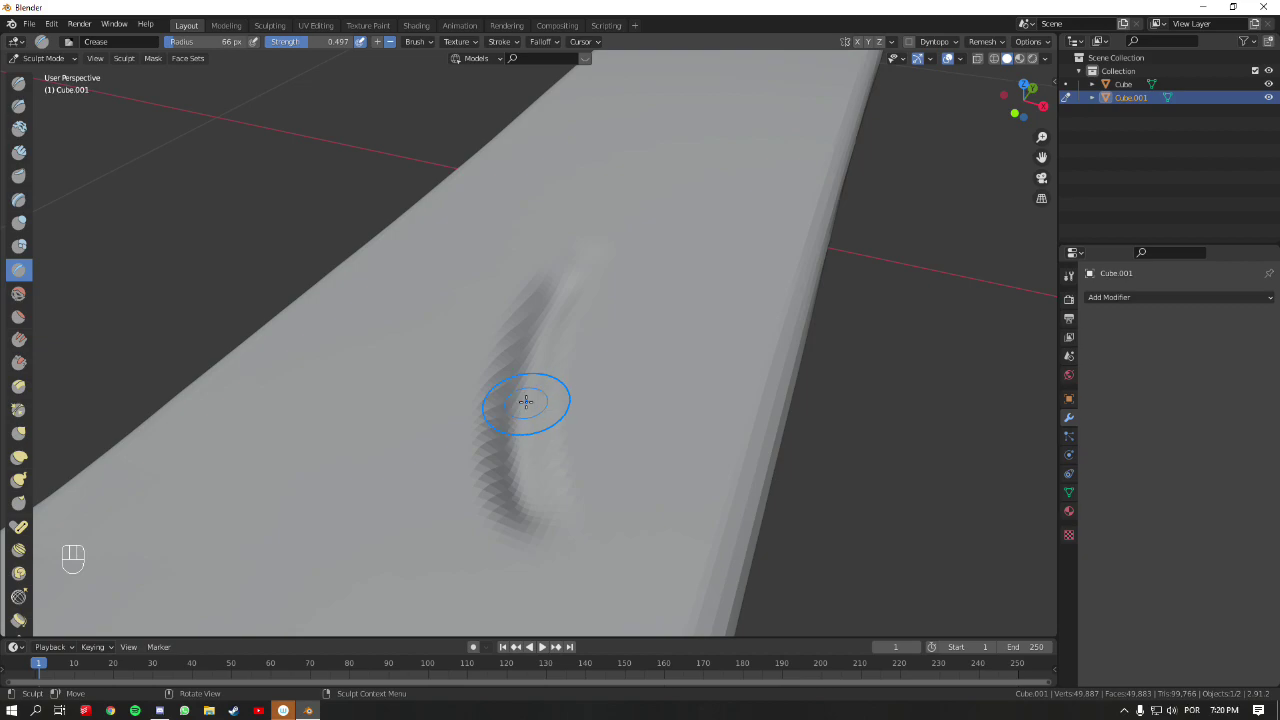
- Try a wider groove along the plank's middle using the Crease brush with a 144 px radius, then undo the groove strokes
{"action": "key", "text": "f"}
{"action": "left_click", "coordinate": [700, 206]}
{"action": "middle_click_drag", "start_coordinate": [700, 206], "coordinate": [571, 337], "text": "shift"}
{"action": "left_click_drag", "start_coordinate": [583, 284], "coordinate": [542, 371]}
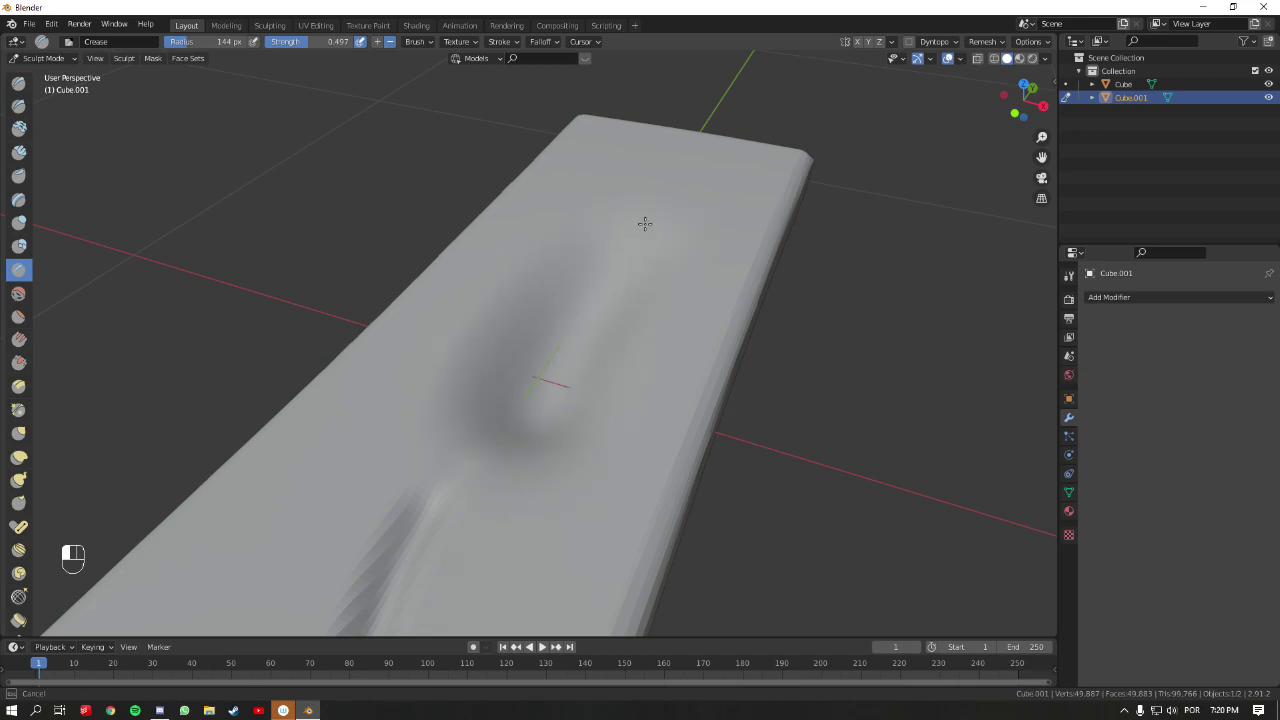
{"action": "mouse_move", "coordinate": [621, 246]}
{"action": "middle_mouse_down"}
{"action": "mouse_move", "coordinate": [600, 366]}
{"action": "mouse_move", "coordinate": [675, 372]}
{"action": "middle_mouse_up"}
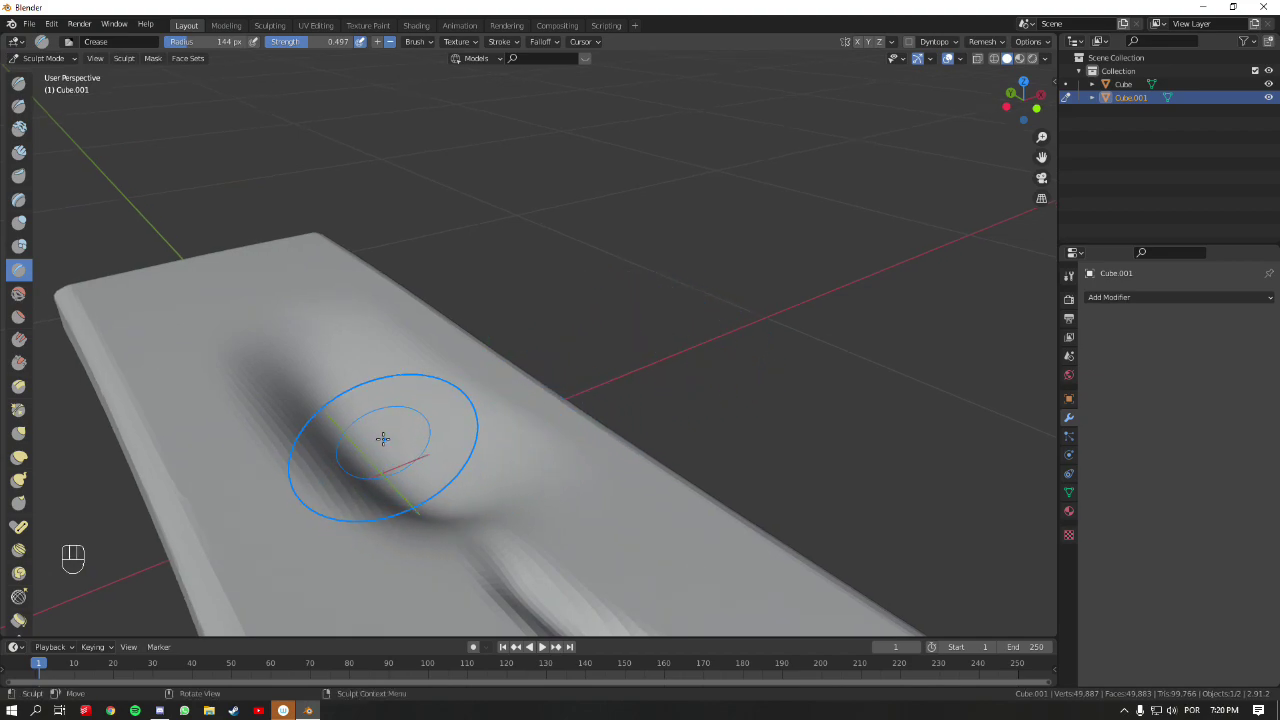
{"action": "key", "text": "ctrl+z"}
{"action": "key", "text": "ctrl+z"}
- Raise a lengthwise ridge on the plank's upper face with the inverted Crease brush and set the brush strength to 0.297
{"action": "mouse_move", "coordinate": [514, 286]}
{"action": "middle_mouse_down"}
{"action": "mouse_move", "coordinate": [557, 397]}
{"action": "mouse_move", "coordinate": [606, 251]}
{"action": "middle_mouse_up"}
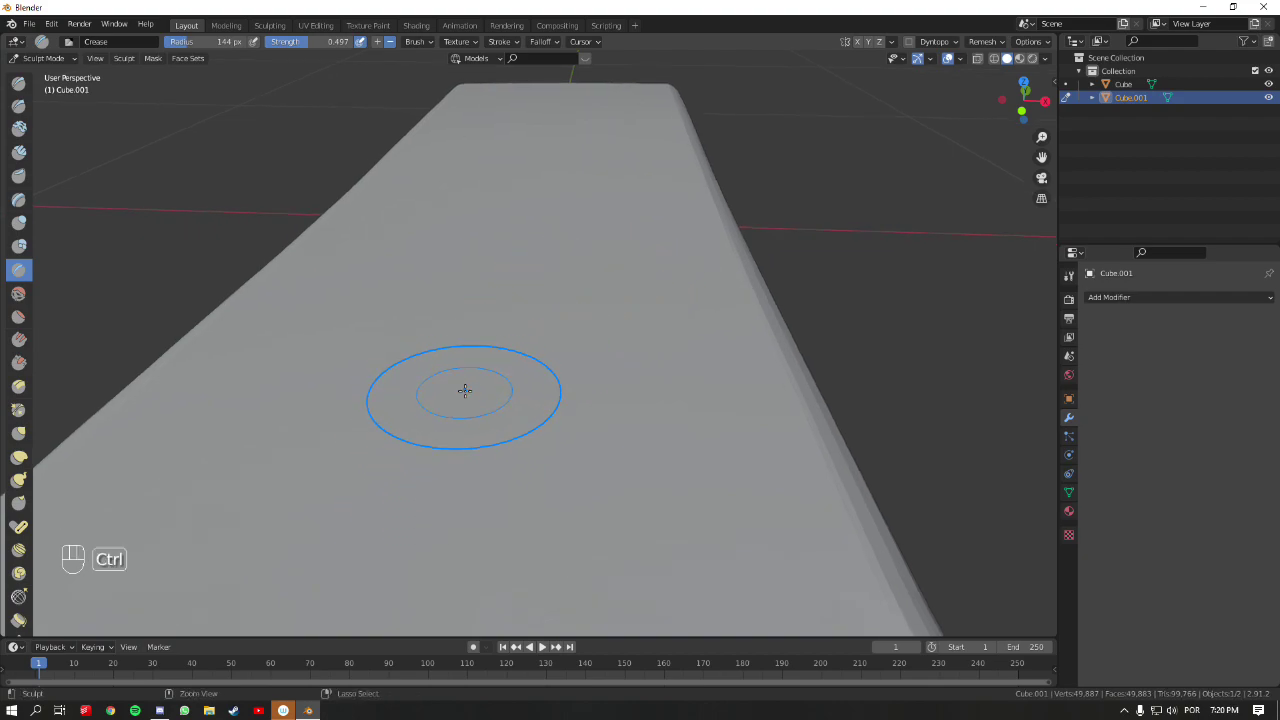
{"action": "mouse_move", "coordinate": [460, 530]}
{"action": "left_mouse_down", "text": "ctrl"}
{"action": "mouse_move", "coordinate": [501, 293]}
{"action": "mouse_move", "coordinate": [494, 342]}
{"action": "mouse_move", "coordinate": [491, 323]}
{"action": "left_mouse_up", "text": "ctrl"}
{"action": "mouse_move", "coordinate": [271, 200]}
{"action": "middle_mouse_down"}
{"action": "mouse_move", "coordinate": [564, 343]}
{"action": "mouse_move", "coordinate": [609, 311]}
{"action": "mouse_move", "coordinate": [540, 326]}
{"action": "mouse_move", "coordinate": [506, 303]}
{"action": "mouse_move", "coordinate": [509, 320]}
{"action": "mouse_move", "coordinate": [503, 303]}
{"action": "mouse_move", "coordinate": [547, 310]}
{"action": "mouse_move", "coordinate": [443, 414]}
{"action": "middle_mouse_up"}
{"action": "key", "text": "shift+f"}
{"action": "left_click", "coordinate": [490, 308]}
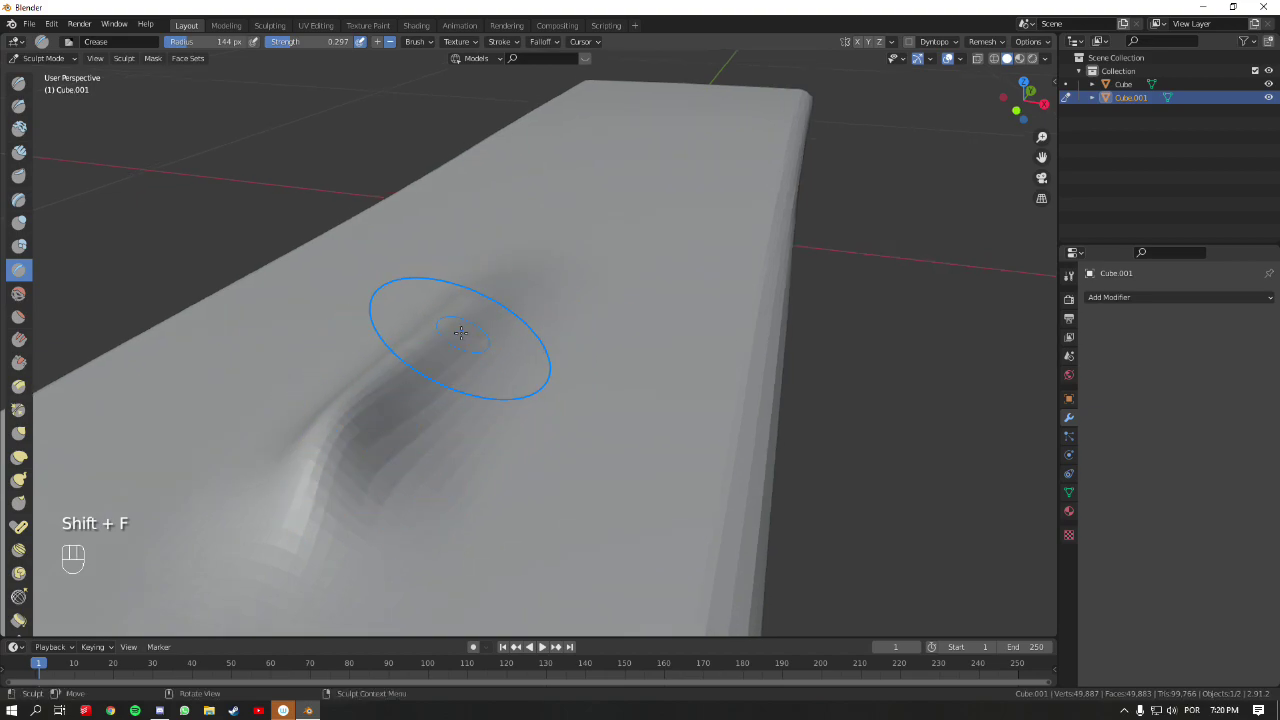
{"action": "middle_click_drag", "start_coordinate": [606, 248], "coordinate": [560, 300]}
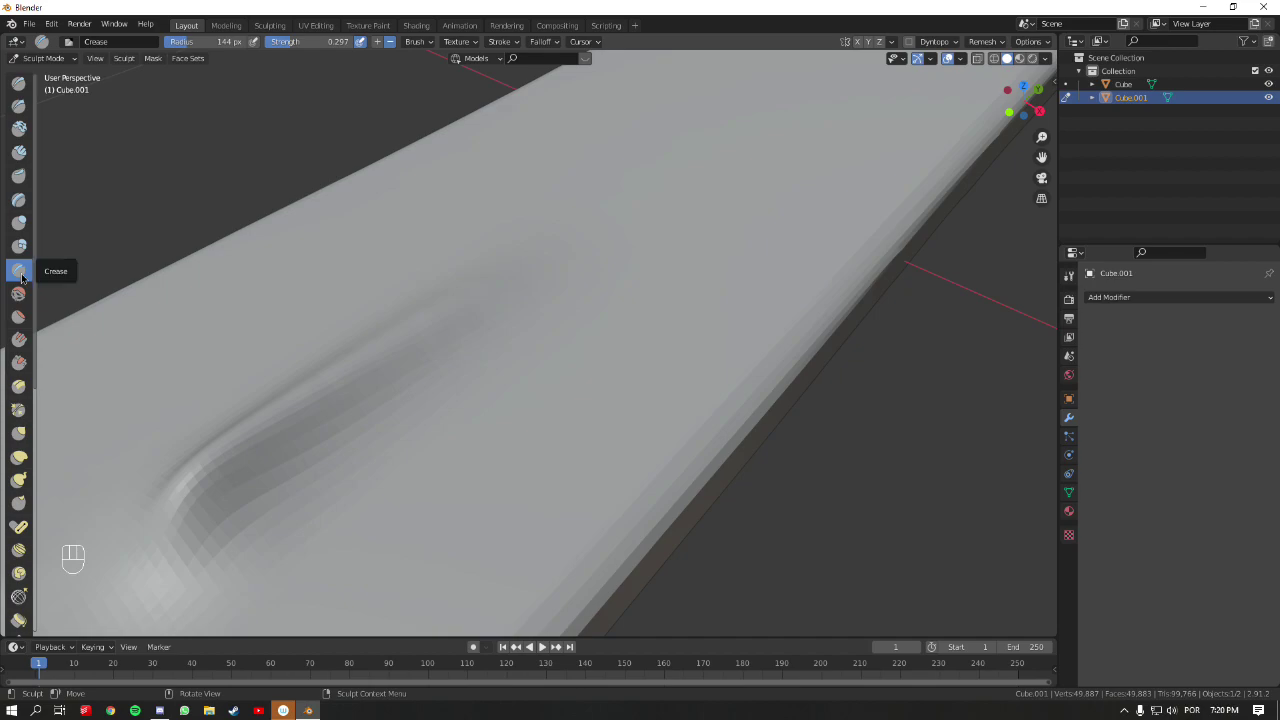
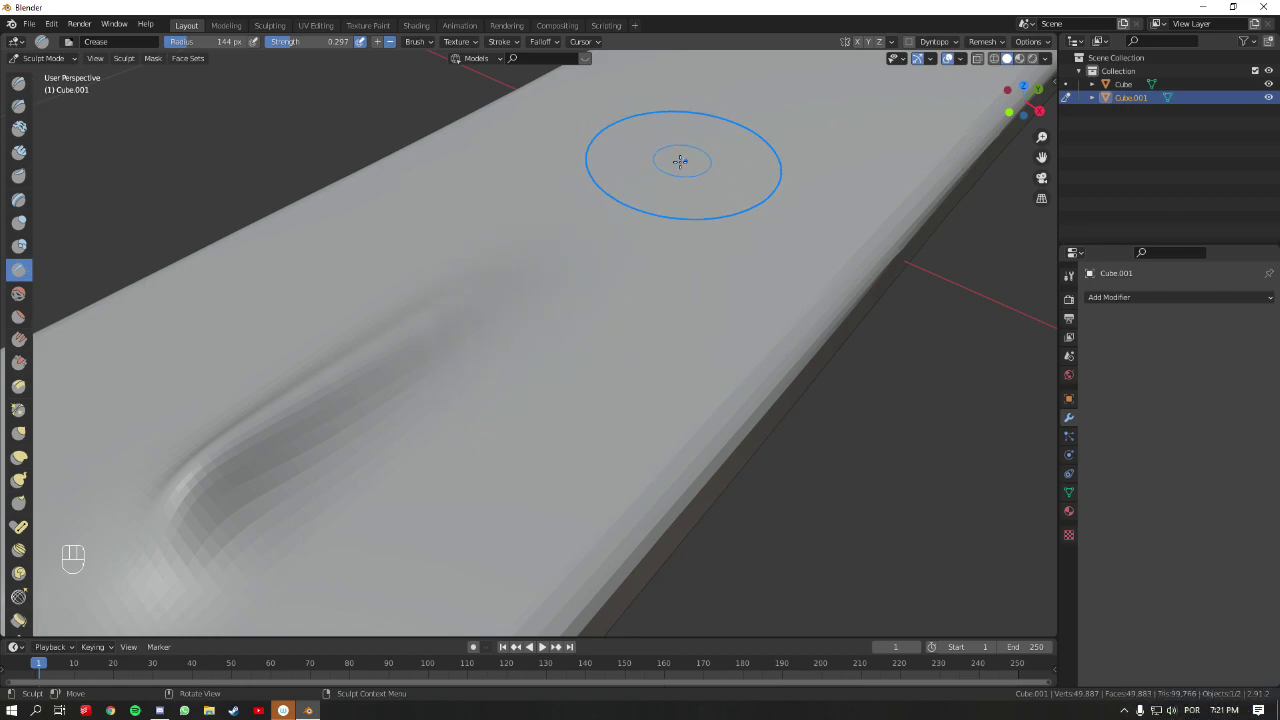
- Try extending the raised ridge on the plank's upper face with more inverted Crease strokes, then undo the ridge strokes
{"action": "mouse_move", "coordinate": [534, 286]}
{"action": "middle_mouse_down"}
{"action": "mouse_move", "coordinate": [594, 266]}
{"action": "mouse_move", "coordinate": [537, 263]}
{"action": "middle_mouse_up"}
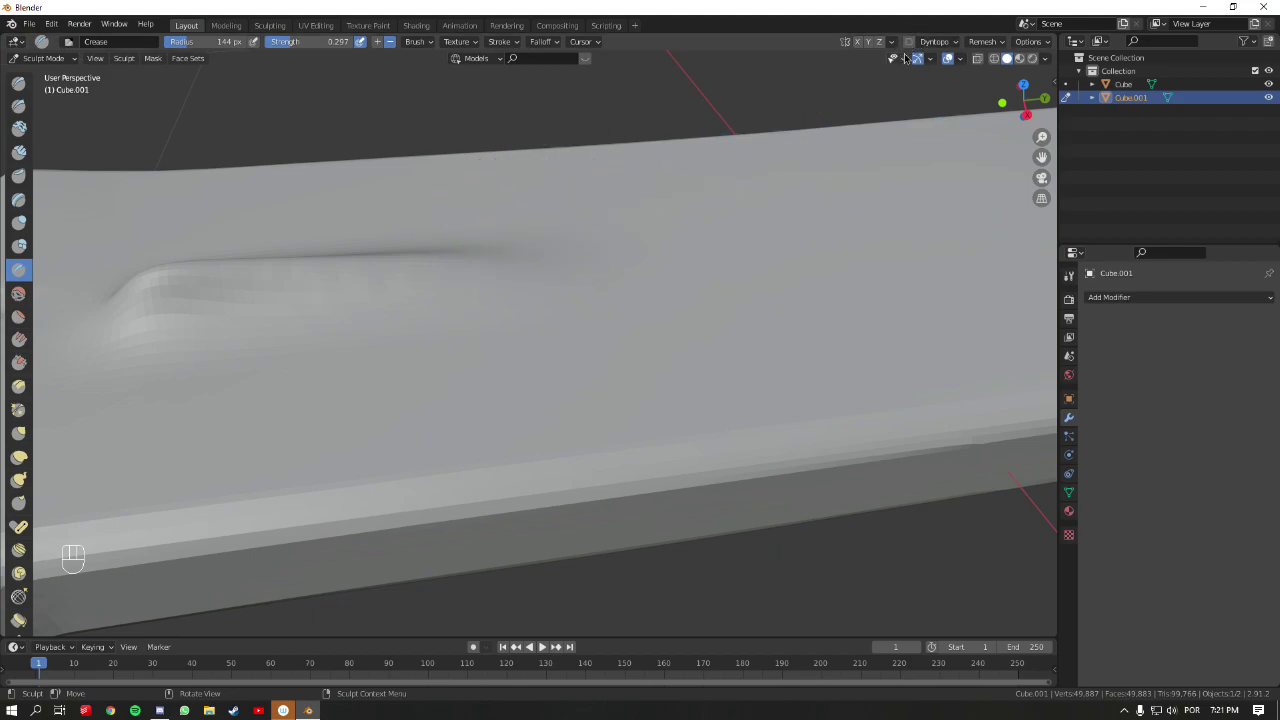
{"action": "mouse_move", "coordinate": [706, 272]}
{"action": "middle_mouse_down"}
{"action": "mouse_move", "coordinate": [597, 340]}
{"action": "mouse_move", "coordinate": [585, 287]}
{"action": "middle_mouse_up"}
{"action": "left_click_drag", "start_coordinate": [536, 332], "coordinate": [551, 415]}
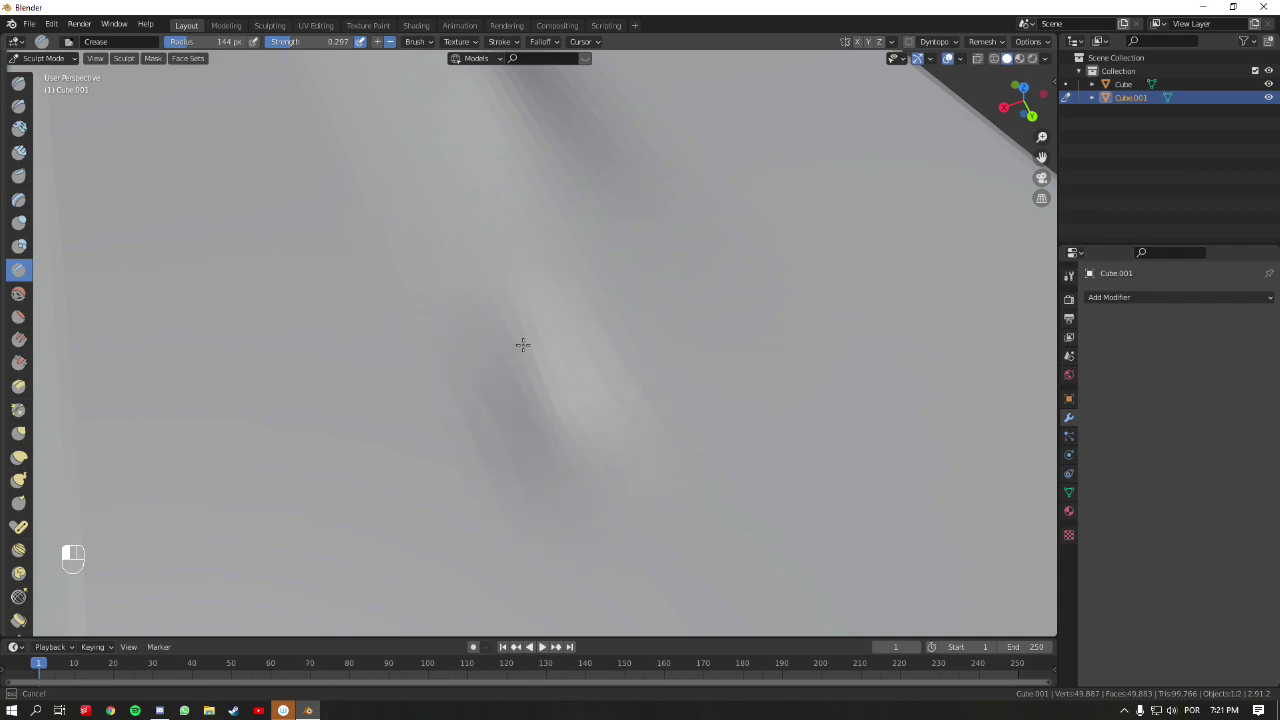
{"action": "left_click_drag", "start_coordinate": [577, 439], "coordinate": [618, 430]}
{"action": "mouse_move", "coordinate": [616, 415]}
{"action": "middle_mouse_down", "text": "shift"}
{"action": "mouse_move", "coordinate": [606, 343]}
{"action": "mouse_move", "coordinate": [622, 262]}
{"action": "mouse_move", "coordinate": [574, 277]}
{"action": "middle_mouse_up", "text": "shift"}
{"action": "mouse_move", "coordinate": [545, 195]}
{"action": "middle_mouse_down", "text": "shift"}
{"action": "mouse_move", "coordinate": [569, 297]}
{"action": "mouse_move", "coordinate": [551, 323]}
{"action": "mouse_move", "coordinate": [563, 360]}
{"action": "mouse_move", "coordinate": [614, 357]}
{"action": "middle_mouse_up", "text": "shift"}
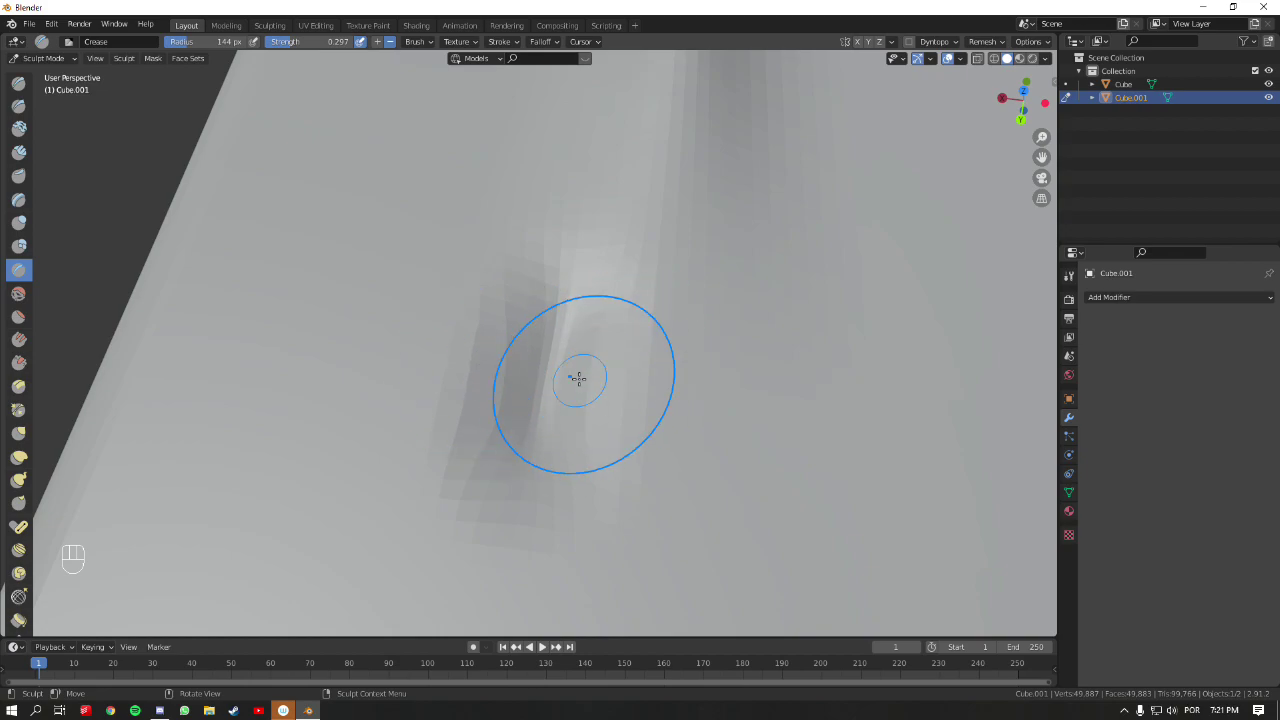
{"action": "middle_click_drag", "start_coordinate": [591, 313], "coordinate": [571, 468], "text": "ctrl"}
{"action": "middle_click_drag", "start_coordinate": [645, 425], "coordinate": [506, 336]}
{"action": "key", "text": "ctrl+z"}
{"action": "key", "text": "ctrl+z"}
{"action": "key", "text": "ctrl+z"}
{"action": "key", "text": "ctrl+z"}
- Annotate the inner walls of the gap between two prongs with freehand loops around each side
{"action": "middle_click_drag", "start_coordinate": [640, 325], "coordinate": [544, 253]}
{"action": "mouse_move", "coordinate": [544, 253]}
{"action": "left_mouse_down"}
{"action": "mouse_move", "coordinate": [557, 249]}
{"action": "mouse_move", "coordinate": [551, 388]}
{"action": "left_mouse_up"}
{"action": "middle_click_drag", "start_coordinate": [551, 388], "coordinate": [608, 312]}
{"action": "middle_click_drag", "start_coordinate": [735, 375], "coordinate": [661, 328], "text": "shift"}
{"action": "key", "text": "space"}
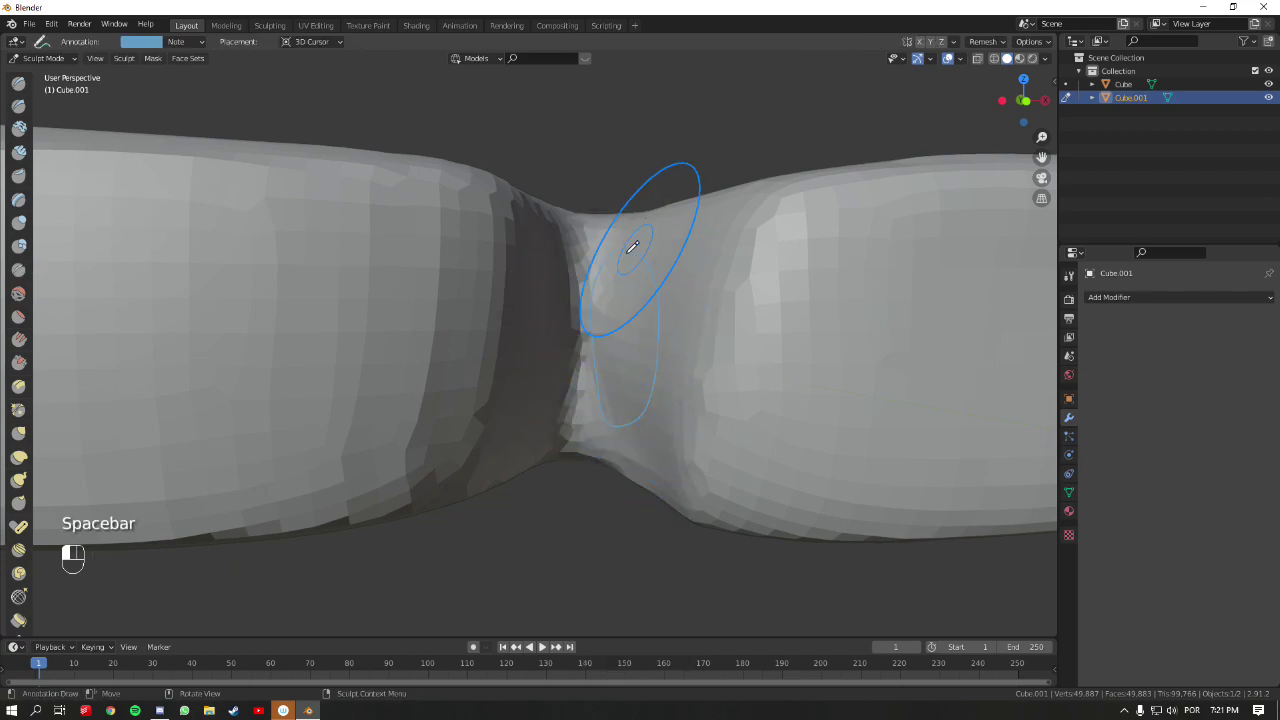
{"action": "left_click_drag", "start_coordinate": [617, 401], "coordinate": [650, 382]}
{"action": "middle_click_drag", "start_coordinate": [670, 390], "coordinate": [638, 360]}
{"action": "mouse_move", "coordinate": [421, 178]}
{"action": "left_mouse_down"}
{"action": "mouse_move", "coordinate": [449, 277]}
{"action": "mouse_move", "coordinate": [405, 243]}
{"action": "mouse_move", "coordinate": [429, 157]}
{"action": "mouse_move", "coordinate": [455, 250]}
{"action": "left_mouse_up"}
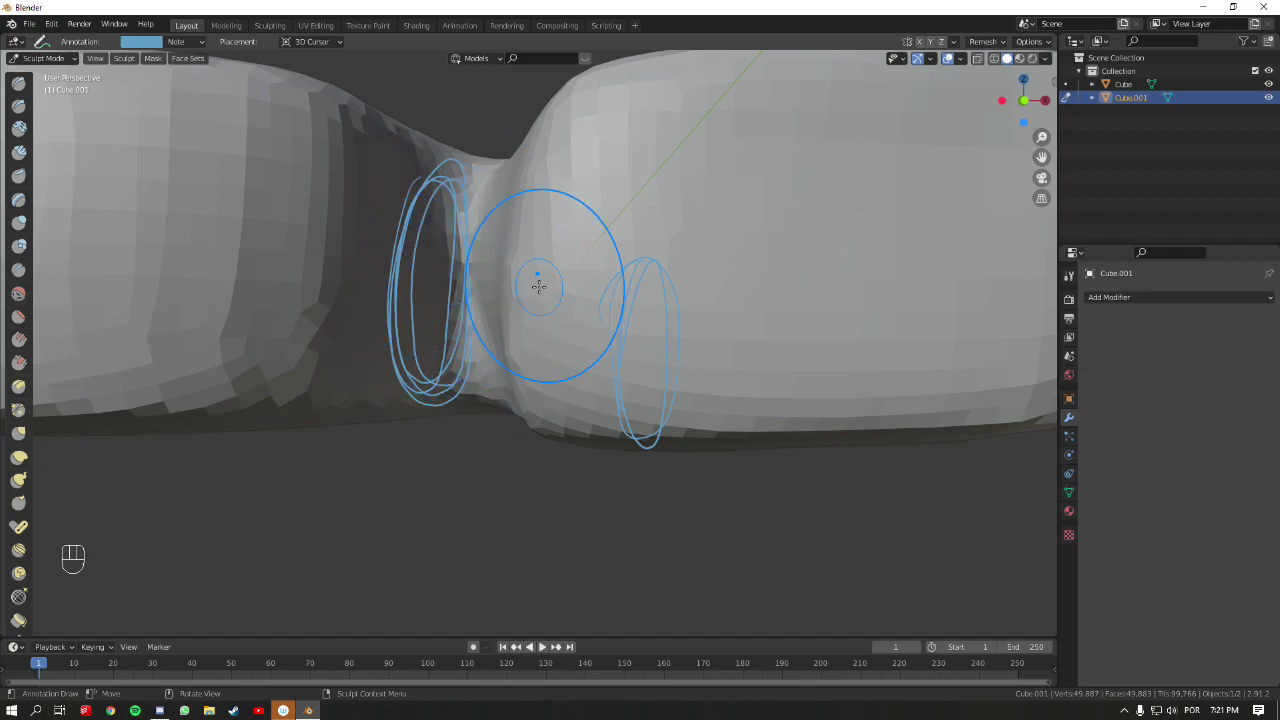
{"action": "mouse_move", "coordinate": [559, 285]}
{"action": "middle_mouse_down"}
{"action": "mouse_move", "coordinate": [600, 280]}
{"action": "mouse_move", "coordinate": [571, 268]}
{"action": "middle_mouse_up"}
- Undo the loop annotations and recent sculpt strokes at the gap, then redo the sculpt strokes
{"action": "key", "text": "ctrl+z"}
{"action": "key", "text": "ctrl+z"}
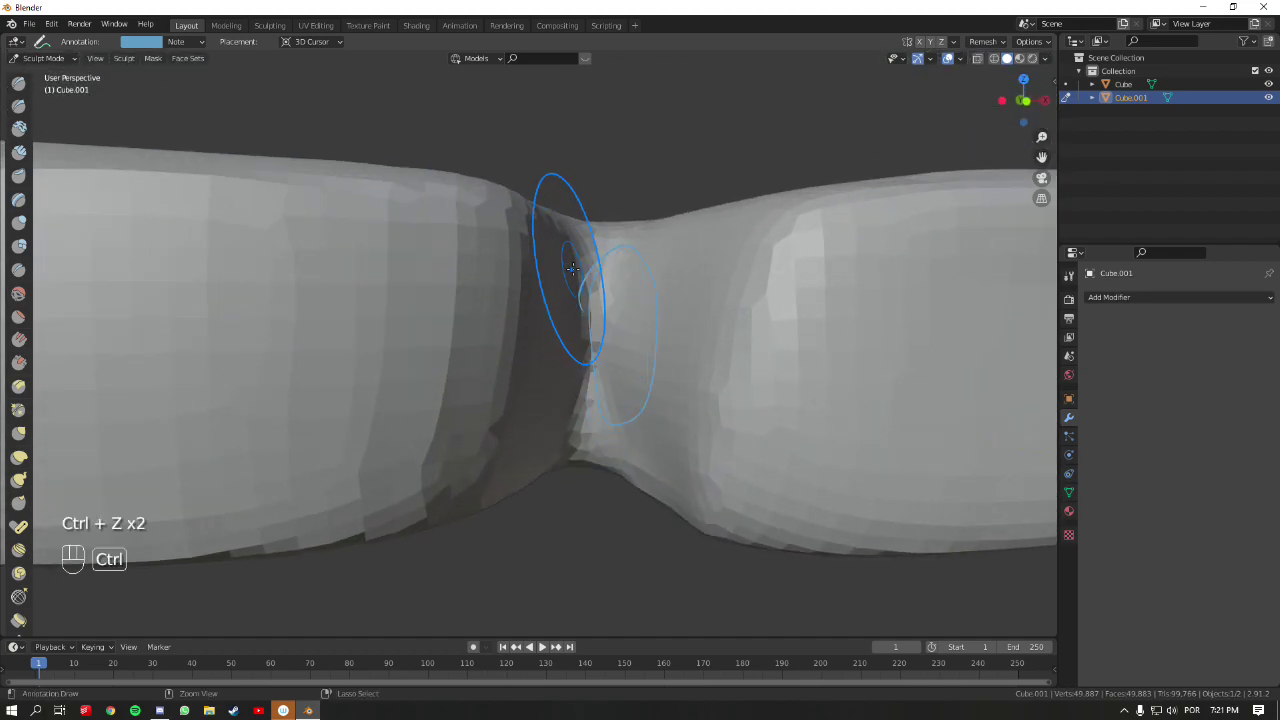
{"action": "key", "text": "ctrl+z"}
- Outline both gap walls with annotations and arrows pointing to the central edge, then erase them and return to the Crease brush
{"action": "key", "text": "ctrl+z"}
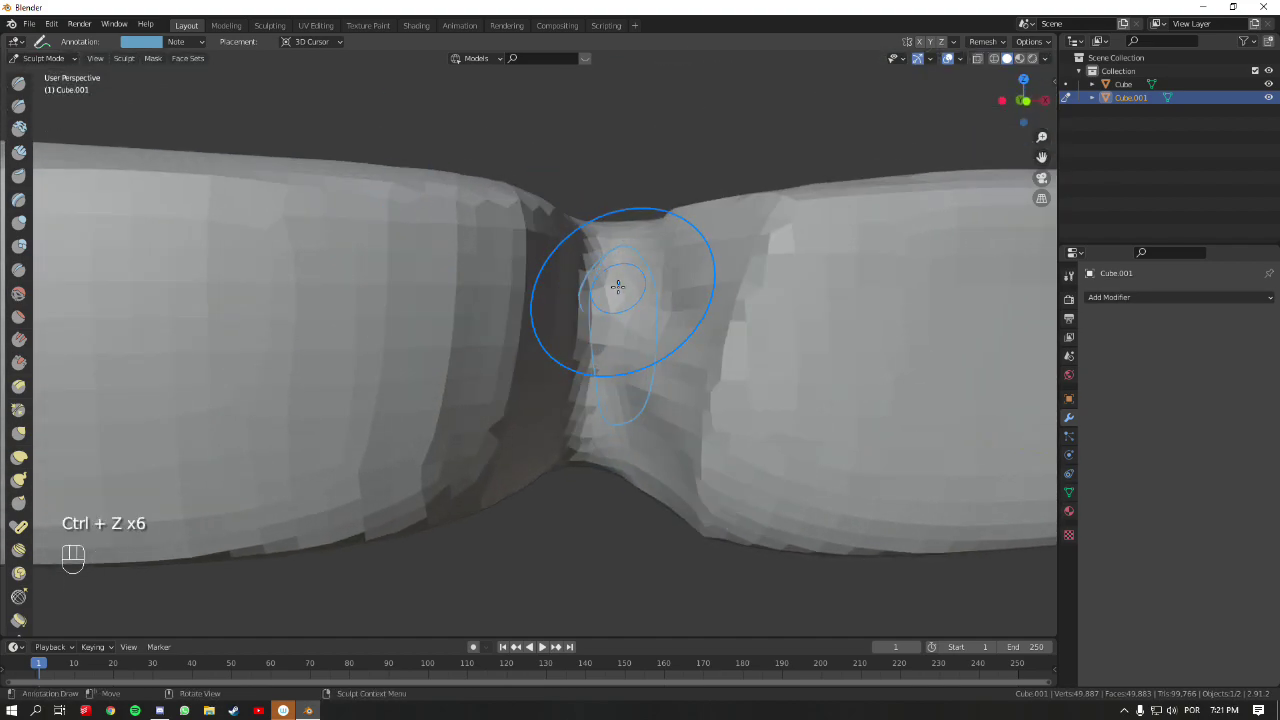
{"action": "key", "text": "ctrl+shift+z"}
{"action": "key", "text": "ctrl+shift+z"}
{"action": "key", "text": "space"}
{"action": "key", "text": "ctrl+z"}
{"action": "key", "text": "space"}
{"action": "key", "text": "d"}
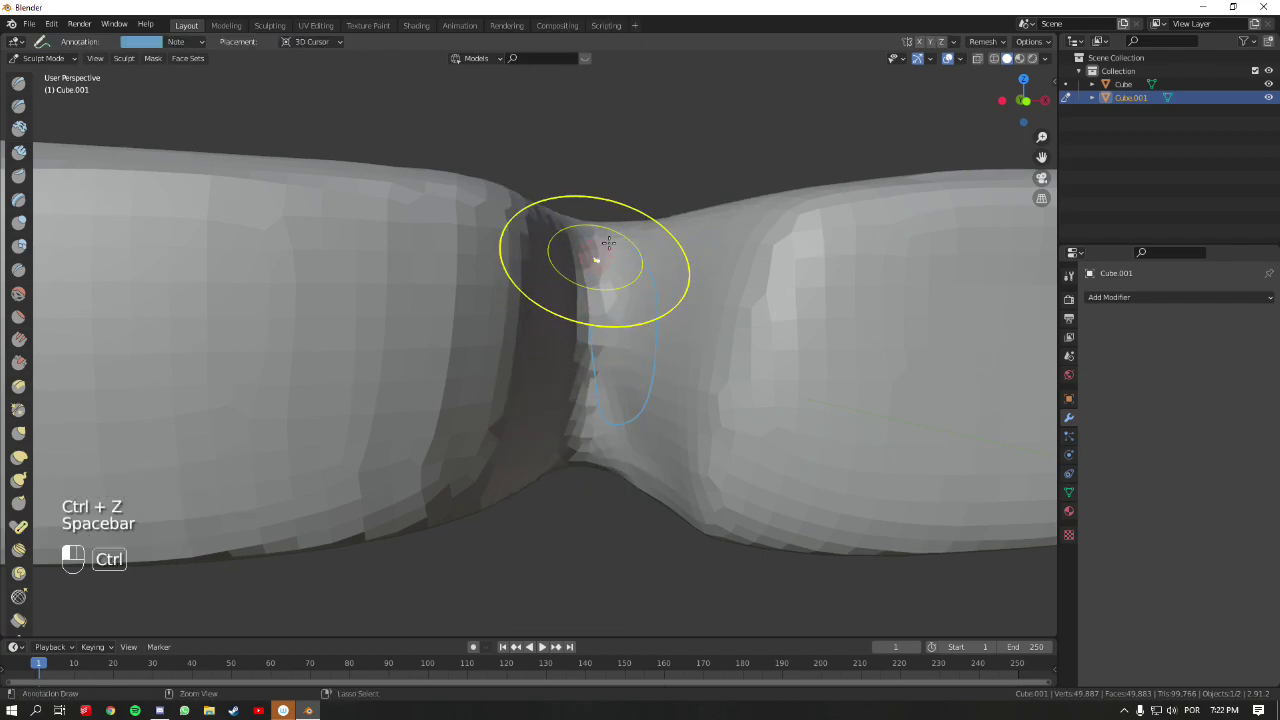
{"action": "mouse_move", "coordinate": [606, 341]}
{"action": "left_mouse_down"}
{"action": "mouse_move", "coordinate": [663, 449]}
{"action": "mouse_move", "coordinate": [657, 242]}
{"action": "left_mouse_up"}
{"action": "mouse_move", "coordinate": [540, 240]}
{"action": "left_mouse_down"}
{"action": "mouse_move", "coordinate": [509, 423]}
{"action": "mouse_move", "coordinate": [587, 290]}
{"action": "left_mouse_up"}
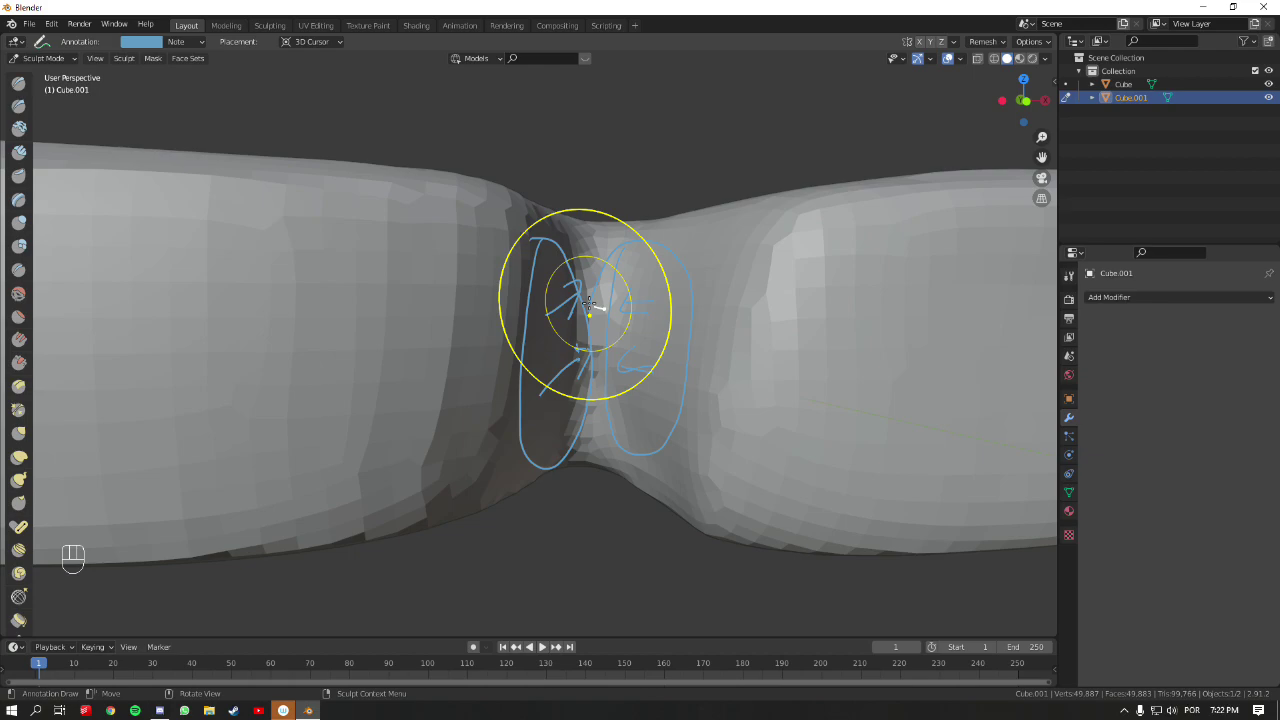
{"action": "mouse_move", "coordinate": [528, 262]}
{"action": "left_mouse_down", "text": "ctrl"}
{"action": "mouse_move", "coordinate": [509, 400]}
{"action": "mouse_move", "coordinate": [605, 287]}
{"action": "mouse_move", "coordinate": [630, 420]}
{"action": "left_mouse_up", "text": "ctrl"}
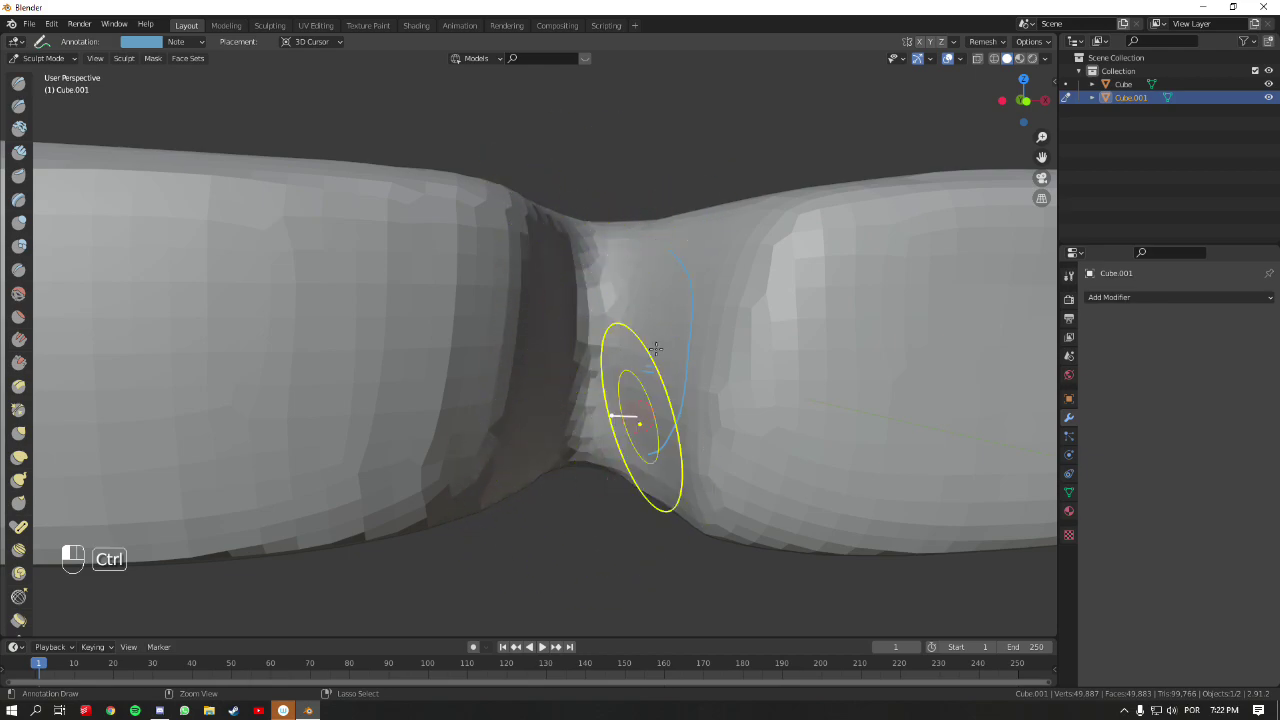
{"action": "key", "text": "shift+c"}
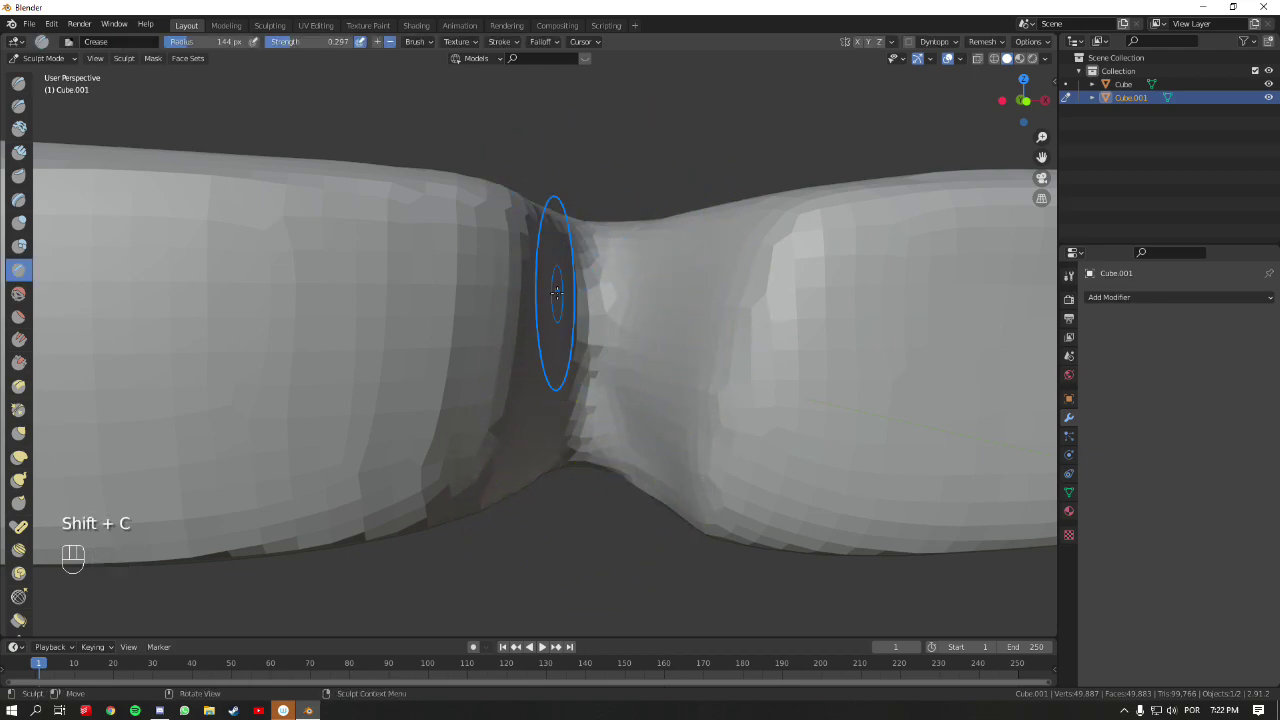
- Set the Crease brush radius to 113 px and pinch the inner edge of the gap into a sharp vertical ridge
{"action": "middle_click_drag", "start_coordinate": [612, 376], "coordinate": [611, 320]}
{"action": "middle_click_drag", "start_coordinate": [587, 233], "coordinate": [630, 315], "text": "shift"}
{"action": "key", "text": "f"}
{"action": "left_click", "coordinate": [519, 228]}
{"action": "left_click_drag", "start_coordinate": [549, 190], "coordinate": [543, 242]}
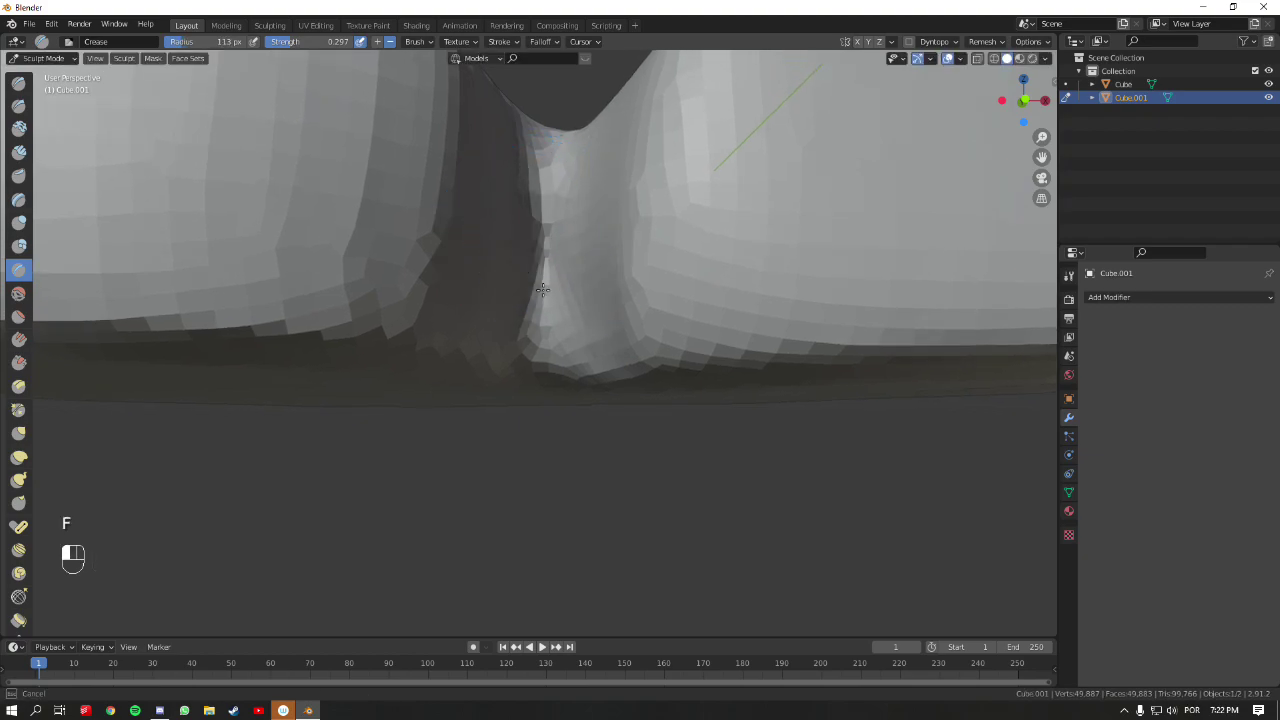
{"action": "left_click_drag", "start_coordinate": [548, 195], "coordinate": [541, 176]}
{"action": "mouse_move", "coordinate": [545, 178]}
{"action": "middle_mouse_down"}
{"action": "mouse_move", "coordinate": [582, 290]}
{"action": "mouse_move", "coordinate": [600, 225]}
{"action": "middle_mouse_up"}
{"action": "left_click_drag", "start_coordinate": [516, 397], "coordinate": [504, 447]}
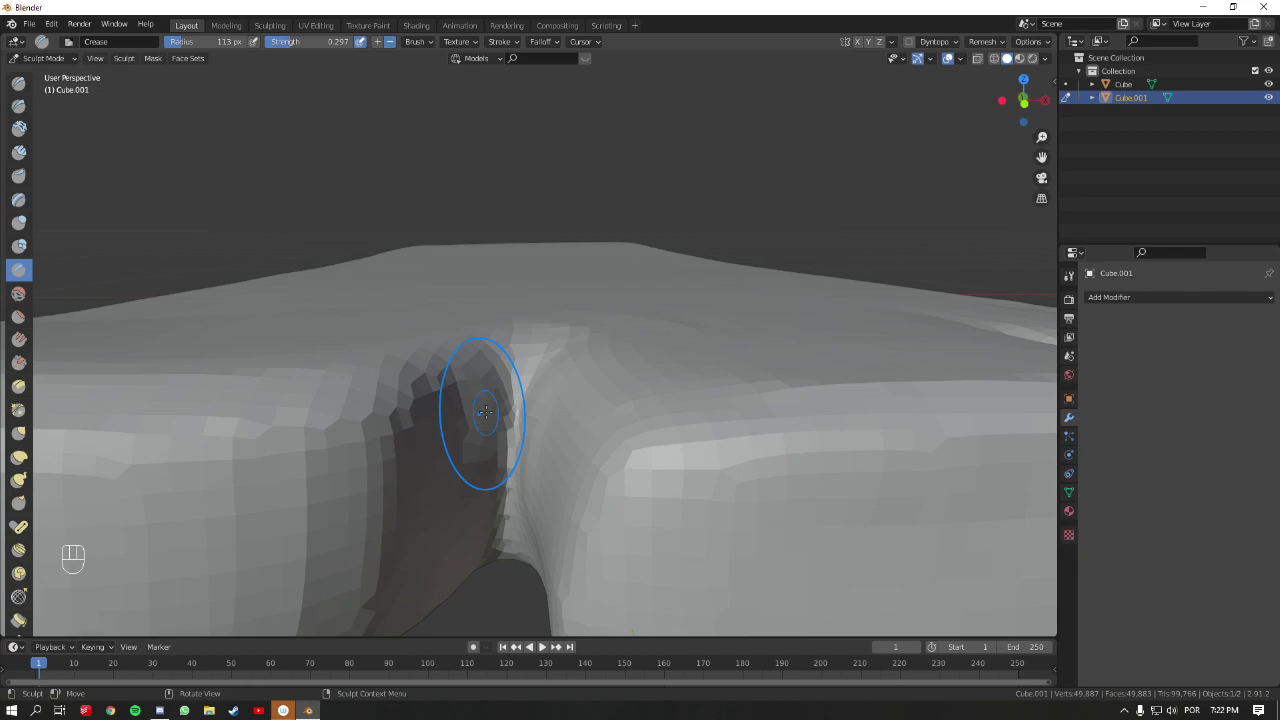
- Pinch and smooth the inner edge of the gap beside the narrow outer prong with the inverted Crease brush
{"action": "mouse_move", "coordinate": [621, 234]}
{"action": "middle_mouse_down"}
{"action": "mouse_move", "coordinate": [643, 323]}
{"action": "mouse_move", "coordinate": [600, 323]}
{"action": "middle_mouse_up"}
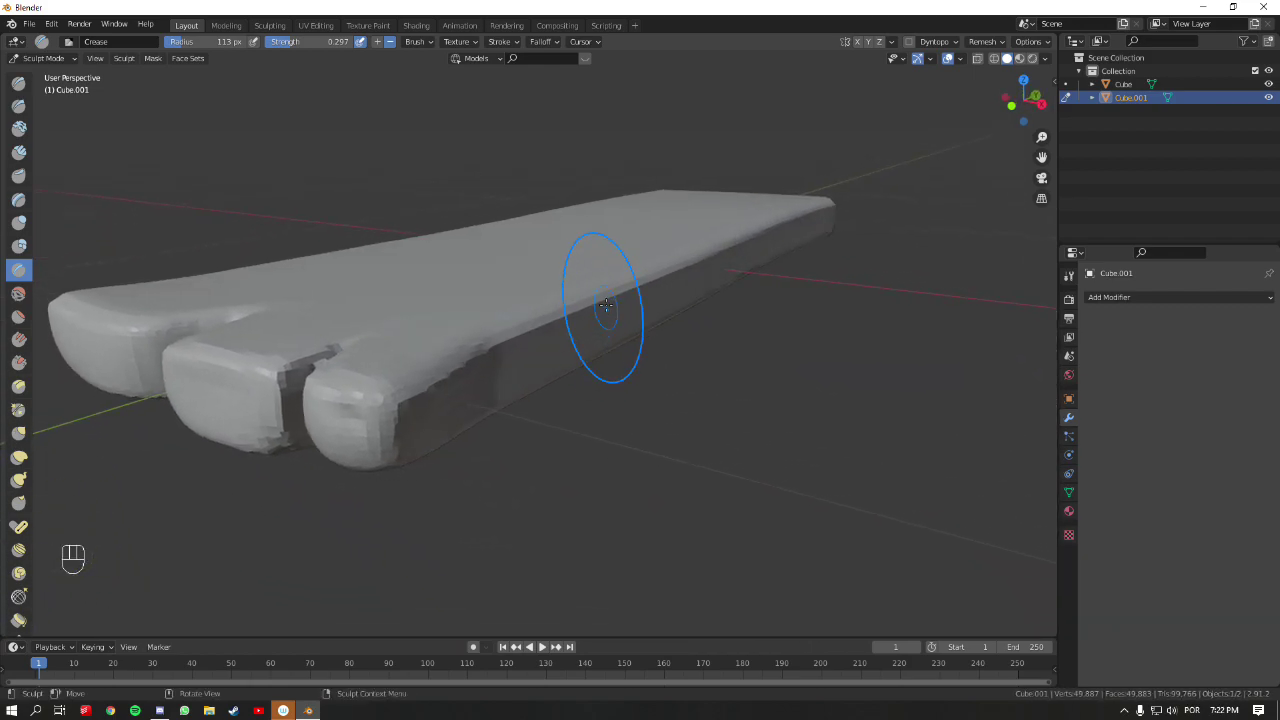
{"action": "mouse_move", "coordinate": [575, 403]}
{"action": "middle_mouse_down"}
{"action": "mouse_move", "coordinate": [626, 346]}
{"action": "mouse_move", "coordinate": [607, 343]}
{"action": "middle_mouse_up"}
{"action": "middle_click_drag", "start_coordinate": [607, 343], "coordinate": [636, 182], "text": "ctrl"}
{"action": "mouse_move", "coordinate": [636, 182]}
{"action": "middle_mouse_down", "text": "shift"}
{"action": "mouse_move", "coordinate": [638, 229]}
{"action": "mouse_move", "coordinate": [587, 355]}
{"action": "mouse_move", "coordinate": [586, 318]}
{"action": "middle_mouse_up", "text": "shift"}
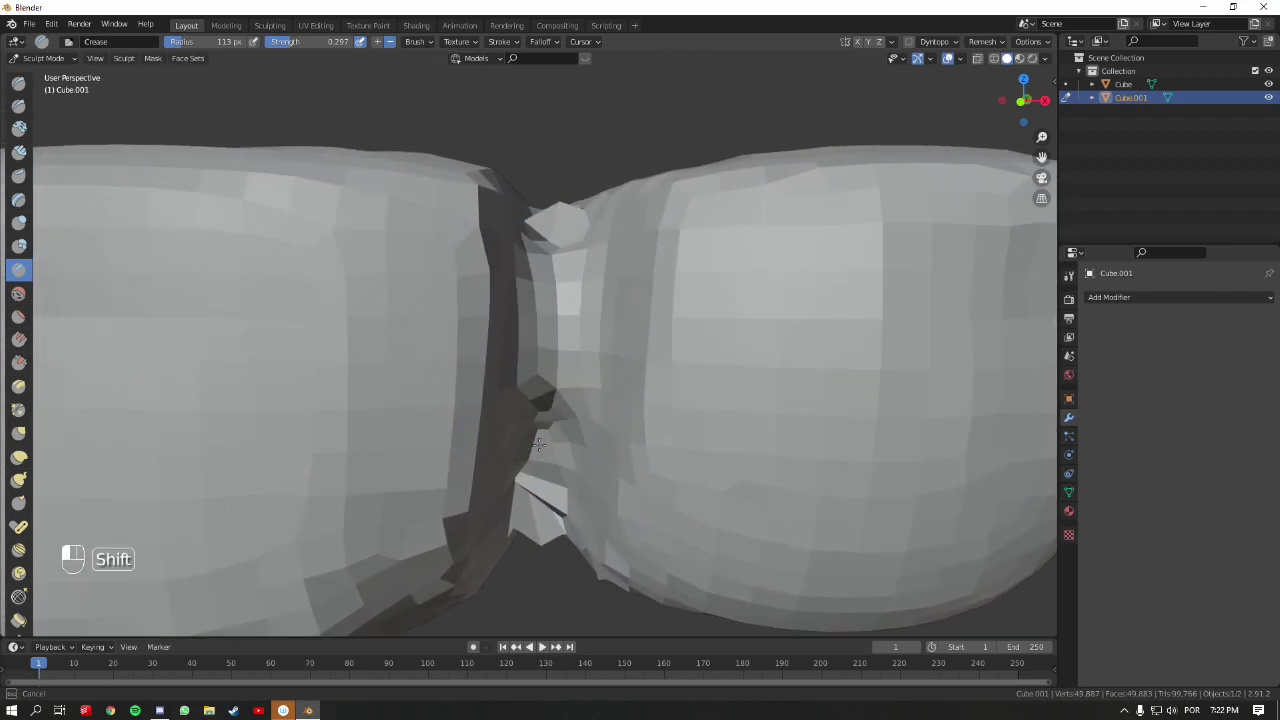
{"action": "mouse_move", "coordinate": [597, 425]}
{"action": "middle_mouse_down"}
{"action": "mouse_move", "coordinate": [608, 286]}
{"action": "mouse_move", "coordinate": [615, 318]}
{"action": "middle_mouse_up"}
{"action": "mouse_move", "coordinate": [580, 135]}
{"action": "left_mouse_down", "text": "shift"}
{"action": "mouse_move", "coordinate": [588, 233]}
{"action": "mouse_move", "coordinate": [620, 240]}
{"action": "left_mouse_up", "text": "shift"}
{"action": "left_click_drag", "start_coordinate": [577, 102], "coordinate": [663, 220], "text": "shift"}
{"action": "middle_click_drag", "start_coordinate": [663, 220], "coordinate": [603, 269]}
{"action": "left_click_drag", "start_coordinate": [478, 275], "coordinate": [468, 329], "text": "shift"}
{"action": "middle_click_drag", "start_coordinate": [557, 266], "coordinate": [551, 391]}
{"action": "mouse_move", "coordinate": [515, 460]}
{"action": "left_mouse_down", "text": "shift"}
{"action": "mouse_move", "coordinate": [478, 472]}
{"action": "mouse_move", "coordinate": [492, 452]}
{"action": "left_mouse_up", "text": "shift"}
- Try a curved Crease stroke on the plank's upper face, then undo it
{"action": "mouse_move", "coordinate": [563, 363]}
{"action": "middle_mouse_down"}
{"action": "mouse_move", "coordinate": [511, 384]}
{"action": "mouse_move", "coordinate": [609, 354]}
{"action": "middle_mouse_up"}
{"action": "middle_click_drag", "start_coordinate": [609, 280], "coordinate": [523, 366]}
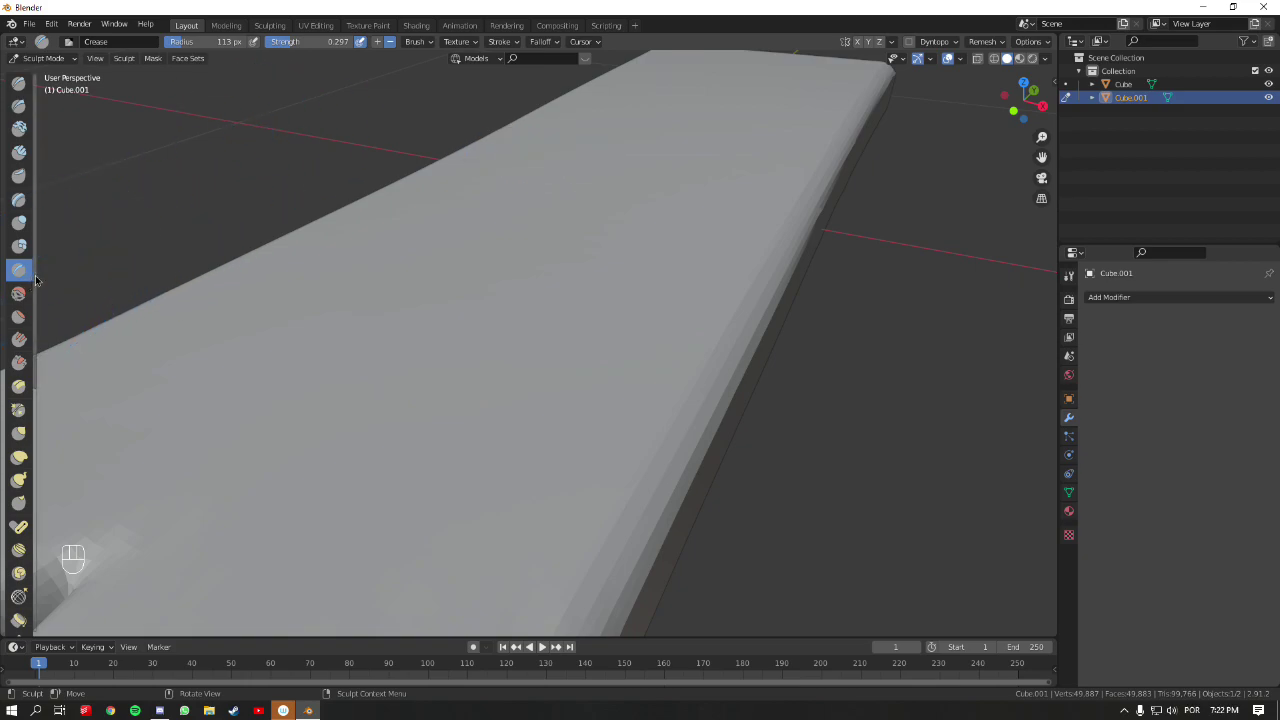
{"action": "left_click_drag", "start_coordinate": [520, 360], "coordinate": [418, 500]}
{"action": "key", "text": "ctrl+z"}
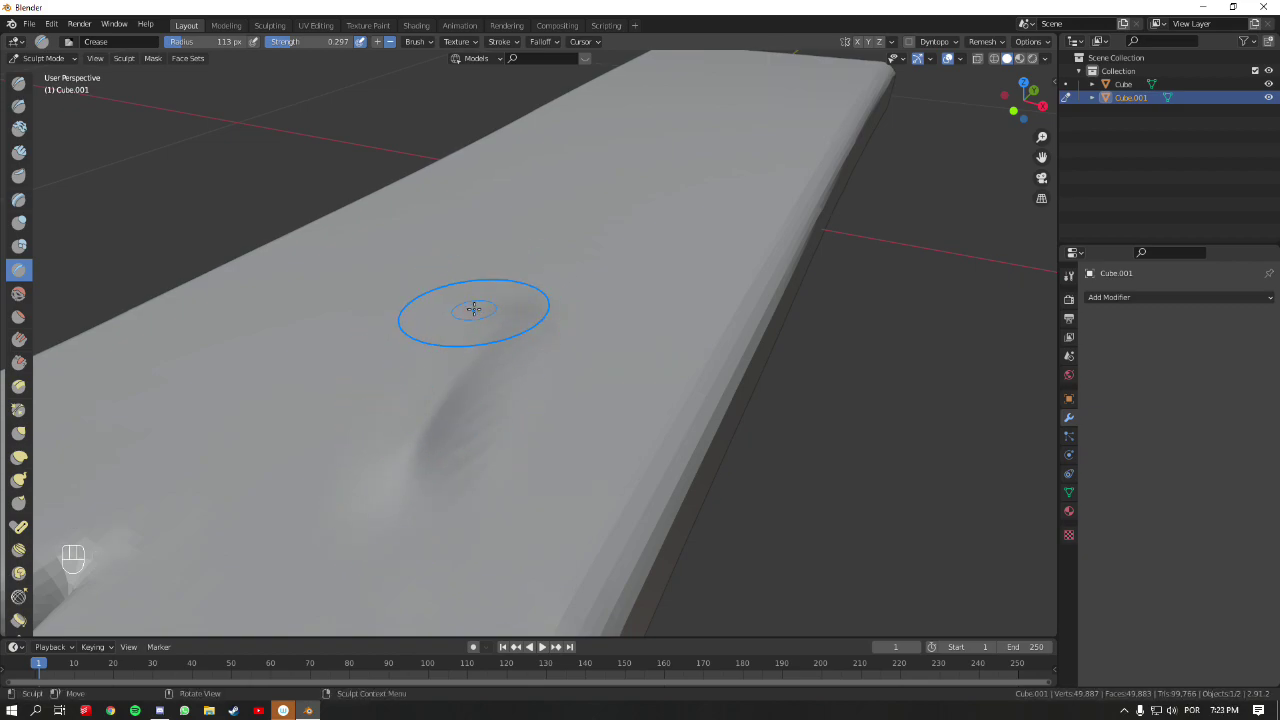
{"action": "key", "text": "ctrl+z"}
{"action": "key", "text": "ctrl+z"}
{"action": "key", "text": "ctrl+z"}
{"action": "key", "text": "ctrl+z"}
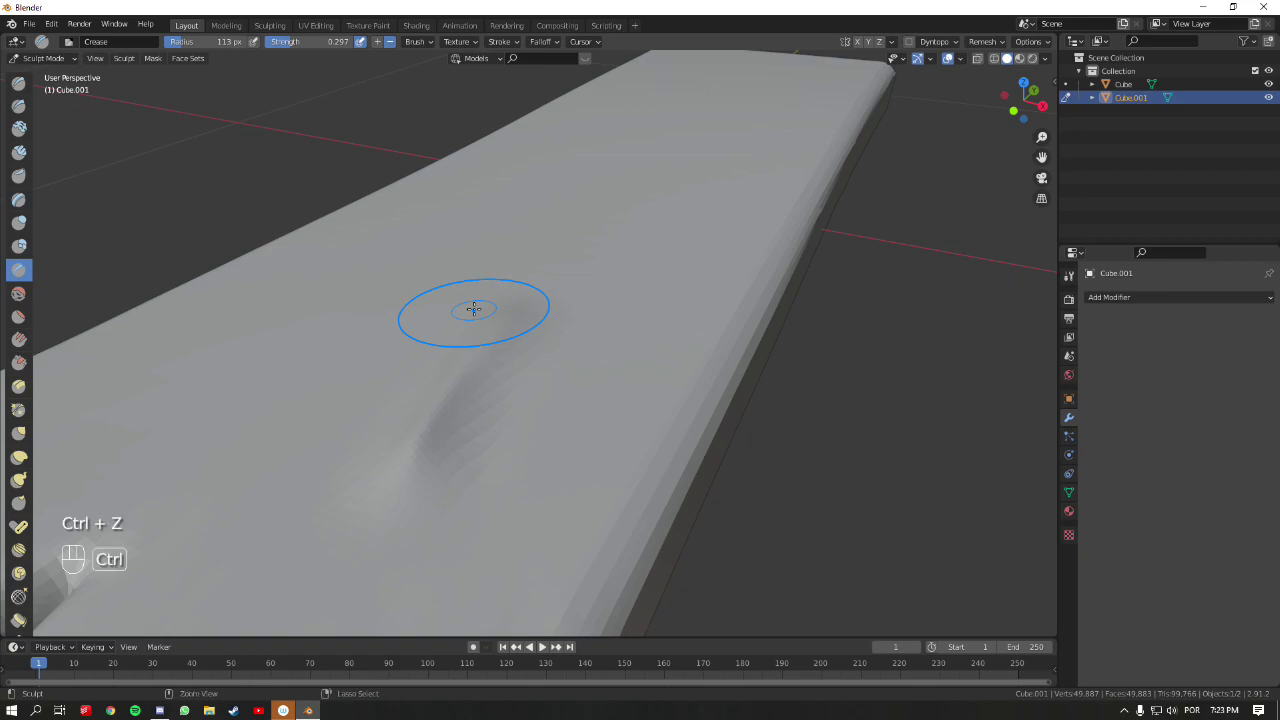
{"action": "key", "text": "ctrl+z"}
- Sharpen the plank's long upper edge beside the narrow outer prong with inverted Crease strokes
{"action": "mouse_move", "coordinate": [662, 384]}
{"action": "middle_mouse_down"}
{"action": "mouse_move", "coordinate": [697, 400]}
{"action": "mouse_move", "coordinate": [711, 477]}
{"action": "mouse_move", "coordinate": [712, 365]}
{"action": "middle_mouse_up"}
{"action": "middle_click_drag", "start_coordinate": [712, 365], "coordinate": [708, 290], "text": "ctrl"}
{"action": "middle_click_drag", "start_coordinate": [708, 290], "coordinate": [655, 265]}
{"action": "mouse_move", "coordinate": [655, 265]}
{"action": "middle_mouse_down", "text": "shift"}
{"action": "mouse_move", "coordinate": [715, 339]}
{"action": "mouse_move", "coordinate": [663, 378]}
{"action": "middle_mouse_up", "text": "shift"}
{"action": "middle_click_drag", "start_coordinate": [654, 261], "coordinate": [668, 264]}
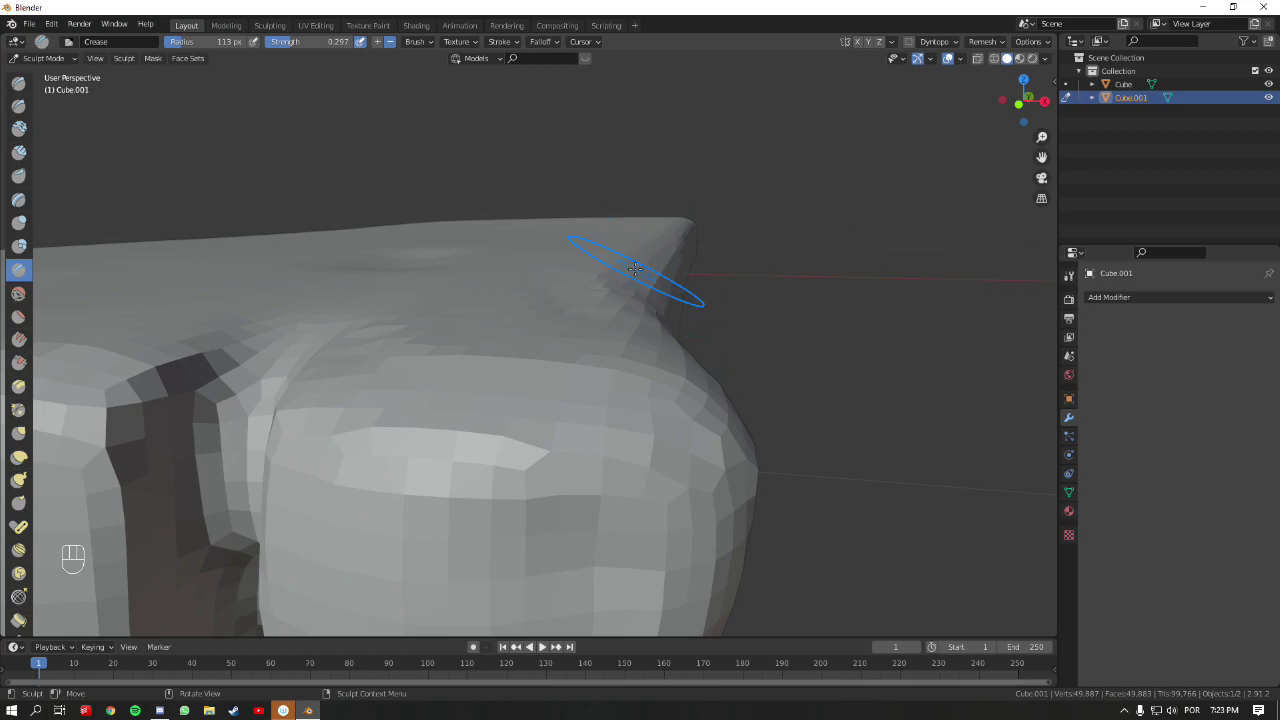
{"action": "middle_click_drag", "start_coordinate": [656, 283], "coordinate": [709, 300]}
{"action": "middle_click_drag", "start_coordinate": [514, 329], "coordinate": [494, 322], "text": "ctrl"}
{"action": "mouse_move", "coordinate": [475, 331]}
{"action": "left_mouse_down", "text": "ctrl"}
{"action": "mouse_move", "coordinate": [551, 284]}
{"action": "mouse_move", "coordinate": [646, 265]}
{"action": "left_mouse_up", "text": "ctrl"}
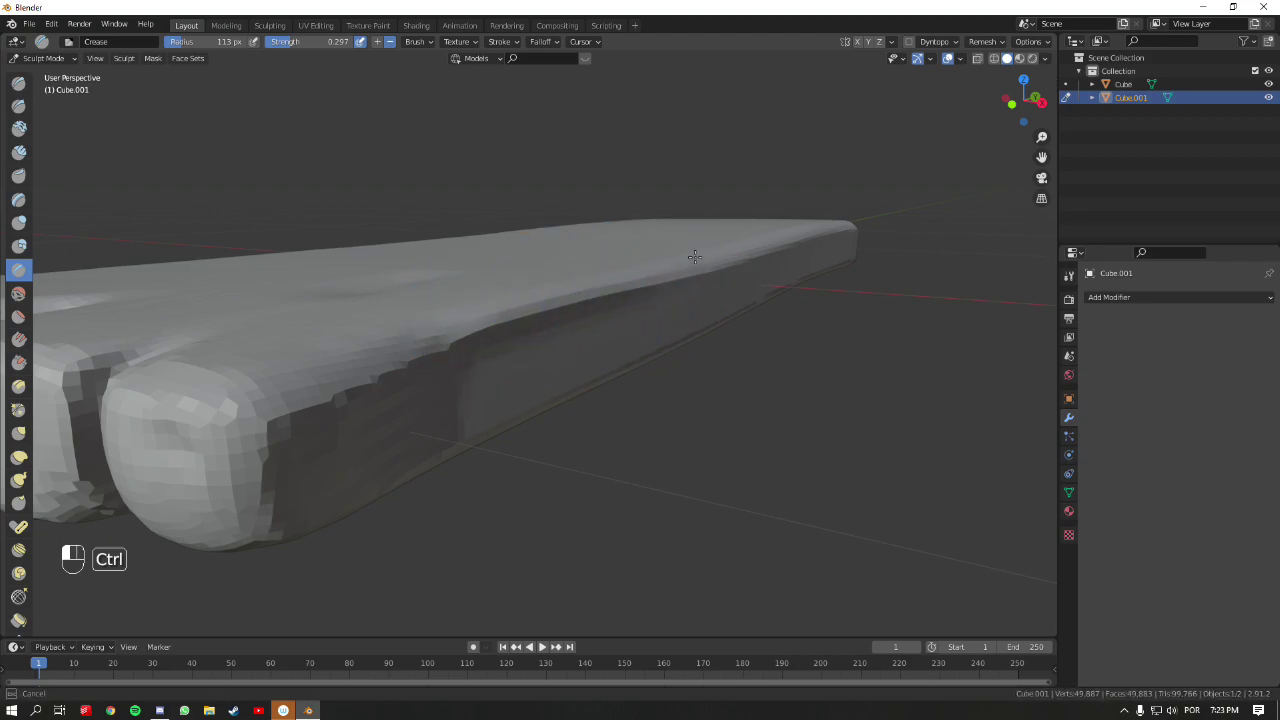
{"action": "mouse_move", "coordinate": [641, 276]}
{"action": "left_mouse_down", "text": "ctrl"}
{"action": "mouse_move", "coordinate": [666, 263]}
{"action": "mouse_move", "coordinate": [571, 320]}
{"action": "left_mouse_up", "text": "ctrl"}
{"action": "mouse_move", "coordinate": [571, 320]}
{"action": "middle_mouse_down"}
{"action": "mouse_move", "coordinate": [627, 312]}
{"action": "mouse_move", "coordinate": [624, 300]}
{"action": "middle_mouse_up"}
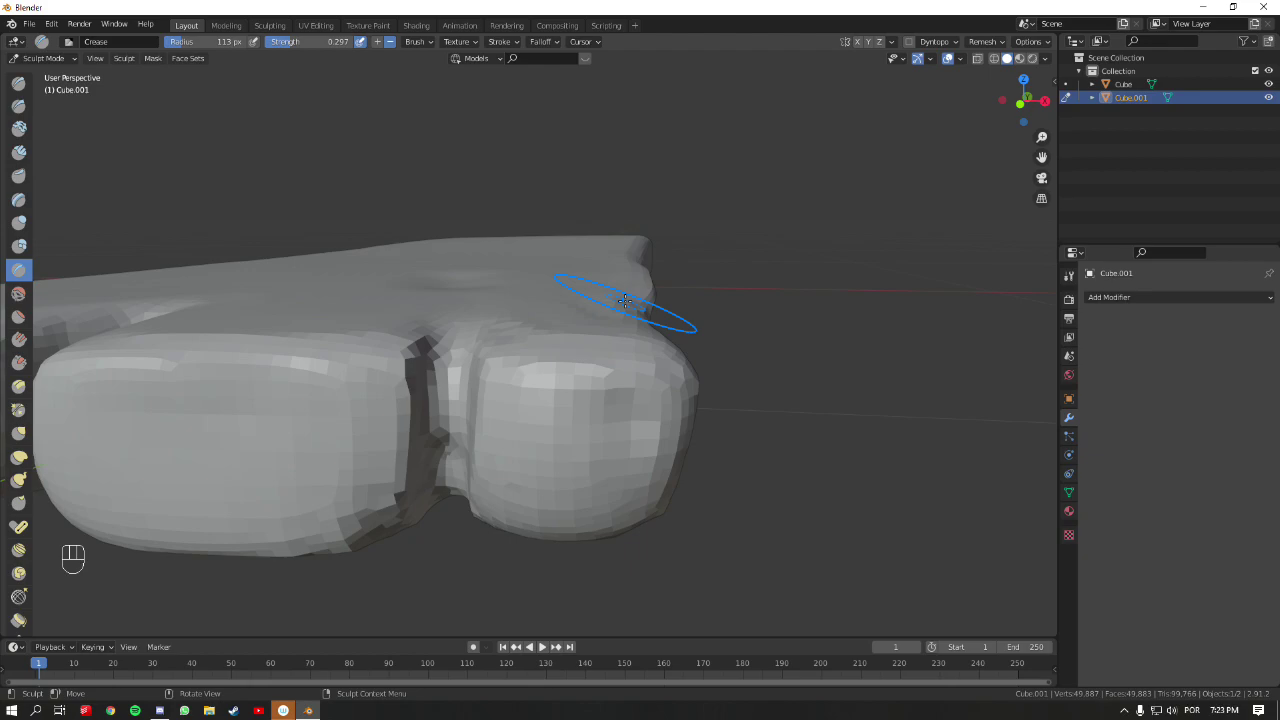
- Undo the last Crease strokes along the plank's long side
{"action": "mouse_move", "coordinate": [594, 443]}
{"action": "middle_mouse_down"}
{"action": "mouse_move", "coordinate": [656, 481]}
{"action": "mouse_move", "coordinate": [663, 429]}
{"action": "mouse_move", "coordinate": [640, 430]}
{"action": "mouse_move", "coordinate": [640, 391]}
{"action": "middle_mouse_up"}
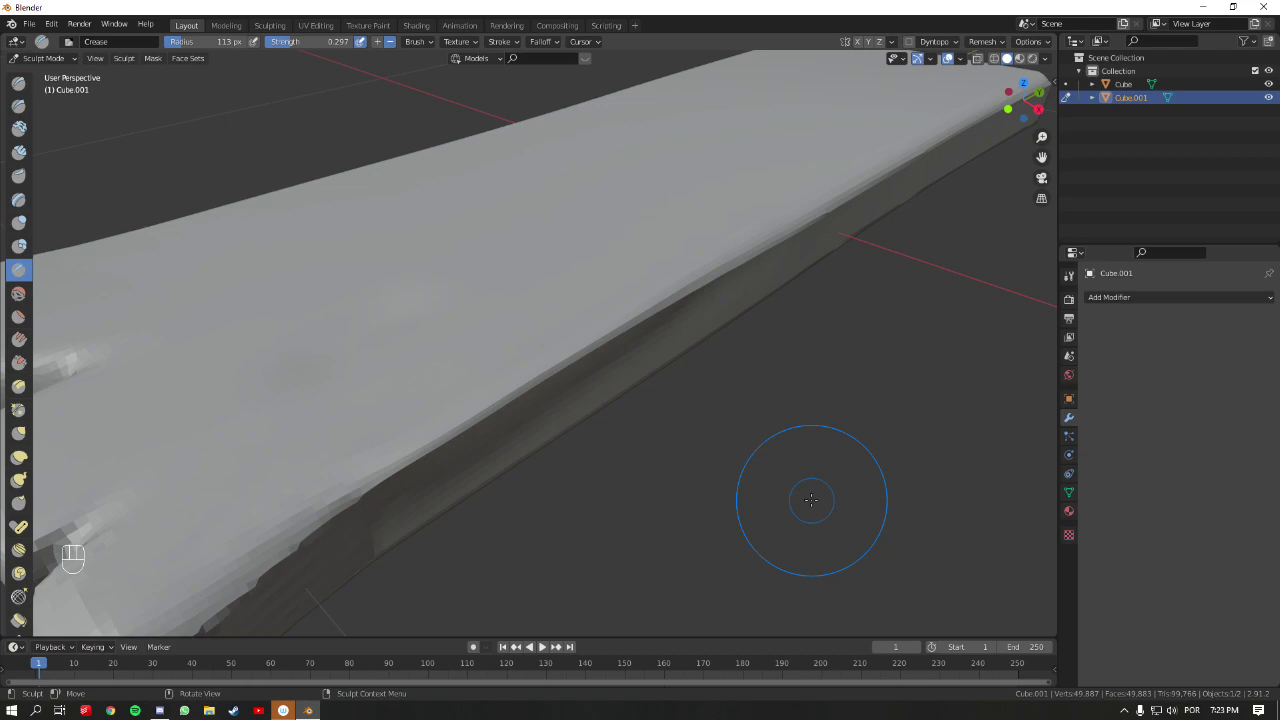
{"action": "key", "text": "ctrl+z"}
{"action": "key", "text": "ctrl+z"}
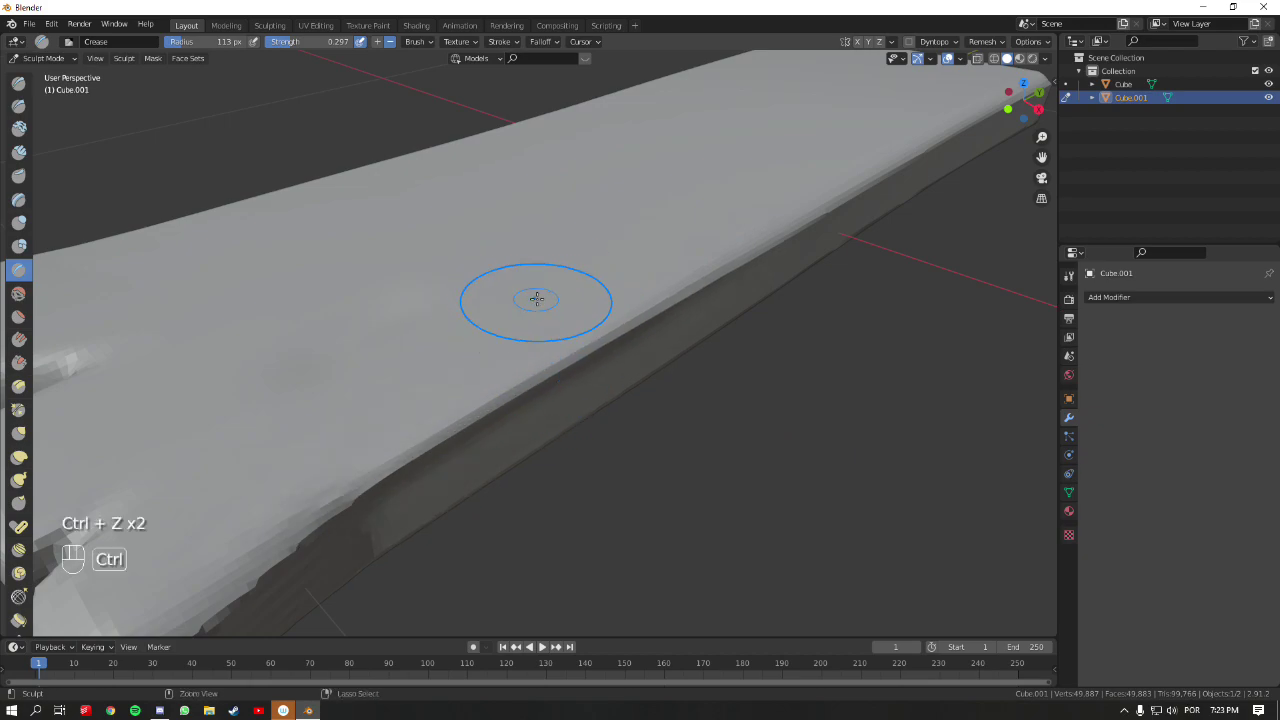
{"action": "key", "text": "ctrl+z"}
{"action": "key", "text": "ctrl+z"}
- Sharpen the lower side edge and end corner of the narrow outer prong with inverted Crease strokes
{"action": "mouse_move", "coordinate": [537, 407]}
{"action": "middle_mouse_down"}
{"action": "mouse_move", "coordinate": [566, 329]}
{"action": "mouse_move", "coordinate": [535, 290]}
{"action": "middle_mouse_up"}
{"action": "scroll", "coordinate": [566, 364], "scroll_direction": "down", "scroll_amount": 2}
{"action": "left_click_drag", "start_coordinate": [430, 264], "coordinate": [617, 335], "text": "ctrl"}
{"action": "middle_click_drag", "start_coordinate": [571, 320], "coordinate": [605, 317], "text": "shift"}
{"action": "mouse_move", "coordinate": [494, 271]}
{"action": "left_mouse_down", "text": "ctrl"}
{"action": "mouse_move", "coordinate": [438, 254]}
{"action": "mouse_move", "coordinate": [341, 284]}
{"action": "left_mouse_up", "text": "ctrl"}
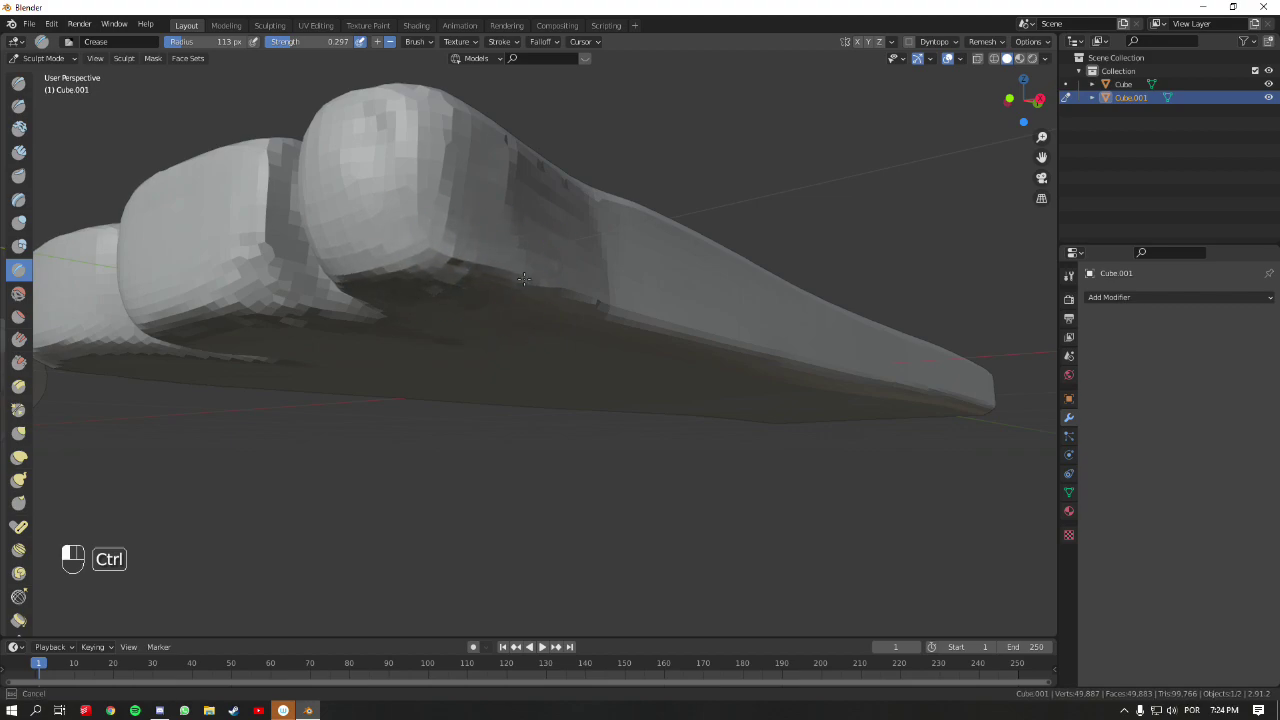
{"action": "left_click_drag", "start_coordinate": [437, 259], "coordinate": [423, 146], "text": "ctrl"}
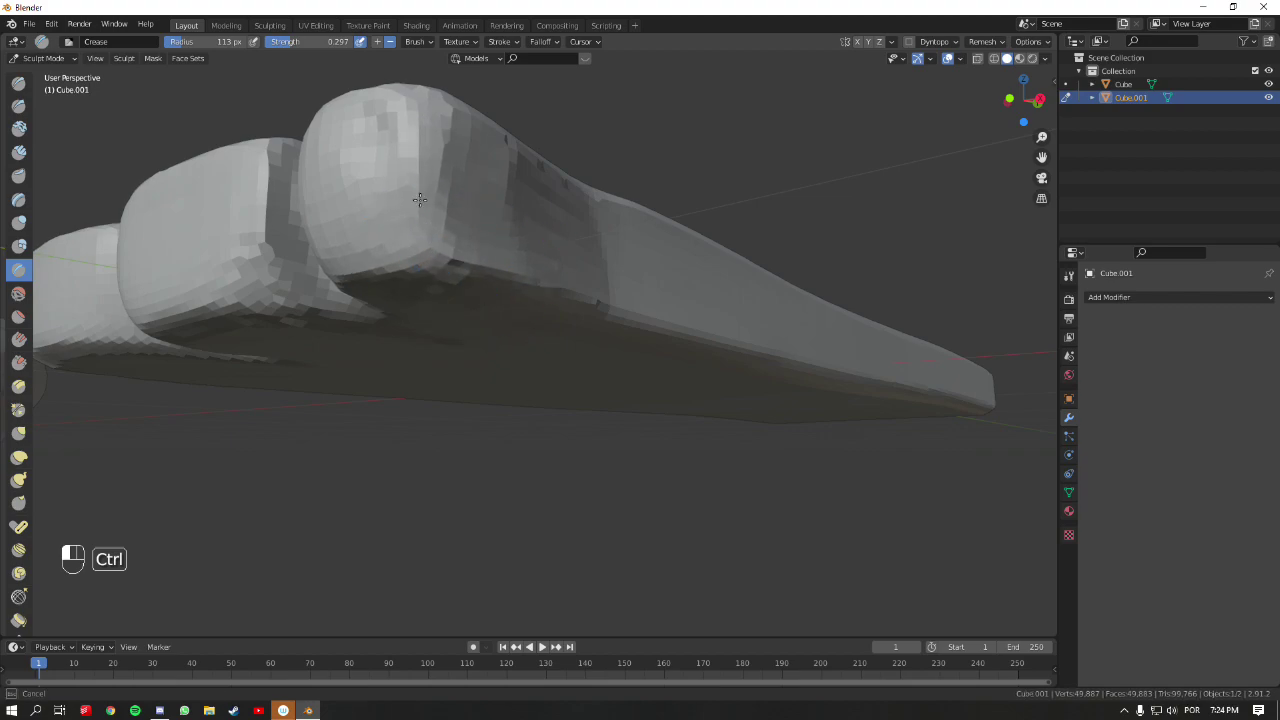
{"action": "mouse_move", "coordinate": [422, 215]}
{"action": "left_mouse_down", "text": "ctrl"}
{"action": "mouse_move", "coordinate": [395, 250]}
{"action": "mouse_move", "coordinate": [341, 276]}
{"action": "left_mouse_up", "text": "ctrl"}
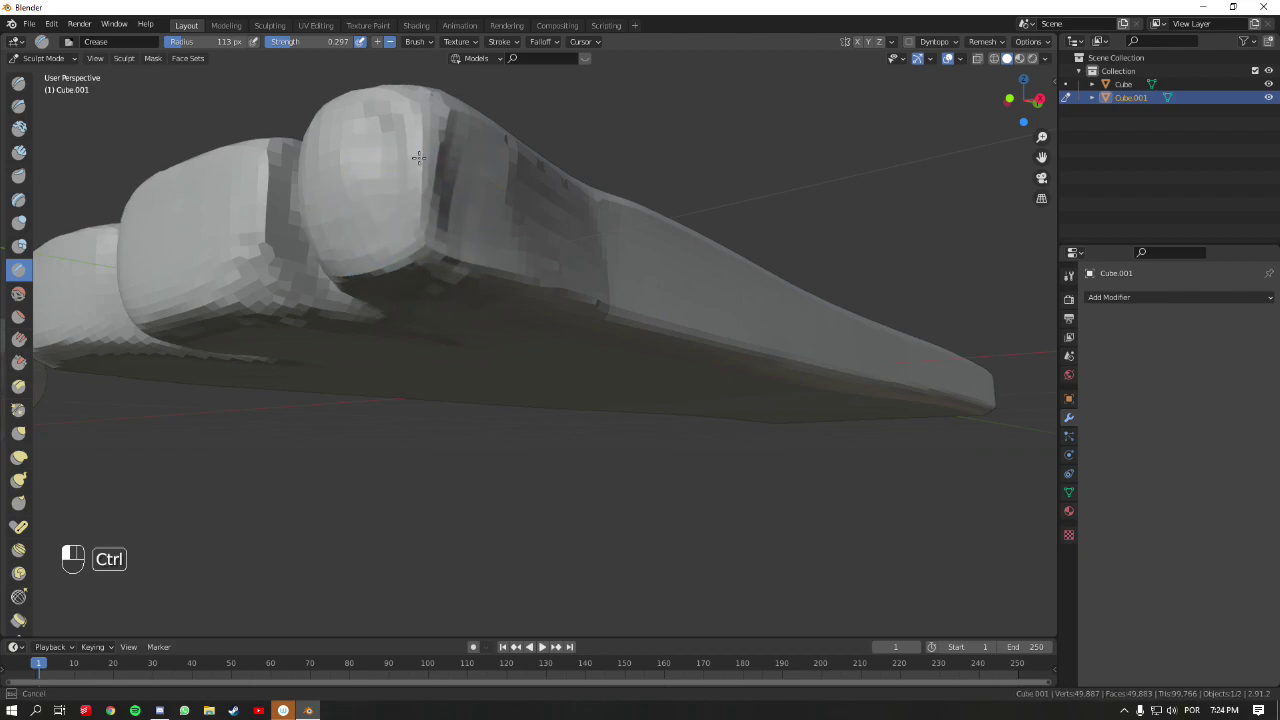
{"action": "left_click_drag", "start_coordinate": [529, 276], "coordinate": [505, 268], "text": "ctrl"}
{"action": "mouse_move", "coordinate": [715, 320]}
{"action": "middle_mouse_down"}
{"action": "mouse_move", "coordinate": [651, 343]}
{"action": "mouse_move", "coordinate": [672, 352]}
{"action": "middle_mouse_up"}
{"action": "mouse_move", "coordinate": [660, 360]}
{"action": "middle_mouse_down", "text": "shift"}
{"action": "mouse_move", "coordinate": [717, 369]}
{"action": "mouse_move", "coordinate": [643, 391]}
{"action": "mouse_move", "coordinate": [461, 268]}
{"action": "middle_mouse_up", "text": "shift"}
{"action": "middle_click_drag", "start_coordinate": [407, 222], "coordinate": [683, 303]}
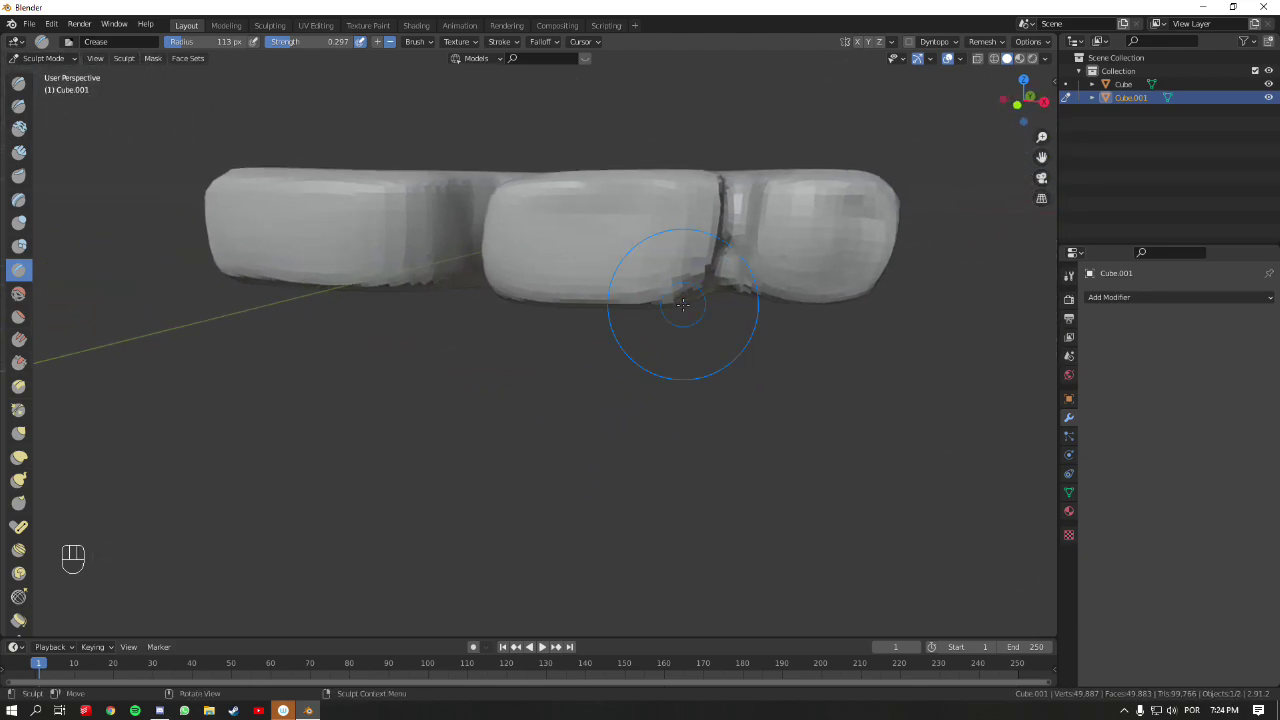
- Switch to the Scrape/Peaks brush and flatten the rounded ends of the three prongs
{"action": "left_click", "coordinate": [19, 364]}
{"action": "mouse_move", "coordinate": [491, 257]}
{"action": "middle_mouse_down", "text": "shift"}
{"action": "mouse_move", "coordinate": [420, 262]}
{"action": "mouse_move", "coordinate": [574, 259]}
{"action": "middle_mouse_up", "text": "shift"}
{"action": "mouse_move", "coordinate": [574, 259]}
{"action": "left_mouse_down", "text": "shift"}
{"action": "mouse_move", "coordinate": [657, 229]}
{"action": "mouse_move", "coordinate": [651, 209]}
{"action": "mouse_move", "coordinate": [480, 240]}
{"action": "mouse_move", "coordinate": [507, 210]}
{"action": "left_mouse_up", "text": "shift"}
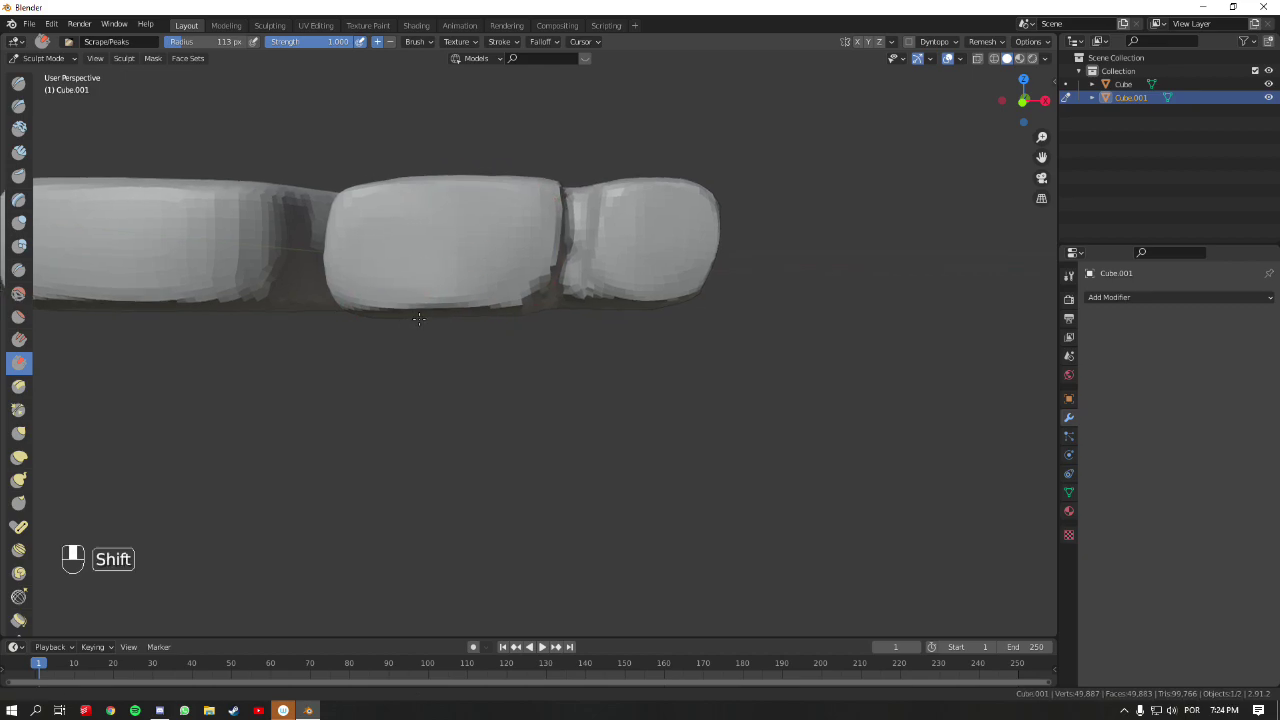
{"action": "middle_click_drag", "start_coordinate": [411, 235], "coordinate": [666, 306], "text": "shift"}
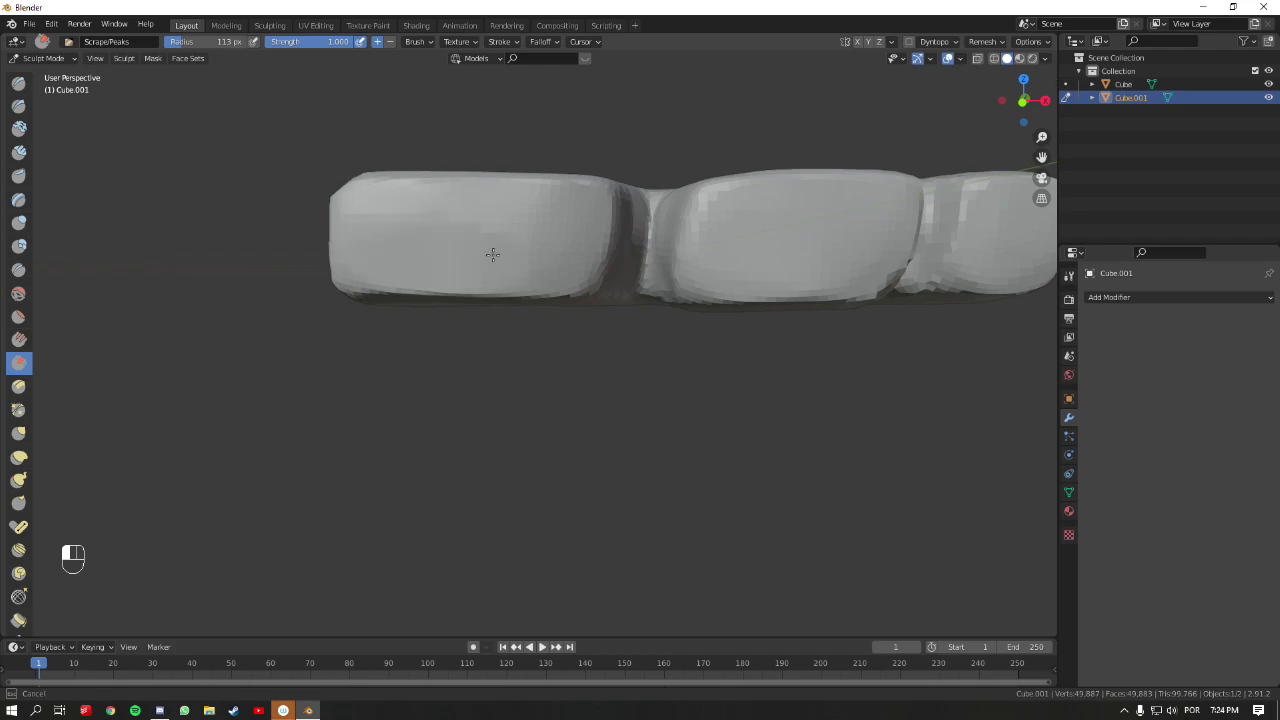
{"action": "middle_click_drag", "start_coordinate": [542, 229], "coordinate": [631, 277]}
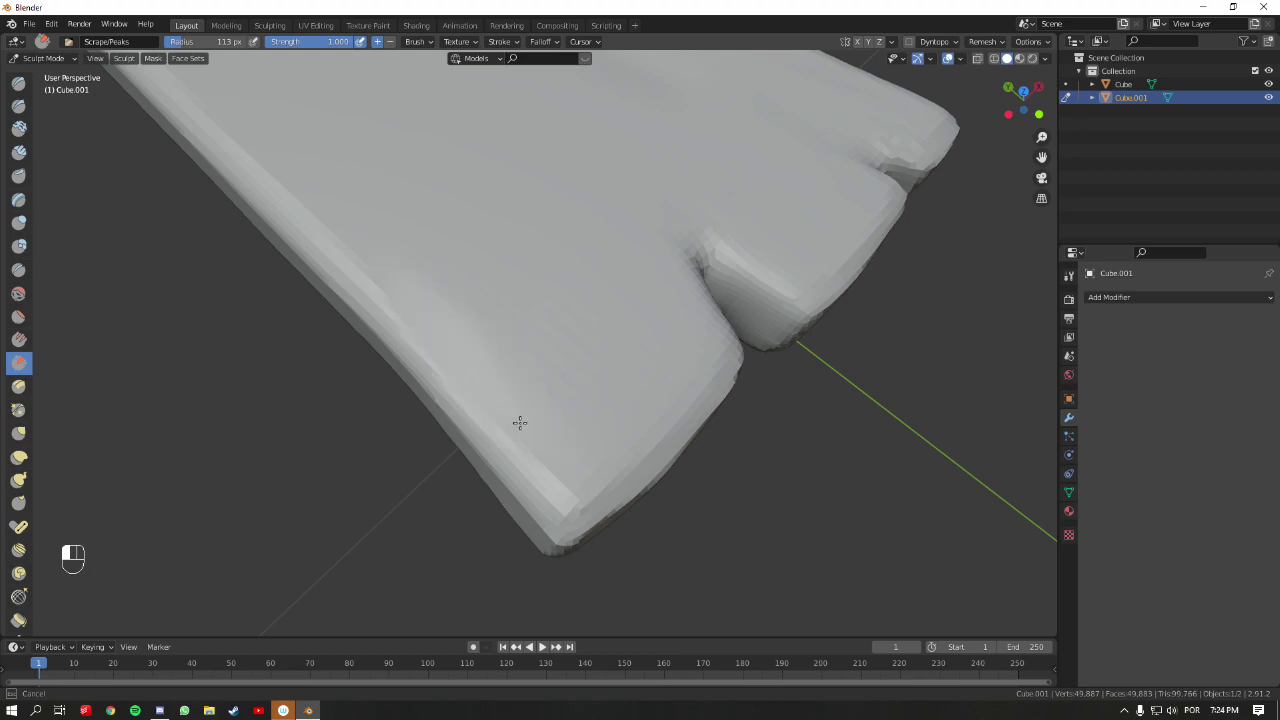
- Scrape the plank's long upper edge beside the wide outer prong with the Scrape/Peaks brush
{"action": "middle_click_drag", "start_coordinate": [519, 371], "coordinate": [634, 251]}
{"action": "mouse_move", "coordinate": [411, 251]}
{"action": "middle_mouse_down"}
{"action": "mouse_move", "coordinate": [553, 290]}
{"action": "mouse_move", "coordinate": [518, 309]}
{"action": "mouse_move", "coordinate": [549, 292]}
{"action": "middle_mouse_up"}
{"action": "left_click_drag", "start_coordinate": [536, 326], "coordinate": [493, 307]}
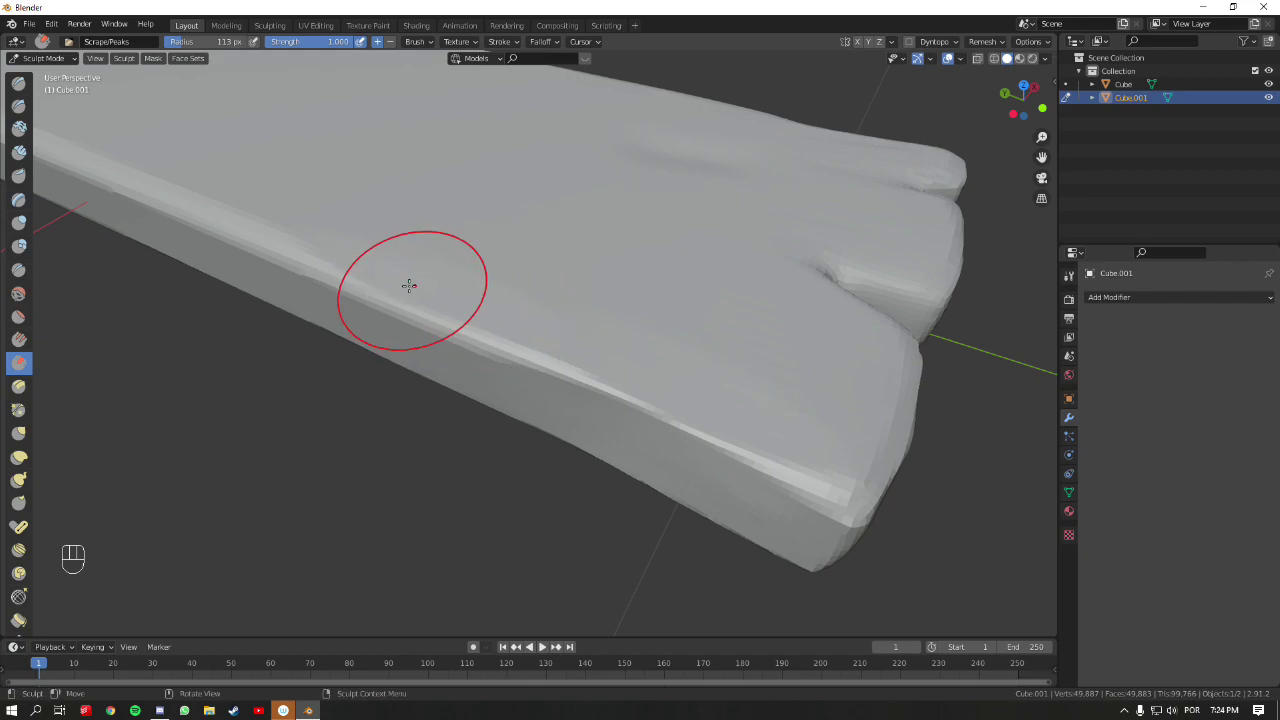
{"action": "mouse_move", "coordinate": [290, 268]}
{"action": "middle_mouse_down"}
{"action": "mouse_move", "coordinate": [614, 306]}
{"action": "mouse_move", "coordinate": [600, 290]}
{"action": "mouse_move", "coordinate": [514, 318]}
{"action": "mouse_move", "coordinate": [763, 257]}
{"action": "middle_mouse_up"}
{"action": "middle_click_drag", "start_coordinate": [698, 206], "coordinate": [584, 274]}
{"action": "middle_click_drag", "start_coordinate": [584, 274], "coordinate": [622, 290], "text": "shift"}
{"action": "left_click_drag", "start_coordinate": [621, 289], "coordinate": [644, 431]}
- Set the Scrape/Peaks radius to 151 px and scrape worn areas along the plank's long edge
{"action": "key", "text": "f"}
{"action": "left_click", "coordinate": [516, 239]}
{"action": "middle_click_drag", "start_coordinate": [481, 214], "coordinate": [649, 277]}
{"action": "mouse_move", "coordinate": [370, 319]}
{"action": "middle_mouse_down", "text": "shift"}
{"action": "mouse_move", "coordinate": [586, 271]}
{"action": "mouse_move", "coordinate": [680, 206]}
{"action": "middle_mouse_up", "text": "shift"}
{"action": "mouse_move", "coordinate": [677, 180]}
{"action": "left_mouse_down"}
{"action": "mouse_move", "coordinate": [546, 197]}
{"action": "mouse_move", "coordinate": [691, 194]}
{"action": "left_mouse_up"}
{"action": "middle_click_drag", "start_coordinate": [691, 194], "coordinate": [526, 217]}
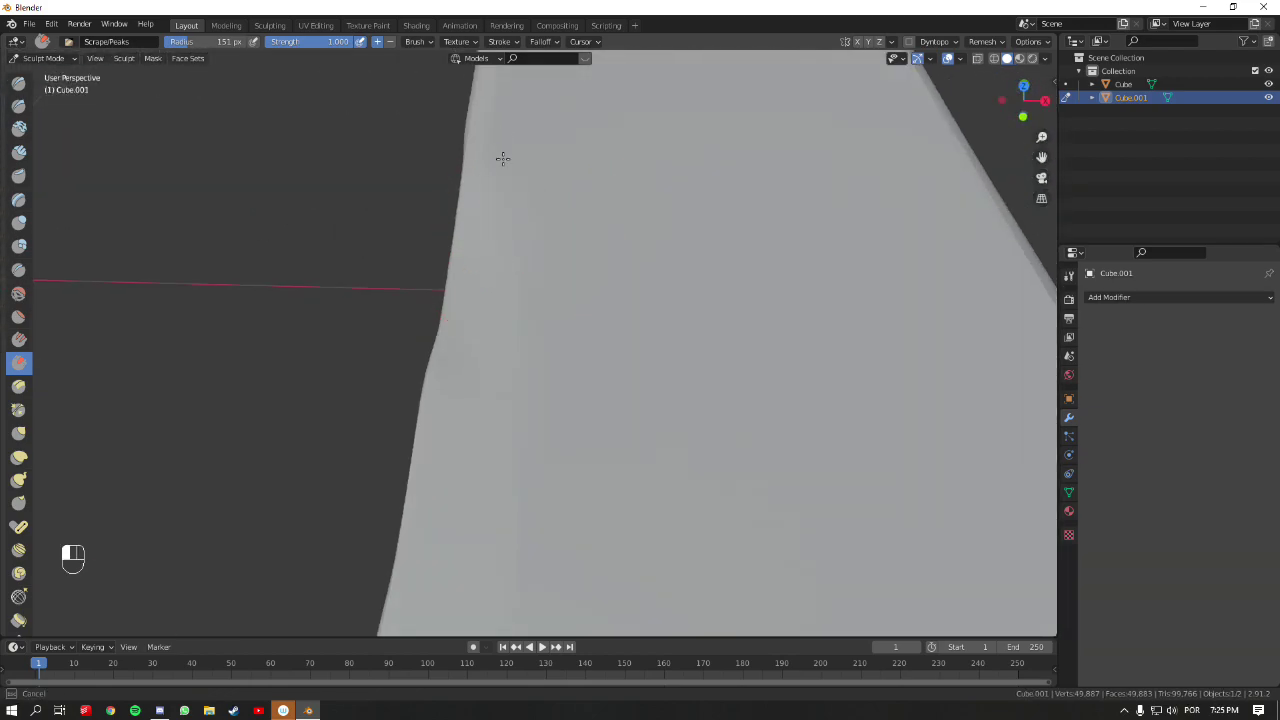
- Scrape shallow uneven dents into the plank's long side edges toward the unbroken end
{"action": "middle_click_drag", "start_coordinate": [534, 151], "coordinate": [510, 295], "text": "shift"}
{"action": "middle_click_drag", "start_coordinate": [520, 251], "coordinate": [648, 305]}
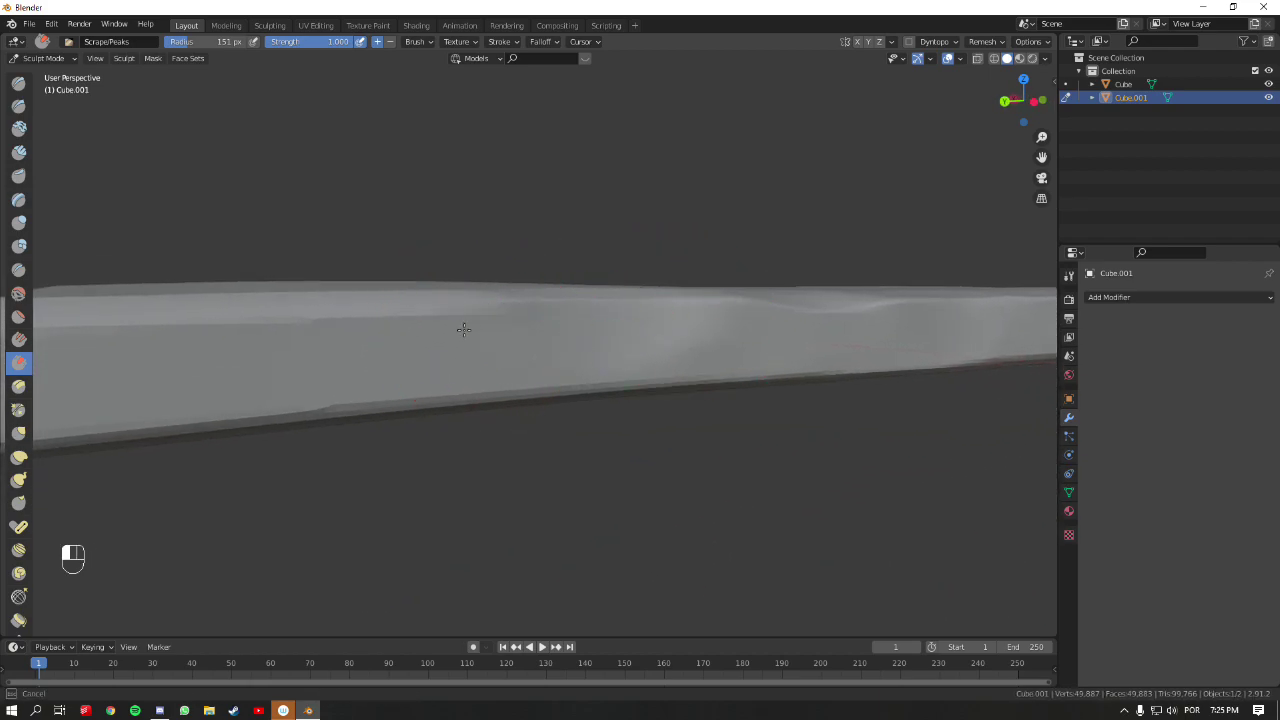
{"action": "middle_click_drag", "start_coordinate": [343, 360], "coordinate": [578, 331]}
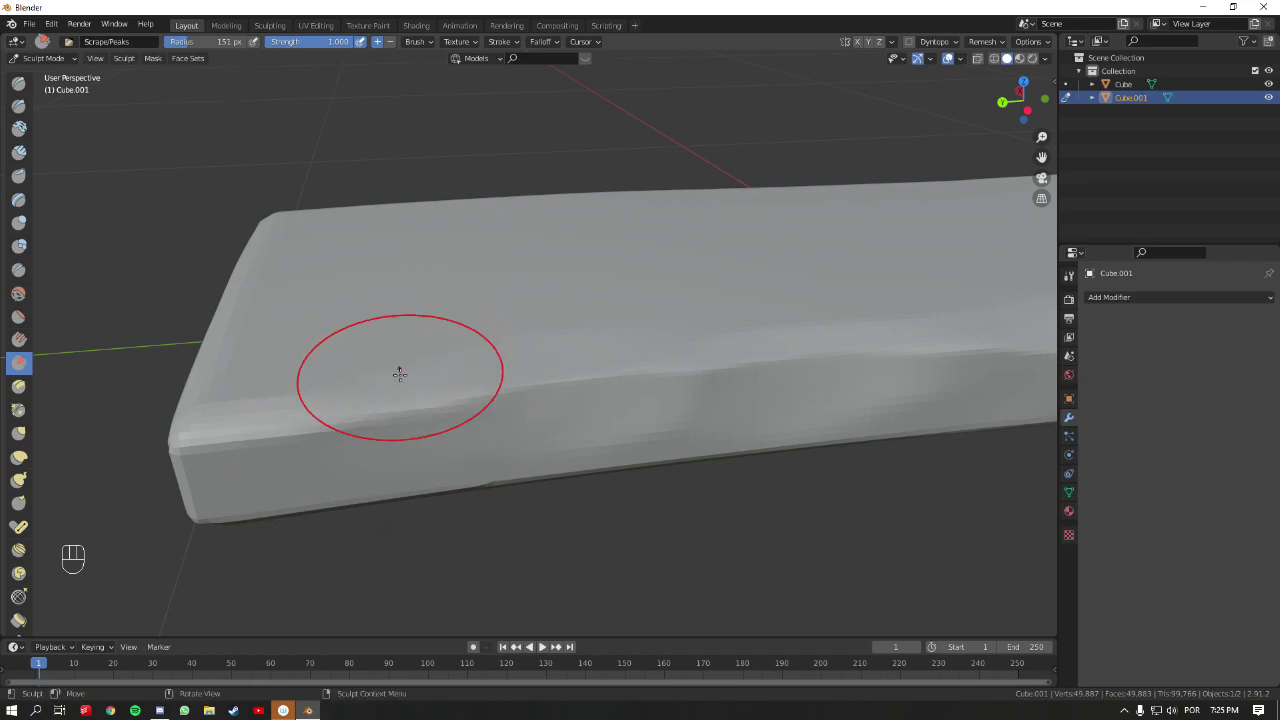
{"action": "mouse_move", "coordinate": [386, 409]}
{"action": "middle_mouse_down"}
{"action": "mouse_move", "coordinate": [497, 389]}
{"action": "mouse_move", "coordinate": [480, 328]}
{"action": "mouse_move", "coordinate": [626, 325]}
{"action": "mouse_move", "coordinate": [586, 300]}
{"action": "mouse_move", "coordinate": [598, 271]}
{"action": "middle_mouse_up"}
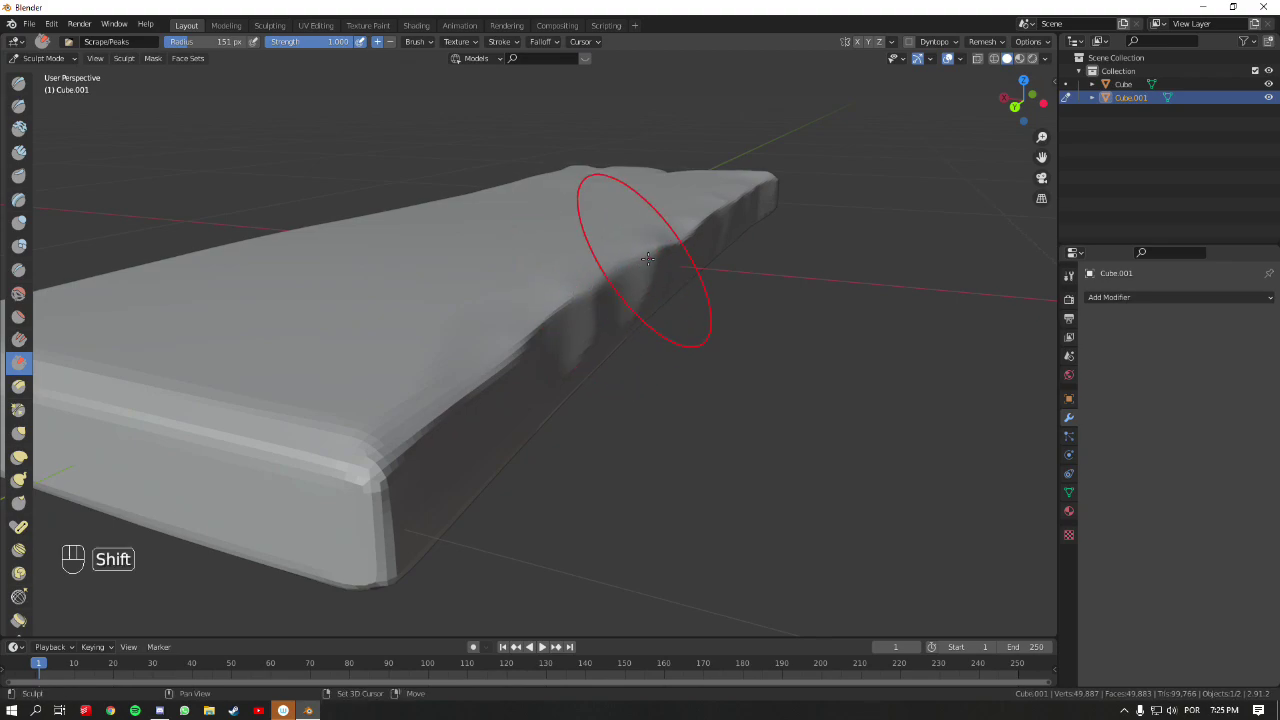
- Switch to the Grab brush with a 132 px radius and smooth out the deep dents along the plank's long side edge
{"action": "key", "text": "g"}
{"action": "key", "text": "f"}
{"action": "key", "text": "f"}
{"action": "left_click", "coordinate": [588, 269]}
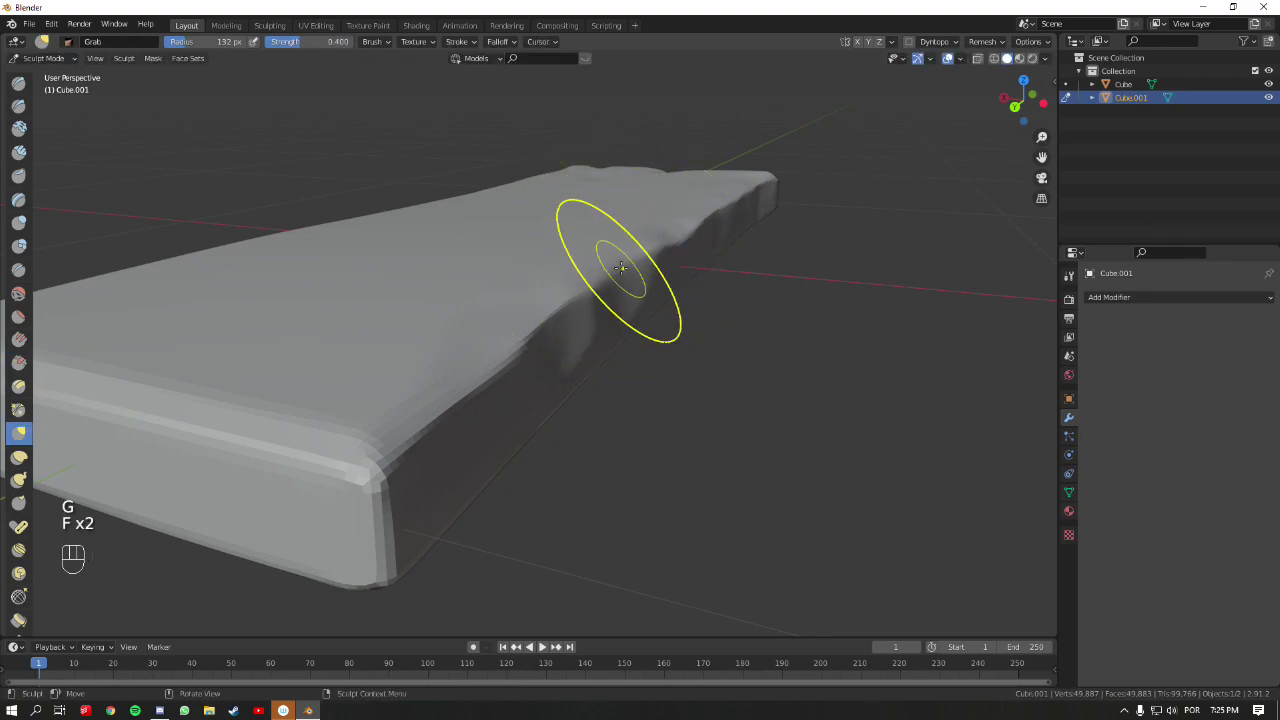
{"action": "left_click_drag", "start_coordinate": [651, 252], "coordinate": [669, 235]}
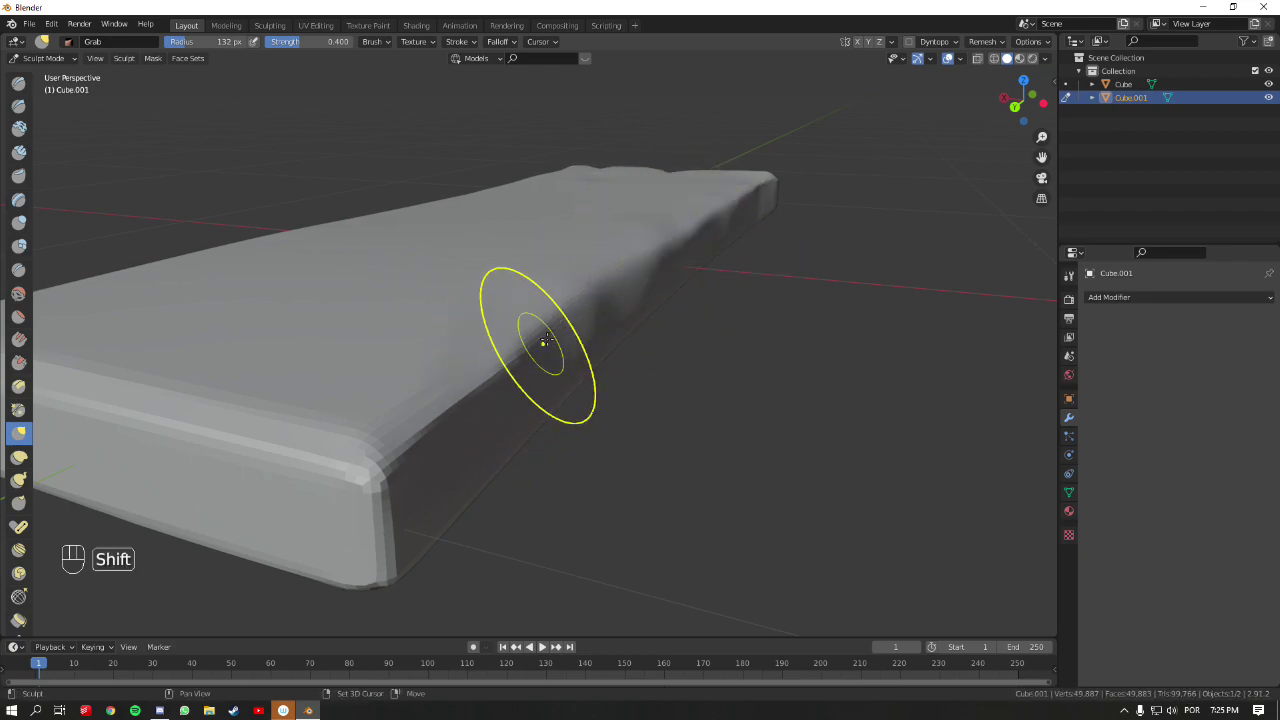
{"action": "middle_click_drag", "start_coordinate": [666, 257], "coordinate": [686, 307]}
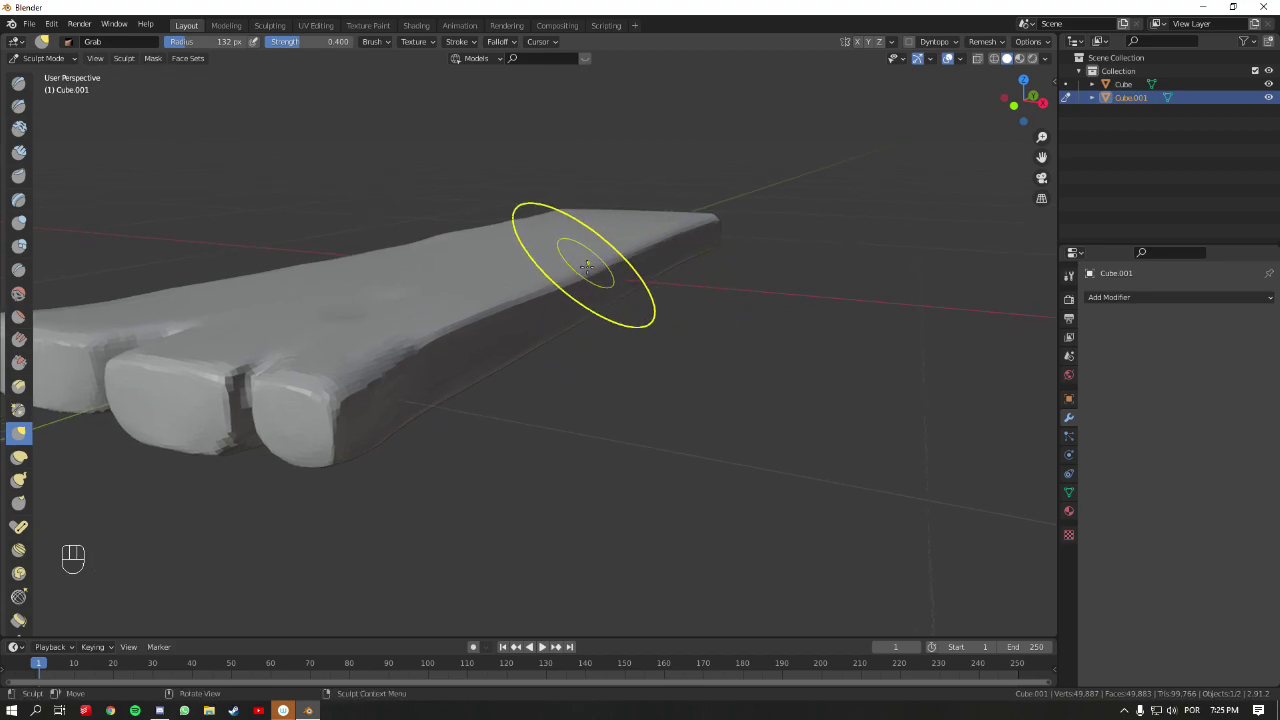
{"action": "middle_click_drag", "start_coordinate": [602, 276], "coordinate": [578, 288]}
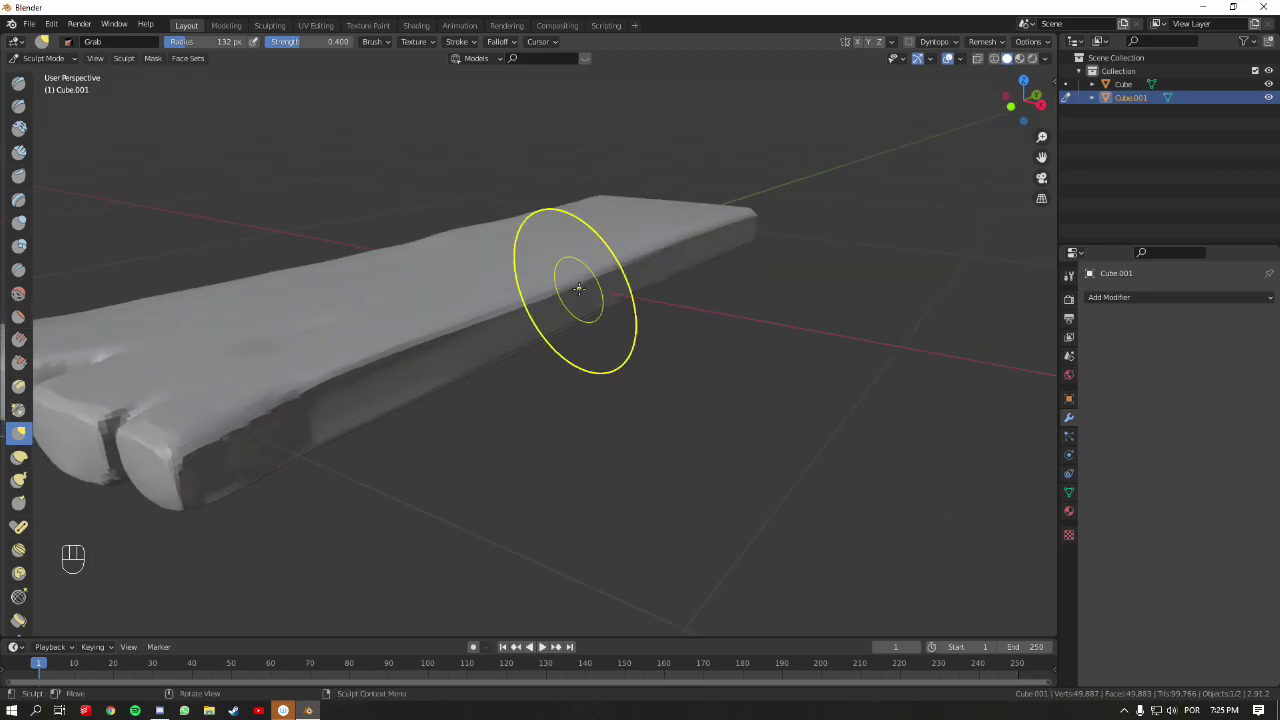
- Set the Scrape/Peaks brush radius to 70 px and scrape uneven dents into the upper long edge on the narrow prong's side
{"action": "left_click", "coordinate": [21, 344]}
{"action": "left_click", "coordinate": [18, 362]}
{"action": "middle_click_drag", "start_coordinate": [263, 343], "coordinate": [600, 314]}
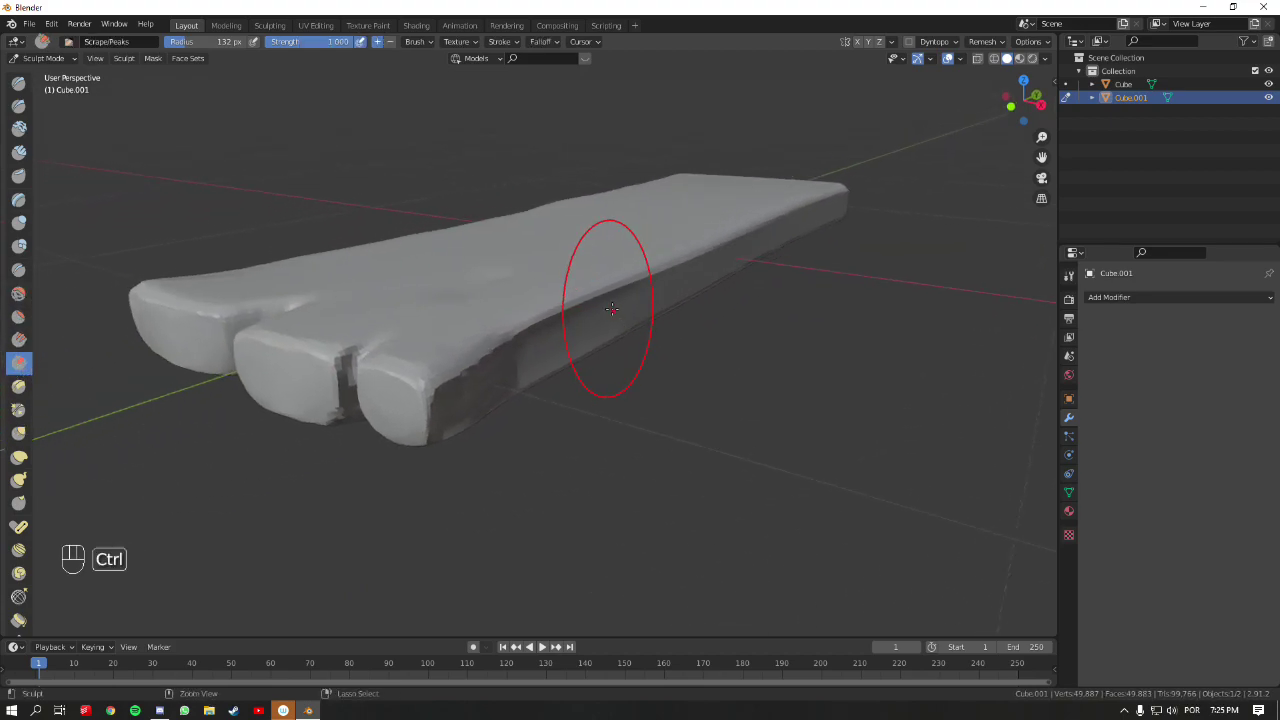
{"action": "scroll", "coordinate": [595, 316], "scroll_direction": "up", "scroll_amount": 3}
{"action": "key", "text": "f"}
{"action": "left_click", "coordinate": [550, 328]}
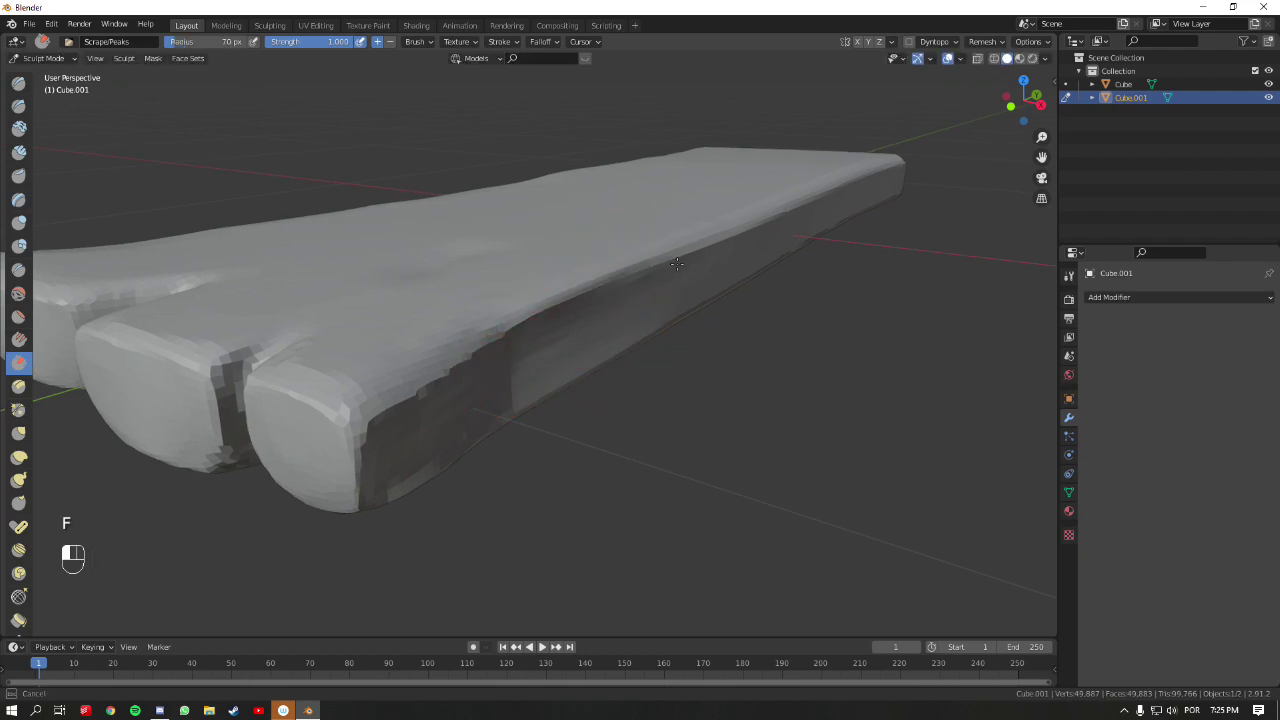
{"action": "mouse_move", "coordinate": [634, 257]}
{"action": "middle_mouse_down", "text": "shift"}
{"action": "mouse_move", "coordinate": [634, 294]}
{"action": "mouse_move", "coordinate": [586, 334]}
{"action": "middle_mouse_up", "text": "shift"}
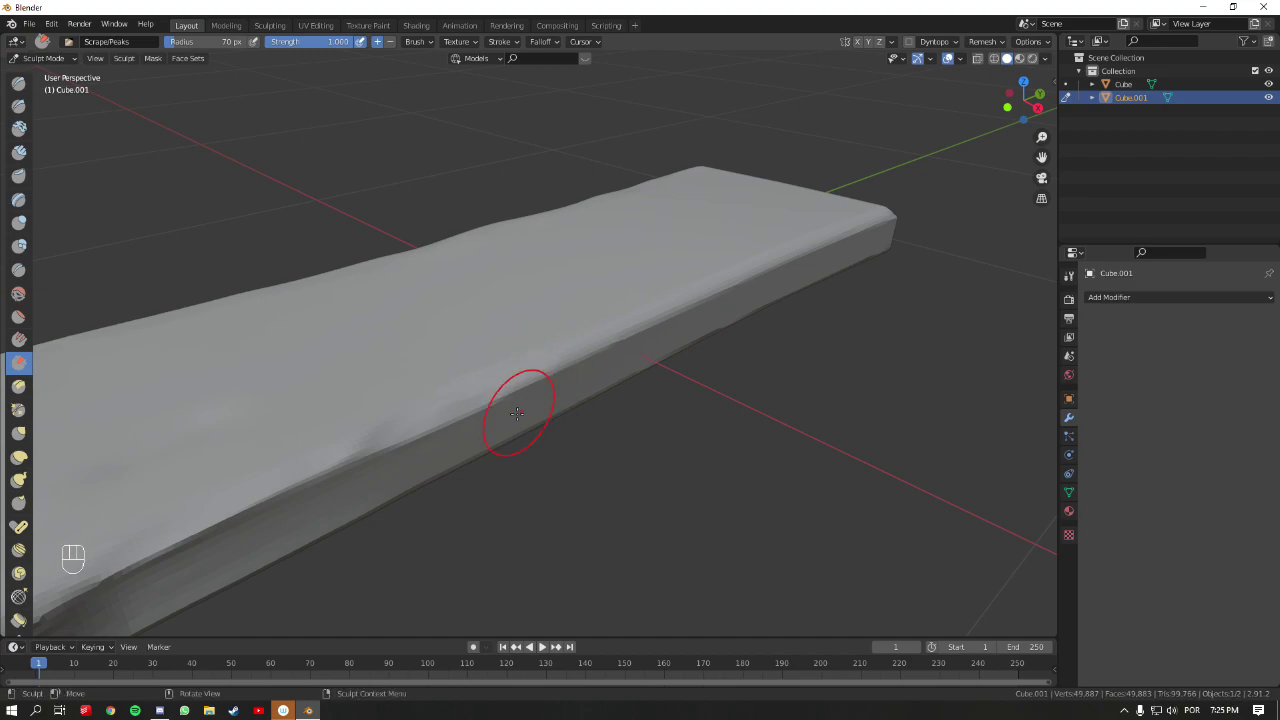
{"action": "left_click_drag", "start_coordinate": [677, 277], "coordinate": [674, 293]}
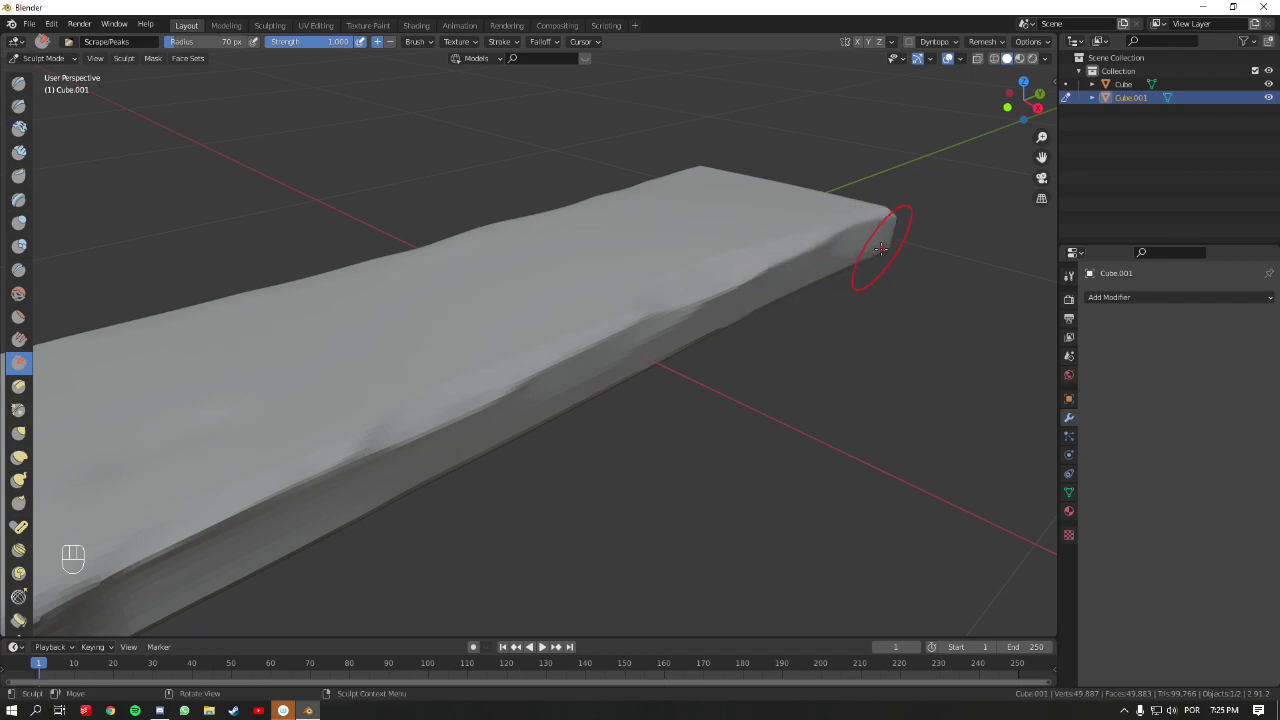
{"action": "mouse_move", "coordinate": [848, 261]}
{"action": "middle_mouse_down"}
{"action": "mouse_move", "coordinate": [777, 237]}
{"action": "mouse_move", "coordinate": [669, 314]}
{"action": "mouse_move", "coordinate": [650, 300]}
{"action": "mouse_move", "coordinate": [617, 329]}
{"action": "mouse_move", "coordinate": [701, 320]}
{"action": "middle_mouse_up"}
- Scrape worn spots along the plank's long side face toward the narrow outer prong
{"action": "left_click_drag", "start_coordinate": [775, 256], "coordinate": [524, 252]}
{"action": "left_click_drag", "start_coordinate": [416, 241], "coordinate": [466, 240]}
{"action": "left_click_drag", "start_coordinate": [632, 245], "coordinate": [664, 250]}
{"action": "middle_click_drag", "start_coordinate": [582, 262], "coordinate": [640, 258], "text": "shift"}
{"action": "mouse_move", "coordinate": [440, 240]}
{"action": "middle_mouse_down", "text": "shift"}
{"action": "mouse_move", "coordinate": [450, 255]}
{"action": "mouse_move", "coordinate": [457, 246]}
{"action": "middle_mouse_up", "text": "shift"}
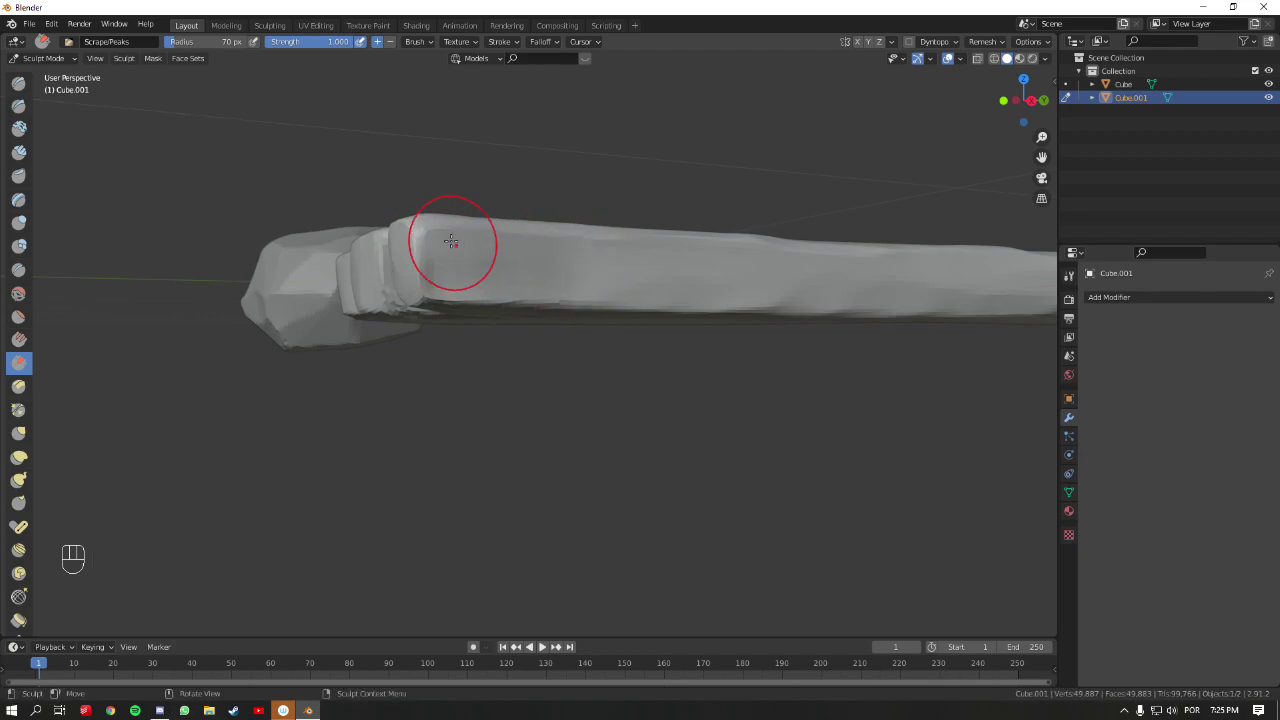
{"action": "left_click_drag", "start_coordinate": [459, 264], "coordinate": [549, 286]}
- Scrape the underside's long edges, starting beside the wide outer prong
{"action": "mouse_move", "coordinate": [549, 286]}
{"action": "middle_mouse_down"}
{"action": "mouse_move", "coordinate": [619, 267]}
{"action": "mouse_move", "coordinate": [623, 229]}
{"action": "middle_mouse_up"}
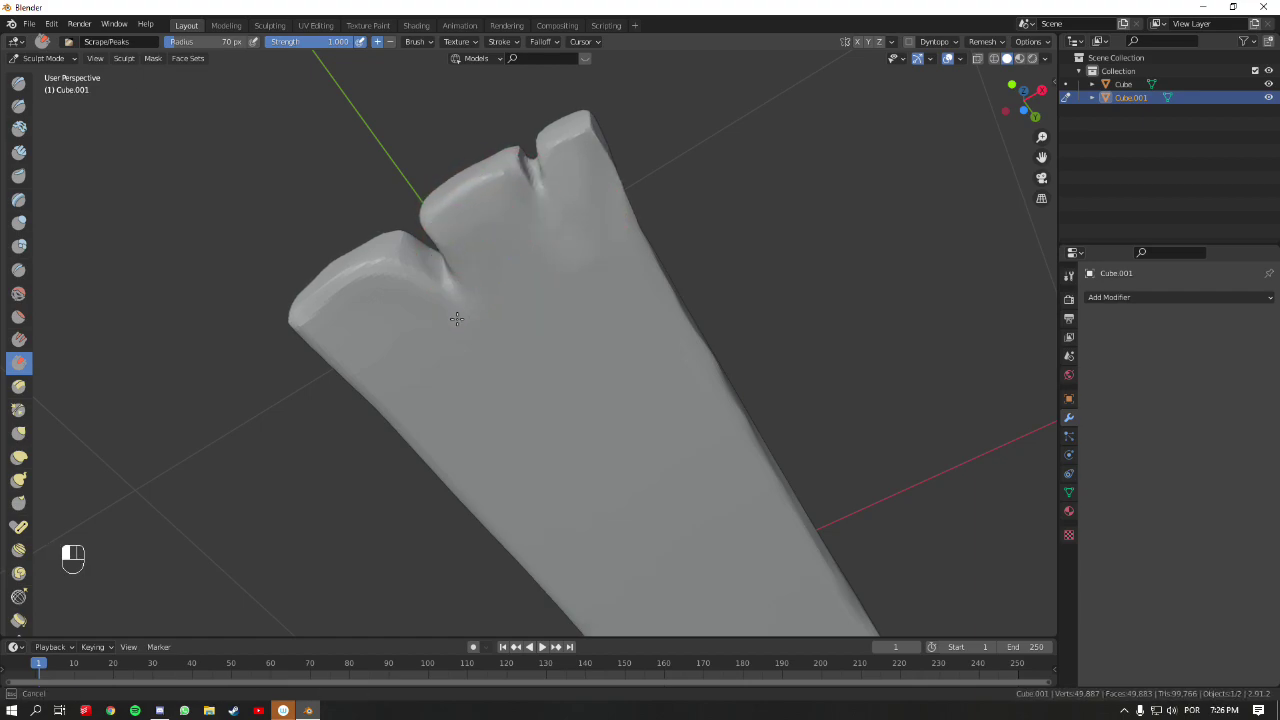
{"action": "mouse_move", "coordinate": [389, 291]}
{"action": "left_mouse_down"}
{"action": "mouse_move", "coordinate": [404, 298]}
{"action": "mouse_move", "coordinate": [331, 325]}
{"action": "mouse_move", "coordinate": [461, 350]}
{"action": "left_mouse_up"}
{"action": "middle_click_drag", "start_coordinate": [469, 348], "coordinate": [585, 454]}
{"action": "left_click_drag", "start_coordinate": [643, 425], "coordinate": [663, 386]}
{"action": "left_click_drag", "start_coordinate": [675, 297], "coordinate": [694, 245]}
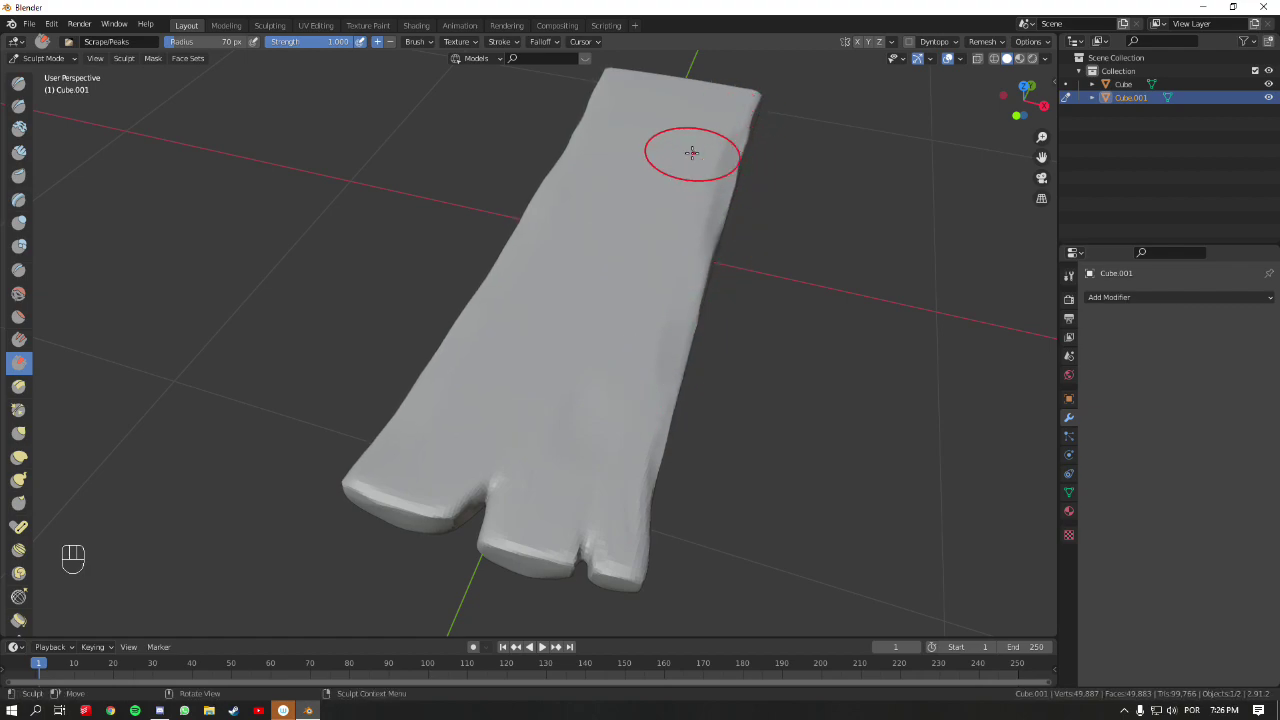
- Switch to the Crease brush and sharpen the inside of the narrow notch between the middle and narrow prongs
{"action": "key", "text": "KP_7"}
{"action": "middle_click_drag", "start_coordinate": [580, 306], "coordinate": [611, 363], "text": "ctrl"}
{"action": "mouse_move", "coordinate": [605, 279]}
{"action": "middle_mouse_down", "text": "shift"}
{"action": "mouse_move", "coordinate": [607, 398]}
{"action": "mouse_move", "coordinate": [616, 242]}
{"action": "mouse_move", "coordinate": [609, 294]}
{"action": "middle_mouse_up", "text": "shift"}
{"action": "middle_click_drag", "start_coordinate": [608, 298], "coordinate": [610, 224], "text": "ctrl"}
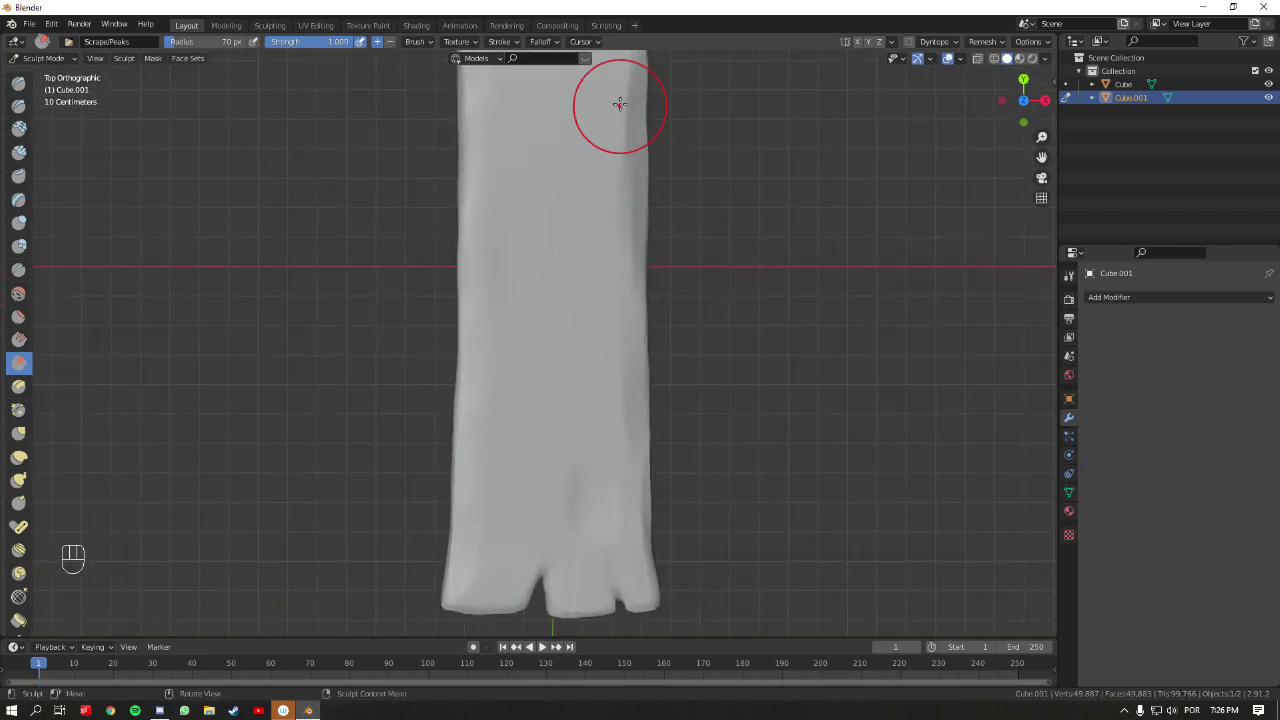
{"action": "middle_click_drag", "start_coordinate": [608, 371], "coordinate": [563, 289], "text": "shift"}
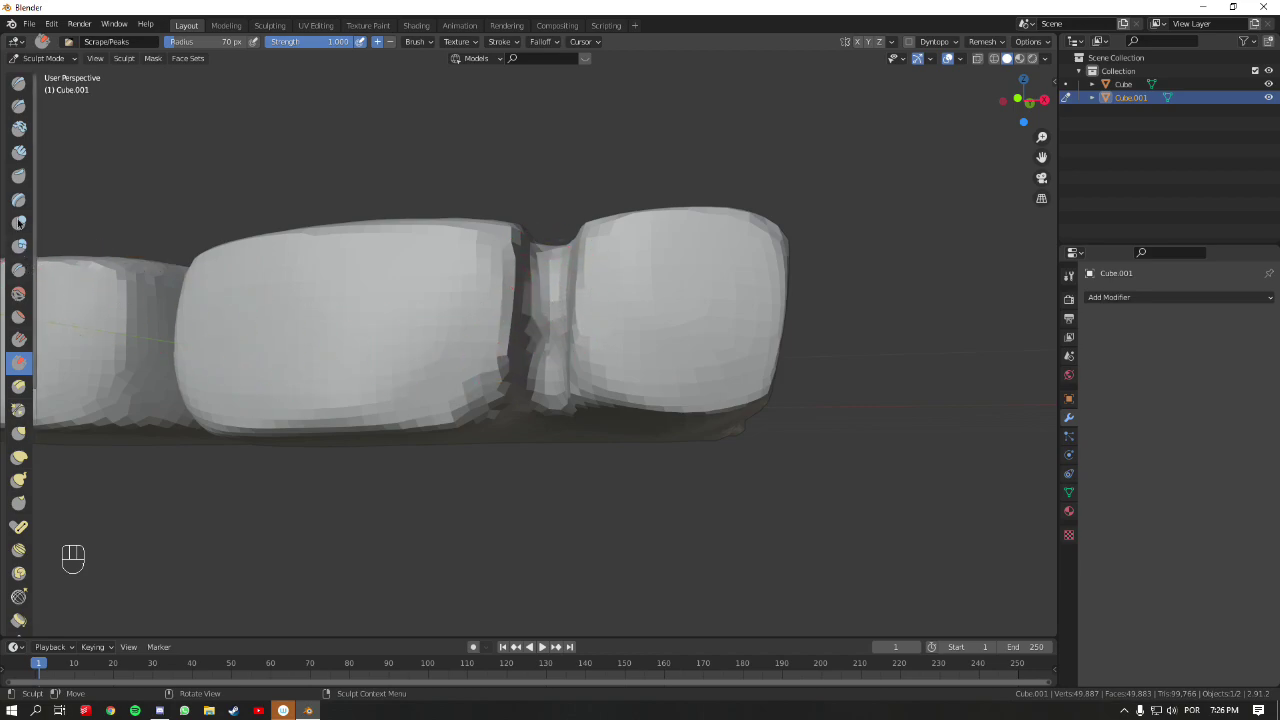
{"action": "left_click", "coordinate": [18, 270]}
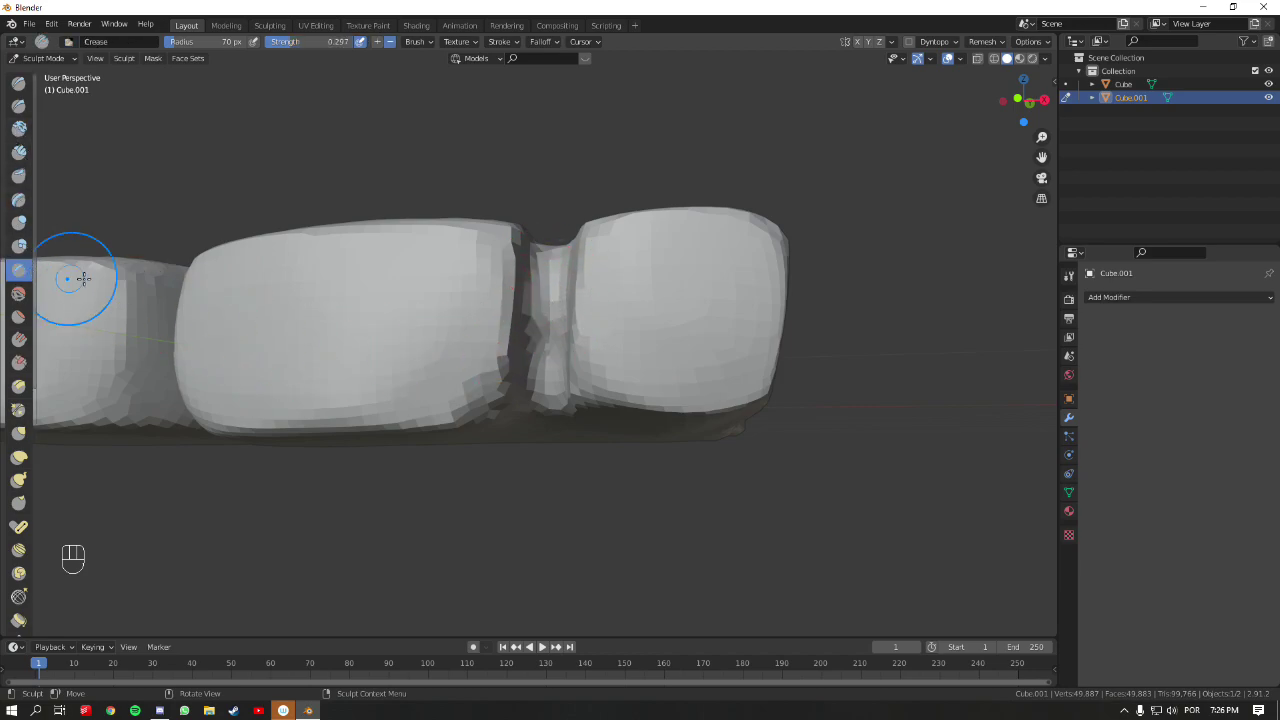
{"action": "left_click_drag", "start_coordinate": [608, 294], "coordinate": [549, 279]}
{"action": "mouse_move", "coordinate": [544, 362]}
{"action": "left_mouse_down"}
{"action": "mouse_move", "coordinate": [542, 290]}
{"action": "mouse_move", "coordinate": [551, 356]}
{"action": "left_mouse_up"}
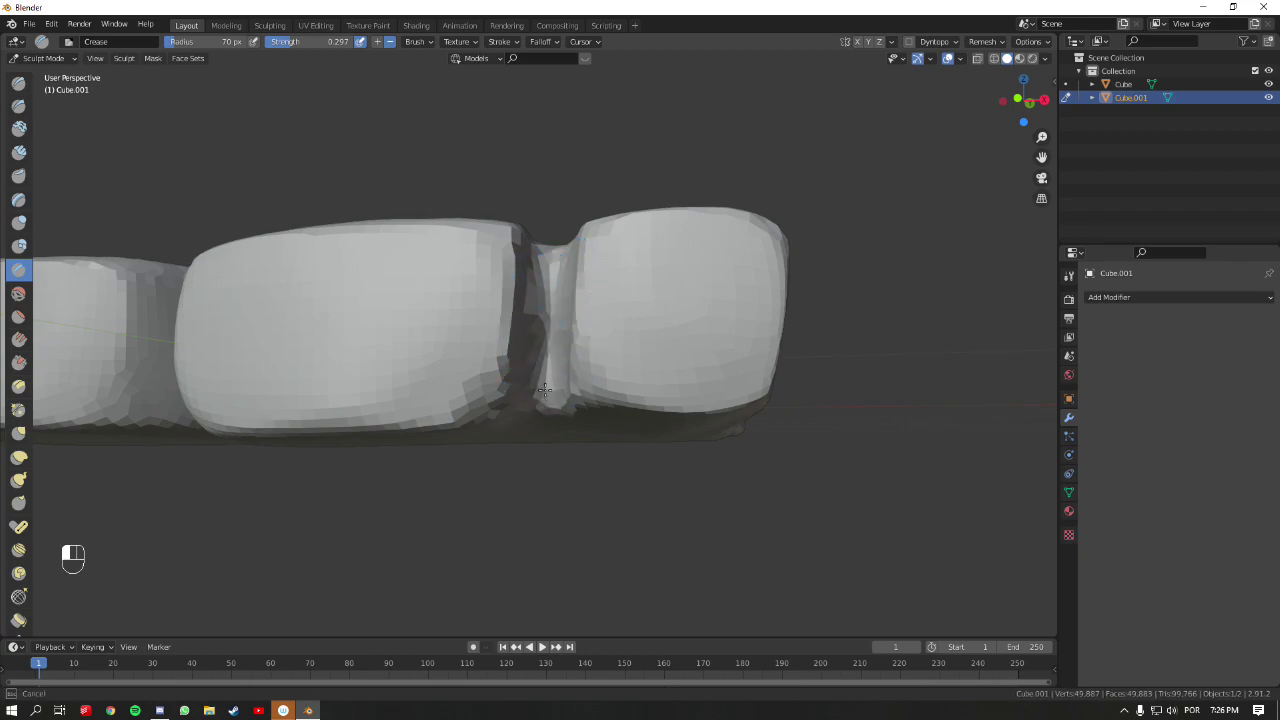
{"action": "mouse_move", "coordinate": [543, 295]}
{"action": "left_mouse_down"}
{"action": "mouse_move", "coordinate": [548, 350]}
{"action": "mouse_move", "coordinate": [556, 290]}
{"action": "mouse_move", "coordinate": [549, 387]}
{"action": "mouse_move", "coordinate": [540, 345]}
{"action": "left_mouse_up"}
{"action": "middle_click_drag", "start_coordinate": [629, 261], "coordinate": [680, 286]}
- Set the Crease brush to a strength of 0.212 and a radius of 46 px for the plank's top face
{"action": "scroll", "coordinate": [703, 298], "scroll_direction": "up", "scroll_amount": 3}
{"action": "mouse_move", "coordinate": [669, 471]}
{"action": "left_mouse_down"}
{"action": "mouse_move", "coordinate": [684, 454]}
{"action": "mouse_move", "coordinate": [675, 476]}
{"action": "left_mouse_up"}
{"action": "left_click_drag", "start_coordinate": [686, 426], "coordinate": [702, 386]}
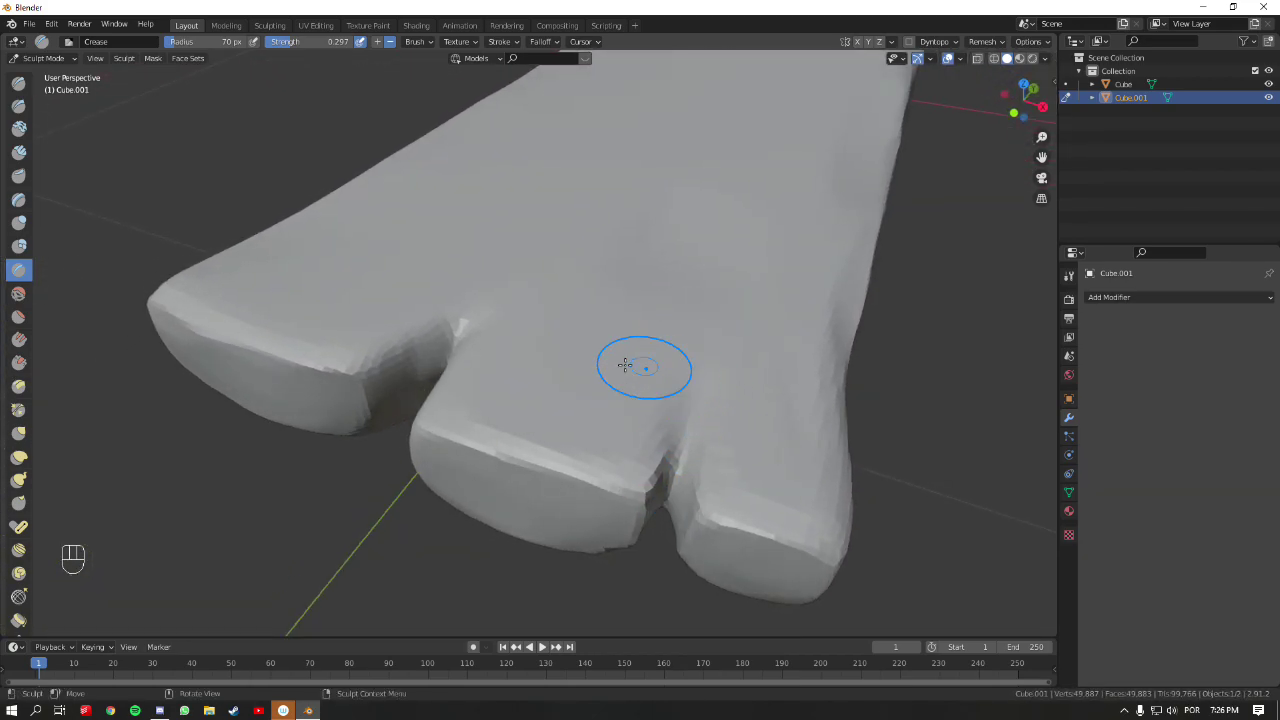
{"action": "middle_click_drag", "start_coordinate": [535, 325], "coordinate": [576, 353]}
{"action": "mouse_move", "coordinate": [538, 394]}
{"action": "left_mouse_down"}
{"action": "mouse_move", "coordinate": [545, 307]}
{"action": "mouse_move", "coordinate": [570, 280]}
{"action": "left_mouse_up"}
{"action": "key", "text": "KP_7"}
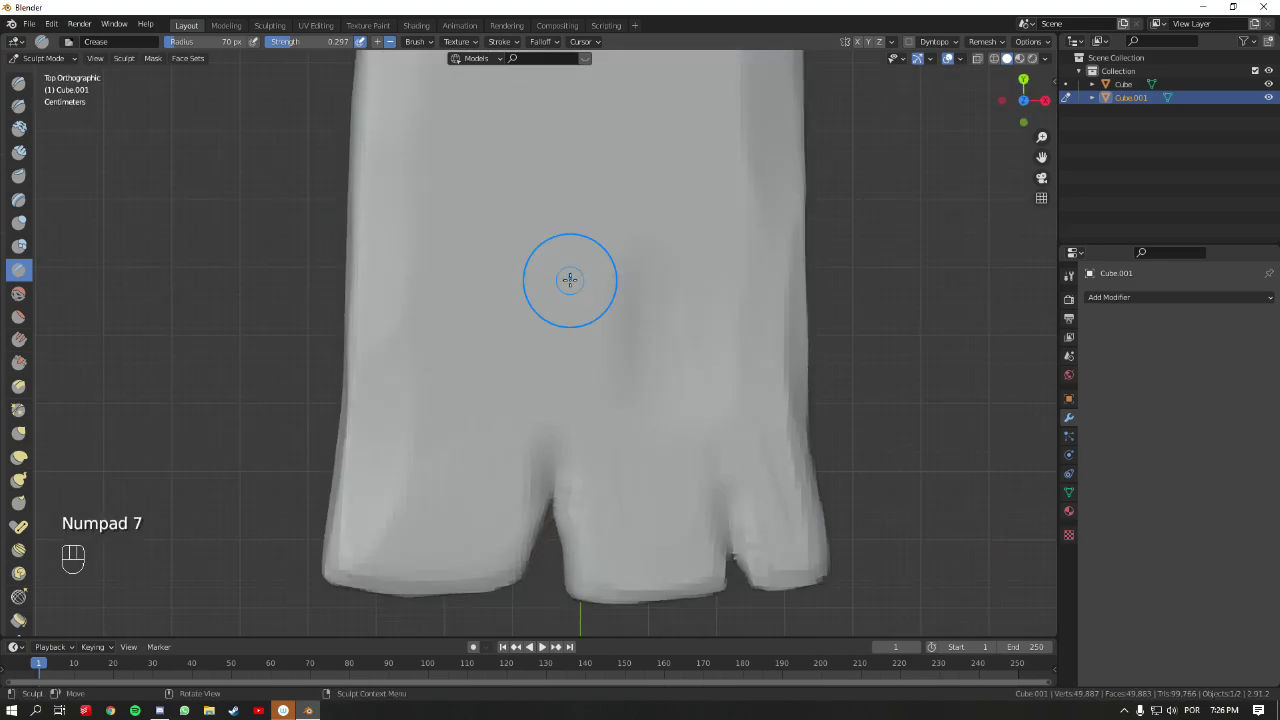
{"action": "middle_click_drag", "start_coordinate": [640, 354], "coordinate": [637, 416], "text": "ctrl"}
{"action": "key", "text": "shift+f"}
{"action": "left_click", "coordinate": [550, 494]}
{"action": "key", "text": "f"}
{"action": "left_click", "coordinate": [516, 526]}
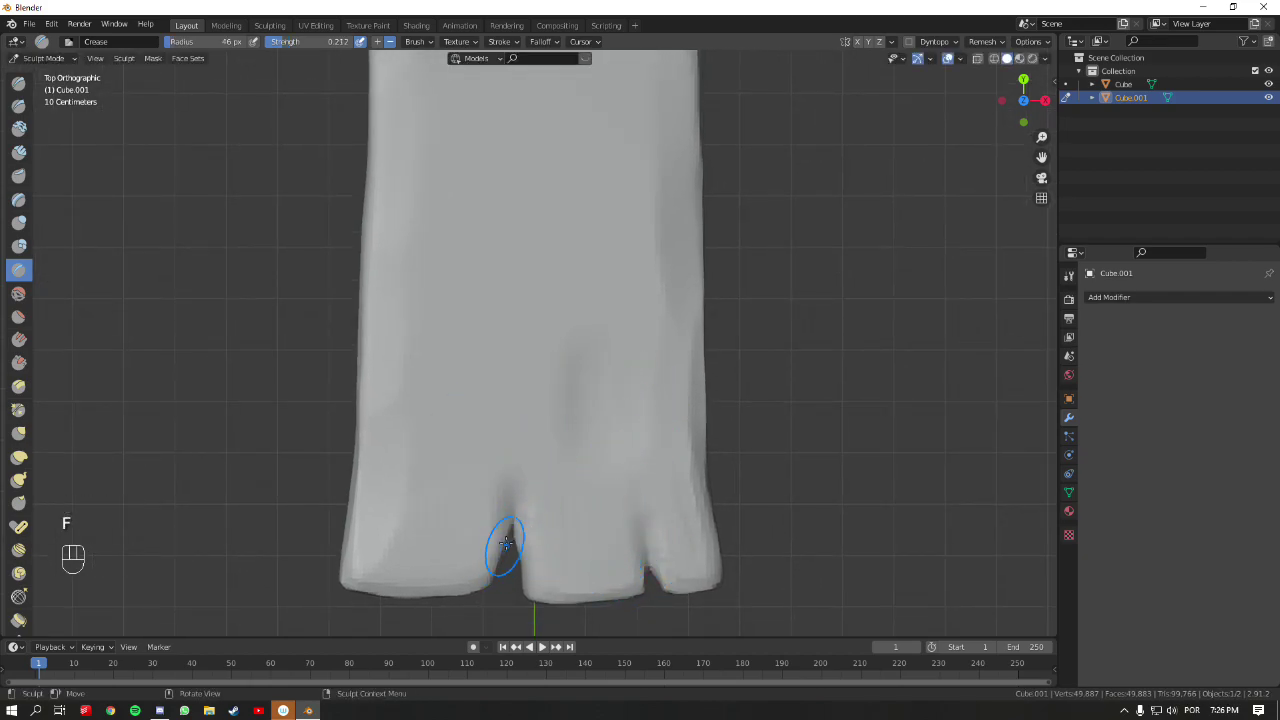
- Extend the notch between the wide and middle prongs into a long crack running up the plank with crease strokes
{"action": "left_click_drag", "start_coordinate": [518, 446], "coordinate": [514, 520]}
{"action": "mouse_move", "coordinate": [520, 375]}
{"action": "left_mouse_down"}
{"action": "mouse_move", "coordinate": [518, 511]}
{"action": "mouse_move", "coordinate": [516, 460]}
{"action": "left_mouse_up"}
{"action": "left_click_drag", "start_coordinate": [520, 400], "coordinate": [514, 471]}
{"action": "middle_click_drag", "start_coordinate": [520, 440], "coordinate": [518, 495], "text": "shift"}
{"action": "left_click_drag", "start_coordinate": [508, 591], "coordinate": [517, 451]}
{"action": "mouse_move", "coordinate": [509, 551]}
{"action": "left_mouse_down"}
{"action": "mouse_move", "coordinate": [517, 425]}
{"action": "mouse_move", "coordinate": [508, 478]}
{"action": "left_mouse_up"}
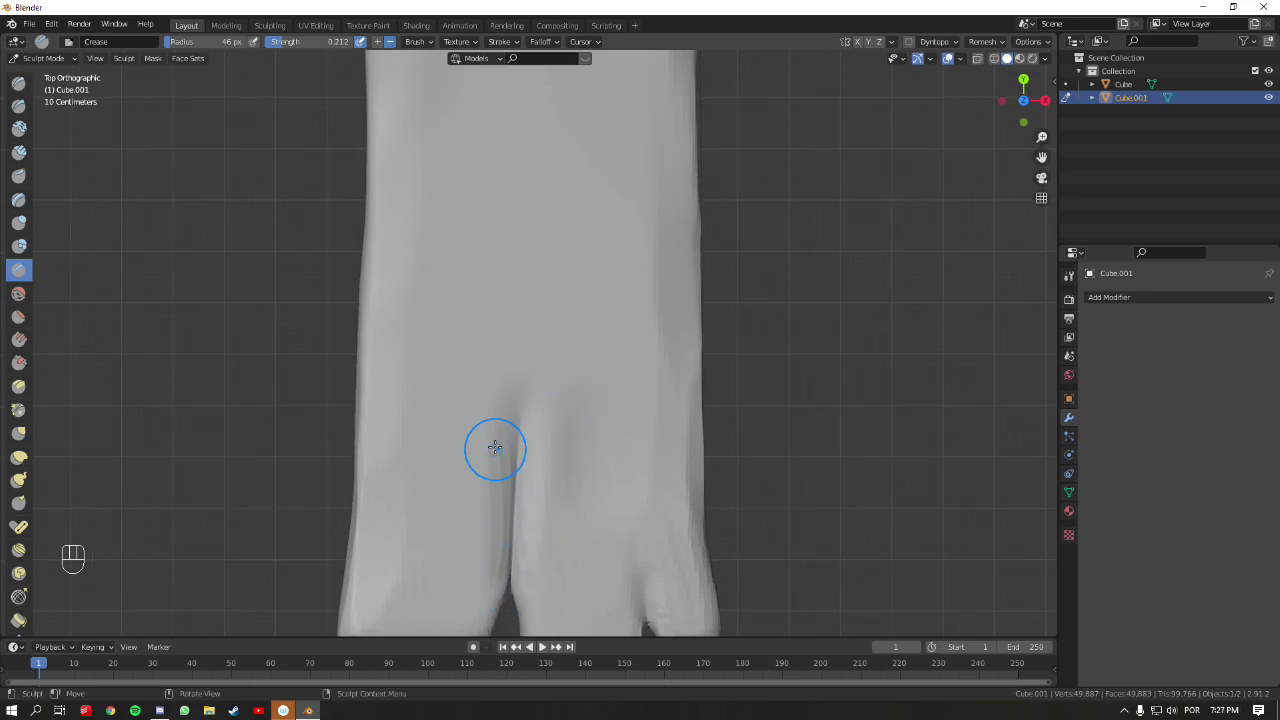
{"action": "mouse_move", "coordinate": [504, 475]}
{"action": "left_mouse_down"}
{"action": "mouse_move", "coordinate": [509, 429]}
{"action": "mouse_move", "coordinate": [514, 450]}
{"action": "left_mouse_up"}
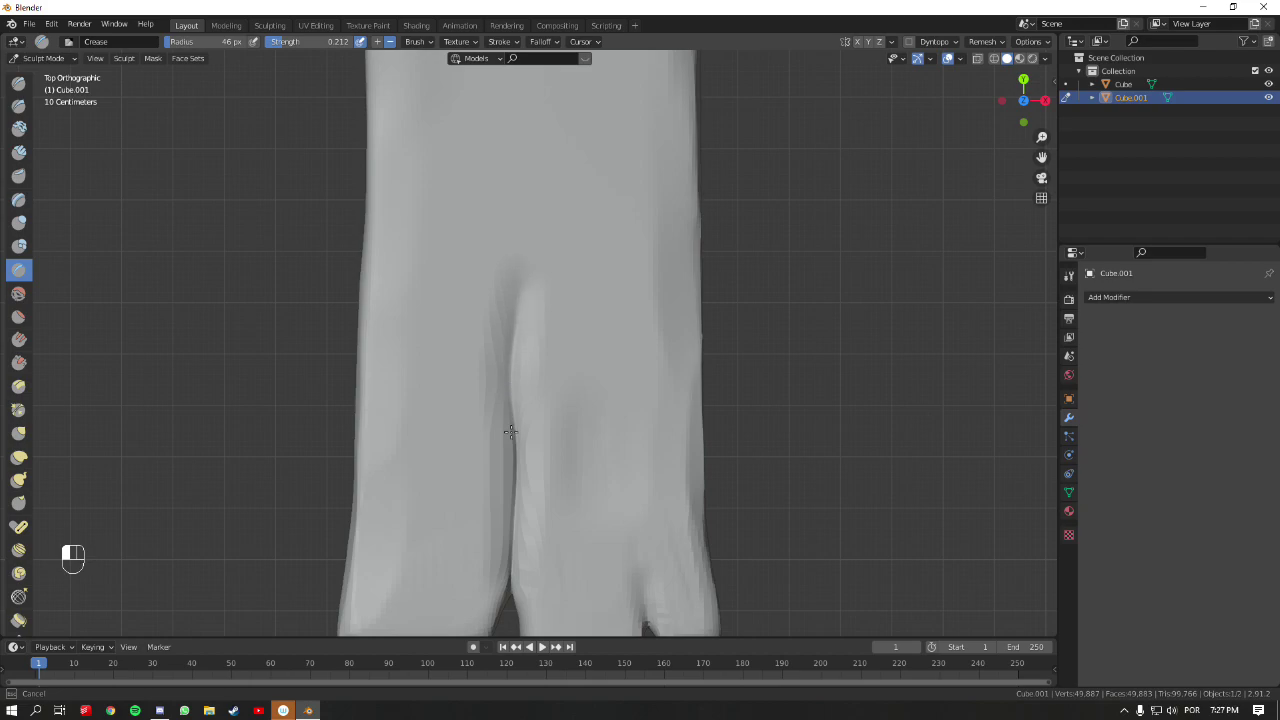
{"action": "mouse_move", "coordinate": [537, 300]}
{"action": "middle_mouse_down"}
{"action": "mouse_move", "coordinate": [614, 420]}
{"action": "mouse_move", "coordinate": [520, 295]}
{"action": "middle_mouse_up"}
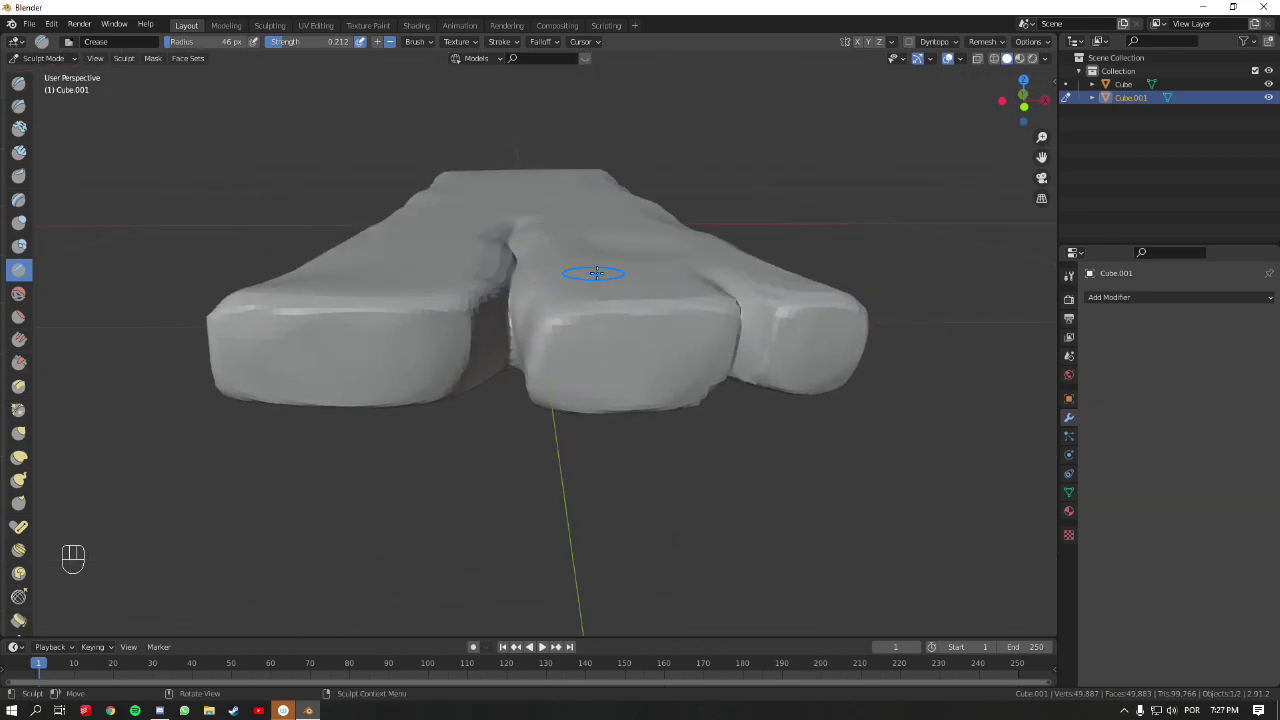
- Undo the extra crease stroke on the long crack and smooth the crack's inner end
{"action": "key", "text": "KP_7"}
{"action": "scroll", "coordinate": [571, 320], "scroll_direction": "up", "scroll_amount": 3, "text": "shift"}
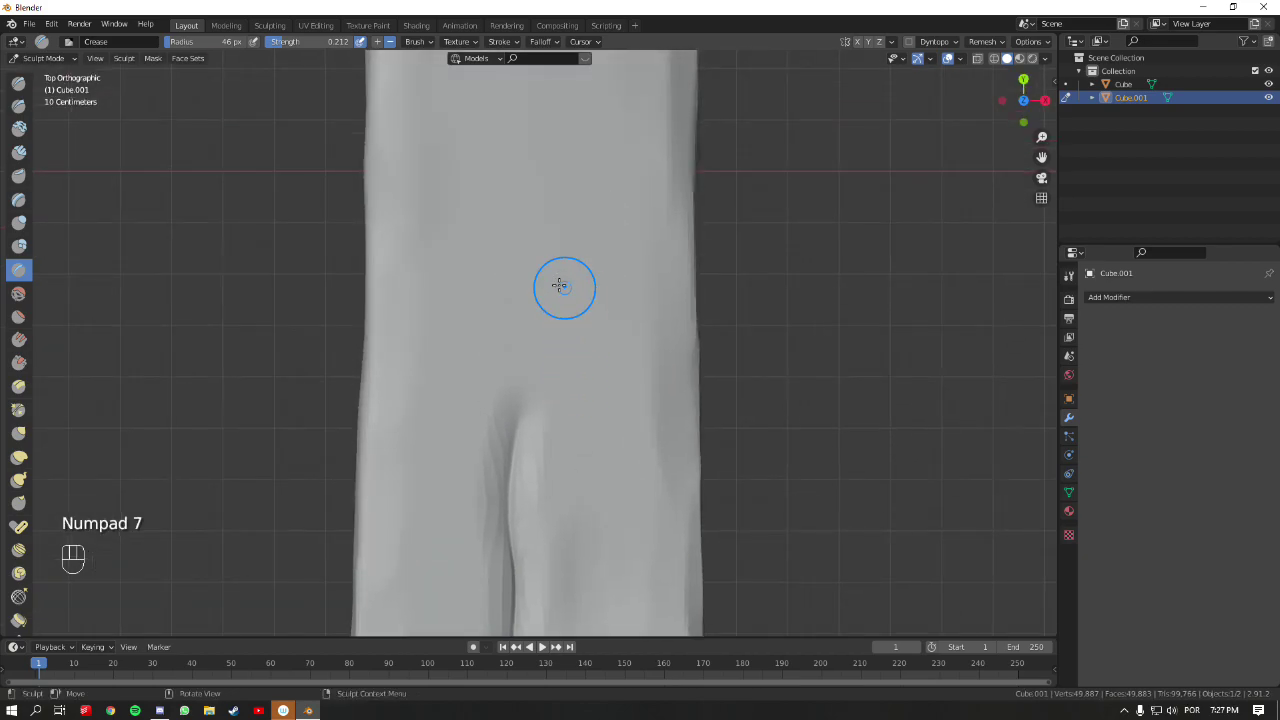
{"action": "middle_click_drag", "start_coordinate": [576, 222], "coordinate": [564, 302], "text": "ctrl"}
{"action": "mouse_move", "coordinate": [508, 358]}
{"action": "left_mouse_down", "text": "shift"}
{"action": "mouse_move", "coordinate": [494, 528]}
{"action": "mouse_move", "coordinate": [496, 515]}
{"action": "left_mouse_up", "text": "shift"}
{"action": "key", "text": "ctrl+z"}
{"action": "mouse_move", "coordinate": [525, 428]}
{"action": "left_mouse_down", "text": "shift"}
{"action": "mouse_move", "coordinate": [540, 357]}
{"action": "mouse_move", "coordinate": [547, 378]}
{"action": "left_mouse_up", "text": "shift"}
{"action": "middle_click_drag", "start_coordinate": [584, 446], "coordinate": [580, 310], "text": "shift"}
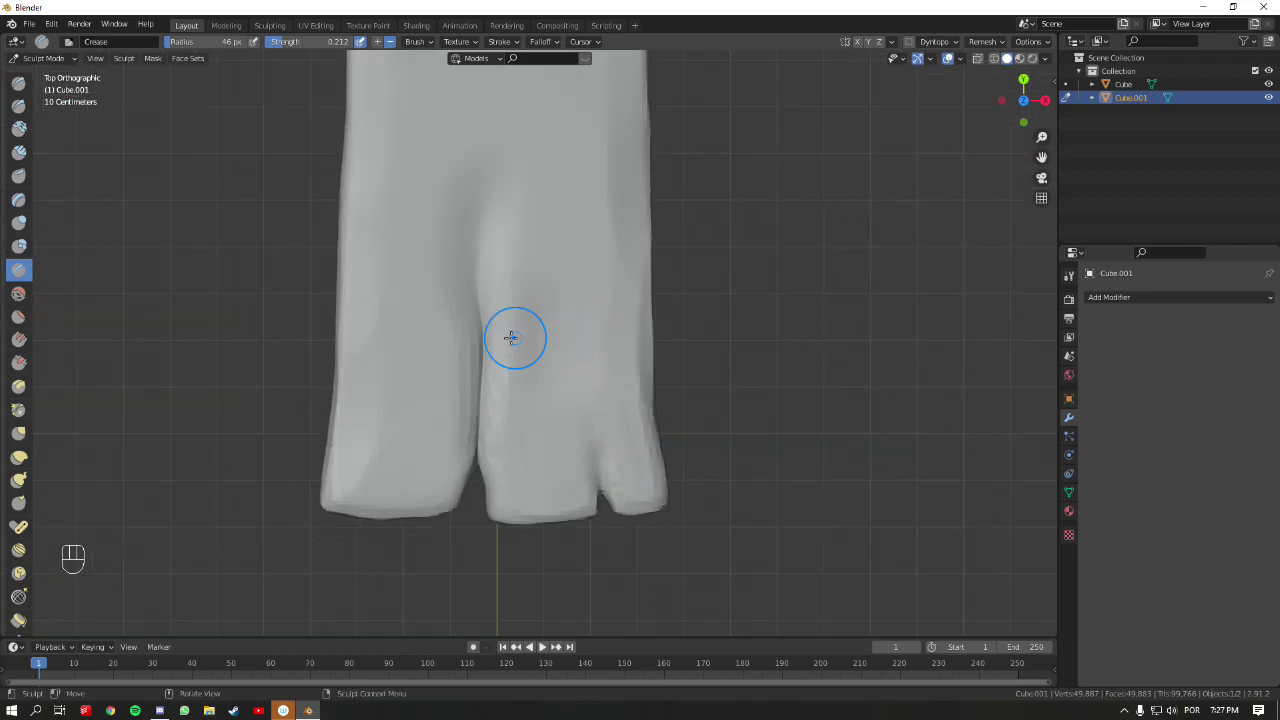
- Smooth the surface around the long crack and crease the narrow notch into a shorter crack
{"action": "left_click_drag", "start_coordinate": [520, 337], "coordinate": [472, 422], "text": "shift"}
{"action": "left_click_drag", "start_coordinate": [573, 379], "coordinate": [469, 344], "text": "shift"}
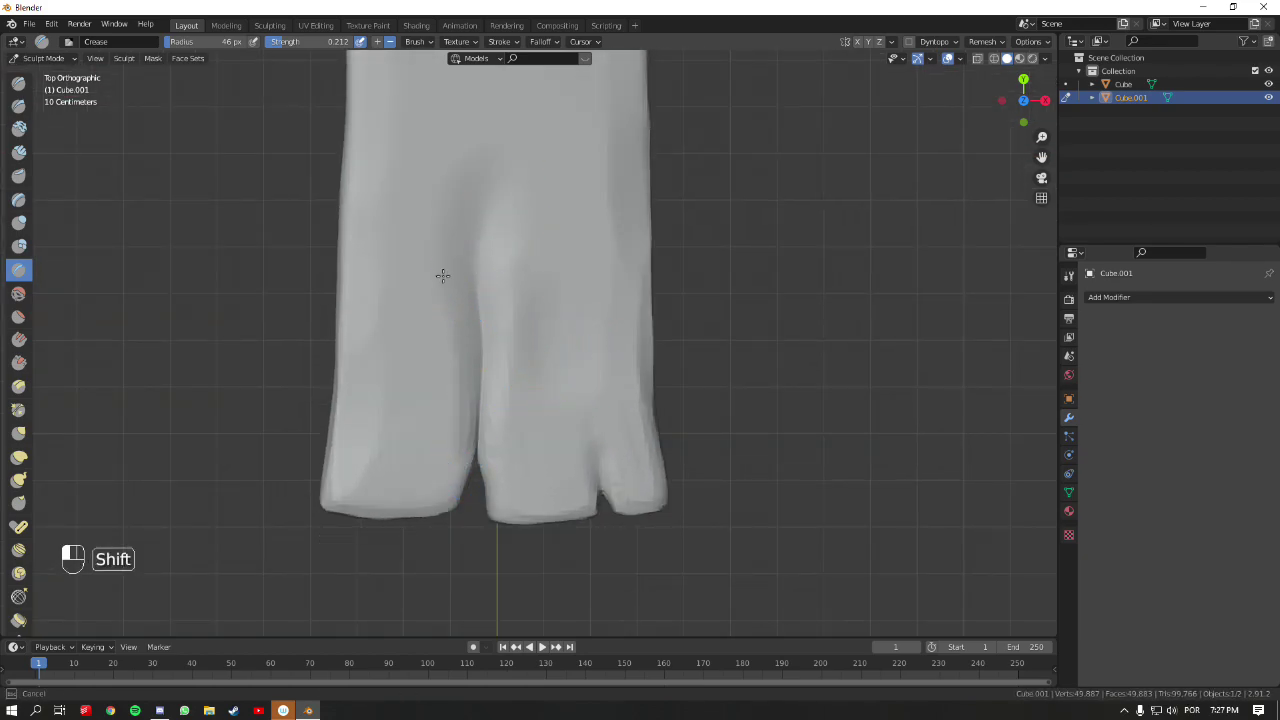
{"action": "middle_click_drag", "start_coordinate": [603, 449], "coordinate": [589, 388], "text": "ctrl"}
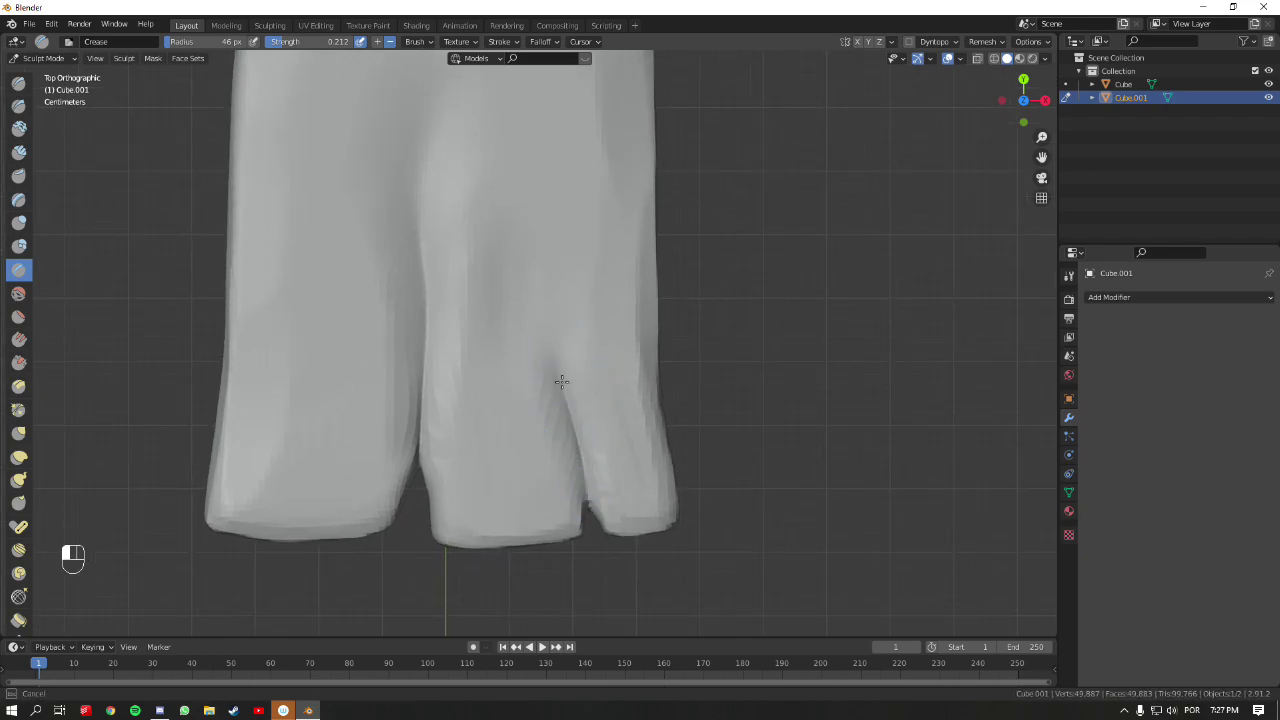
{"action": "middle_click_drag", "start_coordinate": [588, 380], "coordinate": [563, 316], "text": "ctrl"}
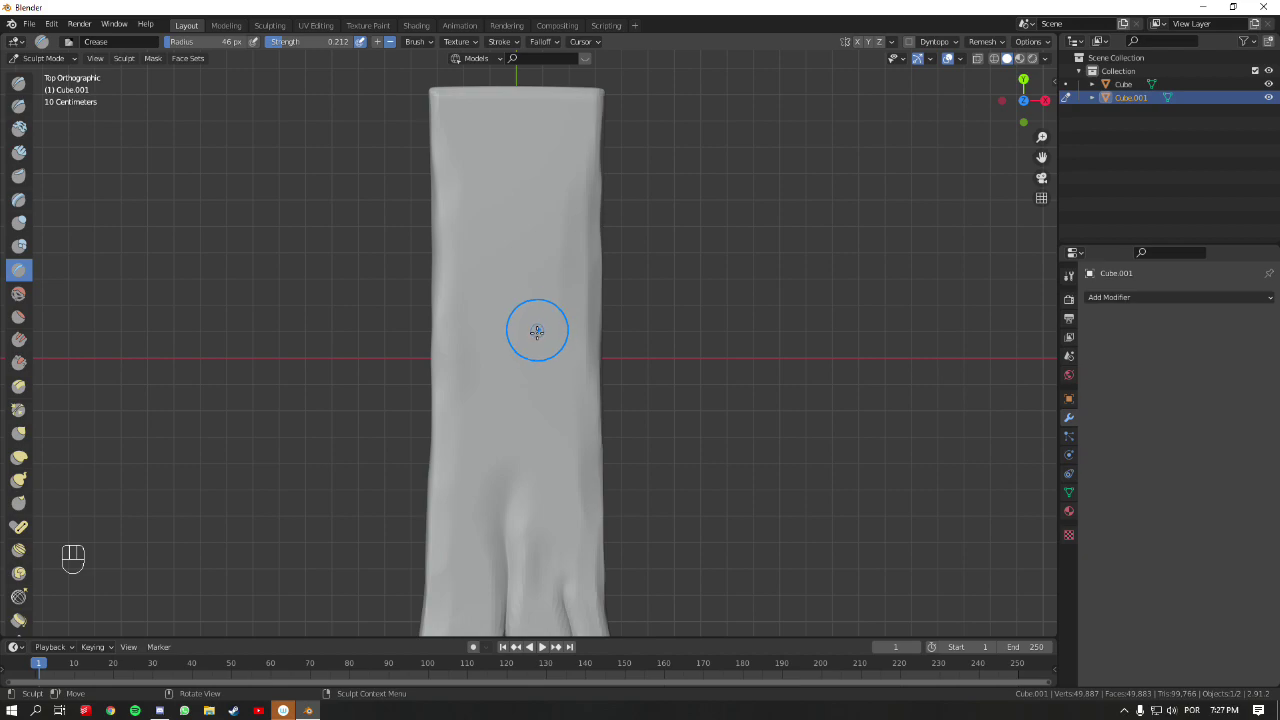
- Set the Crease brush to a strength of 0.497 and a radius of 21 px
{"action": "key", "text": "shift+f"}
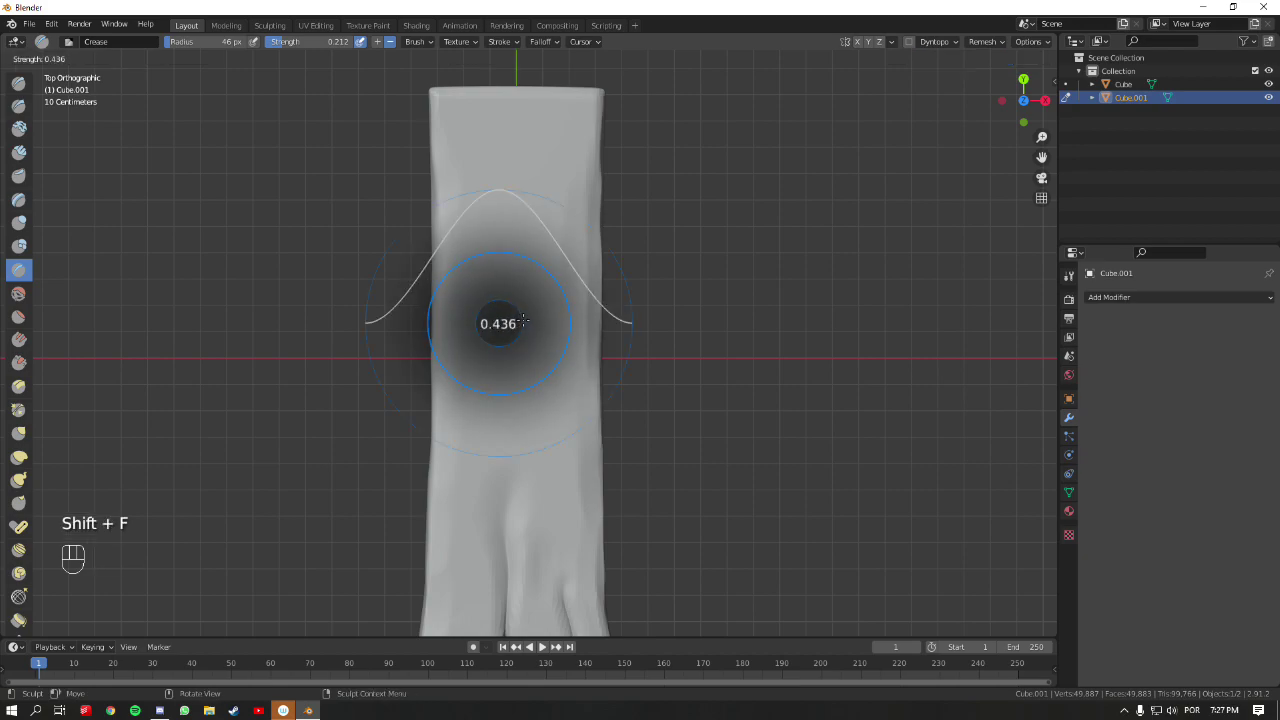
{"action": "left_click", "coordinate": [524, 318]}
{"action": "key", "text": "f"}
{"action": "left_click", "coordinate": [495, 300]}
{"action": "left_click_drag", "start_coordinate": [523, 165], "coordinate": [509, 198]}
{"action": "key", "text": "ctrl+z"}
{"action": "left_click_drag", "start_coordinate": [521, 143], "coordinate": [514, 193]}
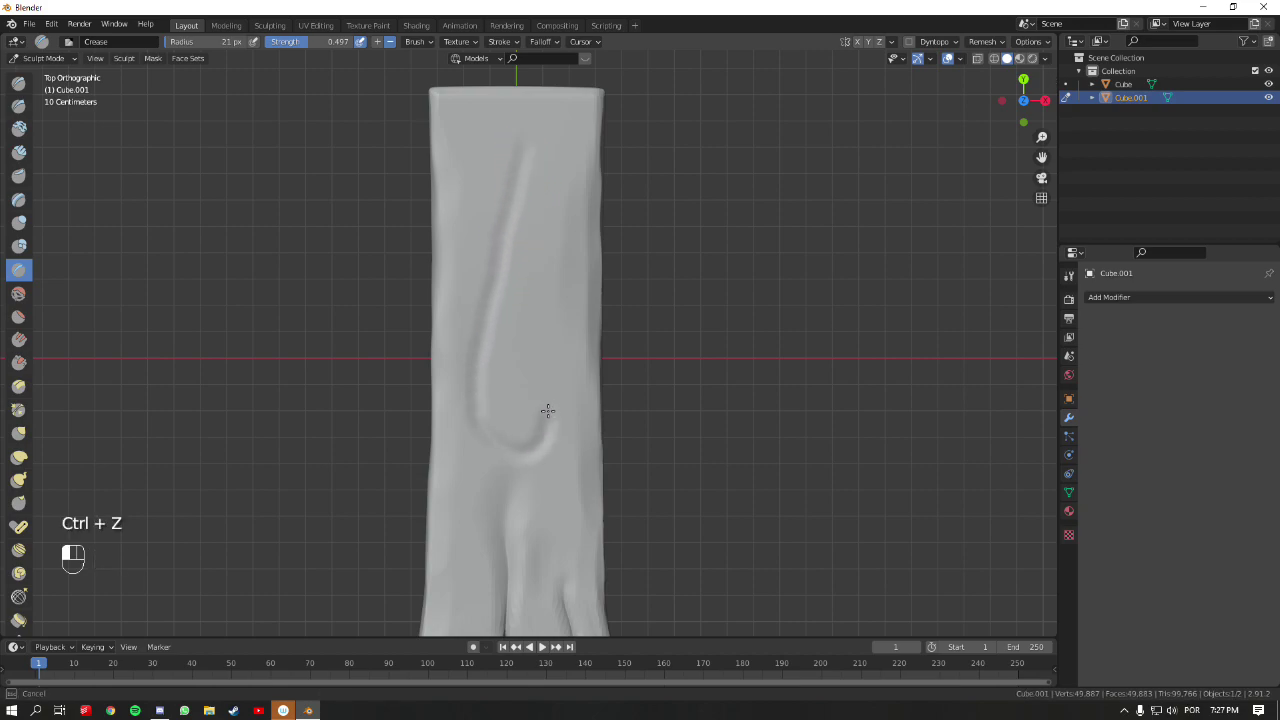
{"action": "key", "text": "ctrl+z"}
{"action": "left_click_drag", "start_coordinate": [513, 300], "coordinate": [507, 443]}
{"action": "left_click_drag", "start_coordinate": [563, 380], "coordinate": [530, 368]}
{"action": "key", "text": "ctrl+z"}
{"action": "mouse_move", "coordinate": [491, 171]}
{"action": "left_mouse_down"}
{"action": "mouse_move", "coordinate": [520, 246]}
{"action": "mouse_move", "coordinate": [491, 382]}
{"action": "mouse_move", "coordinate": [537, 480]}
{"action": "left_mouse_up"}
{"action": "key", "text": "ctrl+z"}
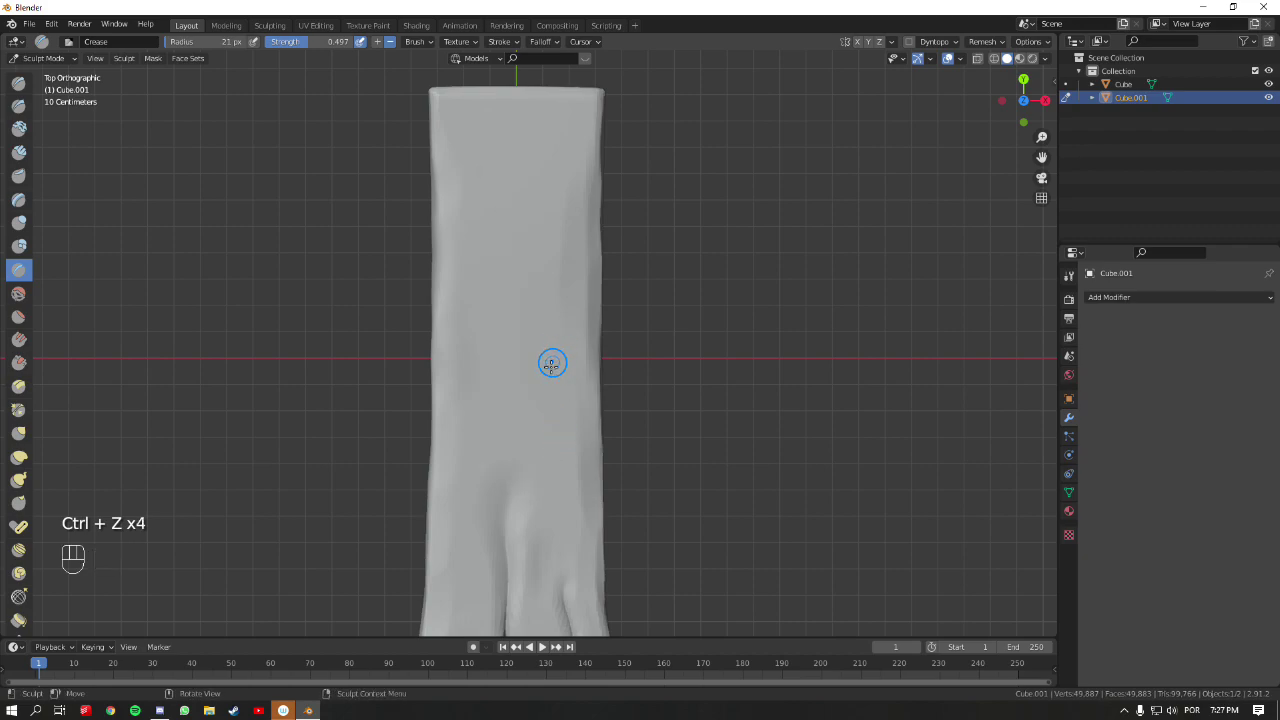
- Carve a wood-grain swirl in the middle of the plank's top face, with curved tails running toward both ends
{"action": "left_click_drag", "start_coordinate": [524, 434], "coordinate": [527, 407]}
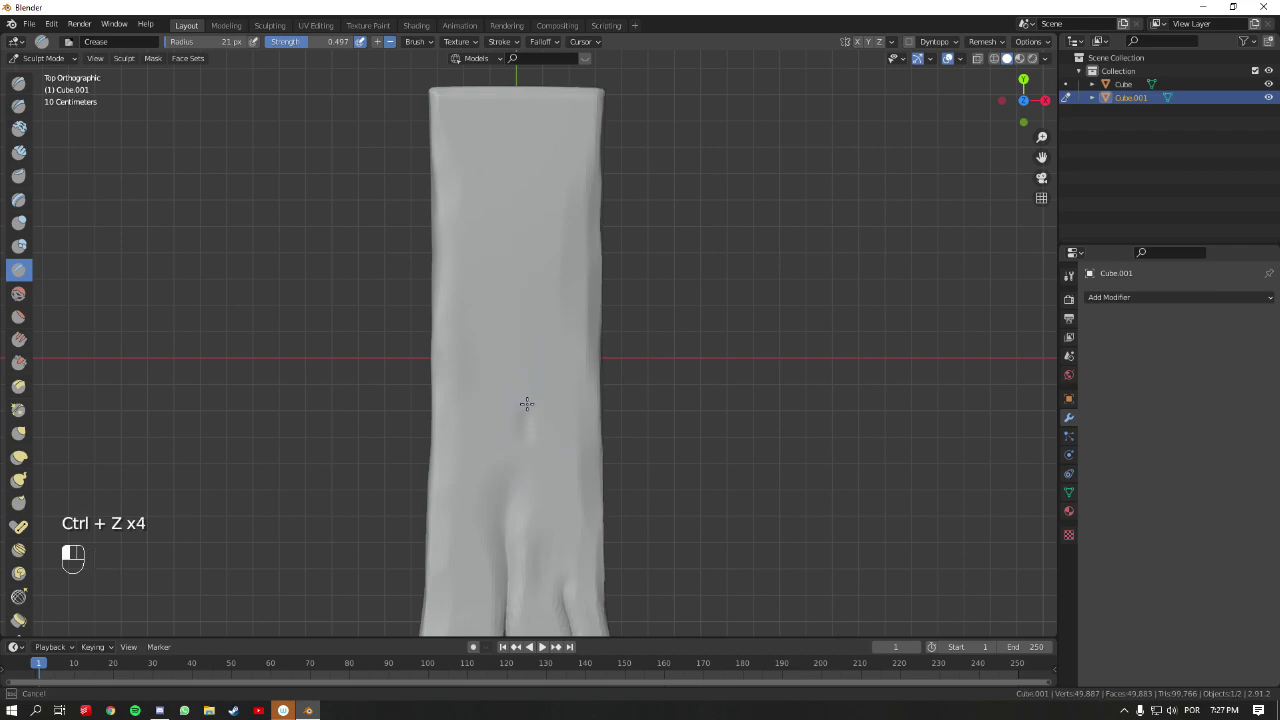
{"action": "left_click_drag", "start_coordinate": [559, 305], "coordinate": [508, 268]}
{"action": "left_click_drag", "start_coordinate": [487, 168], "coordinate": [466, 270]}
{"action": "mouse_move", "coordinate": [512, 364]}
{"action": "left_mouse_down"}
{"action": "mouse_move", "coordinate": [539, 303]}
{"action": "mouse_move", "coordinate": [525, 312]}
{"action": "mouse_move", "coordinate": [531, 263]}
{"action": "mouse_move", "coordinate": [555, 340]}
{"action": "mouse_move", "coordinate": [529, 477]}
{"action": "left_mouse_up"}
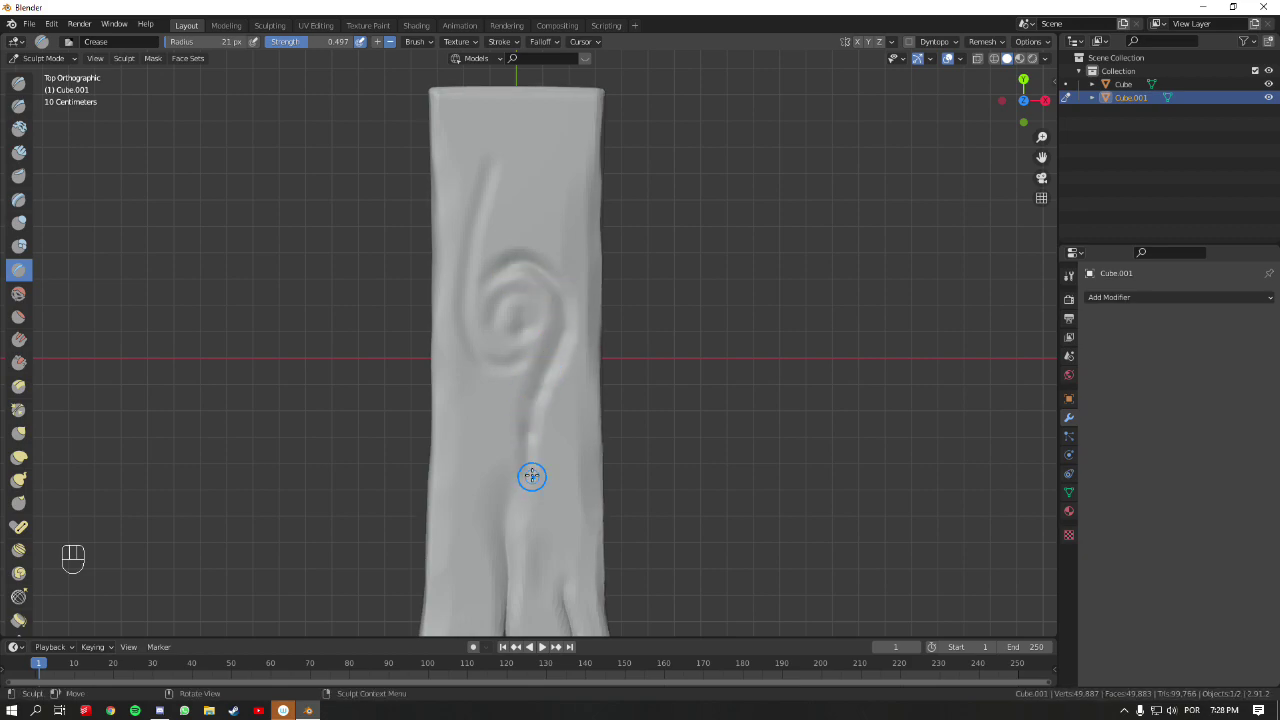
- Retrace the swirl and its tails with crease strokes to deepen the grooves, and undo the last extra stroke
{"action": "mouse_move", "coordinate": [526, 417]}
{"action": "left_mouse_down"}
{"action": "mouse_move", "coordinate": [555, 295]}
{"action": "mouse_move", "coordinate": [504, 287]}
{"action": "left_mouse_up"}
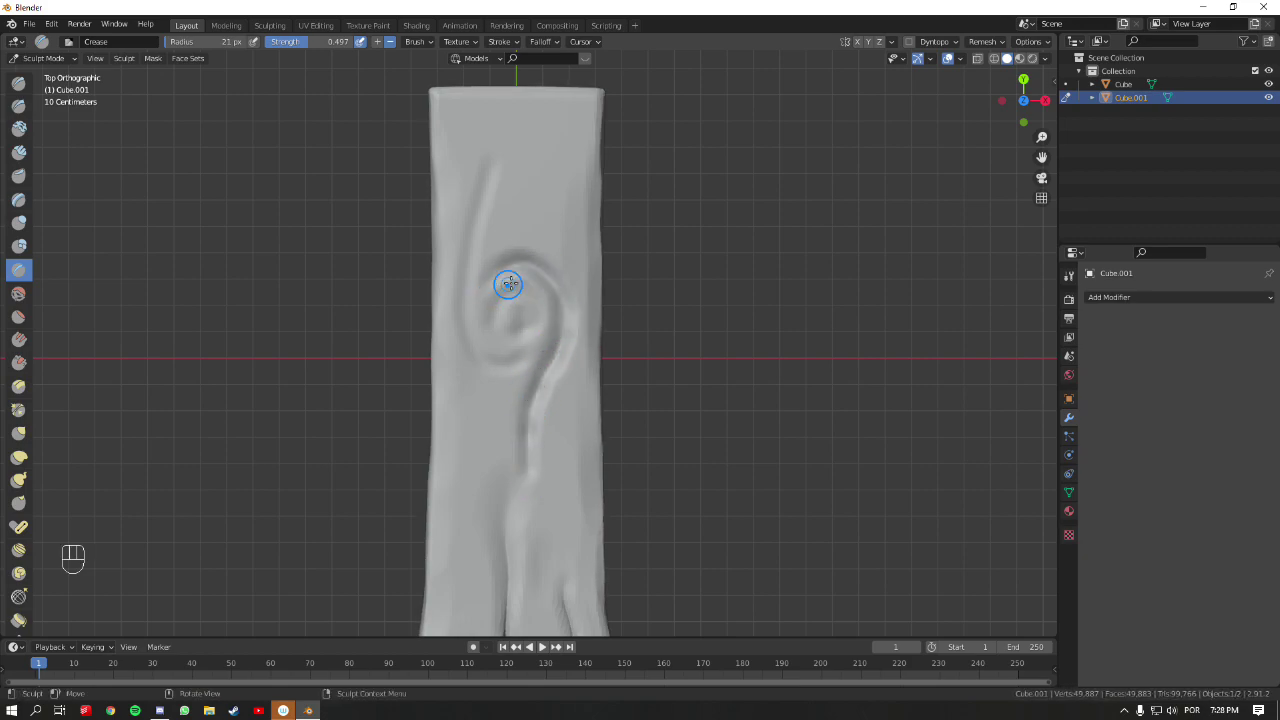
{"action": "mouse_move", "coordinate": [492, 165]}
{"action": "left_mouse_down"}
{"action": "mouse_move", "coordinate": [463, 277]}
{"action": "mouse_move", "coordinate": [488, 352]}
{"action": "mouse_move", "coordinate": [523, 362]}
{"action": "left_mouse_up"}
{"action": "mouse_move", "coordinate": [513, 318]}
{"action": "left_mouse_down"}
{"action": "mouse_move", "coordinate": [503, 300]}
{"action": "mouse_move", "coordinate": [507, 330]}
{"action": "mouse_move", "coordinate": [514, 280]}
{"action": "mouse_move", "coordinate": [531, 286]}
{"action": "left_mouse_up"}
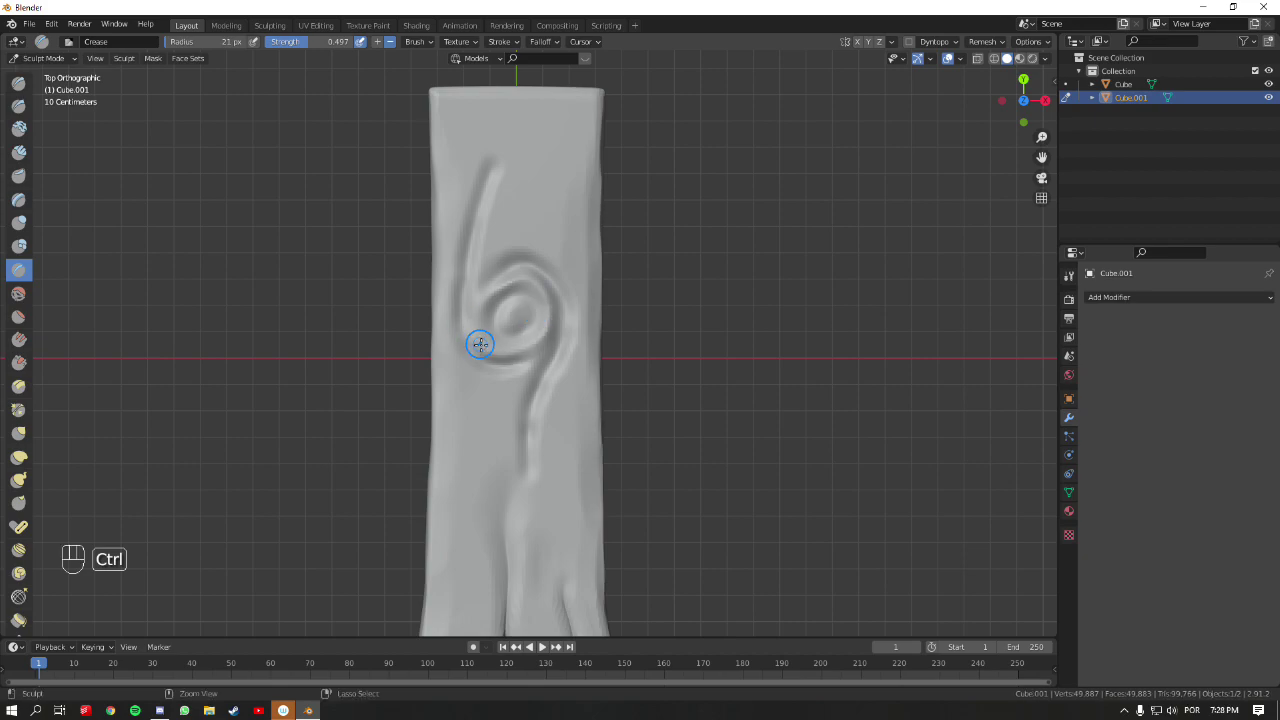
{"action": "mouse_move", "coordinate": [586, 337]}
{"action": "middle_mouse_down"}
{"action": "mouse_move", "coordinate": [703, 236]}
{"action": "mouse_move", "coordinate": [712, 263]}
{"action": "mouse_move", "coordinate": [592, 348]}
{"action": "middle_mouse_up"}
{"action": "middle_click_drag", "start_coordinate": [592, 348], "coordinate": [598, 290], "text": "ctrl"}
{"action": "left_click_drag", "start_coordinate": [462, 182], "coordinate": [455, 140], "text": "shift"}
{"action": "middle_click_drag", "start_coordinate": [513, 138], "coordinate": [521, 311], "text": "ctrl"}
{"action": "key", "text": "ctrl+z"}
- Scrape down the raised ridges of the swirl and its tails with the ScrapePeaks brush at a 60 px radius, and undo the last stroke
{"action": "key", "text": "KP_7"}
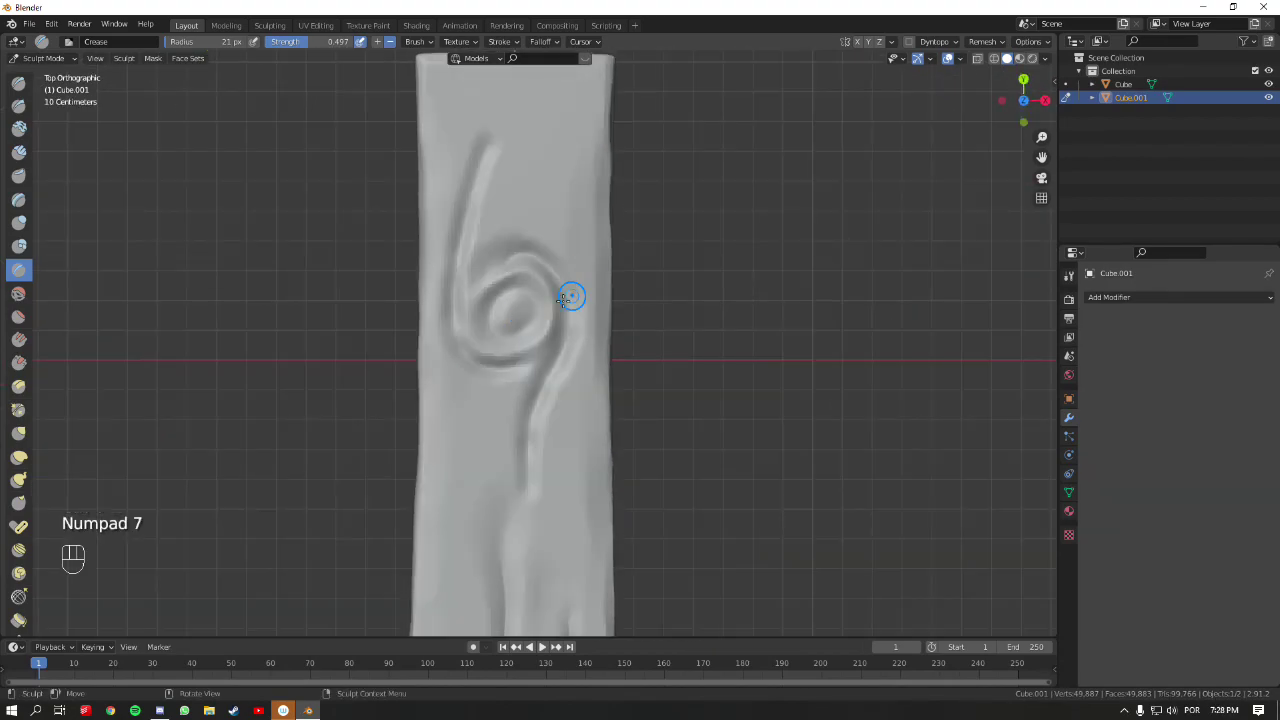
{"action": "left_click", "coordinate": [19, 362]}
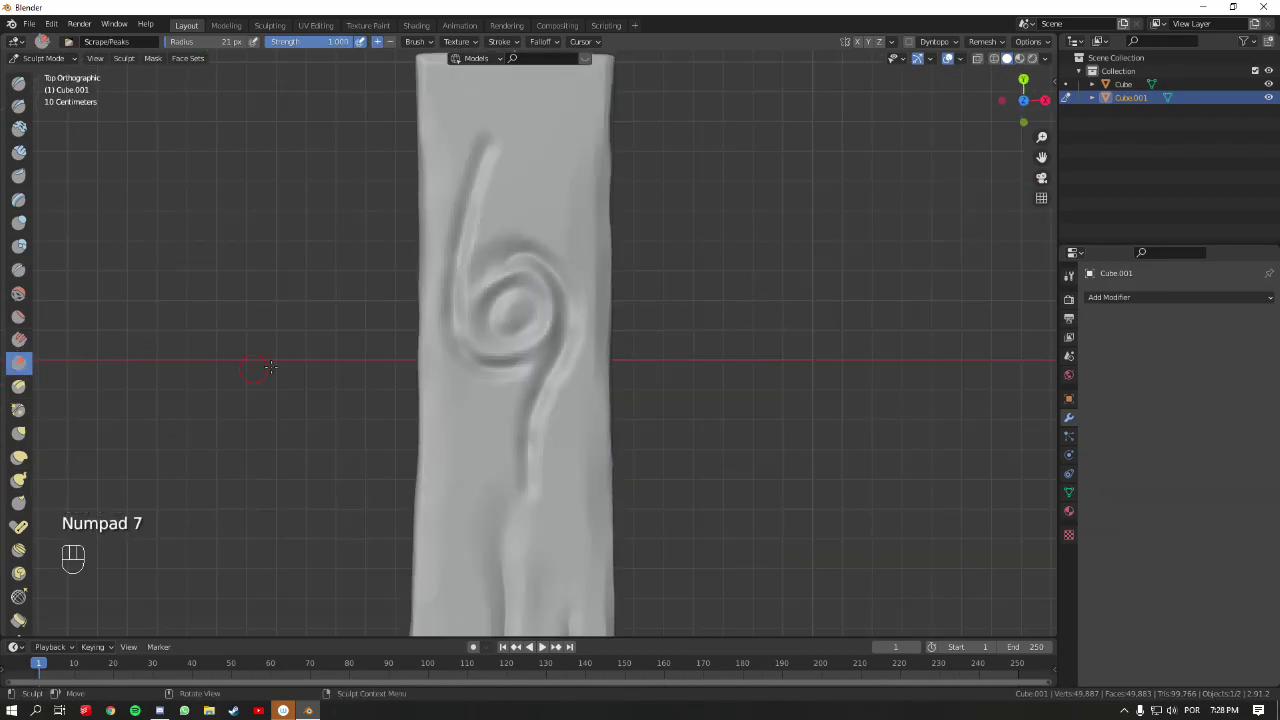
{"action": "middle_click_drag", "start_coordinate": [517, 311], "coordinate": [506, 242], "text": "ctrl"}
{"action": "key", "text": "f"}
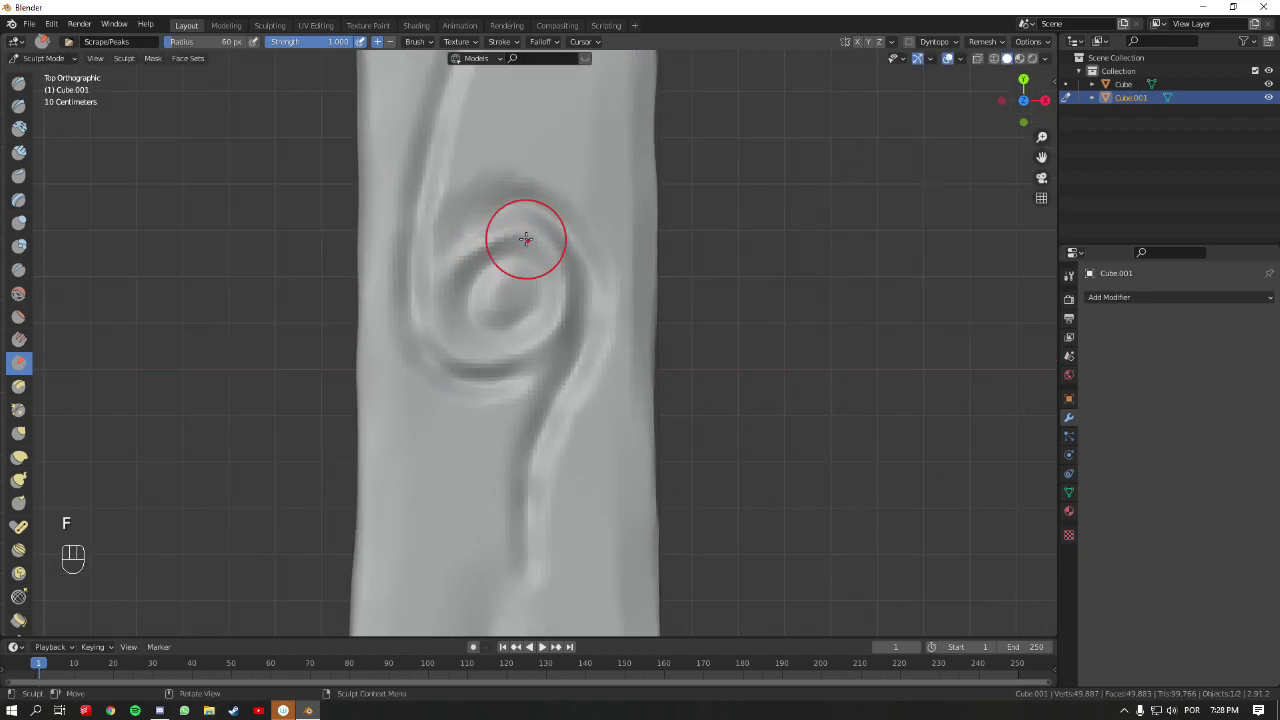
{"action": "mouse_move", "coordinate": [447, 345]}
{"action": "left_mouse_down"}
{"action": "mouse_move", "coordinate": [500, 349]}
{"action": "mouse_move", "coordinate": [554, 313]}
{"action": "left_mouse_up"}
{"action": "left_click_drag", "start_coordinate": [455, 230], "coordinate": [530, 184]}
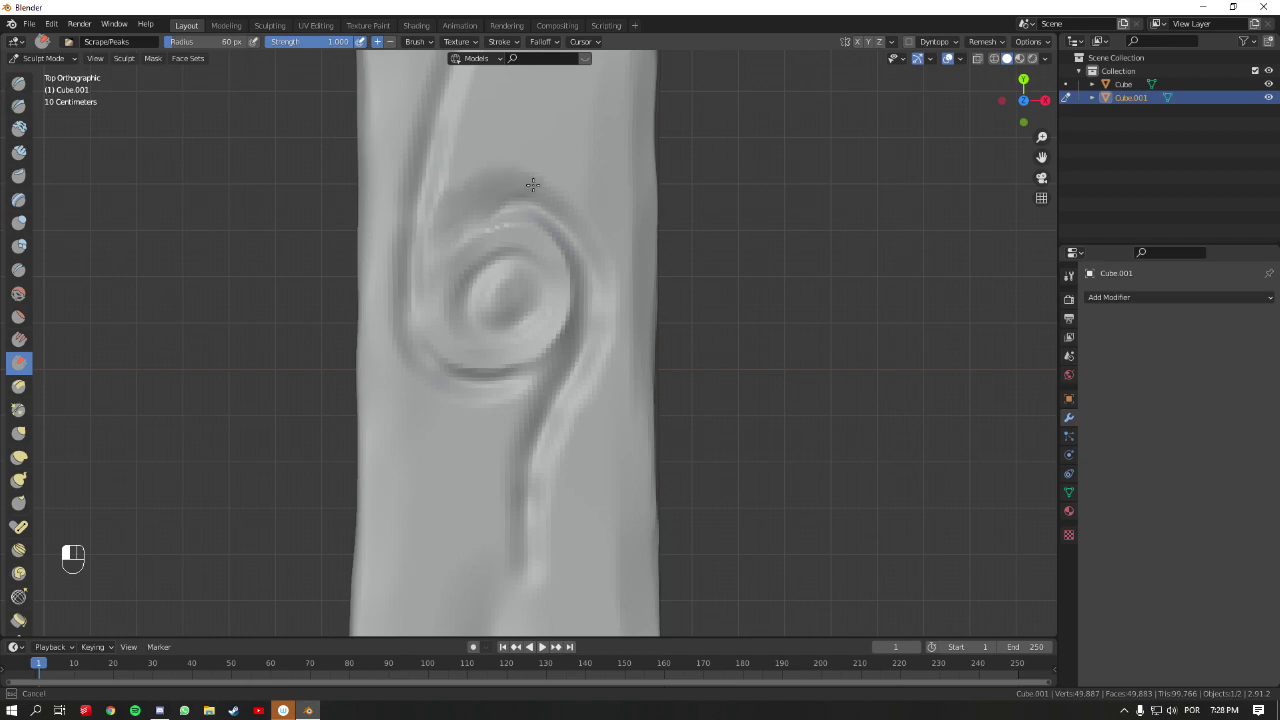
{"action": "mouse_move", "coordinate": [614, 351]}
{"action": "left_mouse_down"}
{"action": "mouse_move", "coordinate": [589, 426]}
{"action": "mouse_move", "coordinate": [543, 423]}
{"action": "mouse_move", "coordinate": [514, 449]}
{"action": "mouse_move", "coordinate": [507, 545]}
{"action": "left_mouse_up"}
{"action": "left_click_drag", "start_coordinate": [504, 593], "coordinate": [503, 604]}
{"action": "middle_click_drag", "start_coordinate": [555, 331], "coordinate": [530, 410], "text": "ctrl"}
{"action": "key", "text": "ctrl+z"}
- Smooth away the wood-grain swirl and both of its curved tails from the plank's top face
{"action": "mouse_move", "coordinate": [483, 363]}
{"action": "left_mouse_down"}
{"action": "mouse_move", "coordinate": [477, 337]}
{"action": "mouse_move", "coordinate": [510, 295]}
{"action": "mouse_move", "coordinate": [492, 314]}
{"action": "mouse_move", "coordinate": [472, 272]}
{"action": "mouse_move", "coordinate": [478, 205]}
{"action": "left_mouse_up"}
{"action": "left_click_drag", "start_coordinate": [463, 277], "coordinate": [491, 139]}
{"action": "mouse_move", "coordinate": [535, 203]}
{"action": "middle_mouse_down", "text": "shift"}
{"action": "mouse_move", "coordinate": [560, 243]}
{"action": "mouse_move", "coordinate": [549, 177]}
{"action": "mouse_move", "coordinate": [630, 158]}
{"action": "mouse_move", "coordinate": [560, 190]}
{"action": "middle_mouse_up", "text": "shift"}
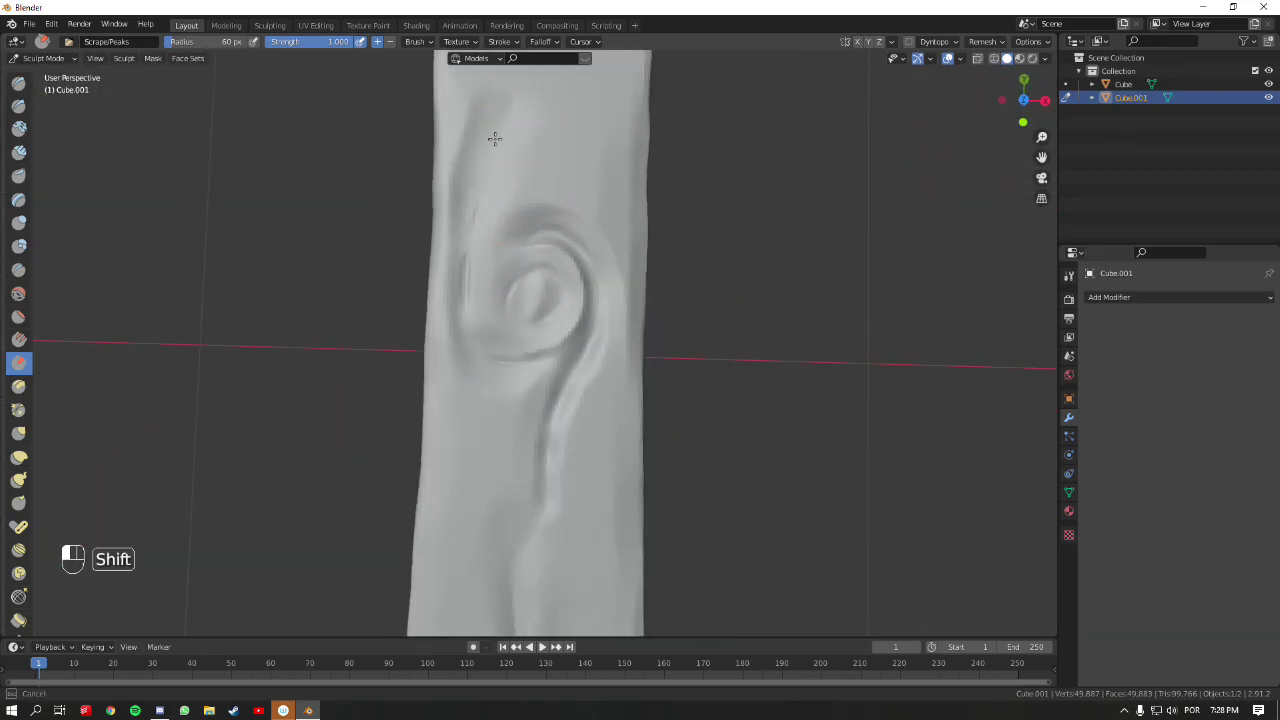
{"action": "left_click_drag", "start_coordinate": [481, 364], "coordinate": [560, 183], "text": "shift"}
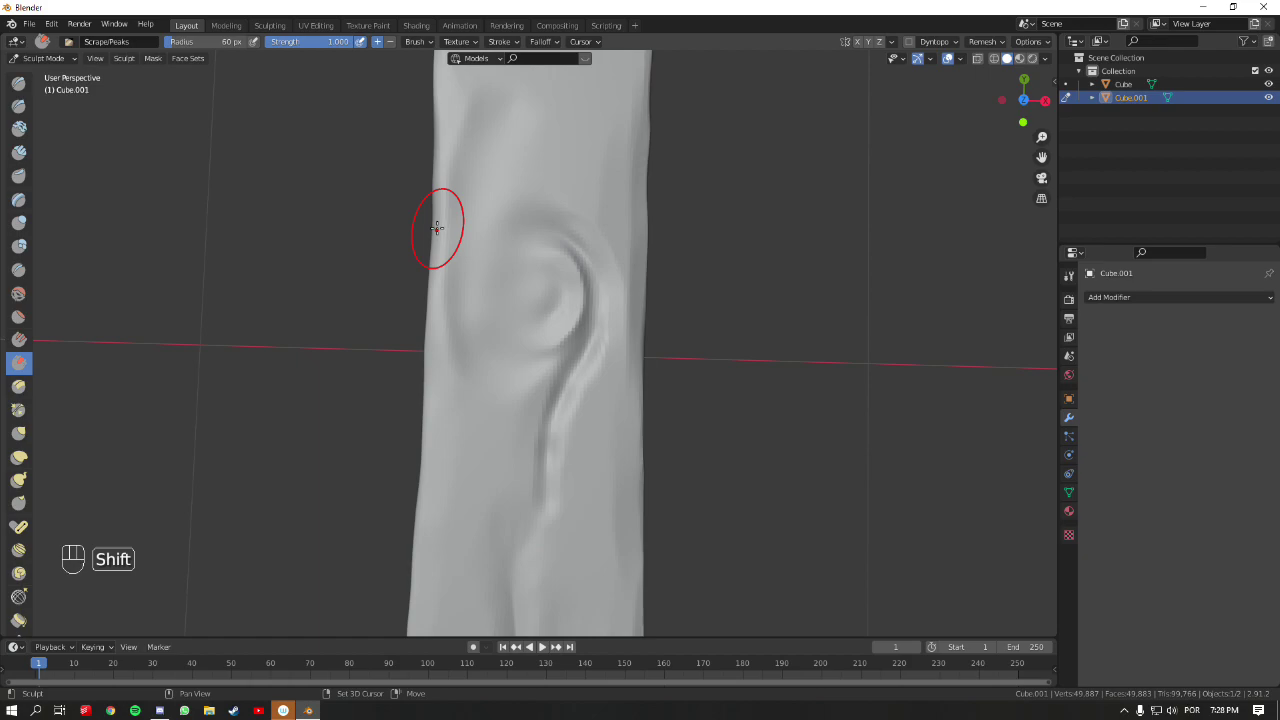
{"action": "mouse_move", "coordinate": [545, 270]}
{"action": "left_mouse_down", "text": "shift"}
{"action": "mouse_move", "coordinate": [537, 317]}
{"action": "mouse_move", "coordinate": [570, 260]}
{"action": "left_mouse_up", "text": "shift"}
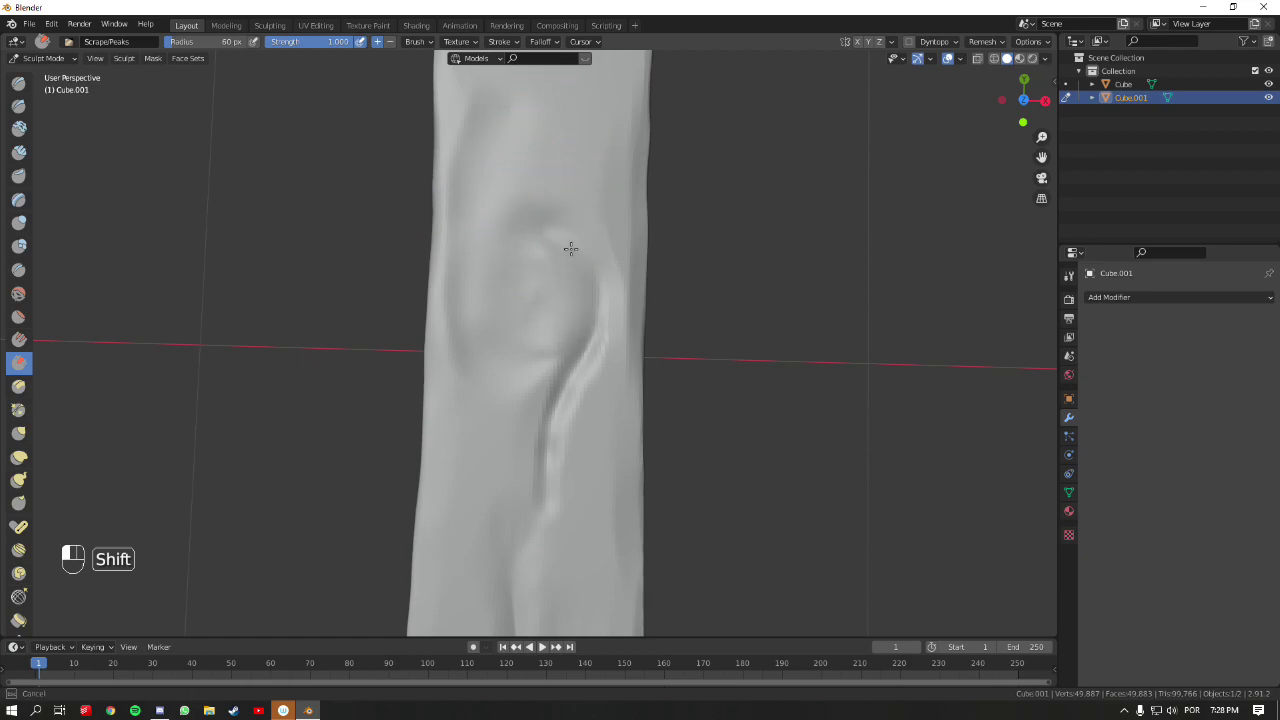
{"action": "mouse_move", "coordinate": [575, 209]}
{"action": "left_mouse_down", "text": "shift"}
{"action": "mouse_move", "coordinate": [571, 420]}
{"action": "mouse_move", "coordinate": [543, 476]}
{"action": "left_mouse_up", "text": "shift"}
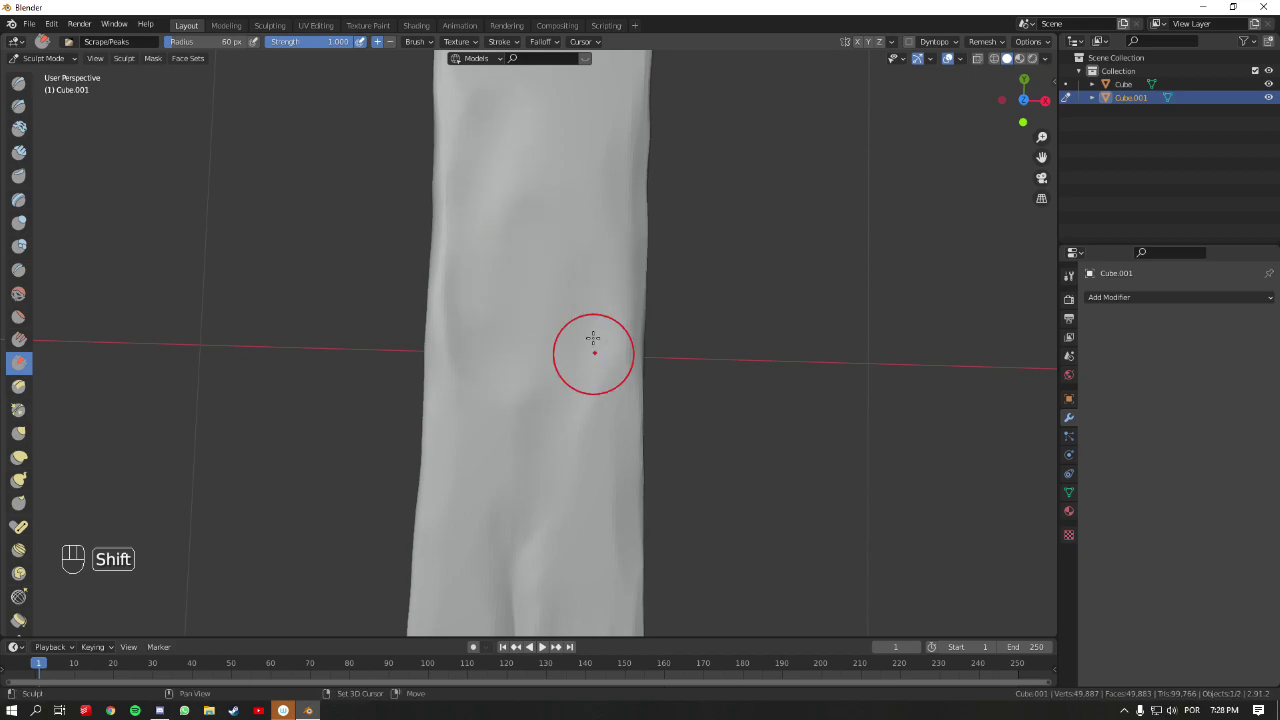
{"action": "mouse_move", "coordinate": [571, 334]}
{"action": "middle_mouse_down"}
{"action": "mouse_move", "coordinate": [597, 277]}
{"action": "mouse_move", "coordinate": [661, 231]}
{"action": "mouse_move", "coordinate": [543, 251]}
{"action": "middle_mouse_up"}
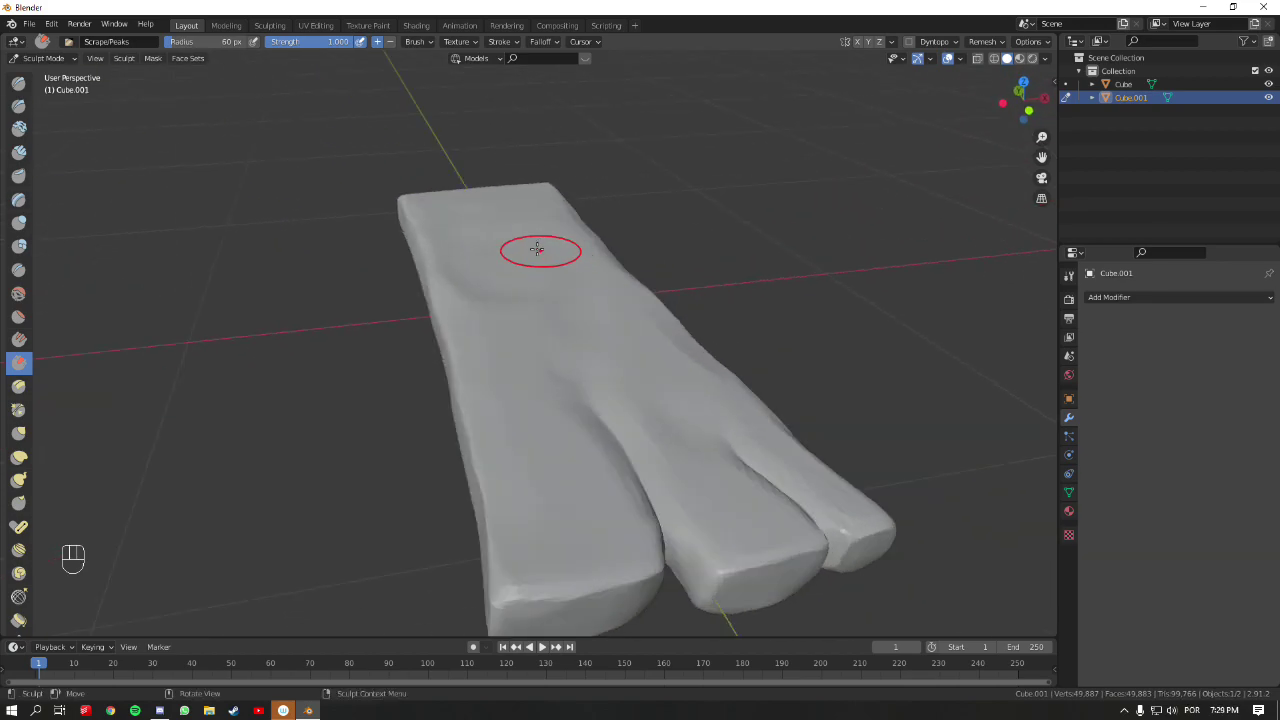
- Sketch an annotated swirl on the plank's top face, with wavy grain lines and a hatched crack around it
{"action": "key", "text": "KP_7"}
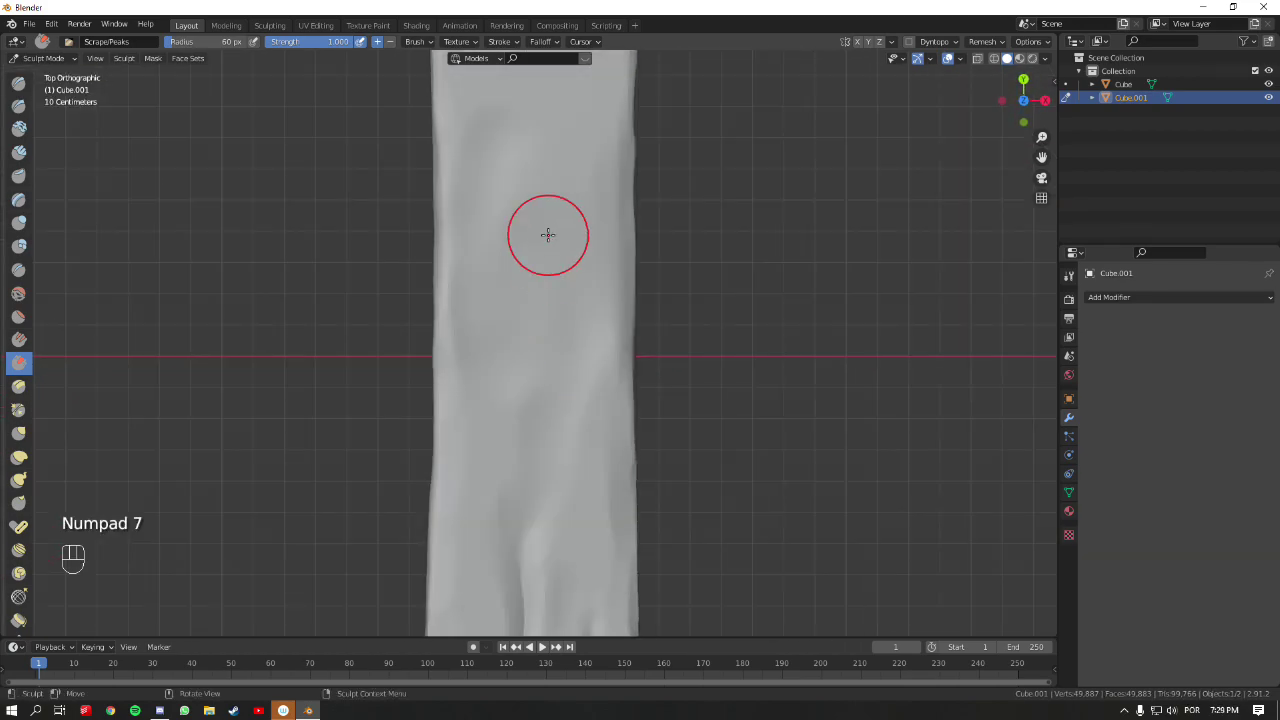
{"action": "key", "text": "space"}
{"action": "key", "text": "d"}
{"action": "mouse_move", "coordinate": [517, 108]}
{"action": "left_mouse_down"}
{"action": "mouse_move", "coordinate": [496, 282]}
{"action": "mouse_move", "coordinate": [551, 374]}
{"action": "mouse_move", "coordinate": [525, 310]}
{"action": "mouse_move", "coordinate": [511, 340]}
{"action": "left_mouse_up"}
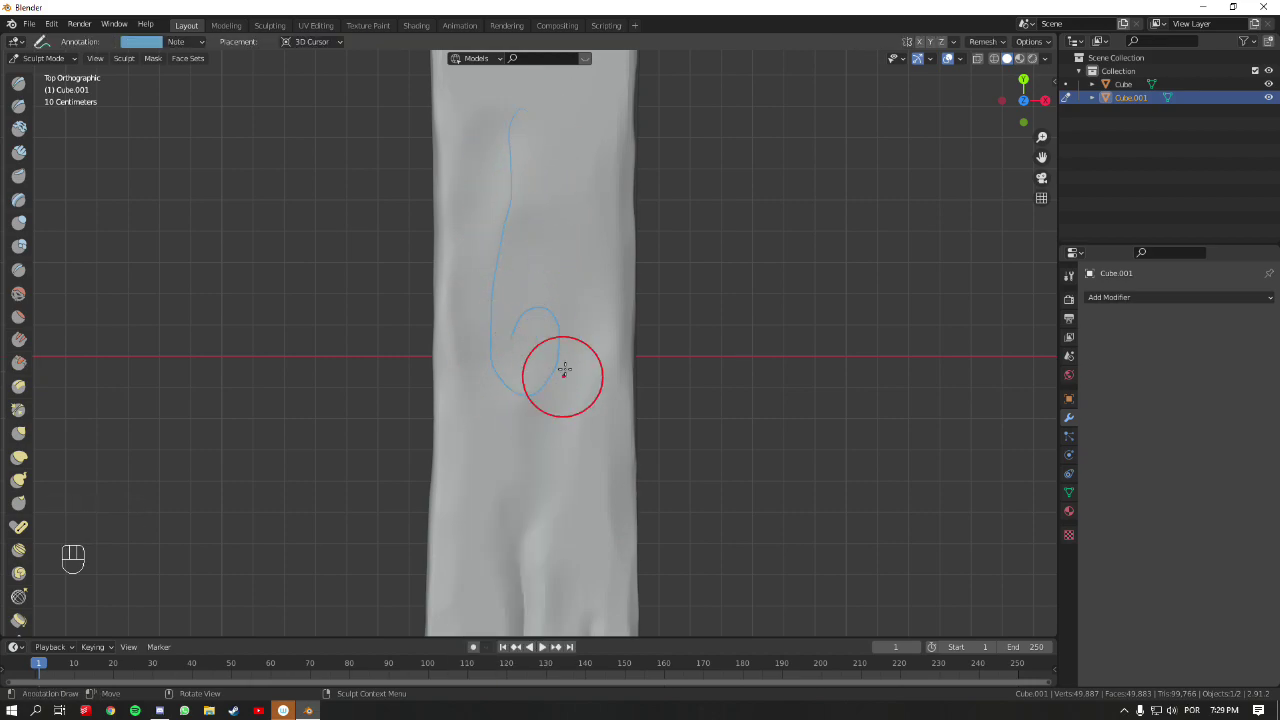
{"action": "mouse_move", "coordinate": [571, 288]}
{"action": "left_mouse_down"}
{"action": "mouse_move", "coordinate": [586, 329]}
{"action": "mouse_move", "coordinate": [562, 482]}
{"action": "mouse_move", "coordinate": [569, 520]}
{"action": "left_mouse_up"}
{"action": "mouse_move", "coordinate": [470, 370]}
{"action": "left_mouse_down"}
{"action": "mouse_move", "coordinate": [491, 488]}
{"action": "mouse_move", "coordinate": [480, 533]}
{"action": "left_mouse_up"}
{"action": "left_click_drag", "start_coordinate": [550, 271], "coordinate": [596, 149]}
{"action": "mouse_move", "coordinate": [643, 157]}
{"action": "middle_mouse_down", "text": "shift"}
{"action": "mouse_move", "coordinate": [668, 212]}
{"action": "mouse_move", "coordinate": [629, 200]}
{"action": "middle_mouse_up", "text": "shift"}
{"action": "left_click_drag", "start_coordinate": [583, 124], "coordinate": [598, 318]}
{"action": "left_click_drag", "start_coordinate": [572, 180], "coordinate": [560, 199]}
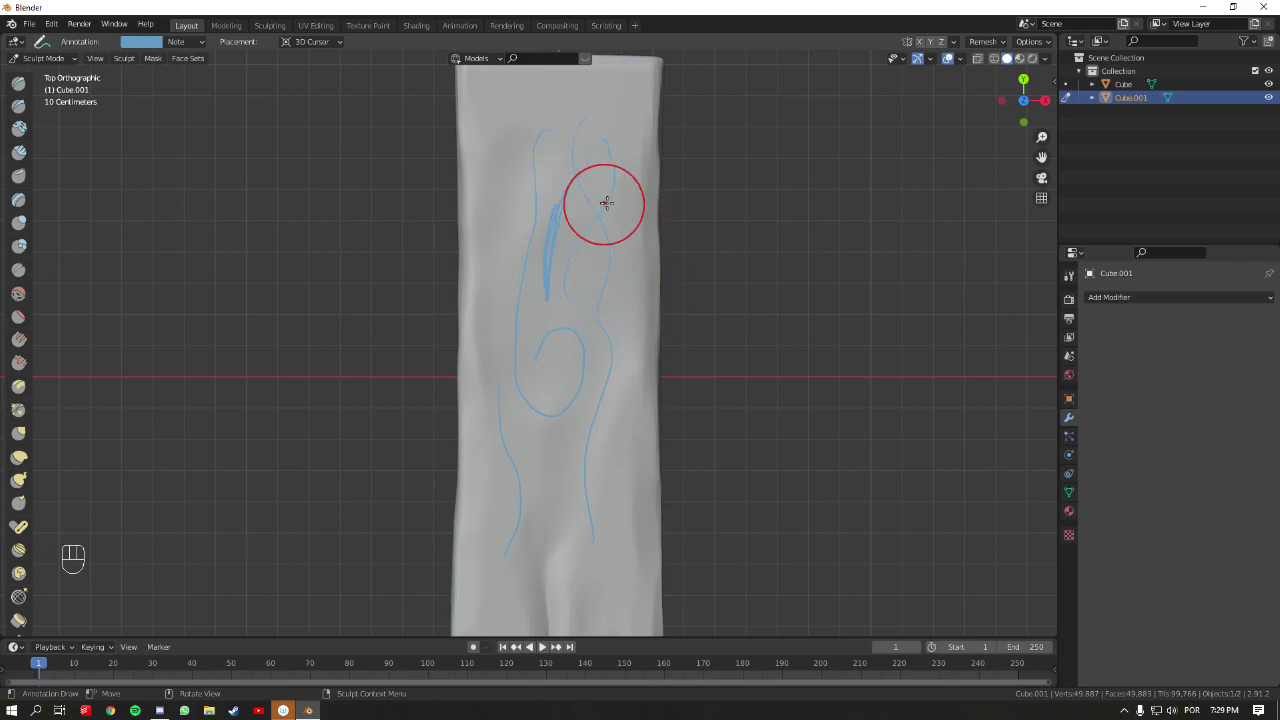
- Undo the annotated grain lines and remove the remaining swirl sketch from the plank
{"action": "key", "text": "ctrl+z"}
{"action": "key", "text": "ctrl+z"}
{"action": "key", "text": "ctrl+z"}
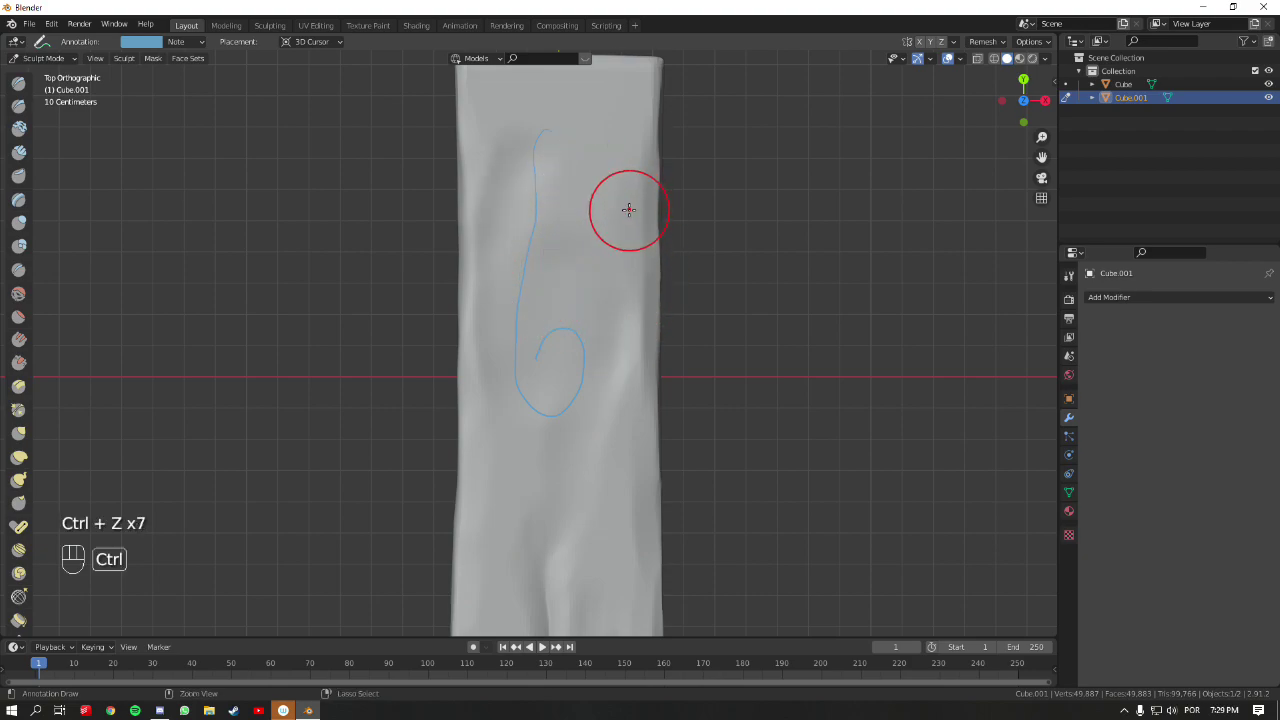
{"action": "key", "text": "ctrl+z"}
{"action": "key", "text": "ctrl+shift+x"}
{"action": "key", "text": "ctrl+shift+z"}
{"action": "key", "text": "ctrl+shift+x"}
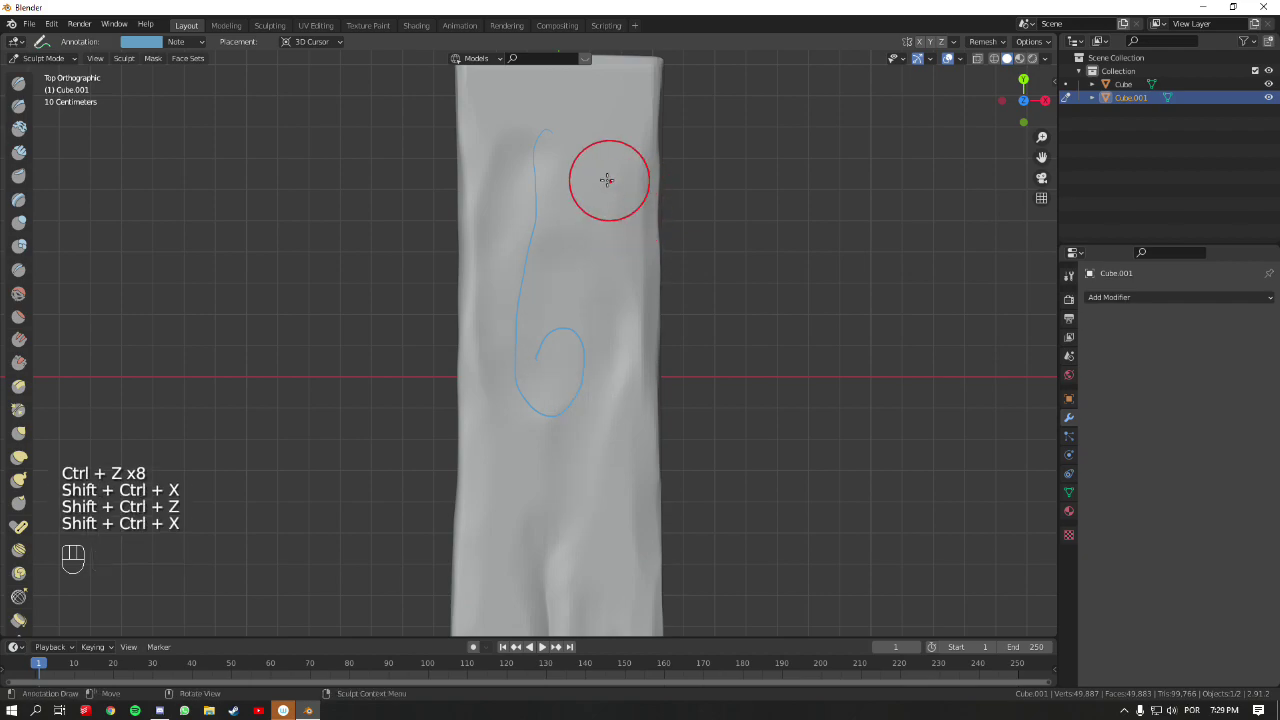
{"action": "key", "text": "ctrl+Tab"}
{"action": "left_click", "coordinate": [567, 218]}
{"action": "mouse_move", "coordinate": [551, 122]}
{"action": "left_mouse_down", "text": "ctrl"}
{"action": "mouse_move", "coordinate": [532, 223]}
{"action": "mouse_move", "coordinate": [527, 415]}
{"action": "mouse_move", "coordinate": [592, 326]}
{"action": "mouse_move", "coordinate": [593, 378]}
{"action": "left_mouse_up", "text": "ctrl"}
{"action": "middle_click_drag", "start_coordinate": [592, 233], "coordinate": [560, 396], "text": "ctrl"}
{"action": "middle_click_drag", "start_coordinate": [589, 298], "coordinate": [555, 268]}
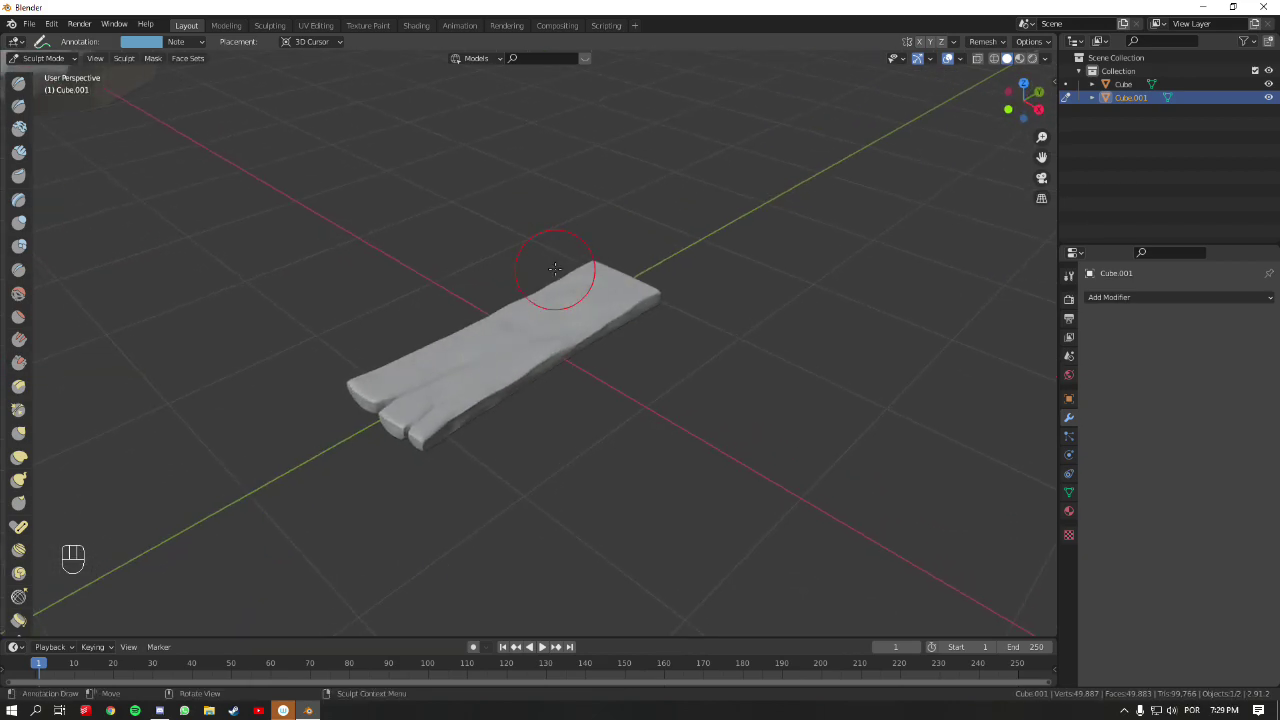
- Switch to the Draw brush at a 60 px radius and smooth the area above and around the cracks at the broken end
{"action": "middle_click_drag", "start_coordinate": [619, 328], "coordinate": [641, 348]}
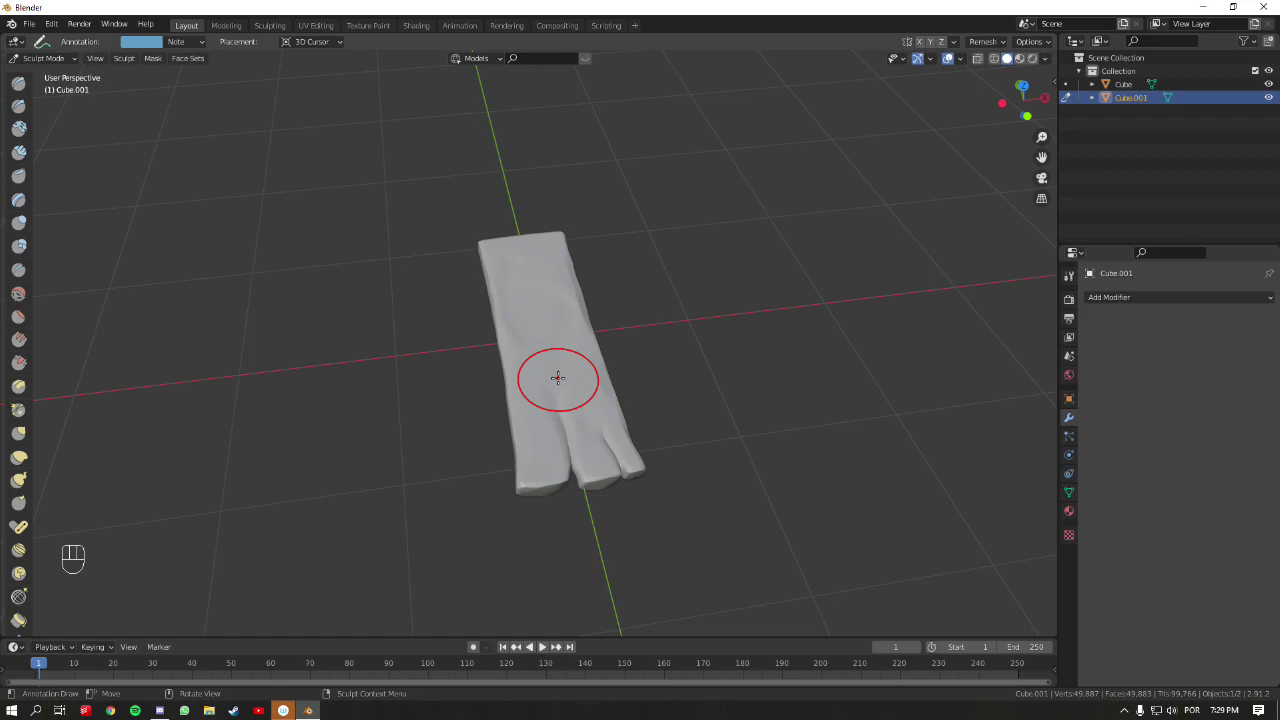
{"action": "key", "text": "KP_7"}
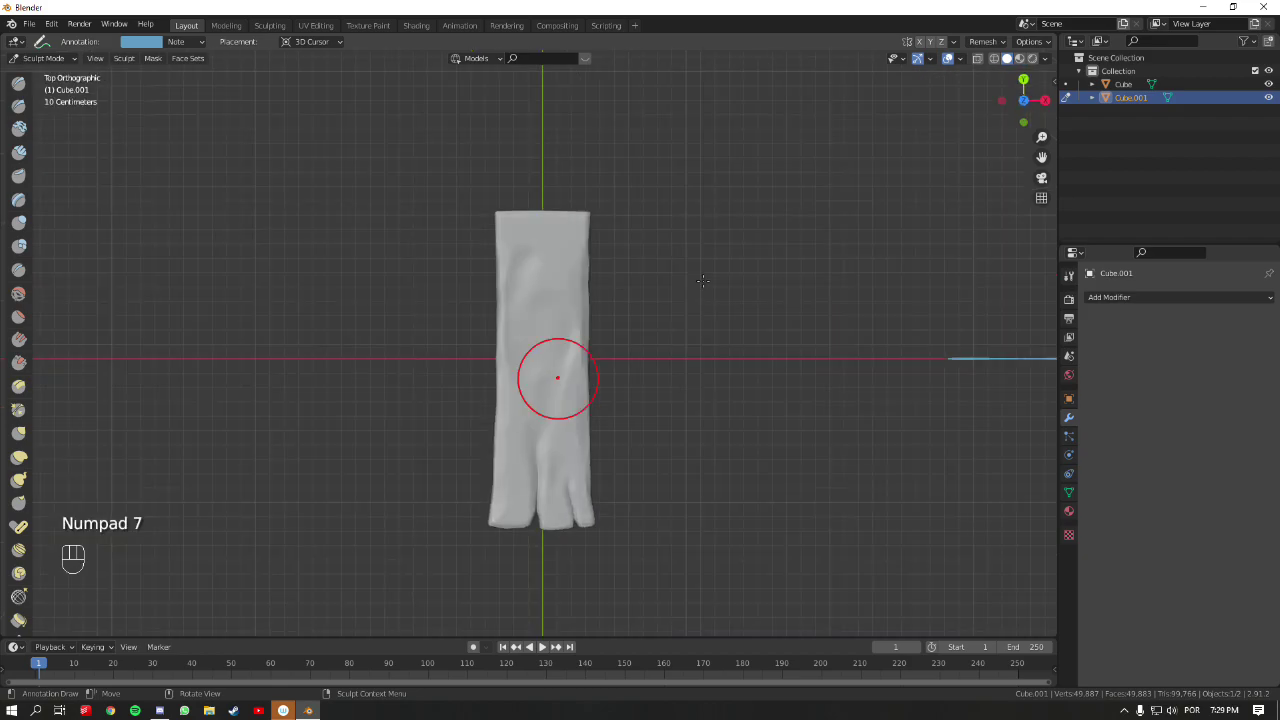
{"action": "mouse_move", "coordinate": [552, 440]}
{"action": "middle_mouse_down", "text": "shift"}
{"action": "mouse_move", "coordinate": [558, 388]}
{"action": "mouse_move", "coordinate": [606, 334]}
{"action": "middle_mouse_up", "text": "shift"}
{"action": "left_click_drag", "start_coordinate": [547, 442], "coordinate": [552, 437], "text": "shift"}
{"action": "middle_click_drag", "start_coordinate": [586, 449], "coordinate": [586, 371], "text": "ctrl"}
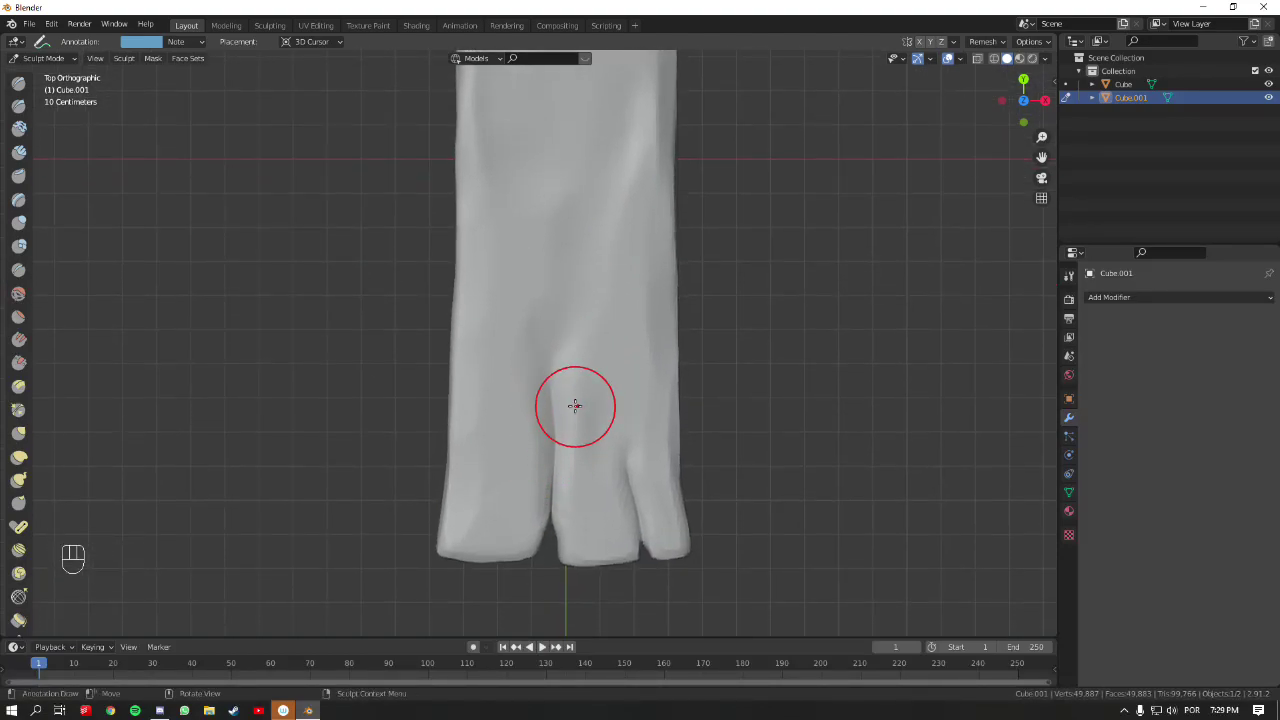
{"action": "key", "text": "space"}
{"action": "key", "text": "x"}
{"action": "left_click_drag", "start_coordinate": [557, 379], "coordinate": [548, 406], "text": "shift"}
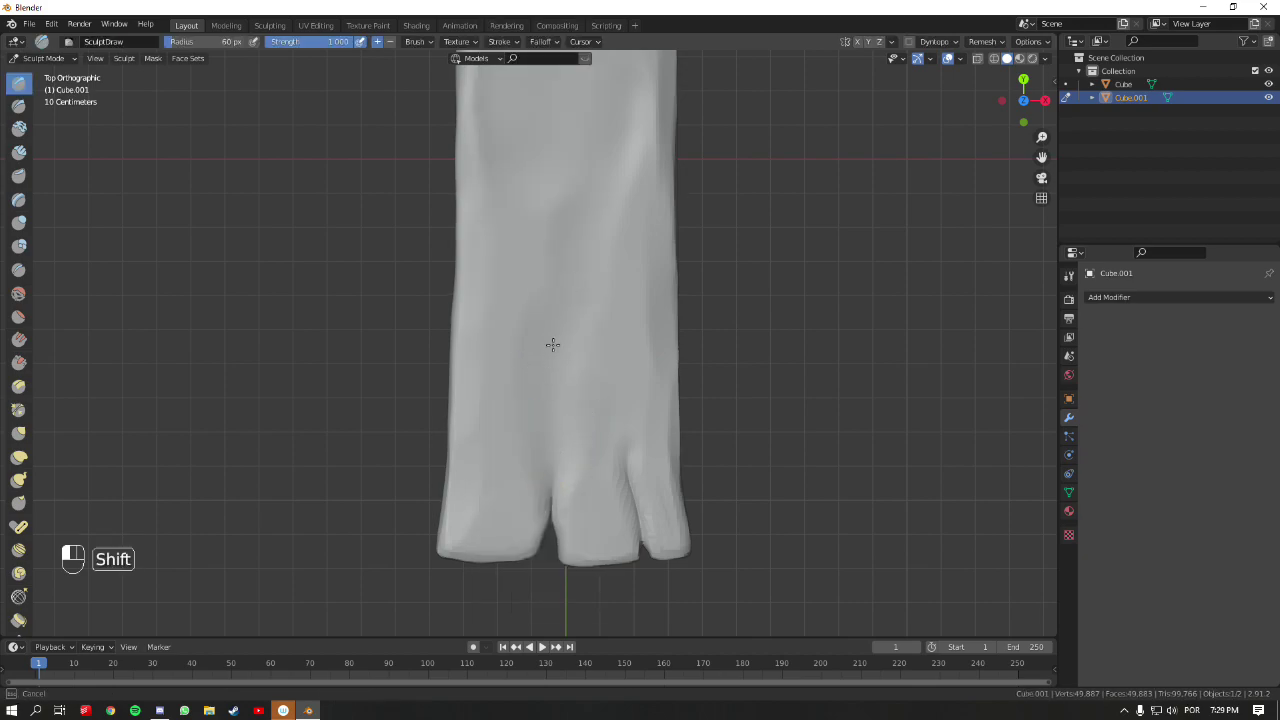
{"action": "mouse_move", "coordinate": [557, 243]}
{"action": "middle_mouse_down", "text": "ctrl"}
{"action": "mouse_move", "coordinate": [617, 400]}
{"action": "mouse_move", "coordinate": [647, 360]}
{"action": "mouse_move", "coordinate": [655, 390]}
{"action": "mouse_move", "coordinate": [697, 346]}
{"action": "mouse_move", "coordinate": [586, 336]}
{"action": "mouse_move", "coordinate": [590, 390]}
{"action": "mouse_move", "coordinate": [622, 467]}
{"action": "mouse_move", "coordinate": [604, 460]}
{"action": "middle_mouse_up", "text": "ctrl"}
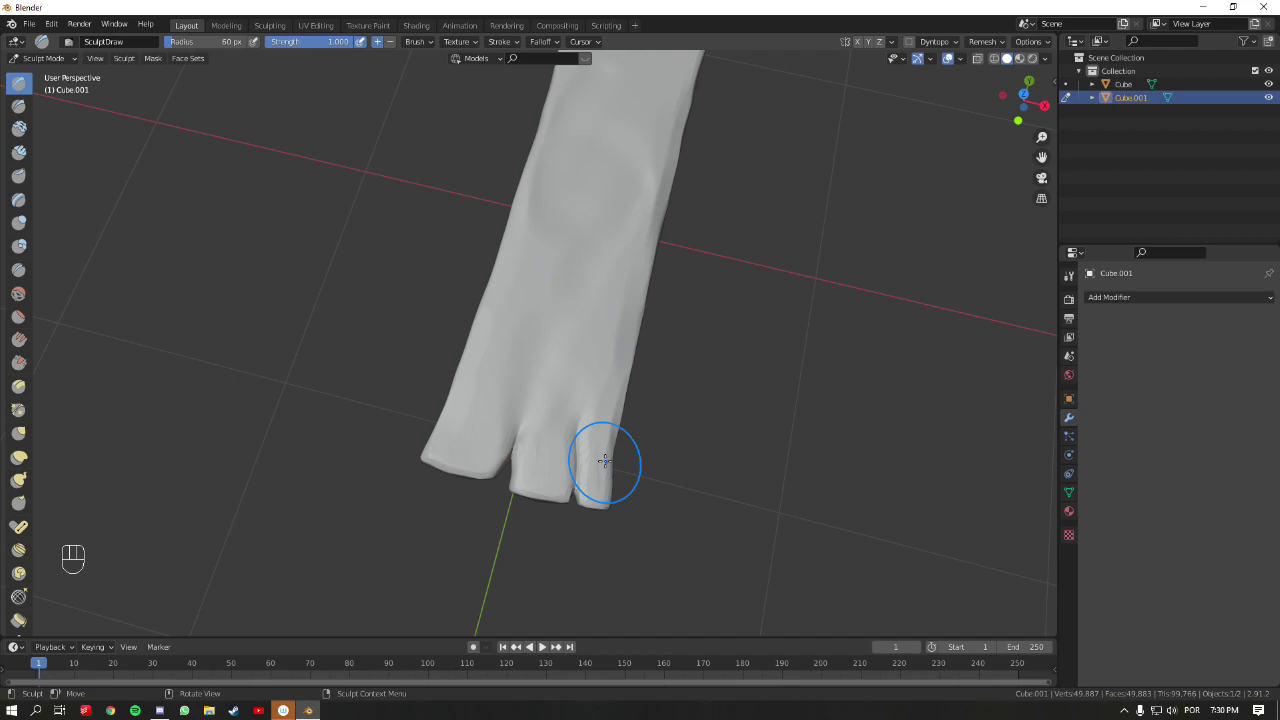
- Go to the front view beside the handwritten brush notes, switch to Object Mode and deselect the plank
{"action": "key", "text": "KP_1"}
{"action": "middle_click_drag", "start_coordinate": [686, 184], "coordinate": [655, 391], "text": "ctrl"}
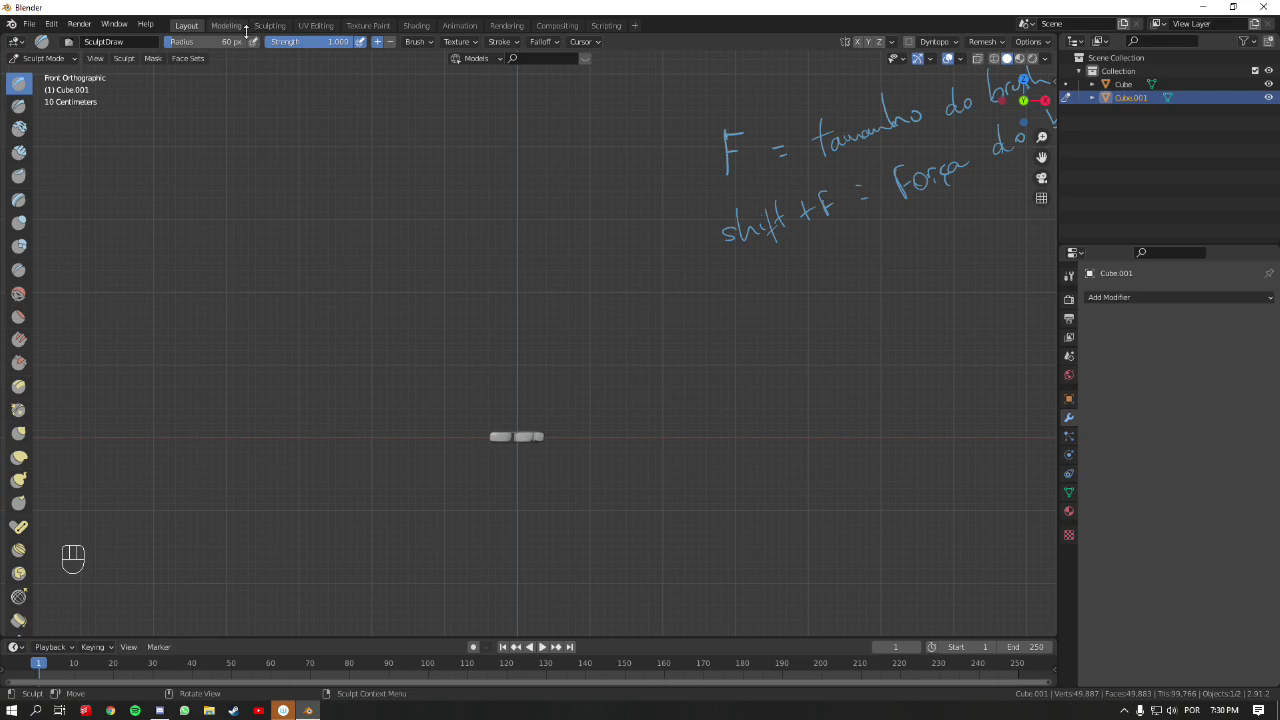
{"action": "middle_click_drag", "start_coordinate": [581, 225], "coordinate": [397, 580], "text": "shift"}
{"action": "middle_click_drag", "start_coordinate": [562, 337], "coordinate": [554, 352], "text": "shift"}
{"action": "key", "text": "space"}
{"action": "key", "text": "d"}
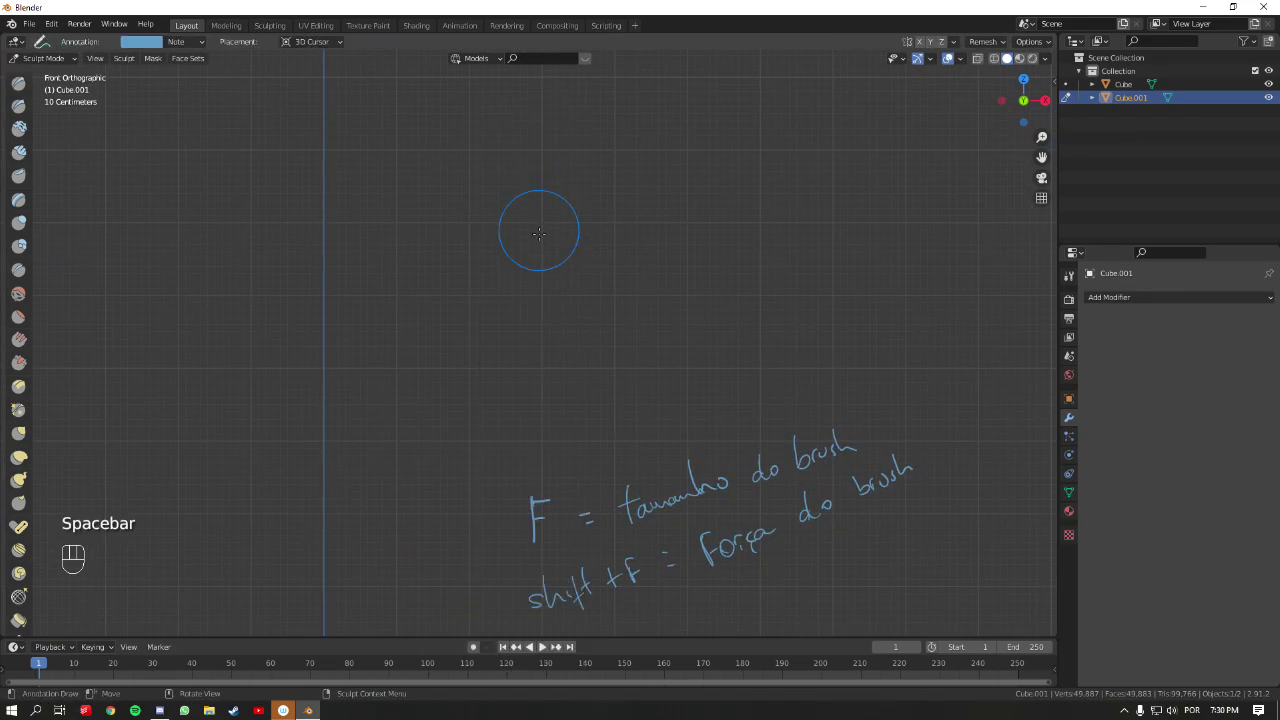
{"action": "key", "text": "ctrl+Tab"}
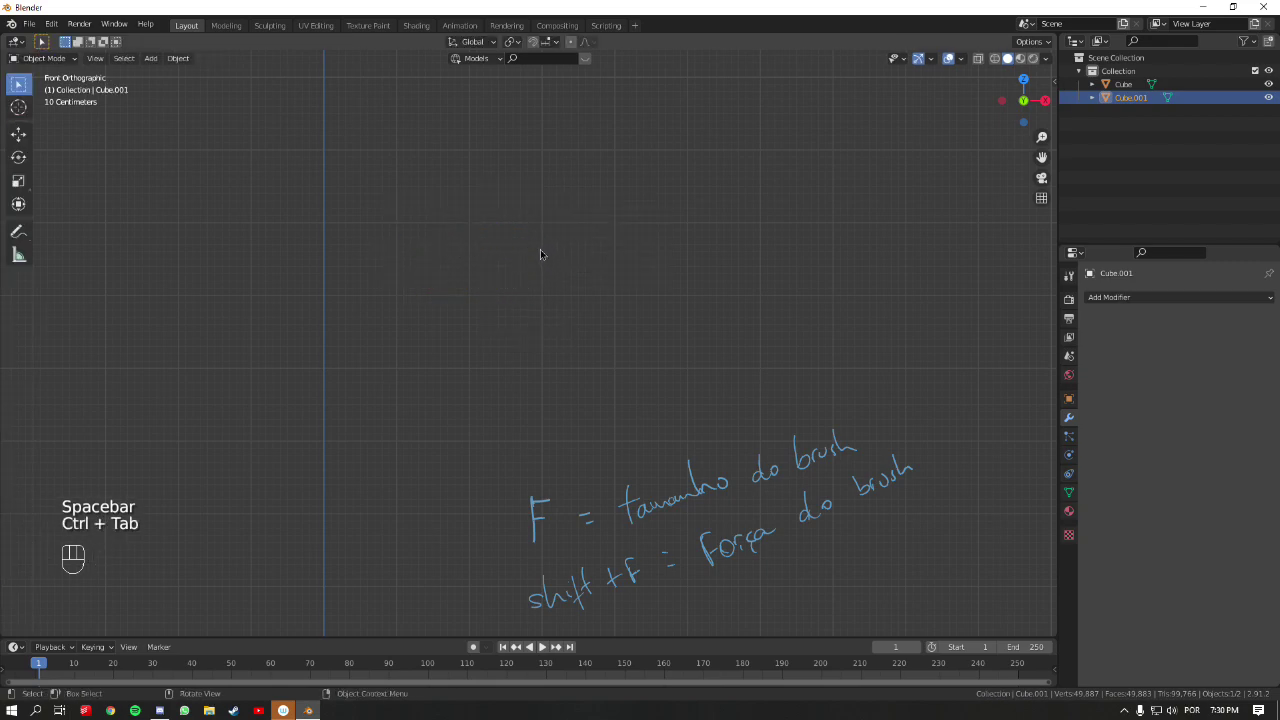
{"action": "left_click", "coordinate": [565, 313]}
- Handwrite the annotation "Modelagem (Layout)" above the brush shortcut notes
{"action": "key", "text": "space"}
{"action": "key", "text": "d"}
{"action": "middle_click_drag", "start_coordinate": [595, 297], "coordinate": [564, 275], "text": "shift"}
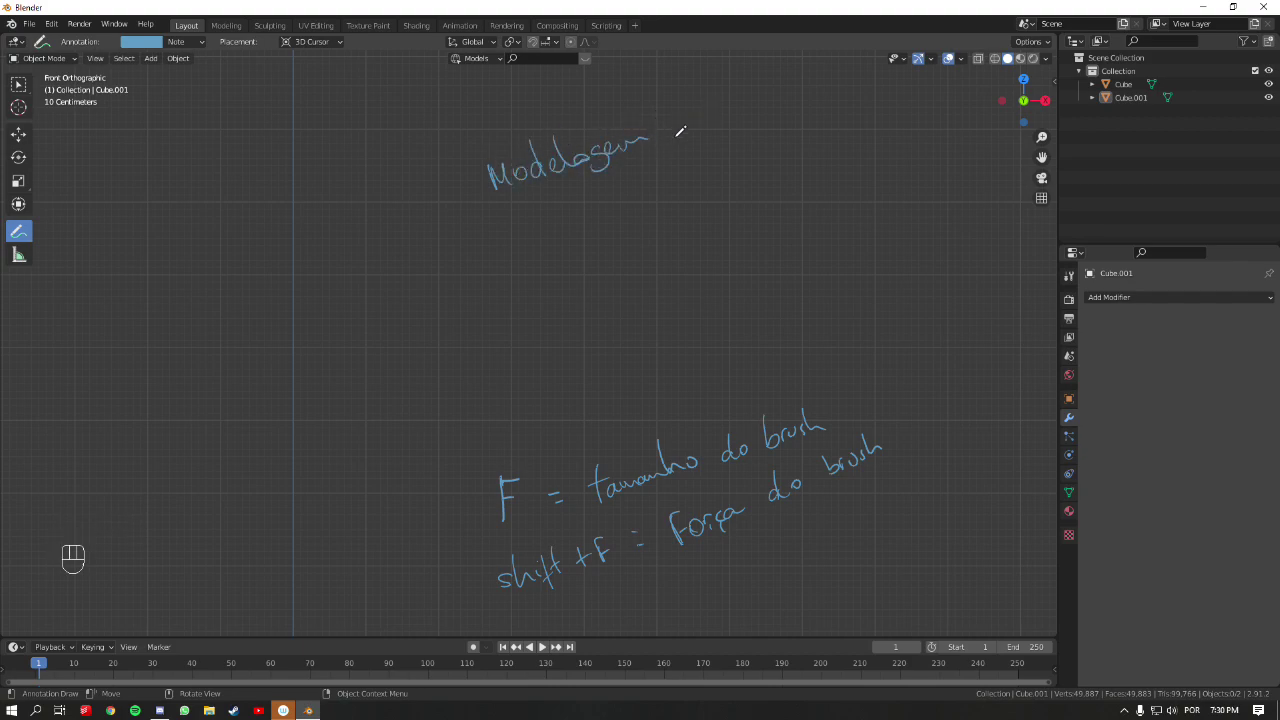
{"action": "left_click_drag", "start_coordinate": [662, 90], "coordinate": [685, 145]}
{"action": "mouse_move", "coordinate": [709, 123]}
{"action": "middle_mouse_down", "text": "shift"}
{"action": "mouse_move", "coordinate": [720, 143]}
{"action": "mouse_move", "coordinate": [659, 146]}
{"action": "middle_mouse_up", "text": "shift"}
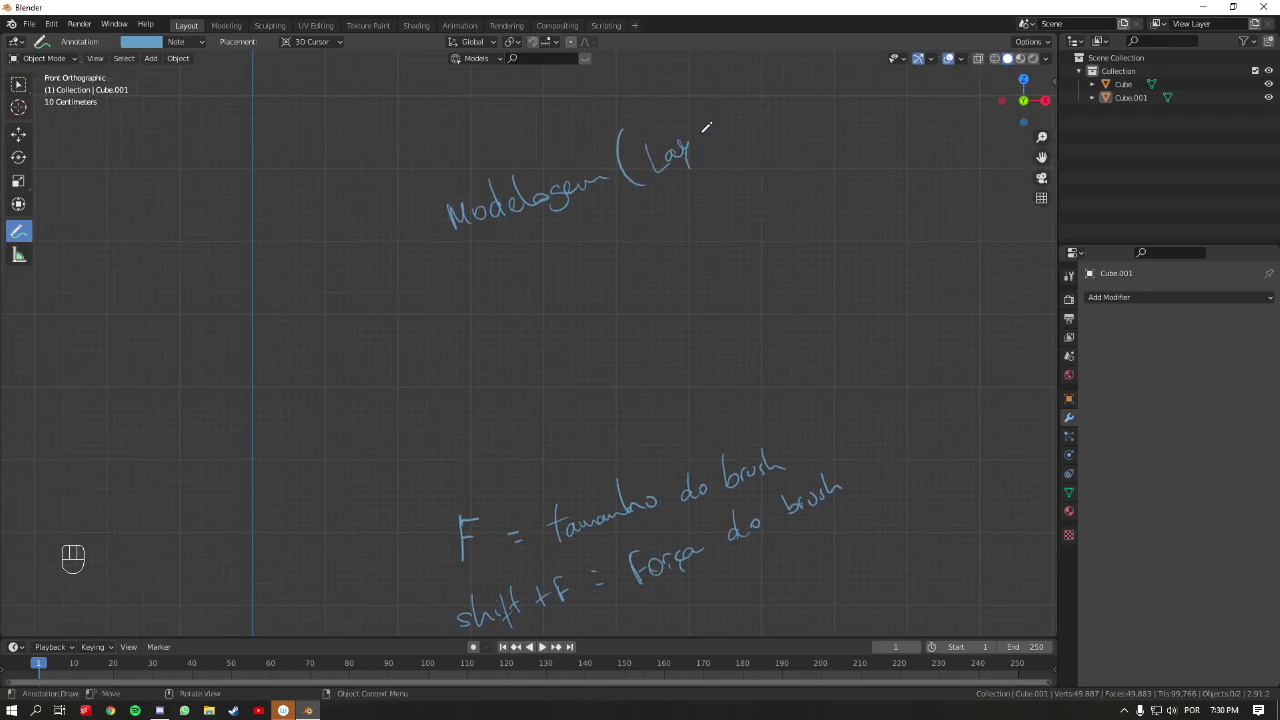
{"action": "mouse_move", "coordinate": [700, 183]}
{"action": "middle_mouse_down", "text": "shift"}
{"action": "mouse_move", "coordinate": [609, 249]}
{"action": "mouse_move", "coordinate": [663, 149]}
{"action": "mouse_move", "coordinate": [614, 373]}
{"action": "mouse_move", "coordinate": [628, 355]}
{"action": "middle_mouse_up", "text": "shift"}
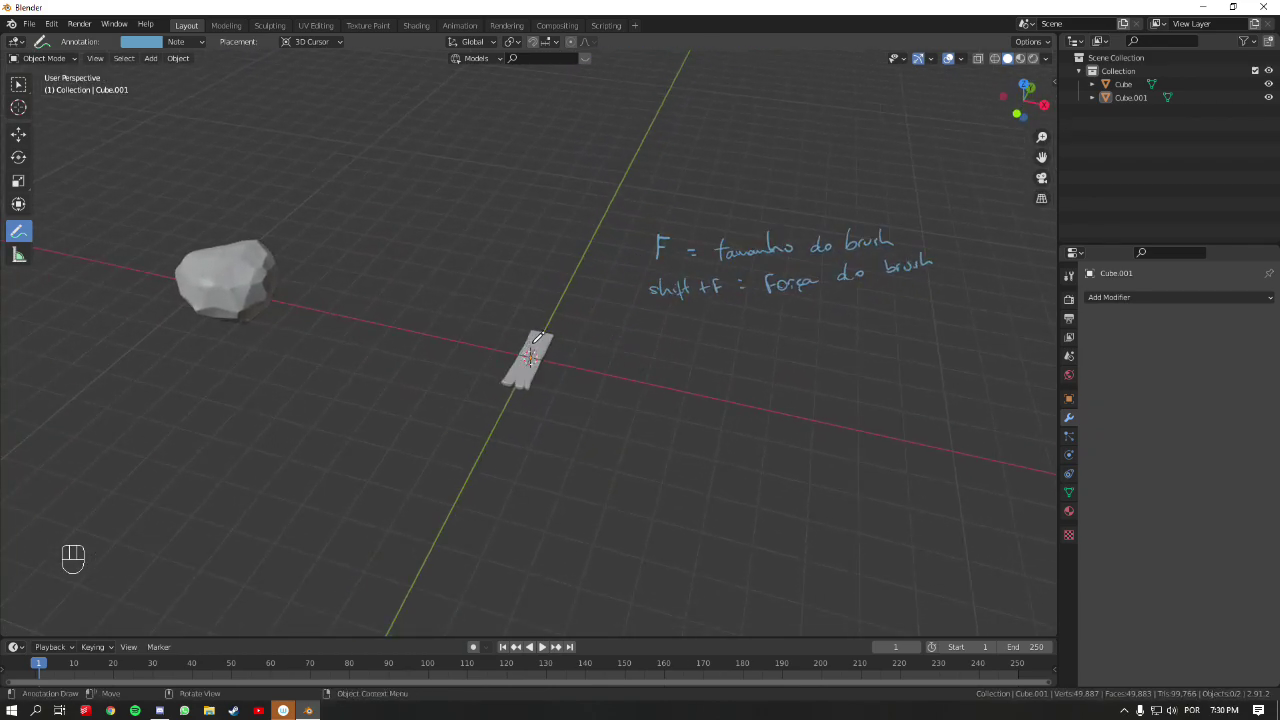
- Add a cube mesh and move it beside the plank, on the side opposite the rock
{"action": "key", "text": "ctrl+Tab"}
{"action": "key", "text": "space"}
{"action": "key", "text": "shift+a"}
{"action": "mouse_move", "coordinate": [560, 316]}
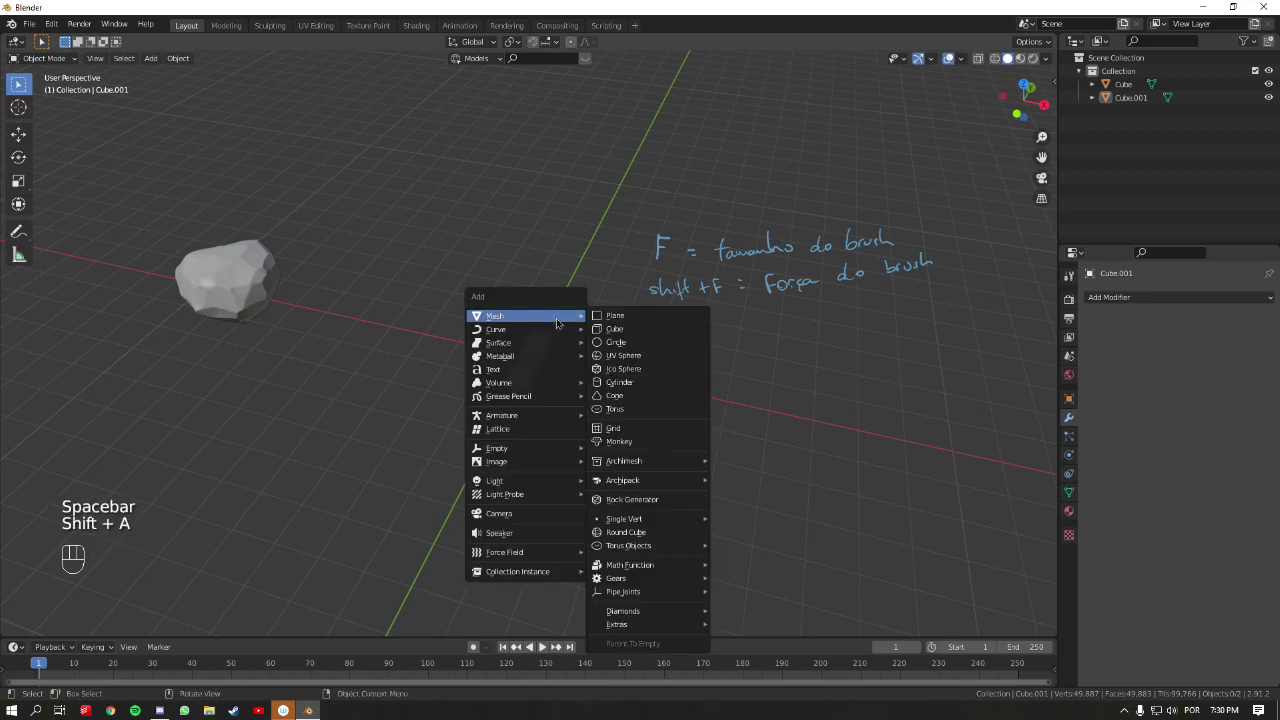
{"action": "left_click", "coordinate": [612, 328]}
{"action": "key", "text": "g"}
{"action": "left_click", "coordinate": [746, 337]}
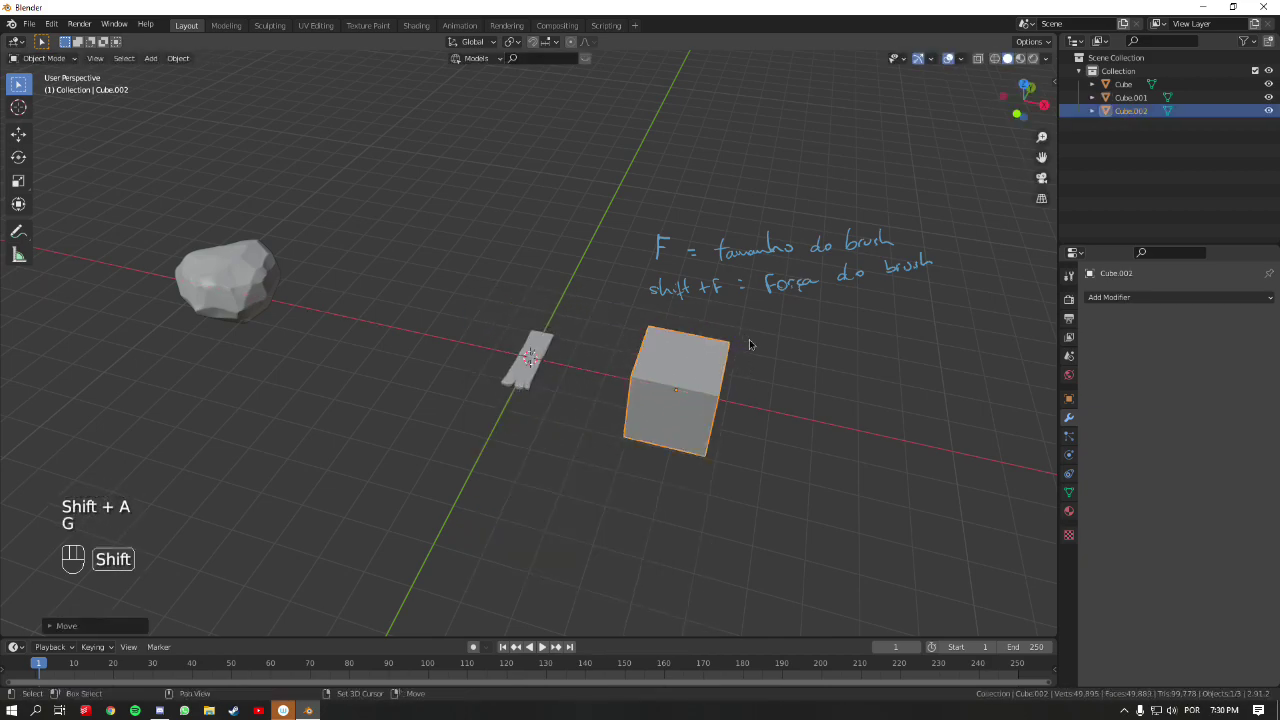
- In Edit Mode, scale the new cube down along Z and X into a flat, narrow block, and return to Object Mode
{"action": "middle_click_drag", "start_coordinate": [746, 337], "coordinate": [641, 301], "text": "shift"}
{"action": "key", "text": "Tab"}
{"action": "key", "text": "s"}
{"action": "key", "text": "z"}
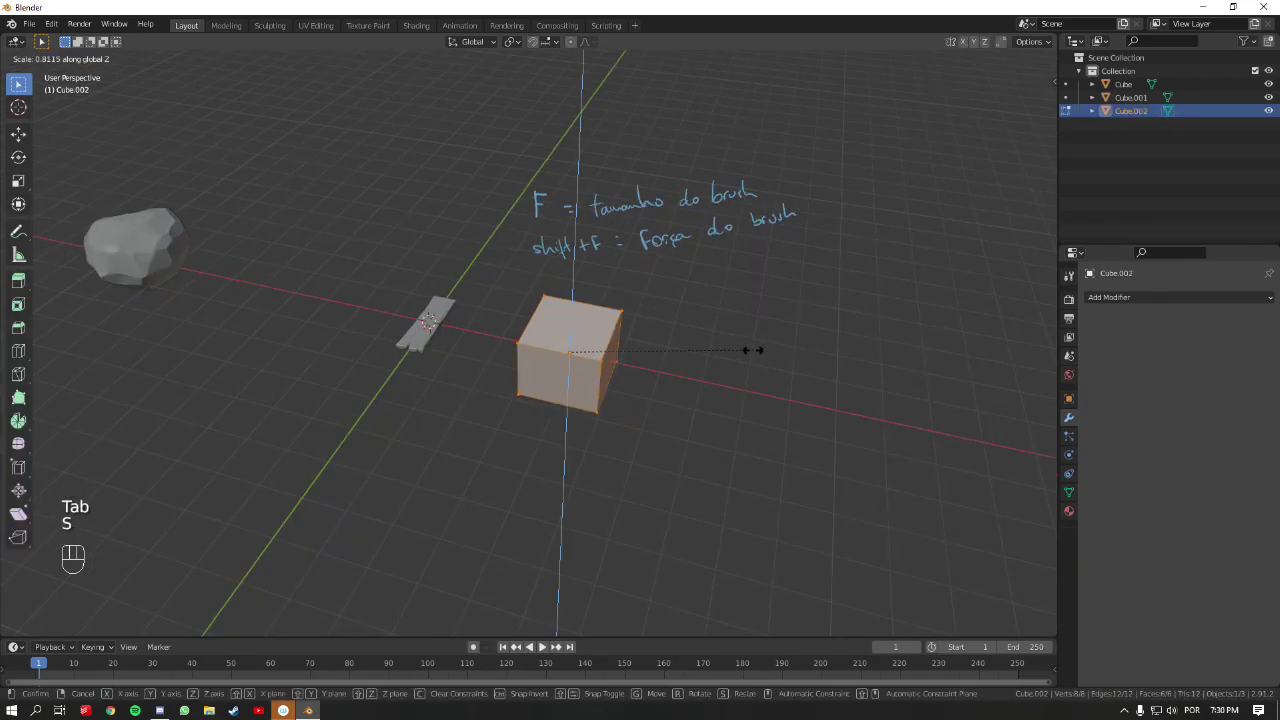
{"action": "left_click", "coordinate": [615, 348]}
{"action": "key", "text": "s"}
{"action": "key", "text": "x"}
{"action": "key", "text": "s"}
{"action": "key", "text": "z"}
{"action": "middle_click_drag", "start_coordinate": [641, 340], "coordinate": [597, 354]}
{"action": "key", "text": "Tab"}
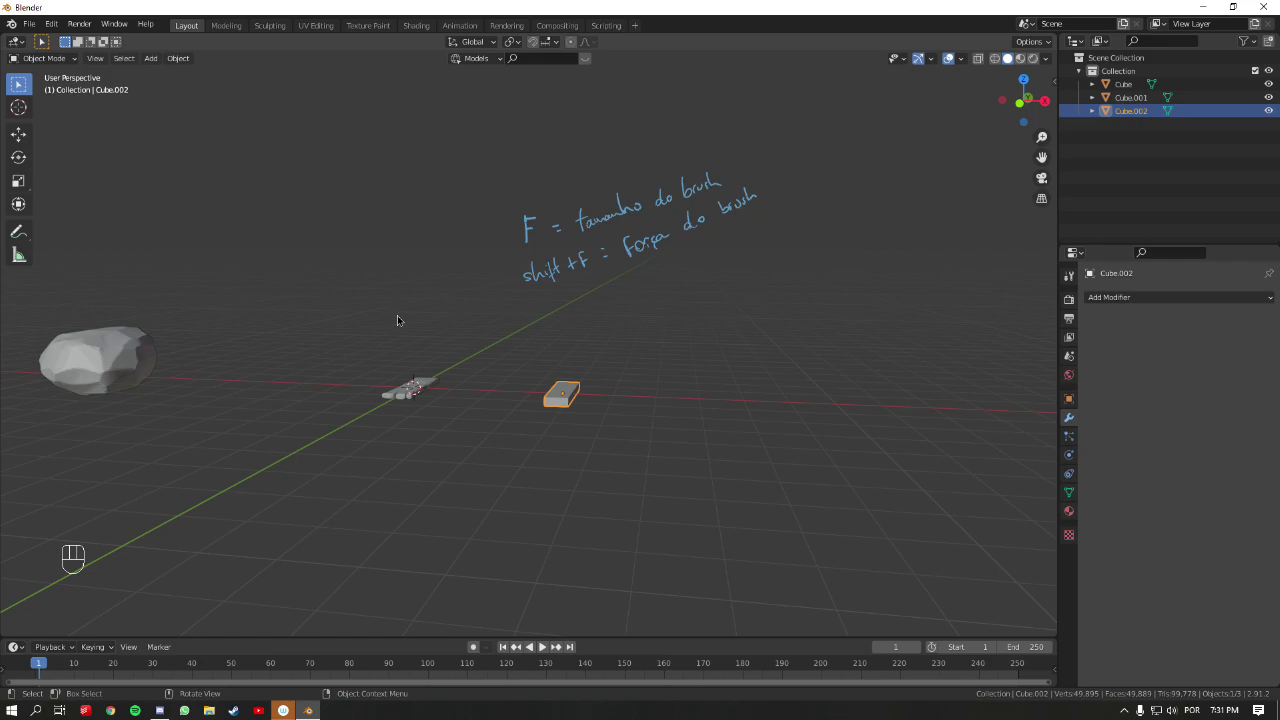
- Number the front-view note as "1 - Modelagem (Layout)" and handwrite "2 - edição" beneath it
{"action": "mouse_move", "coordinate": [534, 417]}
{"action": "middle_mouse_down"}
{"action": "mouse_move", "coordinate": [586, 457]}
{"action": "mouse_move", "coordinate": [594, 429]}
{"action": "mouse_move", "coordinate": [570, 433]}
{"action": "mouse_move", "coordinate": [609, 480]}
{"action": "mouse_move", "coordinate": [580, 463]}
{"action": "middle_mouse_up"}
{"action": "key", "text": "KP_1"}
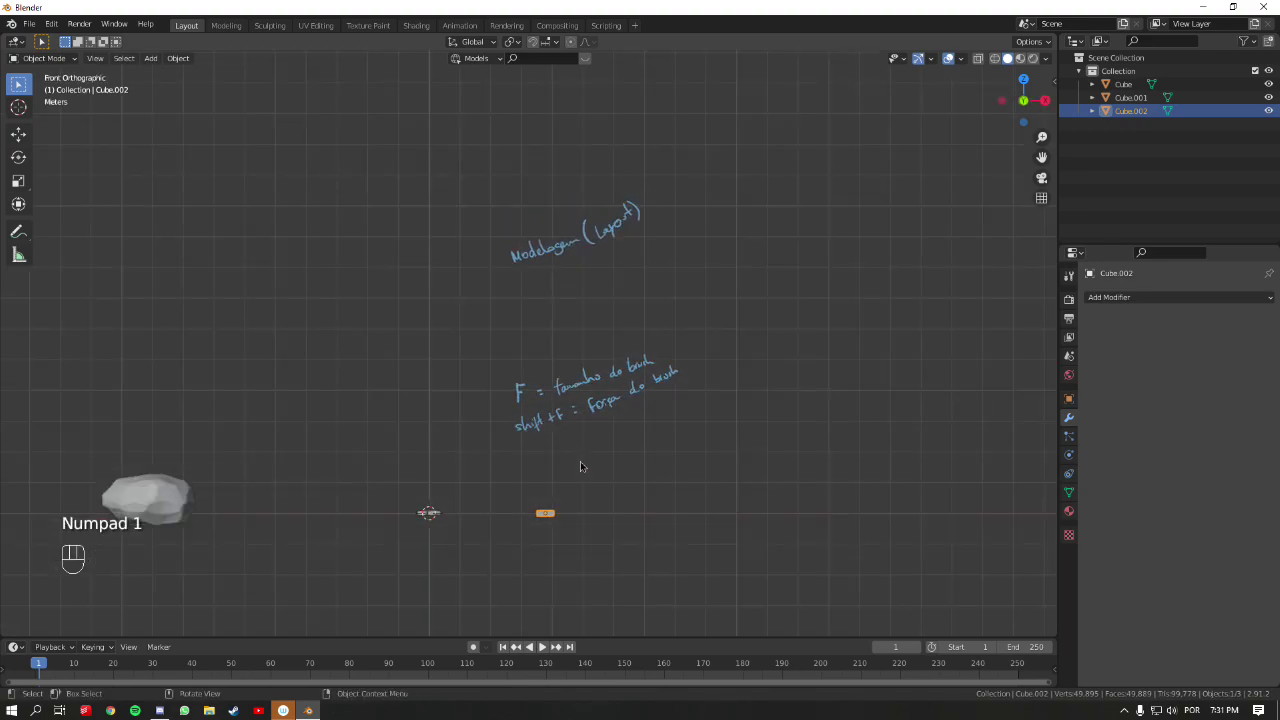
{"action": "middle_click_drag", "start_coordinate": [657, 265], "coordinate": [631, 215], "text": "ctrl"}
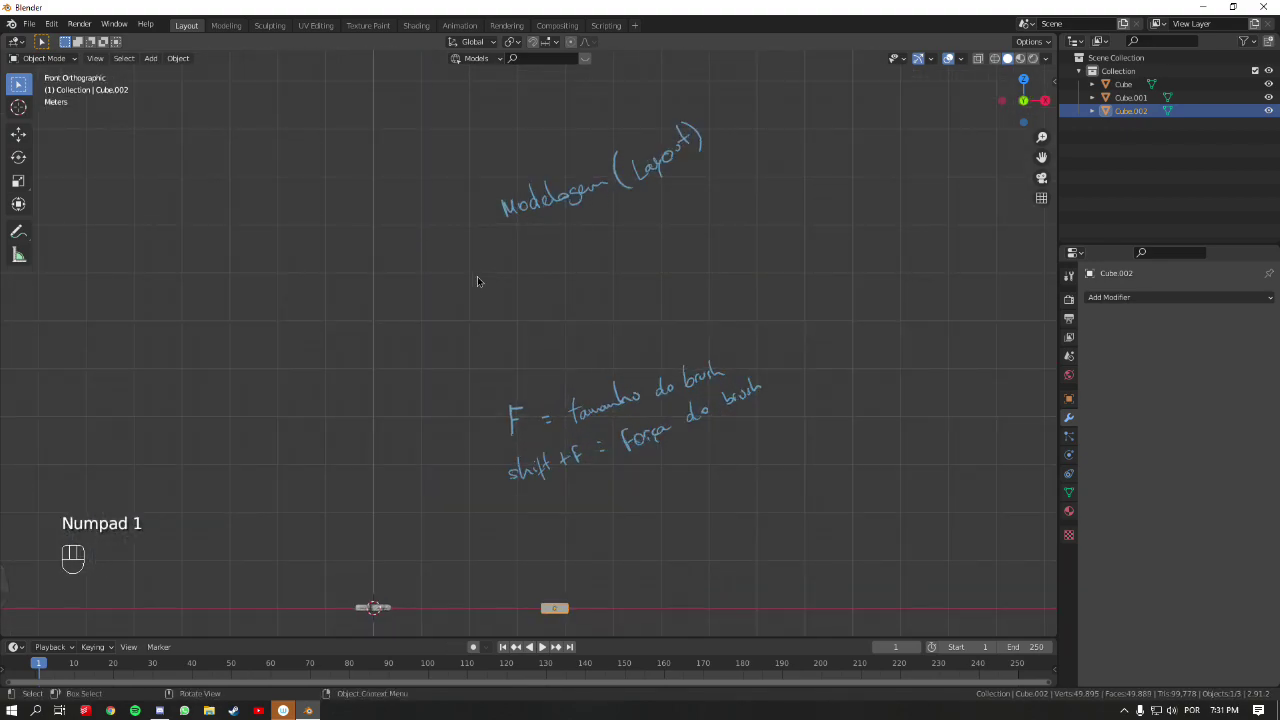
{"action": "key", "text": "space"}
{"action": "mouse_move", "coordinate": [450, 204]}
{"action": "left_mouse_down"}
{"action": "mouse_move", "coordinate": [447, 234]}
{"action": "mouse_move", "coordinate": [482, 212]}
{"action": "left_mouse_up"}
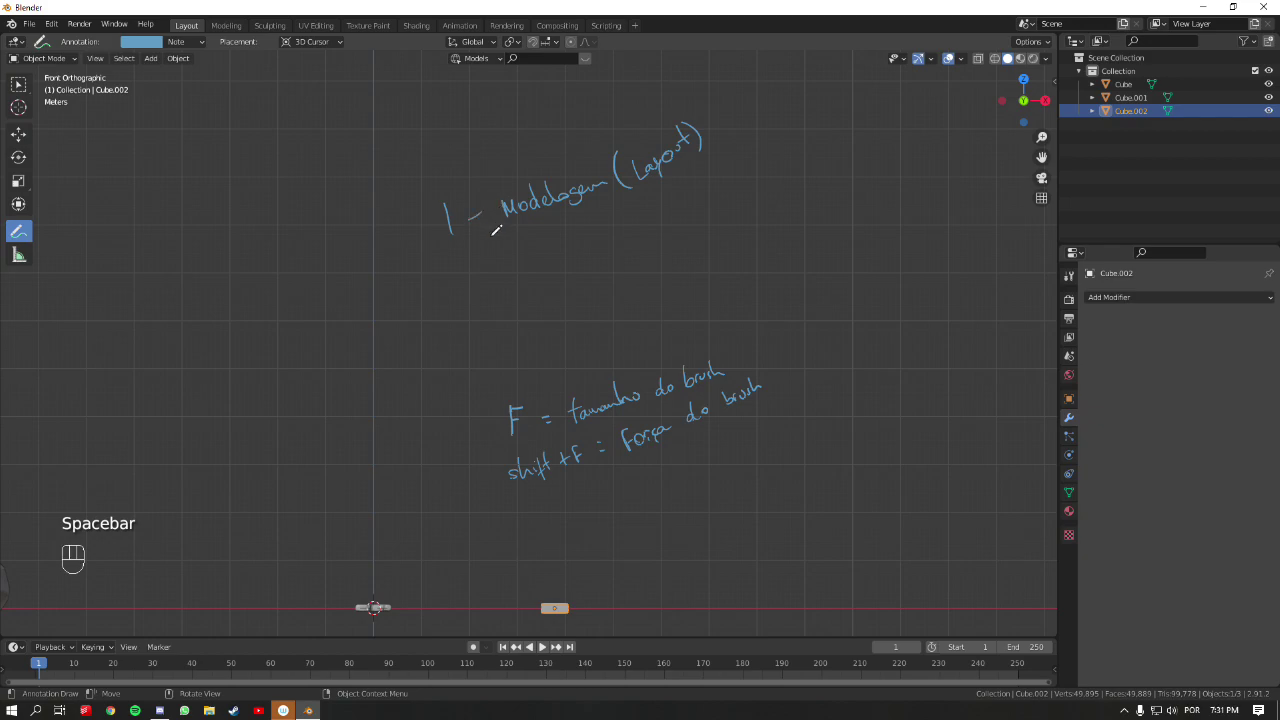
{"action": "mouse_move", "coordinate": [477, 277]}
{"action": "left_mouse_down"}
{"action": "mouse_move", "coordinate": [498, 307]}
{"action": "mouse_move", "coordinate": [540, 265]}
{"action": "mouse_move", "coordinate": [552, 272]}
{"action": "left_mouse_up"}
{"action": "key", "text": "ctrl+z"}
{"action": "mouse_move", "coordinate": [560, 258]}
{"action": "left_mouse_down"}
{"action": "mouse_move", "coordinate": [566, 244]}
{"action": "mouse_move", "coordinate": [572, 268]}
{"action": "mouse_move", "coordinate": [640, 224]}
{"action": "left_mouse_up"}
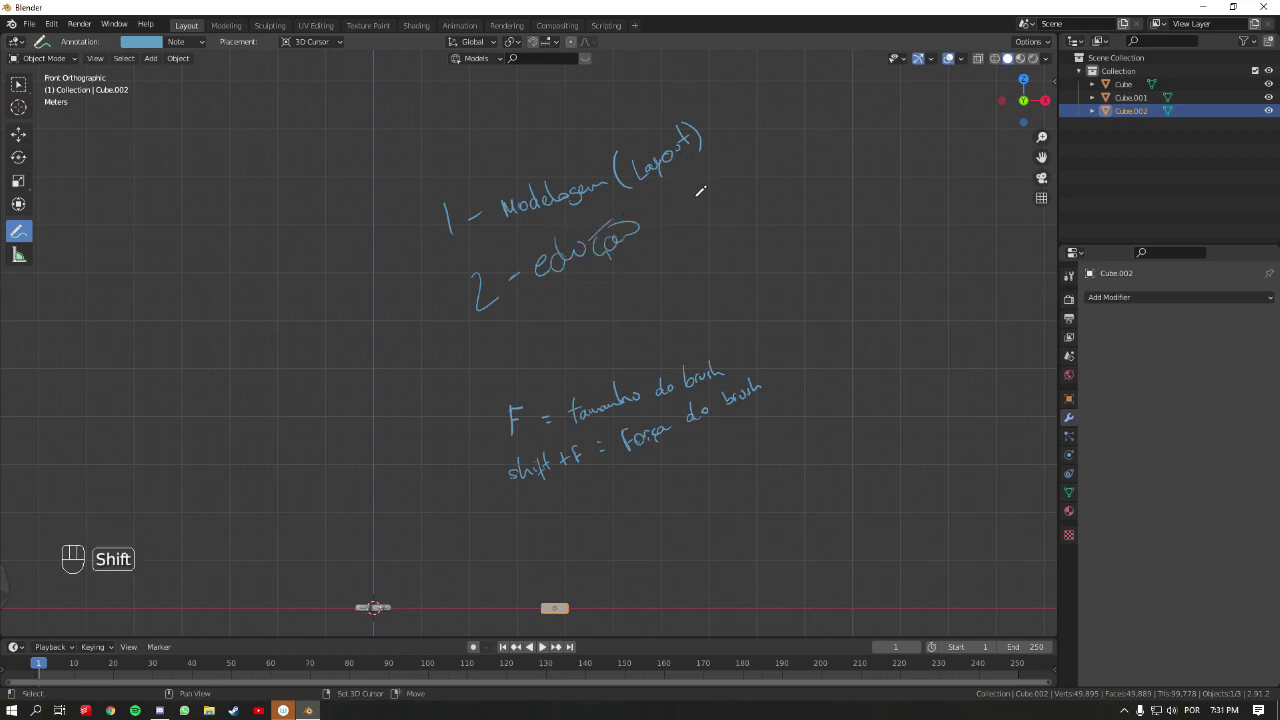
{"action": "middle_click_drag", "start_coordinate": [697, 182], "coordinate": [651, 180], "text": "shift"}
{"action": "mouse_move", "coordinate": [618, 196]}
{"action": "left_mouse_down"}
{"action": "mouse_move", "coordinate": [615, 226]}
{"action": "mouse_move", "coordinate": [763, 131]}
{"action": "mouse_move", "coordinate": [812, 118]}
{"action": "left_mouse_up"}
- Switch the flattened block into Sculpt Mode and back to Object Mode
{"action": "mouse_move", "coordinate": [597, 375]}
{"action": "middle_mouse_down", "text": "shift"}
{"action": "mouse_move", "coordinate": [754, 182]}
{"action": "mouse_move", "coordinate": [634, 251]}
{"action": "mouse_move", "coordinate": [831, 280]}
{"action": "mouse_move", "coordinate": [720, 314]}
{"action": "mouse_move", "coordinate": [754, 323]}
{"action": "middle_mouse_up", "text": "shift"}
{"action": "key", "text": "ctrl+Tab"}
{"action": "key", "text": "ctrl+Tab"}
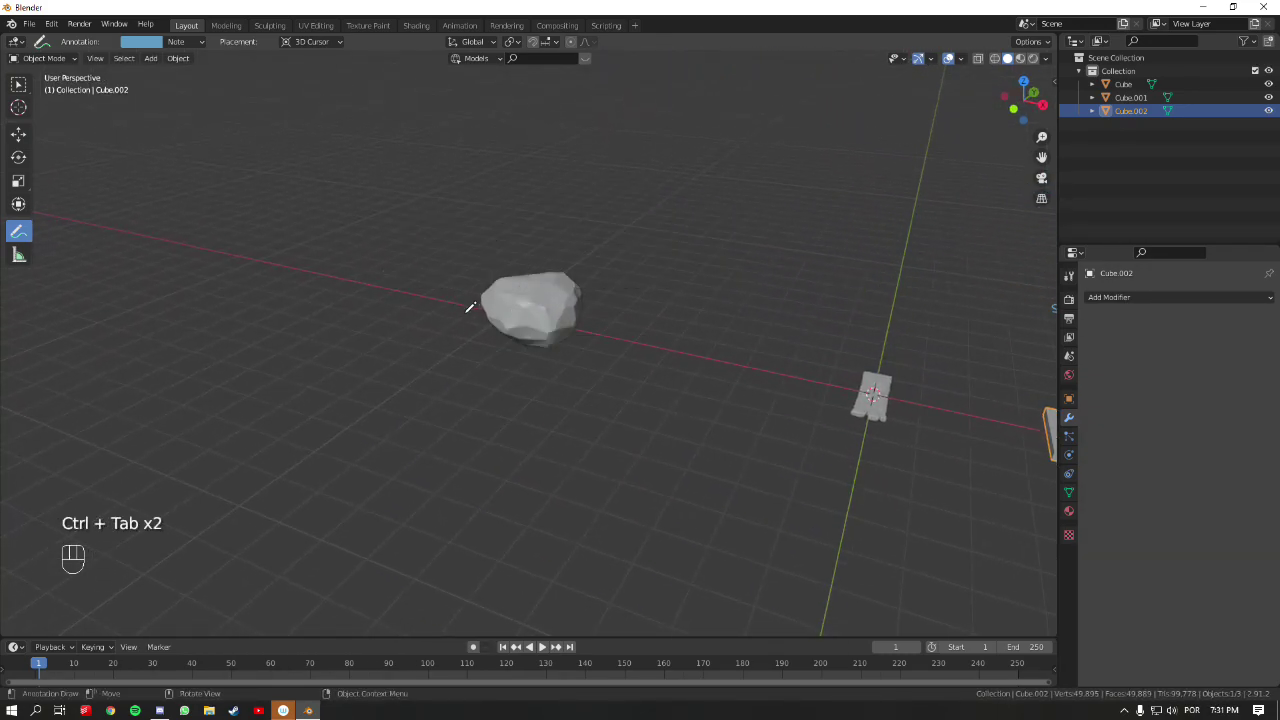
- Switch from the Annotate tool to Select Box and review the rock, plank and block in perspective and front view
{"action": "key", "text": "ctrl+Tab"}
{"action": "key", "text": "space"}
{"action": "mouse_move", "coordinate": [525, 292]}
{"action": "middle_mouse_down"}
{"action": "mouse_move", "coordinate": [652, 318]}
{"action": "mouse_move", "coordinate": [597, 337]}
{"action": "mouse_move", "coordinate": [568, 307]}
{"action": "middle_mouse_up"}
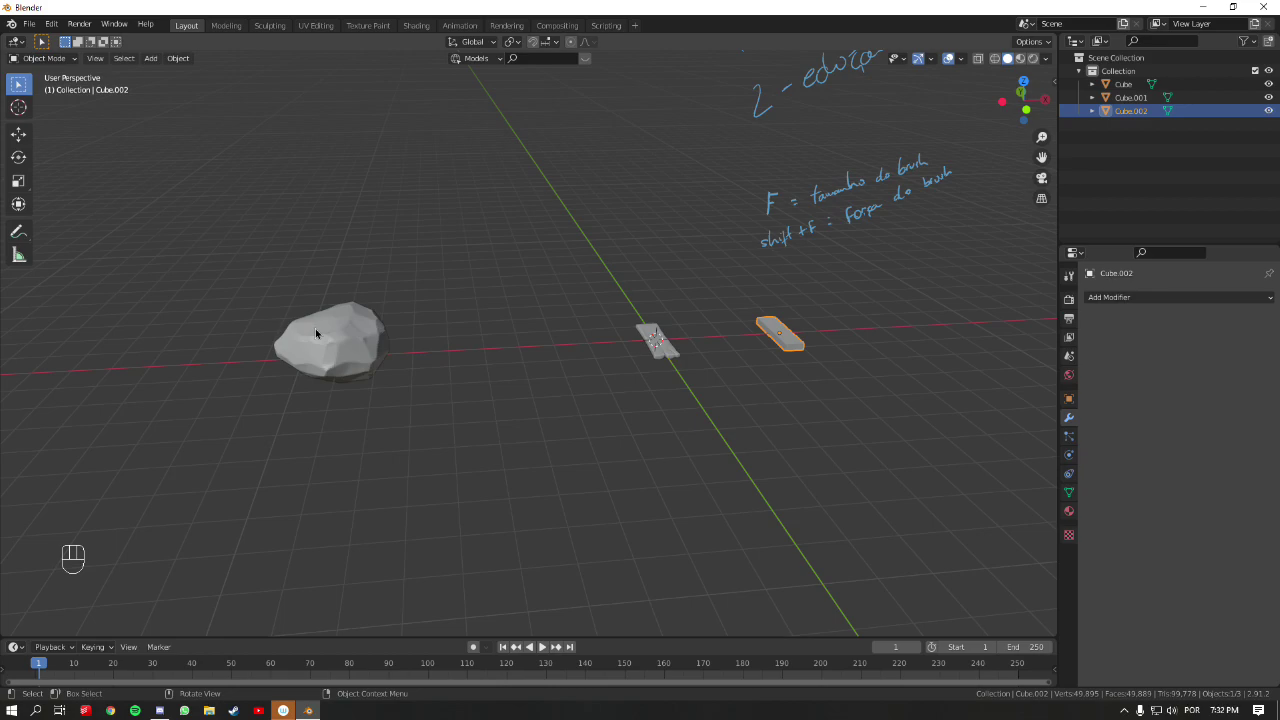
{"action": "key", "text": "KP_1"}
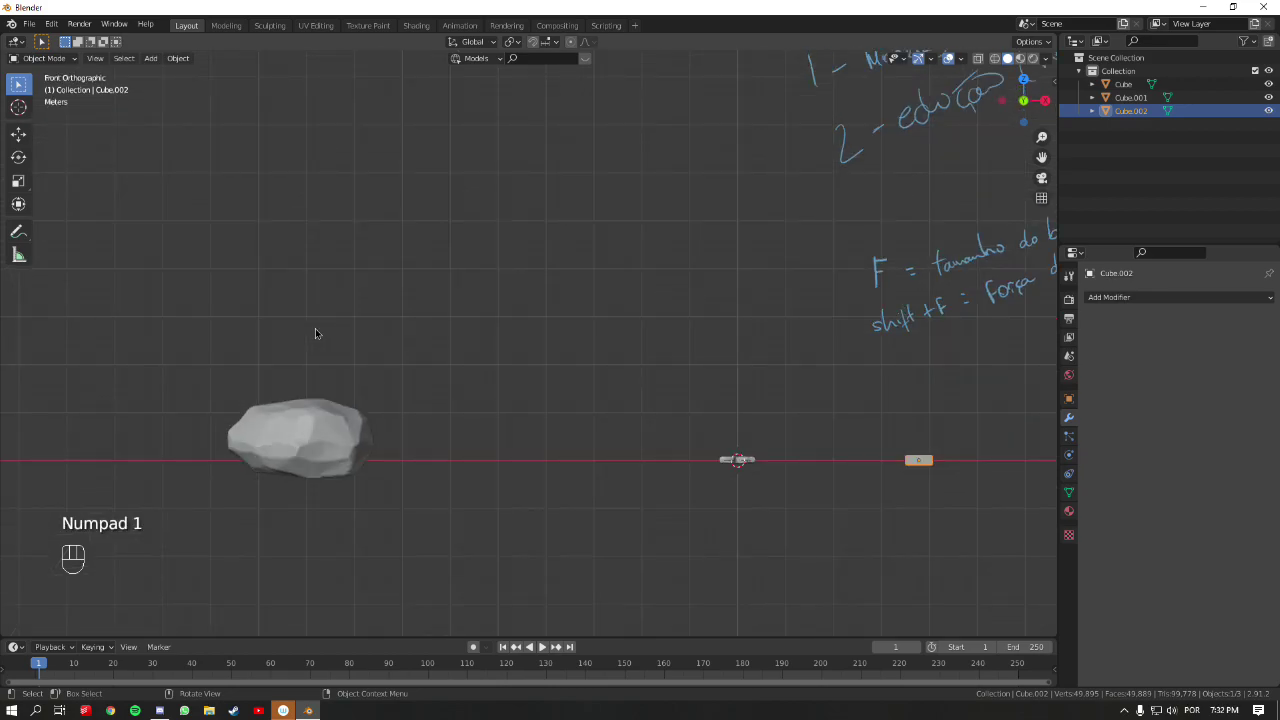
{"action": "middle_click_drag", "start_coordinate": [752, 291], "coordinate": [527, 461], "text": "shift"}
{"action": "middle_click_drag", "start_coordinate": [638, 441], "coordinate": [641, 303], "text": "shift"}
{"action": "middle_click_drag", "start_coordinate": [659, 310], "coordinate": [611, 340]}
{"action": "middle_click_drag", "start_coordinate": [612, 464], "coordinate": [666, 266], "text": "ctrl"}
- Select the broken plank, frame it and examine its sculpted surface and split end from several angles
{"action": "left_click", "coordinate": [575, 340]}
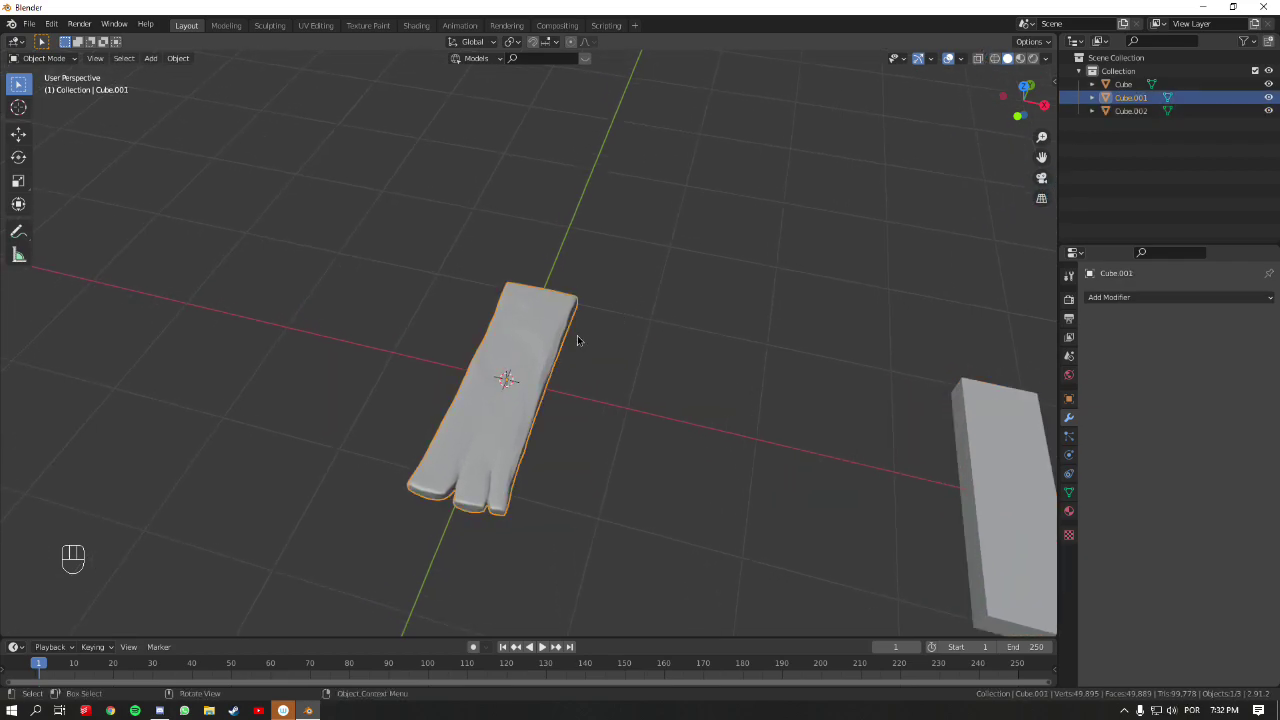
{"action": "key", "text": "KP_Decimal"}
{"action": "middle_click_drag", "start_coordinate": [580, 337], "coordinate": [640, 356], "text": "ctrl"}
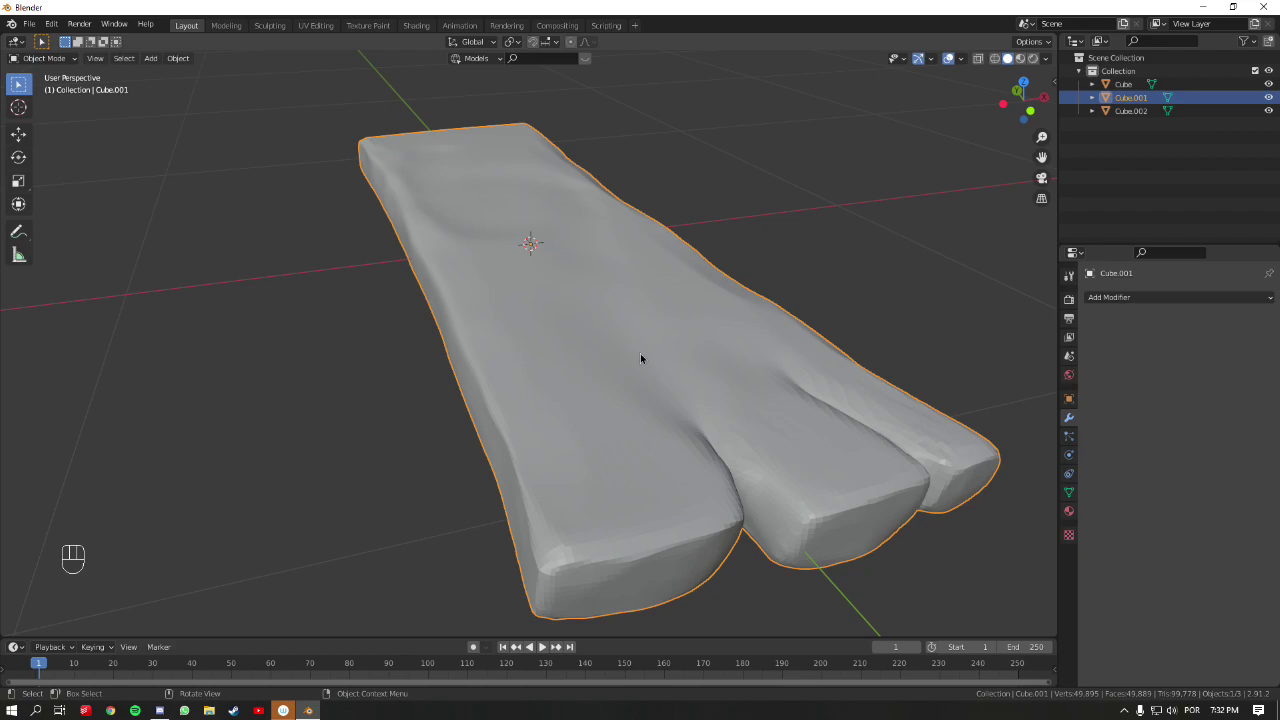
{"action": "middle_click_drag", "start_coordinate": [600, 331], "coordinate": [647, 383]}
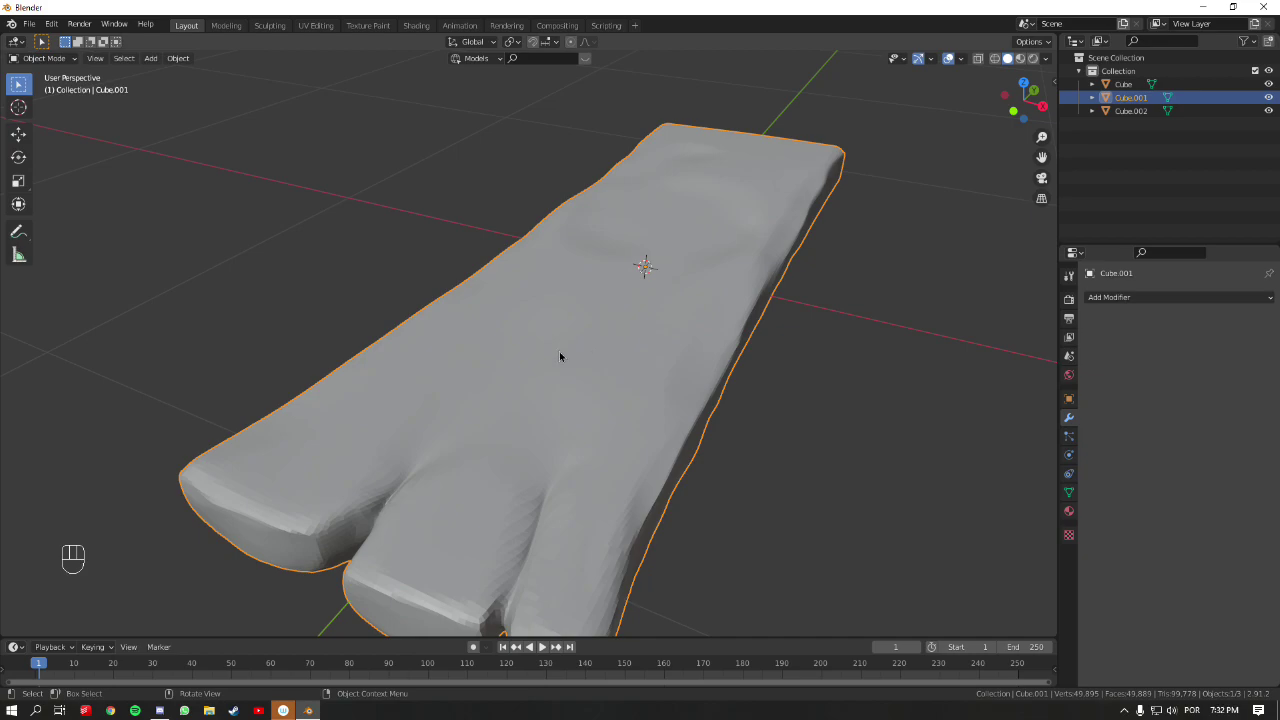
{"action": "middle_click_drag", "start_coordinate": [601, 348], "coordinate": [663, 303]}
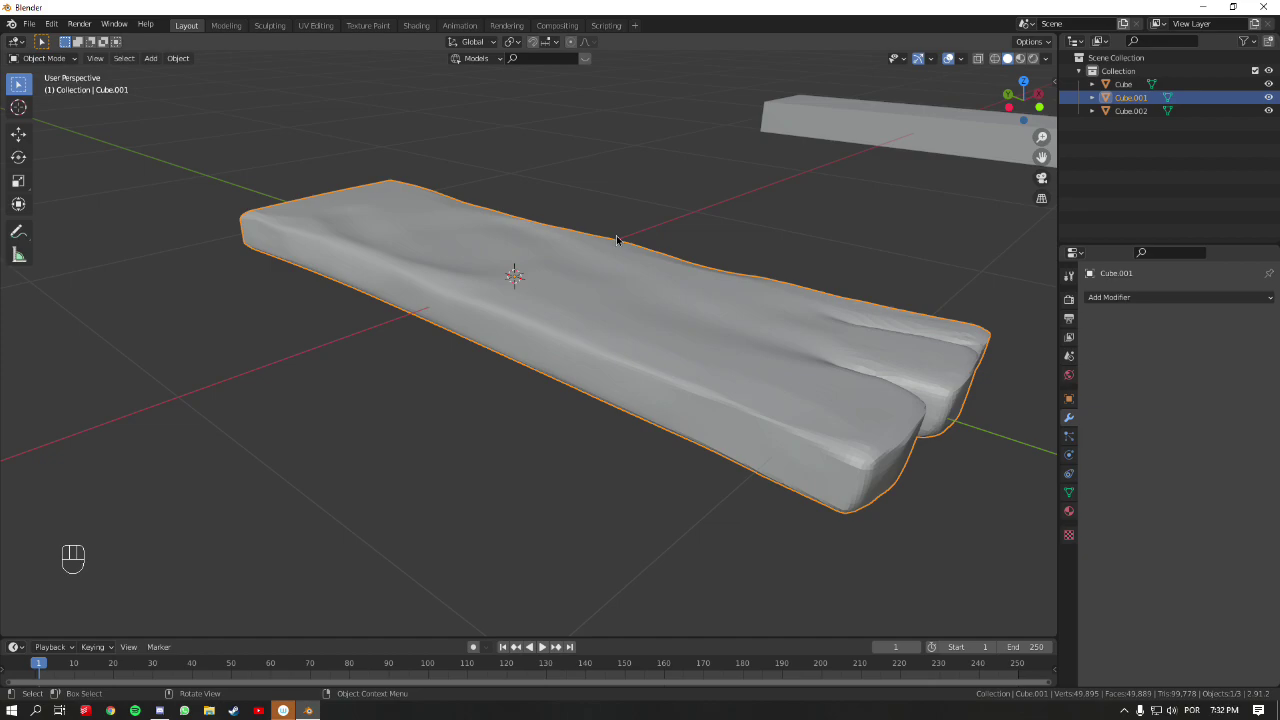
- Put the broken plank into Sculpt Mode and activate the Draw brush
{"action": "key", "text": "ctrl+Tab"}
{"action": "key", "text": "ctrl+Tab"}
{"action": "left_click", "coordinate": [480, 557]}
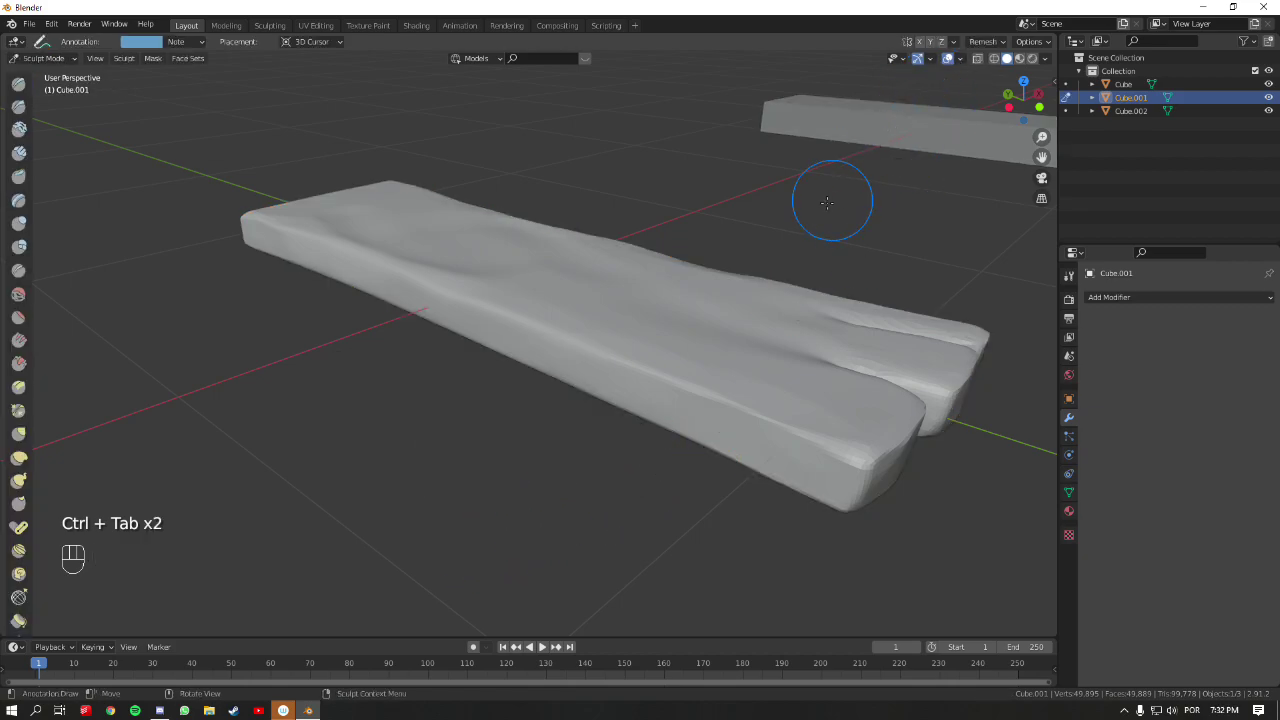
{"action": "key", "text": "space"}
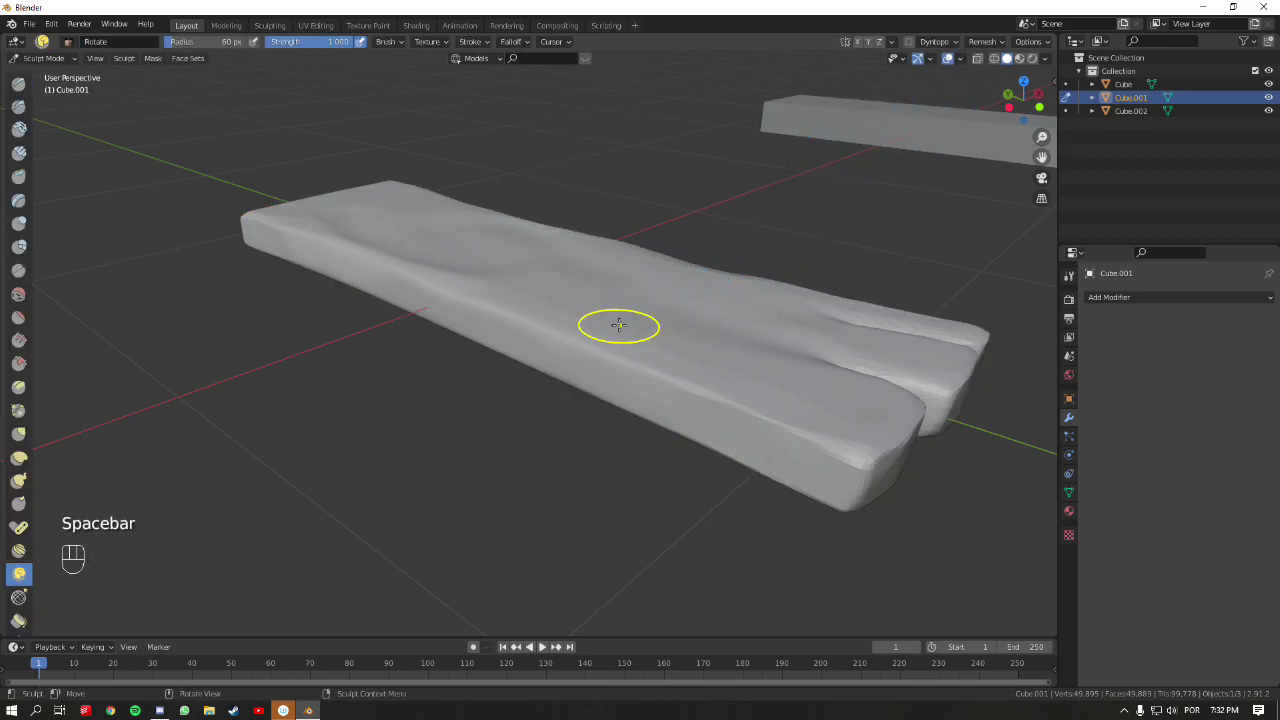
{"action": "key", "text": "x"}
{"action": "middle_click_drag", "start_coordinate": [703, 234], "coordinate": [651, 354], "text": "ctrl"}
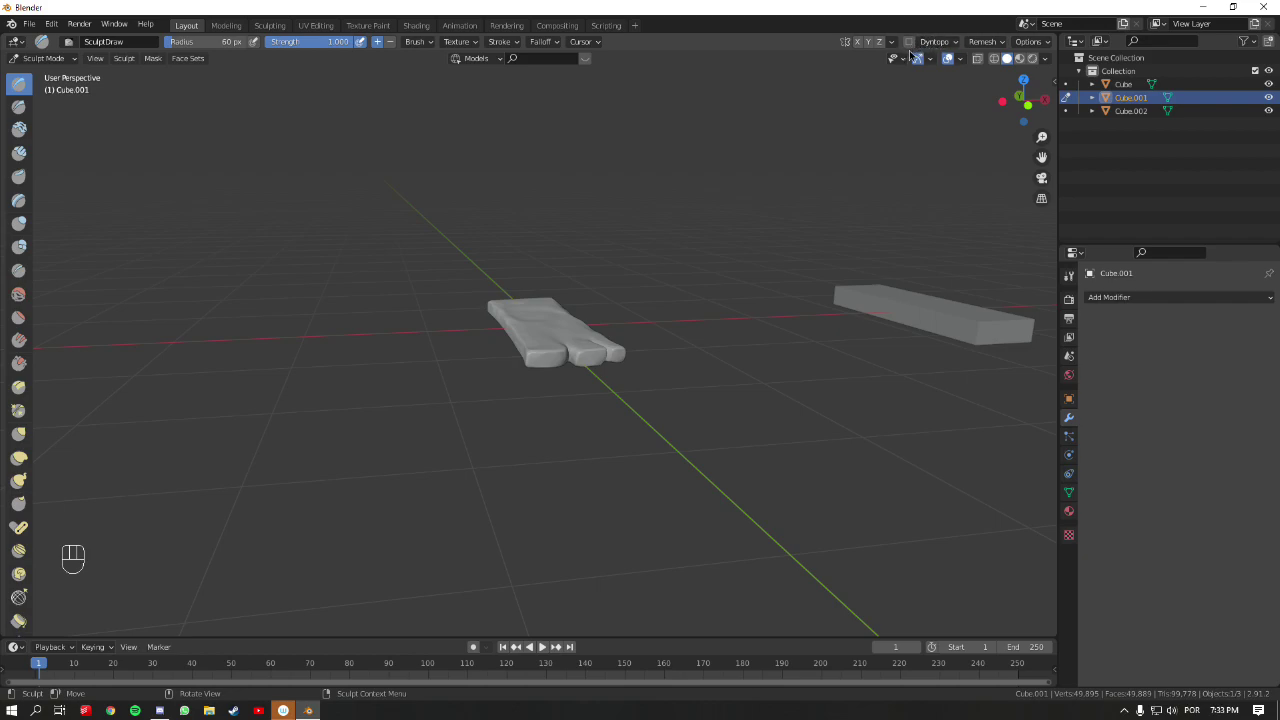
{"action": "middle_click_drag", "start_coordinate": [671, 271], "coordinate": [660, 303], "text": "ctrl"}
- Return to Object Mode and move the broken plank away from the origin, on the side opposite the flat block
{"action": "key", "text": "ctrl+Tab"}
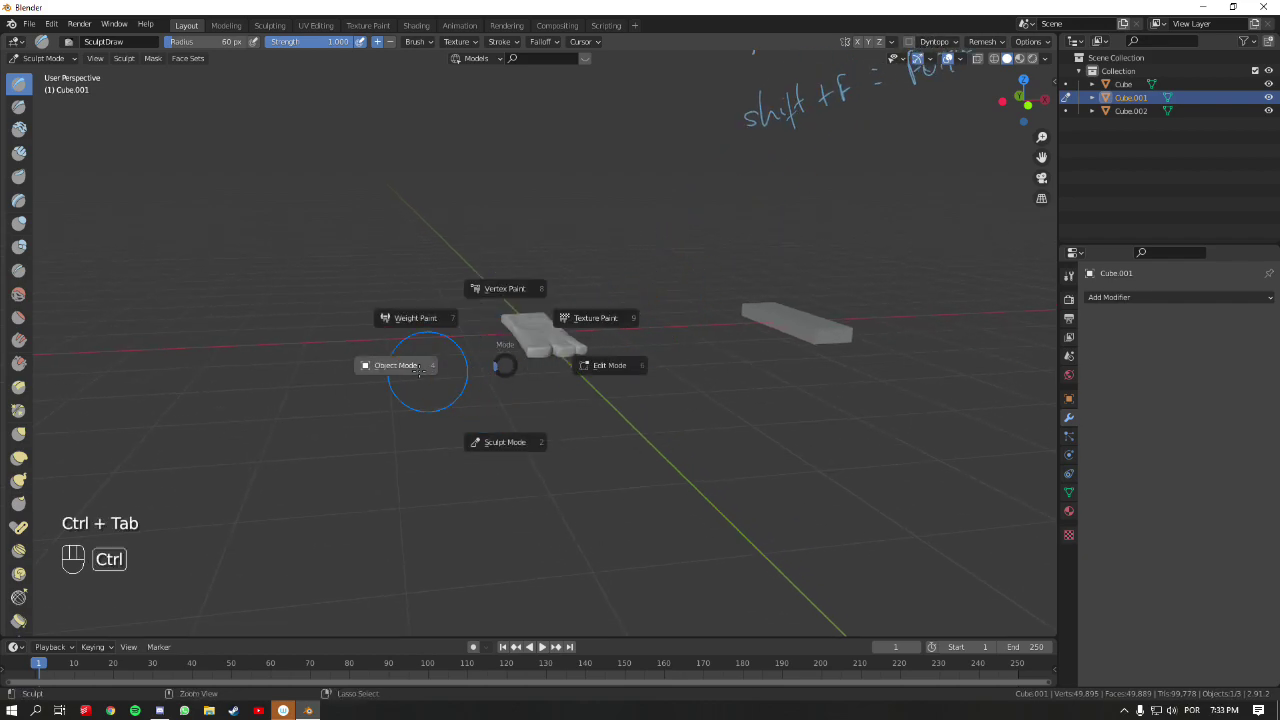
{"action": "left_click", "coordinate": [428, 368]}
{"action": "left_click", "coordinate": [600, 306]}
{"action": "left_click", "coordinate": [578, 334]}
{"action": "key", "text": "g"}
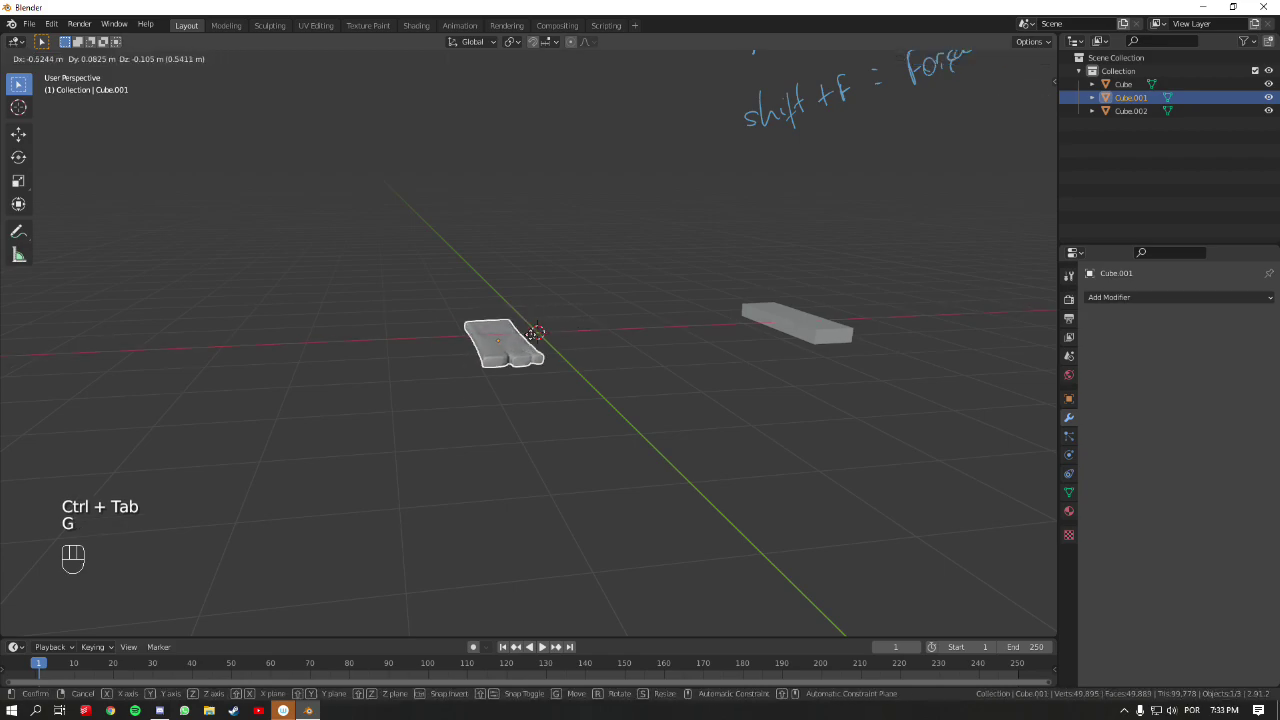
{"action": "left_click", "coordinate": [168, 342]}
- Add a UV Sphere mesh at the origin and frame it in front view
{"action": "key", "text": "shift+a"}
{"action": "key", "text": "shift+a"}
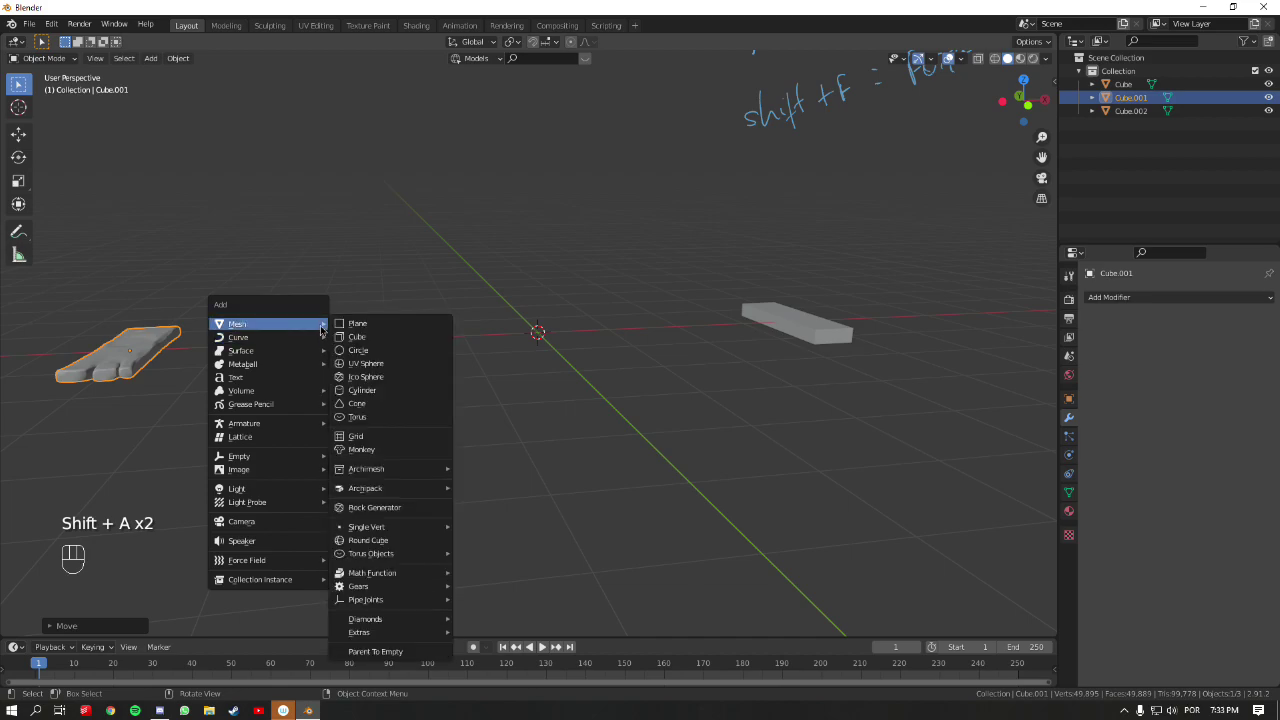
{"action": "left_click", "coordinate": [371, 366]}
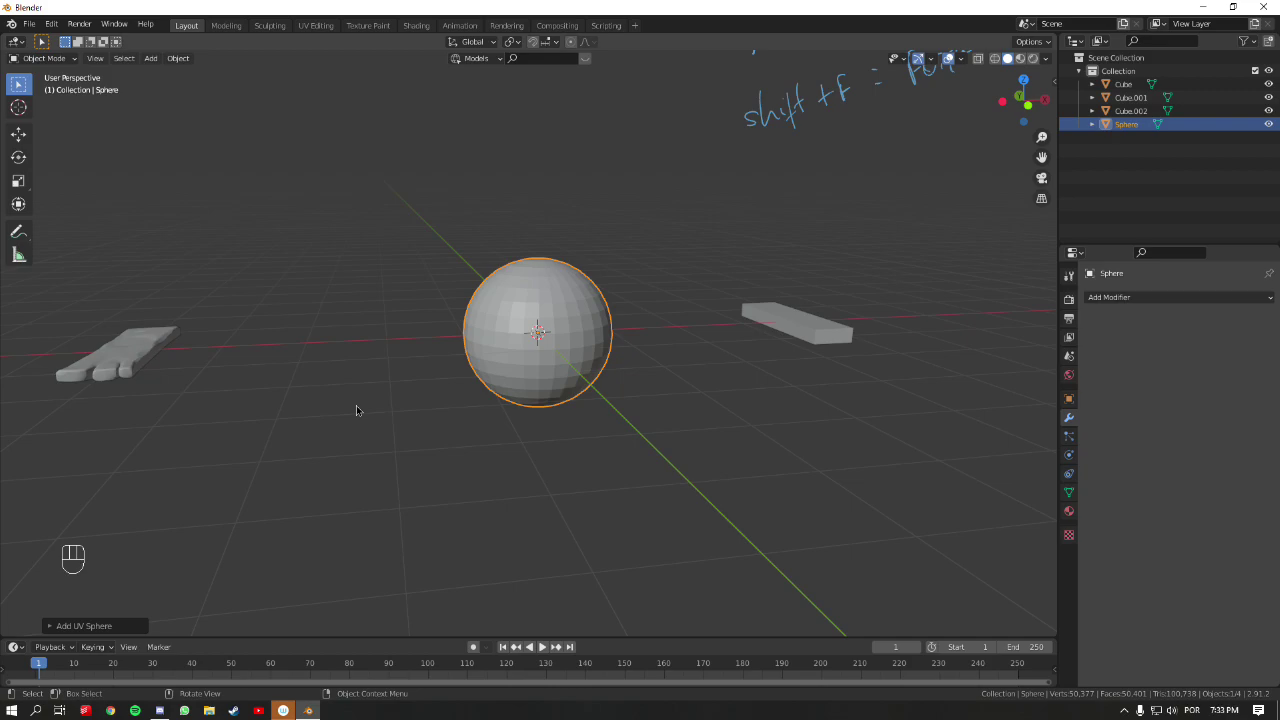
{"action": "key", "text": "KP_Decimal"}
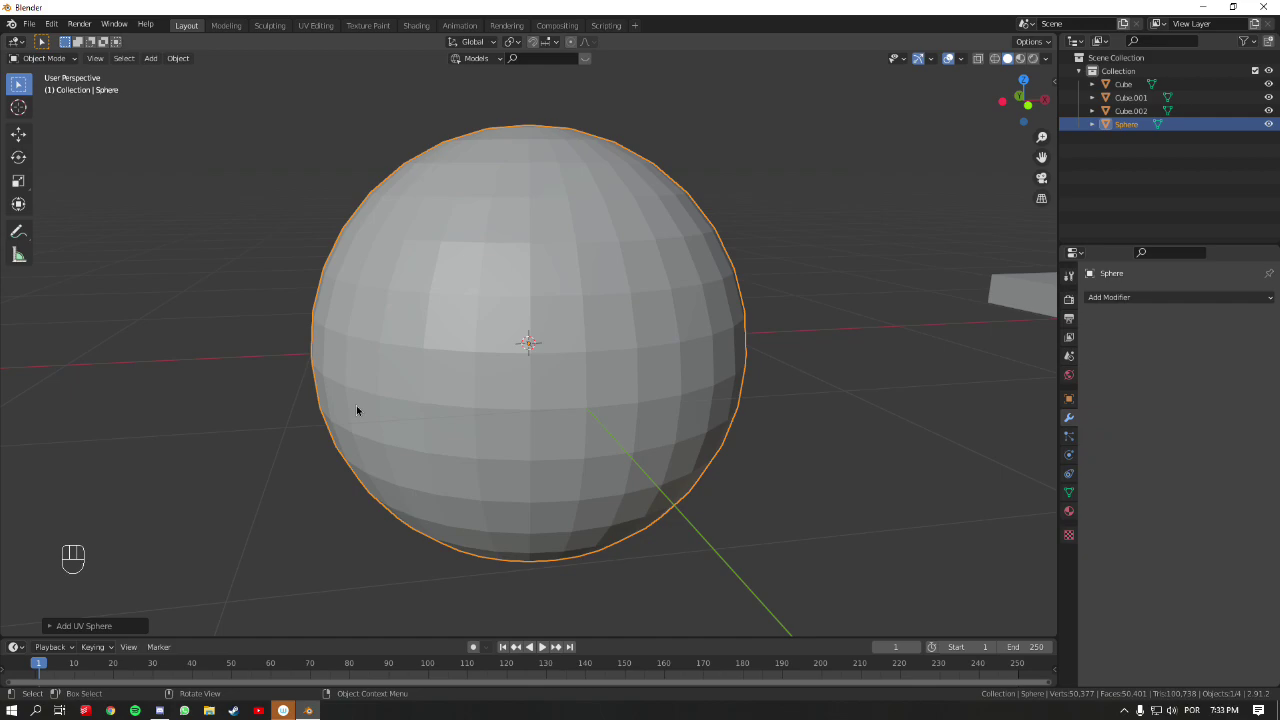
{"action": "middle_click_drag", "start_coordinate": [571, 343], "coordinate": [571, 335]}
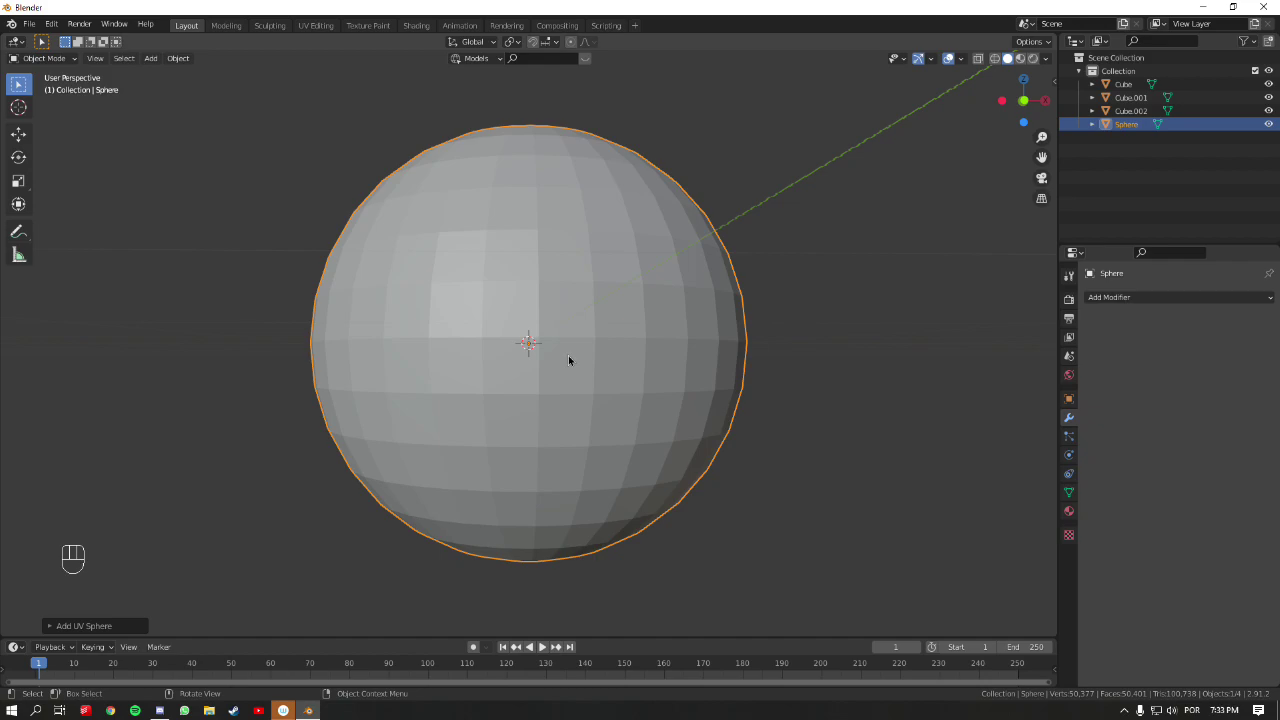
{"action": "key", "text": "KP_1"}
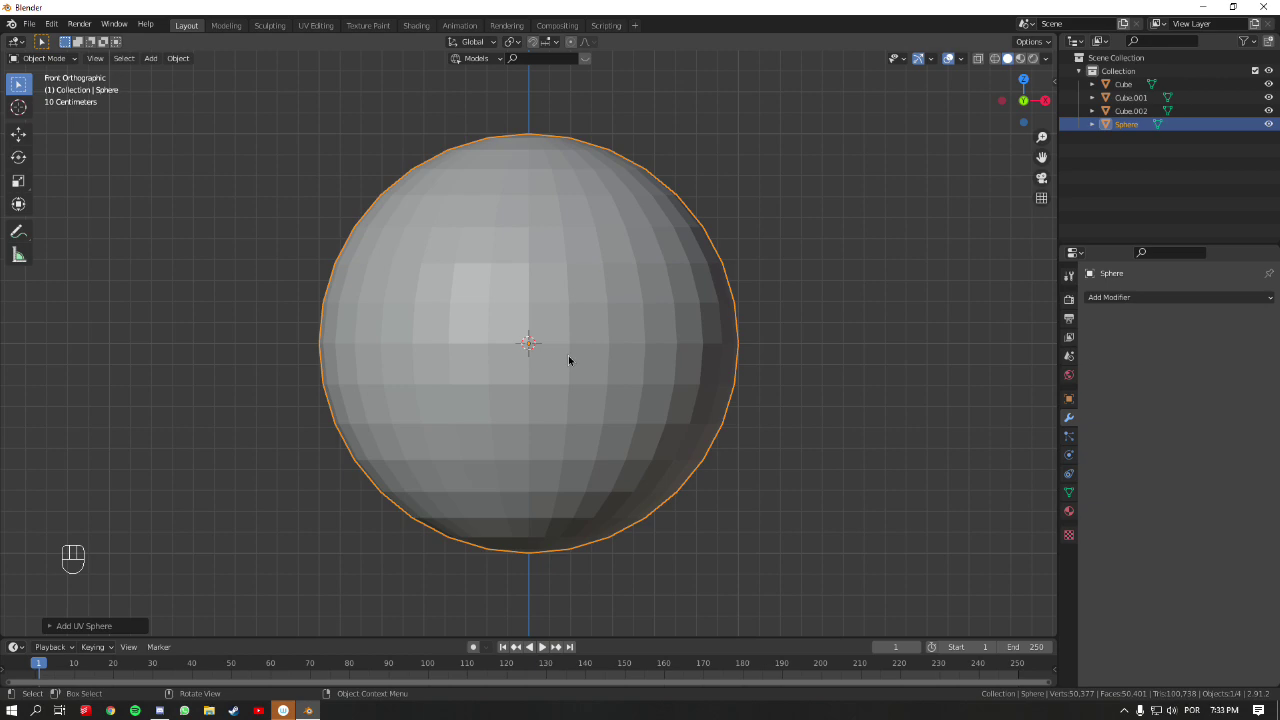
- Put the sphere into Sculpt Mode and enable Dyntopo, accepting the vertex data warning
{"action": "key", "text": "ctrl+Tab"}
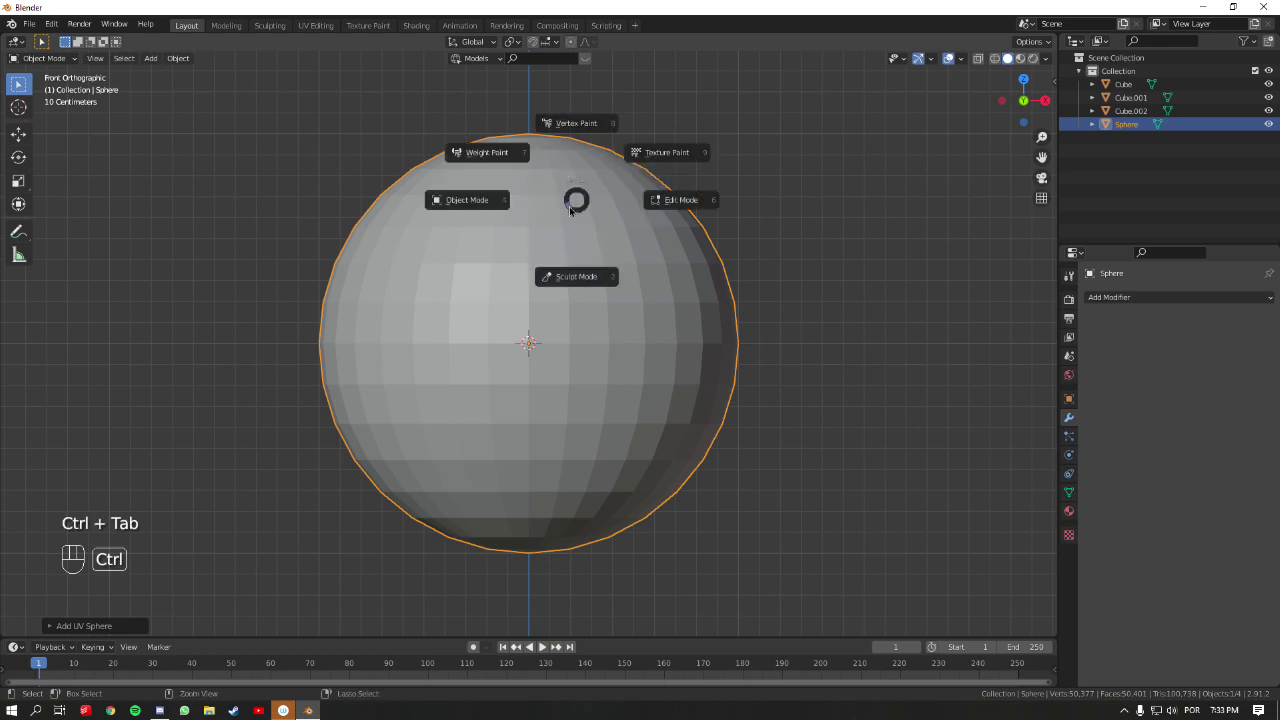
{"action": "left_click", "coordinate": [575, 309]}
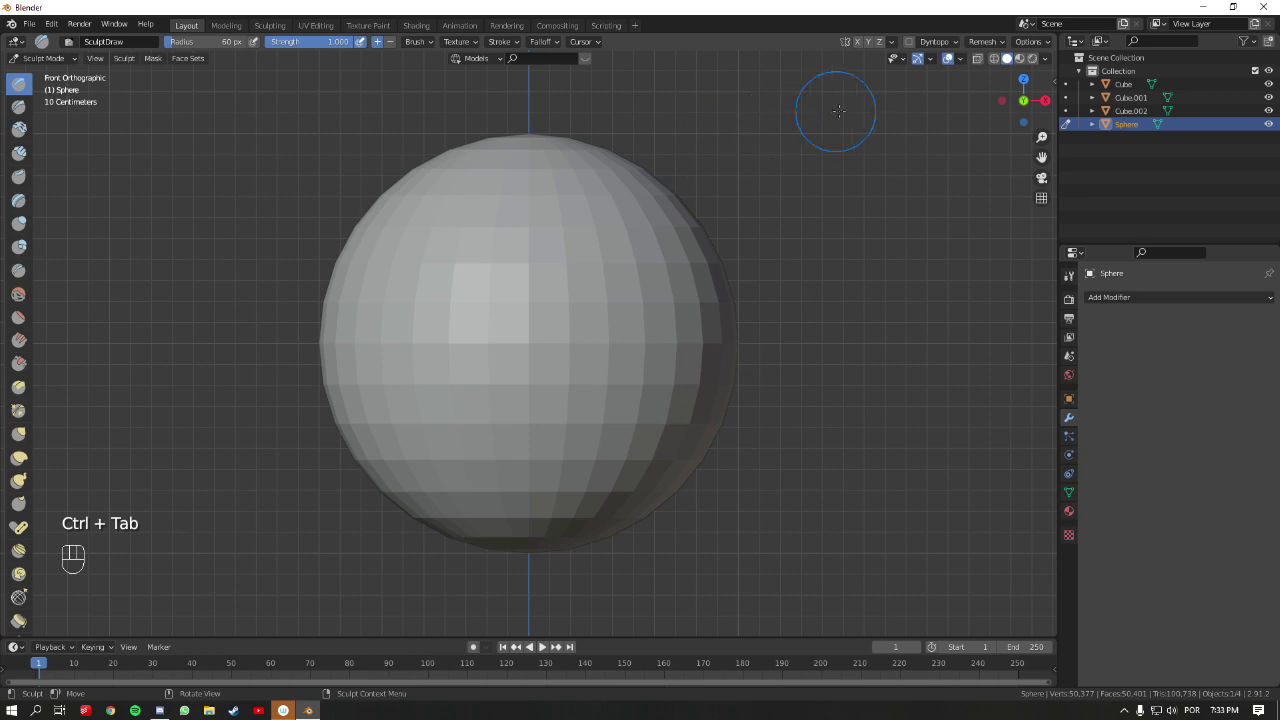
{"action": "left_click", "coordinate": [908, 42]}
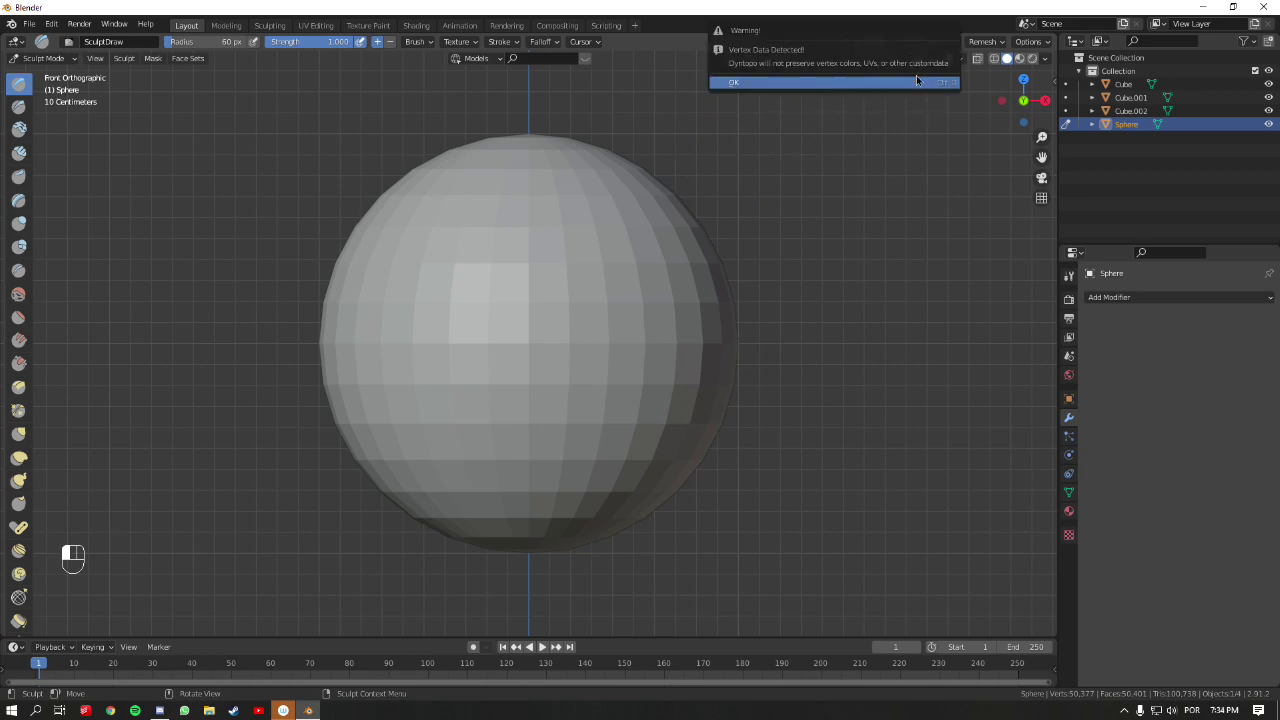
{"action": "left_click", "coordinate": [915, 81]}
- Try Draw strokes on the sphere with Dyntopo, inspect the new triangles in wireframe, and undo the strokes
{"action": "middle_click_drag", "start_coordinate": [679, 322], "coordinate": [589, 294]}
{"action": "left_click_drag", "start_coordinate": [589, 294], "coordinate": [529, 298]}
{"action": "key", "text": "ctrl+z"}
{"action": "mouse_move", "coordinate": [528, 291]}
{"action": "middle_mouse_down", "text": "ctrl"}
{"action": "mouse_move", "coordinate": [540, 268]}
{"action": "mouse_move", "coordinate": [600, 282]}
{"action": "mouse_move", "coordinate": [651, 274]}
{"action": "mouse_move", "coordinate": [590, 302]}
{"action": "mouse_move", "coordinate": [609, 286]}
{"action": "middle_mouse_up", "text": "ctrl"}
{"action": "key", "text": "shift+z"}
{"action": "key", "text": "ctrl+z"}
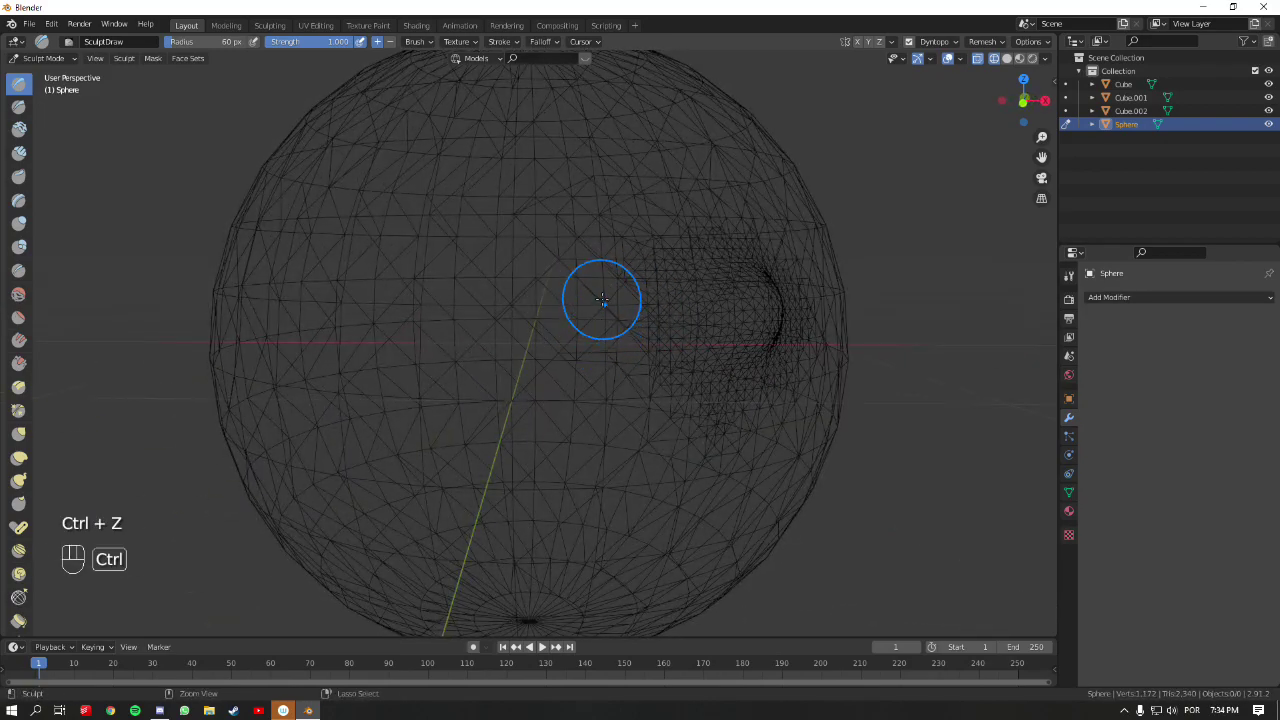
{"action": "key", "text": "ctrl+z"}
{"action": "key", "text": "KP_1"}
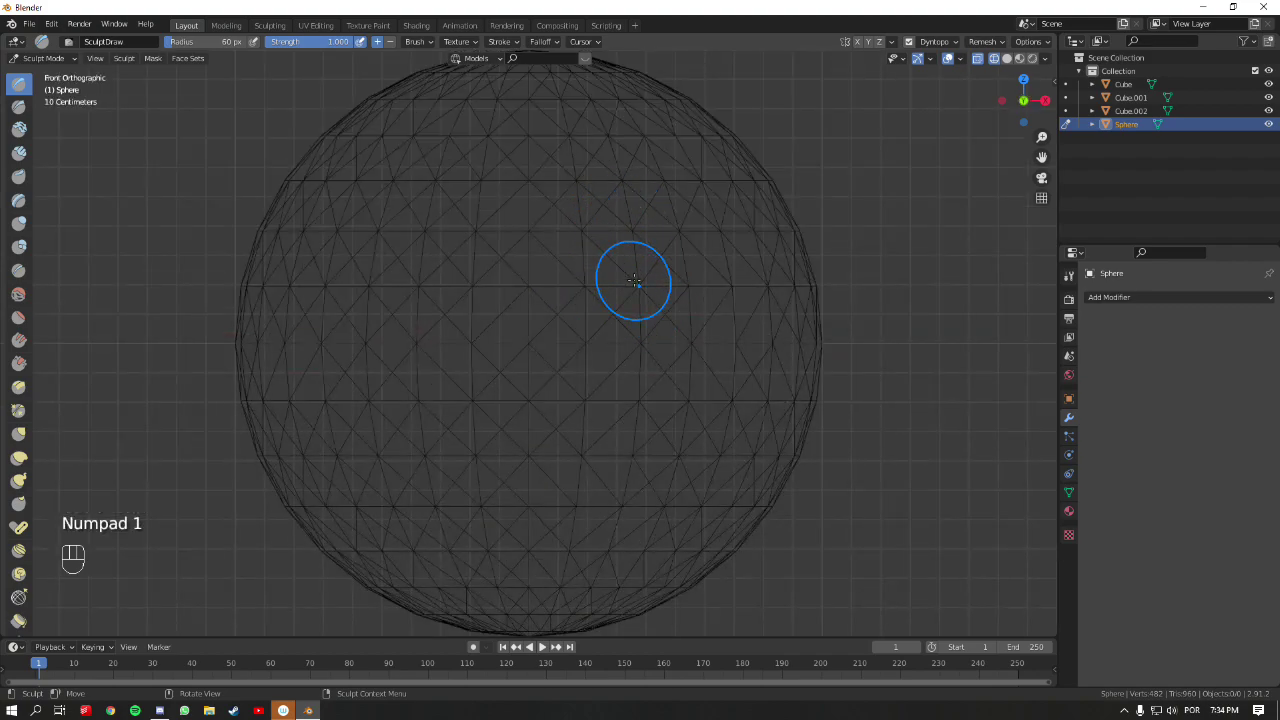
{"action": "key", "text": "shift+z"}
- Open the Dyntopo settings, and from a close view sculpt a small, dense bump on the sphere, checking it in wireframe
{"action": "middle_click_drag", "start_coordinate": [631, 294], "coordinate": [677, 289]}
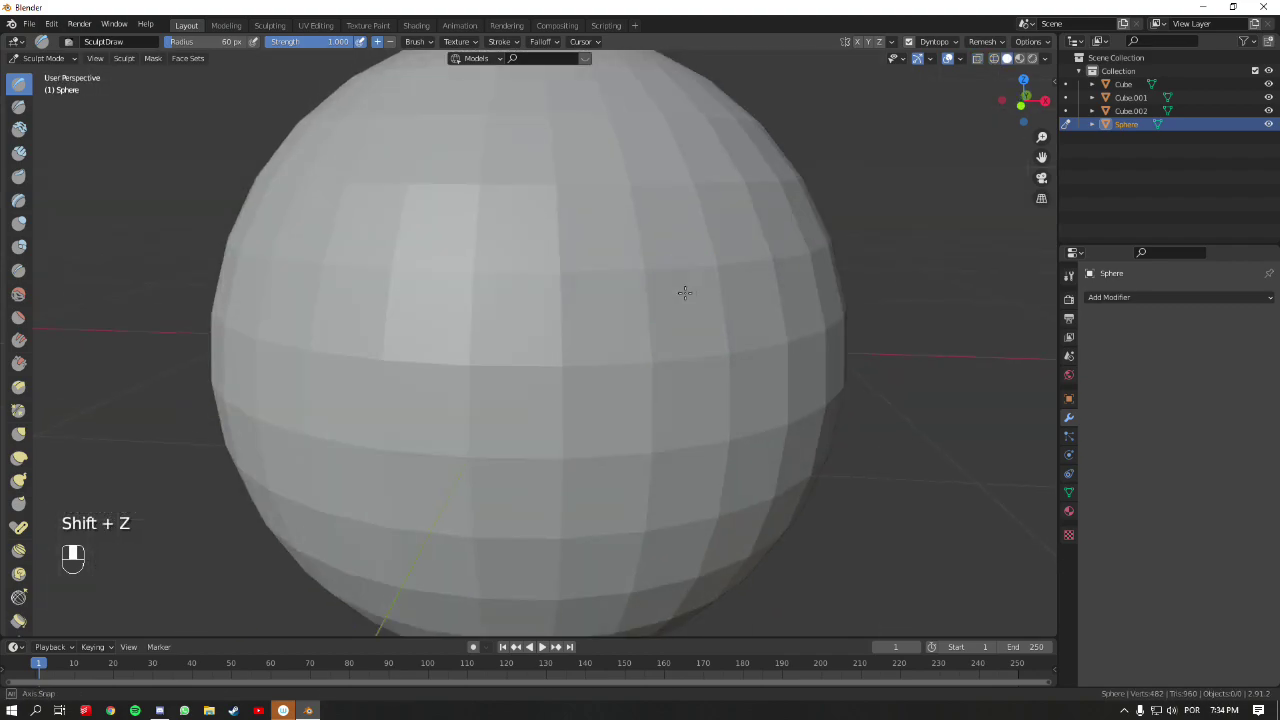
{"action": "left_click", "coordinate": [946, 44]}
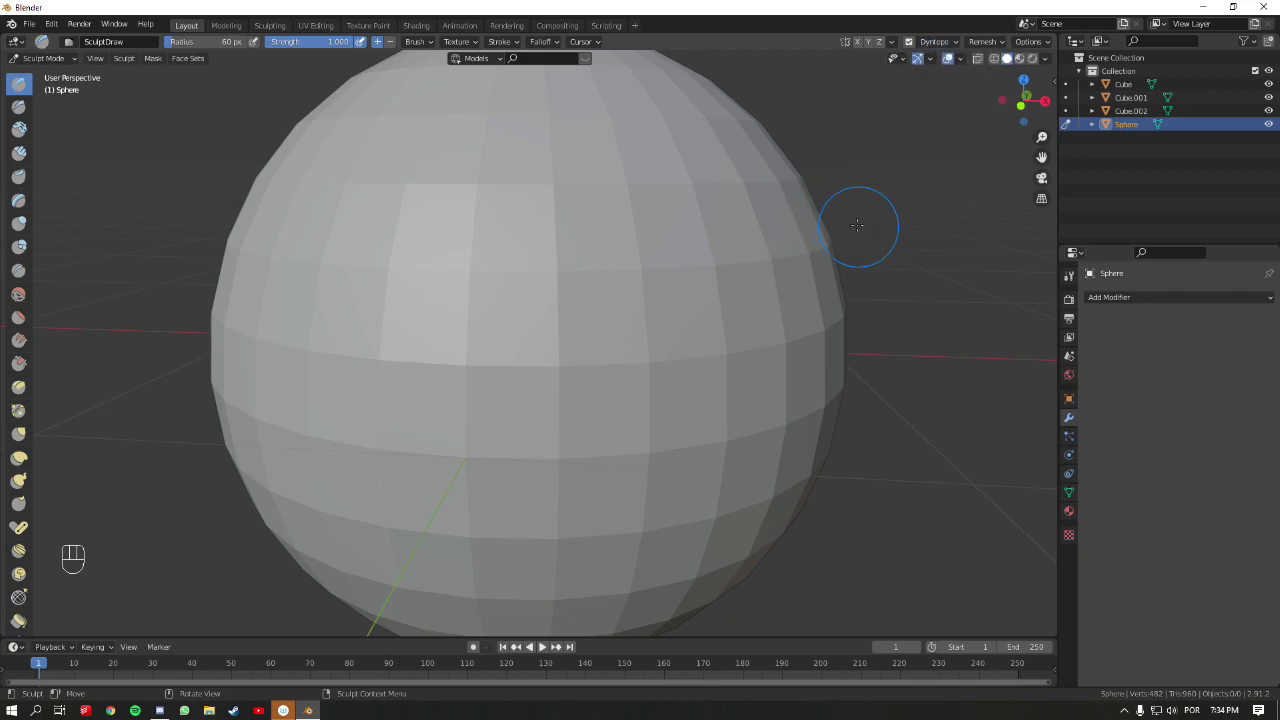
{"action": "middle_click_drag", "start_coordinate": [757, 213], "coordinate": [716, 384], "text": "ctrl"}
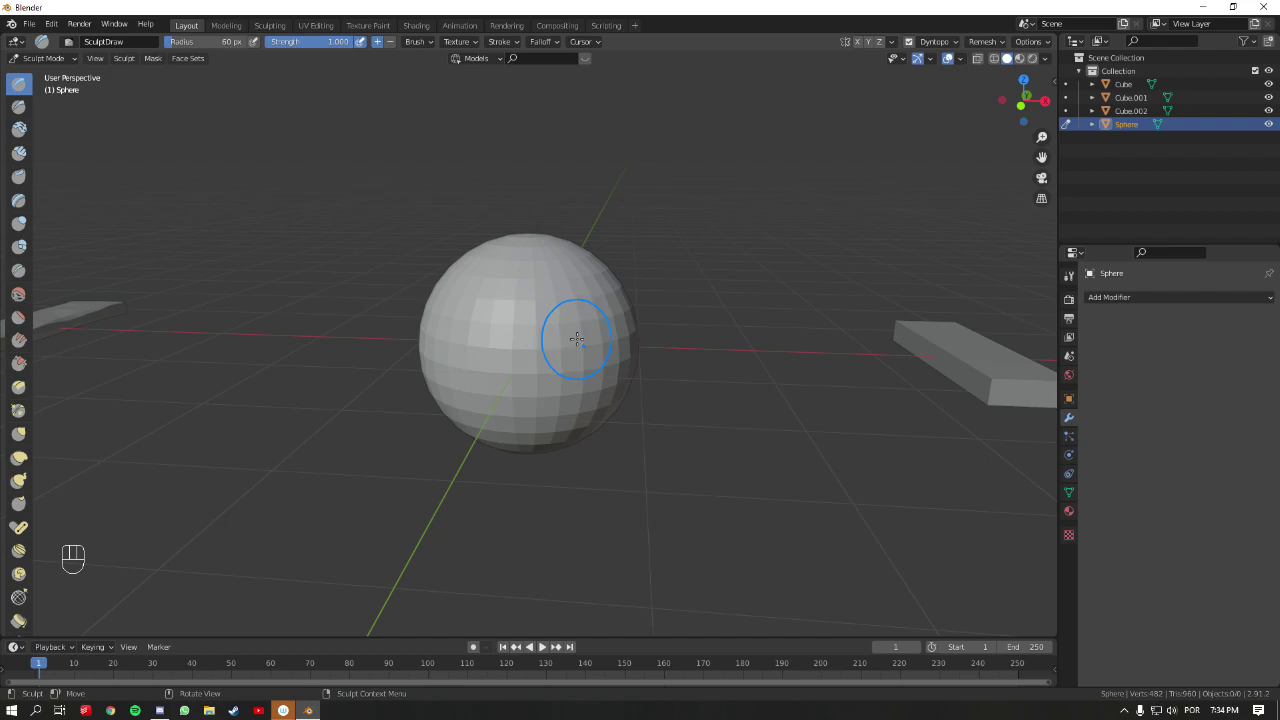
{"action": "mouse_move", "coordinate": [576, 414]}
{"action": "middle_mouse_down", "text": "ctrl"}
{"action": "mouse_move", "coordinate": [606, 280]}
{"action": "mouse_move", "coordinate": [589, 371]}
{"action": "mouse_move", "coordinate": [614, 355]}
{"action": "mouse_move", "coordinate": [630, 263]}
{"action": "middle_mouse_up", "text": "ctrl"}
{"action": "key", "text": "shift+z"}
{"action": "mouse_move", "coordinate": [586, 250]}
{"action": "left_mouse_down"}
{"action": "mouse_move", "coordinate": [557, 281]}
{"action": "mouse_move", "coordinate": [565, 340]}
{"action": "mouse_move", "coordinate": [619, 252]}
{"action": "left_mouse_up"}
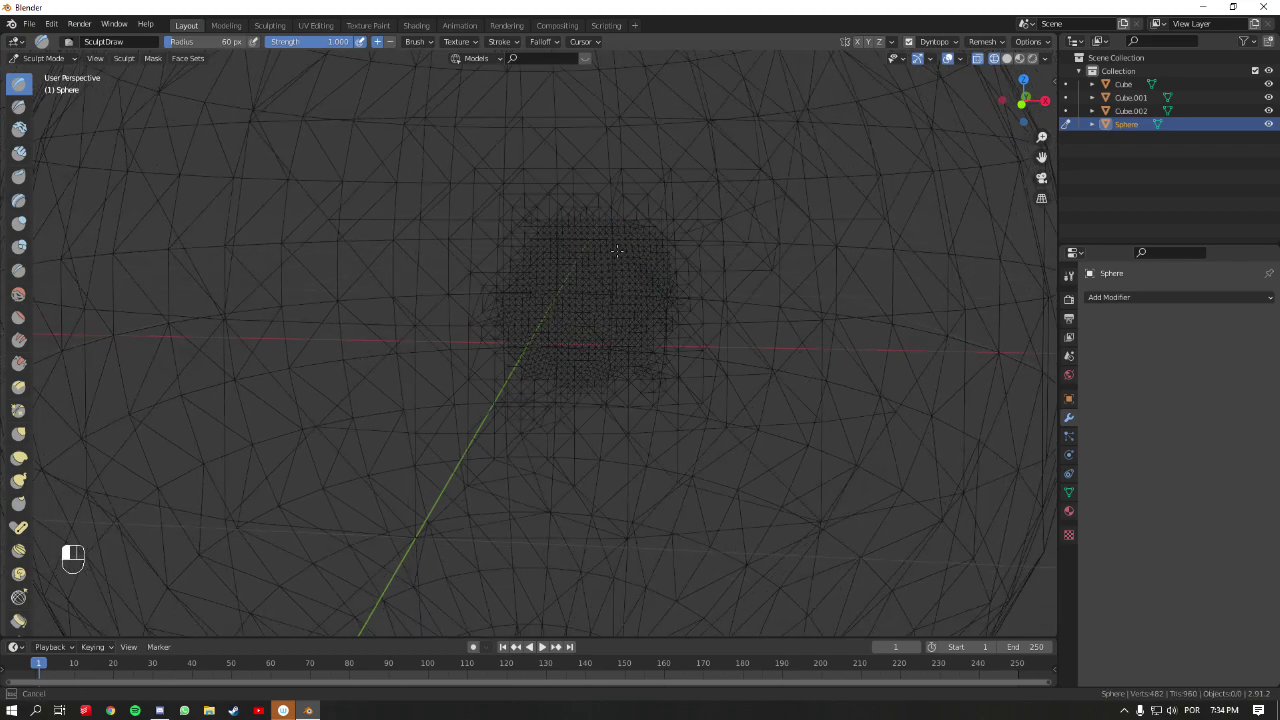
{"action": "mouse_move", "coordinate": [534, 246]}
{"action": "left_mouse_down"}
{"action": "mouse_move", "coordinate": [470, 300]}
{"action": "mouse_move", "coordinate": [485, 285]}
{"action": "left_mouse_up"}
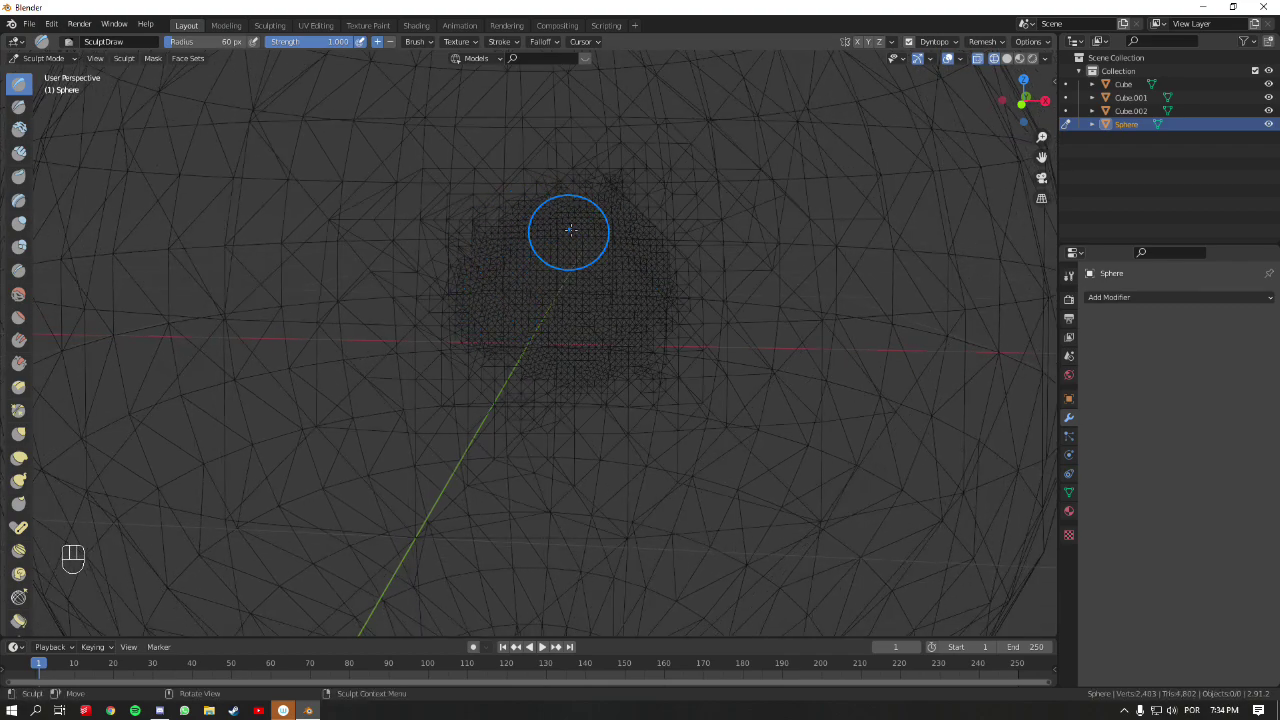
{"action": "middle_click_drag", "start_coordinate": [648, 287], "coordinate": [386, 257]}
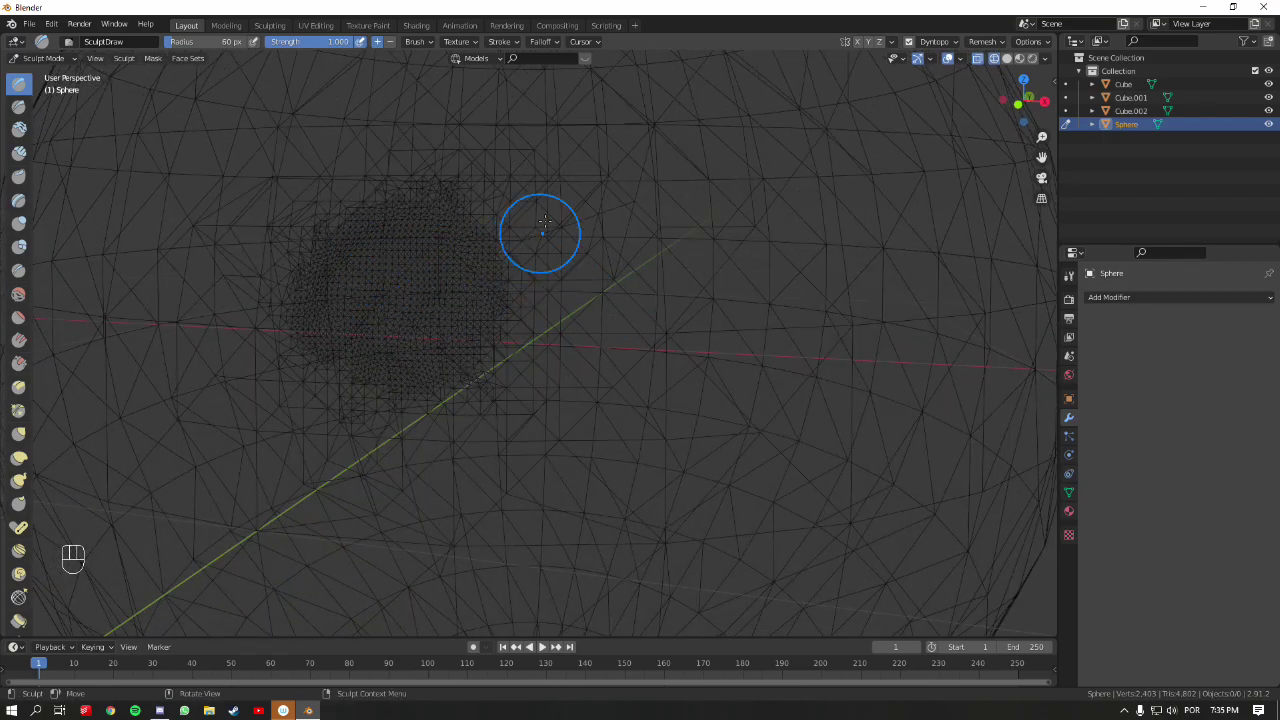
{"action": "key", "text": "shift+z"}
{"action": "middle_click_drag", "start_coordinate": [591, 243], "coordinate": [578, 263]}
{"action": "mouse_move", "coordinate": [367, 310]}
{"action": "left_mouse_down"}
{"action": "mouse_move", "coordinate": [338, 343]}
{"action": "mouse_move", "coordinate": [320, 329]}
{"action": "mouse_move", "coordinate": [443, 266]}
{"action": "mouse_move", "coordinate": [431, 325]}
{"action": "mouse_move", "coordinate": [406, 291]}
{"action": "mouse_move", "coordinate": [374, 297]}
{"action": "left_mouse_up"}
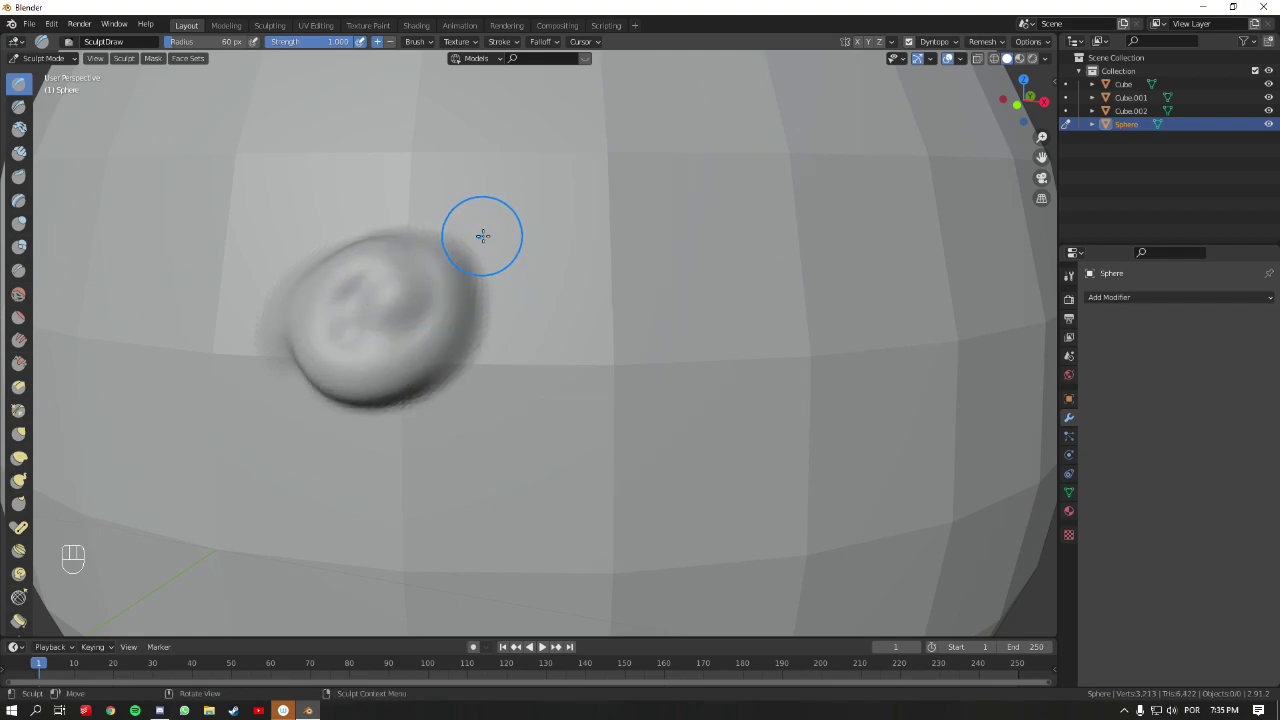
- Set the brush radius to 53 px, sculpt a larger bump from a distant view and compare both bumps' mesh density in wireframe
{"action": "key", "text": "ctrl"}
{"action": "middle_click_drag", "start_coordinate": [652, 227], "coordinate": [598, 434], "text": "ctrl"}
{"action": "key", "text": "f"}
{"action": "left_click", "coordinate": [591, 331]}
{"action": "left_click_drag", "start_coordinate": [592, 330], "coordinate": [602, 341]}
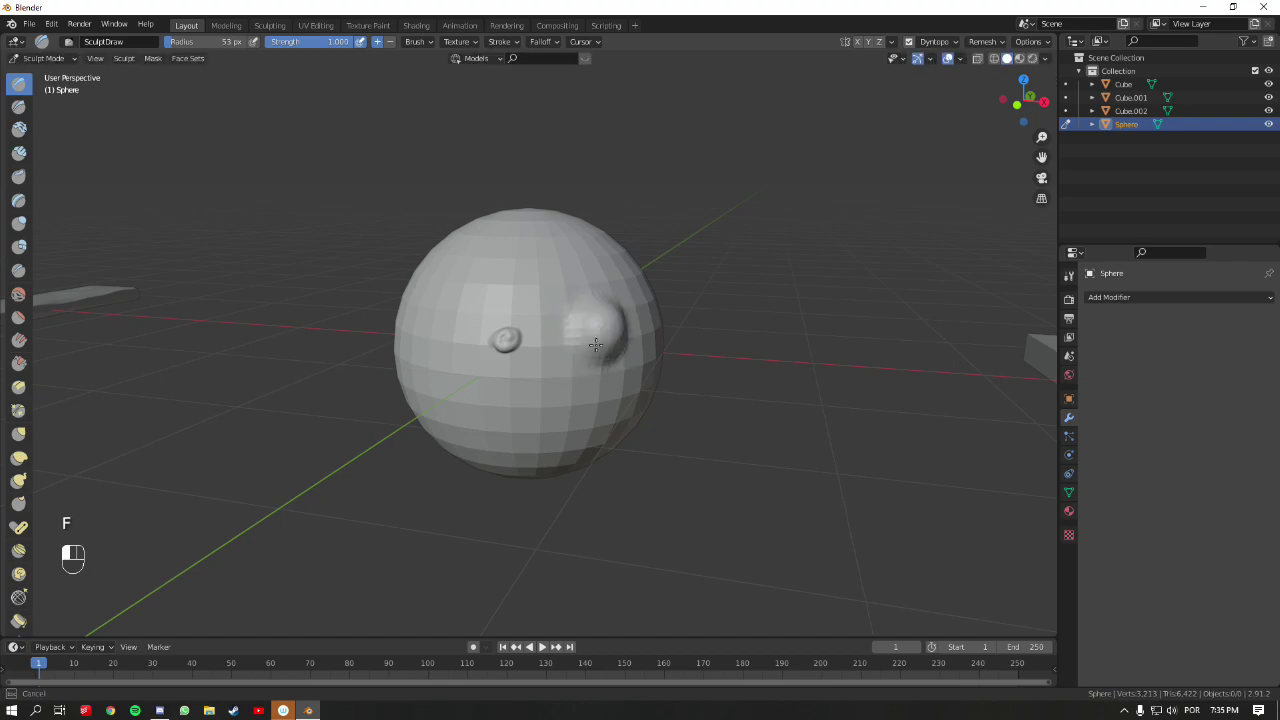
{"action": "key", "text": "shift+z"}
{"action": "middle_click_drag", "start_coordinate": [594, 343], "coordinate": [591, 251], "text": "ctrl"}
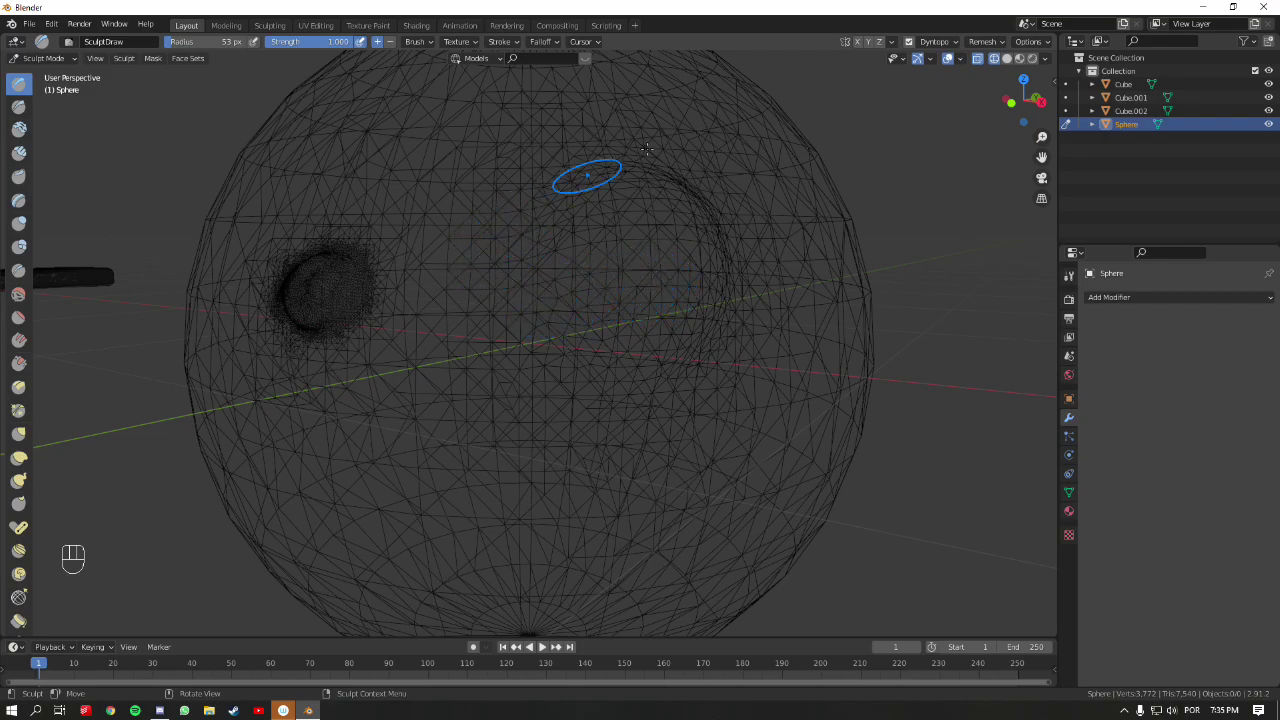
{"action": "left_click", "coordinate": [936, 44]}
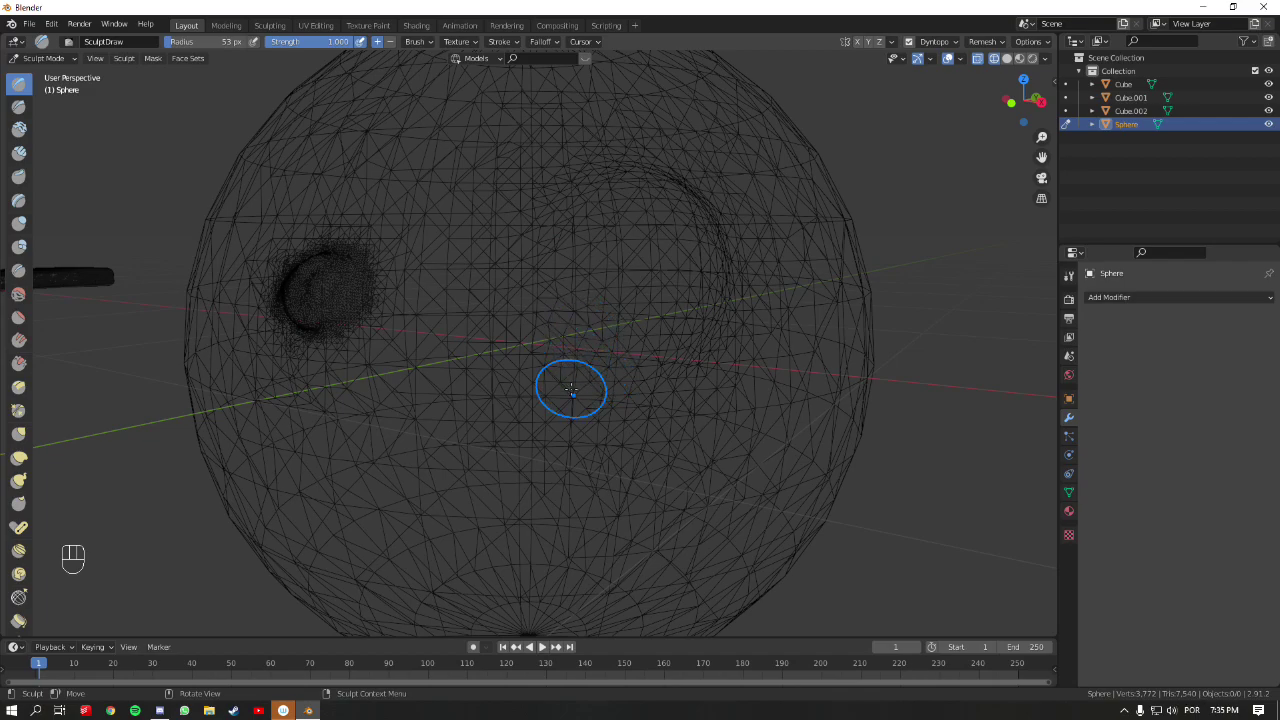
{"action": "middle_click_drag", "start_coordinate": [526, 346], "coordinate": [571, 351]}
{"action": "key", "text": "shift+z"}
- Smooth out both bumps on the front of the sphere
{"action": "mouse_move", "coordinate": [605, 304]}
{"action": "middle_mouse_down"}
{"action": "mouse_move", "coordinate": [580, 336]}
{"action": "mouse_move", "coordinate": [594, 478]}
{"action": "middle_mouse_up"}
{"action": "mouse_move", "coordinate": [475, 360]}
{"action": "left_mouse_down", "text": "shift"}
{"action": "mouse_move", "coordinate": [463, 390]}
{"action": "mouse_move", "coordinate": [475, 371]}
{"action": "left_mouse_up", "text": "shift"}
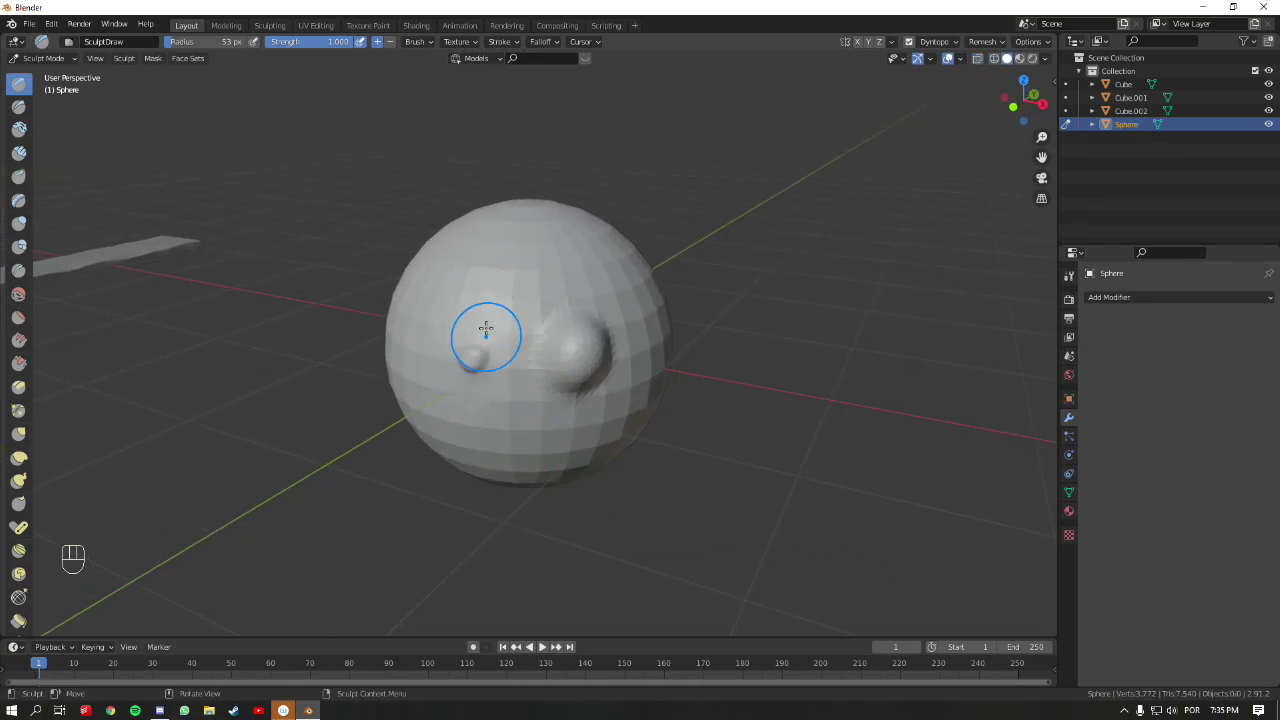
{"action": "mouse_move", "coordinate": [486, 286]}
{"action": "left_mouse_down", "text": "shift"}
{"action": "mouse_move", "coordinate": [543, 291]}
{"action": "mouse_move", "coordinate": [594, 320]}
{"action": "mouse_move", "coordinate": [595, 357]}
{"action": "mouse_move", "coordinate": [563, 357]}
{"action": "left_mouse_up", "text": "shift"}
{"action": "middle_click_drag", "start_coordinate": [558, 362], "coordinate": [568, 338]}
{"action": "mouse_move", "coordinate": [565, 341]}
{"action": "left_mouse_down"}
{"action": "mouse_move", "coordinate": [457, 323]}
{"action": "mouse_move", "coordinate": [466, 409]}
{"action": "mouse_move", "coordinate": [600, 380]}
{"action": "mouse_move", "coordinate": [525, 420]}
{"action": "mouse_move", "coordinate": [471, 334]}
{"action": "left_mouse_up"}
{"action": "left_click_drag", "start_coordinate": [423, 397], "coordinate": [622, 284], "text": "shift"}
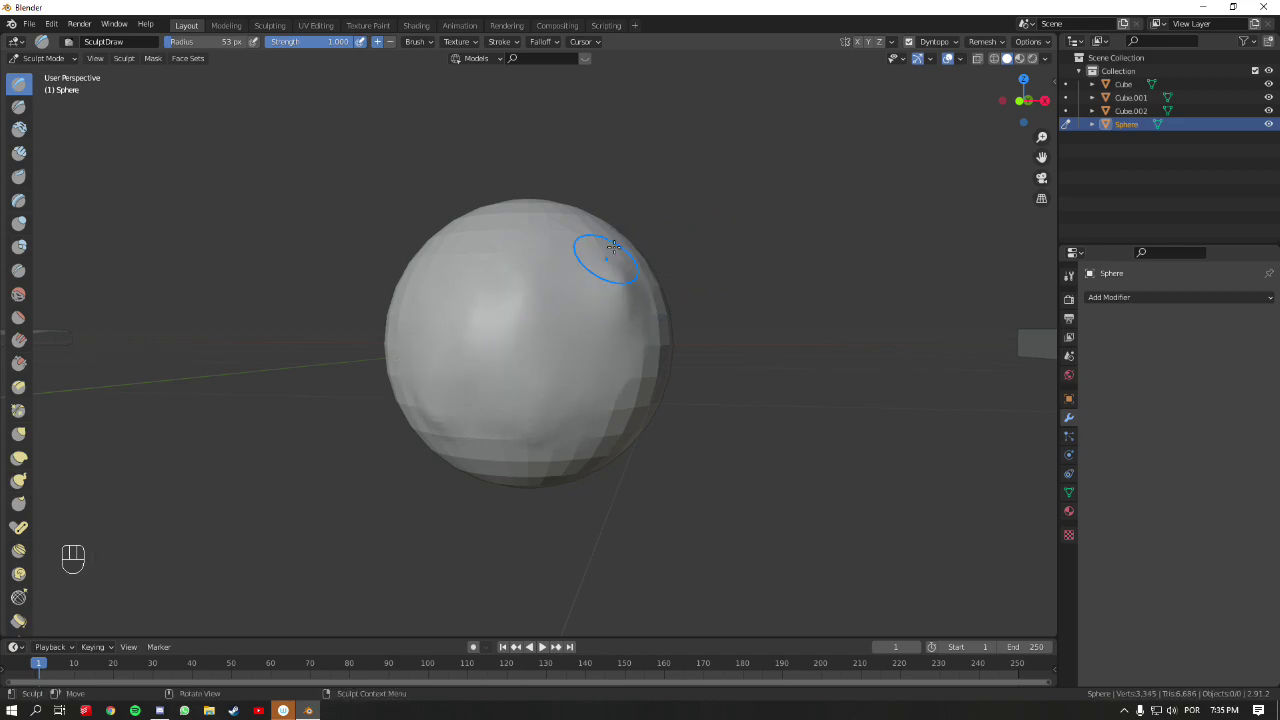
- Enable X symmetry, undo a mirrored test stroke, and sculpt two eye sockets and a round nose on the sphere
{"action": "left_click", "coordinate": [856, 42]}
{"action": "mouse_move", "coordinate": [575, 269]}
{"action": "left_mouse_down"}
{"action": "mouse_move", "coordinate": [605, 370]}
{"action": "mouse_move", "coordinate": [586, 280]}
{"action": "mouse_move", "coordinate": [592, 314]}
{"action": "mouse_move", "coordinate": [561, 383]}
{"action": "mouse_move", "coordinate": [534, 383]}
{"action": "left_mouse_up"}
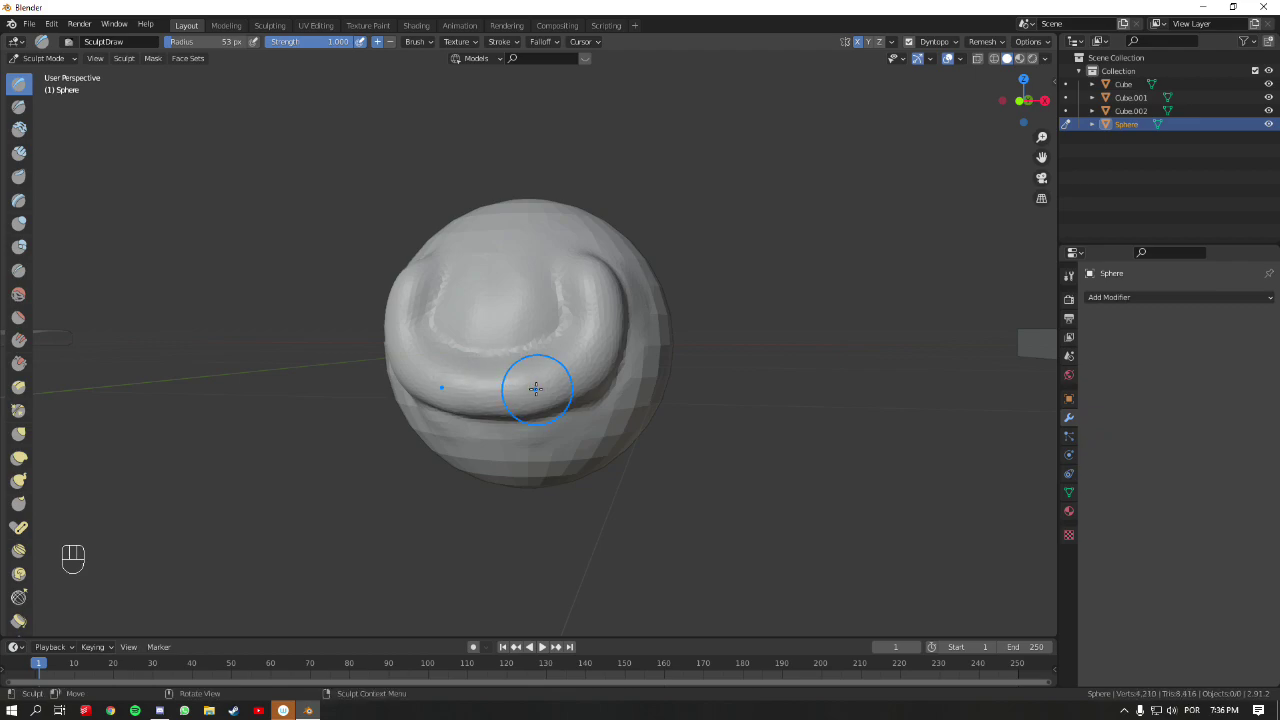
{"action": "key", "text": "ctrl+z"}
{"action": "left_click_drag", "start_coordinate": [553, 312], "coordinate": [543, 320], "text": "ctrl"}
{"action": "left_click_drag", "start_coordinate": [497, 380], "coordinate": [485, 390]}
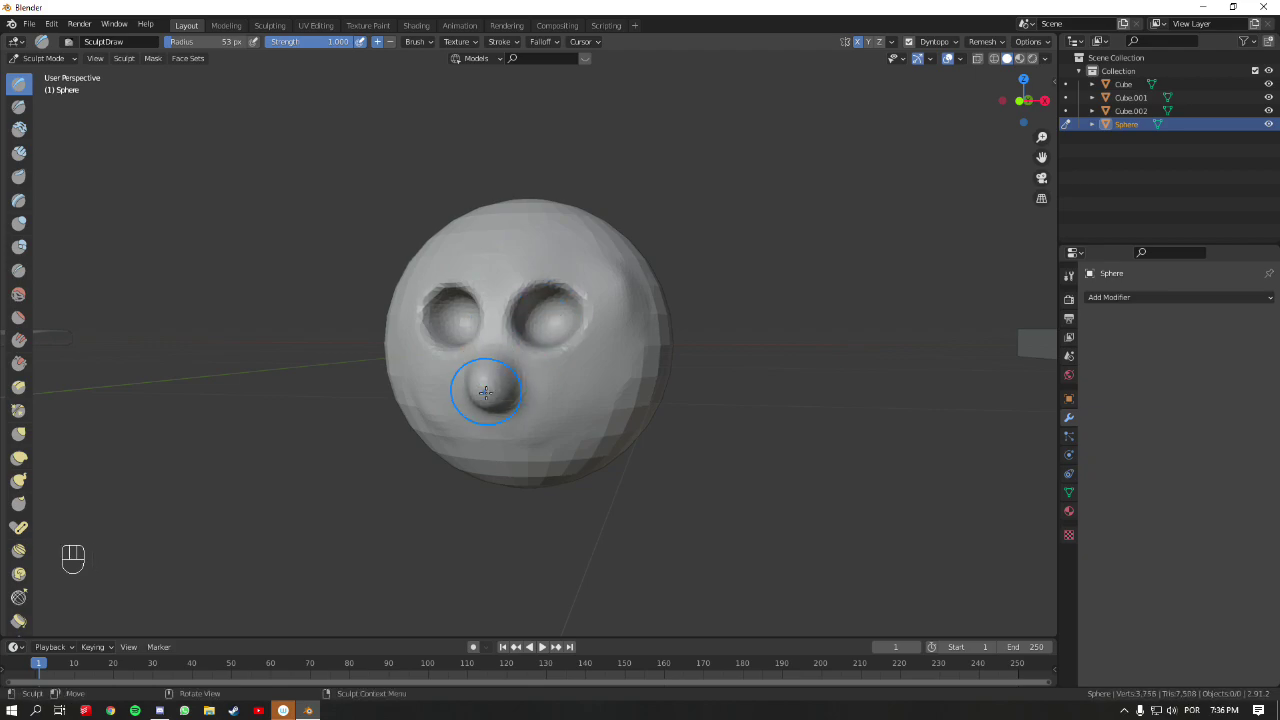
- Sculpt a mirrored mouth area with raised lips below the nose
{"action": "mouse_move", "coordinate": [512, 436]}
{"action": "left_mouse_down"}
{"action": "mouse_move", "coordinate": [540, 435]}
{"action": "mouse_move", "coordinate": [526, 437]}
{"action": "mouse_move", "coordinate": [536, 445]}
{"action": "left_mouse_up"}
{"action": "mouse_move", "coordinate": [642, 382]}
{"action": "middle_mouse_down"}
{"action": "mouse_move", "coordinate": [553, 345]}
{"action": "mouse_move", "coordinate": [609, 309]}
{"action": "mouse_move", "coordinate": [672, 228]}
{"action": "mouse_move", "coordinate": [671, 325]}
{"action": "middle_mouse_up"}
{"action": "mouse_move", "coordinate": [542, 376]}
{"action": "left_mouse_down"}
{"action": "mouse_move", "coordinate": [533, 381]}
{"action": "mouse_move", "coordinate": [600, 372]}
{"action": "left_mouse_up"}
{"action": "middle_click_drag", "start_coordinate": [663, 366], "coordinate": [624, 397]}
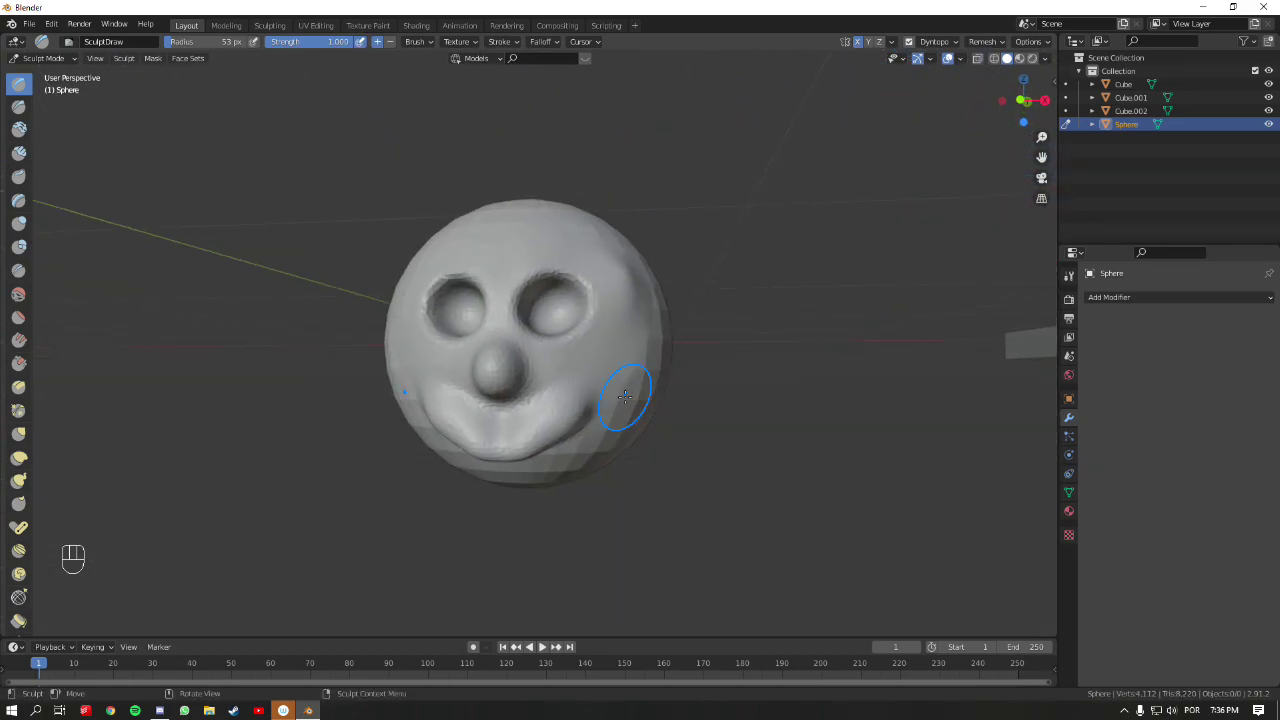
- Sculpt mirrored raised areas on the temples and cheeks beside the eye sockets with the Draw brush
{"action": "mouse_move", "coordinate": [634, 309]}
{"action": "middle_mouse_down", "text": "ctrl"}
{"action": "mouse_move", "coordinate": [640, 294]}
{"action": "mouse_move", "coordinate": [614, 357]}
{"action": "middle_mouse_up", "text": "ctrl"}
{"action": "mouse_move", "coordinate": [614, 357]}
{"action": "left_mouse_down"}
{"action": "mouse_move", "coordinate": [606, 296]}
{"action": "mouse_move", "coordinate": [614, 372]}
{"action": "left_mouse_up"}
{"action": "mouse_move", "coordinate": [614, 372]}
{"action": "middle_mouse_down"}
{"action": "mouse_move", "coordinate": [614, 389]}
{"action": "mouse_move", "coordinate": [533, 379]}
{"action": "middle_mouse_up"}
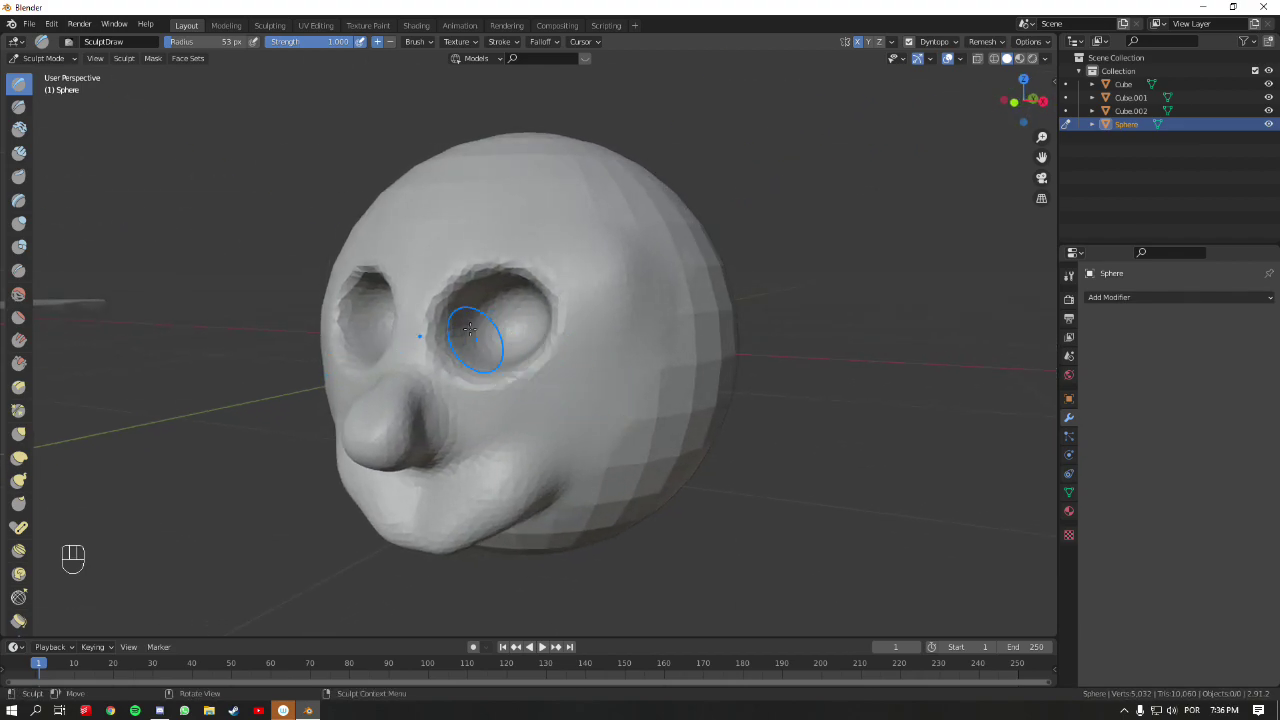
{"action": "left_click", "coordinate": [985, 42]}
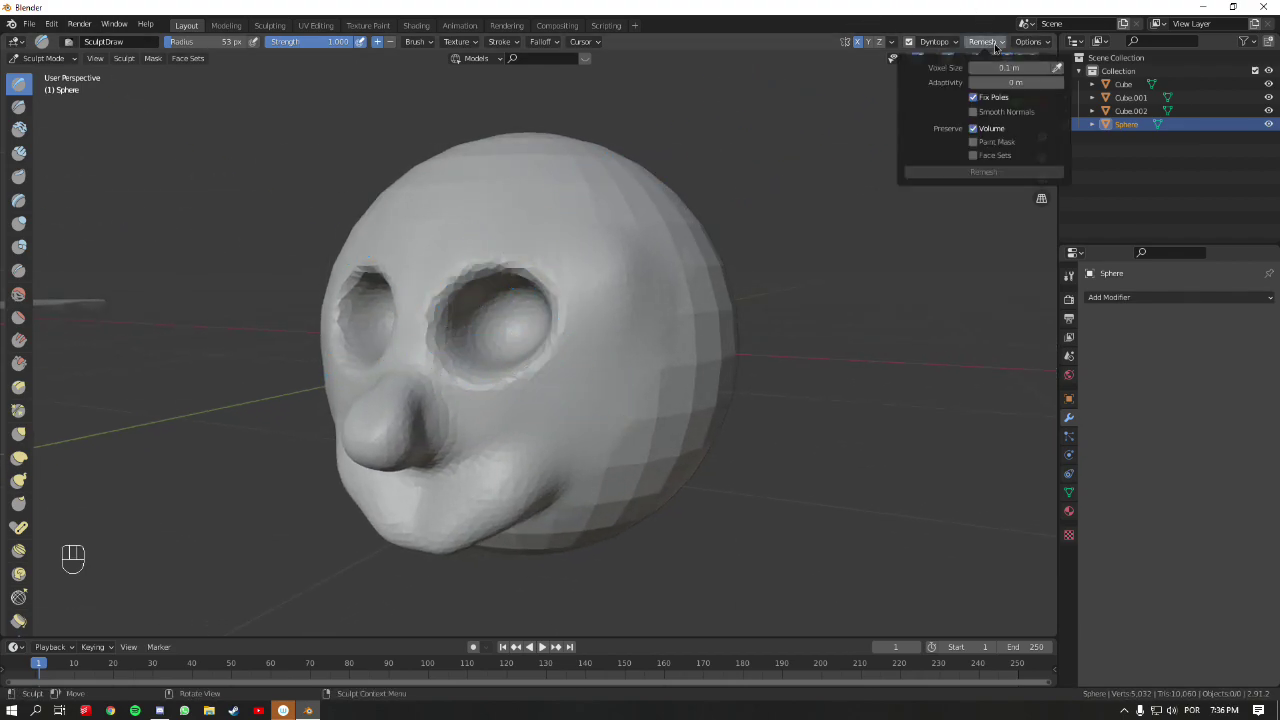
{"action": "mouse_move", "coordinate": [935, 42]}
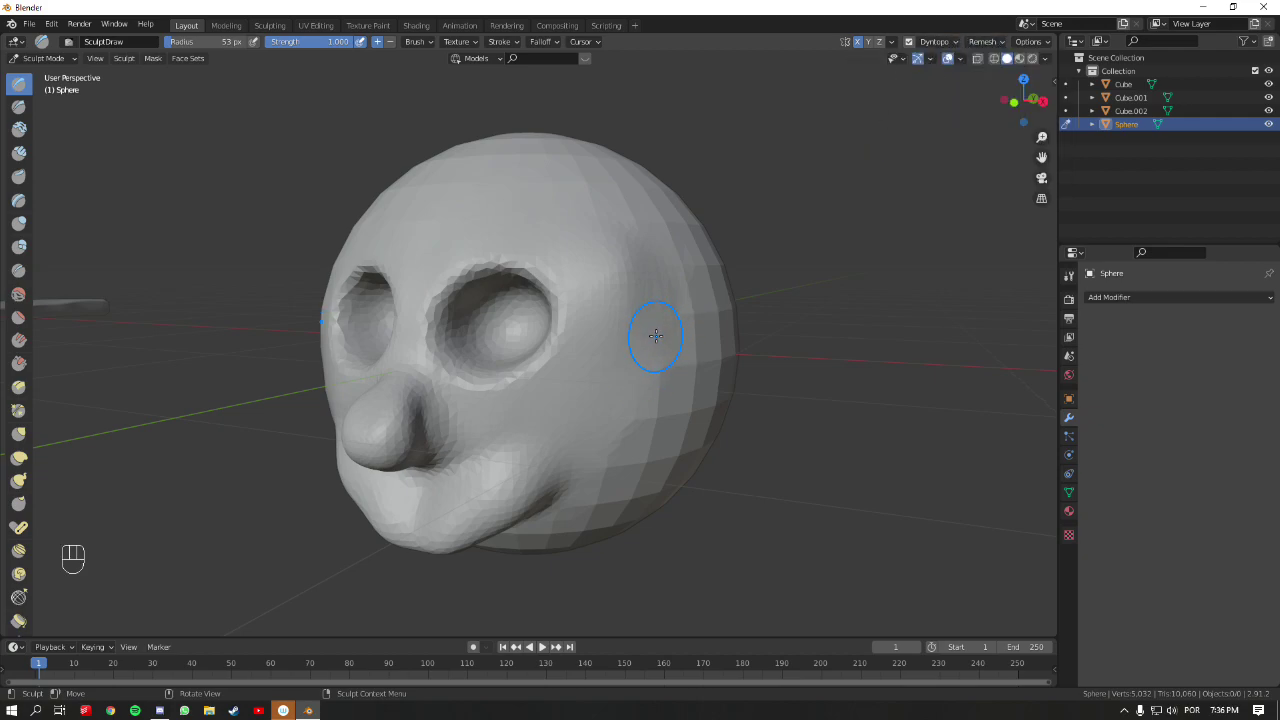
{"action": "middle_click_drag", "start_coordinate": [648, 352], "coordinate": [689, 329], "text": "shift"}
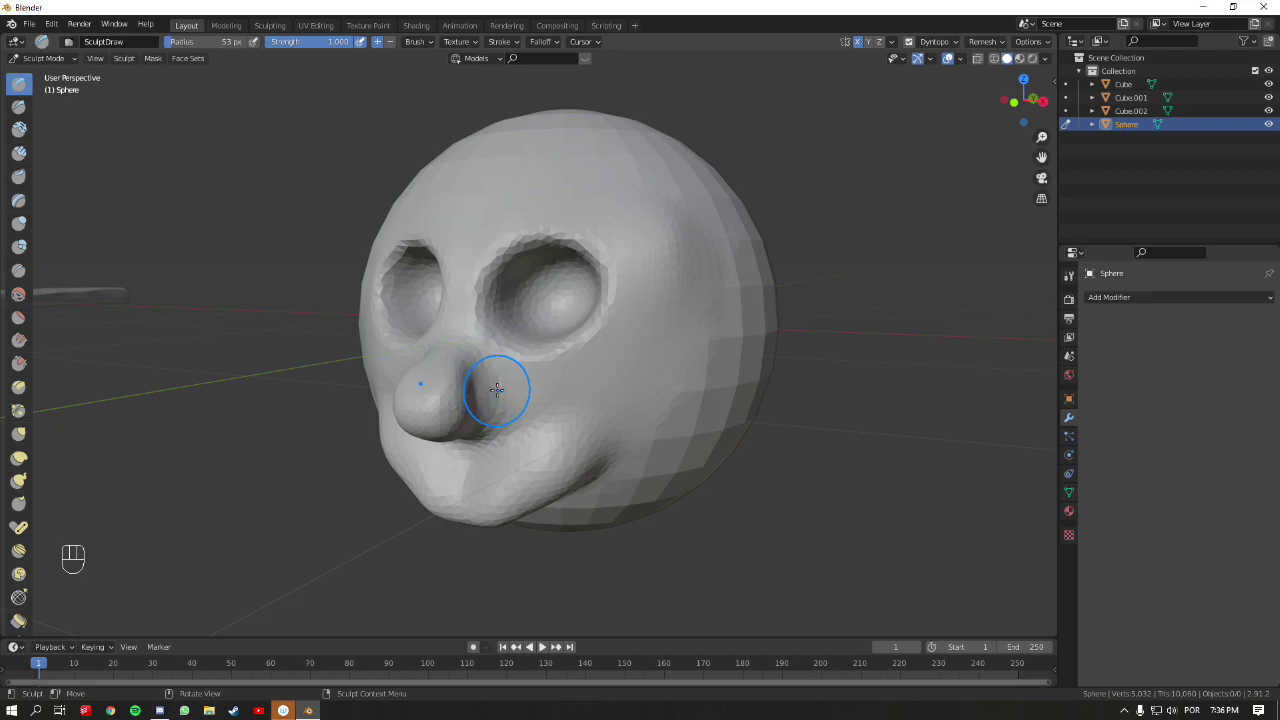
- Carve mirrored creases along the sides of the nose with the Crease brush at two view distances and compare their mesh density in wireframe
{"action": "middle_click_drag", "start_coordinate": [508, 376], "coordinate": [528, 366]}
{"action": "mouse_move", "coordinate": [528, 366]}
{"action": "middle_mouse_down", "text": "shift"}
{"action": "mouse_move", "coordinate": [563, 319]}
{"action": "mouse_move", "coordinate": [543, 363]}
{"action": "mouse_move", "coordinate": [584, 324]}
{"action": "middle_mouse_up", "text": "shift"}
{"action": "key", "text": "shift+c"}
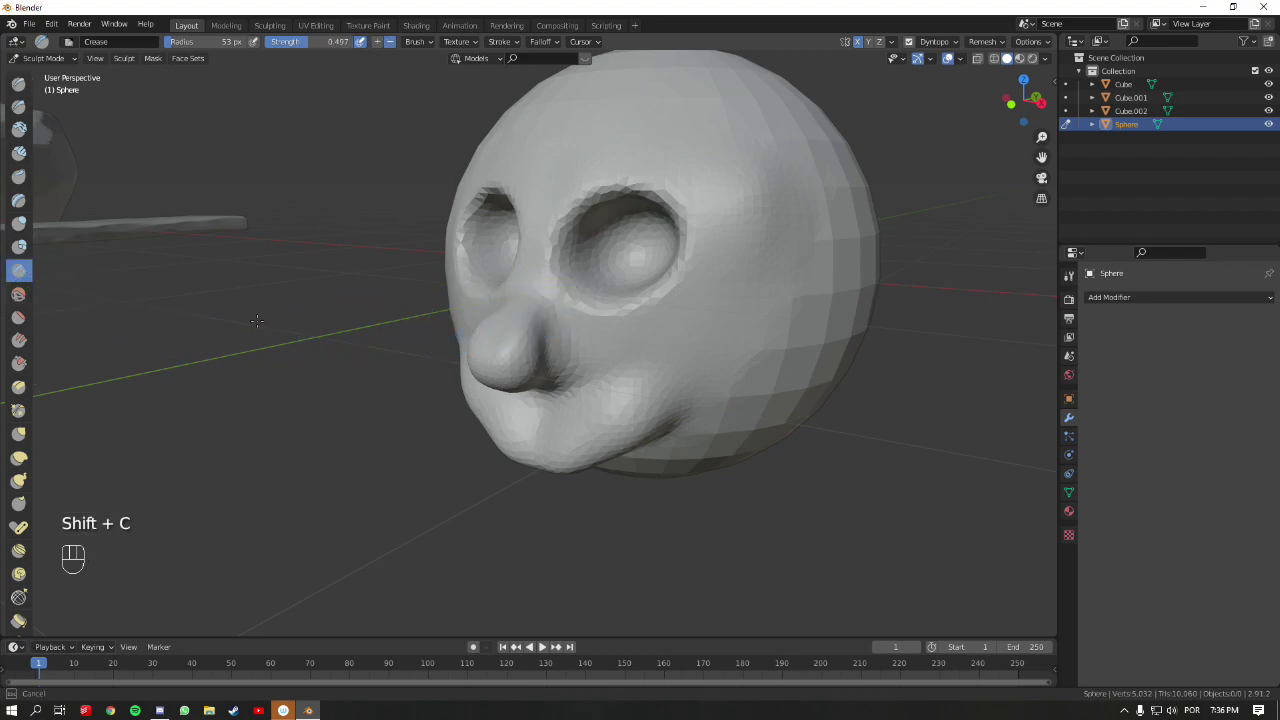
{"action": "mouse_move", "coordinate": [543, 286]}
{"action": "left_mouse_down"}
{"action": "mouse_move", "coordinate": [554, 318]}
{"action": "mouse_move", "coordinate": [570, 302]}
{"action": "left_mouse_up"}
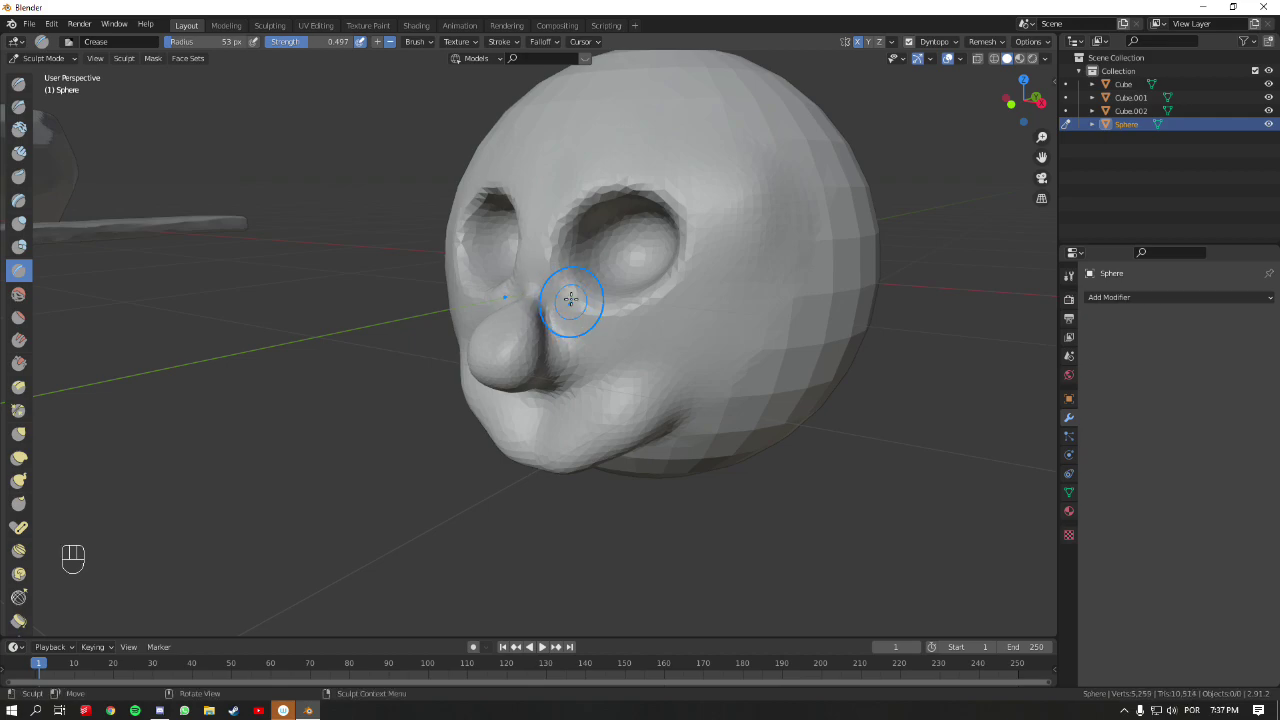
{"action": "mouse_move", "coordinate": [563, 311]}
{"action": "middle_mouse_down", "text": "shift"}
{"action": "mouse_move", "coordinate": [550, 334]}
{"action": "mouse_move", "coordinate": [565, 257]}
{"action": "middle_mouse_up", "text": "shift"}
{"action": "mouse_move", "coordinate": [507, 192]}
{"action": "left_mouse_down"}
{"action": "mouse_move", "coordinate": [507, 316]}
{"action": "mouse_move", "coordinate": [512, 182]}
{"action": "mouse_move", "coordinate": [502, 233]}
{"action": "left_mouse_up"}
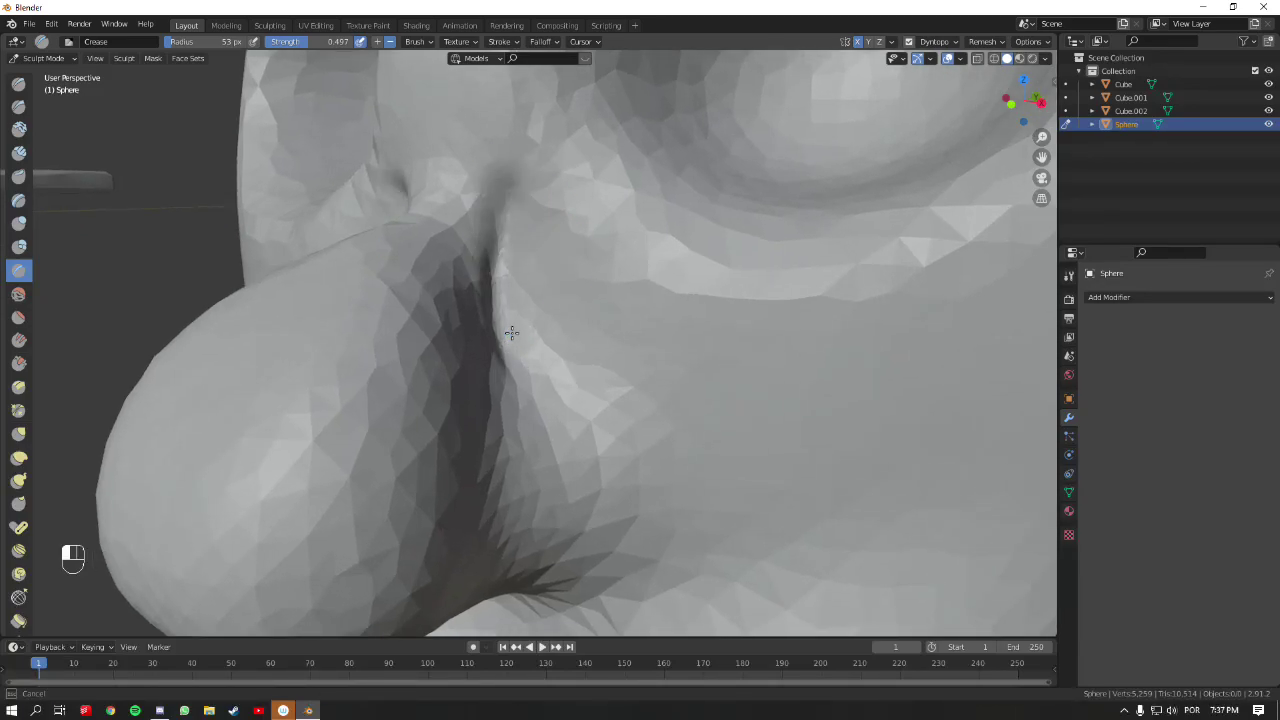
{"action": "left_click_drag", "start_coordinate": [511, 334], "coordinate": [515, 330]}
{"action": "key", "text": "shift+z"}
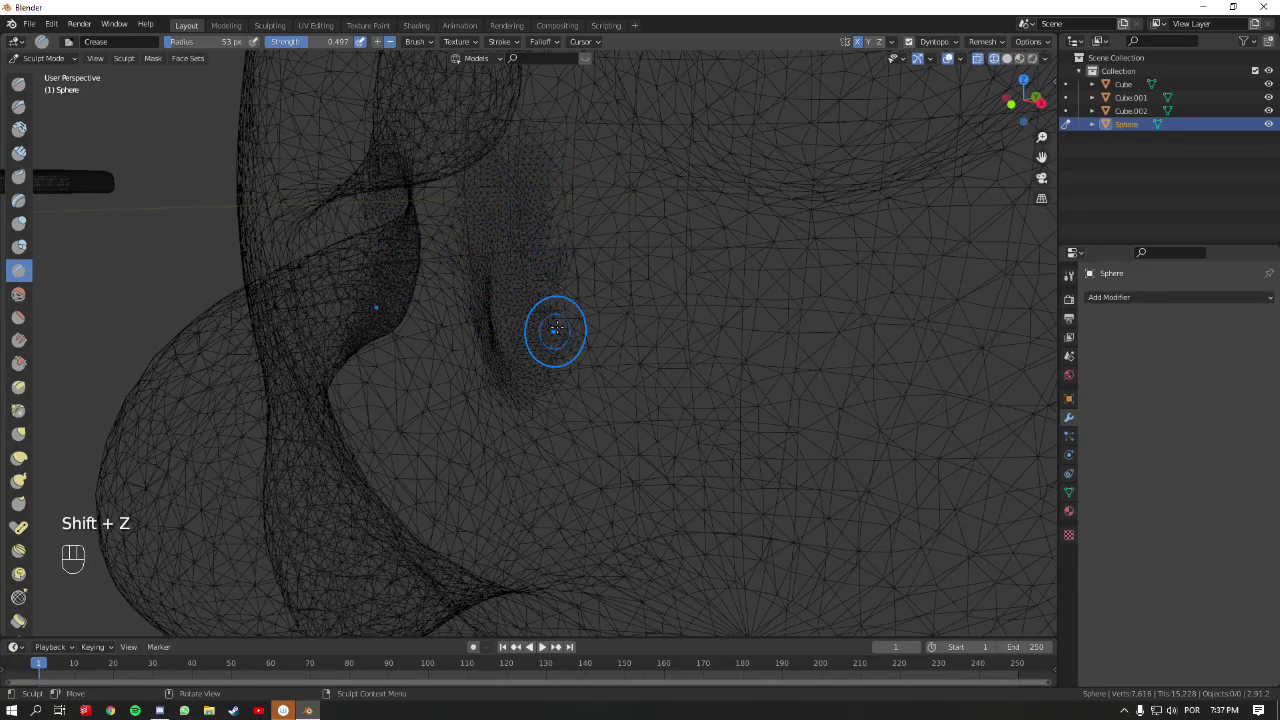
{"action": "key", "text": "shift+z"}
{"action": "mouse_move", "coordinate": [502, 317]}
{"action": "middle_mouse_down", "text": "ctrl"}
{"action": "mouse_move", "coordinate": [523, 289]}
{"action": "mouse_move", "coordinate": [514, 277]}
{"action": "middle_mouse_up", "text": "ctrl"}
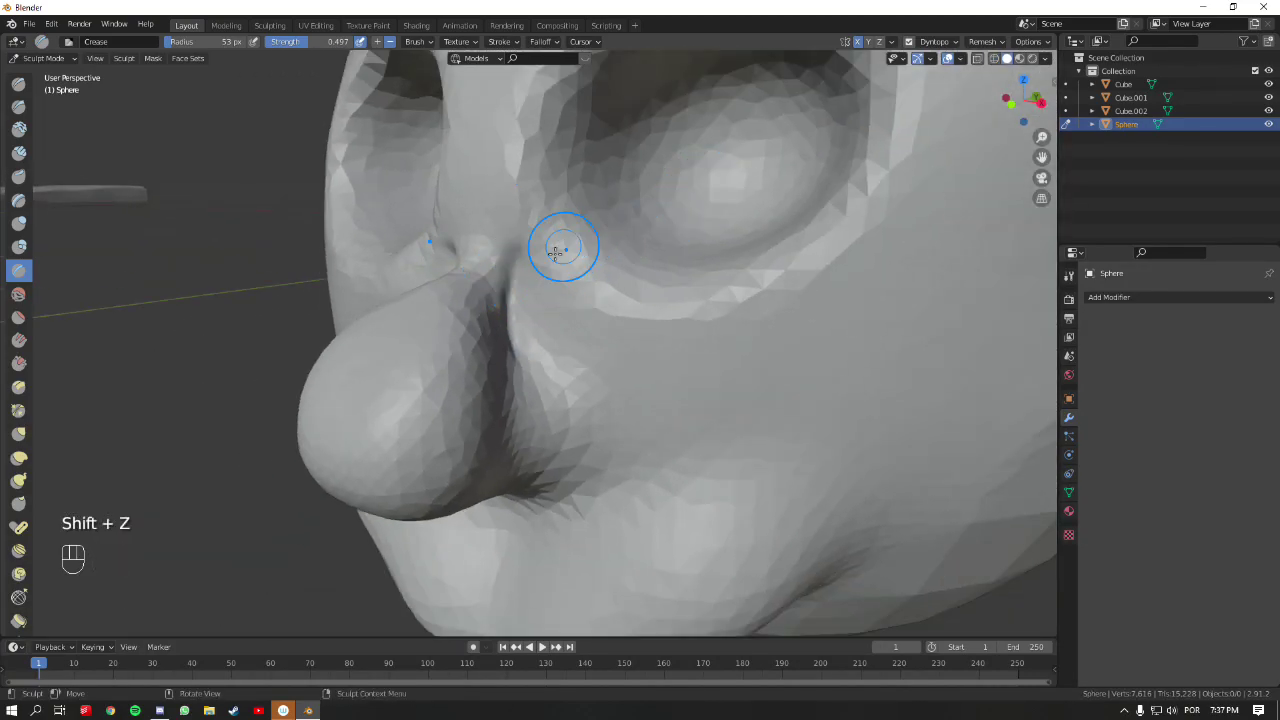
- Review the Dyntopo detailing methods and switch from Relative Detail to Constant Detail
{"action": "left_click", "coordinate": [990, 42]}
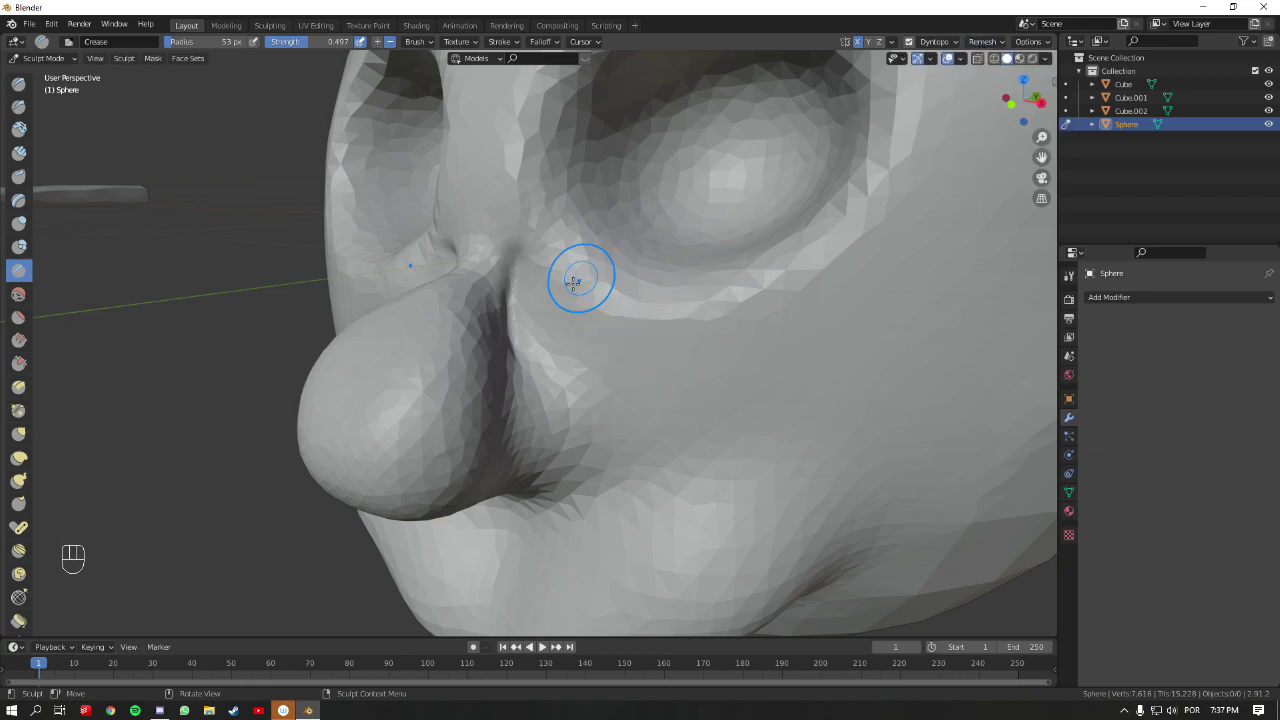
{"action": "scroll", "coordinate": [611, 318], "scroll_direction": "up", "scroll_amount": 2}
{"action": "mouse_move", "coordinate": [674, 209]}
{"action": "middle_mouse_down", "text": "shift"}
{"action": "mouse_move", "coordinate": [602, 323]}
{"action": "mouse_move", "coordinate": [674, 229]}
{"action": "middle_mouse_up", "text": "shift"}
{"action": "left_click", "coordinate": [935, 42]}
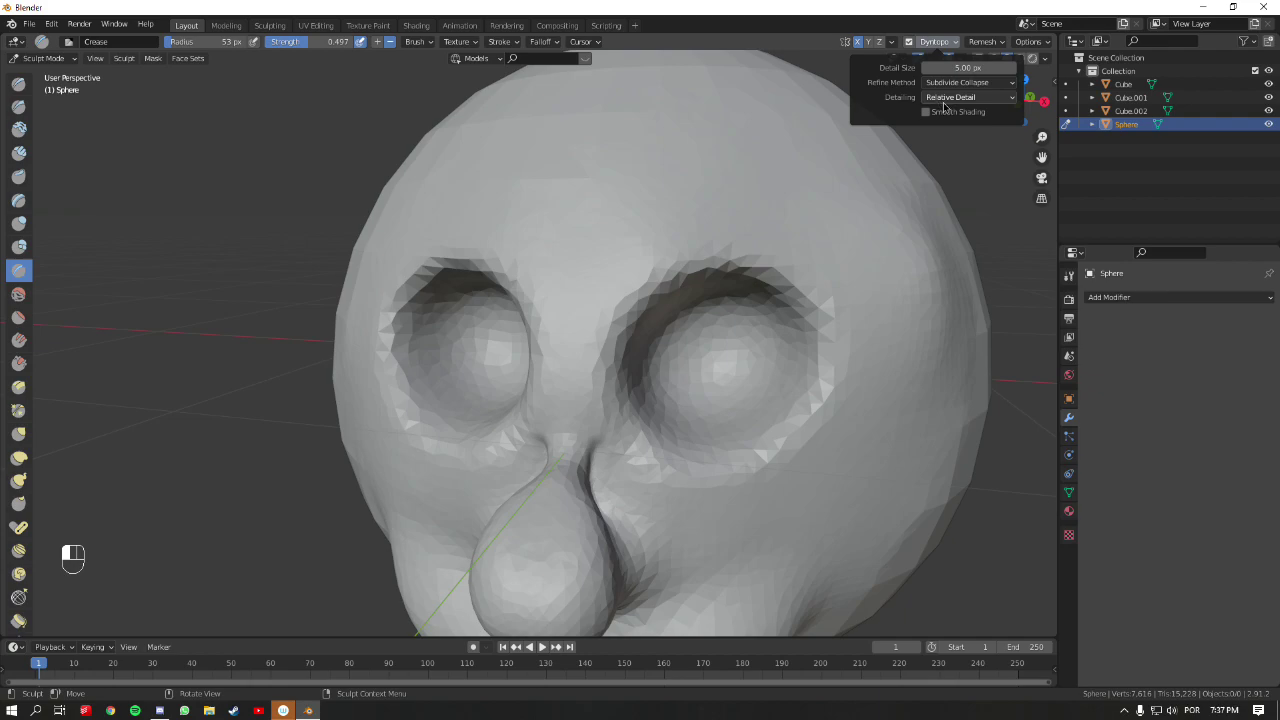
{"action": "left_click", "coordinate": [951, 98]}
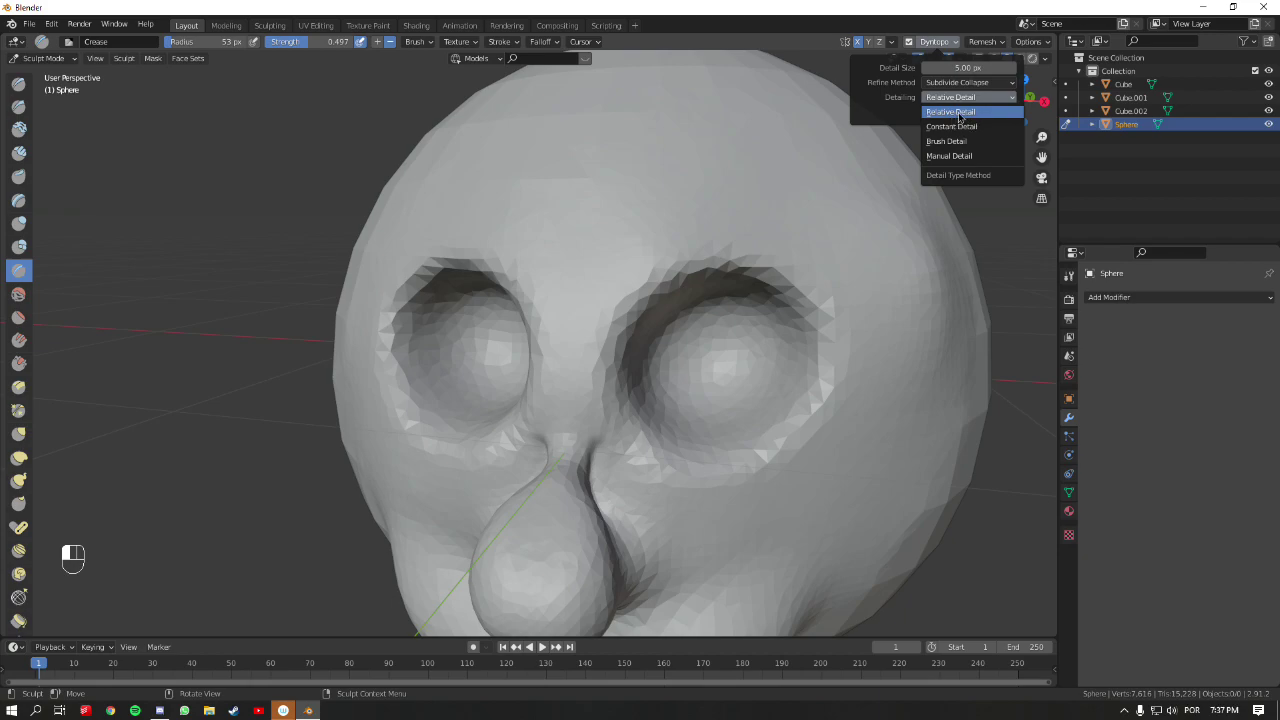
{"action": "left_click", "coordinate": [958, 116]}
{"action": "mouse_move", "coordinate": [650, 356]}
{"action": "middle_mouse_down", "text": "ctrl"}
{"action": "mouse_move", "coordinate": [666, 289]}
{"action": "mouse_move", "coordinate": [666, 325]}
{"action": "mouse_move", "coordinate": [663, 277]}
{"action": "mouse_move", "coordinate": [656, 304]}
{"action": "middle_mouse_up", "text": "ctrl"}
{"action": "left_click", "coordinate": [936, 42]}
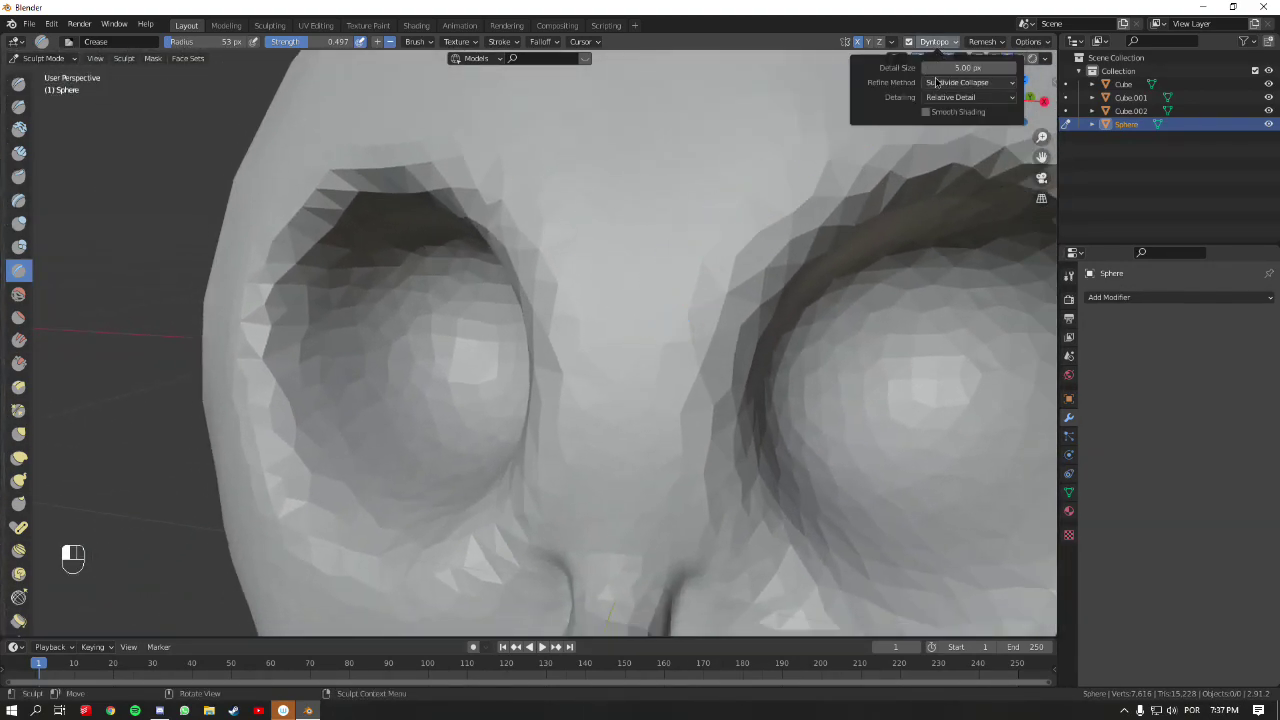
{"action": "left_click", "coordinate": [950, 98]}
{"action": "left_click", "coordinate": [955, 130]}
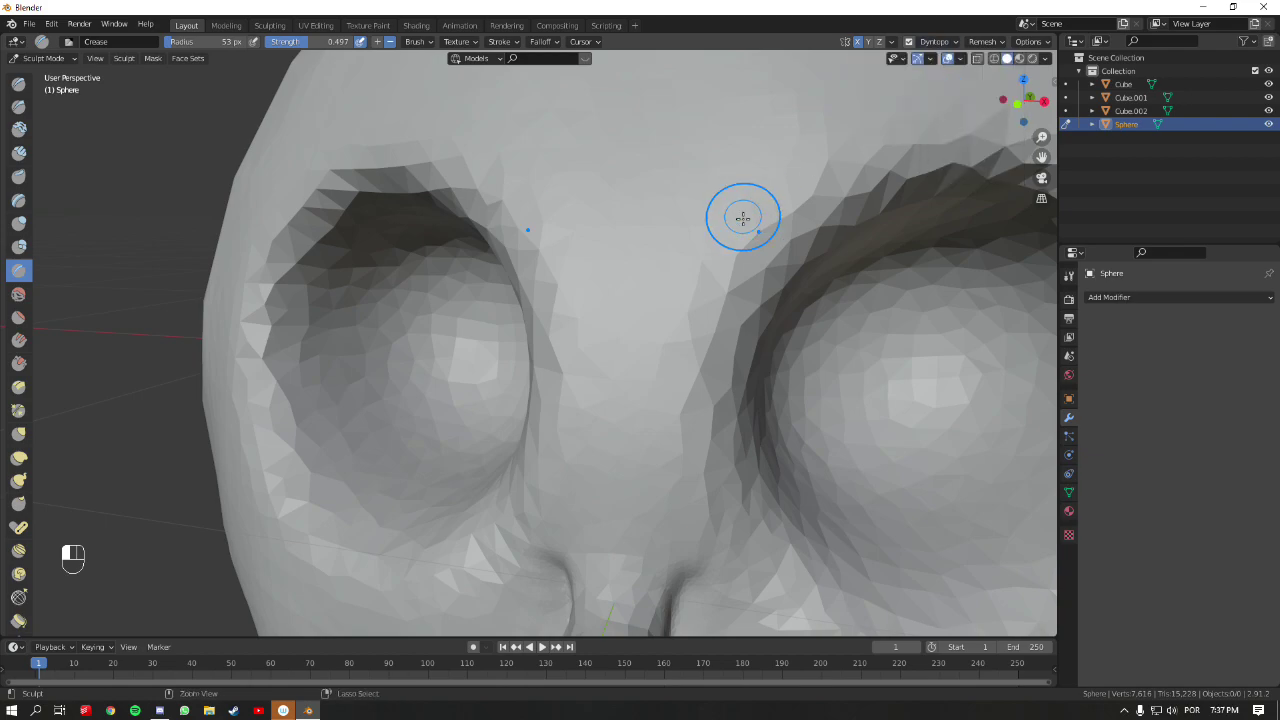
- Try Crease strokes around the nose with Constant Detail at several view distances, undoing each one
{"action": "middle_click_drag", "start_coordinate": [743, 214], "coordinate": [722, 328], "text": "ctrl"}
{"action": "left_click_drag", "start_coordinate": [588, 438], "coordinate": [617, 423]}
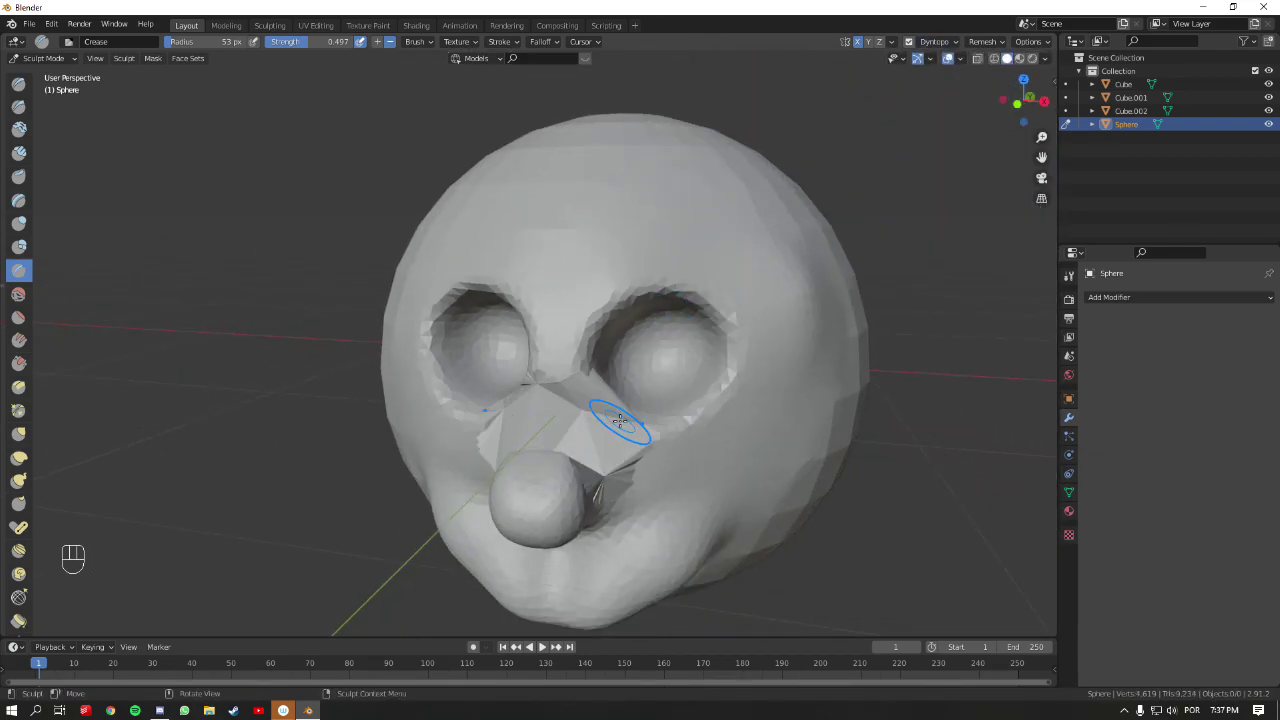
{"action": "key", "text": "ctrl+z"}
{"action": "middle_click_drag", "start_coordinate": [635, 411], "coordinate": [580, 417], "text": "ctrl"}
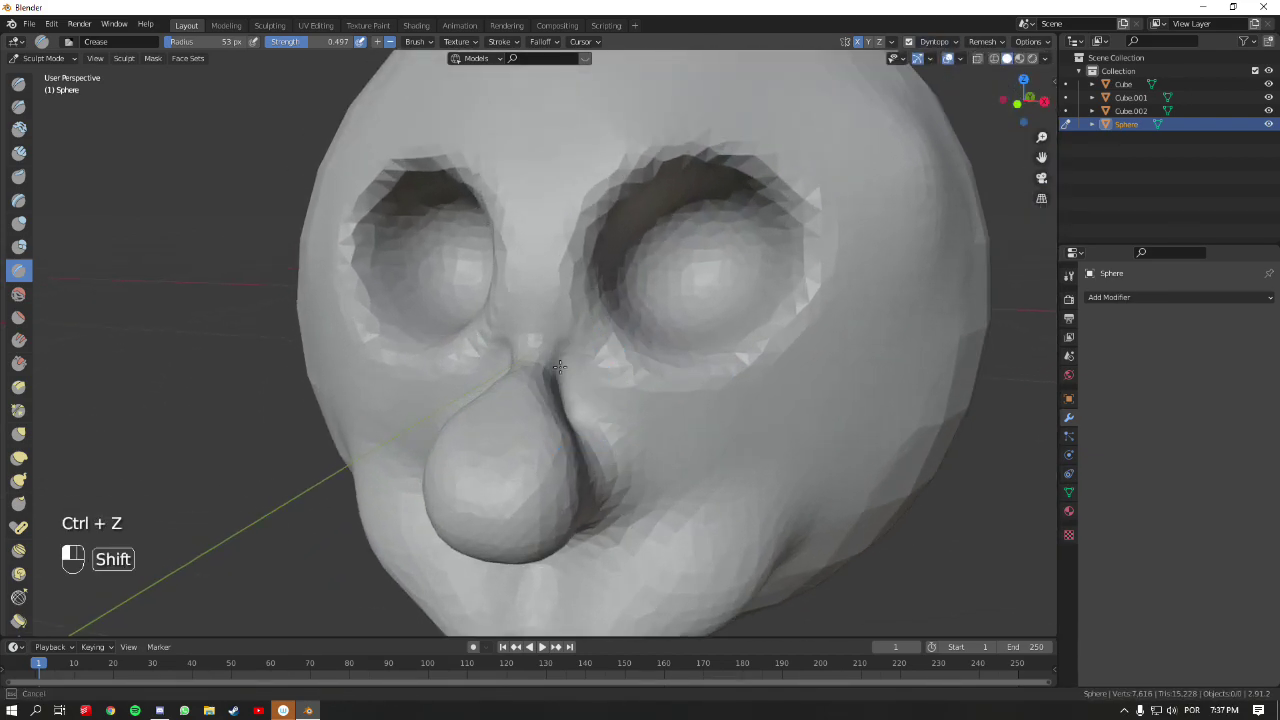
{"action": "left_click_drag", "start_coordinate": [581, 371], "coordinate": [531, 440], "text": "shift"}
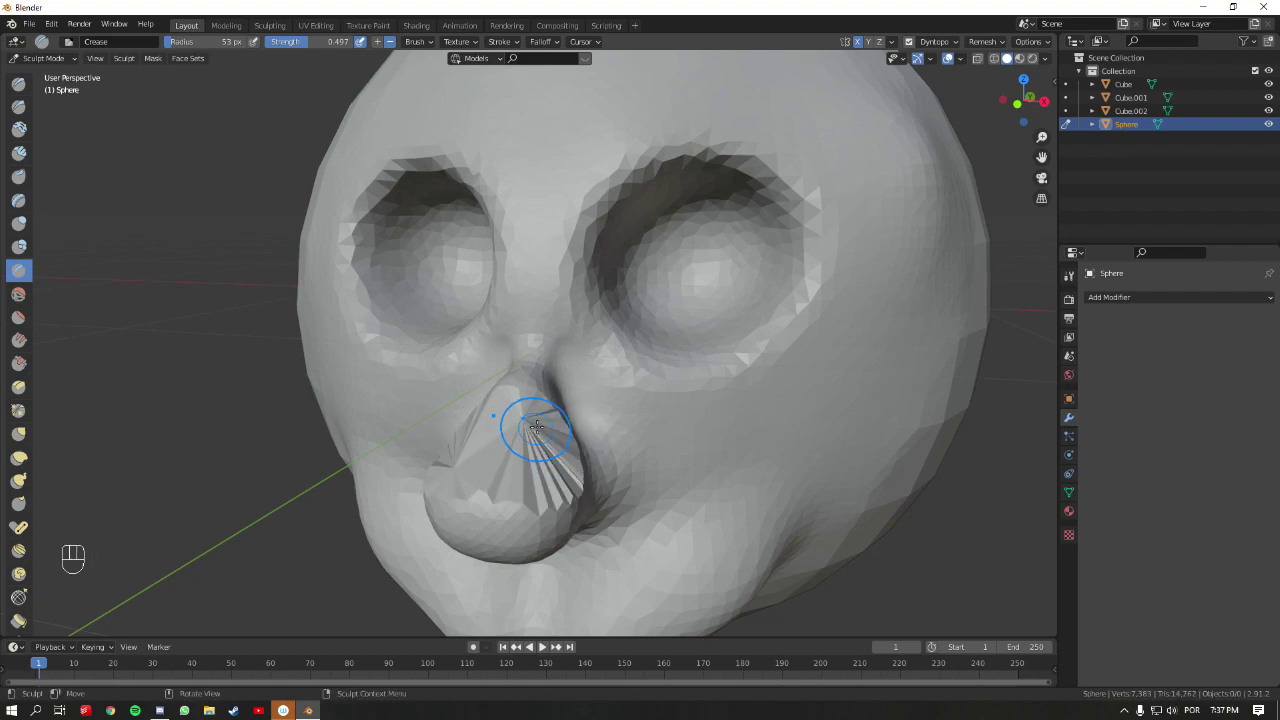
{"action": "key", "text": "ctrl+z"}
{"action": "middle_click_drag", "start_coordinate": [703, 411], "coordinate": [703, 294], "text": "ctrl"}
{"action": "key", "text": "ctrl+z"}
{"action": "key", "text": "ctrl+z"}
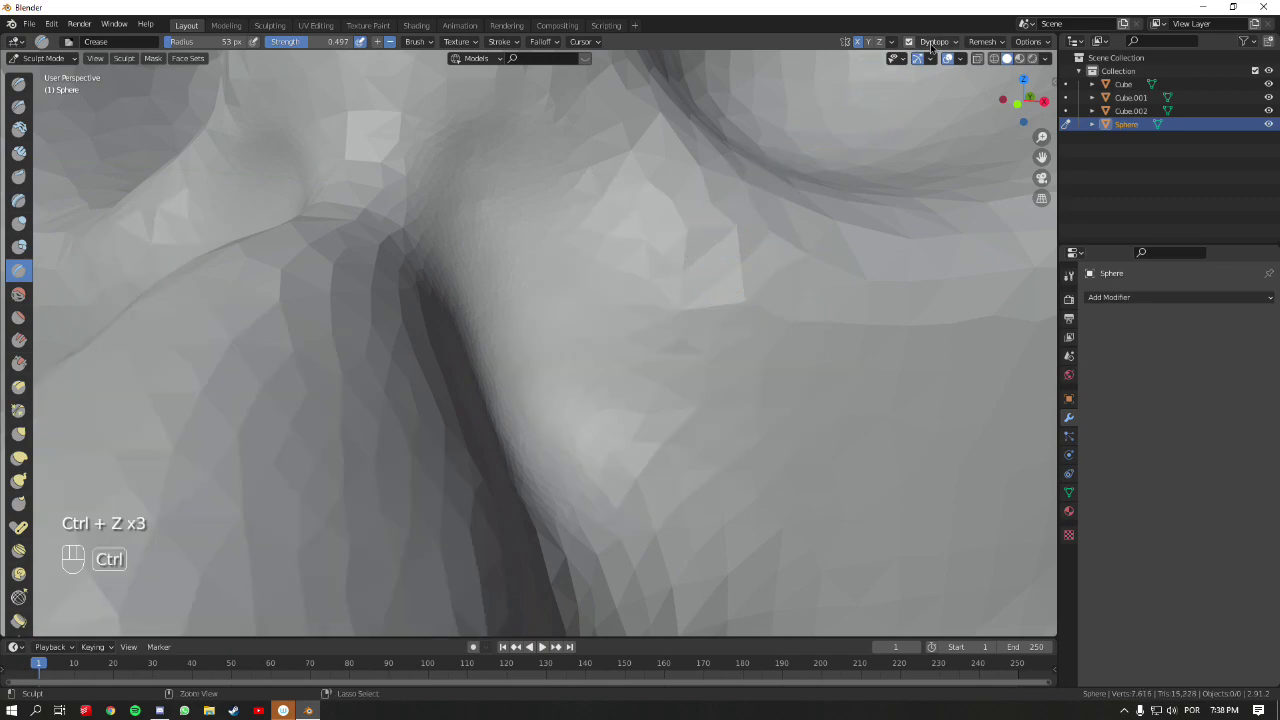
- Sample the Dyntopo constant detail resolution from the mesh at the inner edge of the eye socket
{"action": "left_click", "coordinate": [940, 43]}
{"action": "middle_click_drag", "start_coordinate": [755, 190], "coordinate": [748, 355], "text": "ctrl"}
{"action": "left_click", "coordinate": [940, 43]}
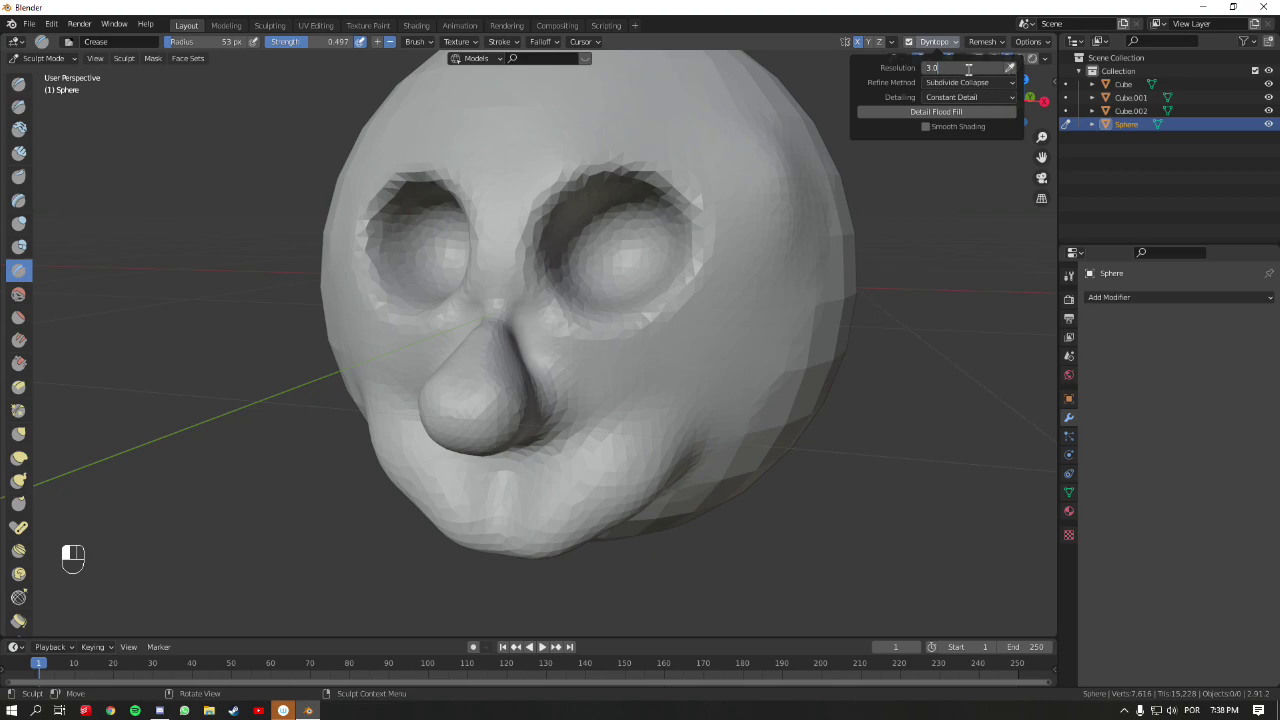
{"action": "left_click", "coordinate": [1010, 67]}
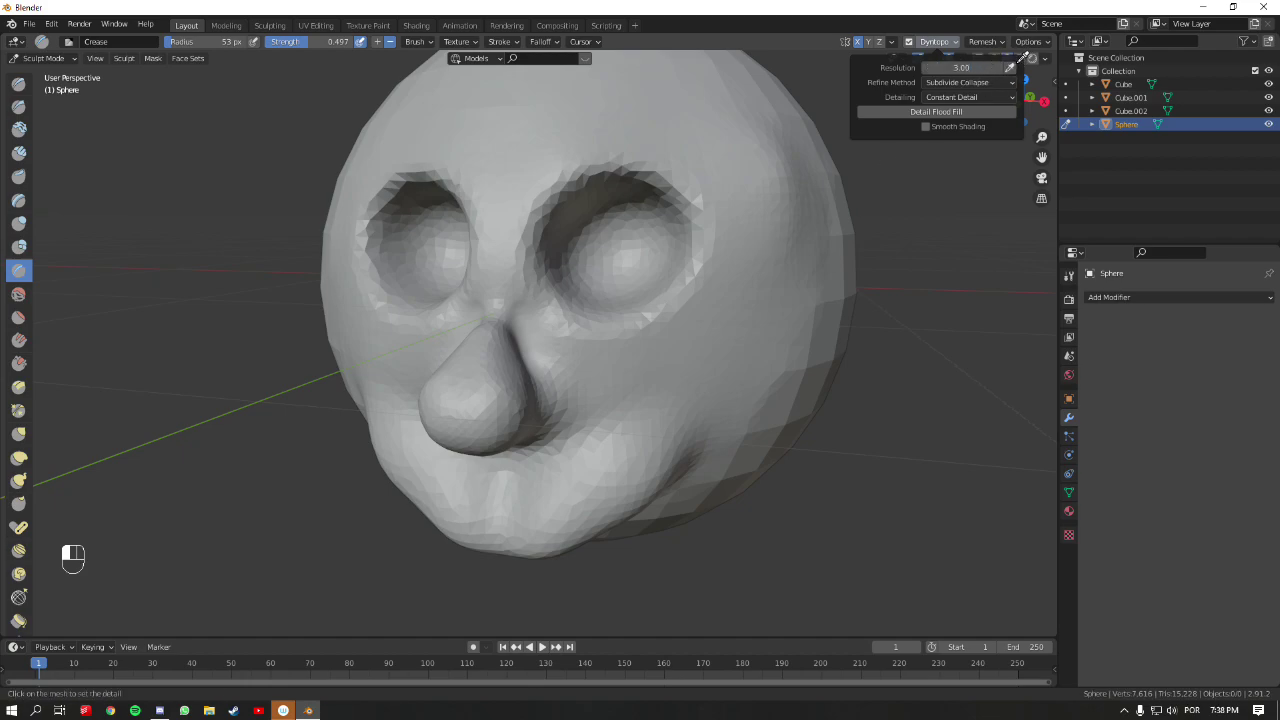
{"action": "left_click", "coordinate": [1017, 64]}
{"action": "middle_click_drag", "start_coordinate": [714, 205], "coordinate": [701, 241], "text": "shift"}
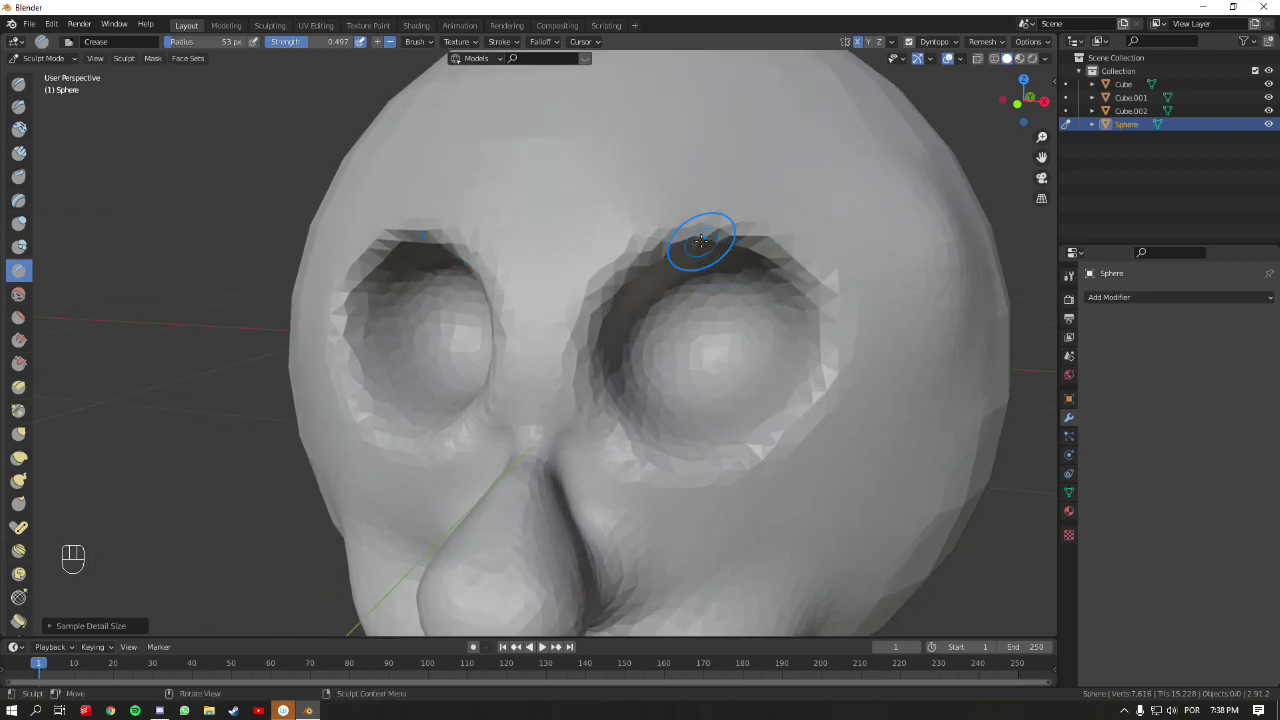
{"action": "left_click", "coordinate": [952, 44]}
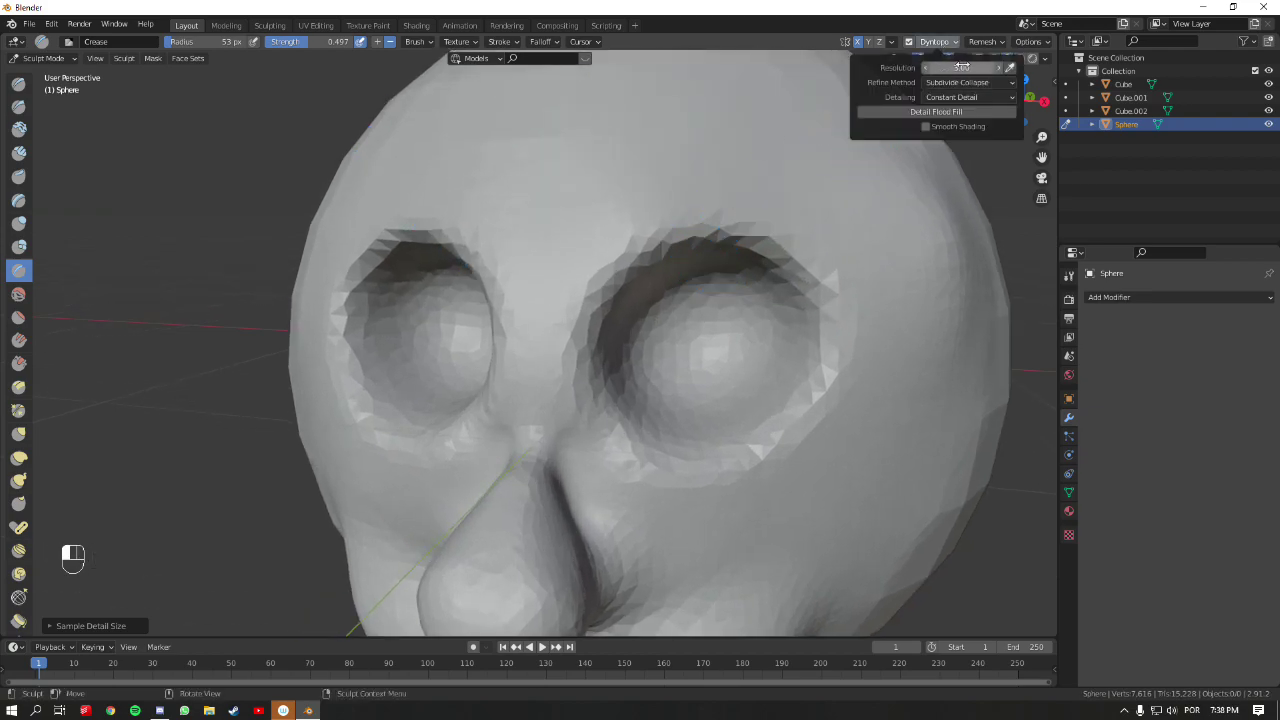
{"action": "left_click", "coordinate": [938, 42]}
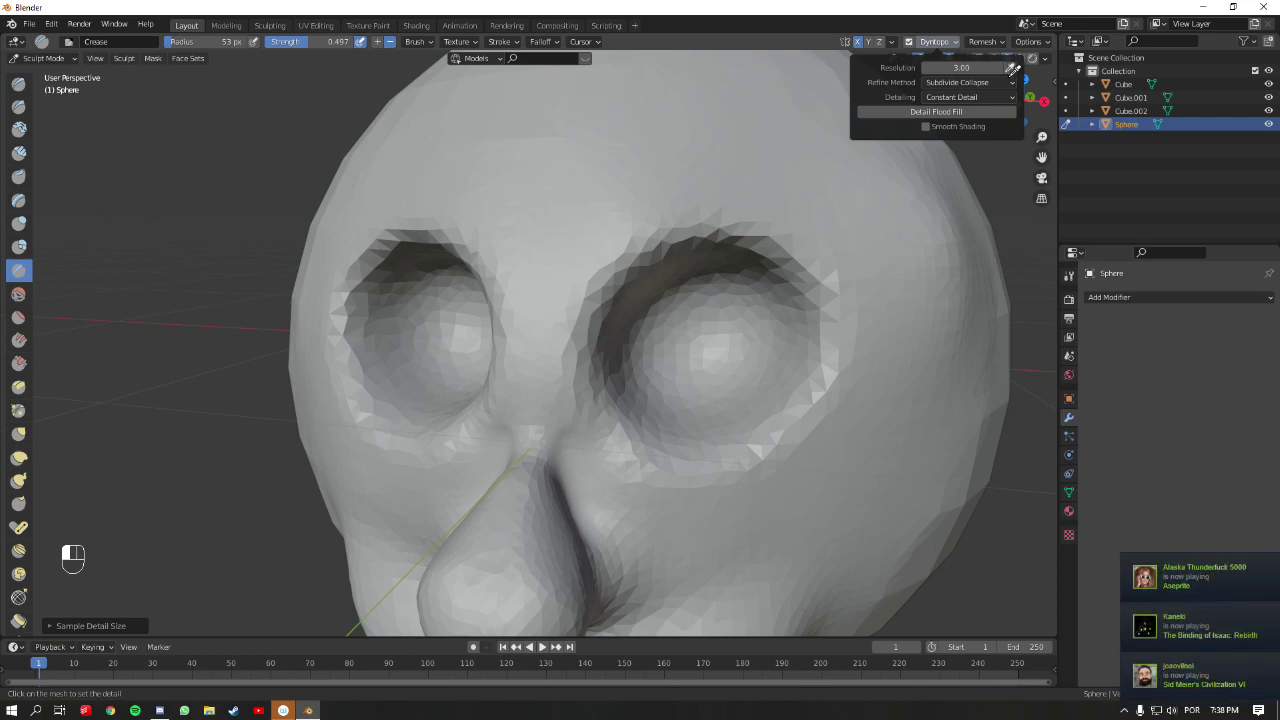
{"action": "left_click", "coordinate": [612, 272]}
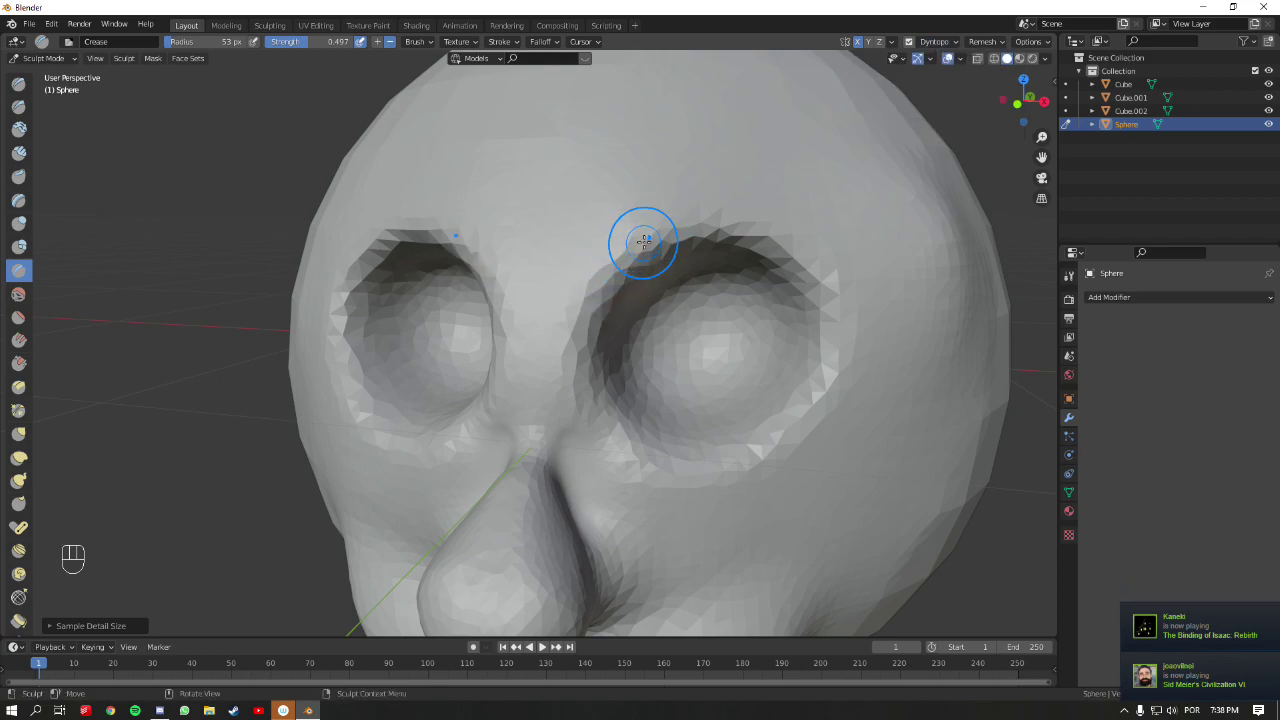
- Carve mirrored frown creases between the eyes from near and far views and check the mesh density in wireframe
{"action": "mouse_move", "coordinate": [625, 240]}
{"action": "left_mouse_down"}
{"action": "mouse_move", "coordinate": [592, 371]}
{"action": "mouse_move", "coordinate": [571, 400]}
{"action": "mouse_move", "coordinate": [589, 453]}
{"action": "left_mouse_up"}
{"action": "mouse_move", "coordinate": [592, 280]}
{"action": "left_mouse_down"}
{"action": "mouse_move", "coordinate": [649, 237]}
{"action": "mouse_move", "coordinate": [711, 217]}
{"action": "mouse_move", "coordinate": [700, 182]}
{"action": "left_mouse_up"}
{"action": "middle_click_drag", "start_coordinate": [700, 182], "coordinate": [651, 314], "text": "ctrl"}
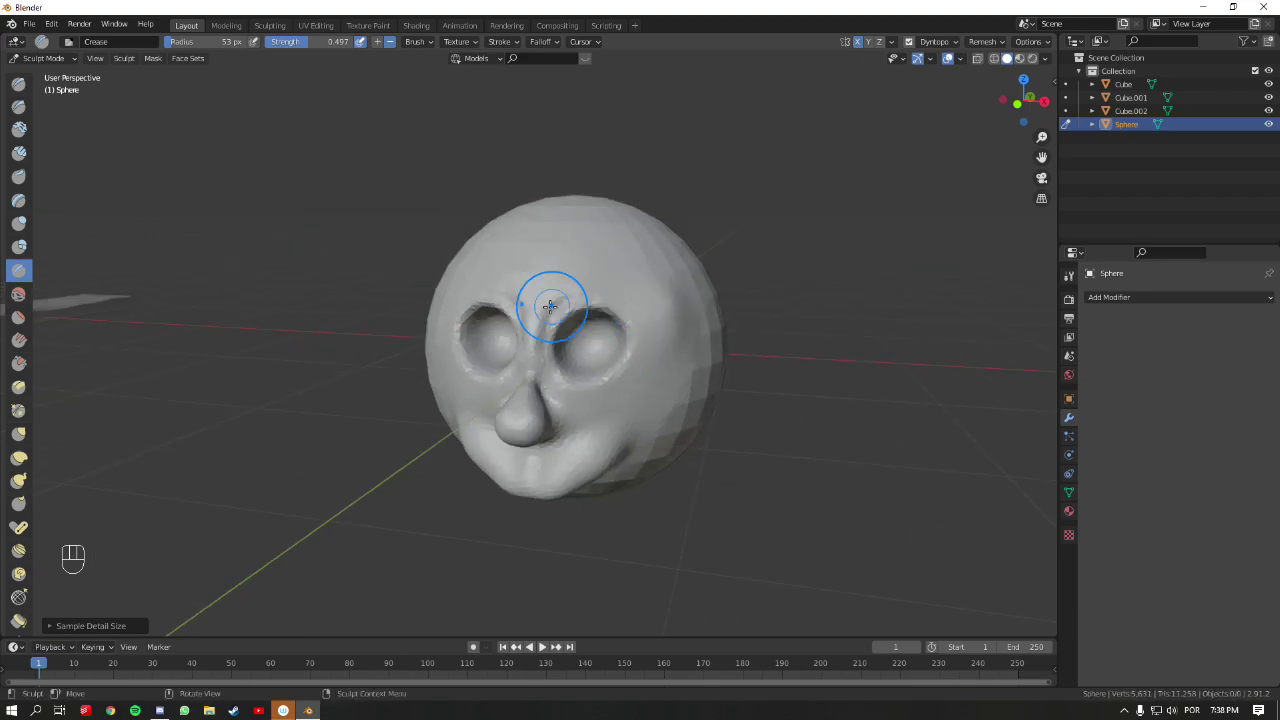
{"action": "left_click_drag", "start_coordinate": [618, 292], "coordinate": [580, 403]}
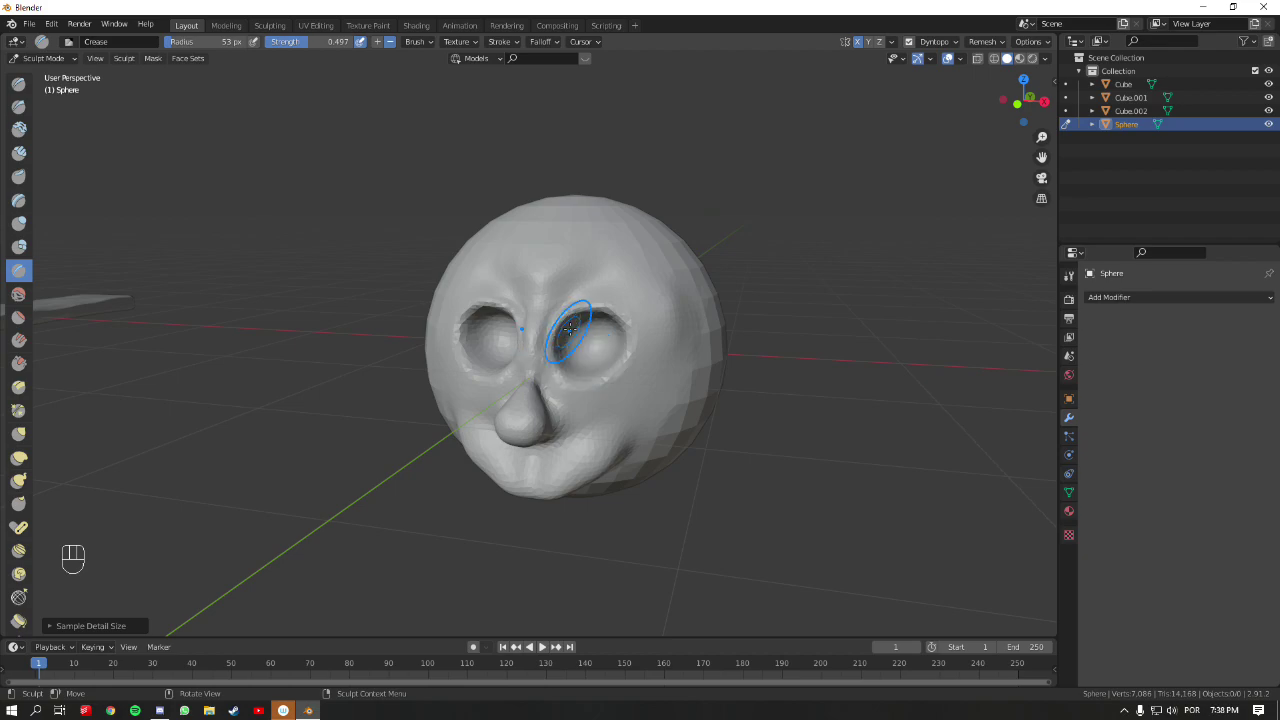
{"action": "left_click_drag", "start_coordinate": [617, 291], "coordinate": [649, 331]}
{"action": "mouse_move", "coordinate": [682, 310]}
{"action": "middle_mouse_down", "text": "shift"}
{"action": "mouse_move", "coordinate": [646, 340]}
{"action": "mouse_move", "coordinate": [666, 340]}
{"action": "mouse_move", "coordinate": [461, 384]}
{"action": "middle_mouse_up", "text": "shift"}
{"action": "key", "text": "shift+z"}
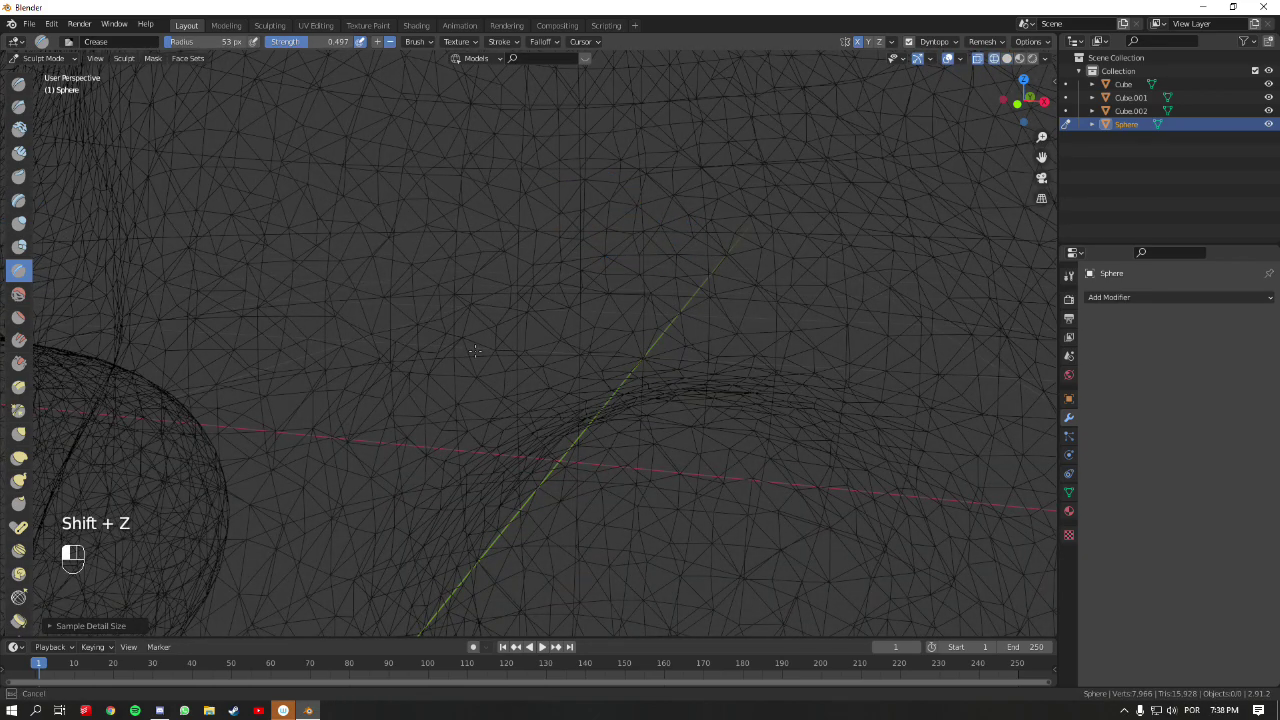
{"action": "middle_click_drag", "start_coordinate": [587, 236], "coordinate": [671, 337], "text": "ctrl"}
{"action": "key", "text": "shift+z"}
{"action": "left_click", "coordinate": [946, 44]}
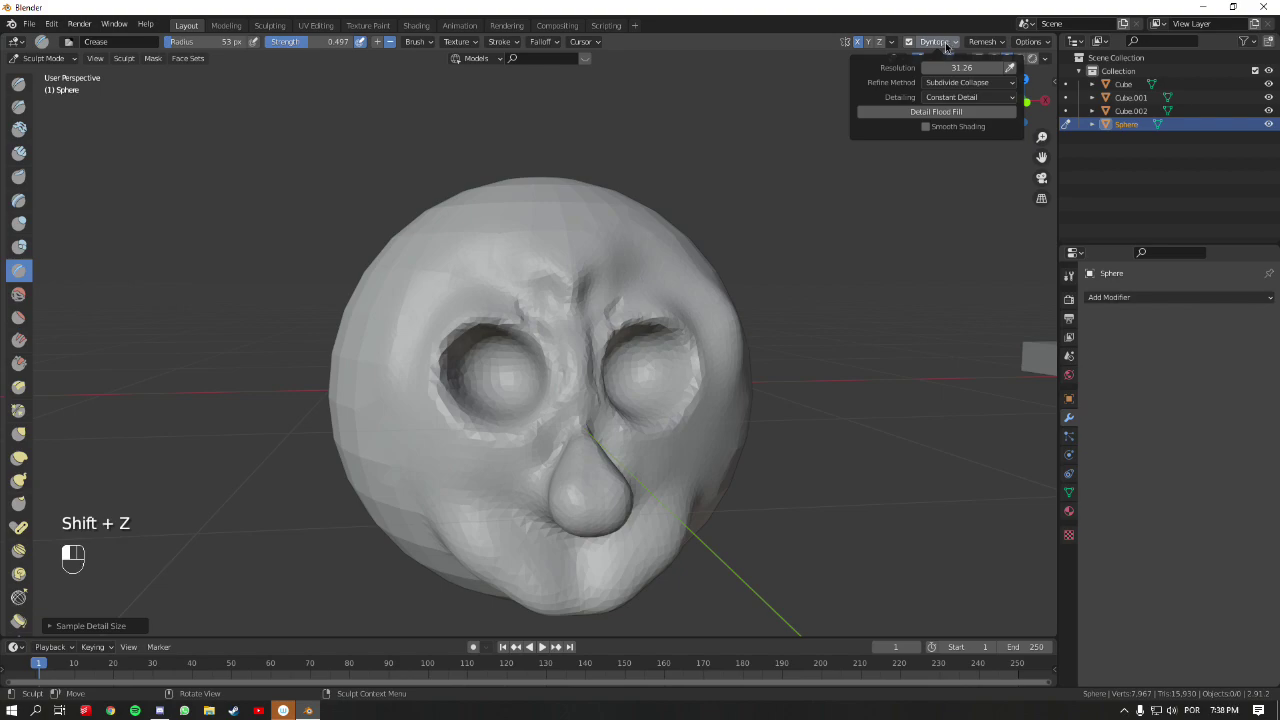
{"action": "left_click", "coordinate": [976, 112]}
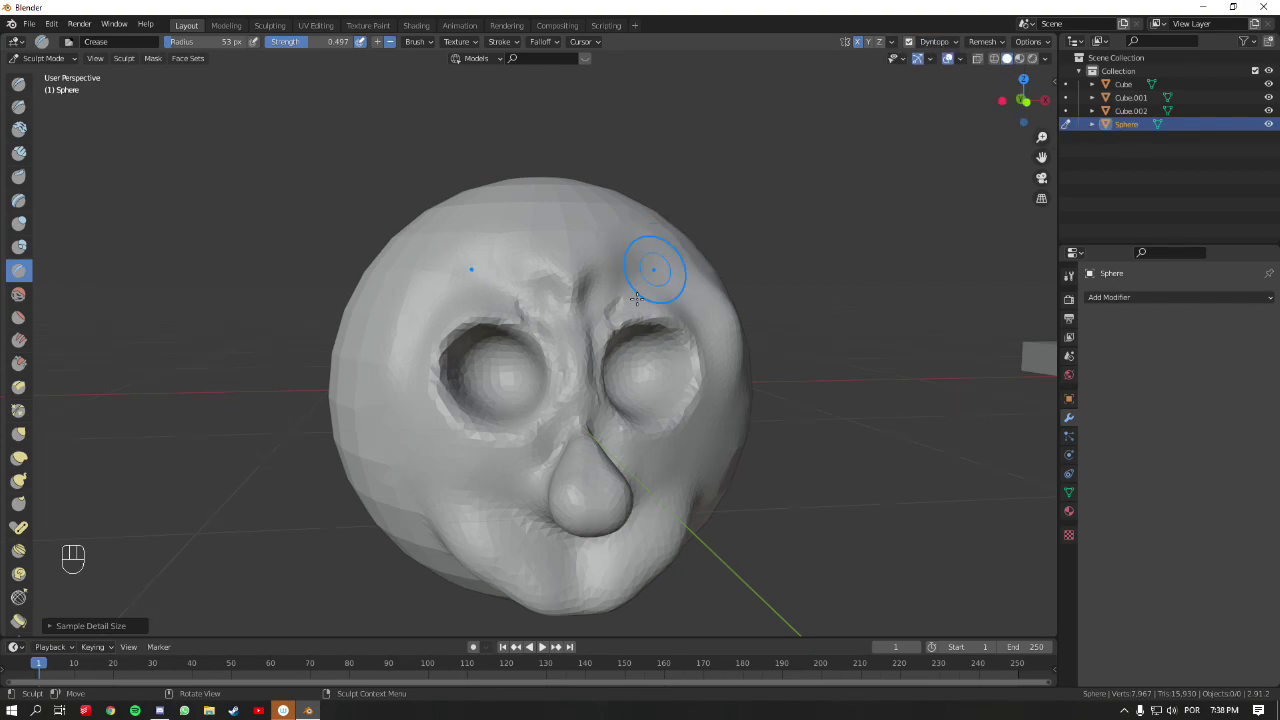
- Switch to the Draw brush and sculpt a mirrored pair of protruding ears on the sides of the head
{"action": "mouse_move", "coordinate": [671, 317]}
{"action": "middle_mouse_down"}
{"action": "mouse_move", "coordinate": [594, 311]}
{"action": "mouse_move", "coordinate": [603, 326]}
{"action": "middle_mouse_up"}
{"action": "key", "text": "x"}
{"action": "mouse_move", "coordinate": [609, 327]}
{"action": "left_mouse_down"}
{"action": "mouse_move", "coordinate": [608, 402]}
{"action": "mouse_move", "coordinate": [622, 366]}
{"action": "mouse_move", "coordinate": [614, 337]}
{"action": "mouse_move", "coordinate": [580, 440]}
{"action": "mouse_move", "coordinate": [571, 400]}
{"action": "mouse_move", "coordinate": [588, 376]}
{"action": "left_mouse_up"}
{"action": "middle_click_drag", "start_coordinate": [588, 376], "coordinate": [651, 314]}
{"action": "mouse_move", "coordinate": [651, 314]}
{"action": "left_mouse_down"}
{"action": "mouse_move", "coordinate": [663, 277]}
{"action": "mouse_move", "coordinate": [626, 337]}
{"action": "left_mouse_up"}
{"action": "middle_click_drag", "start_coordinate": [626, 337], "coordinate": [680, 333]}
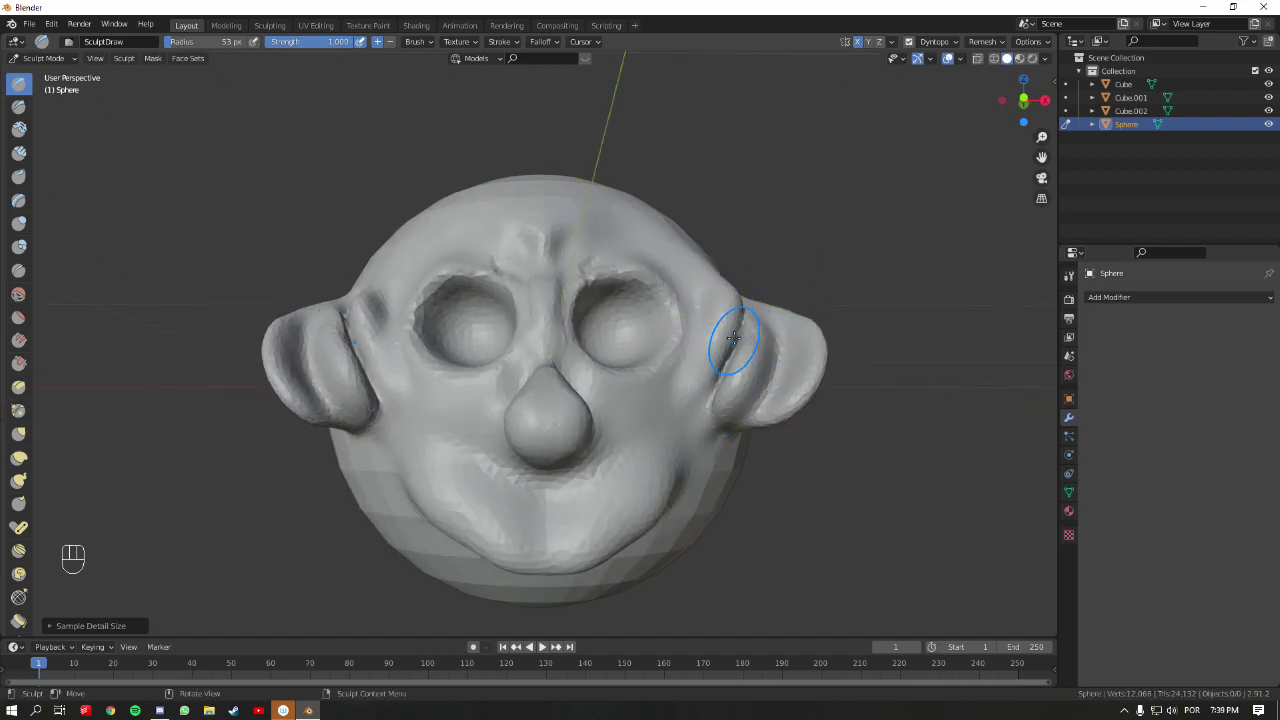
- Sculpt mirrored brow ridges above the eyes and wavy, bumpy hair strands around the head with the Draw brush
{"action": "mouse_move", "coordinate": [724, 301]}
{"action": "middle_mouse_down"}
{"action": "mouse_move", "coordinate": [680, 373]}
{"action": "mouse_move", "coordinate": [640, 386]}
{"action": "mouse_move", "coordinate": [589, 371]}
{"action": "middle_mouse_up"}
{"action": "mouse_move", "coordinate": [545, 285]}
{"action": "left_mouse_down"}
{"action": "mouse_move", "coordinate": [522, 488]}
{"action": "mouse_move", "coordinate": [563, 297]}
{"action": "mouse_move", "coordinate": [571, 414]}
{"action": "left_mouse_up"}
{"action": "mouse_move", "coordinate": [571, 414]}
{"action": "middle_mouse_down"}
{"action": "mouse_move", "coordinate": [696, 379]}
{"action": "mouse_move", "coordinate": [649, 369]}
{"action": "mouse_move", "coordinate": [662, 322]}
{"action": "middle_mouse_up"}
{"action": "mouse_move", "coordinate": [649, 211]}
{"action": "left_mouse_down"}
{"action": "mouse_move", "coordinate": [629, 238]}
{"action": "mouse_move", "coordinate": [655, 203]}
{"action": "left_mouse_up"}
{"action": "middle_click_drag", "start_coordinate": [698, 236], "coordinate": [647, 333]}
{"action": "mouse_move", "coordinate": [514, 471]}
{"action": "left_mouse_down"}
{"action": "mouse_move", "coordinate": [523, 386]}
{"action": "mouse_move", "coordinate": [548, 420]}
{"action": "left_mouse_up"}
{"action": "mouse_move", "coordinate": [563, 438]}
{"action": "middle_mouse_down"}
{"action": "mouse_move", "coordinate": [593, 385]}
{"action": "mouse_move", "coordinate": [594, 343]}
{"action": "middle_mouse_up"}
{"action": "mouse_move", "coordinate": [657, 307]}
{"action": "middle_mouse_down"}
{"action": "mouse_move", "coordinate": [714, 306]}
{"action": "mouse_move", "coordinate": [677, 323]}
{"action": "mouse_move", "coordinate": [754, 327]}
{"action": "mouse_move", "coordinate": [528, 314]}
{"action": "middle_mouse_up"}
{"action": "mouse_move", "coordinate": [598, 291]}
{"action": "left_mouse_down"}
{"action": "mouse_move", "coordinate": [623, 286]}
{"action": "mouse_move", "coordinate": [653, 313]}
{"action": "left_mouse_up"}
{"action": "left_click_drag", "start_coordinate": [613, 266], "coordinate": [640, 284]}
{"action": "mouse_move", "coordinate": [594, 331]}
{"action": "middle_mouse_down"}
{"action": "mouse_move", "coordinate": [653, 331]}
{"action": "mouse_move", "coordinate": [814, 129]}
{"action": "mouse_move", "coordinate": [714, 214]}
{"action": "mouse_move", "coordinate": [570, 408]}
{"action": "middle_mouse_up"}
{"action": "mouse_move", "coordinate": [548, 308]}
{"action": "left_mouse_down"}
{"action": "mouse_move", "coordinate": [546, 294]}
{"action": "mouse_move", "coordinate": [592, 262]}
{"action": "left_mouse_up"}
{"action": "mouse_move", "coordinate": [590, 318]}
{"action": "left_mouse_down"}
{"action": "mouse_move", "coordinate": [692, 335]}
{"action": "mouse_move", "coordinate": [702, 378]}
{"action": "left_mouse_up"}
{"action": "mouse_move", "coordinate": [732, 392]}
{"action": "middle_mouse_down"}
{"action": "mouse_move", "coordinate": [623, 354]}
{"action": "mouse_move", "coordinate": [499, 397]}
{"action": "mouse_move", "coordinate": [508, 425]}
{"action": "middle_mouse_up"}
{"action": "left_click_drag", "start_coordinate": [482, 398], "coordinate": [490, 332]}
{"action": "mouse_move", "coordinate": [568, 425]}
{"action": "middle_mouse_down"}
{"action": "mouse_move", "coordinate": [714, 422]}
{"action": "mouse_move", "coordinate": [637, 384]}
{"action": "mouse_move", "coordinate": [608, 409]}
{"action": "mouse_move", "coordinate": [618, 436]}
{"action": "middle_mouse_up"}
{"action": "mouse_move", "coordinate": [489, 463]}
{"action": "left_mouse_down"}
{"action": "mouse_move", "coordinate": [604, 462]}
{"action": "mouse_move", "coordinate": [642, 408]}
{"action": "left_mouse_up"}
{"action": "middle_click_drag", "start_coordinate": [646, 405], "coordinate": [564, 467]}
{"action": "left_click_drag", "start_coordinate": [564, 467], "coordinate": [614, 336]}
{"action": "left_click_drag", "start_coordinate": [601, 395], "coordinate": [610, 288]}
{"action": "middle_click_drag", "start_coordinate": [615, 300], "coordinate": [593, 397]}
{"action": "mouse_move", "coordinate": [568, 474]}
{"action": "left_mouse_down"}
{"action": "mouse_move", "coordinate": [581, 379]}
{"action": "mouse_move", "coordinate": [551, 380]}
{"action": "mouse_move", "coordinate": [500, 330]}
{"action": "mouse_move", "coordinate": [457, 249]}
{"action": "mouse_move", "coordinate": [492, 286]}
{"action": "mouse_move", "coordinate": [591, 314]}
{"action": "mouse_move", "coordinate": [625, 380]}
{"action": "mouse_move", "coordinate": [642, 310]}
{"action": "mouse_move", "coordinate": [634, 420]}
{"action": "left_mouse_up"}
{"action": "middle_click_drag", "start_coordinate": [634, 420], "coordinate": [666, 297]}
{"action": "mouse_move", "coordinate": [590, 220]}
{"action": "left_mouse_down"}
{"action": "mouse_move", "coordinate": [505, 280]}
{"action": "mouse_move", "coordinate": [570, 235]}
{"action": "mouse_move", "coordinate": [630, 240]}
{"action": "mouse_move", "coordinate": [682, 304]}
{"action": "left_mouse_up"}
{"action": "middle_click_drag", "start_coordinate": [682, 304], "coordinate": [547, 249]}
{"action": "mouse_move", "coordinate": [547, 249]}
{"action": "left_mouse_down"}
{"action": "mouse_move", "coordinate": [585, 360]}
{"action": "mouse_move", "coordinate": [550, 450]}
{"action": "mouse_move", "coordinate": [512, 495]}
{"action": "left_mouse_up"}
{"action": "middle_click_drag", "start_coordinate": [609, 457], "coordinate": [647, 420]}
{"action": "mouse_move", "coordinate": [602, 318]}
{"action": "left_mouse_down"}
{"action": "mouse_move", "coordinate": [596, 355]}
{"action": "mouse_move", "coordinate": [694, 372]}
{"action": "mouse_move", "coordinate": [603, 381]}
{"action": "mouse_move", "coordinate": [603, 365]}
{"action": "mouse_move", "coordinate": [697, 366]}
{"action": "mouse_move", "coordinate": [574, 331]}
{"action": "mouse_move", "coordinate": [578, 424]}
{"action": "left_mouse_up"}
{"action": "left_click_drag", "start_coordinate": [522, 322], "coordinate": [567, 511]}
{"action": "mouse_move", "coordinate": [493, 368]}
{"action": "left_mouse_down"}
{"action": "mouse_move", "coordinate": [469, 463]}
{"action": "mouse_move", "coordinate": [555, 522]}
{"action": "left_mouse_up"}
{"action": "mouse_move", "coordinate": [430, 472]}
{"action": "left_mouse_down"}
{"action": "mouse_move", "coordinate": [554, 530]}
{"action": "mouse_move", "coordinate": [523, 553]}
{"action": "mouse_move", "coordinate": [545, 538]}
{"action": "left_mouse_up"}
{"action": "middle_click_drag", "start_coordinate": [565, 491], "coordinate": [642, 436]}
{"action": "mouse_move", "coordinate": [528, 392]}
{"action": "left_mouse_down"}
{"action": "mouse_move", "coordinate": [477, 369]}
{"action": "mouse_move", "coordinate": [567, 486]}
{"action": "left_mouse_up"}
{"action": "mouse_move", "coordinate": [581, 433]}
{"action": "left_mouse_down"}
{"action": "mouse_move", "coordinate": [528, 500]}
{"action": "mouse_move", "coordinate": [662, 422]}
{"action": "mouse_move", "coordinate": [697, 369]}
{"action": "left_mouse_up"}
{"action": "middle_click_drag", "start_coordinate": [697, 369], "coordinate": [586, 537]}
{"action": "mouse_move", "coordinate": [586, 537]}
{"action": "left_mouse_down"}
{"action": "mouse_move", "coordinate": [610, 430]}
{"action": "mouse_move", "coordinate": [577, 440]}
{"action": "mouse_move", "coordinate": [593, 372]}
{"action": "left_mouse_up"}
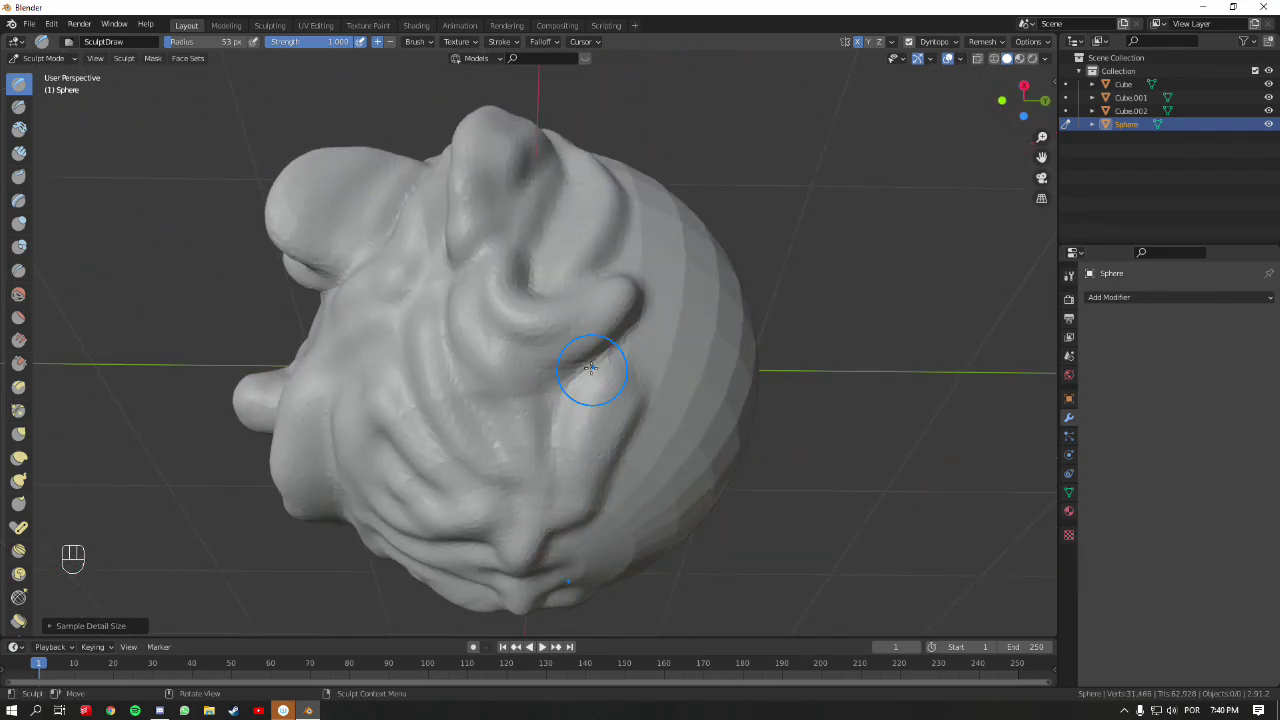
{"action": "mouse_move", "coordinate": [425, 335]}
{"action": "left_mouse_down", "text": "ctrl"}
{"action": "mouse_move", "coordinate": [503, 460]}
{"action": "mouse_move", "coordinate": [480, 454]}
{"action": "mouse_move", "coordinate": [492, 458]}
{"action": "left_mouse_up", "text": "ctrl"}
{"action": "mouse_move", "coordinate": [520, 440]}
{"action": "middle_mouse_down"}
{"action": "mouse_move", "coordinate": [575, 426]}
{"action": "mouse_move", "coordinate": [594, 309]}
{"action": "middle_mouse_up"}
{"action": "left_click_drag", "start_coordinate": [594, 309], "coordinate": [606, 380], "text": "ctrl"}
{"action": "mouse_move", "coordinate": [606, 380]}
{"action": "middle_mouse_down"}
{"action": "mouse_move", "coordinate": [708, 440]}
{"action": "mouse_move", "coordinate": [648, 448]}
{"action": "mouse_move", "coordinate": [660, 428]}
{"action": "middle_mouse_up"}
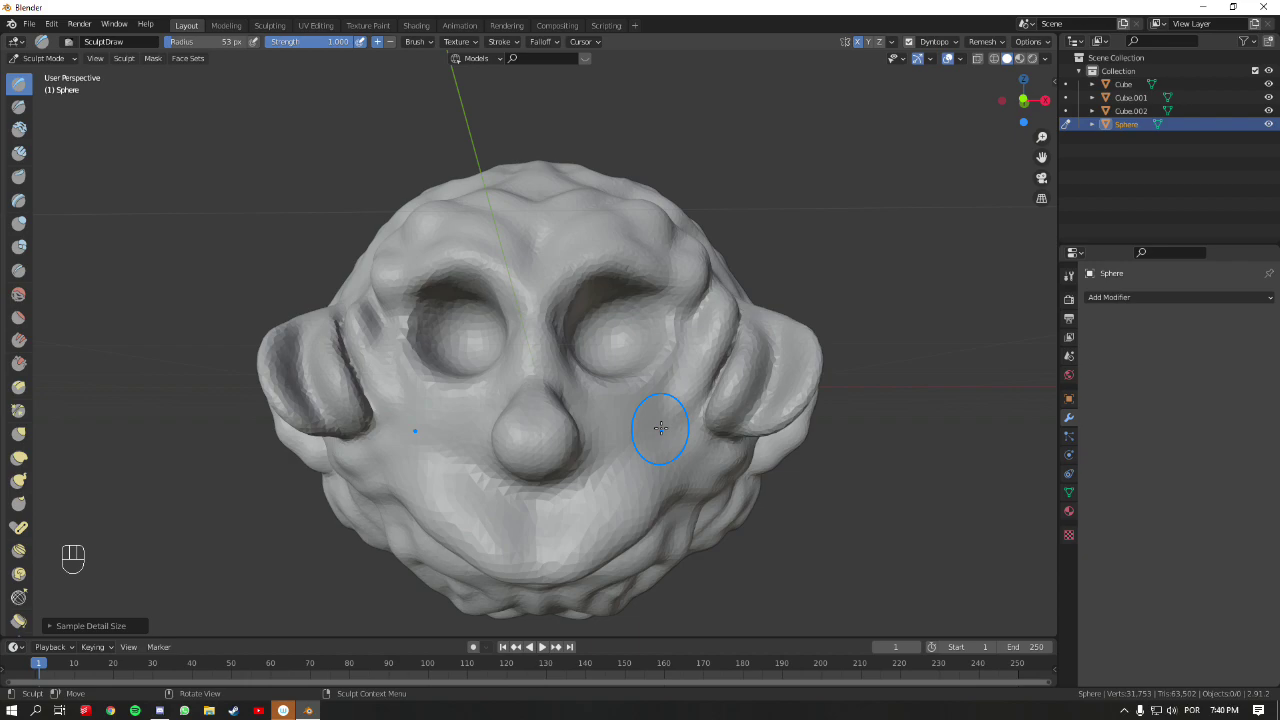
- Return the sculpted head to Object Mode
{"action": "key", "text": "Tab"}
{"action": "mouse_move", "coordinate": [620, 378]}
{"action": "middle_mouse_down"}
{"action": "mouse_move", "coordinate": [600, 423]}
{"action": "mouse_move", "coordinate": [620, 403]}
{"action": "middle_mouse_up"}
{"action": "key", "text": "Tab"}
{"action": "key", "text": "ctrl+Tab"}
{"action": "left_click", "coordinate": [491, 408]}
{"action": "key", "text": "x"}
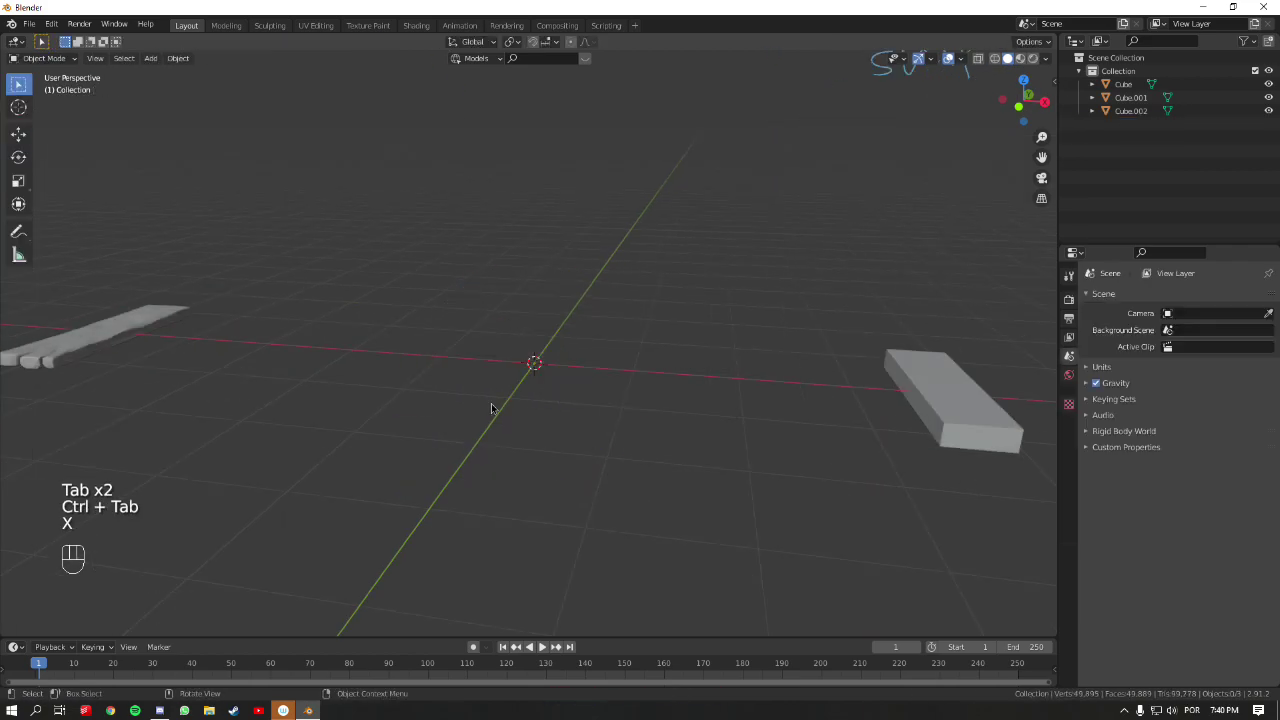
{"action": "scroll", "coordinate": [614, 385], "scroll_direction": "down", "scroll_amount": 3}
{"action": "key", "text": "ctrl+z"}
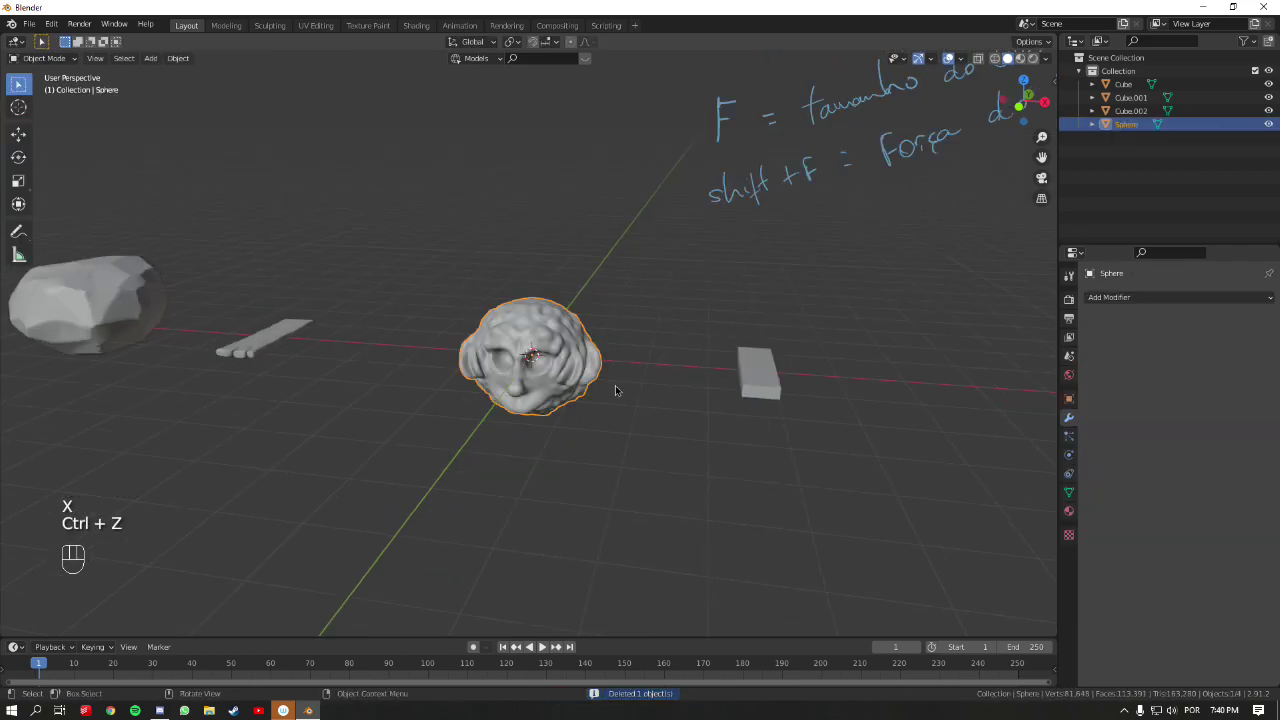
- Move the sculpted head away from the world origin towards the back of the scene and deselect it
{"action": "key", "text": "g"}
{"action": "middle_click_drag", "start_coordinate": [615, 391], "coordinate": [640, 362]}
{"action": "left_click", "coordinate": [798, 240]}
{"action": "left_click", "coordinate": [636, 372]}
{"action": "scroll", "coordinate": [632, 376], "scroll_direction": "up", "scroll_amount": 3}
{"action": "key", "text": "shift+a"}
{"action": "mouse_move", "coordinate": [663, 366]}
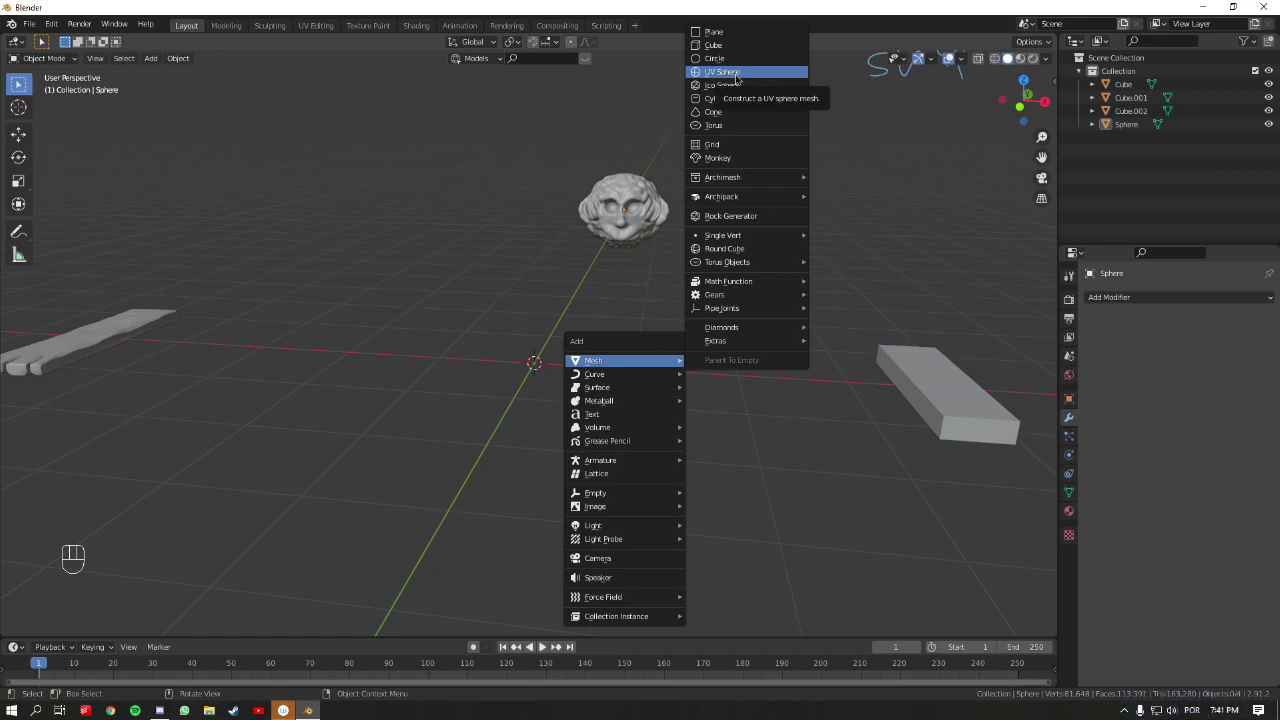
- Frame the sculpted wooden plank, put it in Sculpt Mode and set the Grab brush radius to 169 px
{"action": "left_click", "coordinate": [106, 345]}
{"action": "key", "text": "KP_Decimal"}
{"action": "middle_click_drag", "start_coordinate": [520, 349], "coordinate": [243, 334]}
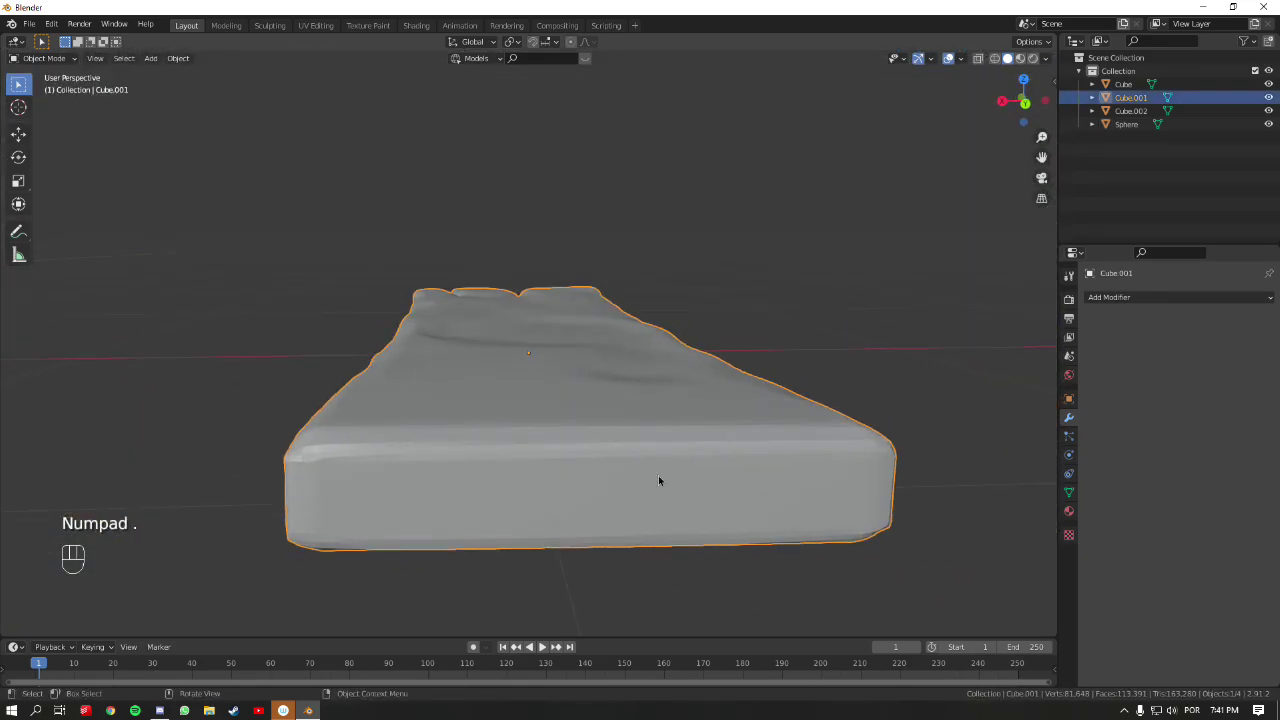
{"action": "left_click", "coordinate": [229, 514]}
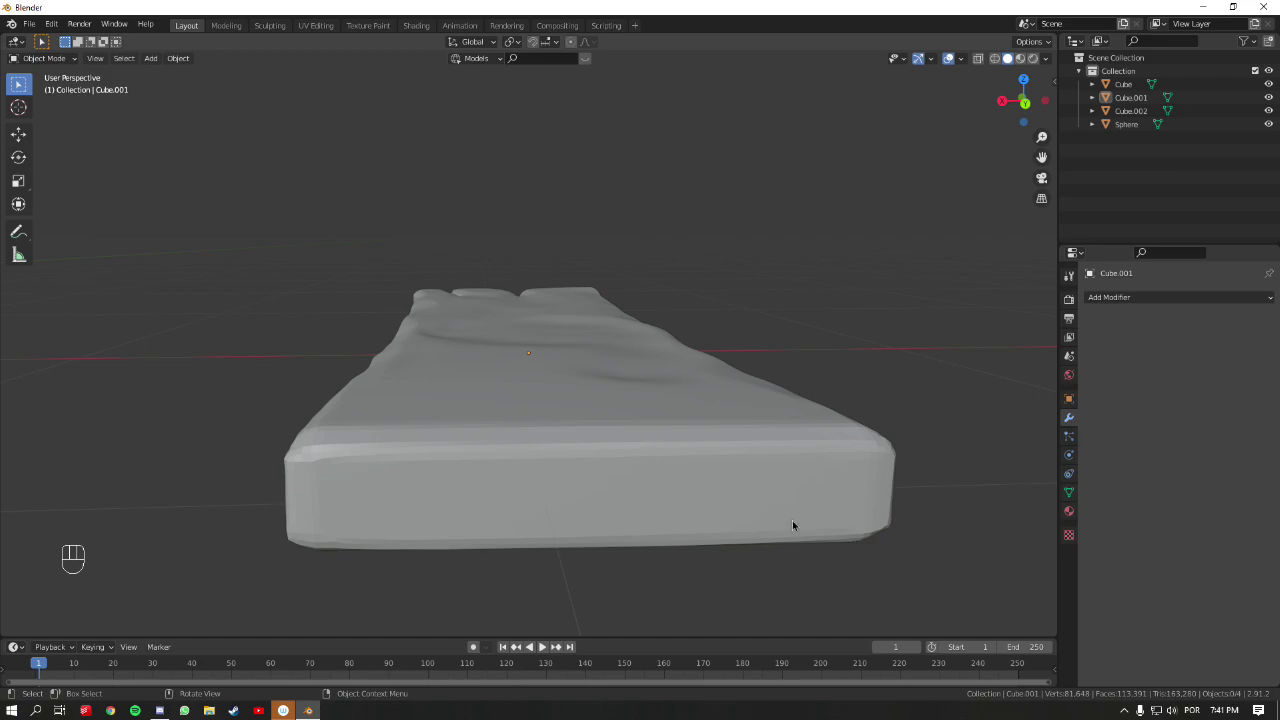
{"action": "left_click", "coordinate": [560, 456]}
{"action": "key", "text": "ctrl+Tab"}
{"action": "left_click", "coordinate": [610, 510]}
{"action": "key", "text": "g"}
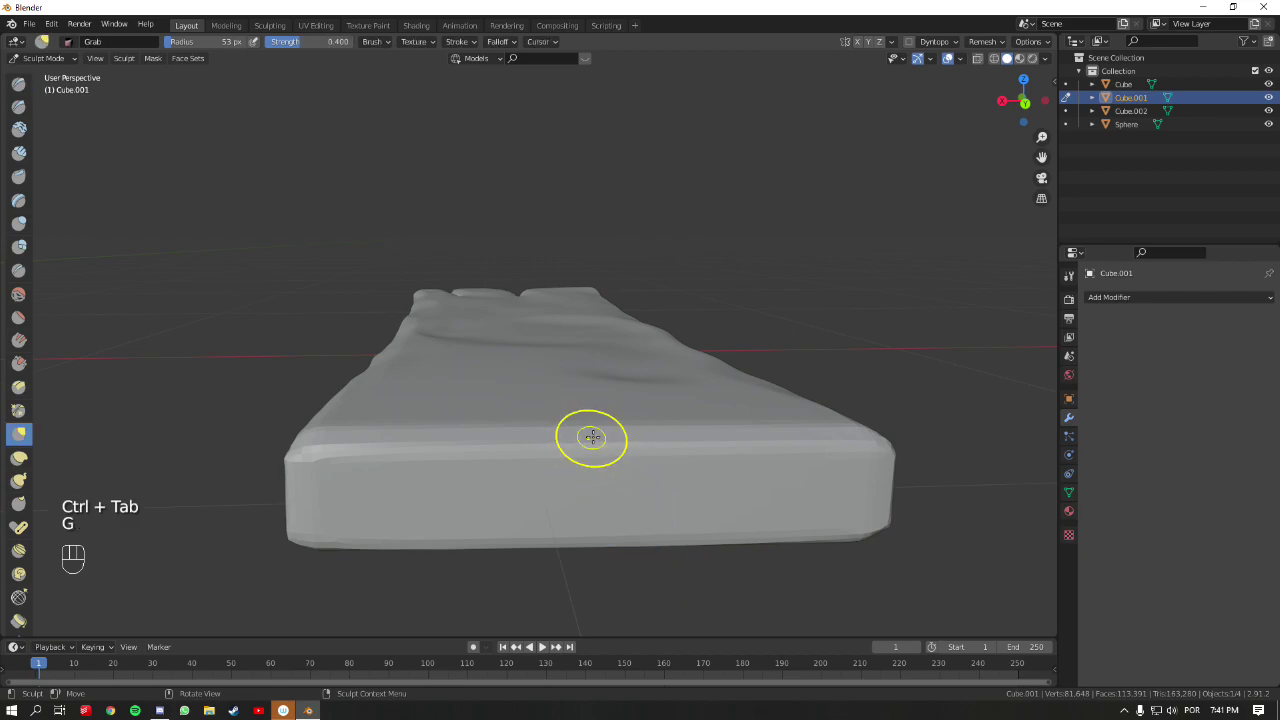
{"action": "key", "text": "f"}
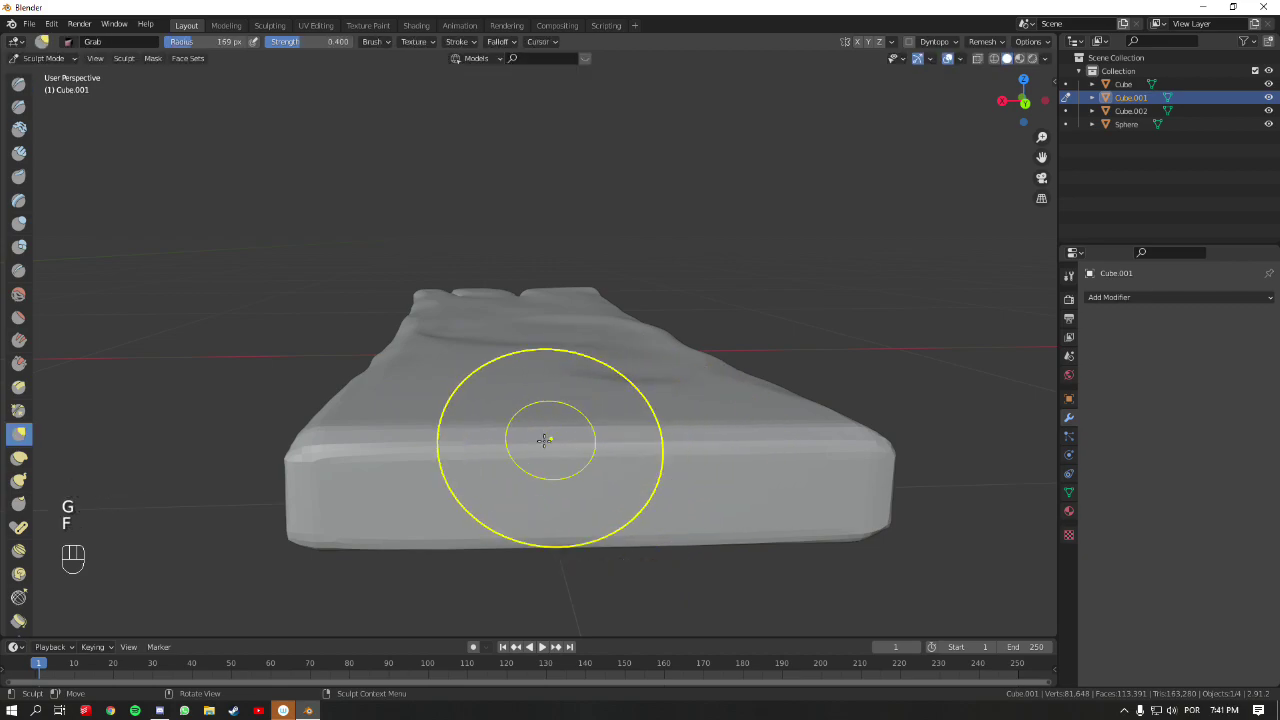
- Raise part of the upper edge on the plank's wide near end with the Grab brush and return to Object Mode
{"action": "left_click_drag", "start_coordinate": [448, 446], "coordinate": [447, 444]}
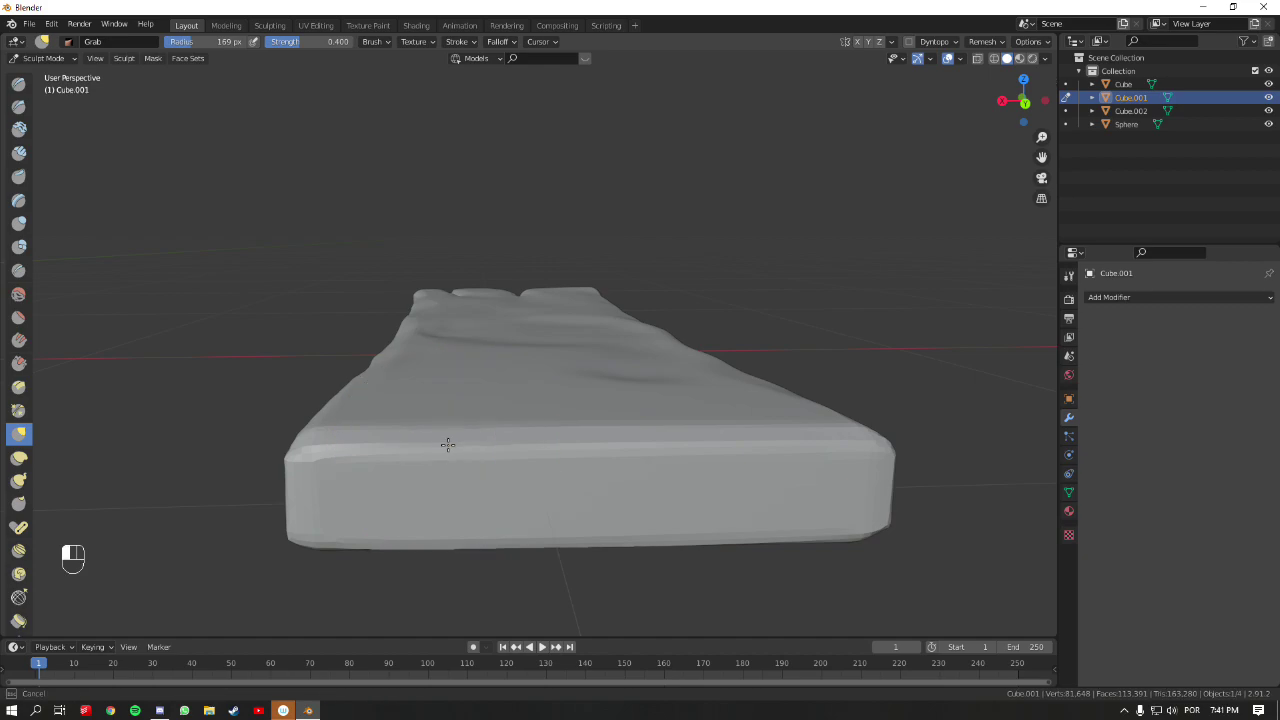
{"action": "left_click_drag", "start_coordinate": [672, 447], "coordinate": [673, 441]}
{"action": "mouse_move", "coordinate": [797, 441]}
{"action": "left_mouse_down"}
{"action": "mouse_move", "coordinate": [802, 428]}
{"action": "mouse_move", "coordinate": [691, 438]}
{"action": "left_mouse_up"}
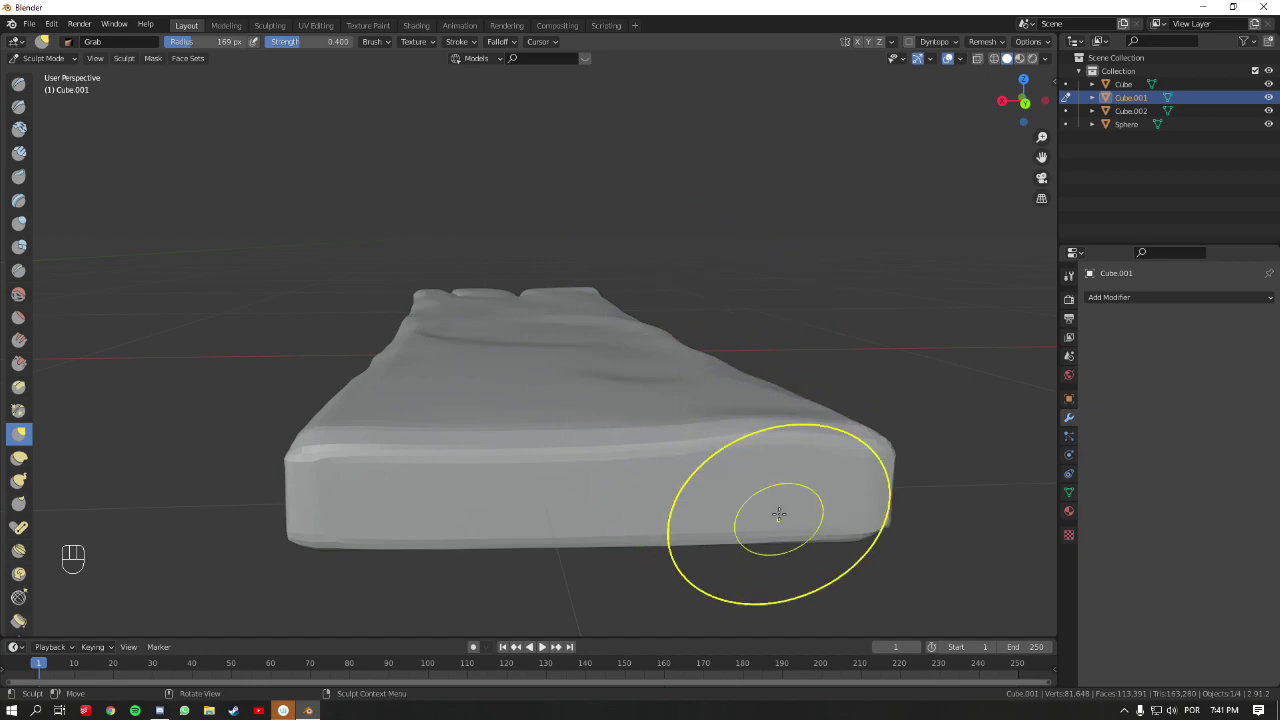
{"action": "left_click", "coordinate": [846, 428]}
{"action": "scroll", "coordinate": [788, 401], "scroll_direction": "down", "scroll_amount": 2}
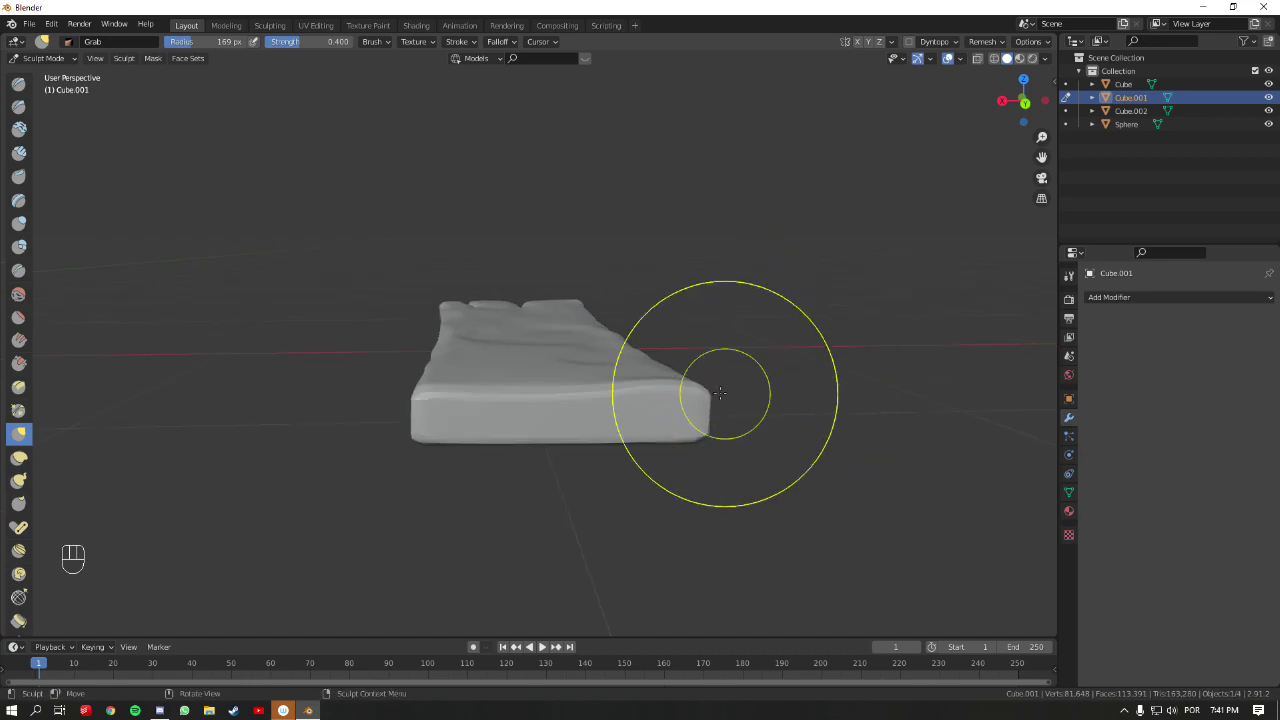
{"action": "scroll", "coordinate": [772, 400], "scroll_direction": "up", "scroll_amount": 2}
{"action": "key", "text": "ctrl+Tab"}
{"action": "left_click", "coordinate": [469, 396]}
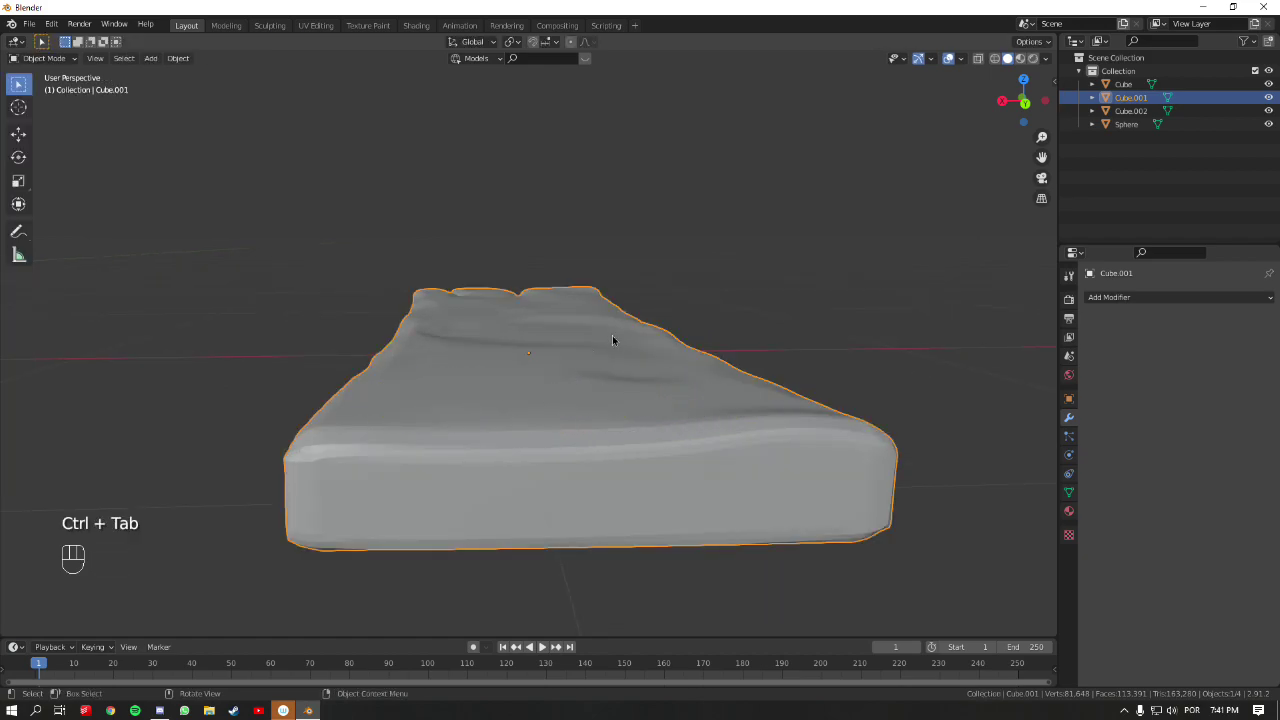
- Try moving a vertex on the plank's near upper edge in Edit Mode with proportional editing, using influence sizes such as 0.24 and 0.16
{"action": "key", "text": "Tab"}
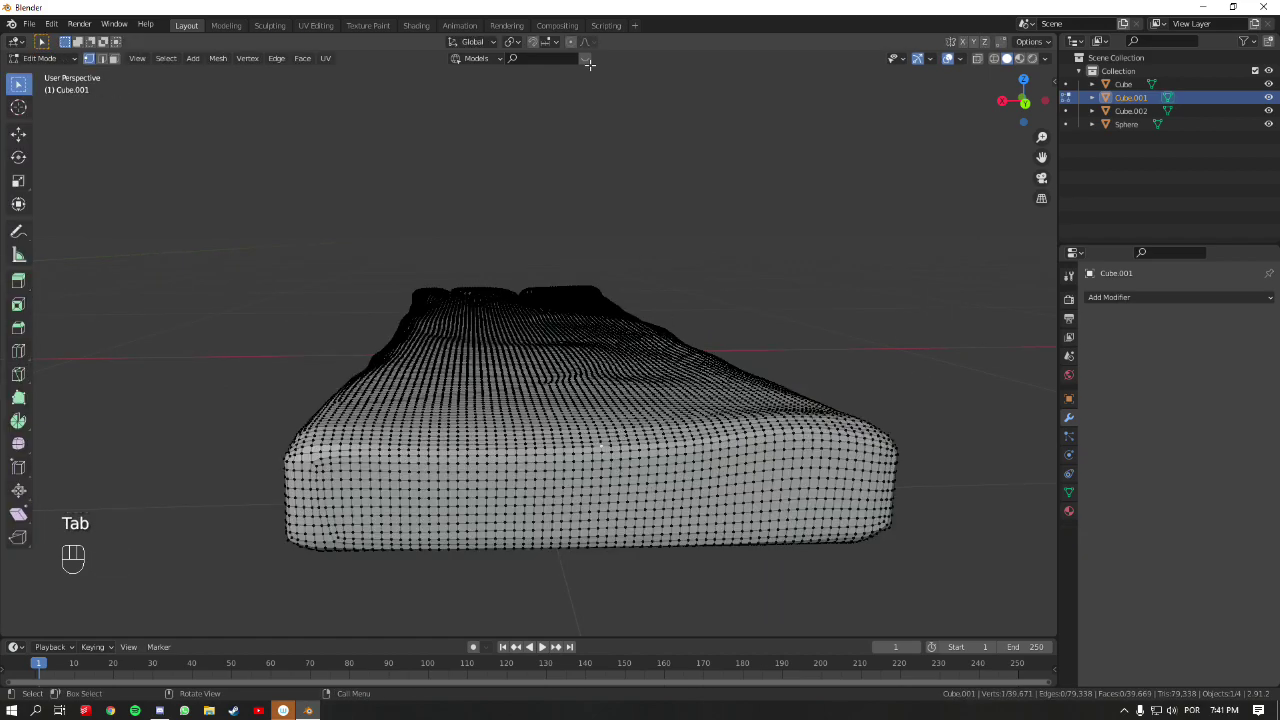
{"action": "left_click", "coordinate": [570, 42]}
{"action": "left_click", "coordinate": [570, 42]}
{"action": "left_click", "coordinate": [570, 42]}
{"action": "key", "text": "g"}
{"action": "left_click", "coordinate": [673, 351]}
{"action": "key", "text": "g"}
{"action": "scroll", "coordinate": [670, 340], "scroll_direction": "up", "scroll_amount": 5}
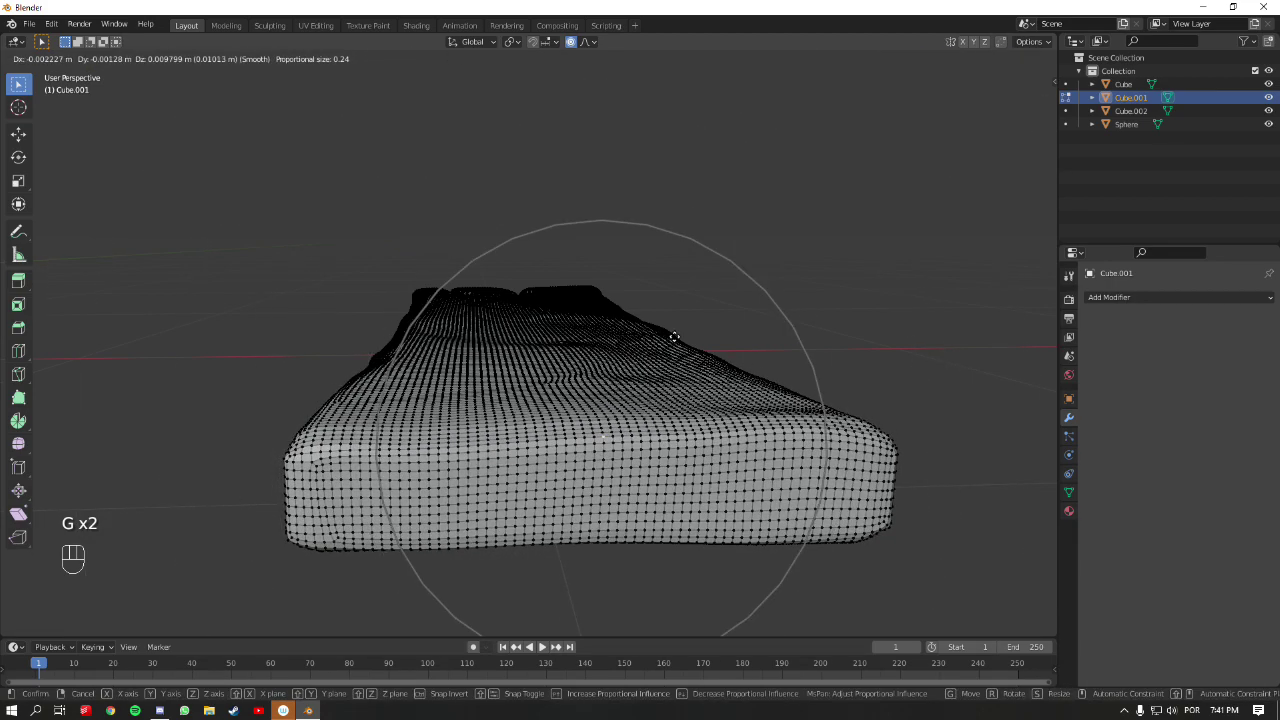
{"action": "scroll", "coordinate": [650, 334], "scroll_direction": "up", "scroll_amount": 4}
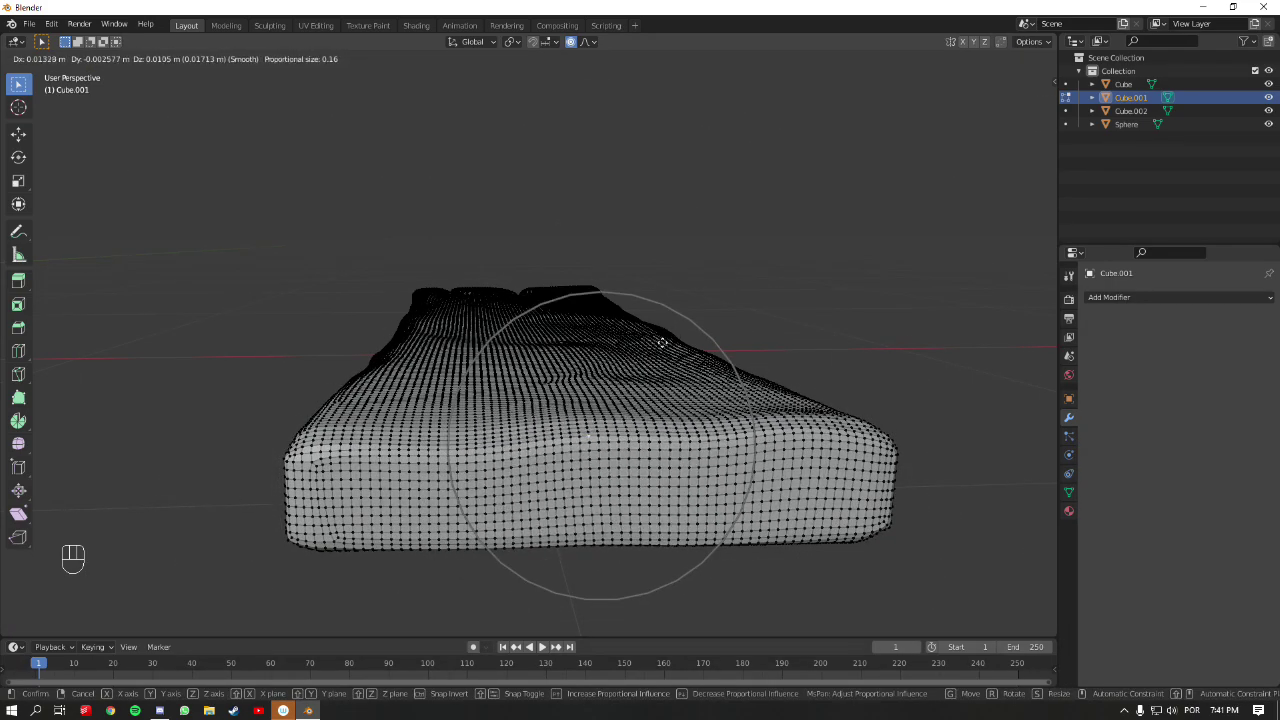
{"action": "left_click", "coordinate": [704, 359]}
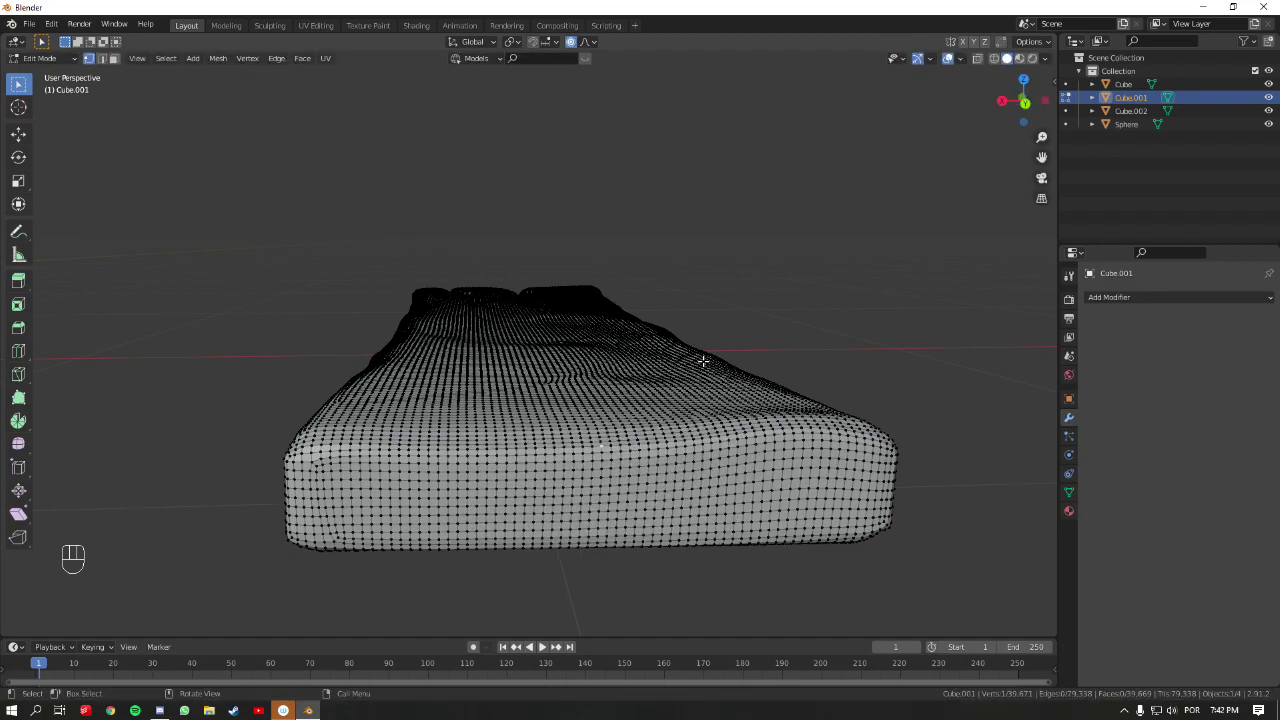
- Reshape the plank's near upper edge into uneven waves with the Grab brush in Sculpt Mode, finishing in Object Mode
{"action": "key", "text": "ctrl+Tab"}
{"action": "key", "text": "ctrl+Tab"}
{"action": "left_click", "coordinate": [656, 527]}
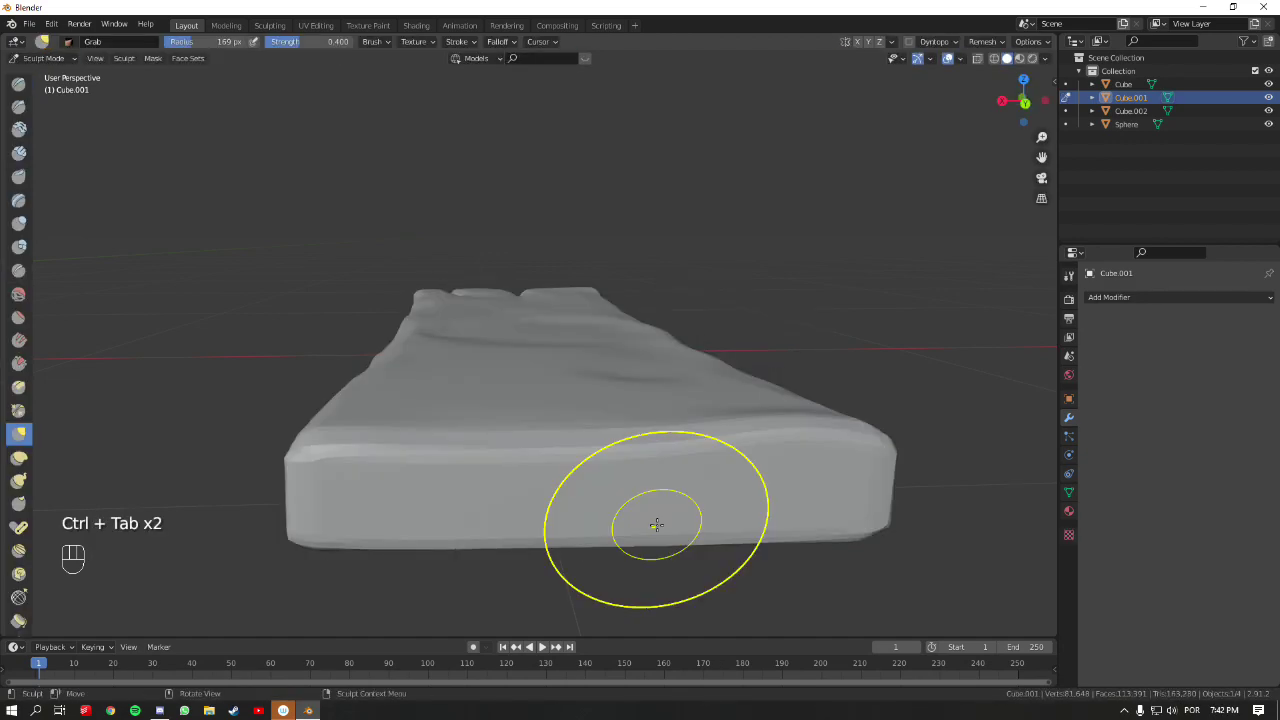
{"action": "left_click_drag", "start_coordinate": [772, 429], "coordinate": [784, 451]}
{"action": "left_click_drag", "start_coordinate": [650, 428], "coordinate": [651, 442]}
{"action": "left_click_drag", "start_coordinate": [545, 442], "coordinate": [543, 431]}
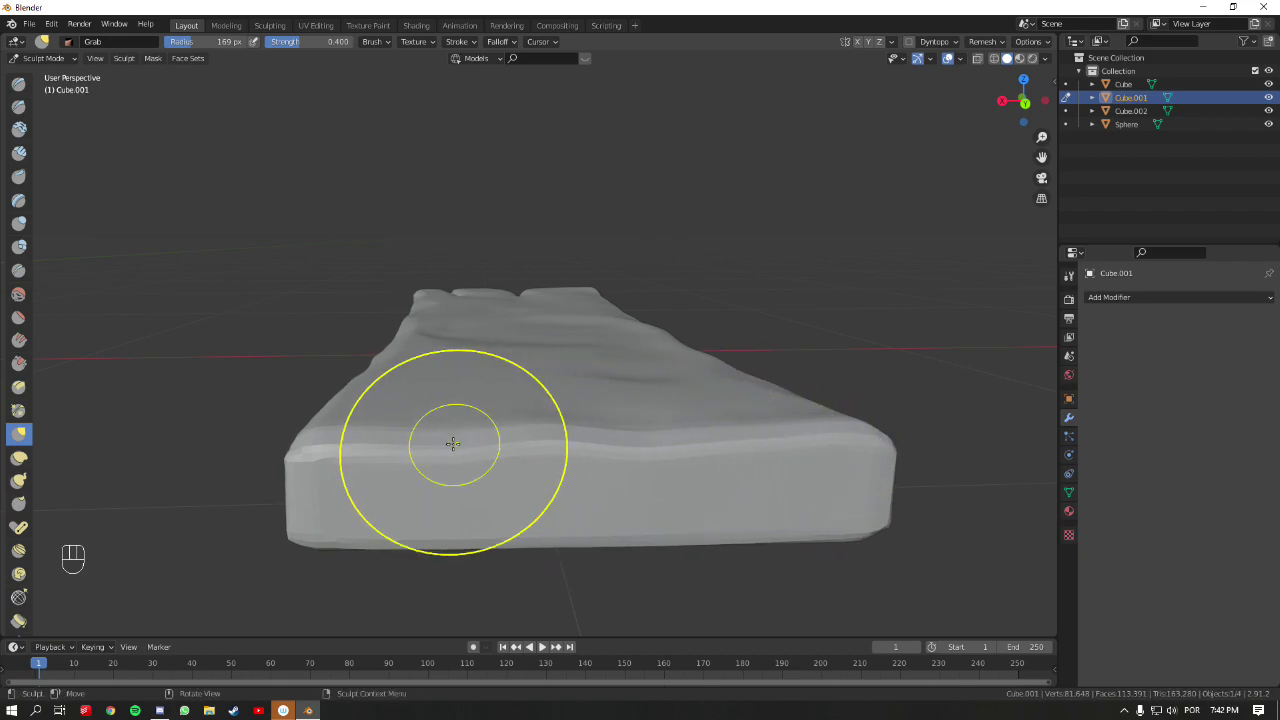
{"action": "middle_click_drag", "start_coordinate": [489, 376], "coordinate": [607, 379]}
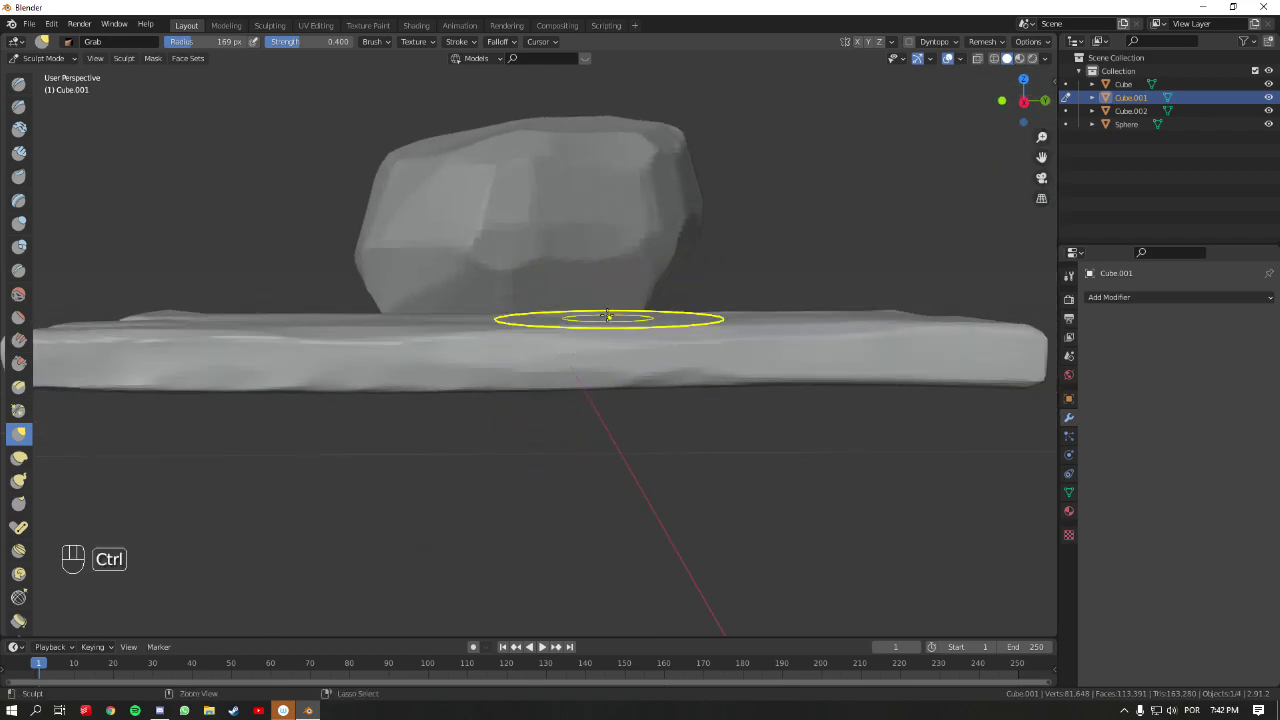
{"action": "middle_click_drag", "start_coordinate": [606, 318], "coordinate": [600, 396], "text": "ctrl"}
{"action": "middle_click_drag", "start_coordinate": [462, 322], "coordinate": [657, 382]}
{"action": "key", "text": "ctrl+Tab"}
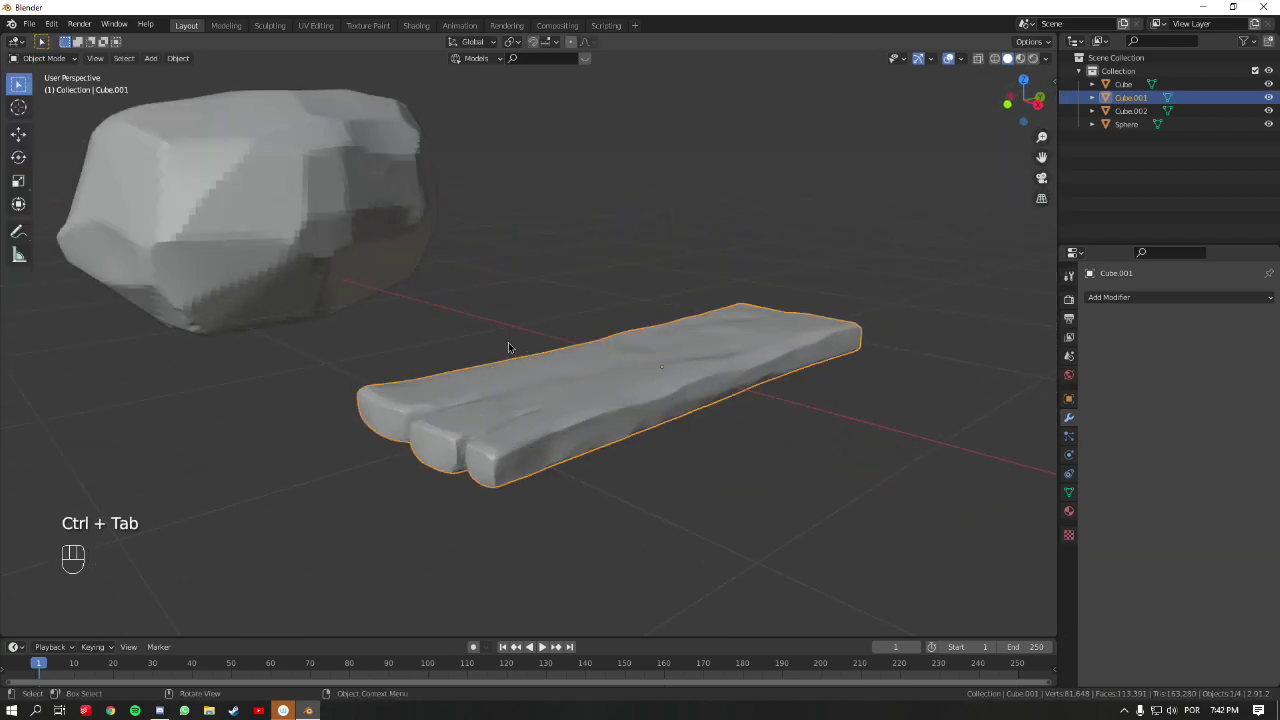
- Select and frame the sculpted rock and examine its faceted surface from several angles
{"action": "left_click", "coordinate": [349, 213]}
{"action": "middle_click_drag", "start_coordinate": [349, 213], "coordinate": [649, 332], "text": "shift"}
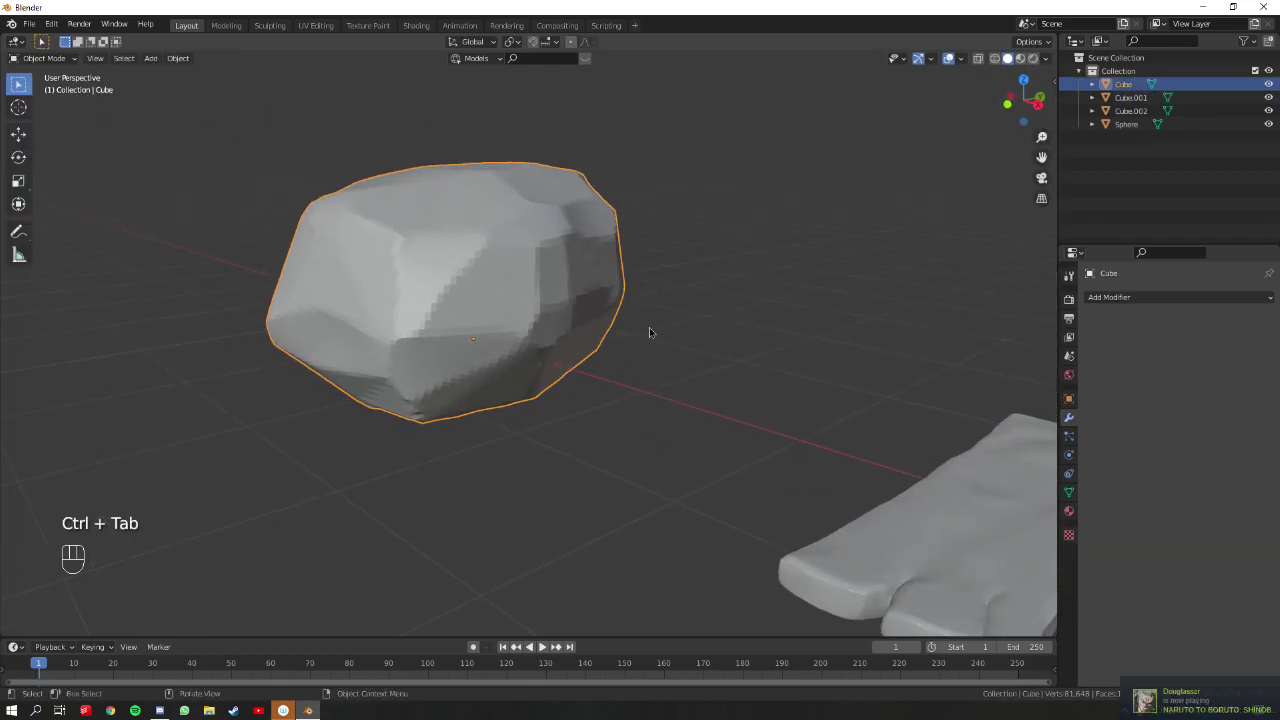
{"action": "key", "text": "KP_Decimal"}
{"action": "middle_click_drag", "start_coordinate": [566, 269], "coordinate": [545, 410]}
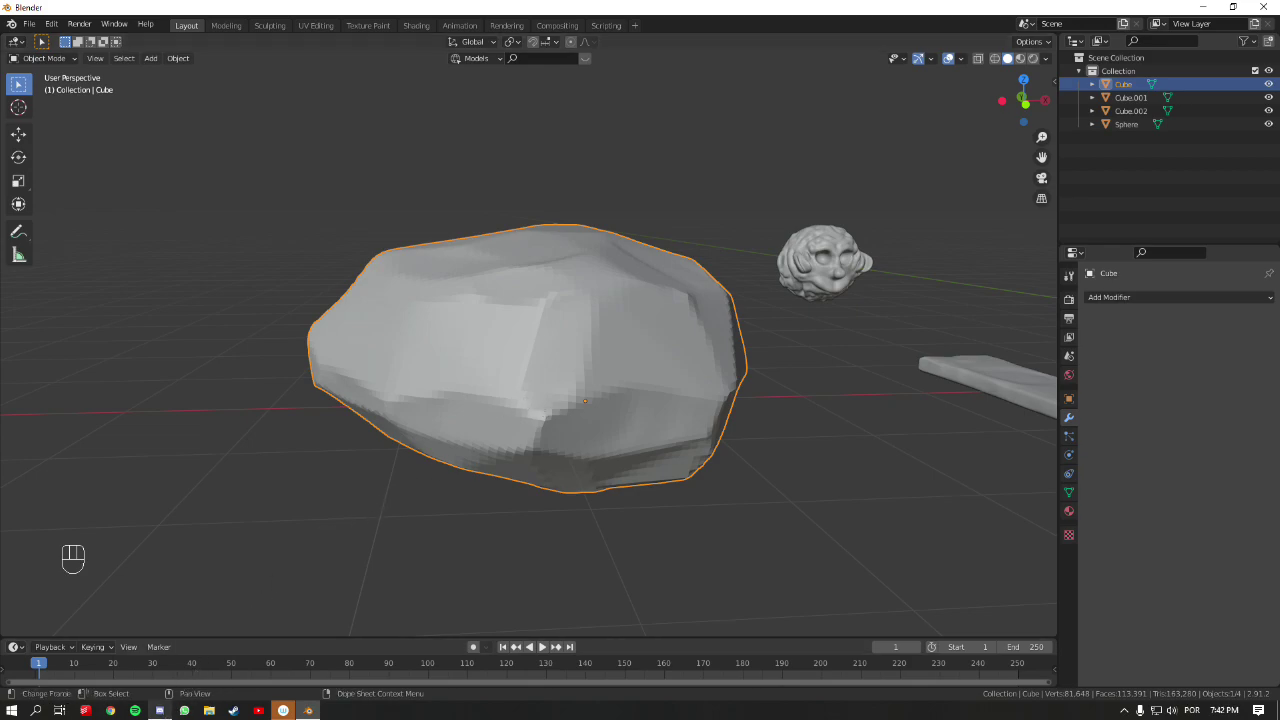
- Switch to Discord, find the snowy Among Us base reference picture in the -geral channel's earlier messages and enlarge it
{"action": "left_click", "coordinate": [159, 710]}
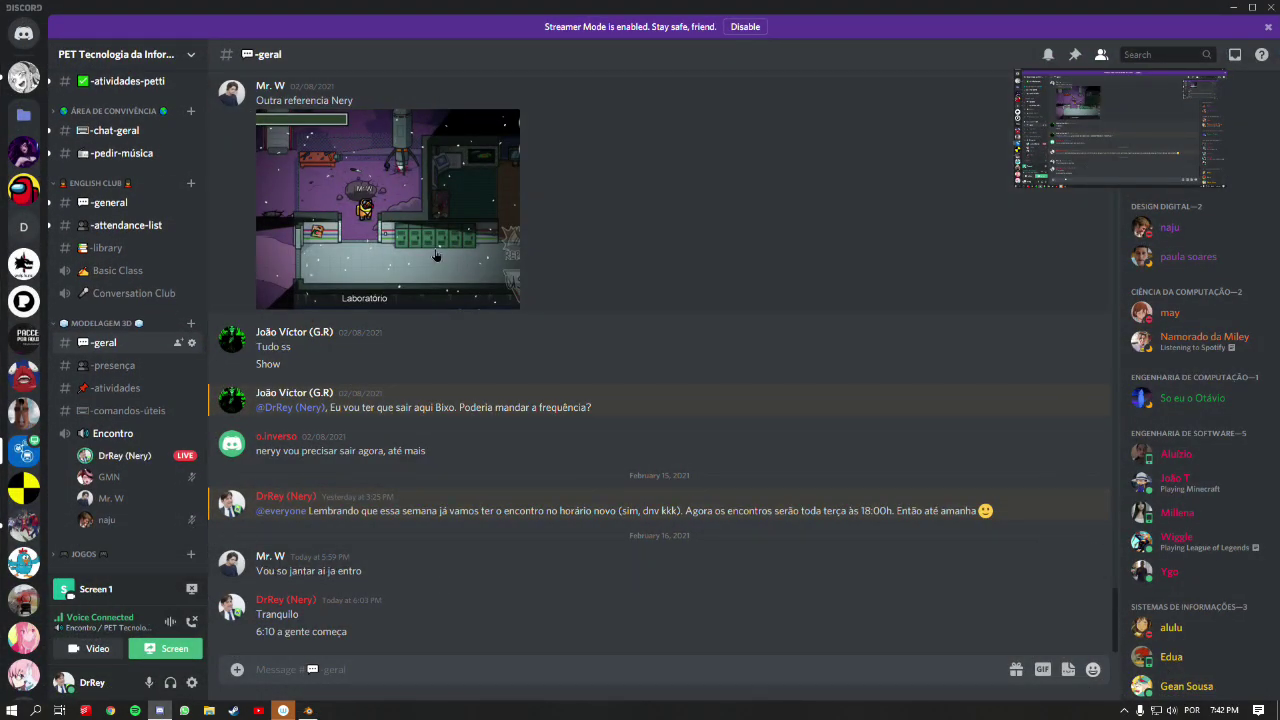
{"action": "scroll", "coordinate": [430, 260], "scroll_direction": "up", "scroll_amount": 10}
{"action": "scroll", "coordinate": [430, 262], "scroll_direction": "up", "scroll_amount": 15}
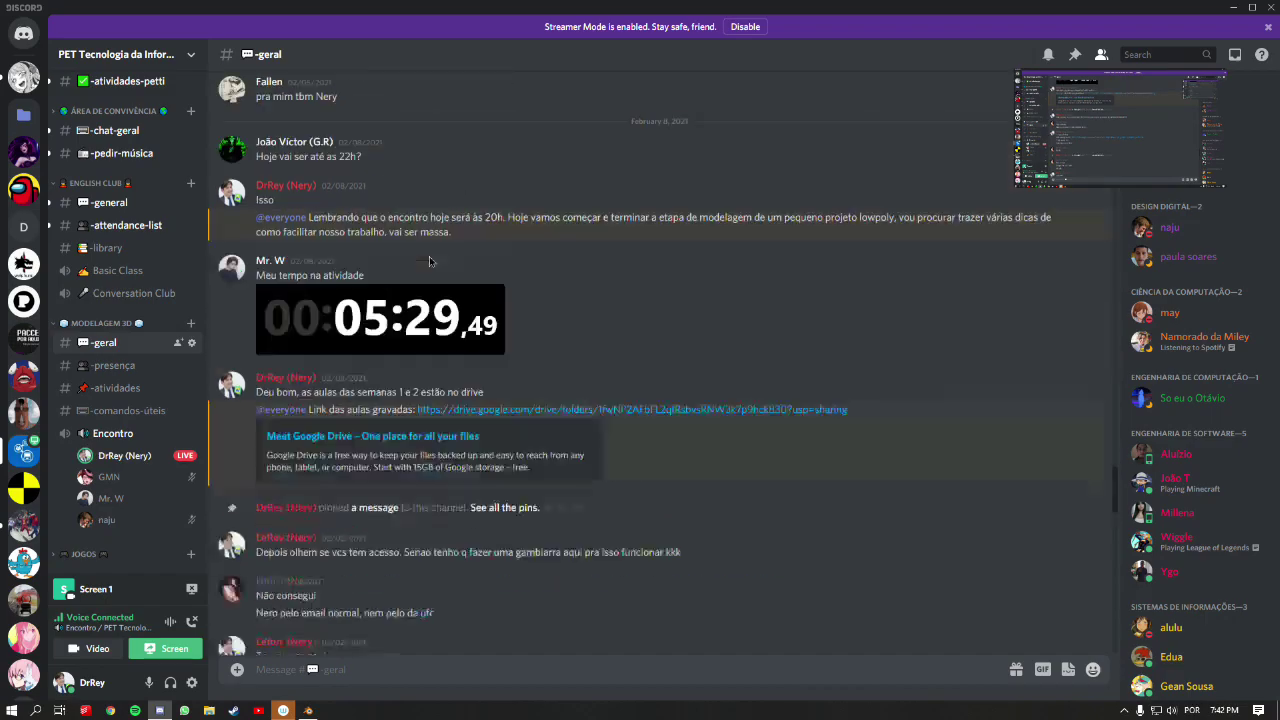
{"action": "scroll", "coordinate": [429, 256], "scroll_direction": "up", "scroll_amount": 5}
{"action": "left_click", "coordinate": [445, 545]}
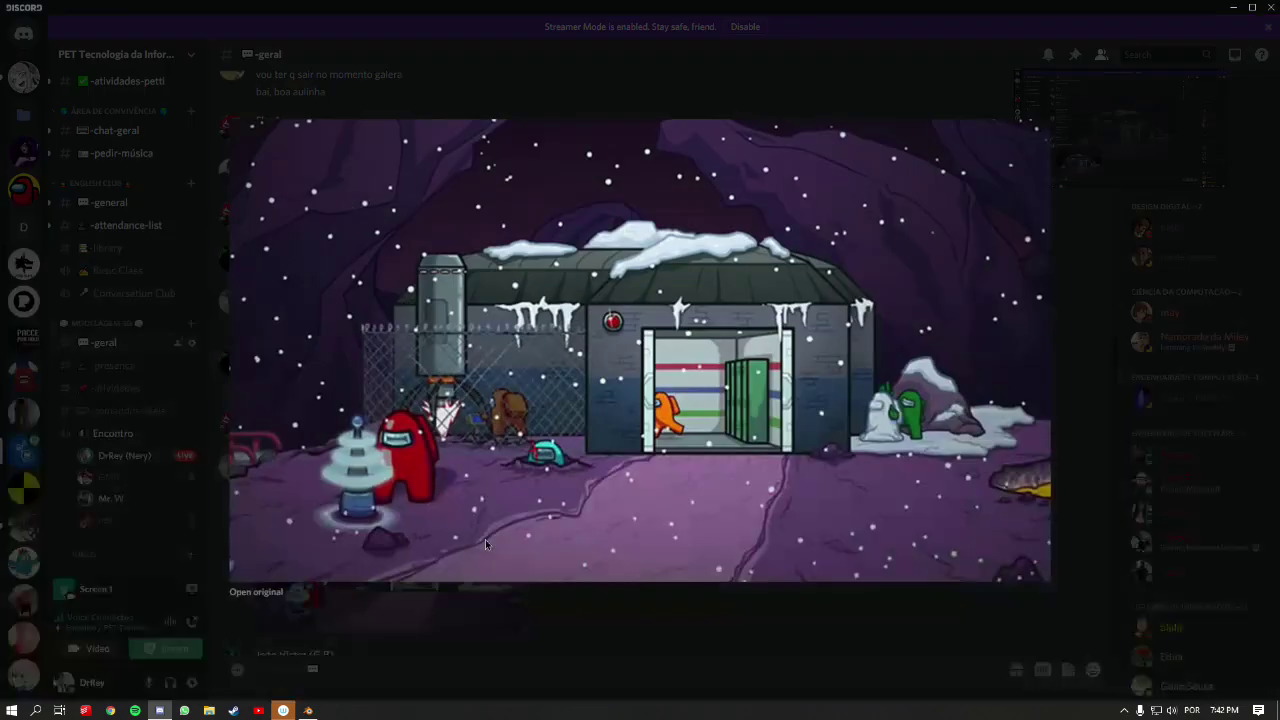